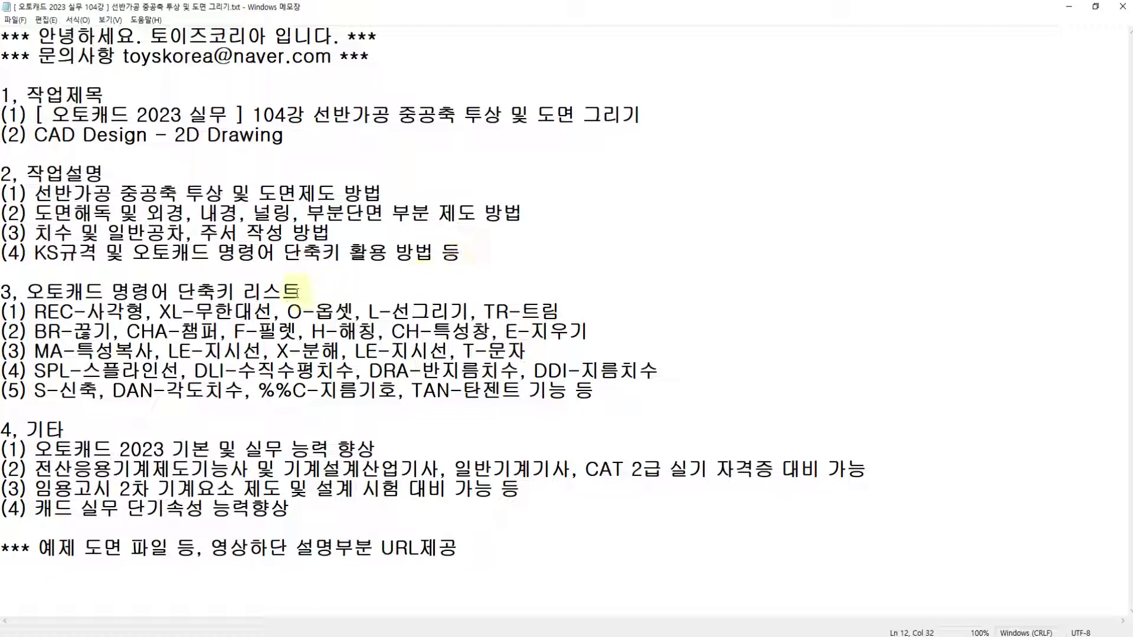
# Review the lesson notes' list of command shortcuts, then switch to AutoCAD with the example and blank drawings side by side.
pyautogui.moveTo(356, 298); pyautogui.dragTo(598, 395)
pyautogui.click(598, 395)
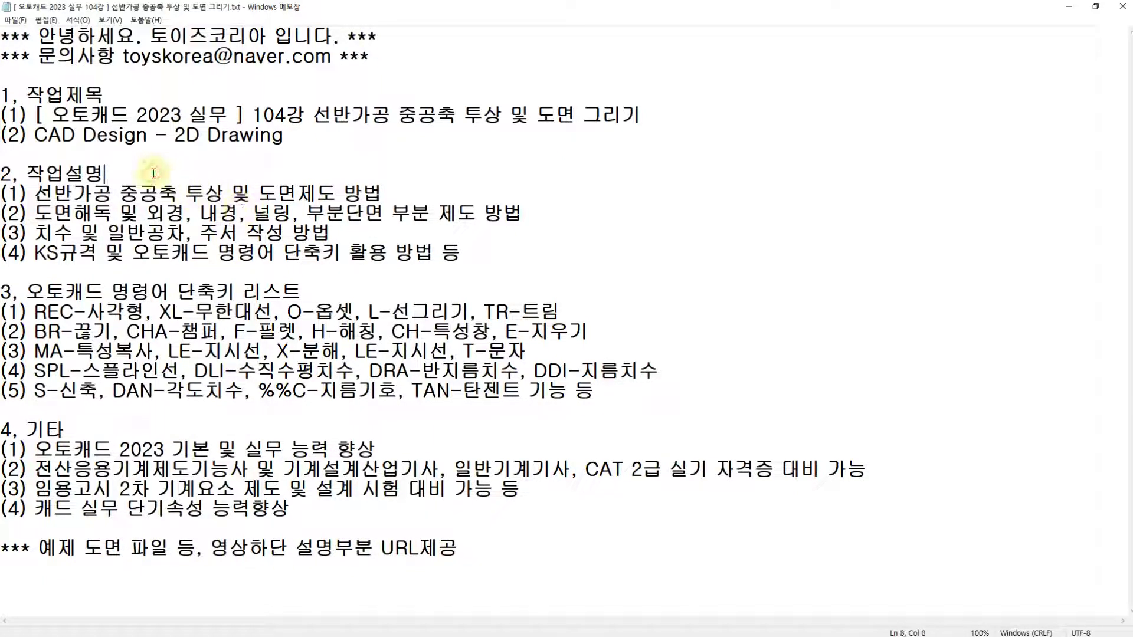
pyautogui.hotkey('alt', 'Tab')
pyautogui.hotkey('alt', 'Tab')
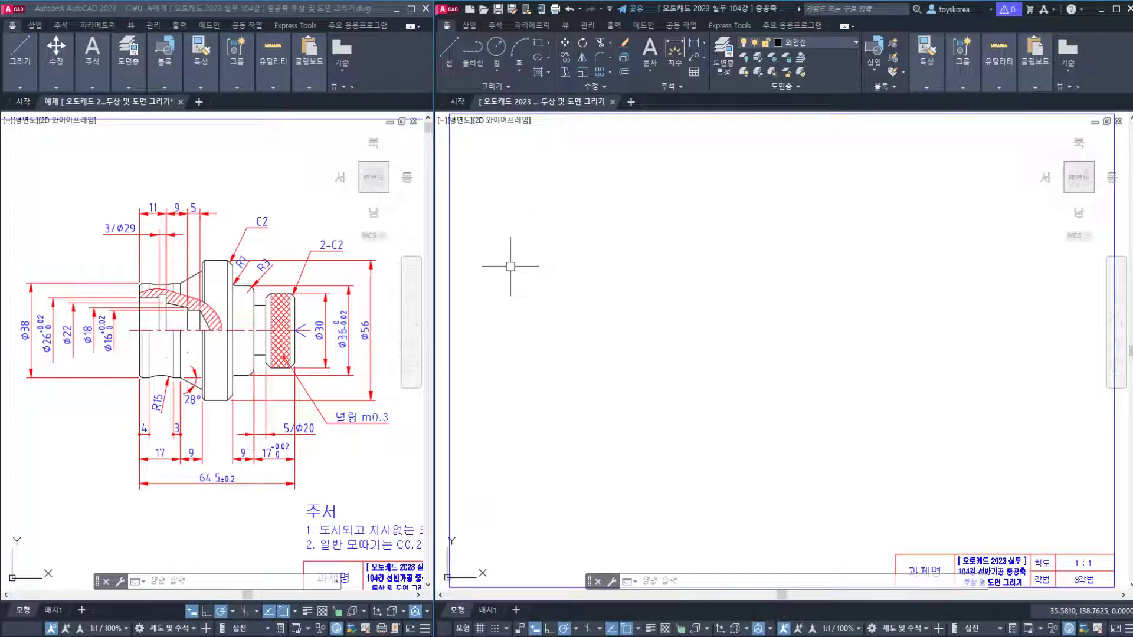
# Read the two general chamfer notes above the title block in the example drawing.
pyautogui.click(292, 215)
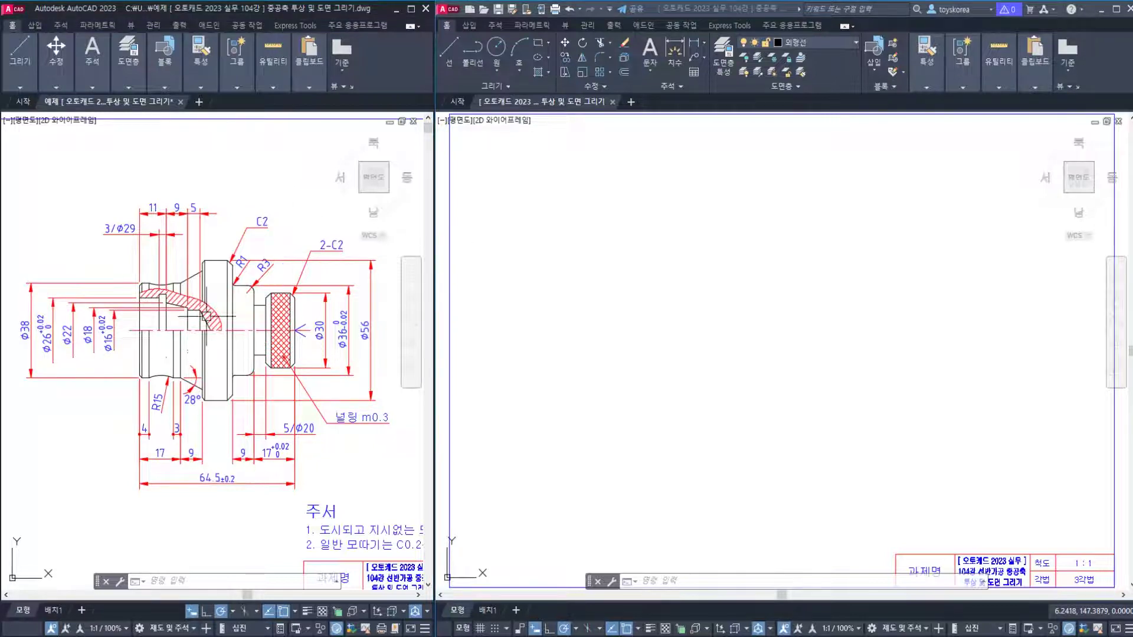
pyautogui.moveTo(239, 427); pyautogui.dragTo(174, 292, button='middle')
pyautogui.scroll(3, 174, 292)
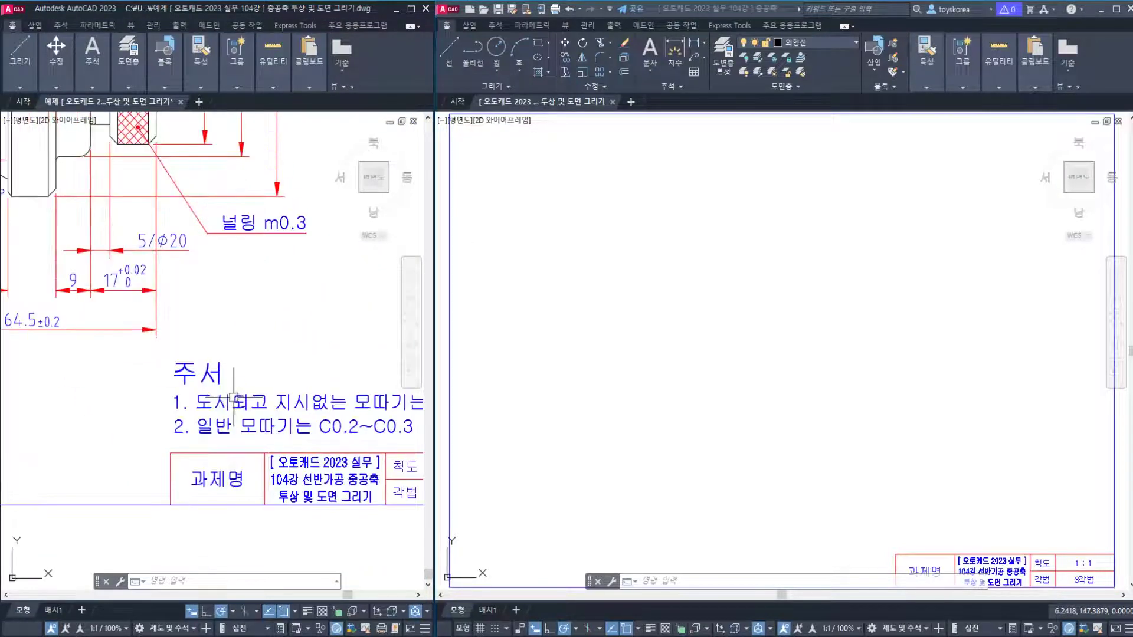
pyautogui.moveTo(274, 342); pyautogui.dragTo(137, 382, button='middle')
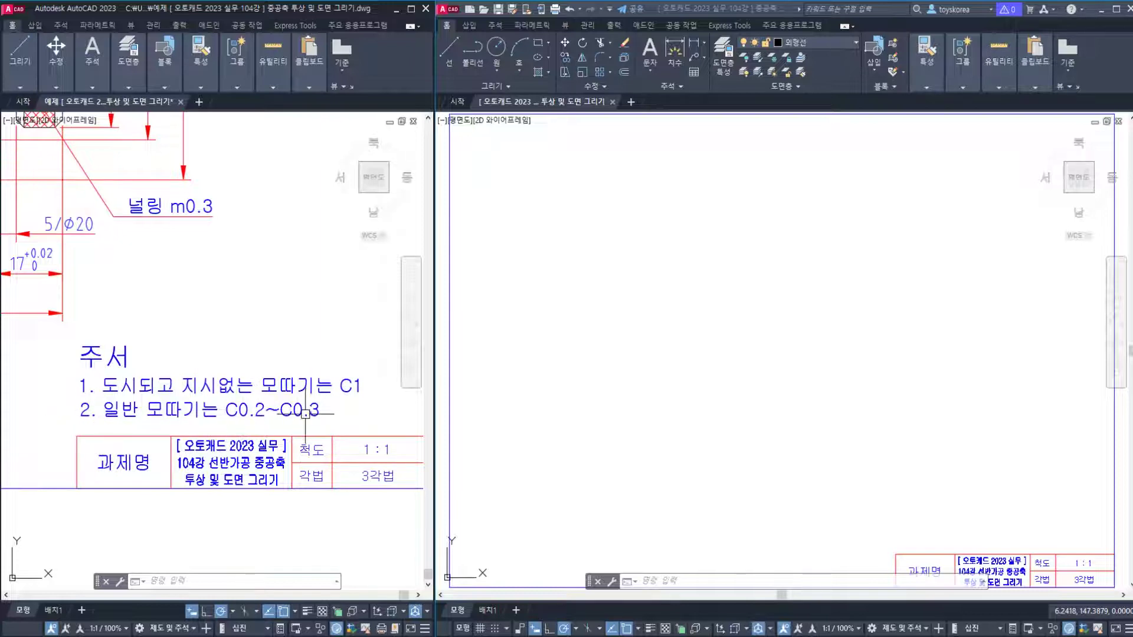
pyautogui.press('Escape')
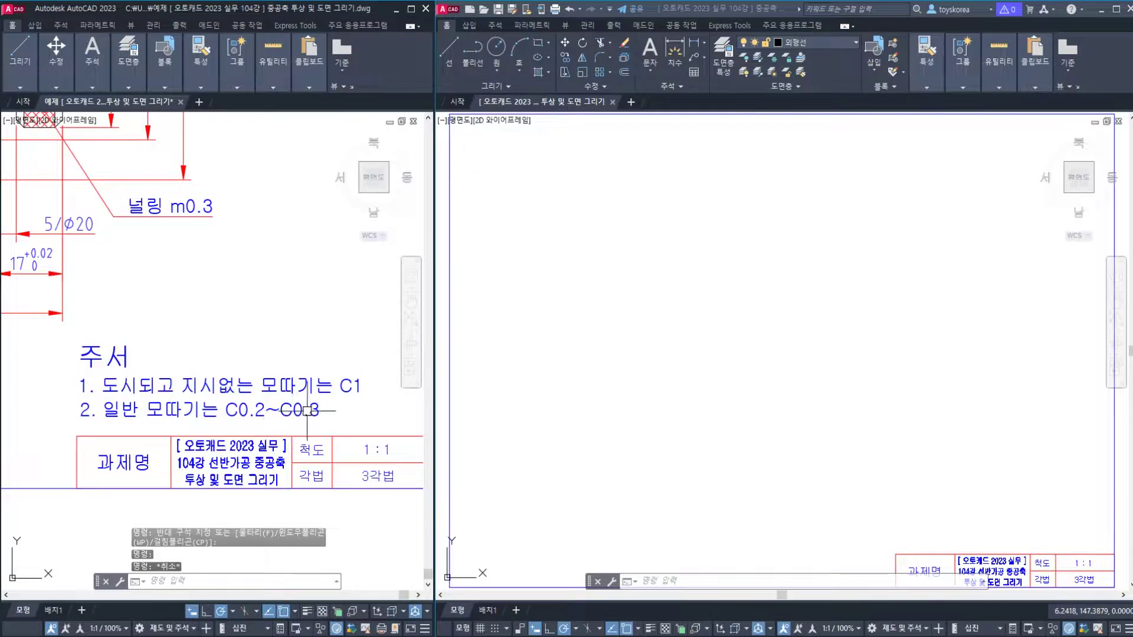
pyautogui.click(338, 422)
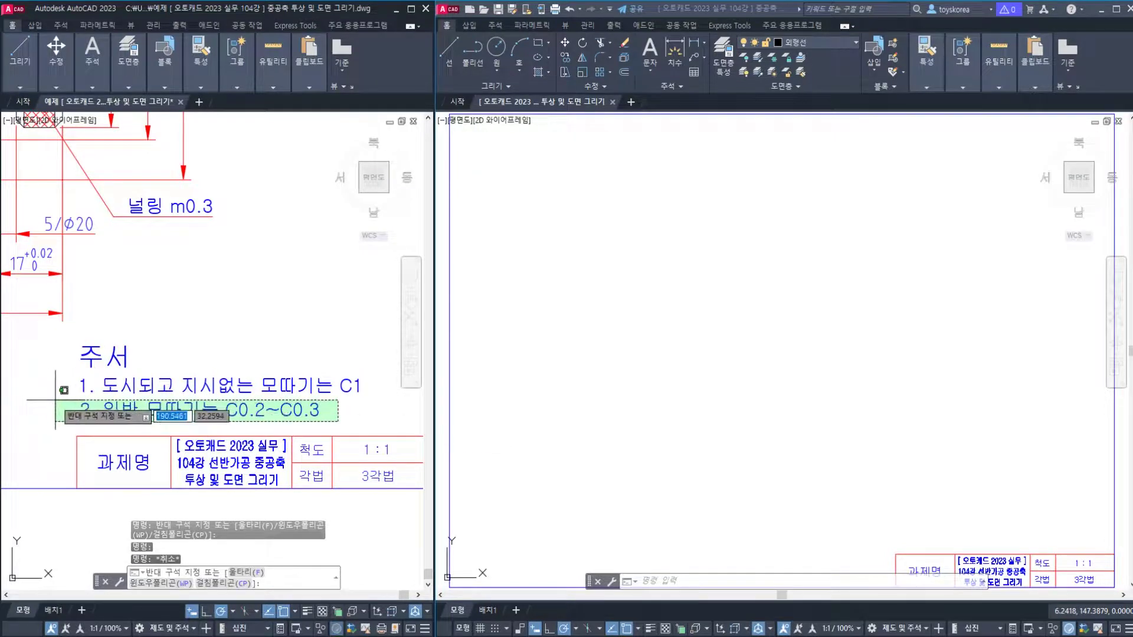
pyautogui.press('Escape')
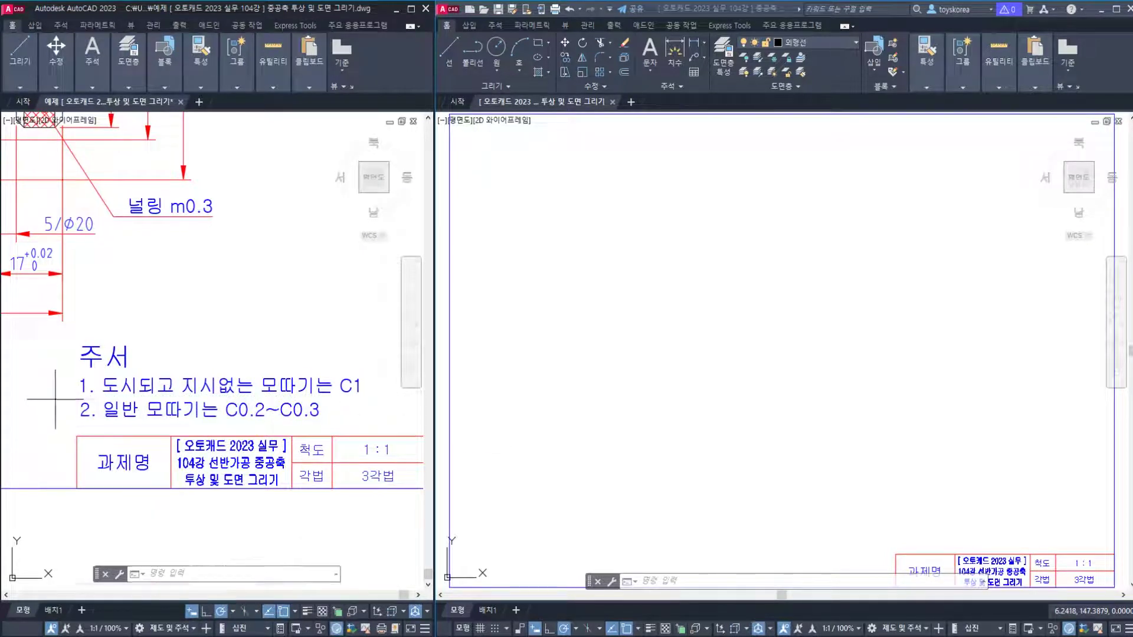
pyautogui.click(268, 405)
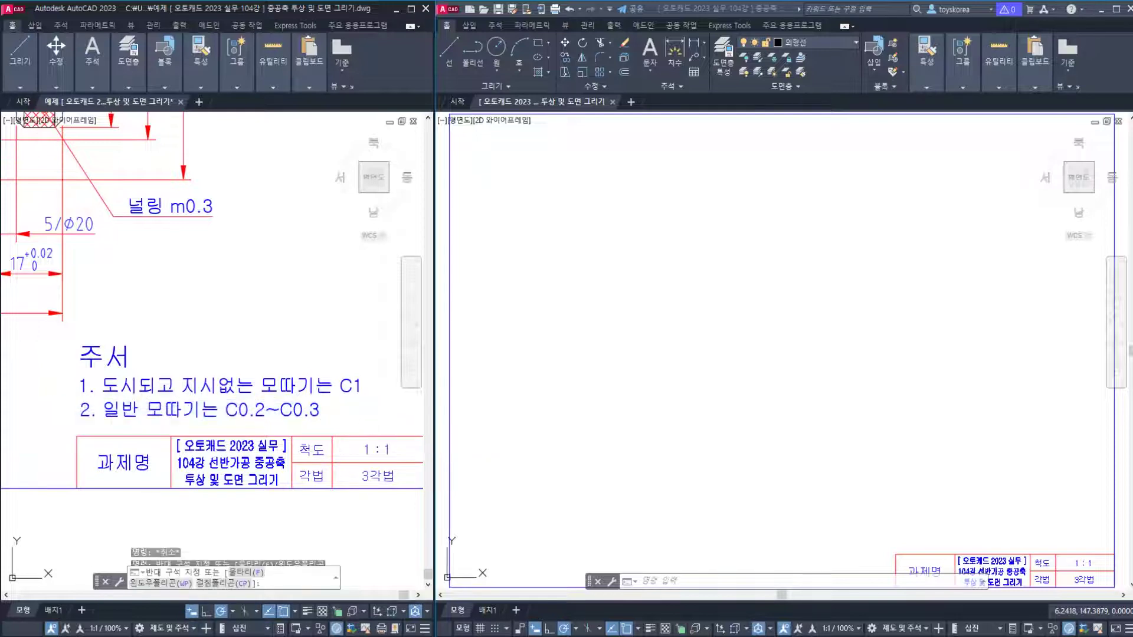
pyautogui.click(37, 372)
pyautogui.press('Escape')
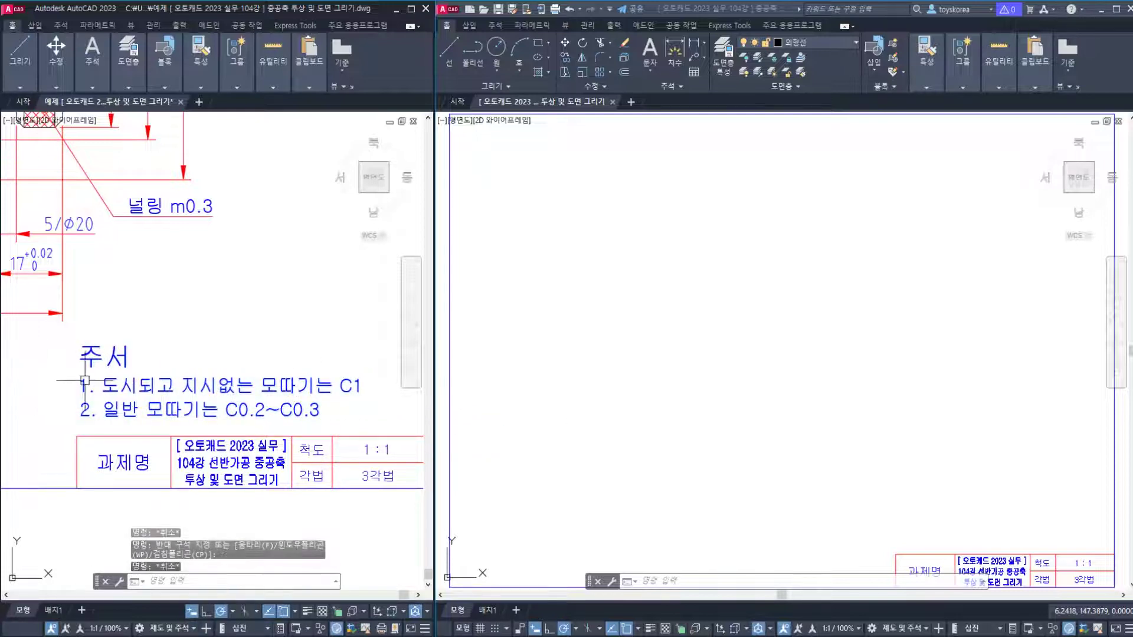
pyautogui.click(72, 375)
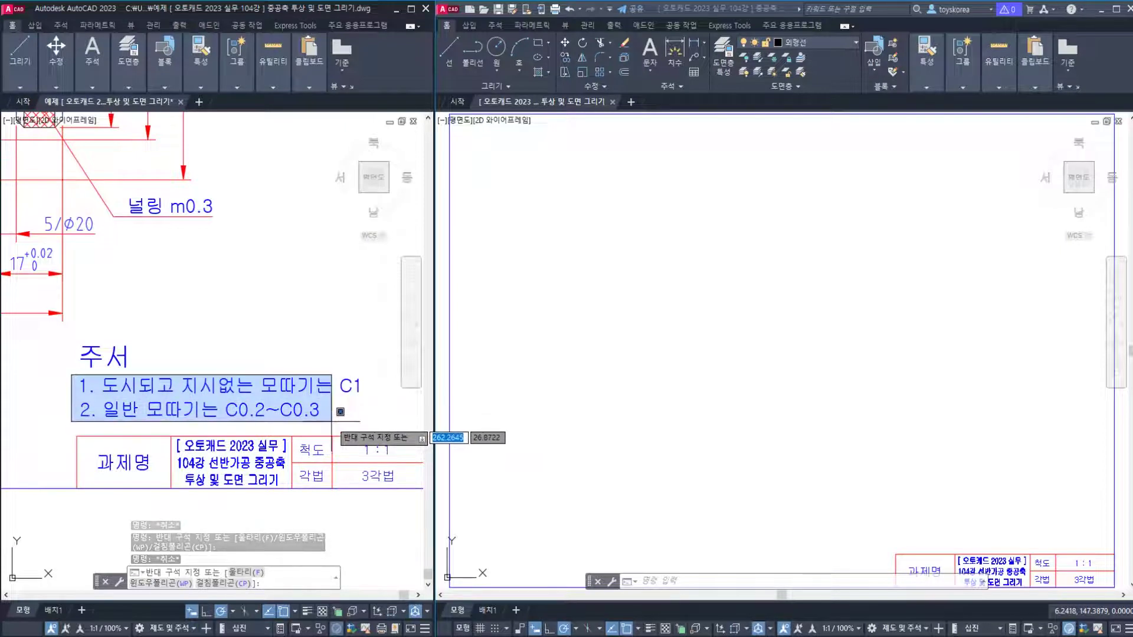
pyautogui.press('Escape')
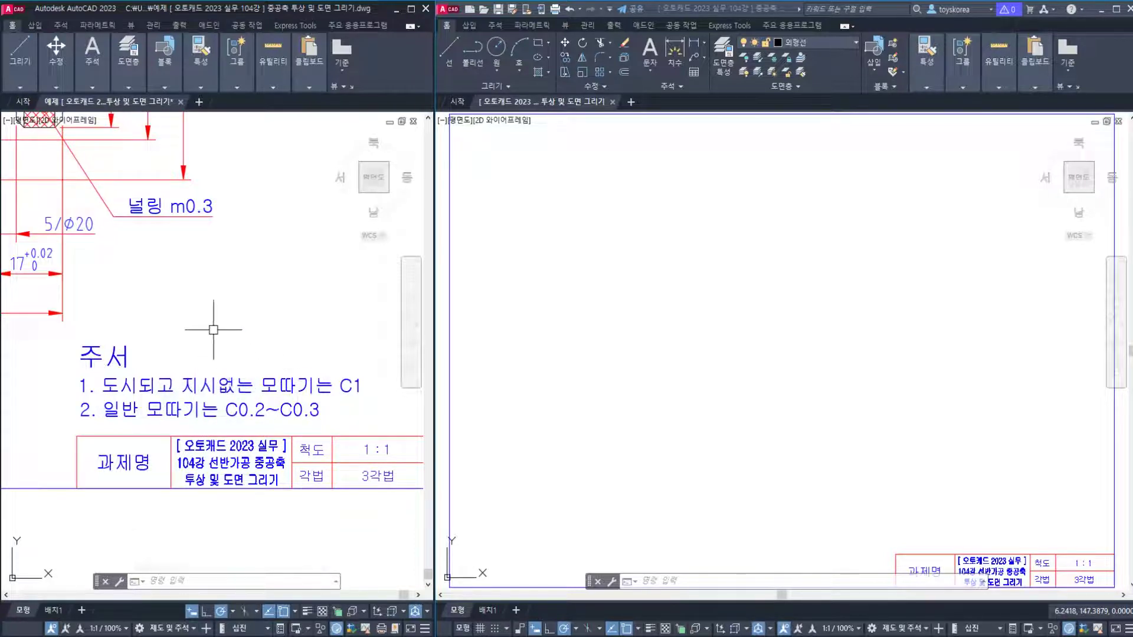
# Examine the C2, R1, R3 and 2-C2 callouts on the example shaft.
pyautogui.moveTo(184, 327)
pyautogui.mouseDown(button='middle')
pyautogui.moveTo(213, 376)
pyautogui.moveTo(181, 412)
pyautogui.mouseUp(button='middle')
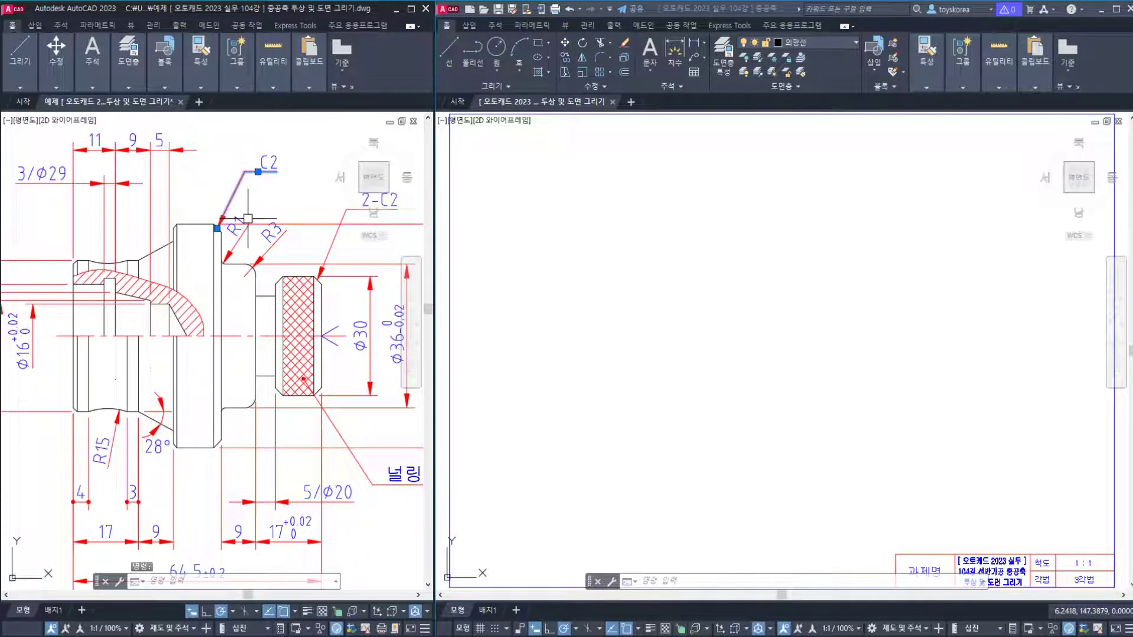
pyautogui.click(237, 189)
pyautogui.click(234, 247)
pyautogui.click(266, 241)
pyautogui.click(333, 243)
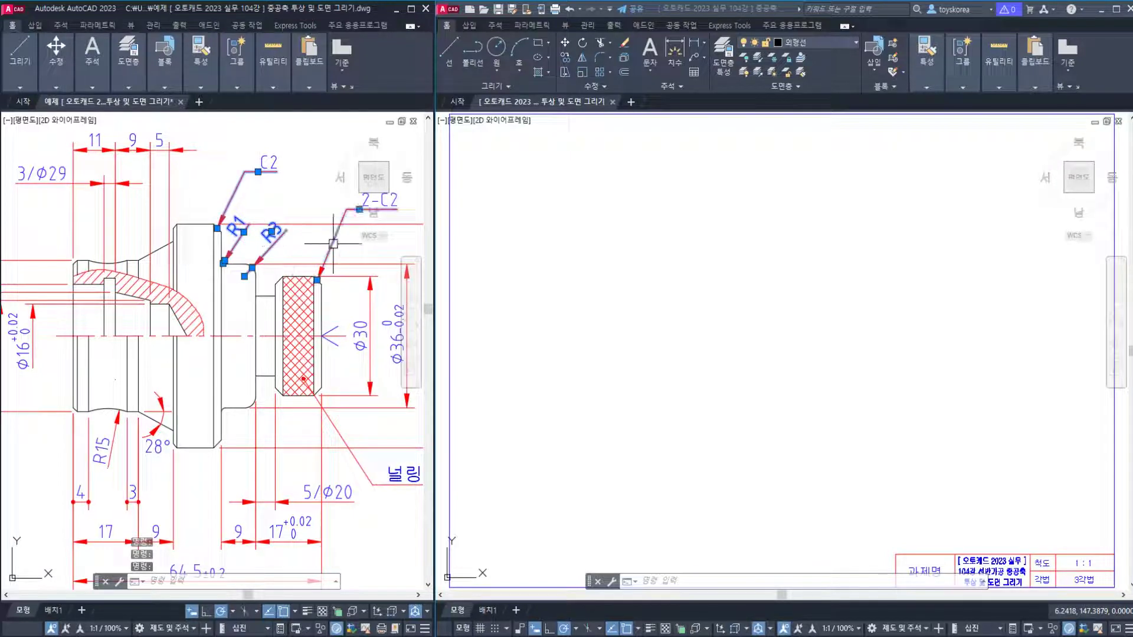
pyautogui.press('Escape')
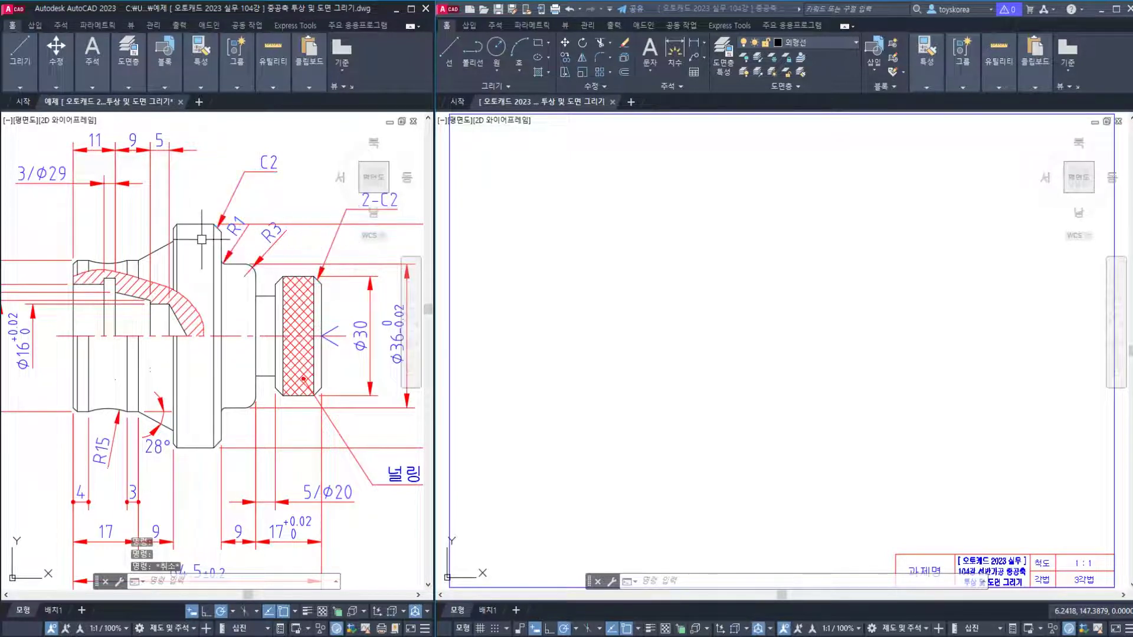
# Inspect the chamfered corners without callouts on the example shaft's flange and open end, and compare them with the knurled end.
pyautogui.scroll(4, 162, 214)
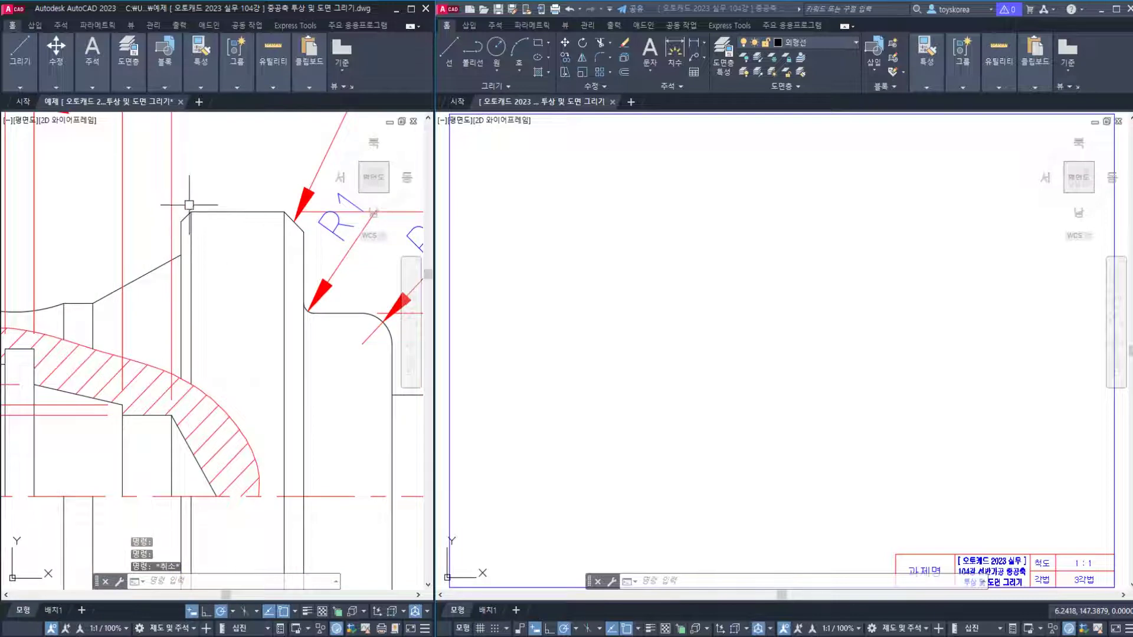
pyautogui.moveTo(66, 302); pyautogui.dragTo(312, 277, button='middle')
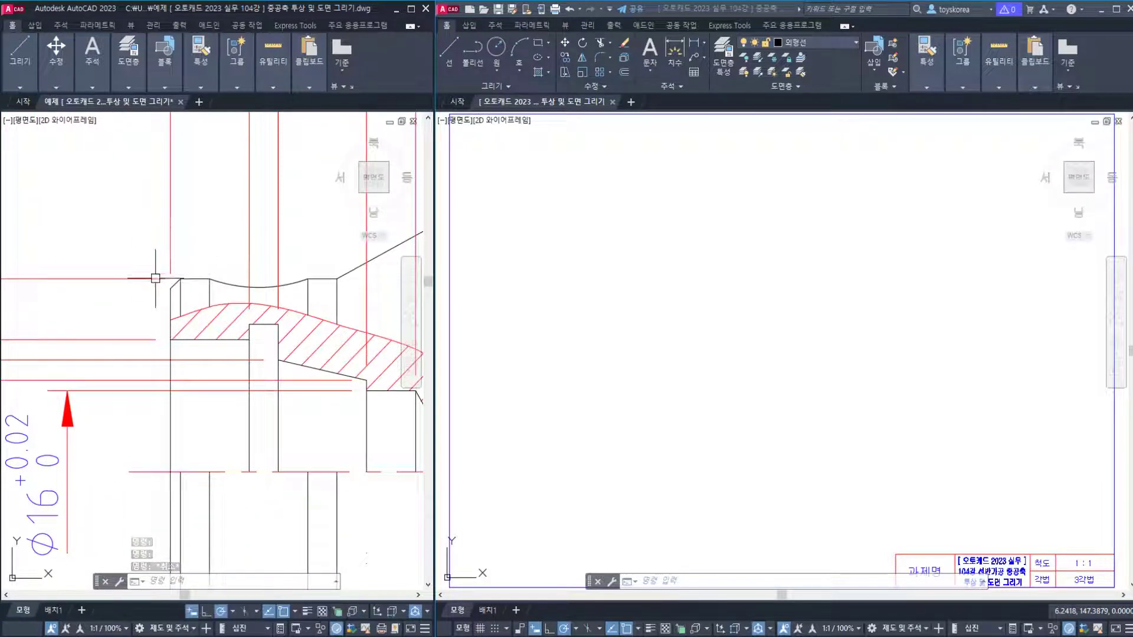
pyautogui.scroll(-4, 164, 268)
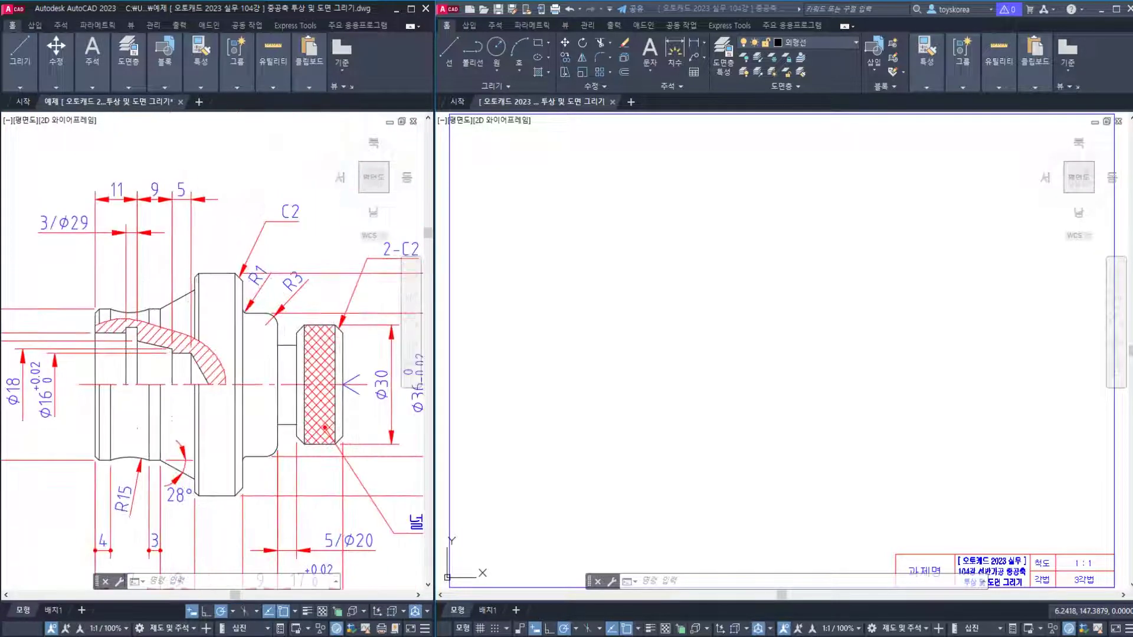
pyautogui.scroll(3, 189, 271)
pyautogui.moveTo(359, 323); pyautogui.dragTo(118, 327, button='middle')
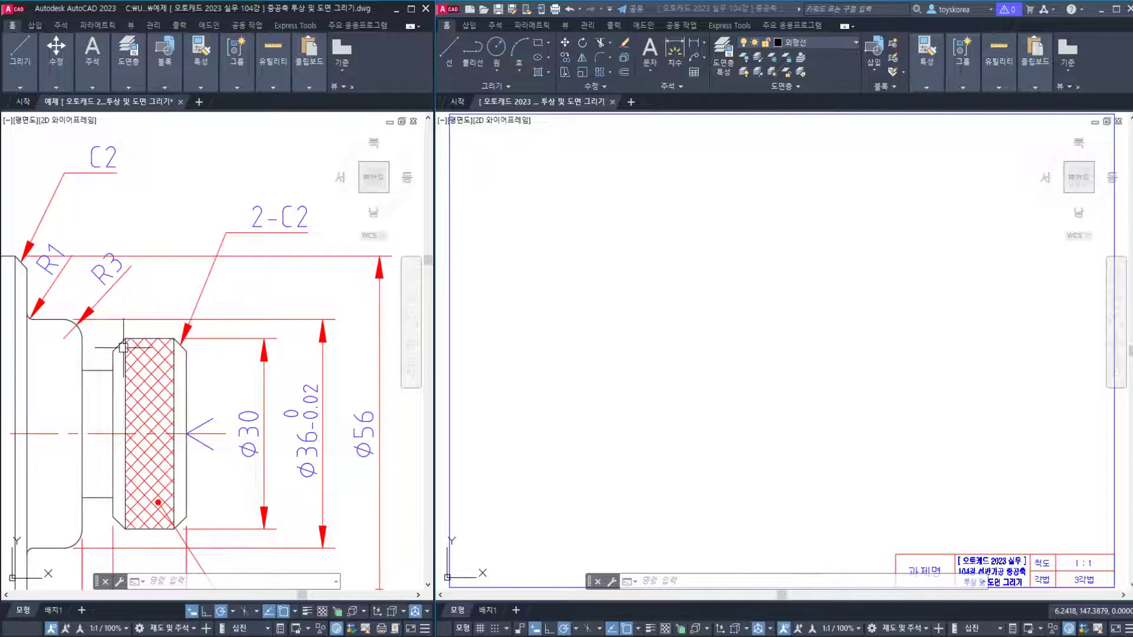
pyautogui.scroll(-5, 123, 347)
pyautogui.scroll(5, 202, 296)
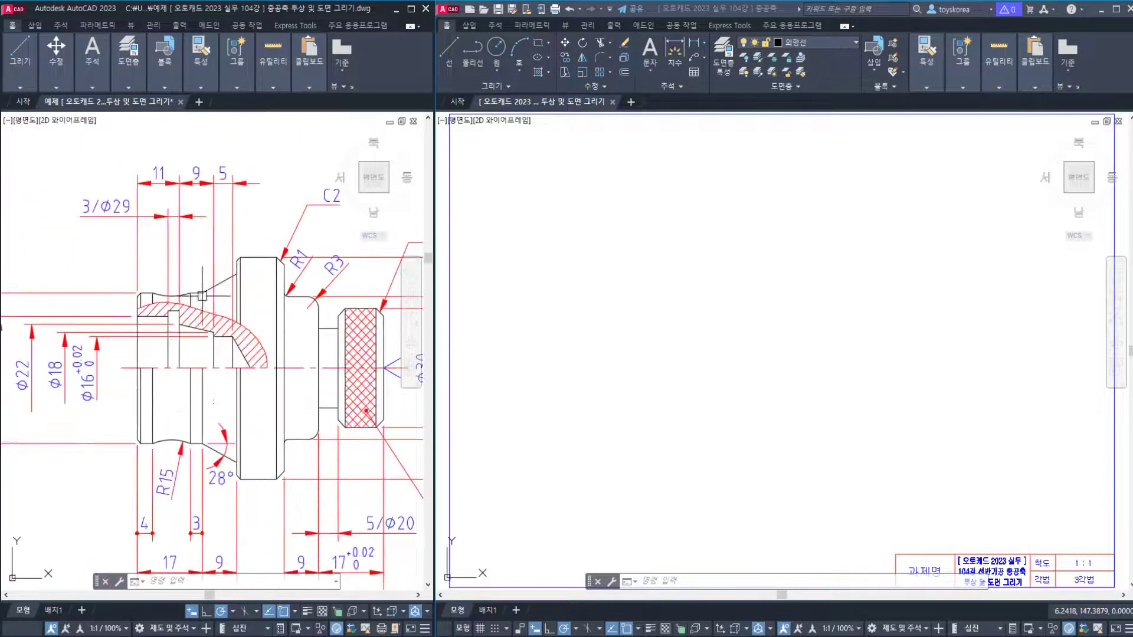
pyautogui.scroll(3, 239, 254)
pyautogui.scroll(-1, 63, 303)
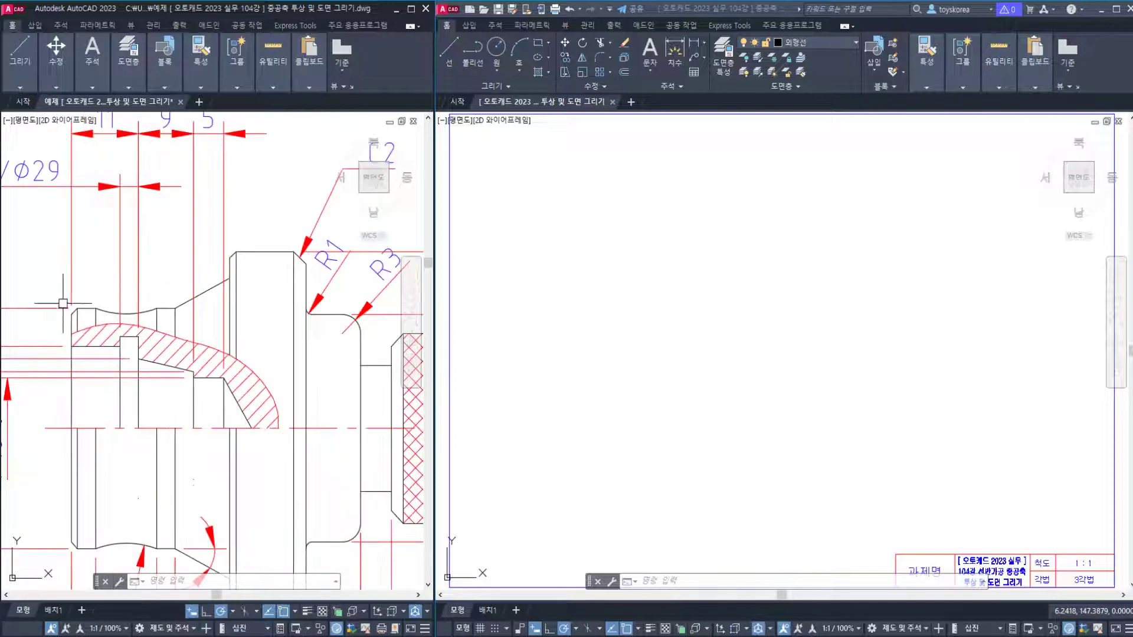
pyautogui.scroll(-4, 106, 301)
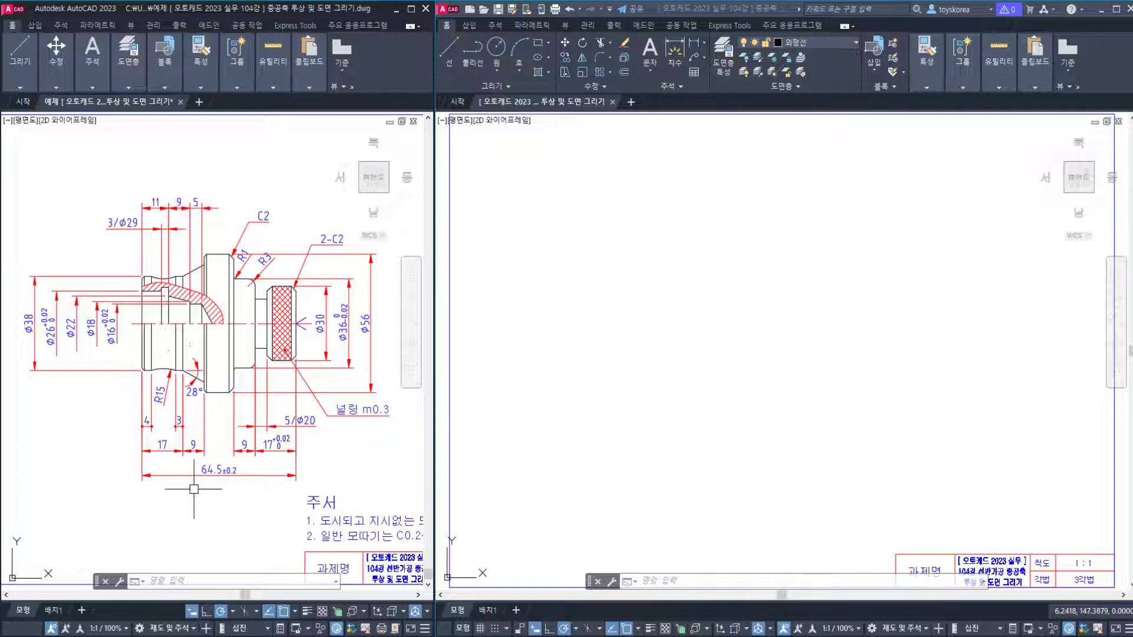
# Examine the example shaft's overall length, its outer diameter dimensions and the knurled section.
pyautogui.scroll(2, 198, 487)
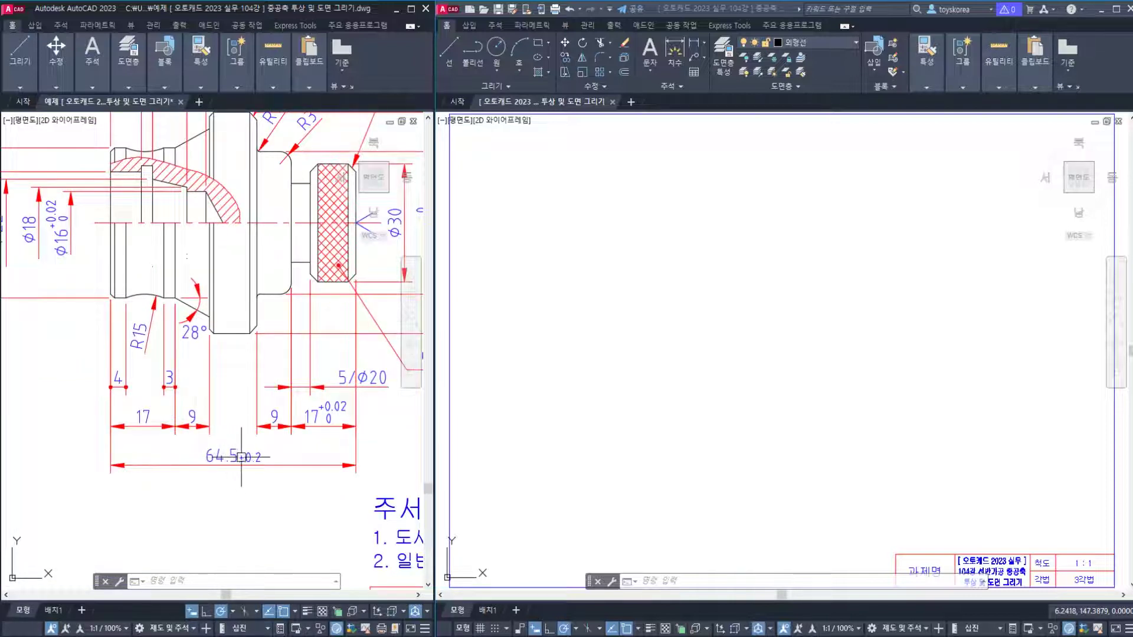
pyautogui.scroll(-2, 238, 460)
pyautogui.scroll(3, 298, 372)
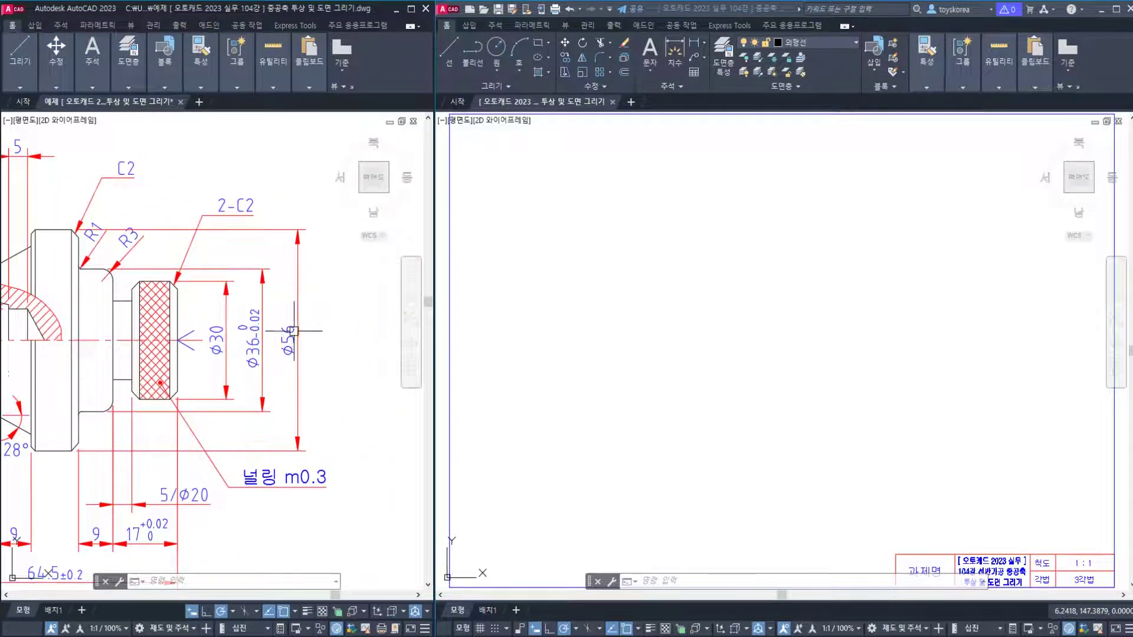
pyautogui.scroll(-3, 283, 339)
pyautogui.scroll(1, 170, 367)
pyautogui.moveTo(249, 378); pyautogui.dragTo(155, 361, button='middle')
pyautogui.scroll(2, 237, 375)
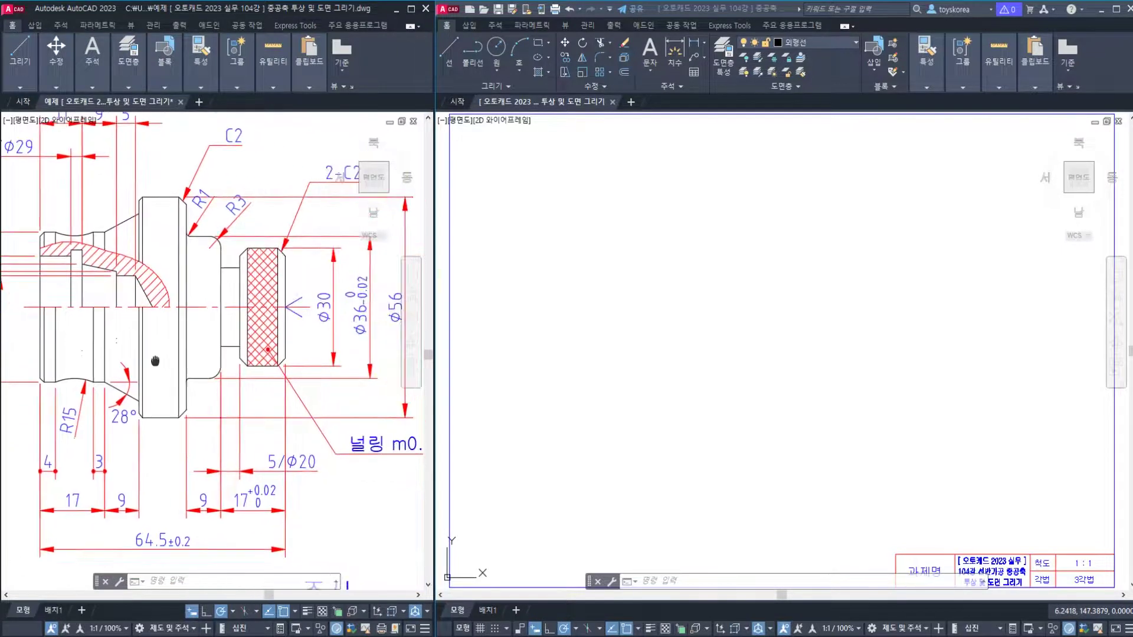
pyautogui.scroll(-2, 167, 354)
pyautogui.scroll(1, 163, 342)
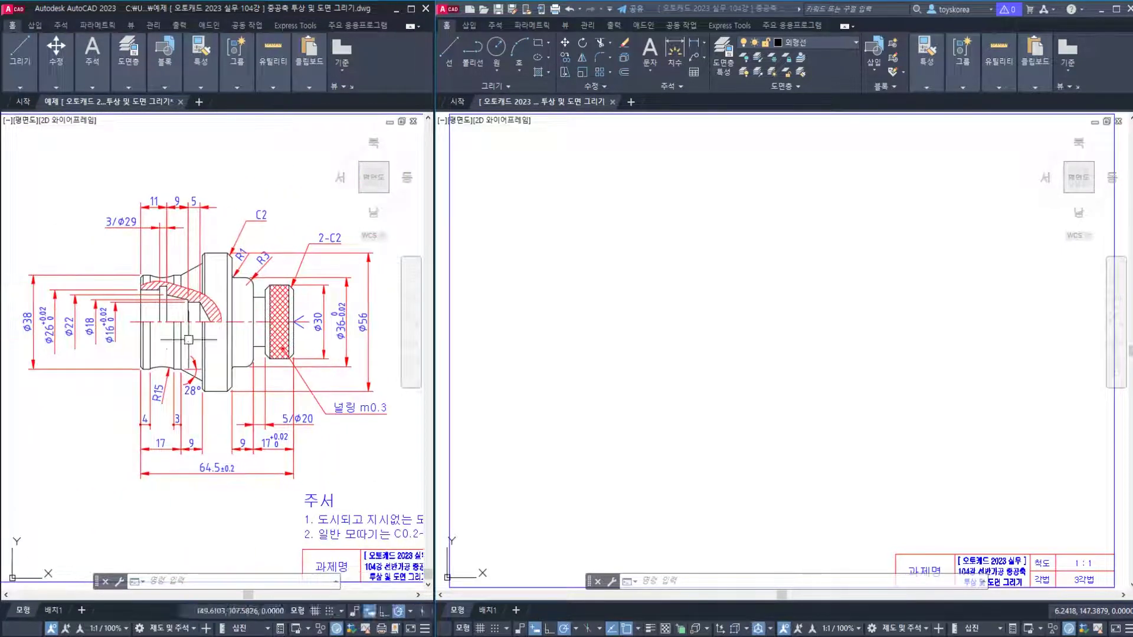
pyautogui.scroll(1, 189, 316)
pyautogui.moveTo(257, 312); pyautogui.dragTo(190, 313, button='middle')
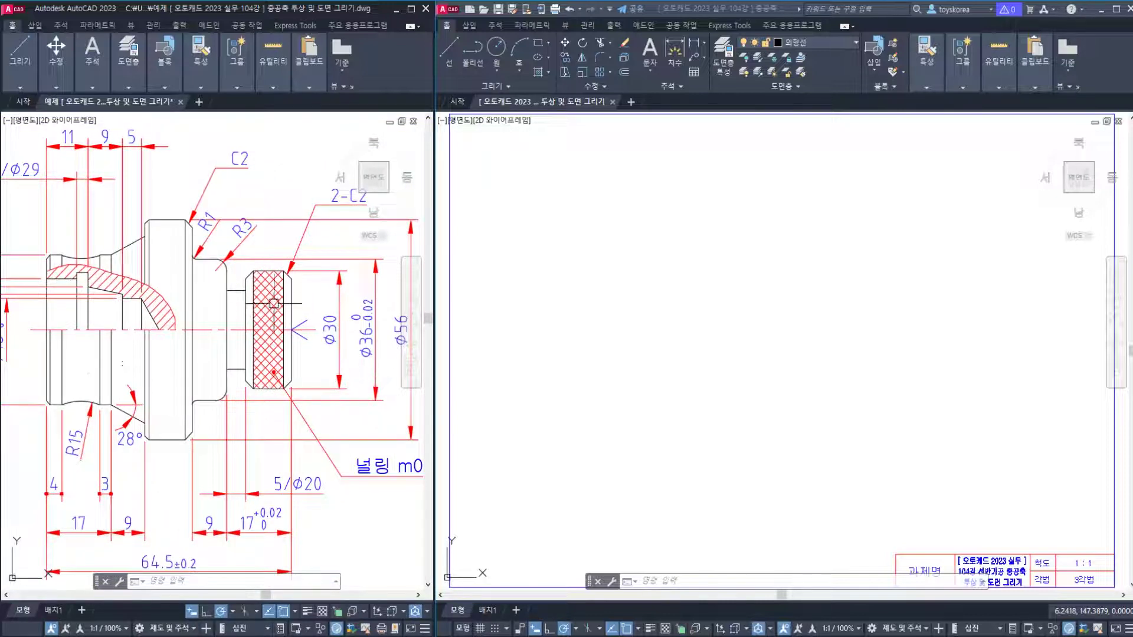
pyautogui.moveTo(100, 306); pyautogui.dragTo(218, 324, button='middle')
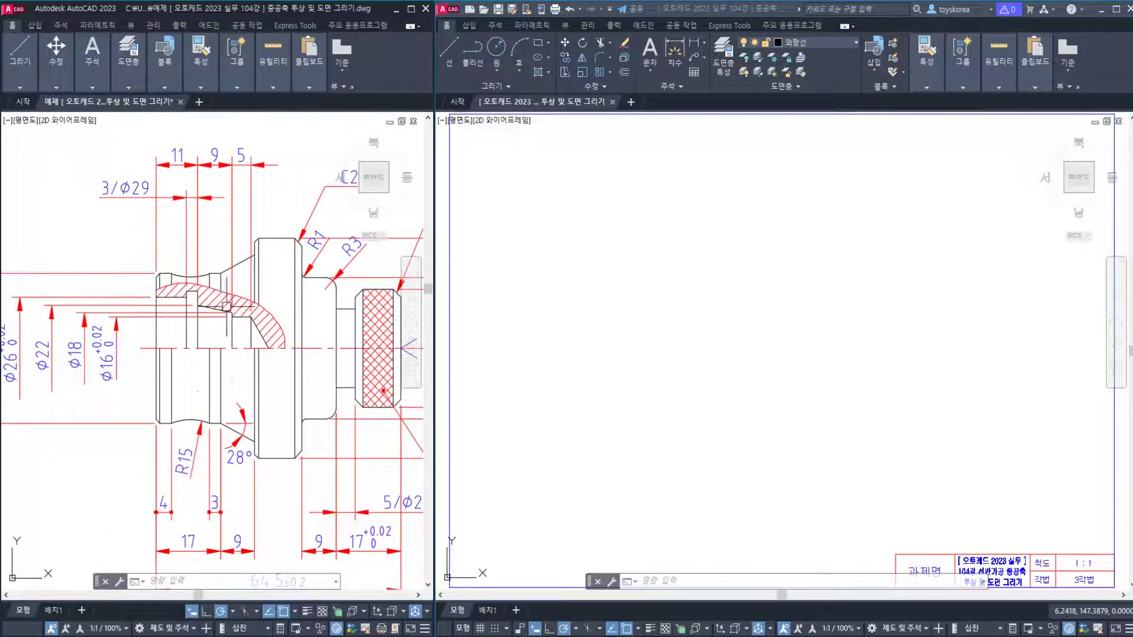
# Examine the partial section of the example shaft, including its stepped bore, hatching and spline break line.
pyautogui.scroll(1, 183, 299)
pyautogui.scroll(1, 171, 292)
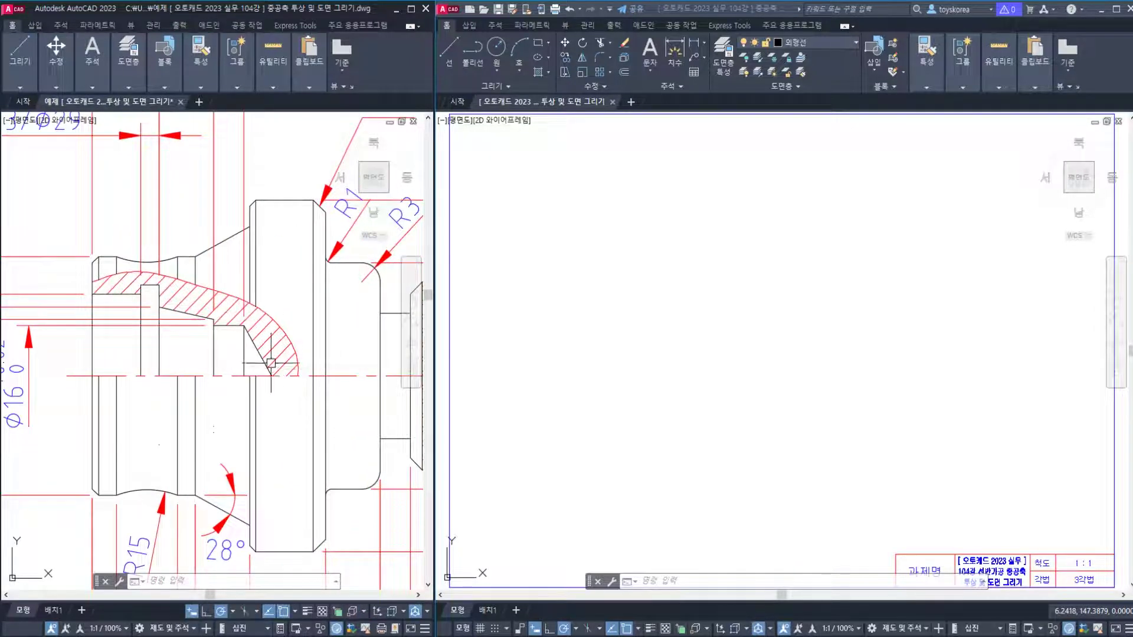
pyautogui.moveTo(271, 363); pyautogui.dragTo(308, 366, button='middle')
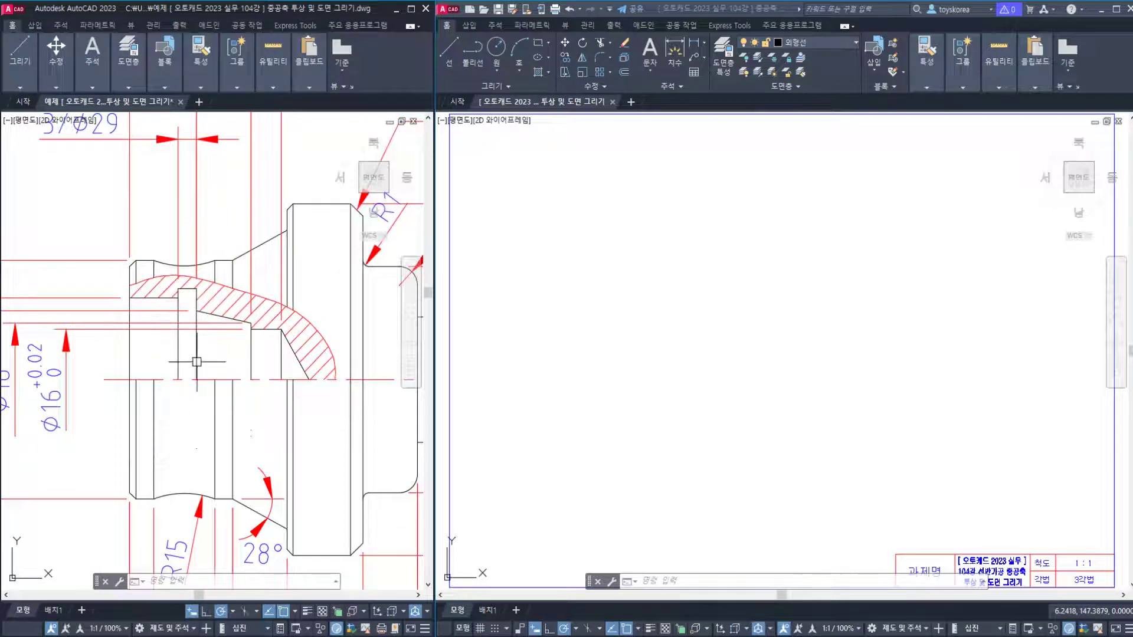
pyautogui.scroll(-2, 188, 331)
pyautogui.moveTo(139, 362)
pyautogui.mouseDown(button='middle')
pyautogui.moveTo(283, 349)
pyautogui.moveTo(125, 336)
pyautogui.mouseUp(button='middle')
pyautogui.scroll(2, 197, 279)
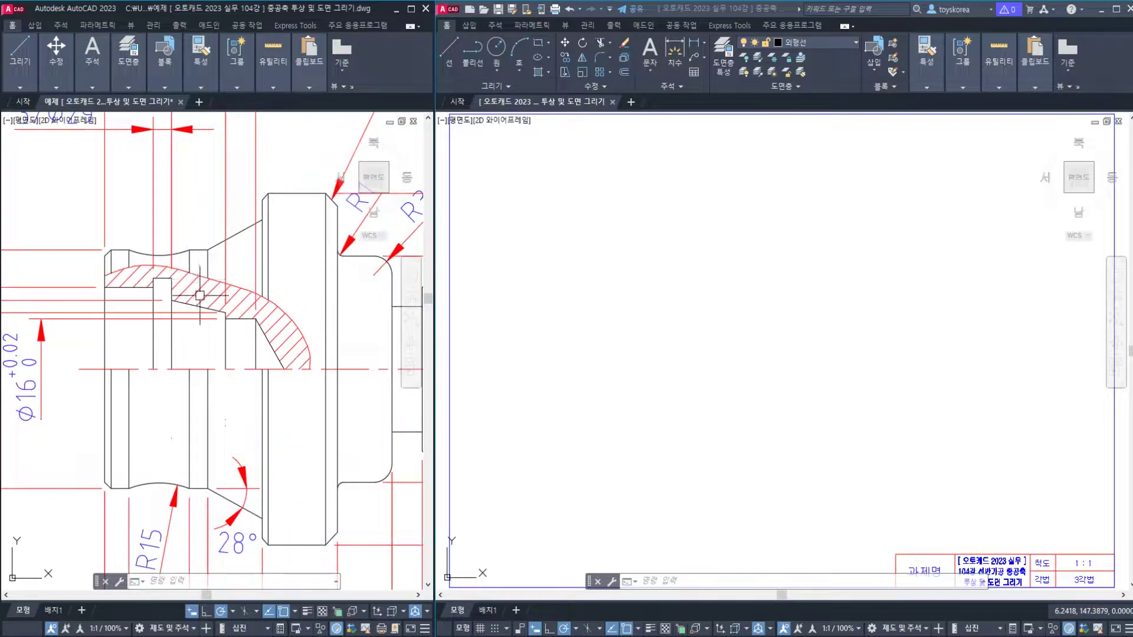
pyautogui.click(202, 291)
pyautogui.press('Escape')
pyautogui.press('Escape')
pyautogui.scroll(-2, 246, 312)
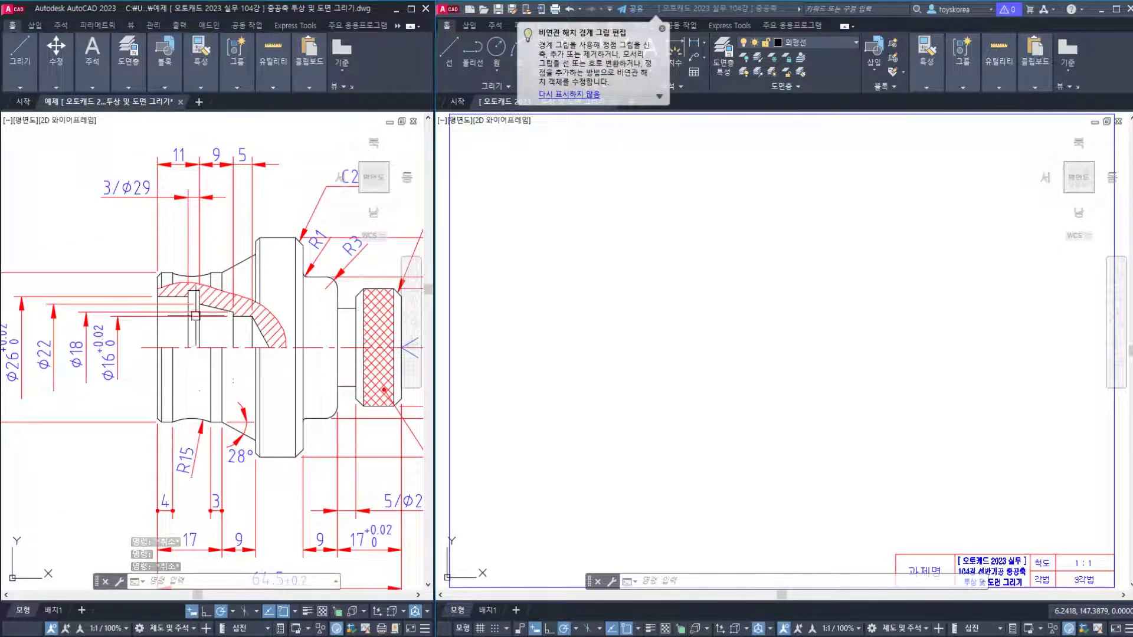
pyautogui.scroll(4, 218, 307)
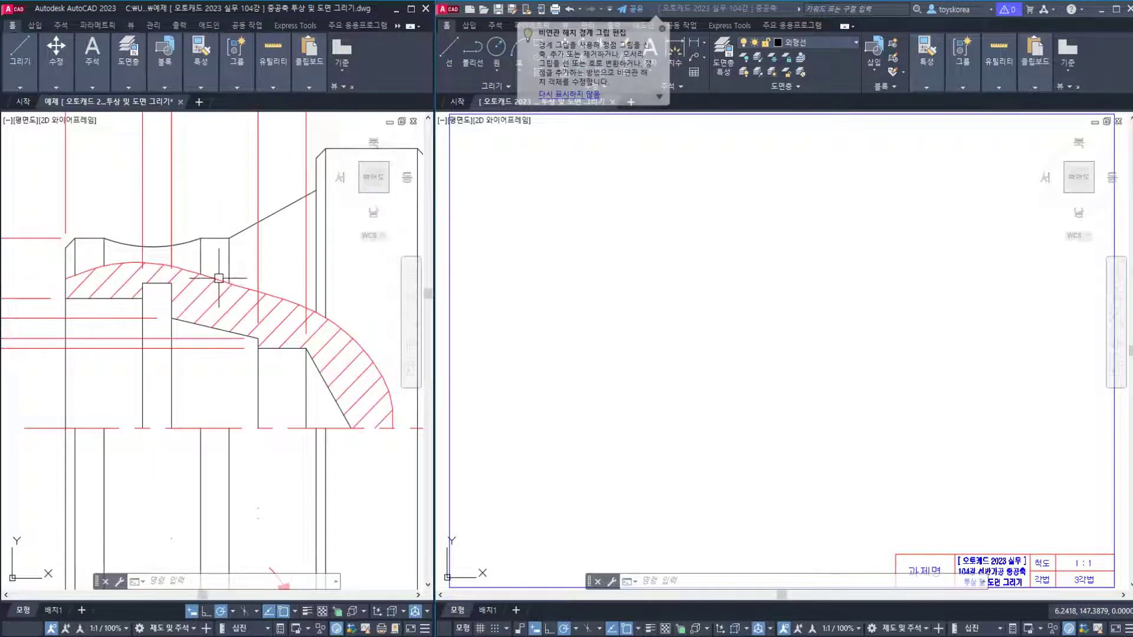
pyautogui.click(274, 312)
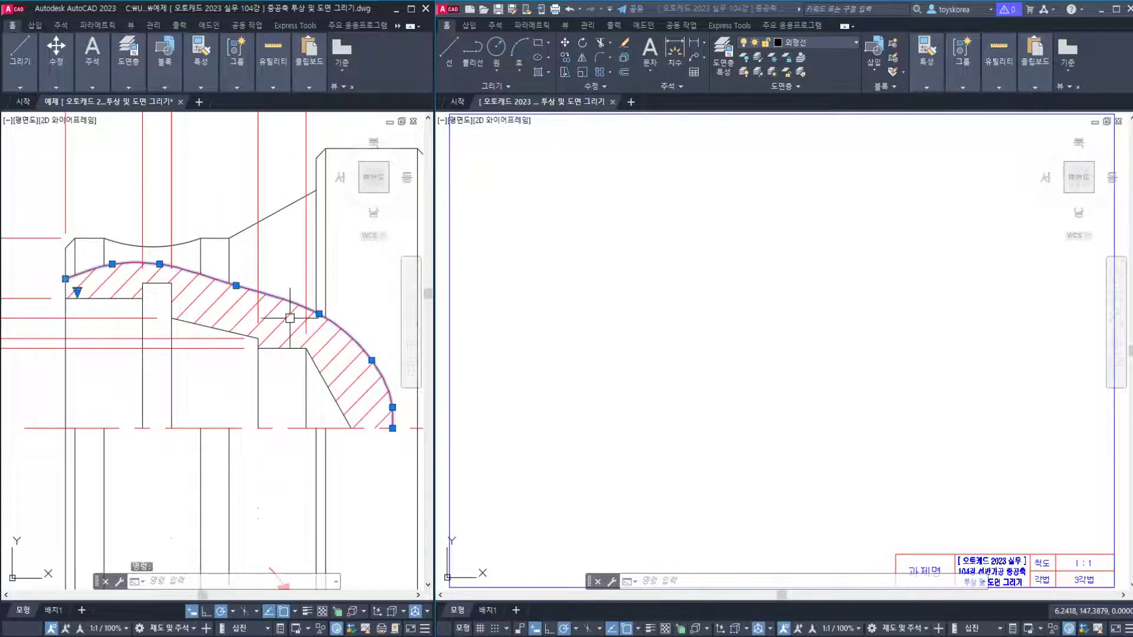
pyautogui.press('Escape')
pyautogui.click(274, 315)
pyautogui.press('Escape')
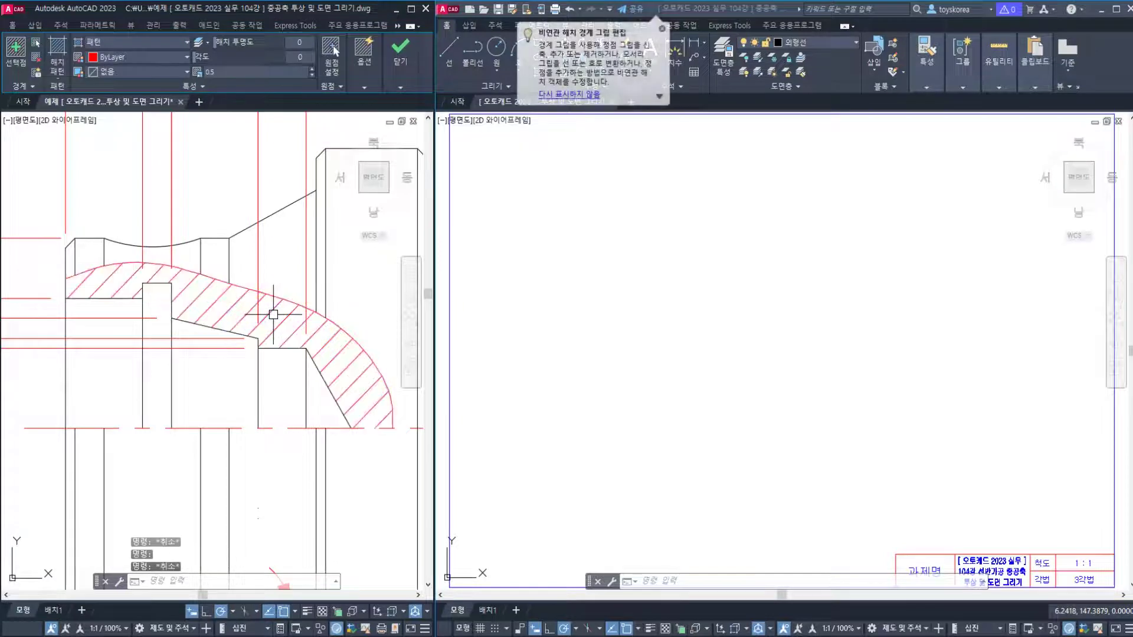
# Save the blank drawing sheet.
pyautogui.scroll(-3, 194, 346)
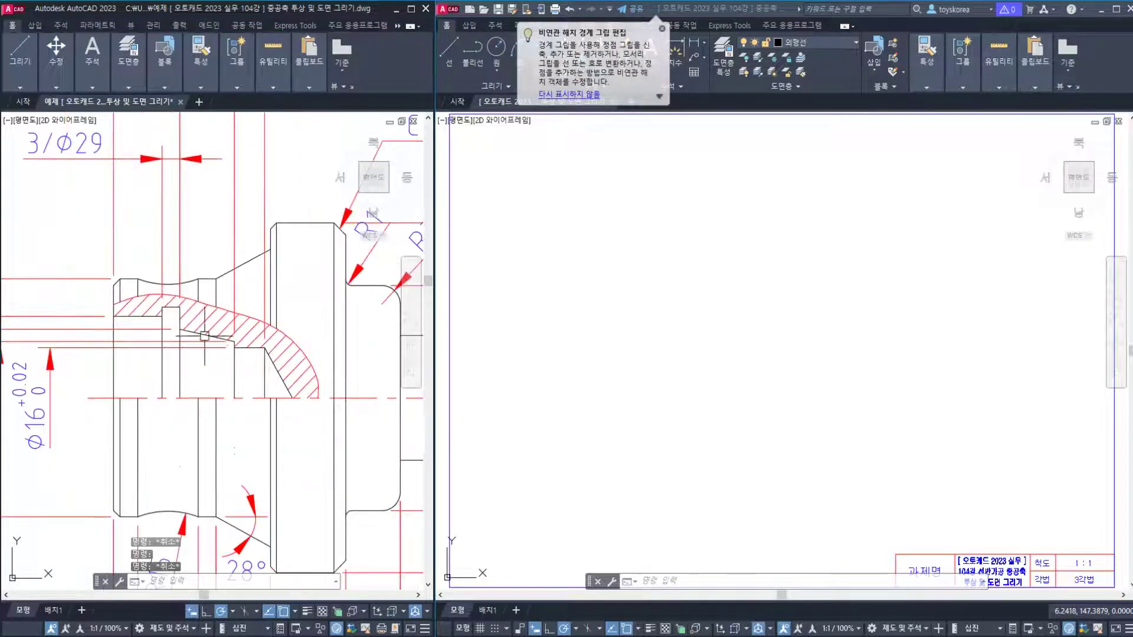
pyautogui.scroll(1, 330, 419)
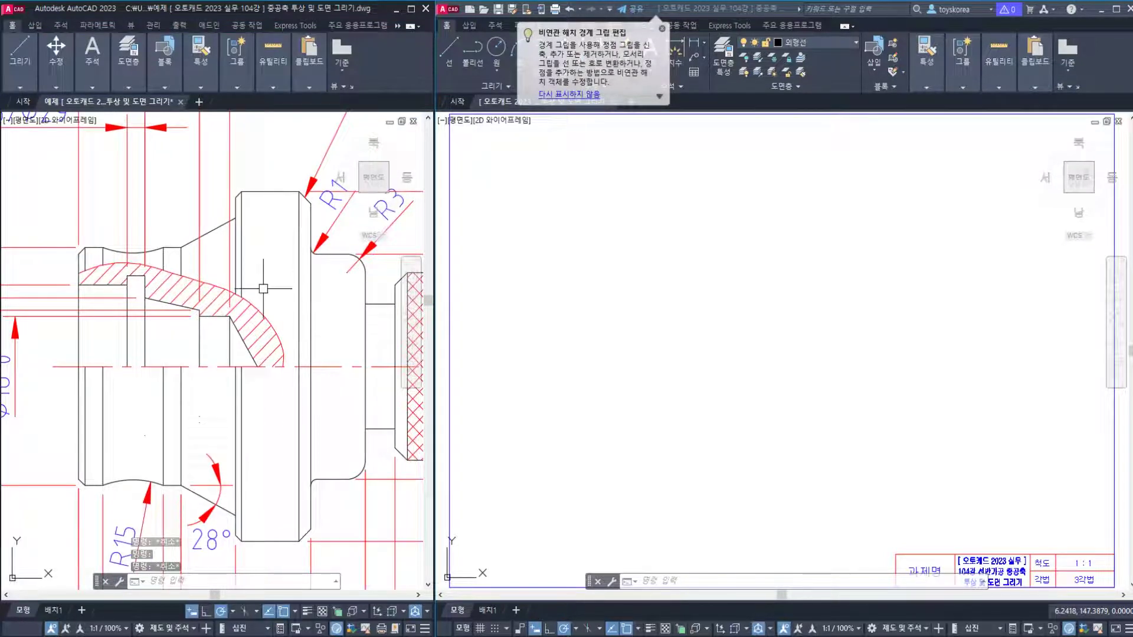
pyautogui.scroll(-4, 161, 287)
pyautogui.scroll(2, 161, 287)
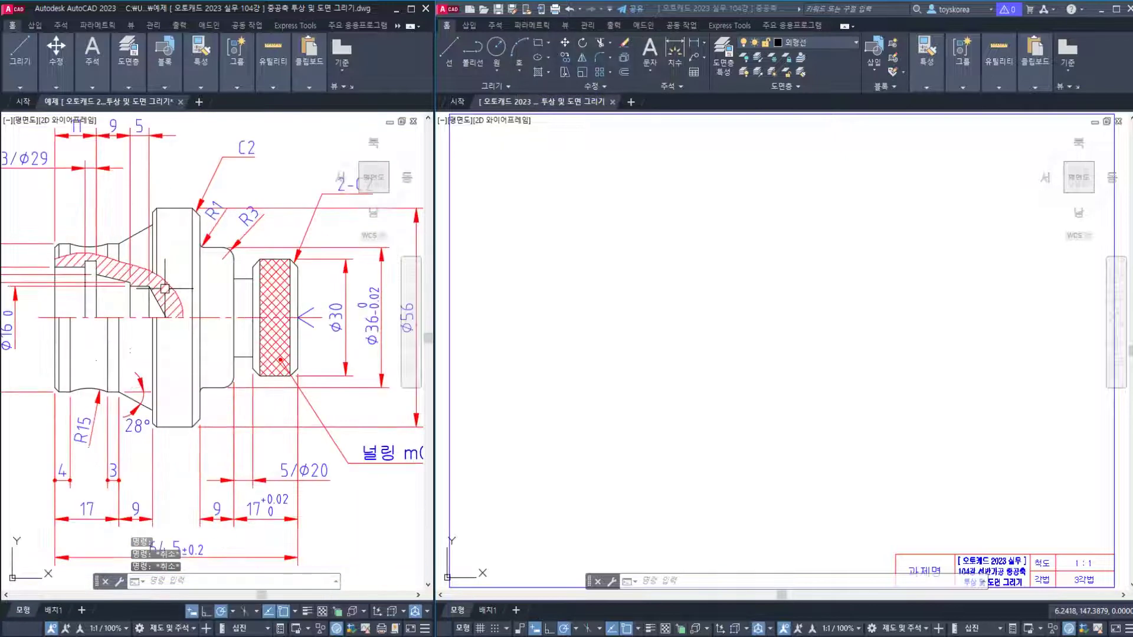
pyautogui.click(599, 270)
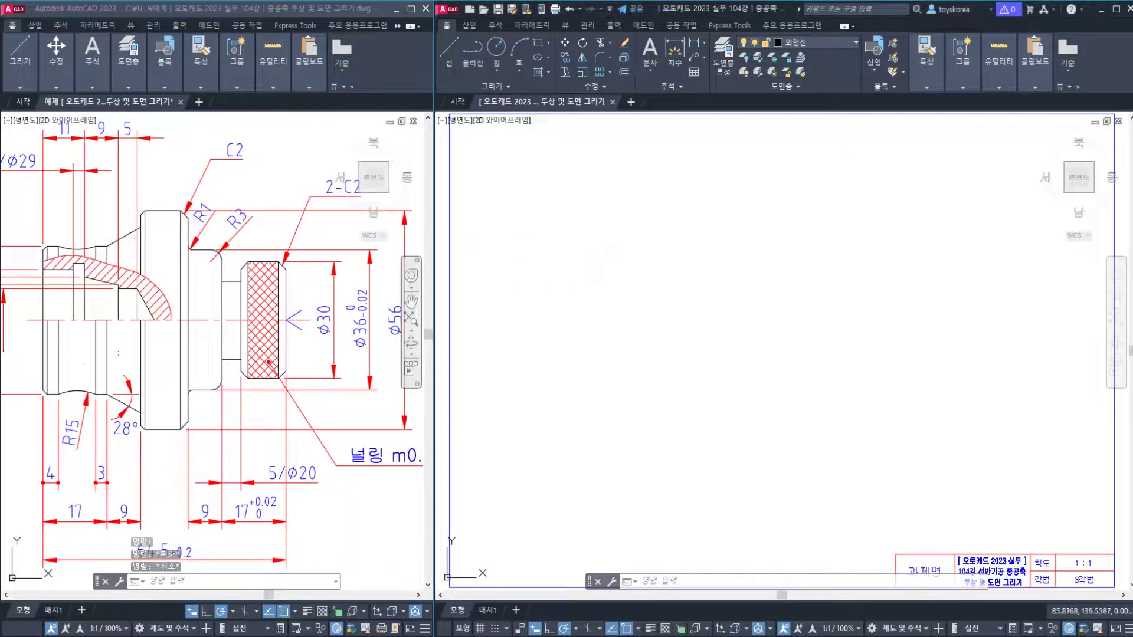
pyautogui.hotkey('ctrl', 's')
pyautogui.press('Escape')
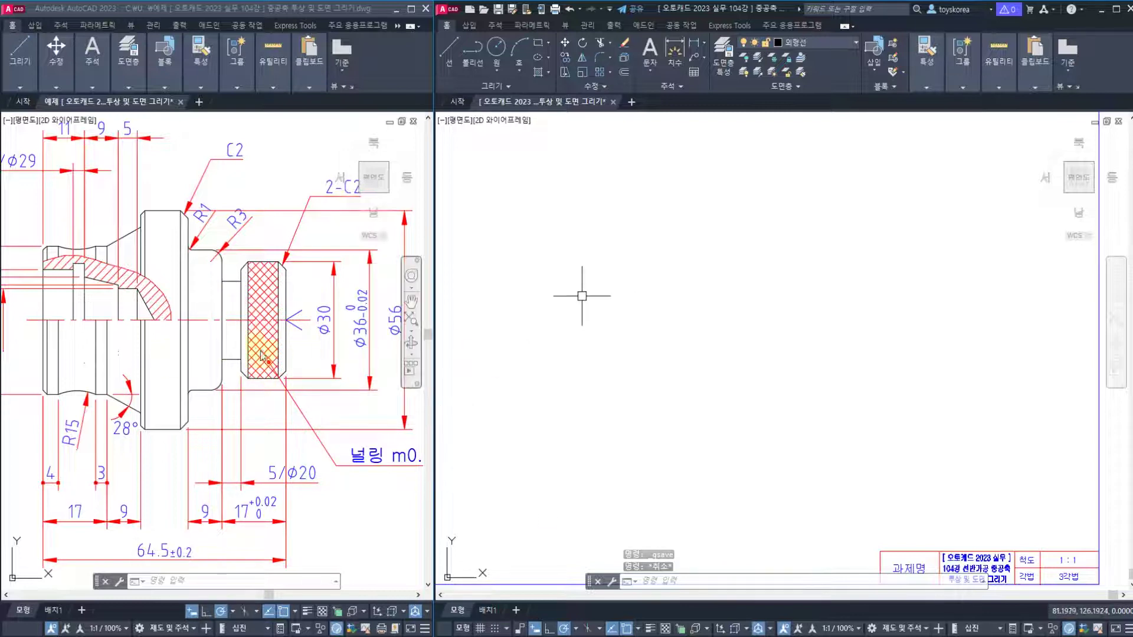
# Draw a horizontal and a vertical construction line (XLINE) through one point right of the sheet's centre.
pyautogui.moveTo(151, 358)
pyautogui.mouseDown(button='middle')
pyautogui.moveTo(273, 333)
pyautogui.moveTo(171, 359)
pyautogui.moveTo(109, 354)
pyautogui.moveTo(143, 355)
pyautogui.mouseUp(button='middle')
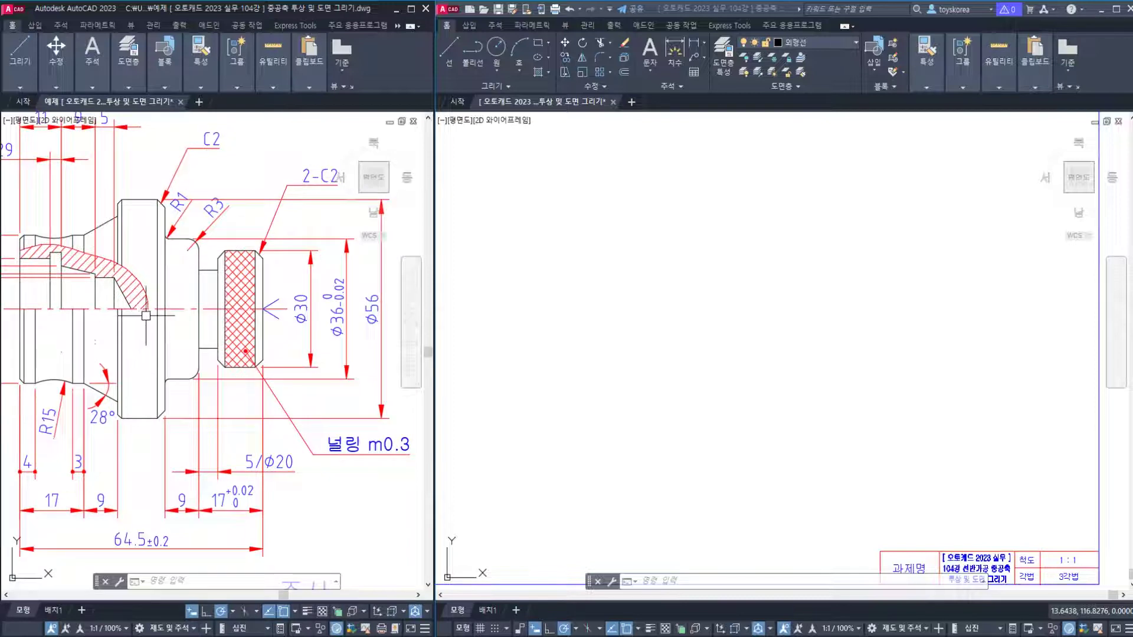
pyautogui.moveTo(140, 316); pyautogui.dragTo(127, 316, button='middle')
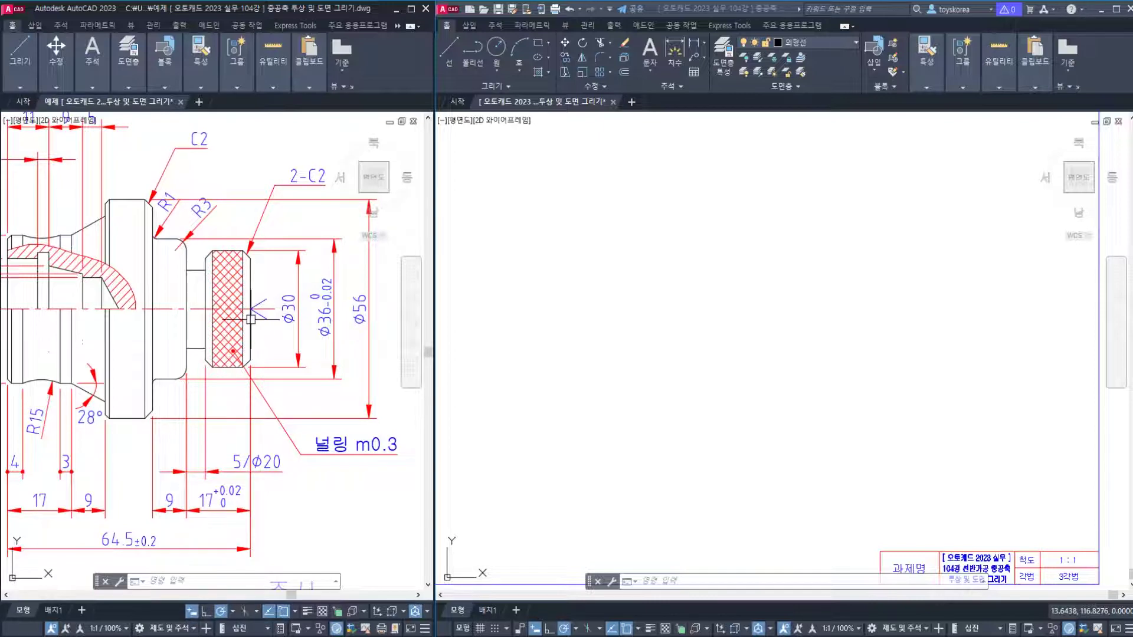
pyautogui.scroll(-3, 231, 313)
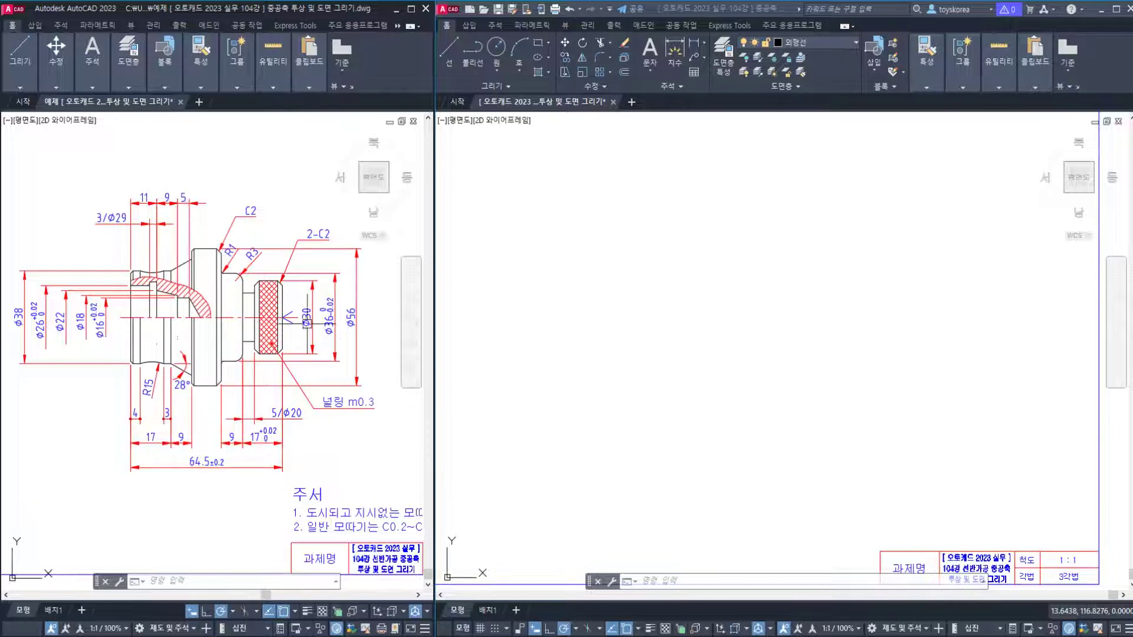
pyautogui.scroll(3, 318, 343)
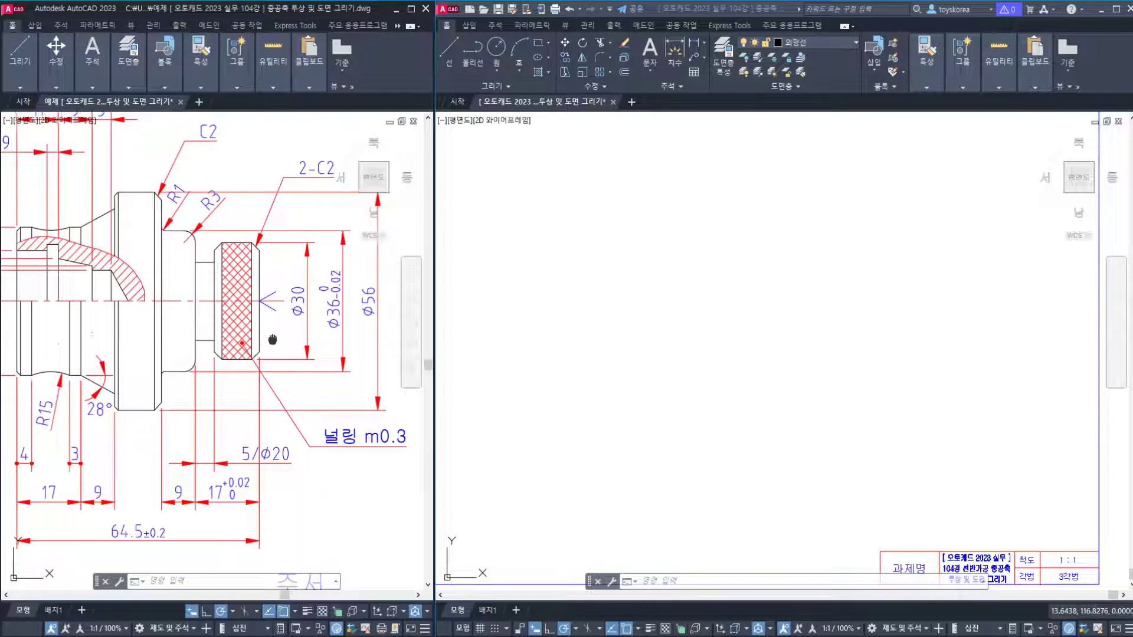
pyautogui.moveTo(272, 339); pyautogui.dragTo(276, 340, button='middle')
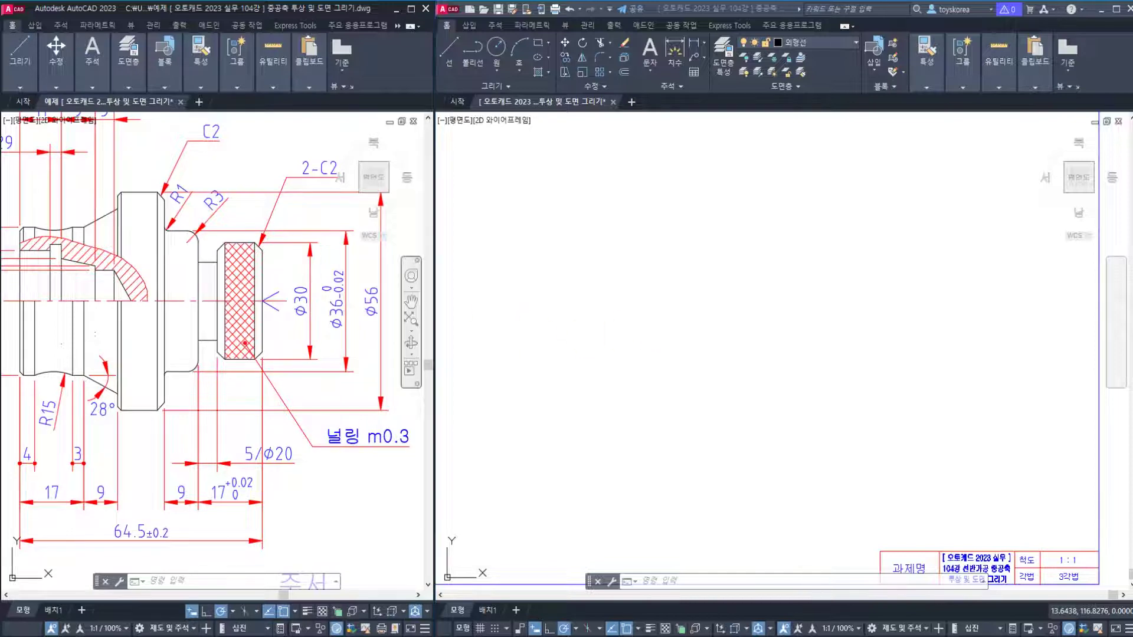
pyautogui.click(759, 316)
pyautogui.scroll(-3, 761, 318)
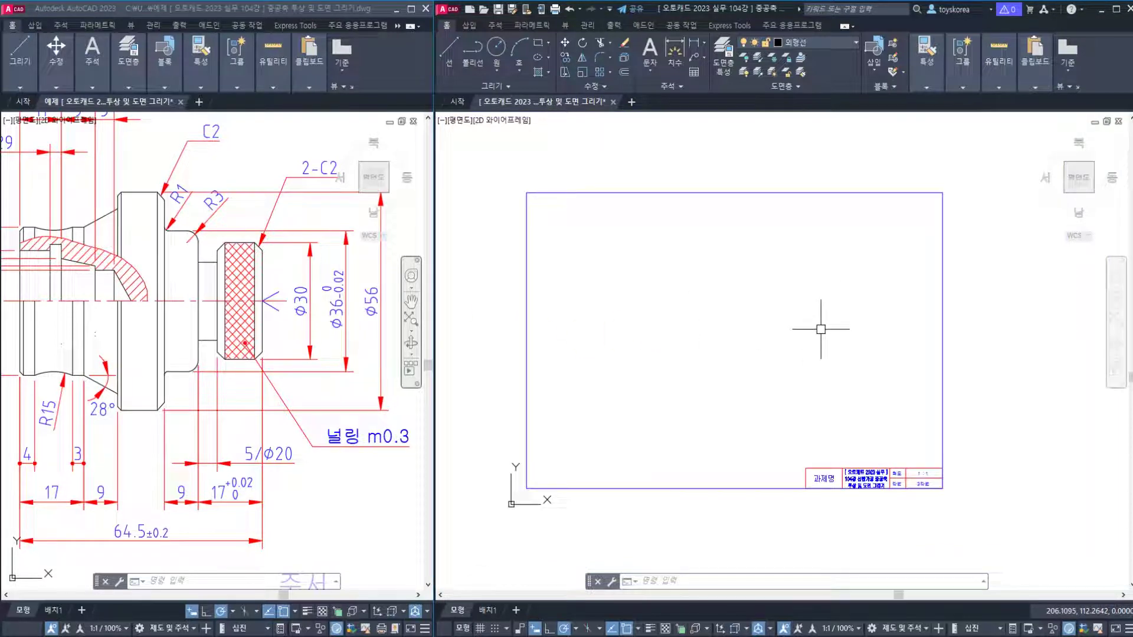
pyautogui.write('xl')
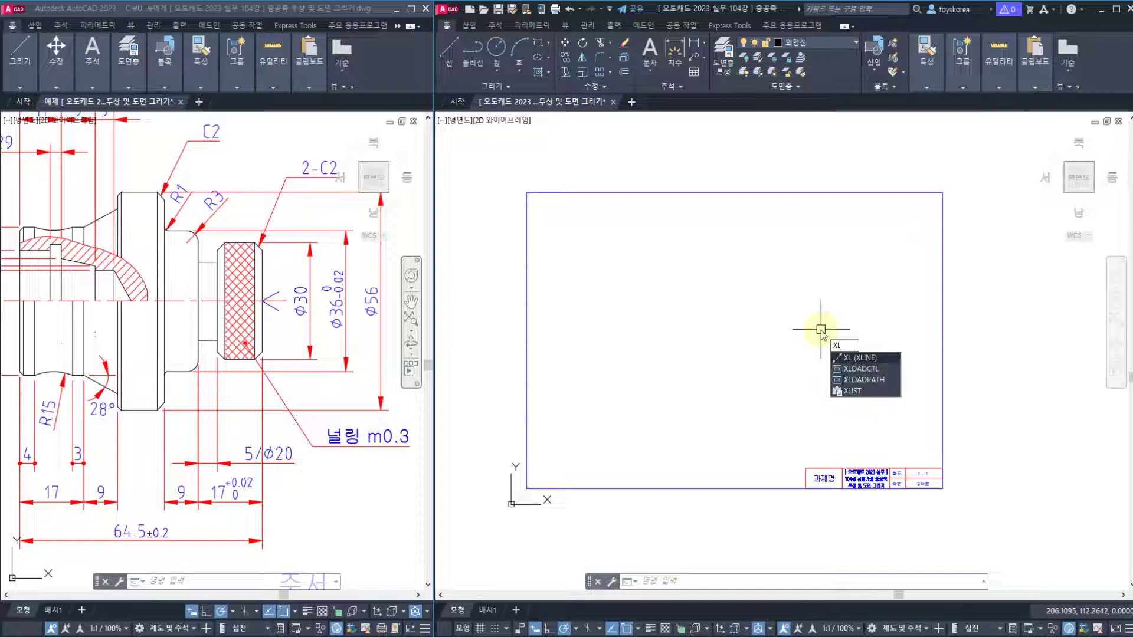
pyautogui.press('Return')
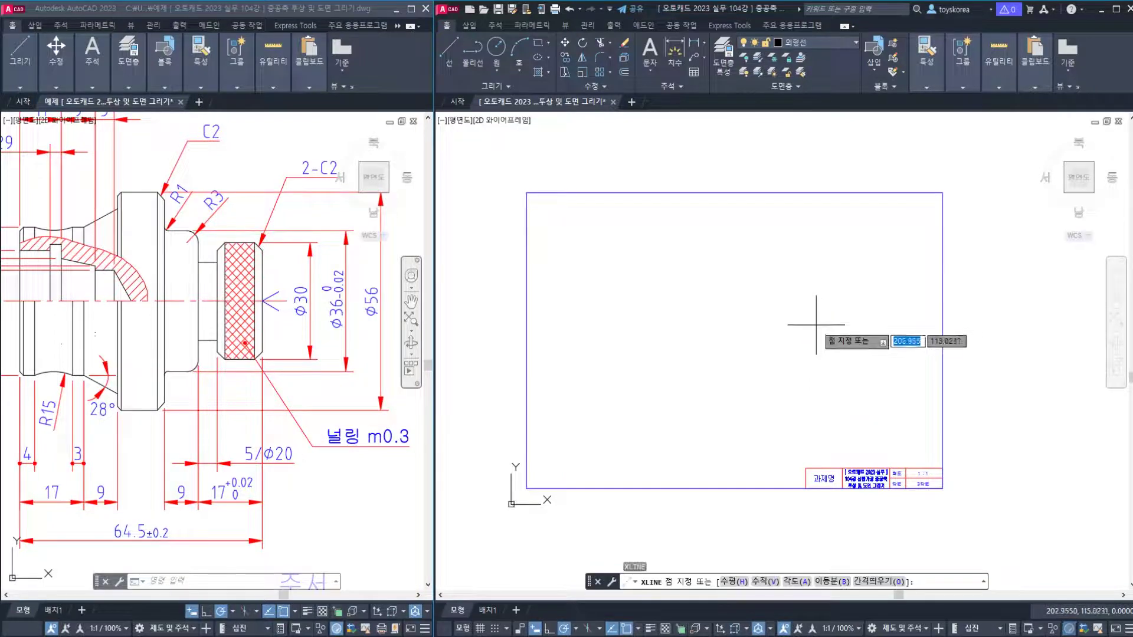
pyautogui.click(820, 329)
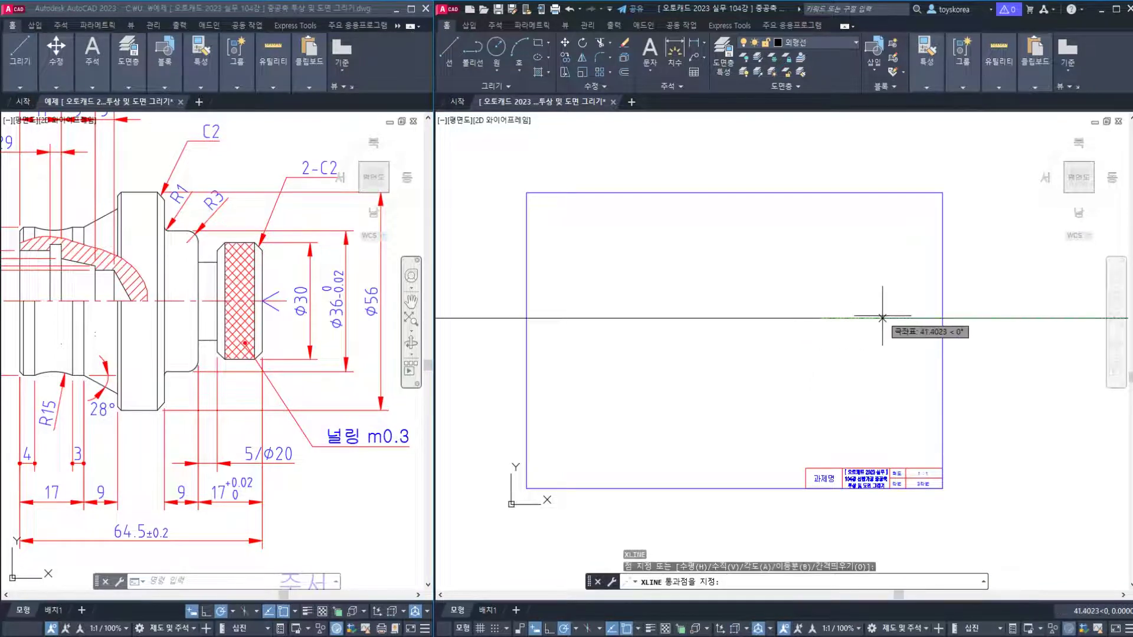
pyautogui.click(881, 319)
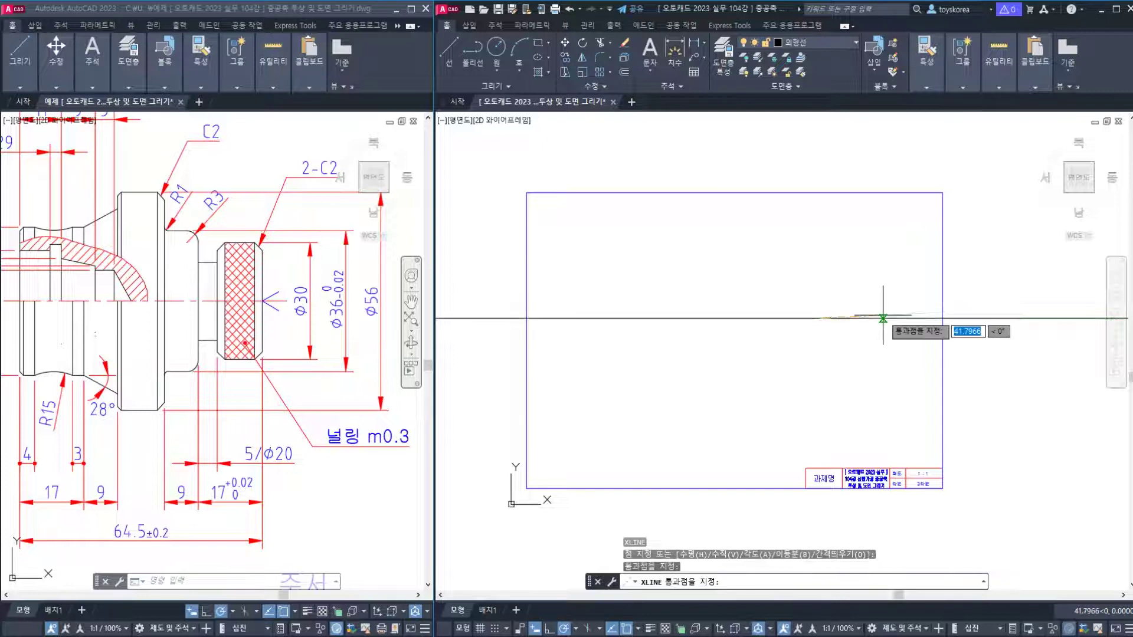
pyautogui.click(819, 265)
pyautogui.press('Escape')
pyautogui.click(829, 325)
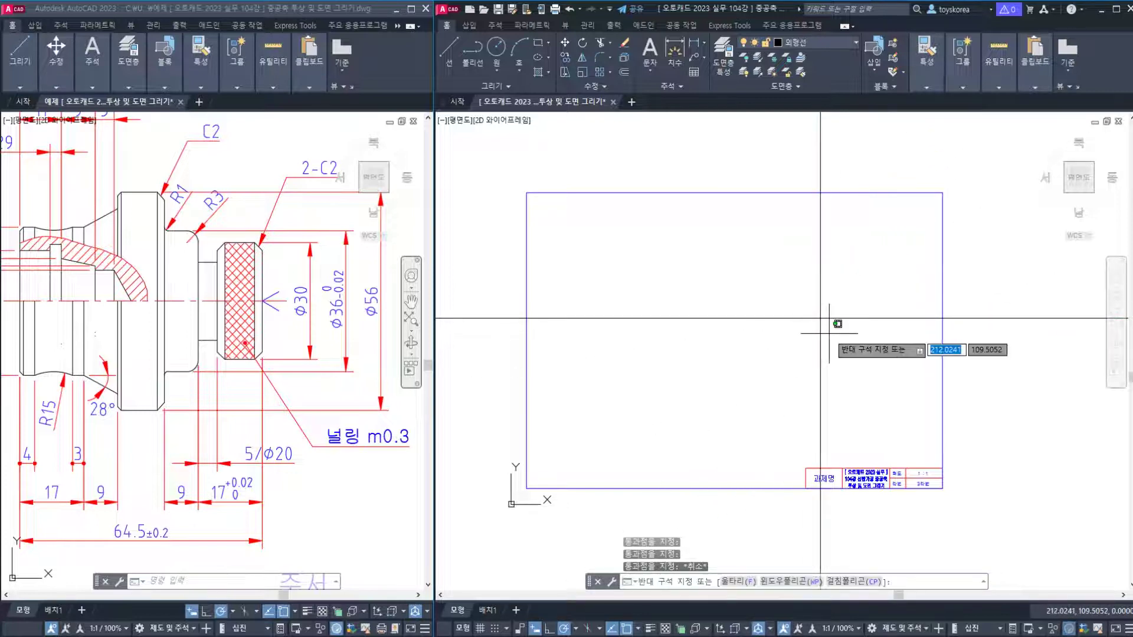
pyautogui.click(805, 304)
pyautogui.press('Escape')
pyautogui.click(832, 339)
pyautogui.click(800, 301)
pyautogui.press('Escape')
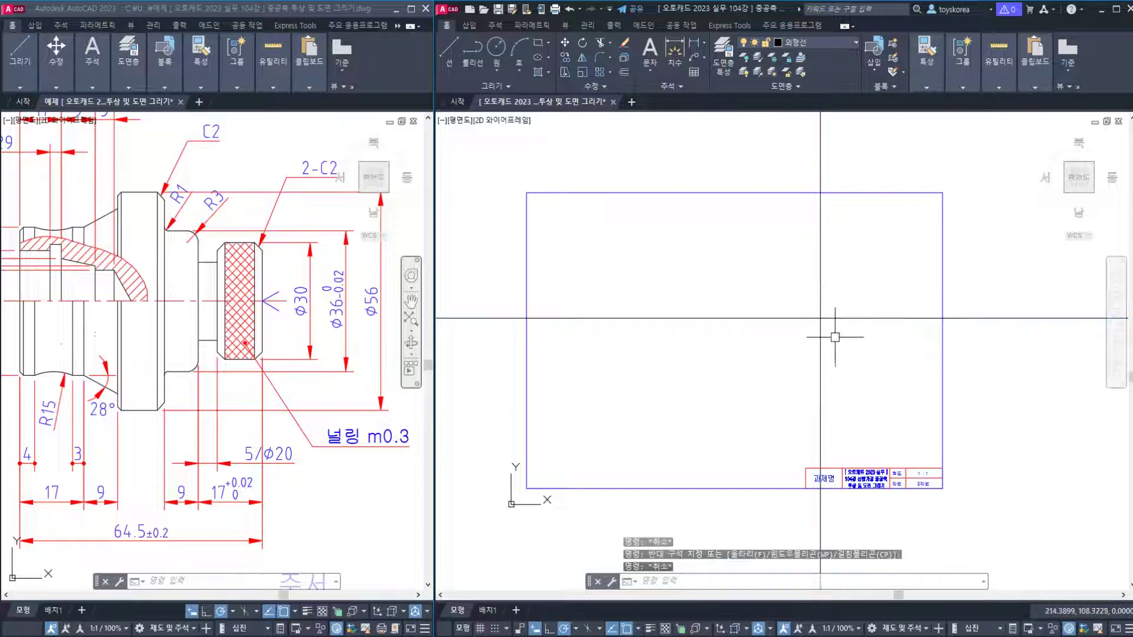
pyautogui.click(834, 331)
pyautogui.click(799, 303)
pyautogui.press('Escape')
pyautogui.click(840, 336)
pyautogui.click(807, 306)
pyautogui.click(816, 305)
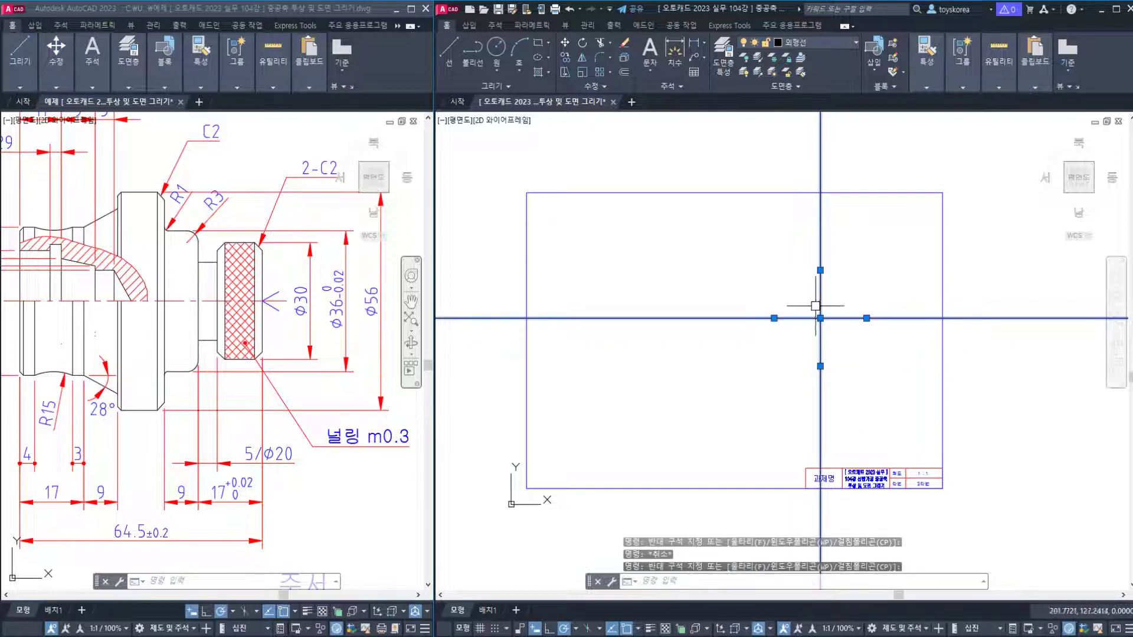
pyautogui.click(247, 337)
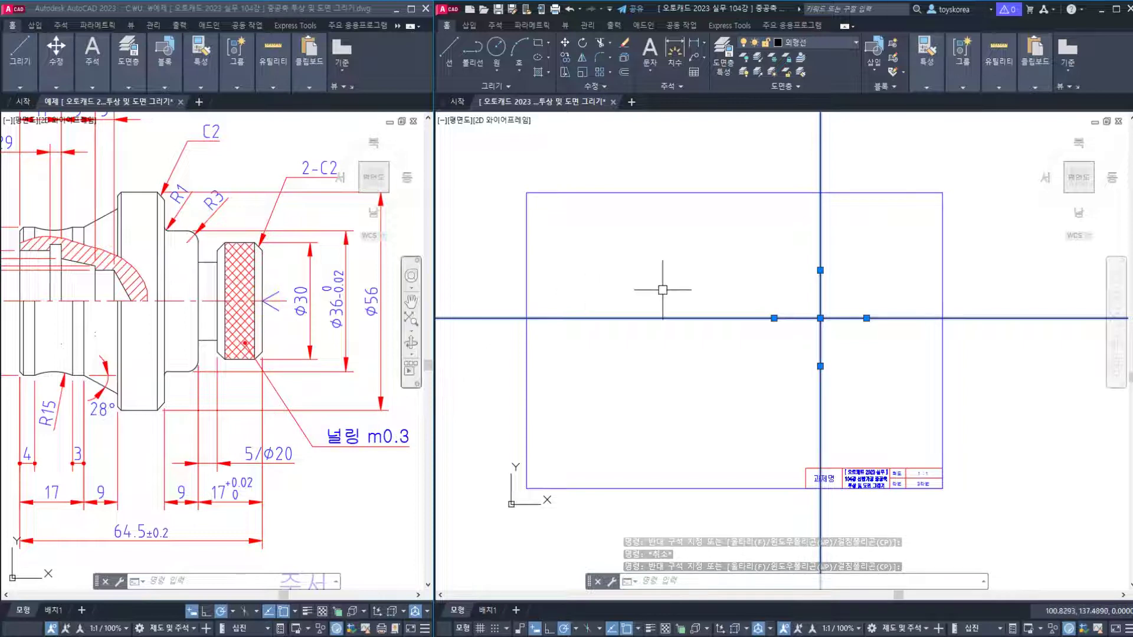
pyautogui.press('Escape')
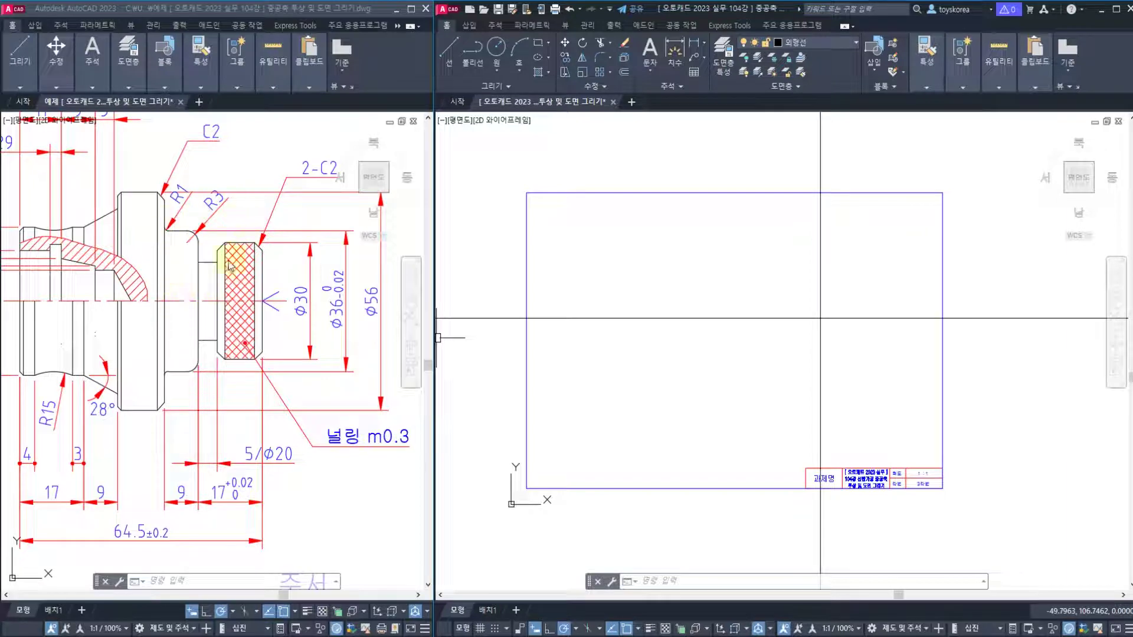
pyautogui.press('Escape')
pyautogui.press('Escape')
pyautogui.press('Escape')
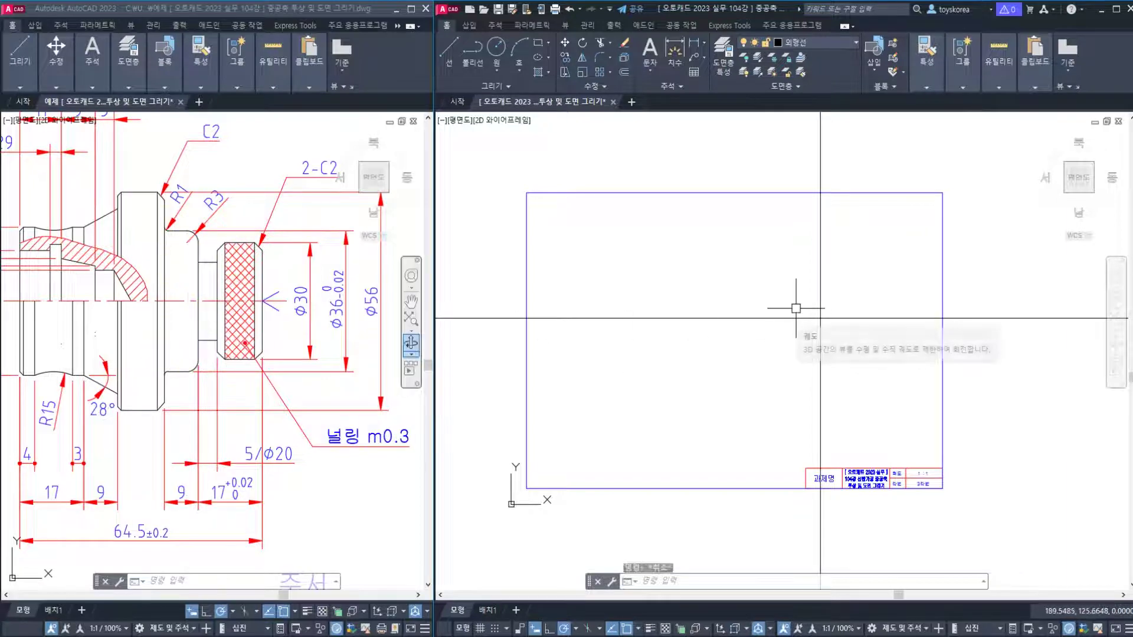
# Offset the vertical construction line 17 mm to the left for the length of the shaft's knurled end section.
pyautogui.moveTo(809, 312); pyautogui.dragTo(792, 312, button='middle')
pyautogui.scroll(2, 792, 312)
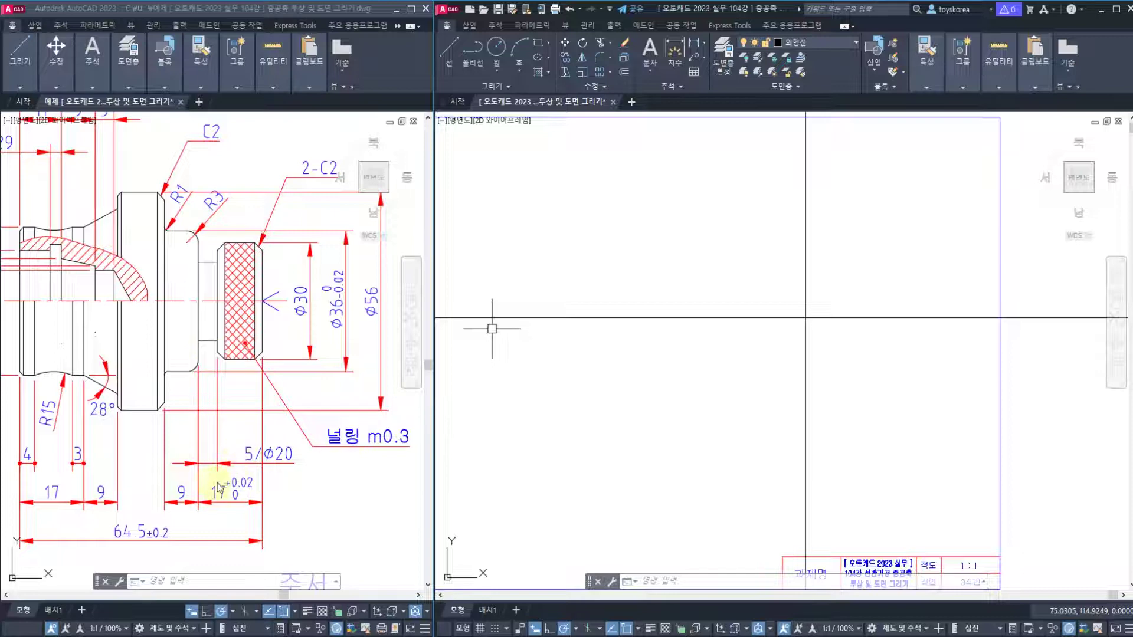
pyautogui.click(890, 354)
pyautogui.press('Escape')
pyautogui.scroll(3, 814, 331)
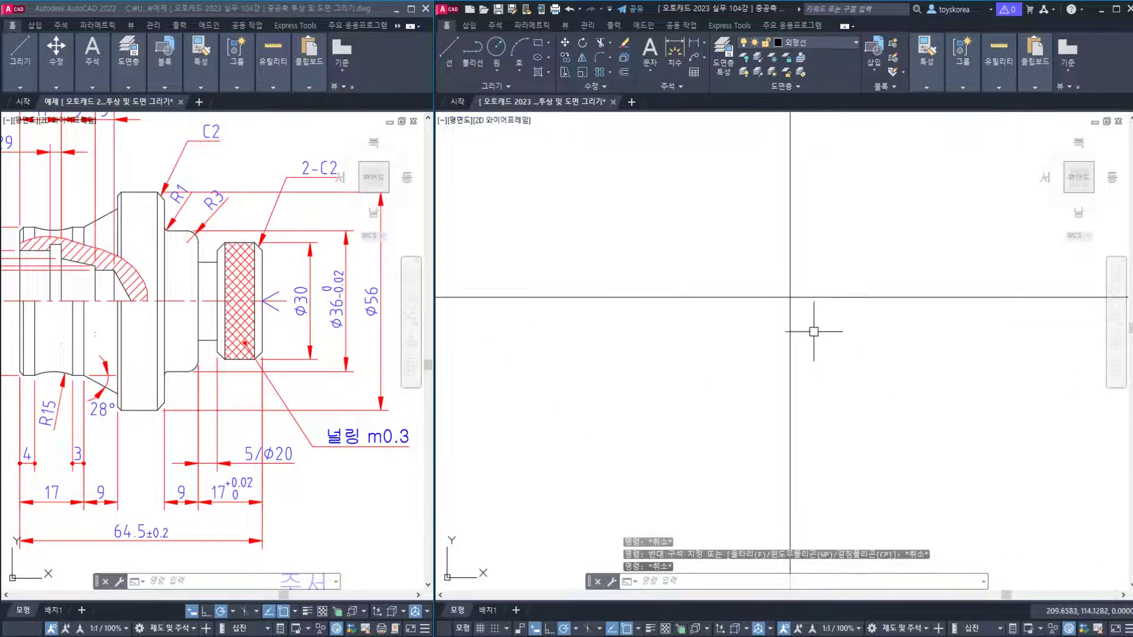
pyautogui.write('o')
pyautogui.press('Return')
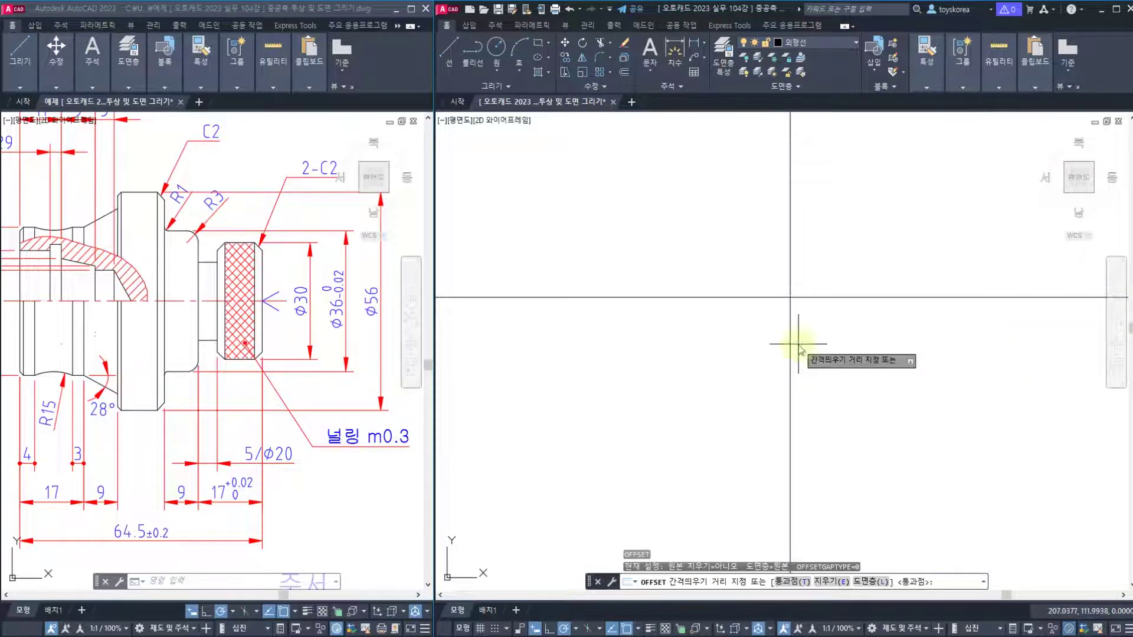
pyautogui.write('17')
pyautogui.press('Return')
pyautogui.click(790, 321)
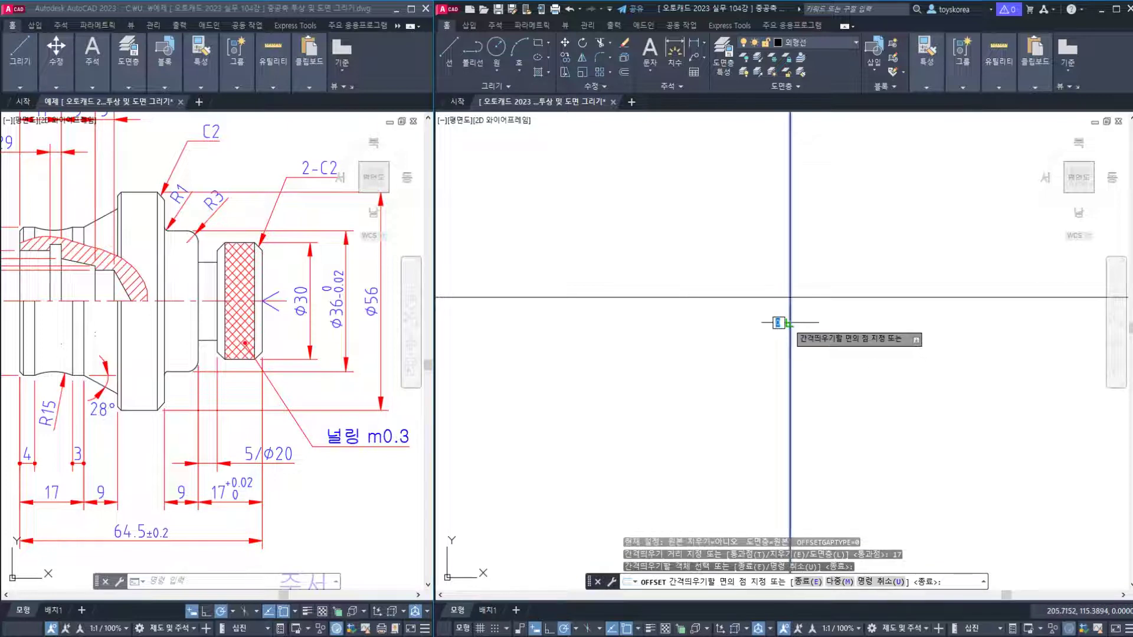
pyautogui.click(723, 335)
pyautogui.press('Return')
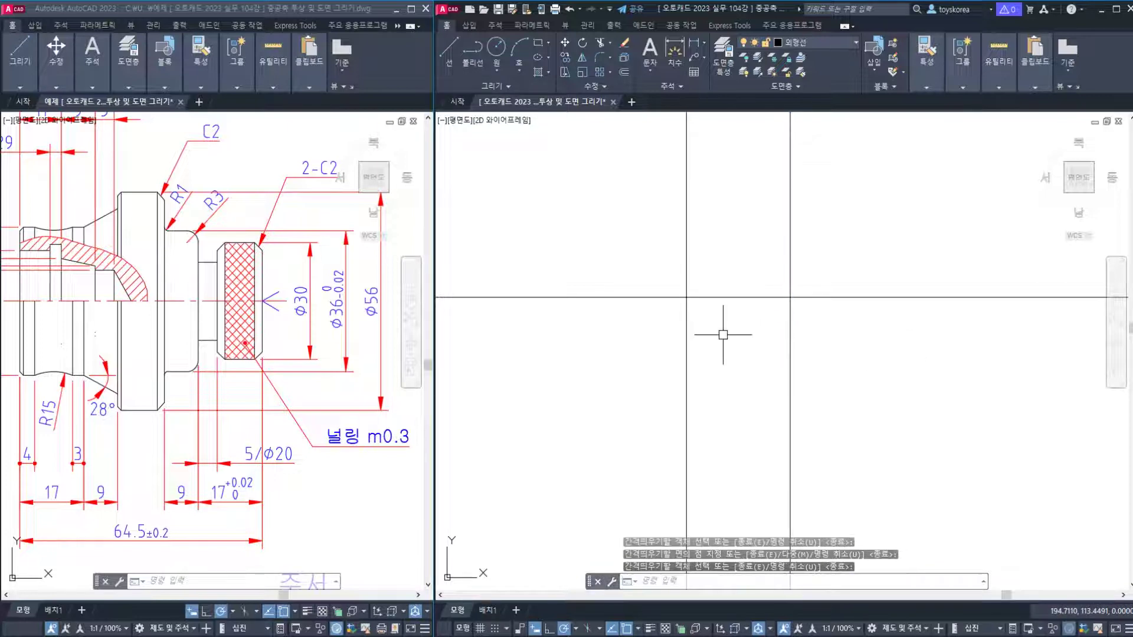
# Offset the left vertical construction line 5 mm to the right for the width of the neck groove.
pyautogui.press('Return')
pyautogui.write('5')
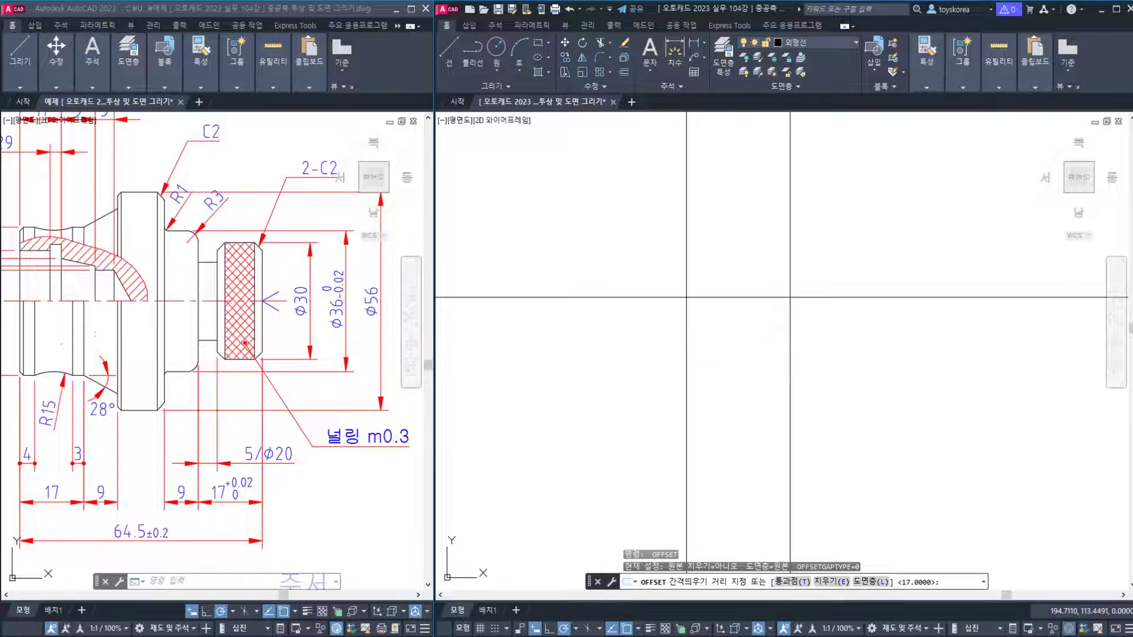
pyautogui.press('Return')
pyautogui.click(686, 324)
pyautogui.click(718, 323)
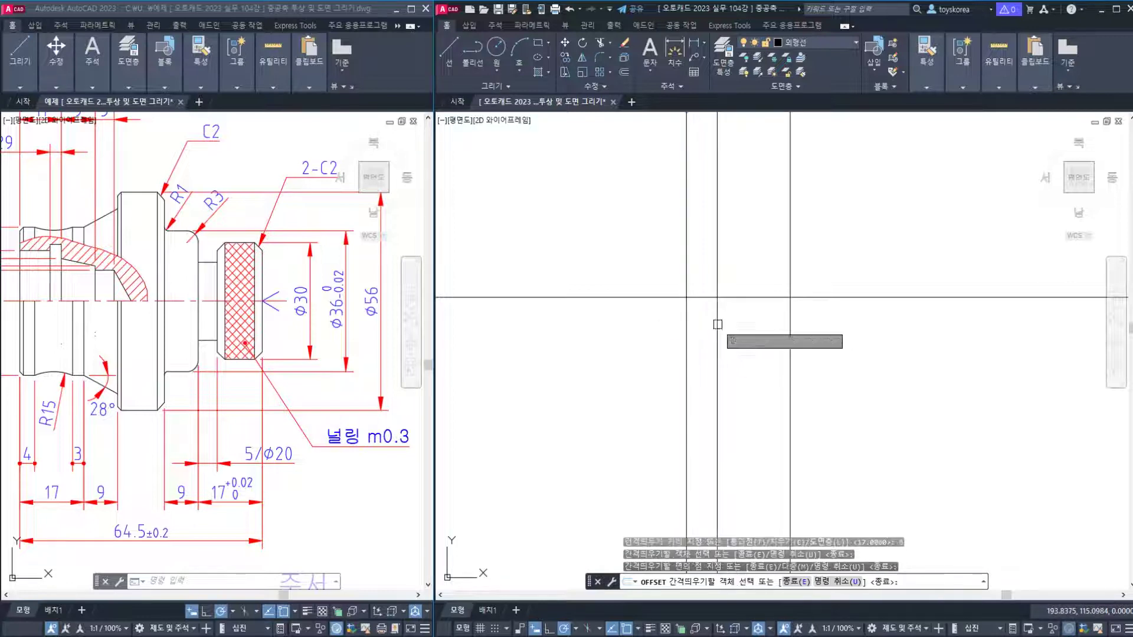
pyautogui.press('Escape')
pyautogui.click(944, 392)
pyautogui.click(764, 354)
pyautogui.click(686, 373)
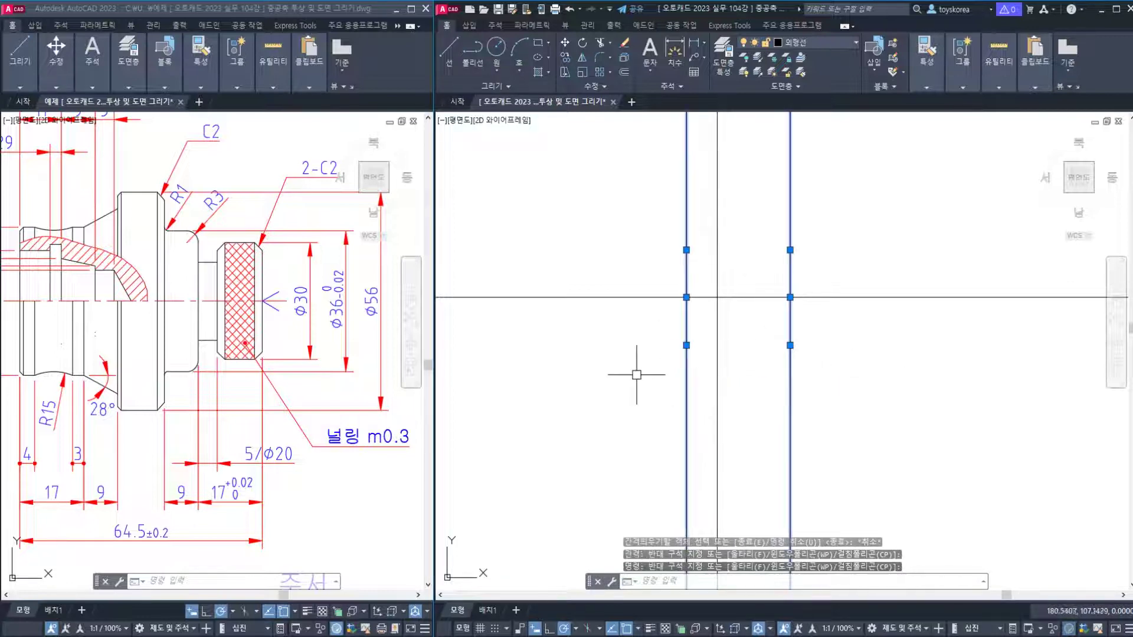
pyautogui.press('Escape')
pyautogui.click(692, 370)
pyautogui.press('Escape')
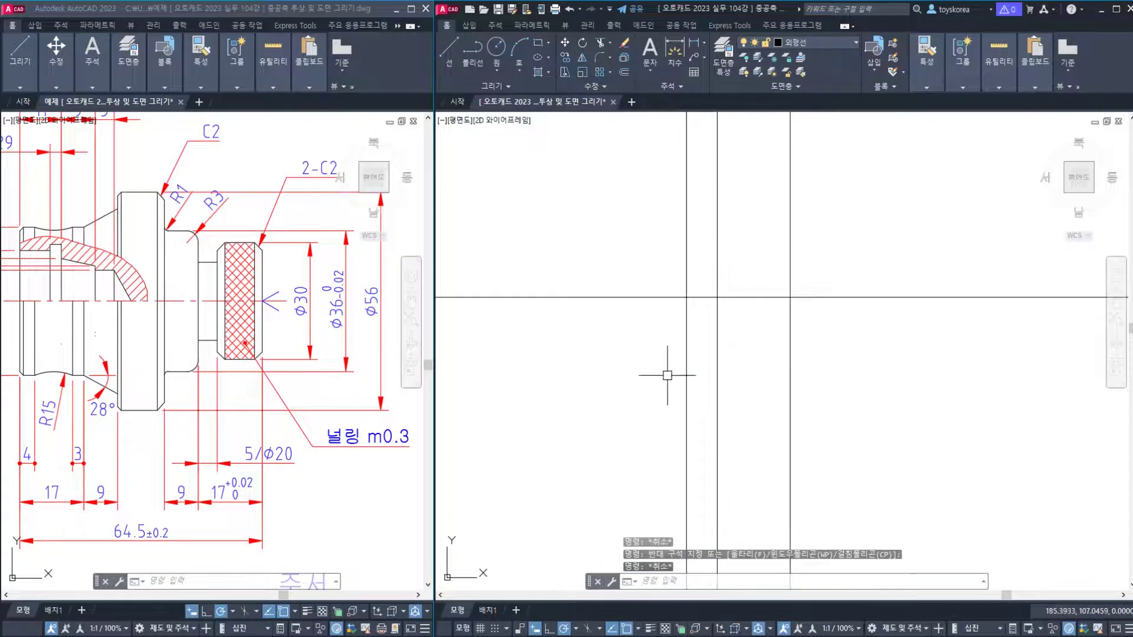
pyautogui.click(667, 375)
pyautogui.press('Escape')
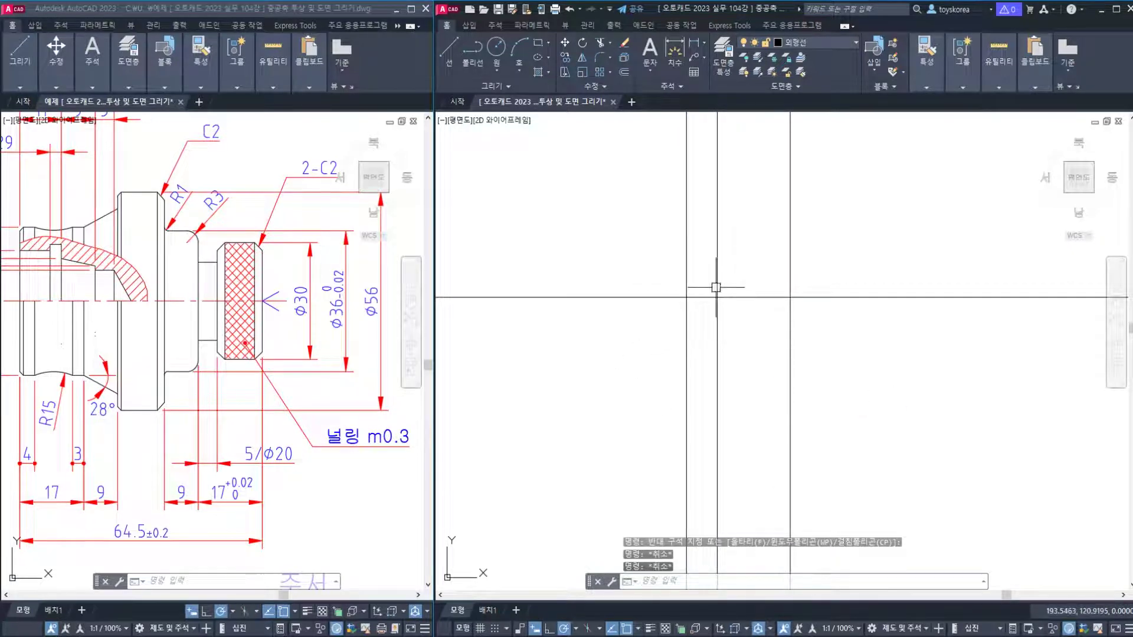
# Offset the horizontal construction line upward by 30/2 for the upper edge of the Ø30 knurled section.
pyautogui.moveTo(716, 287); pyautogui.dragTo(695, 316, button='middle')
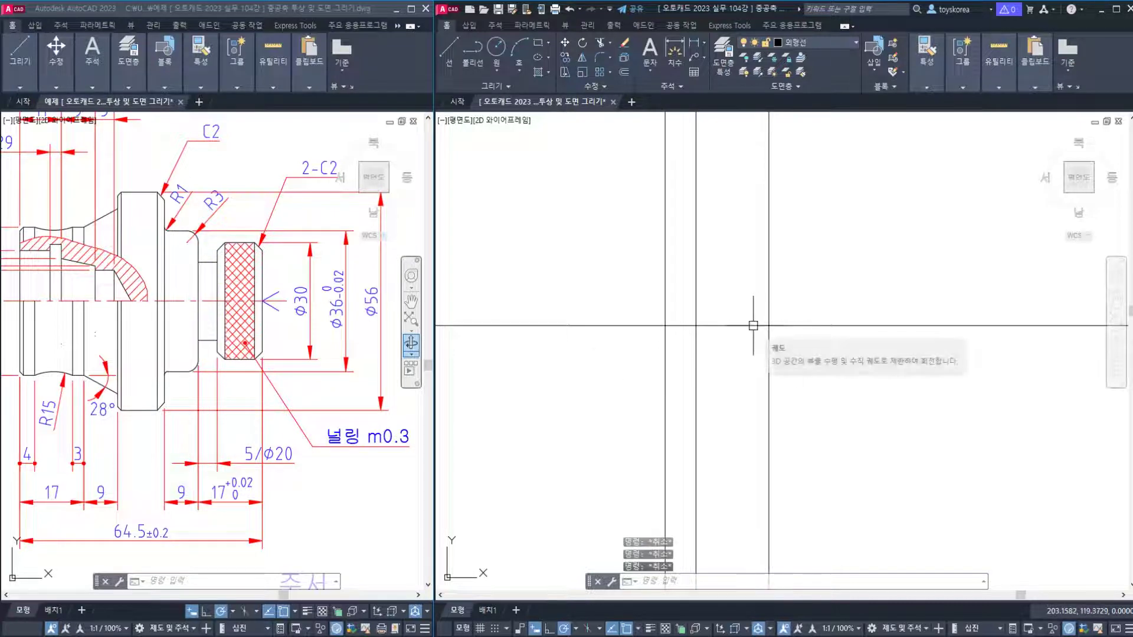
pyautogui.write('o')
pyautogui.press('Return')
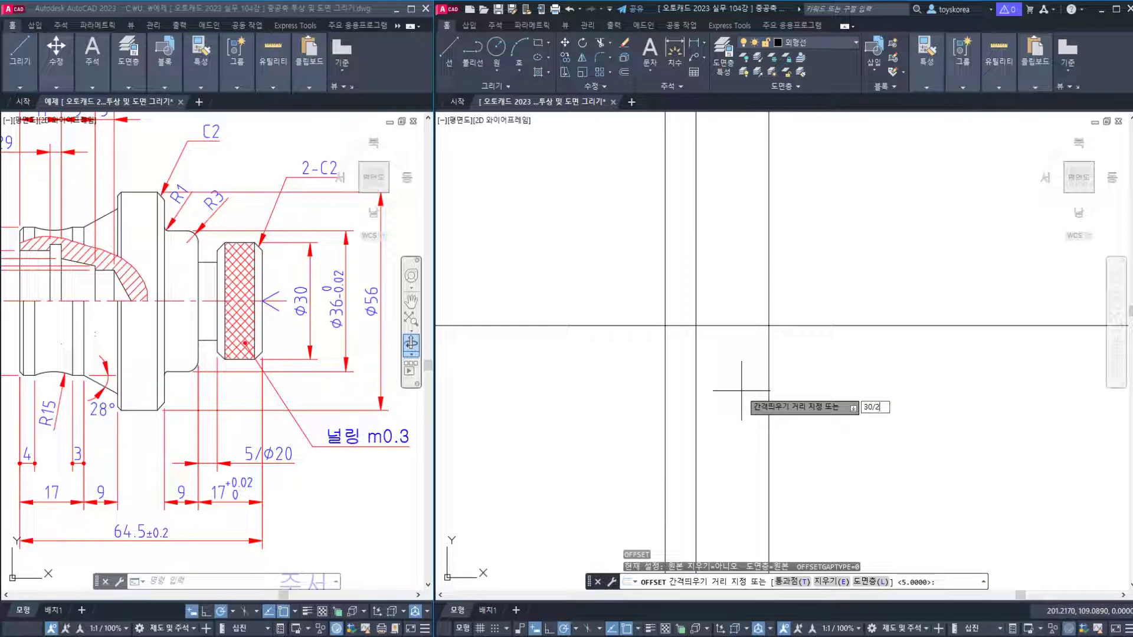
pyautogui.press('Return')
pyautogui.click(741, 325)
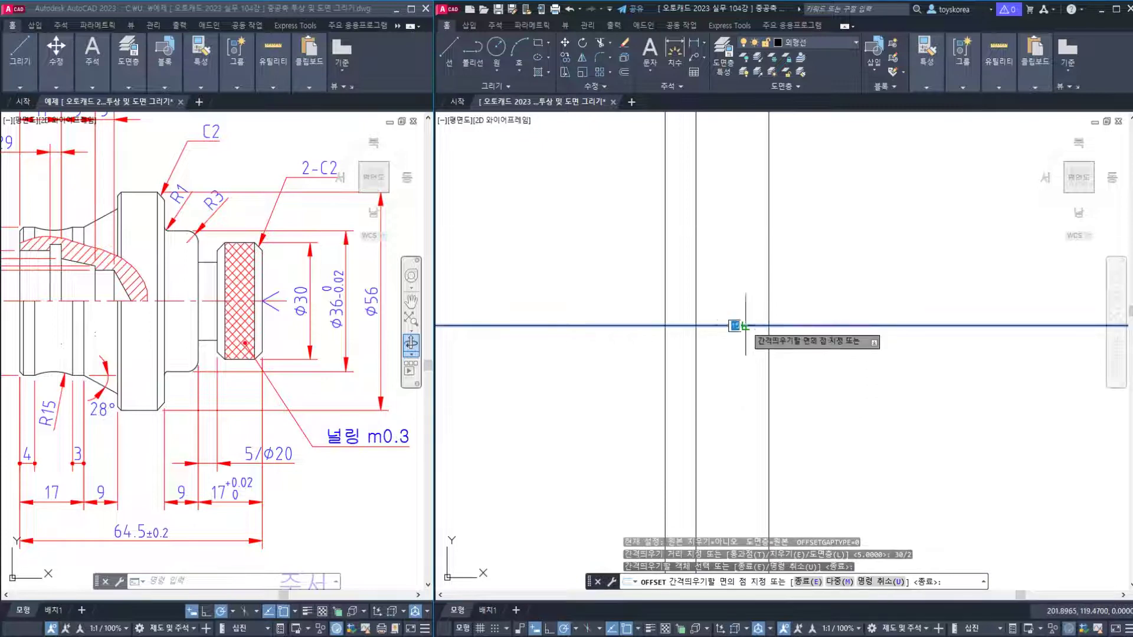
pyautogui.click(745, 288)
pyautogui.press('Escape')
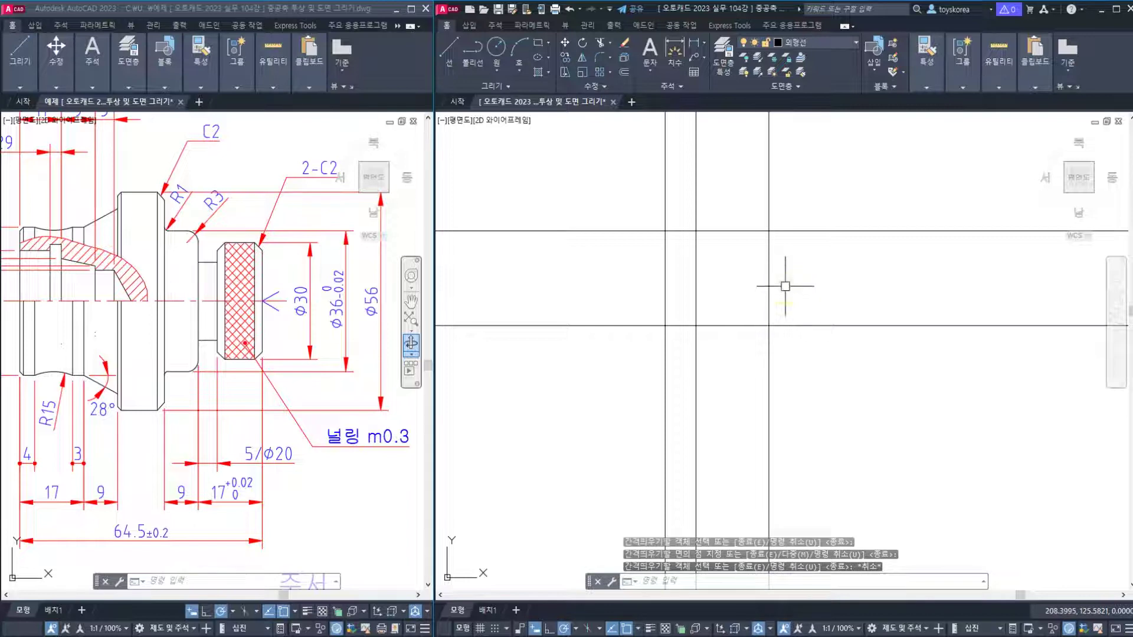
pyautogui.write('tr')
pyautogui.press('Return')
pyautogui.press('Escape')
pyautogui.press('Escape')
pyautogui.write('tr')
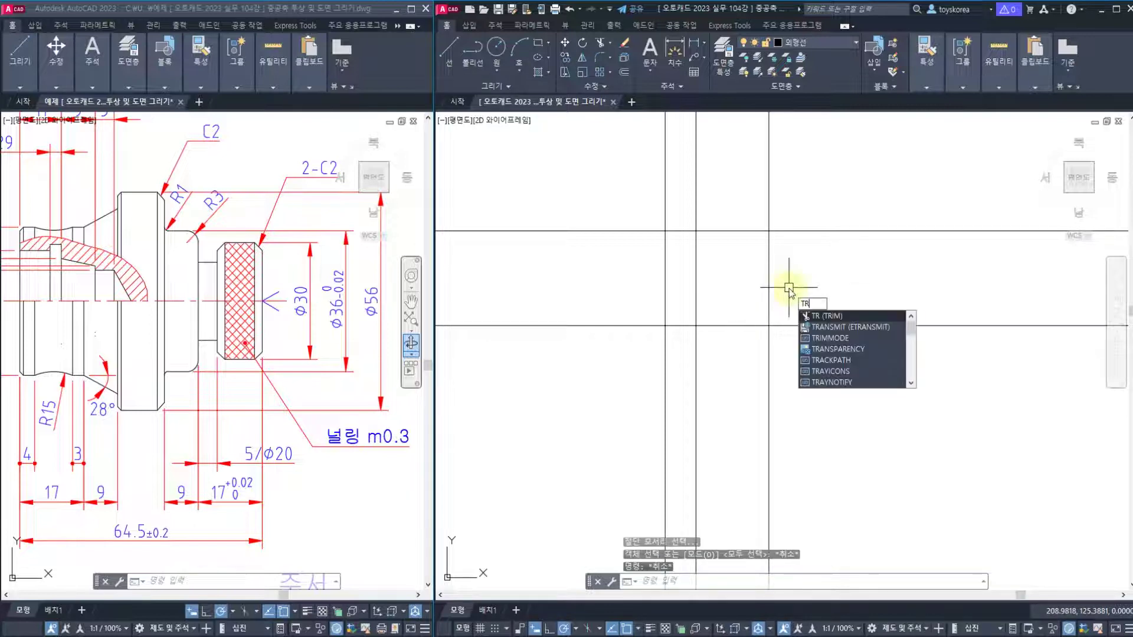
pyautogui.press('Return')
pyautogui.press('Escape')
pyautogui.press('Escape')
pyautogui.write('tr')
pyautogui.press('Return')
pyautogui.press('Escape')
pyautogui.press('Escape')
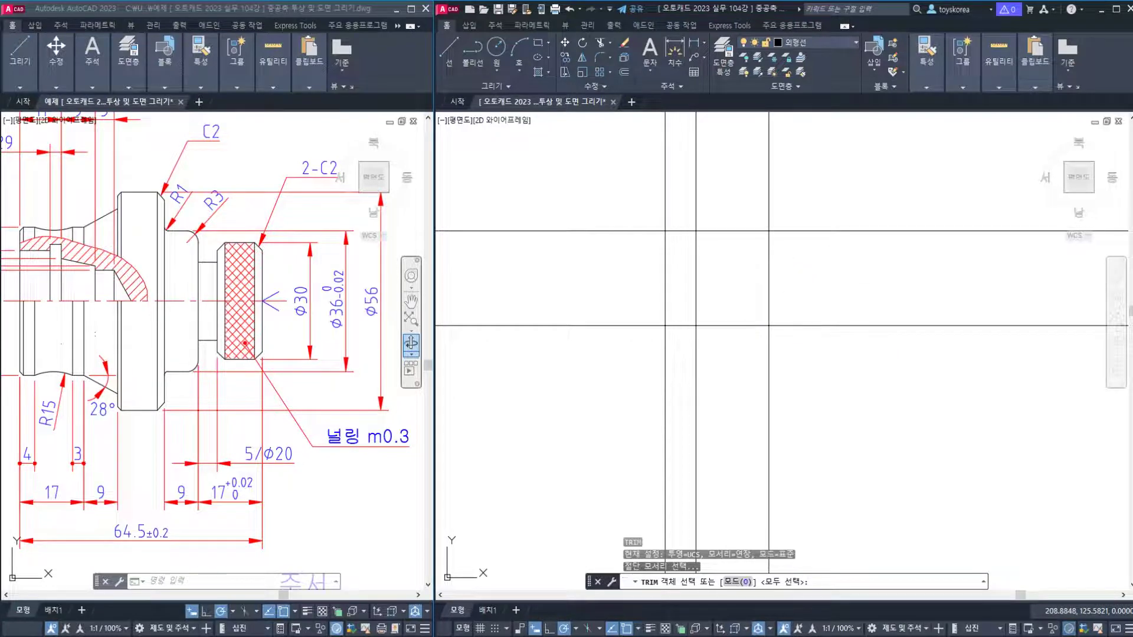
pyautogui.write('tr')
pyautogui.press('Return')
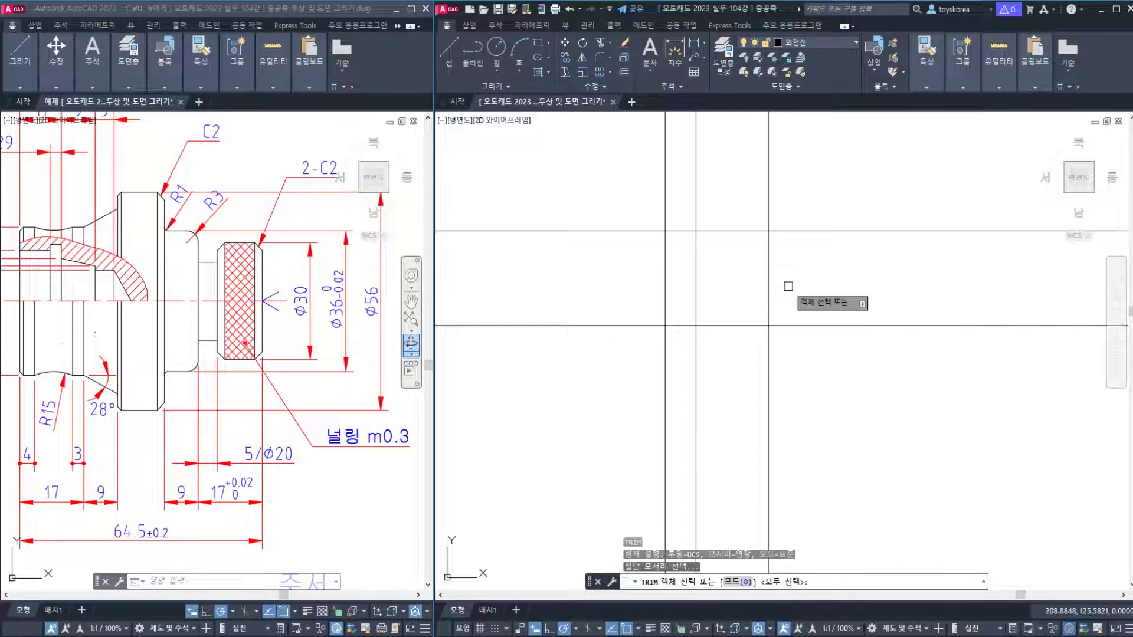
pyautogui.press('Escape')
pyautogui.press('Escape')
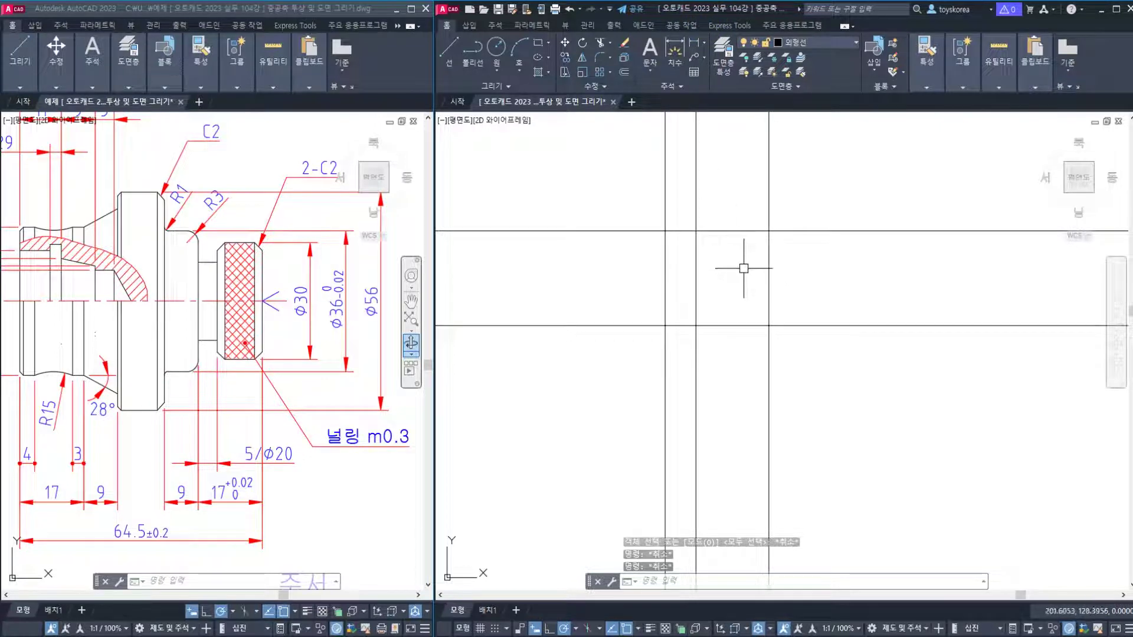
pyautogui.write('tr')
pyautogui.press('Return')
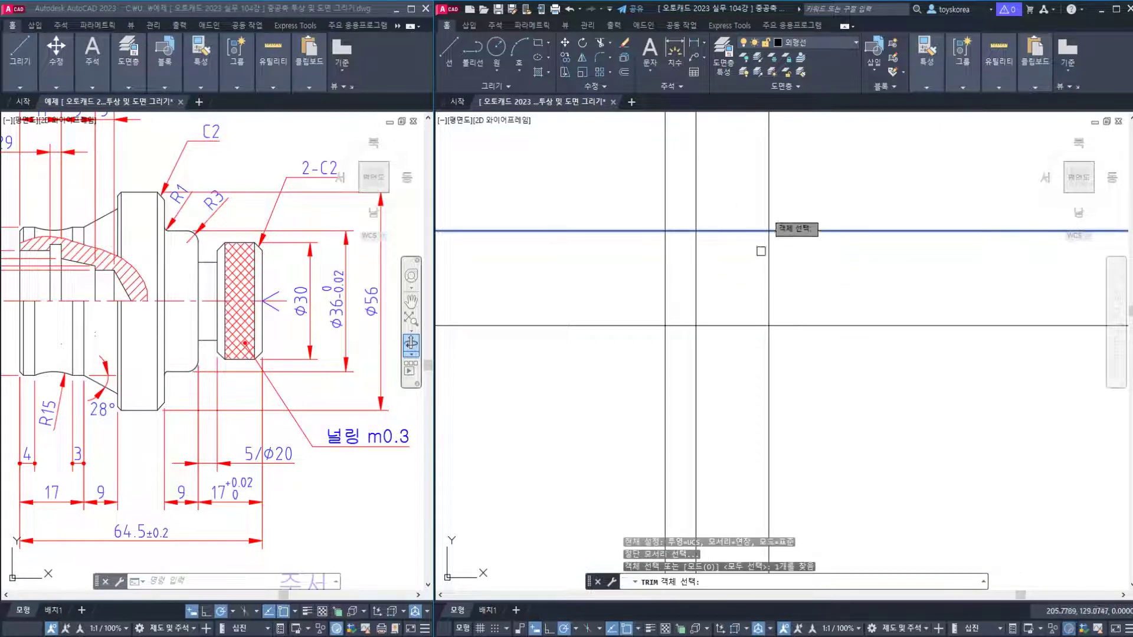
pyautogui.click(791, 233)
pyautogui.press('Escape')
pyautogui.press('Escape')
pyautogui.click(797, 286)
pyautogui.press('Escape')
pyautogui.press('Escape')
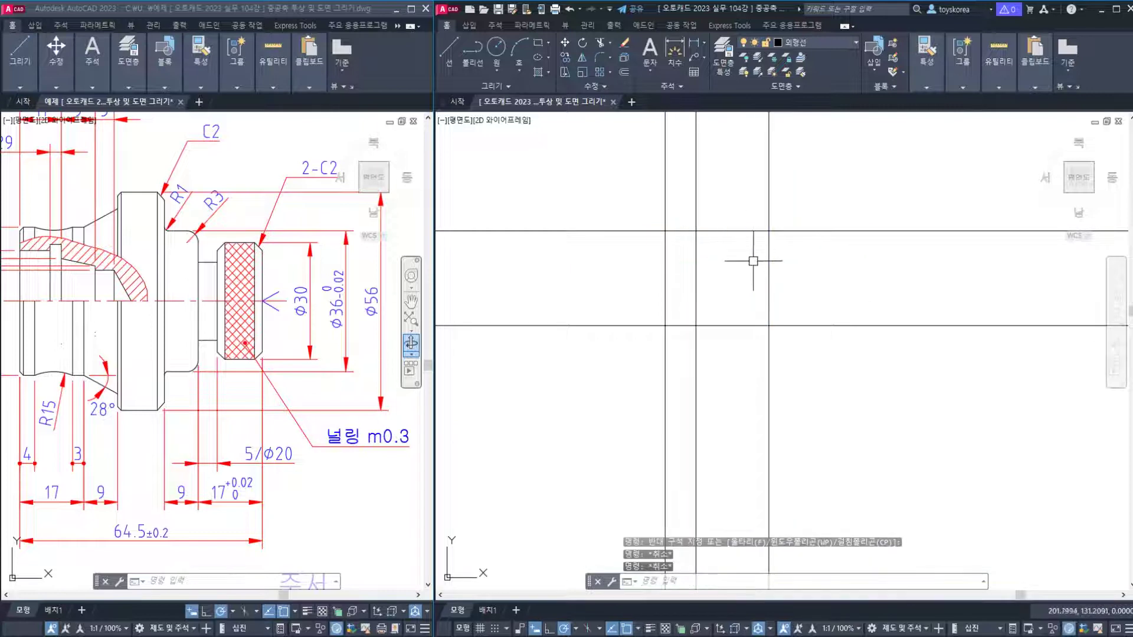
# Bring up the Trim command's mode choices, Quick and Standard, and examine the Standard option.
pyautogui.write('tr')
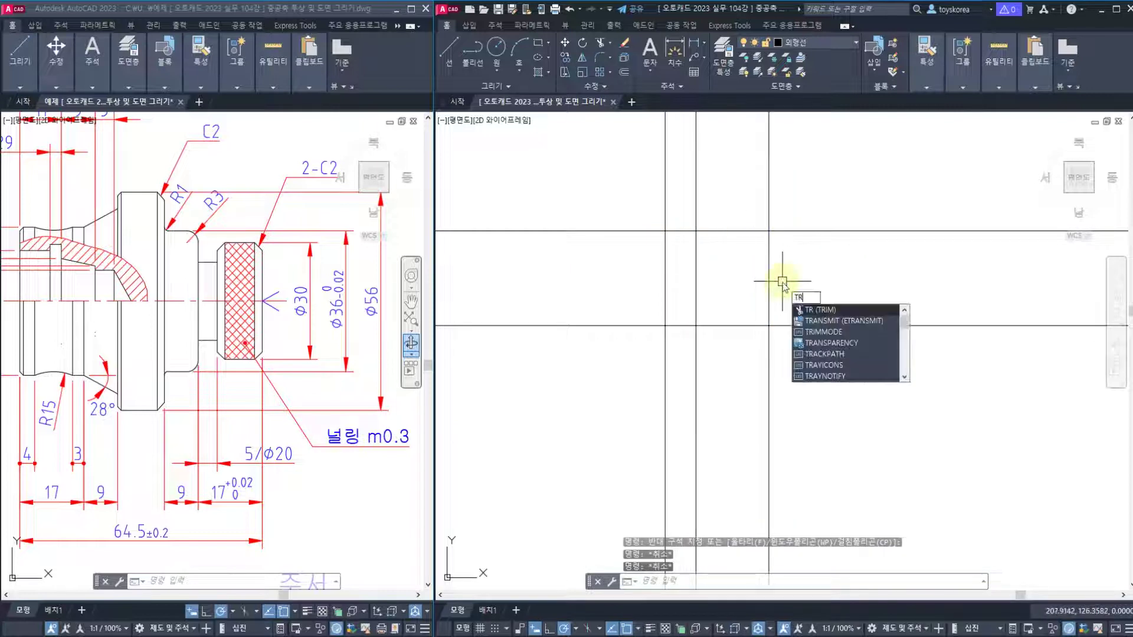
pyautogui.press('Return')
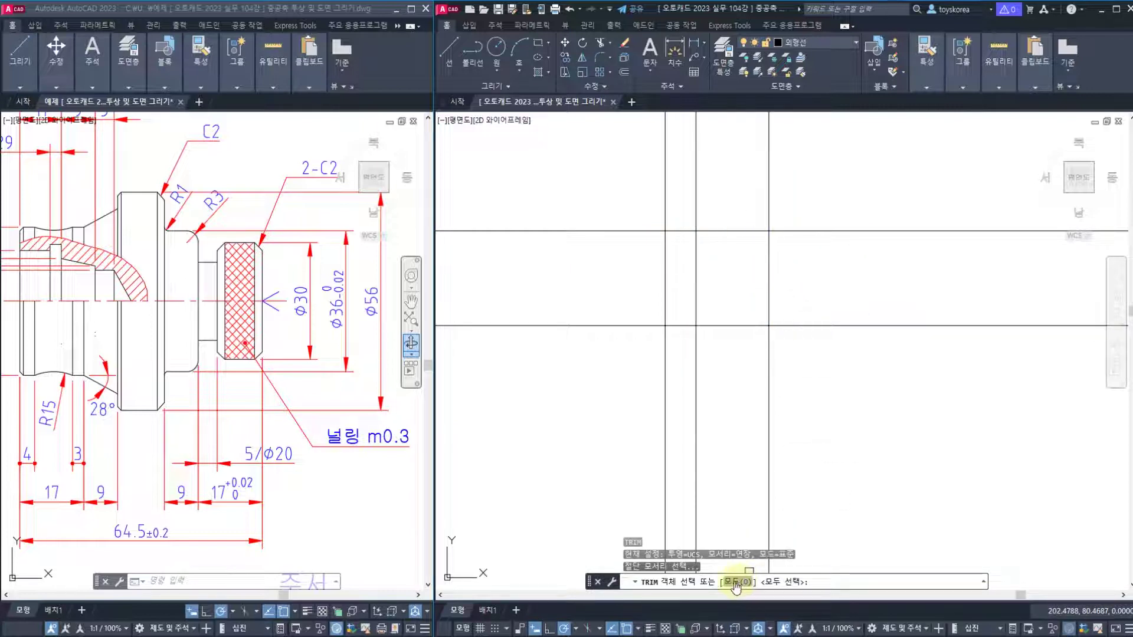
pyautogui.click(733, 581)
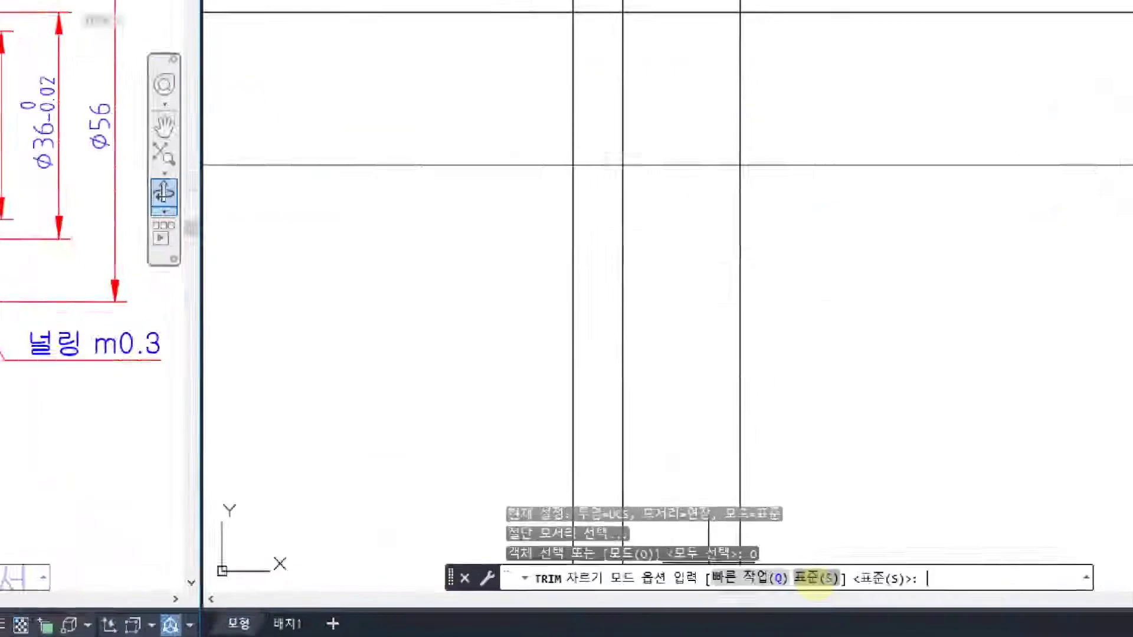
pyautogui.moveTo(818, 581)
pyautogui.mouseDown()
pyautogui.moveTo(815, 603)
pyautogui.moveTo(837, 540)
pyautogui.moveTo(818, 617)
pyautogui.mouseUp()
pyautogui.moveTo(836, 507); pyautogui.dragTo(913, 472)
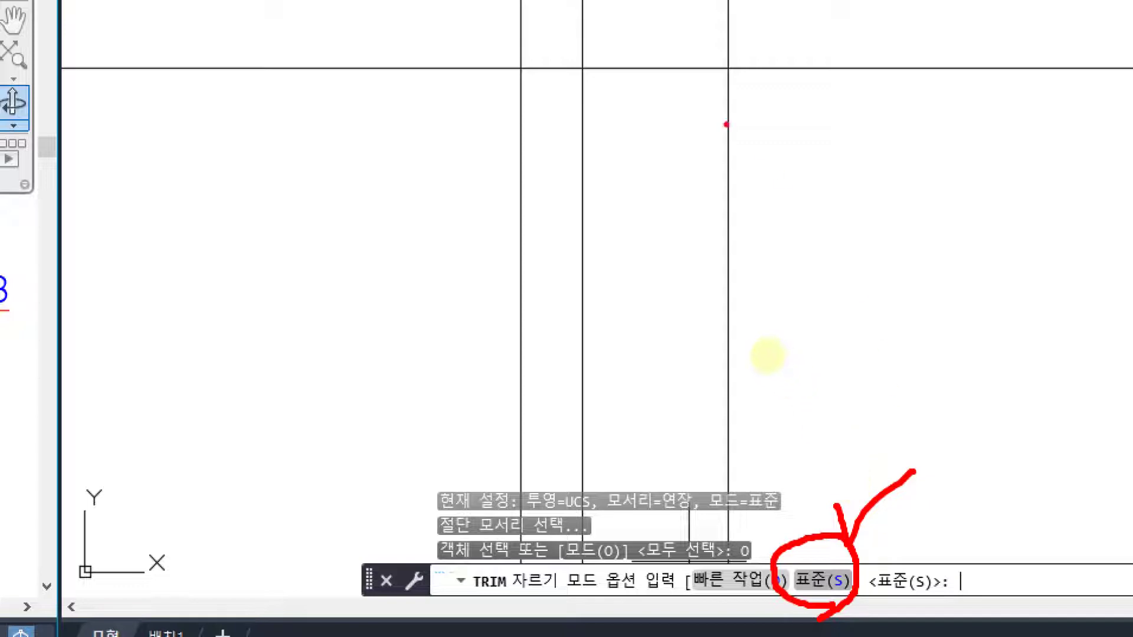
pyautogui.moveTo(699, 159); pyautogui.dragTo(839, 204)
pyautogui.moveTo(776, 306); pyautogui.dragTo(618, 301)
pyautogui.click(734, 371)
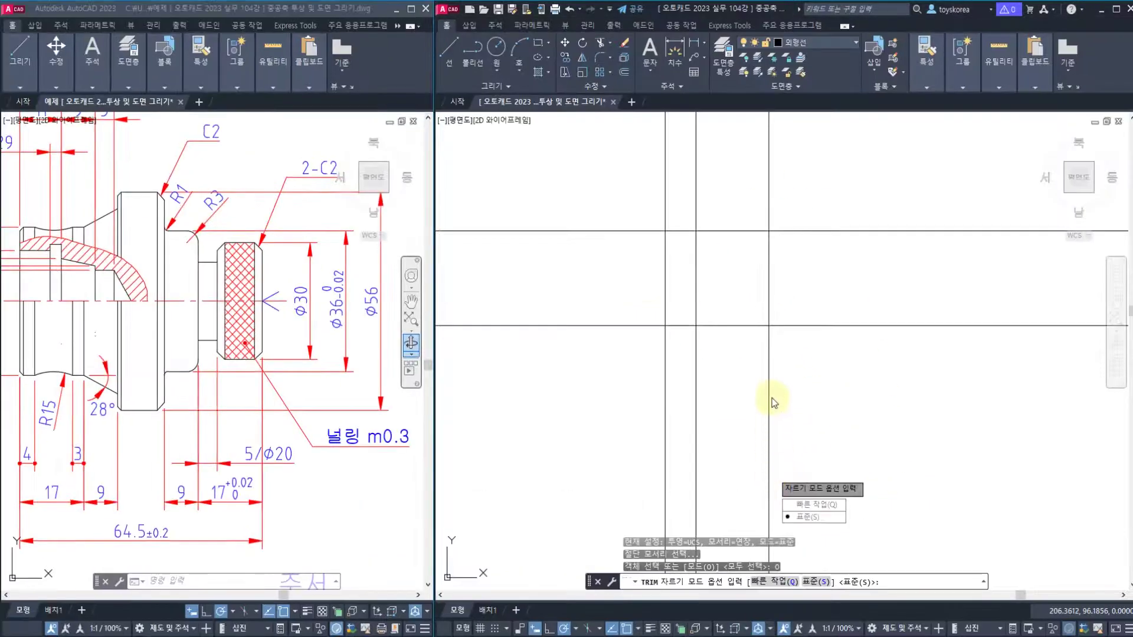
pyautogui.press('Escape')
pyautogui.press('Escape')
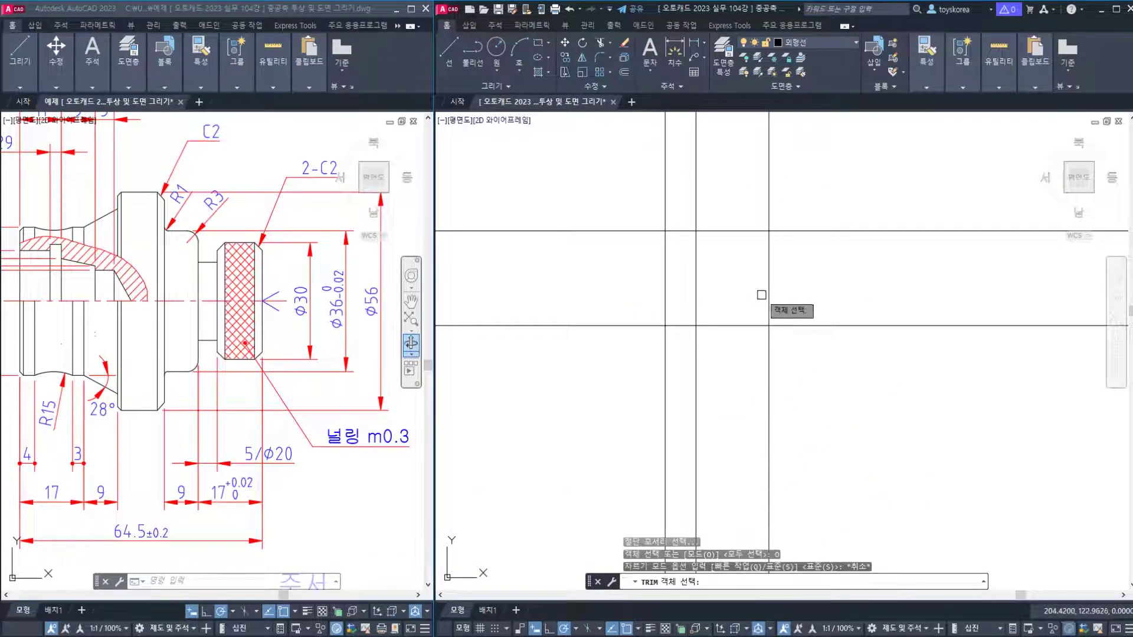
pyautogui.click(778, 284)
pyautogui.click(737, 260)
pyautogui.click(729, 260)
pyautogui.click(689, 253)
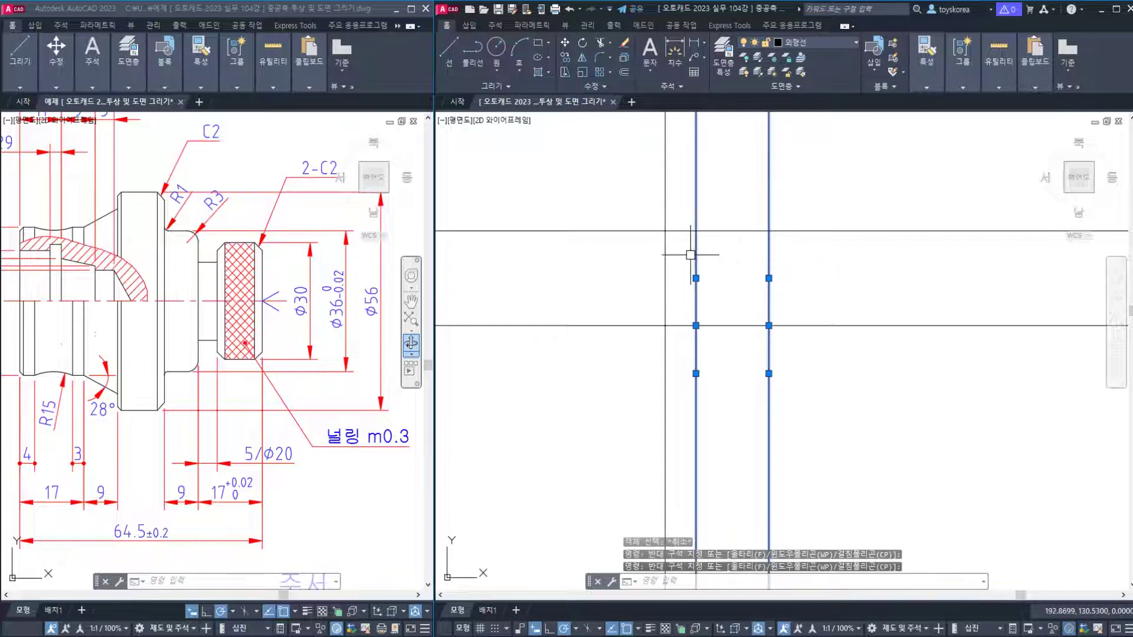
pyautogui.press('Escape')
pyautogui.press('Escape')
pyautogui.press('Escape')
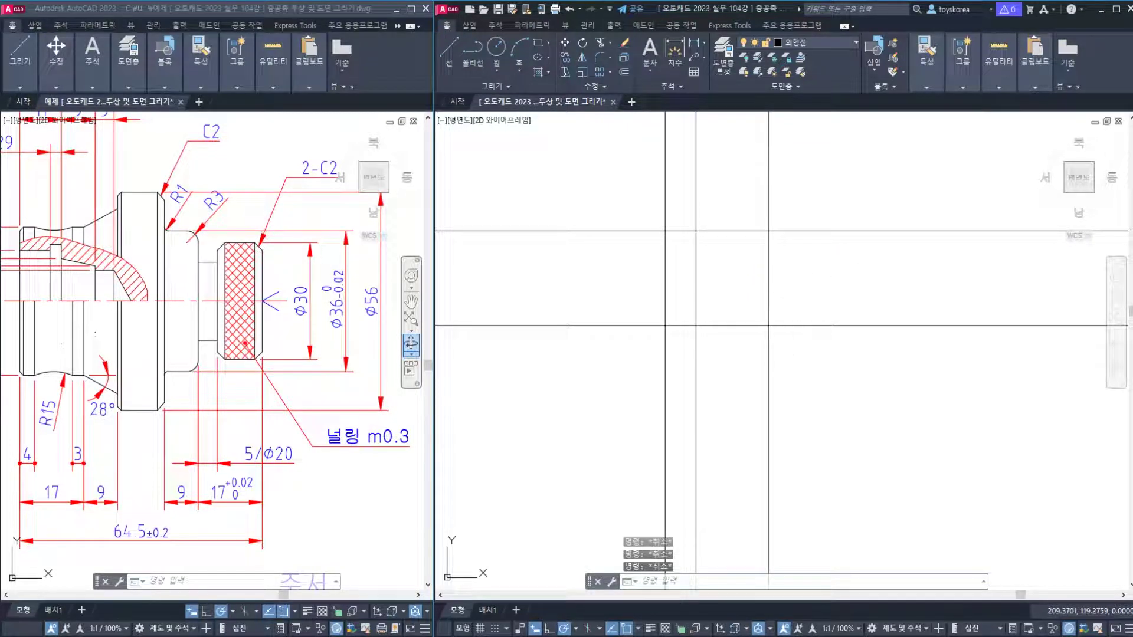
# Set the Trim command's mode option to Standard.
pyautogui.write('tr')
pyautogui.press('Return')
pyautogui.click(736, 582)
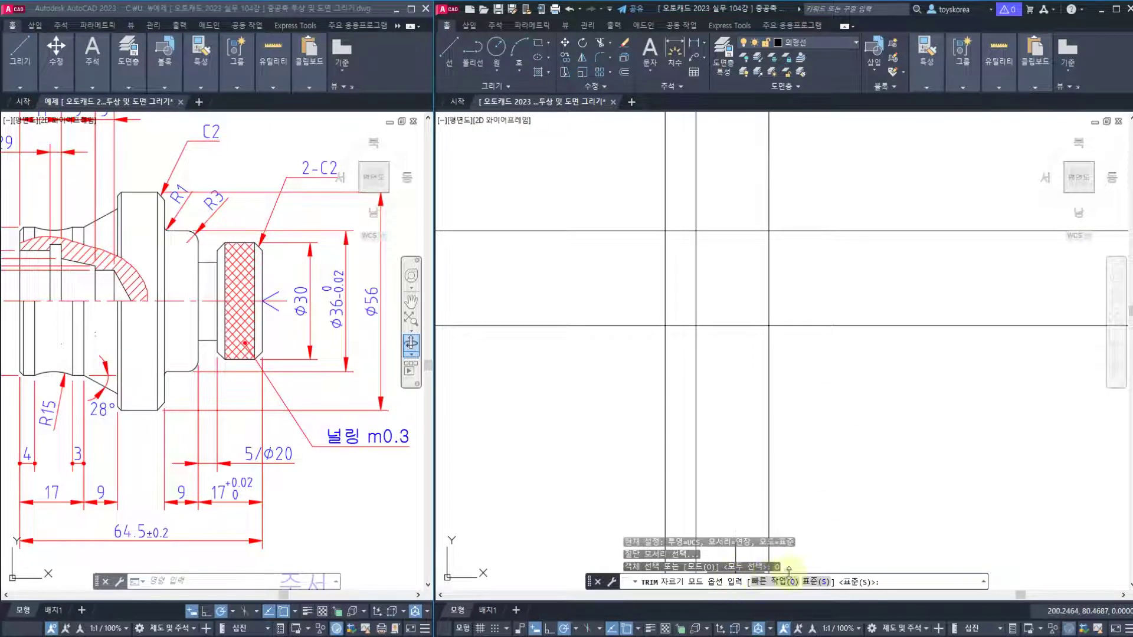
pyautogui.click(816, 584)
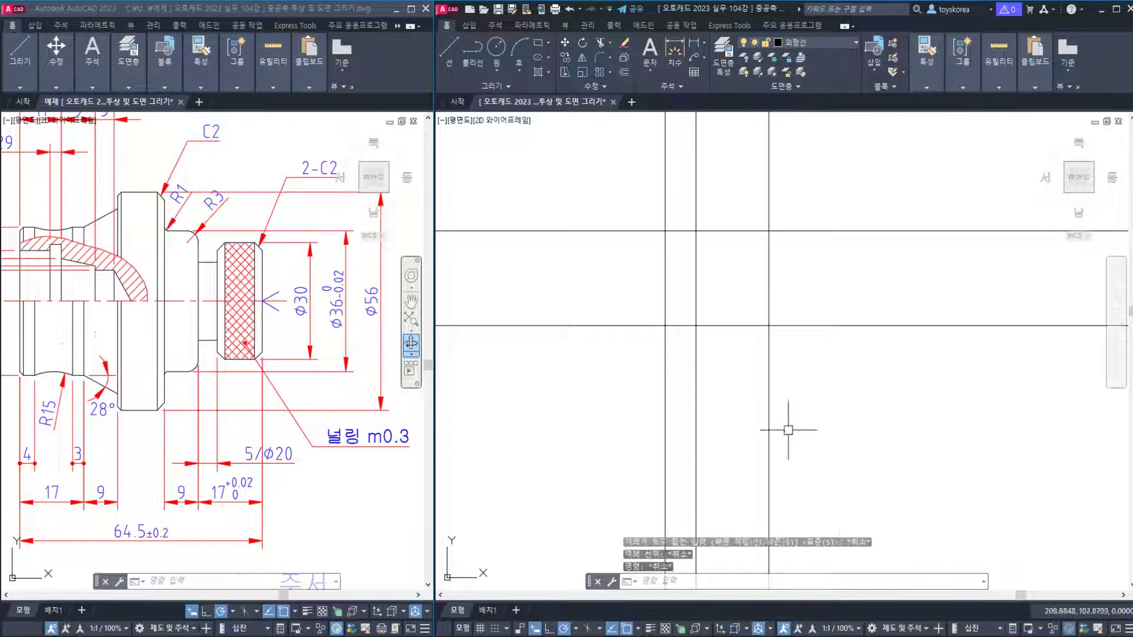
# Trim the Ø30 upper edge line on both sides, using the knurled section's two vertical lines as cutting edges.
pyautogui.moveTo(774, 287); pyautogui.dragTo(751, 344, button='middle')
pyautogui.click(774, 351)
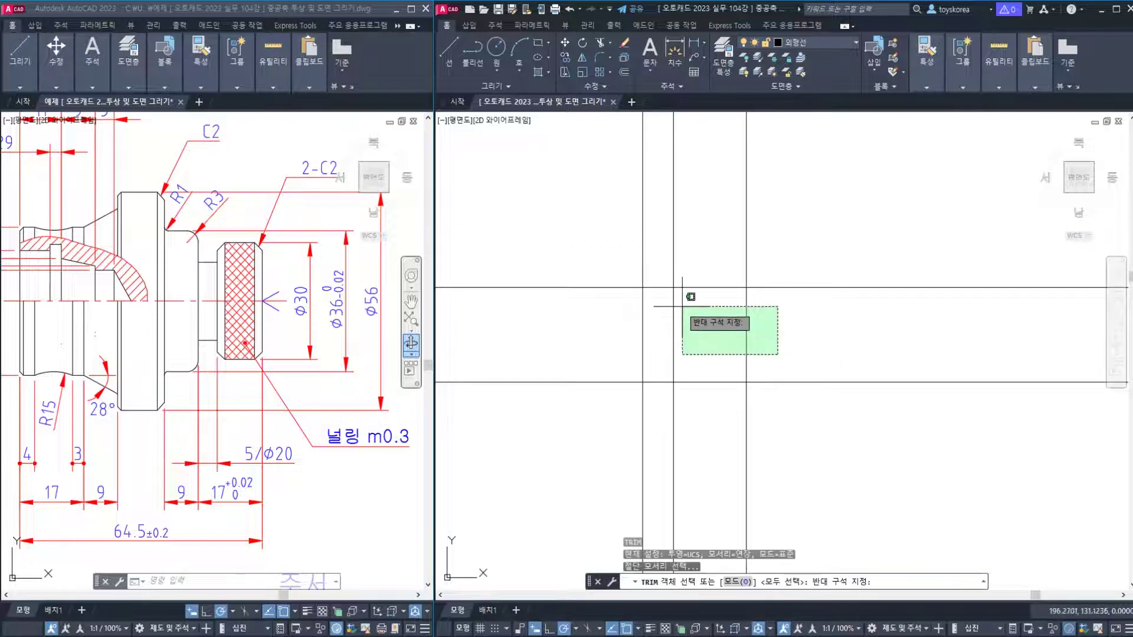
pyautogui.click(664, 295)
pyautogui.press('Return')
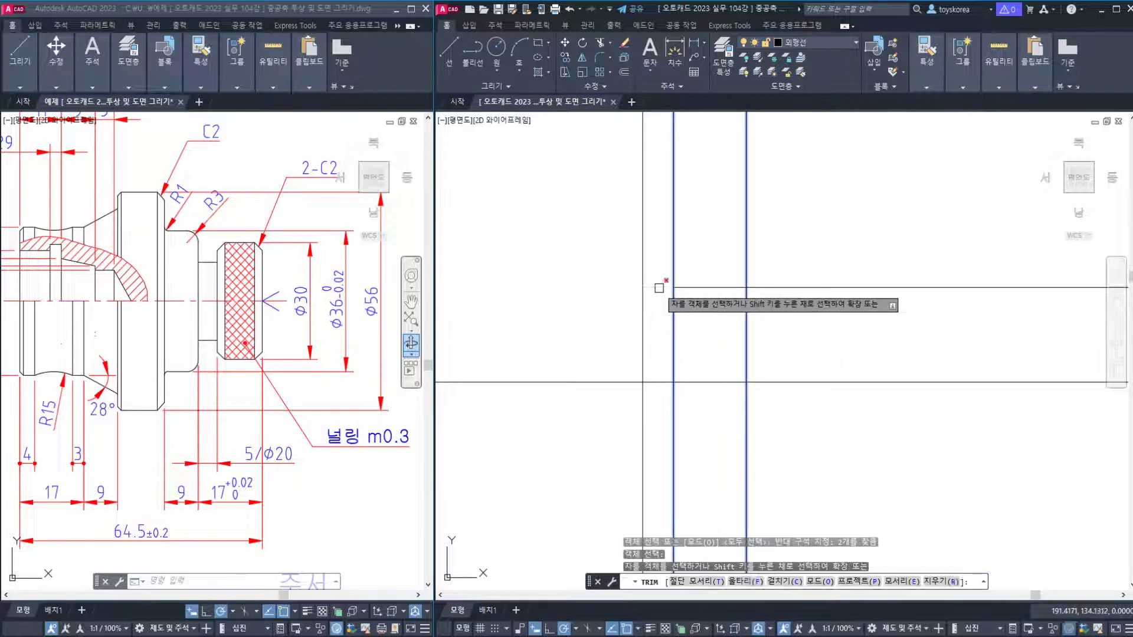
pyautogui.click(660, 287)
pyautogui.click(766, 288)
pyautogui.press('Escape')
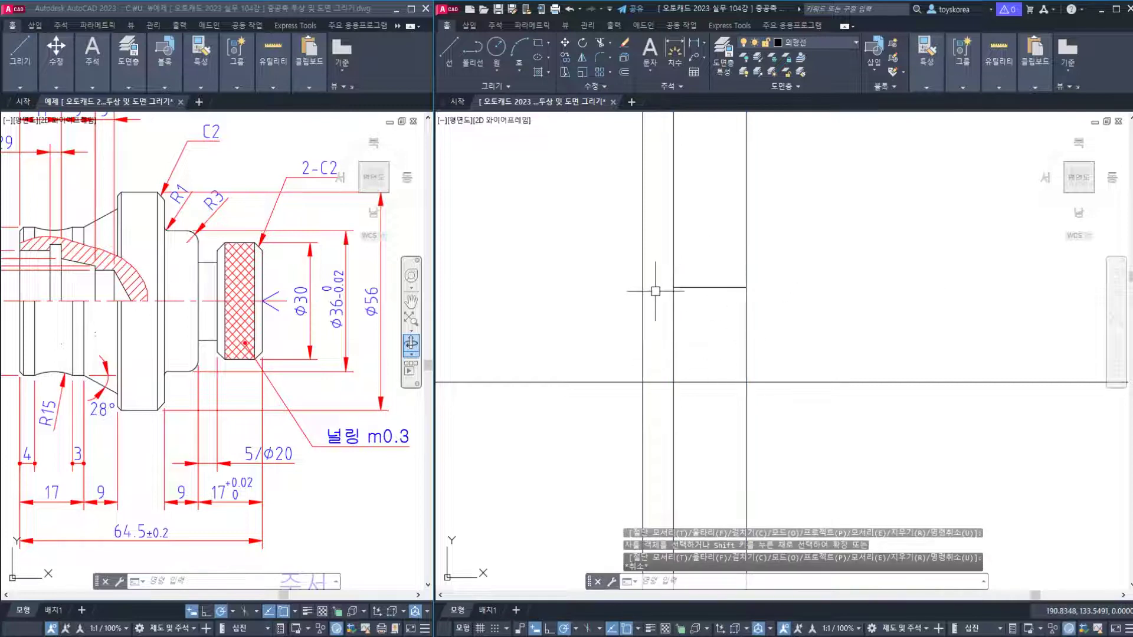
# Offset the horizontal centre construction line upward by 20/2 for the upper edge of the Ø20 neck groove.
pyautogui.moveTo(657, 303)
pyautogui.mouseDown(button='middle')
pyautogui.moveTo(660, 287)
pyautogui.moveTo(682, 282)
pyautogui.mouseUp(button='middle')
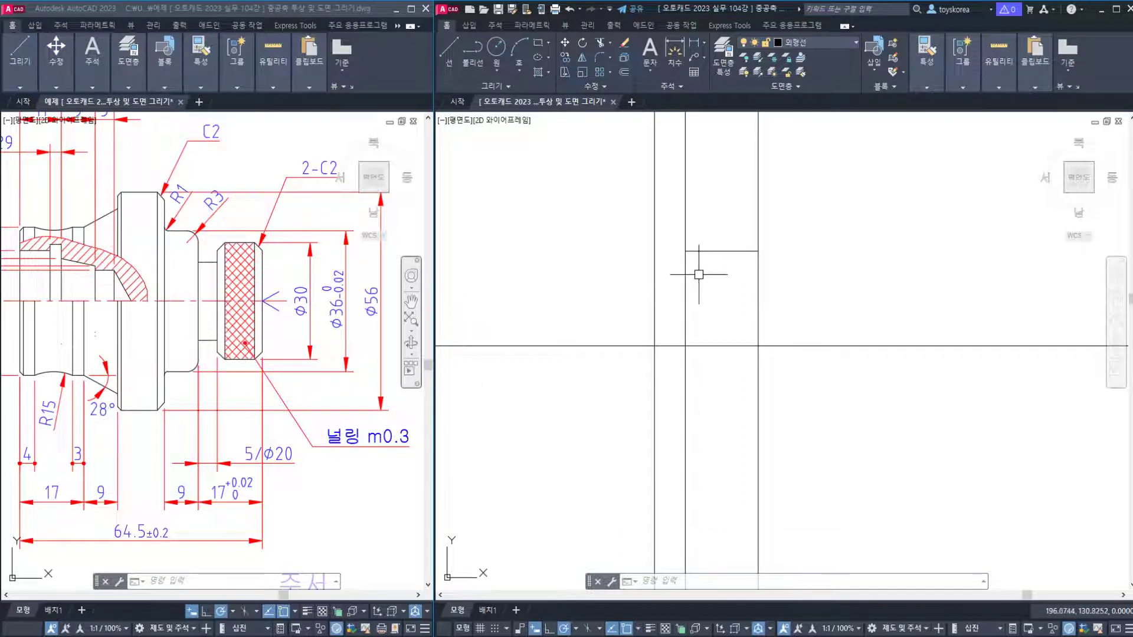
pyautogui.write('o')
pyautogui.press('Return')
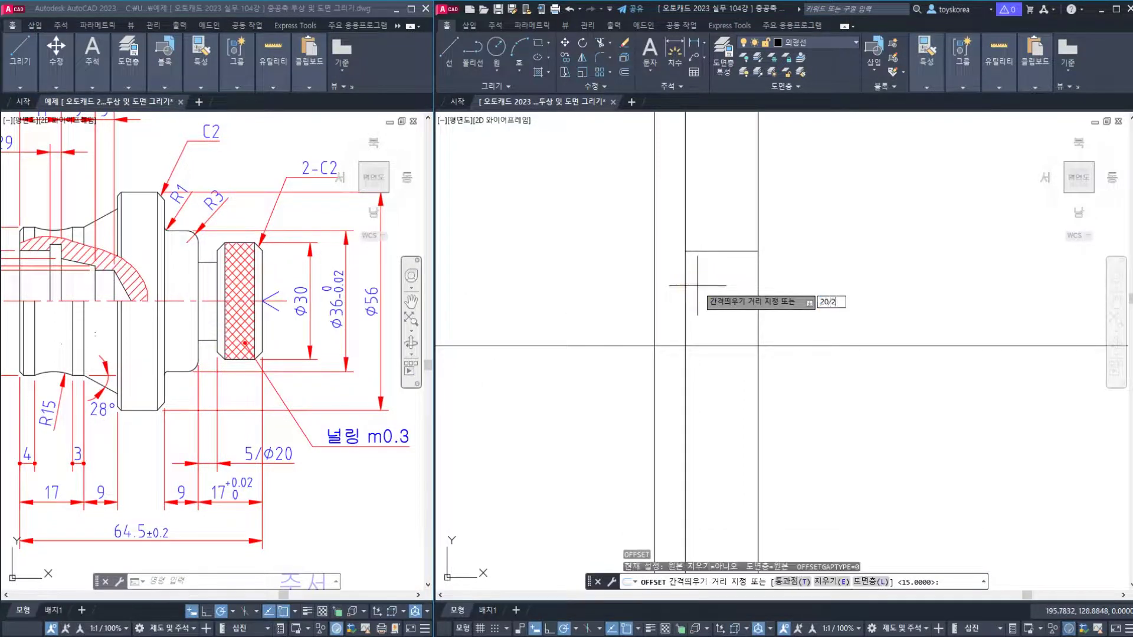
pyautogui.press('Return')
pyautogui.click(701, 345)
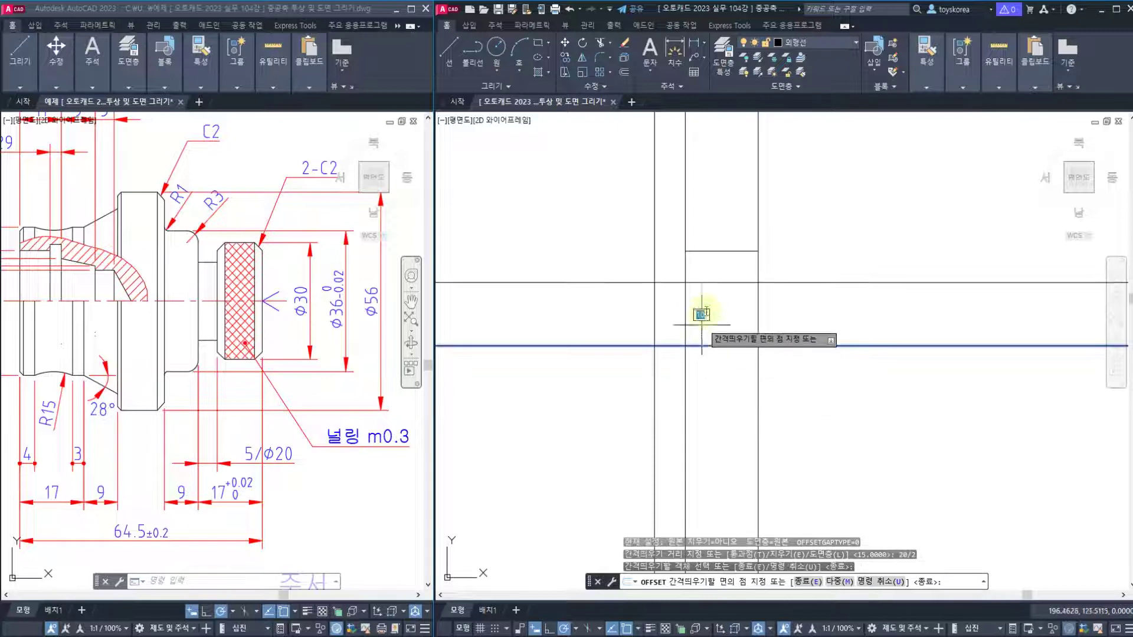
pyautogui.click(707, 303)
pyautogui.press('Escape')
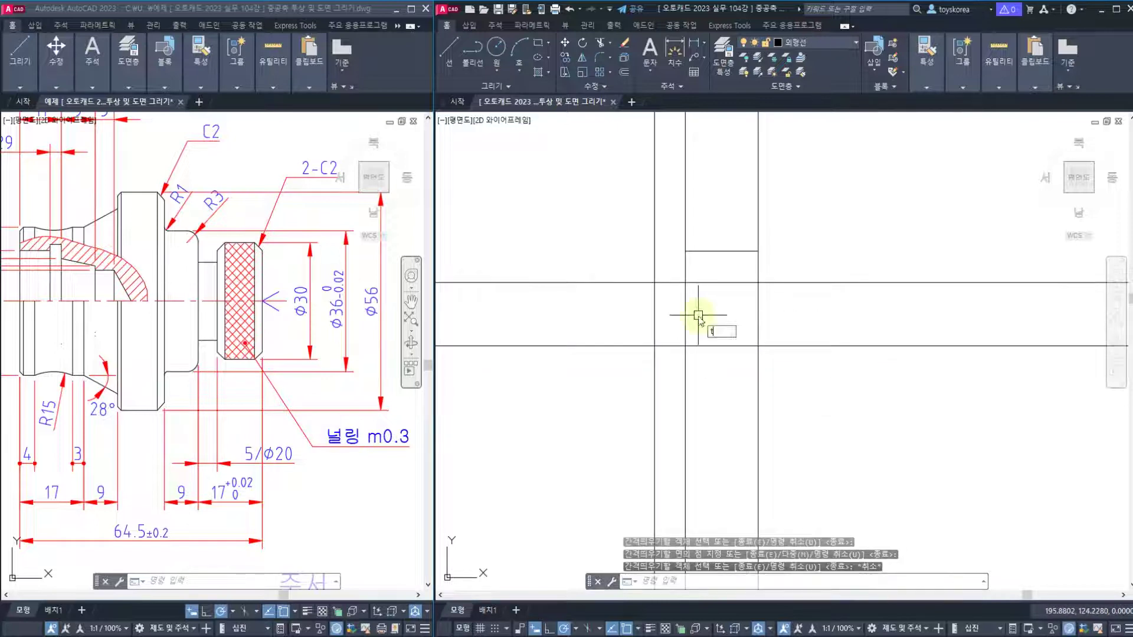
# Trim the Ø20 upper edge line on both sides, using the neck groove's two vertical lines as cutting edges.
pyautogui.write('tr')
pyautogui.press('Return')
pyautogui.click(698, 324)
pyautogui.click(610, 298)
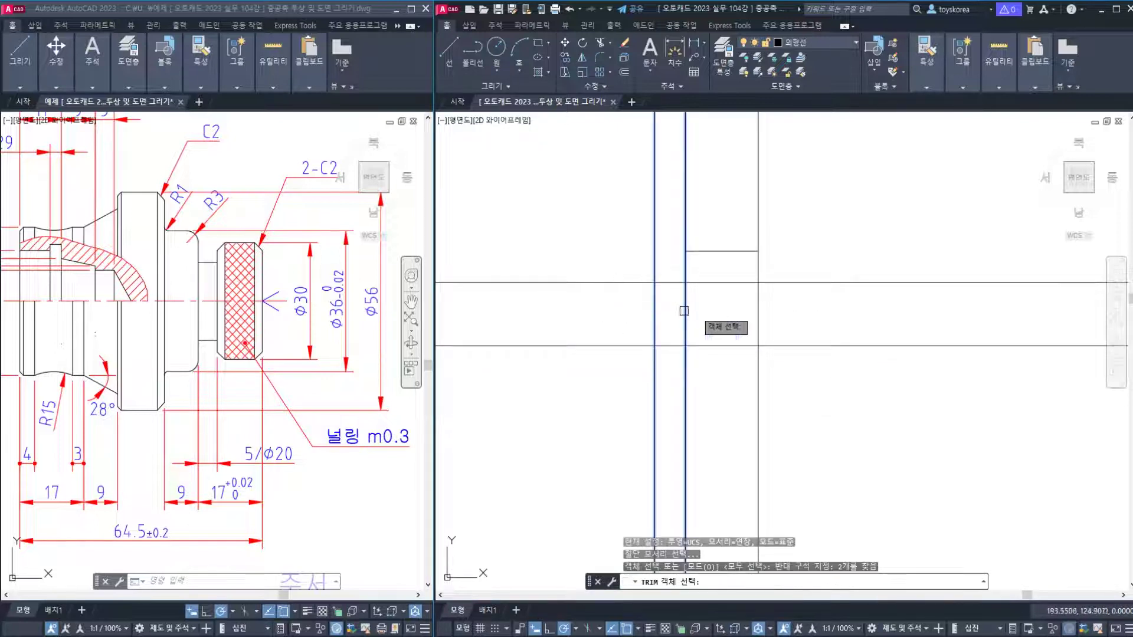
pyautogui.press('Return')
pyautogui.click(628, 283)
pyautogui.click(699, 283)
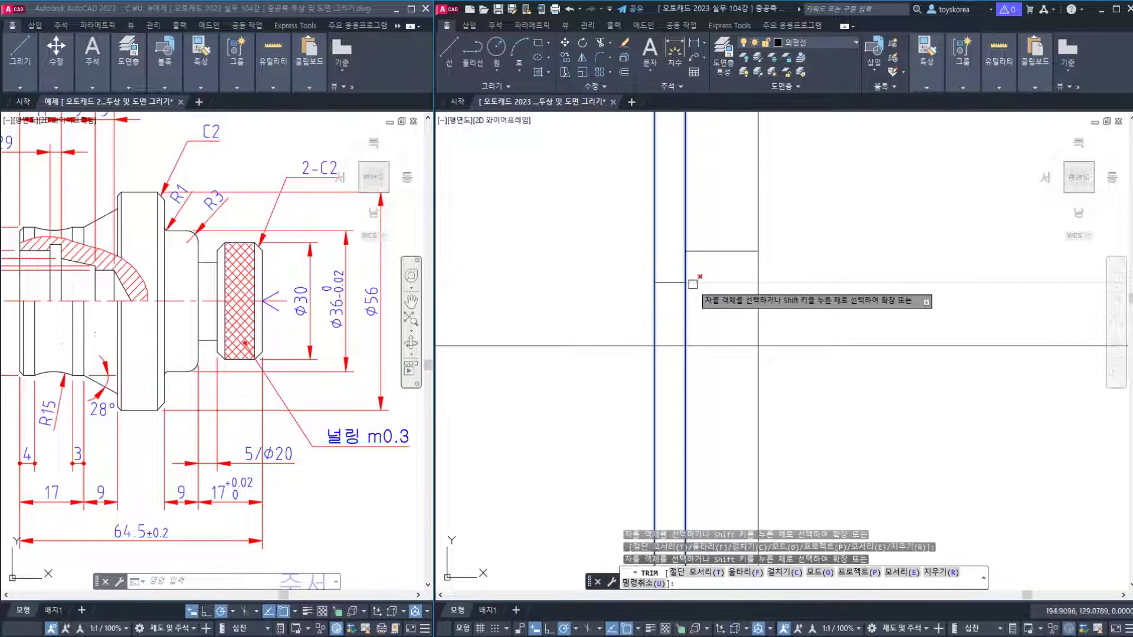
pyautogui.press('Return')
pyautogui.click(673, 282)
pyautogui.press('Escape')
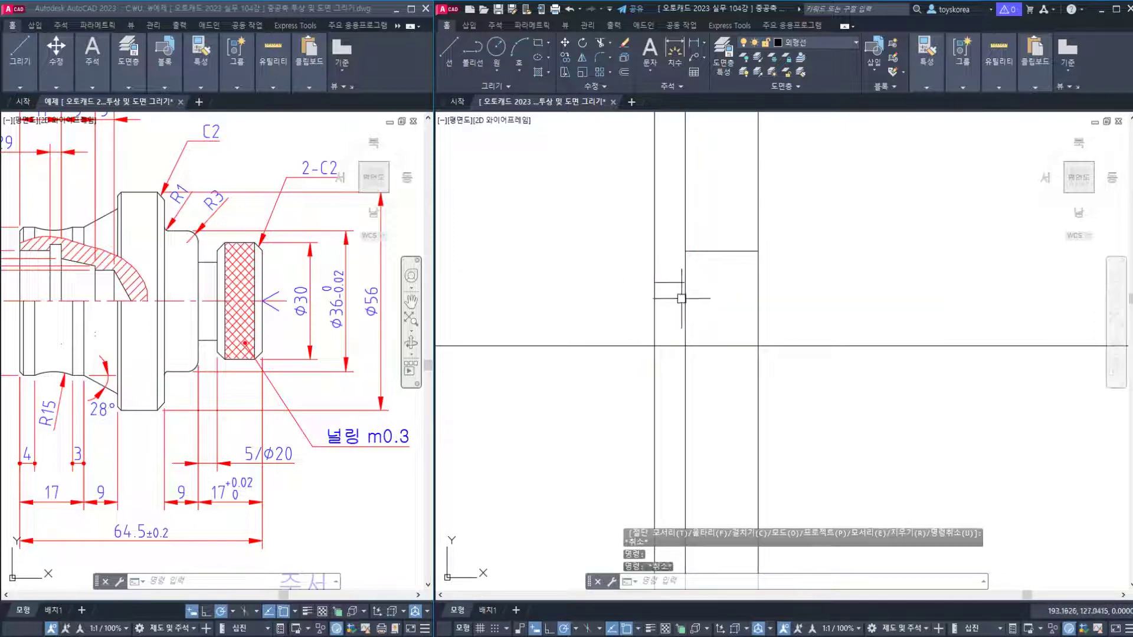
pyautogui.click(682, 302)
pyautogui.click(655, 305)
pyautogui.press('Escape')
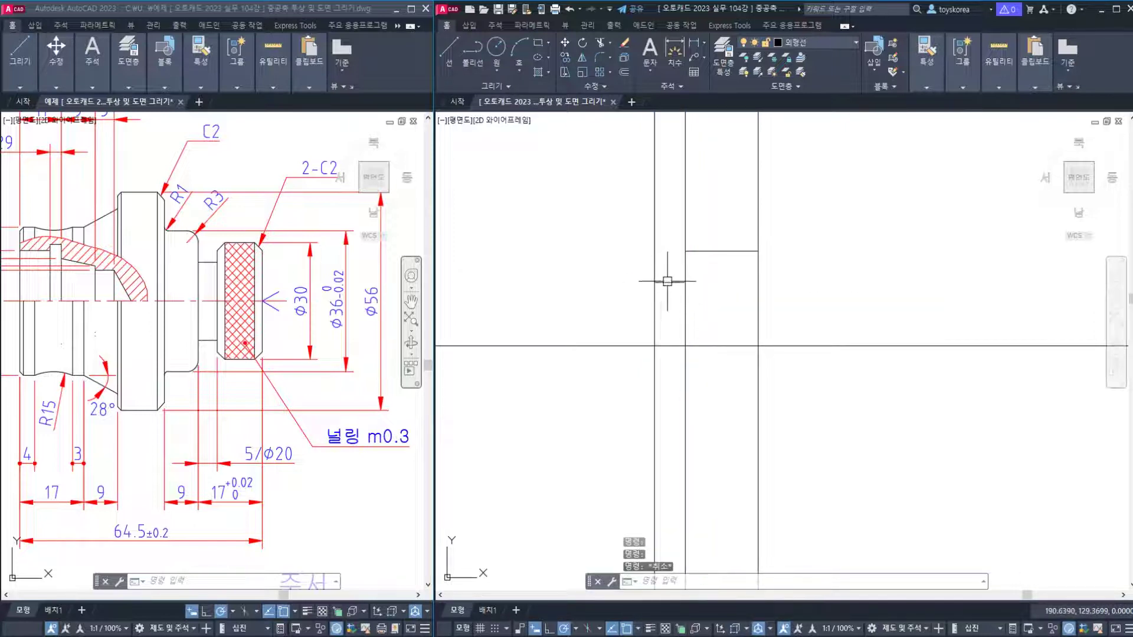
pyautogui.press('Escape')
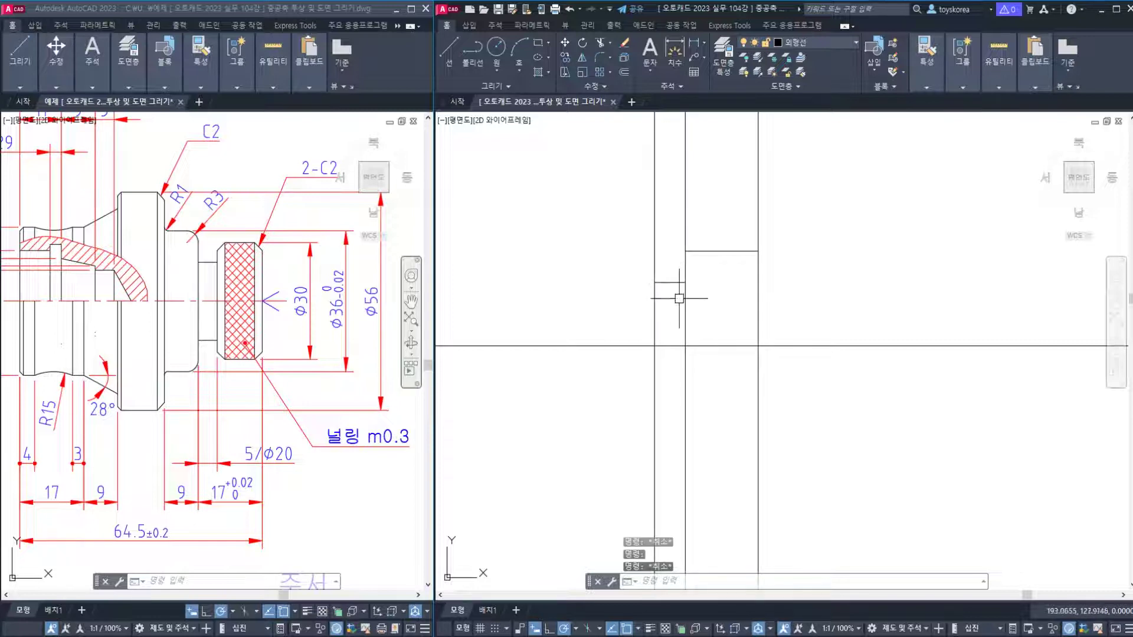
pyautogui.click(679, 283)
pyautogui.click(672, 344)
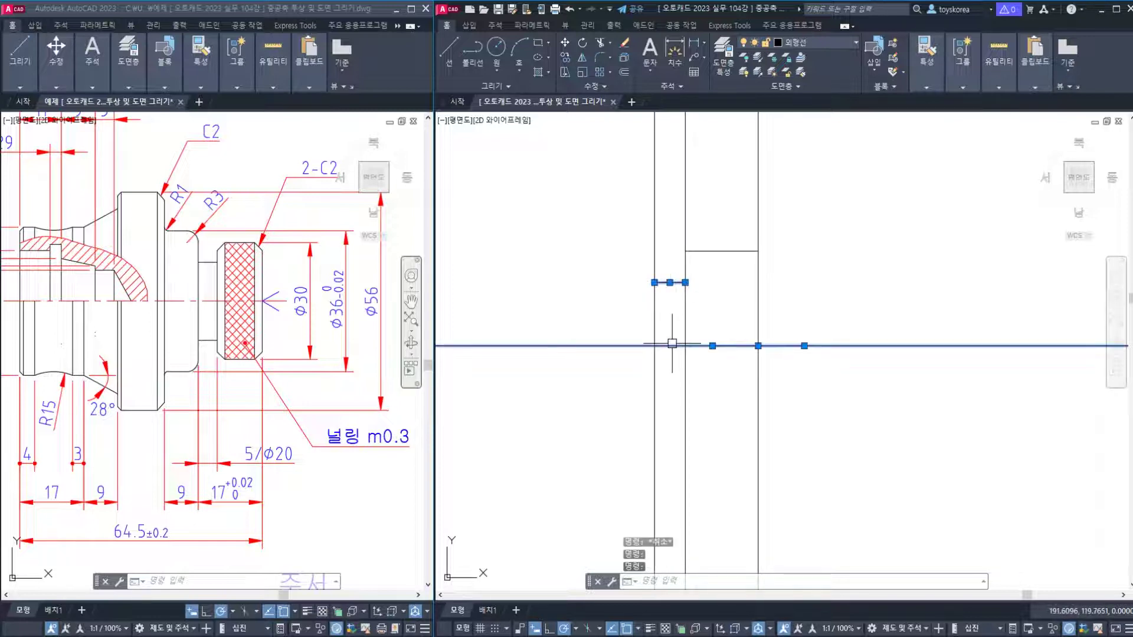
pyautogui.press('Escape')
# Add a vertical linear dimension from the centre line to the neck groove's upper edge, placed left of the neck.
pyautogui.write('dli')
pyautogui.press('Return')
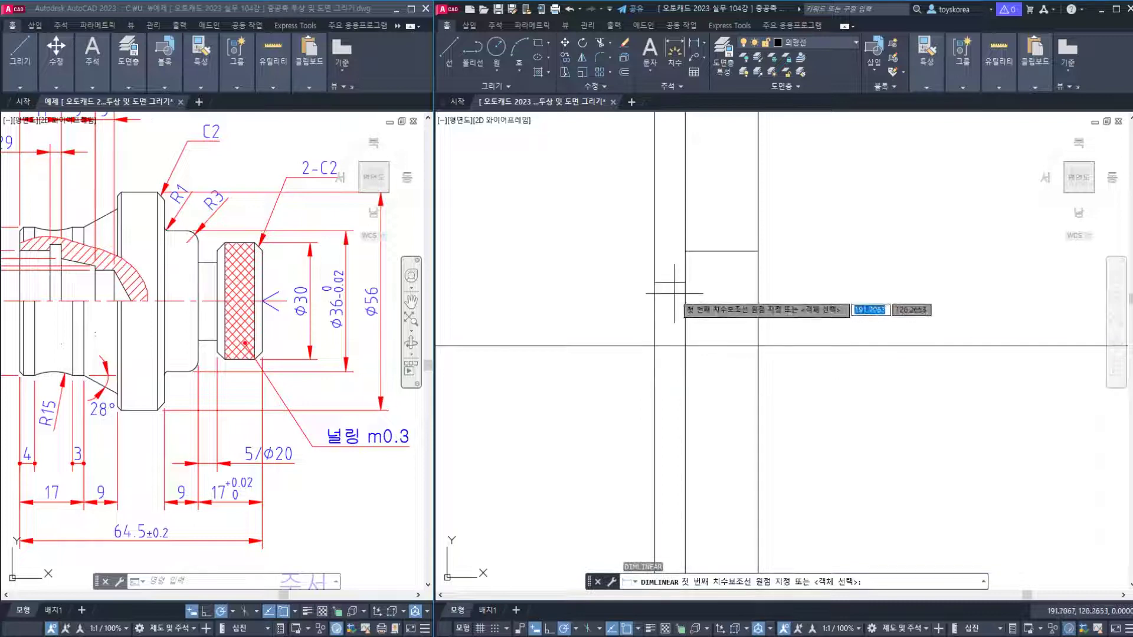
pyautogui.click(654, 283)
pyautogui.click(672, 340)
pyautogui.click(581, 348)
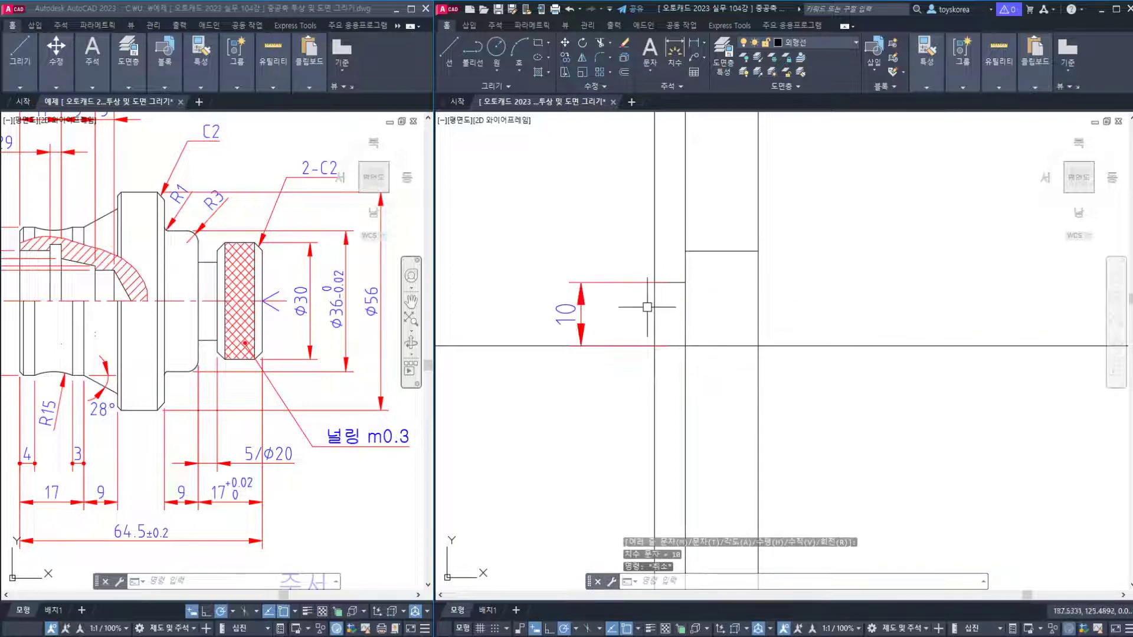
# Add a vertical linear dimension from the centre line to the knurled section's upper edge, placed right of the section.
pyautogui.press('Return')
pyautogui.click(735, 251)
pyautogui.click(735, 347)
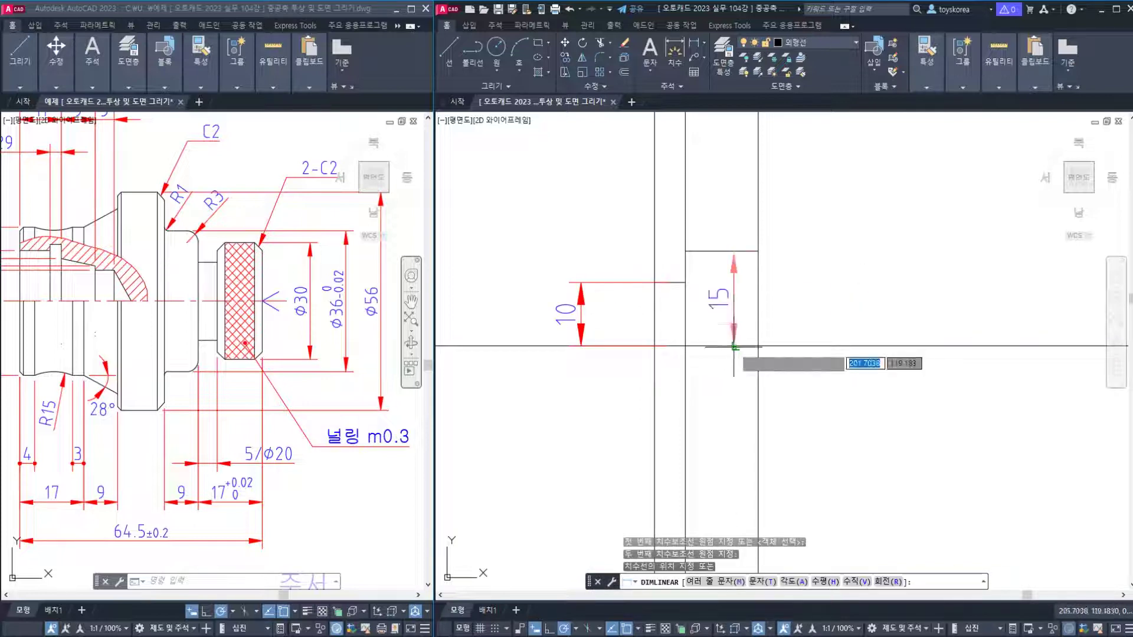
pyautogui.click(831, 295)
pyautogui.press('Escape')
# Erase the two vertical height dimensions beside the neck groove and the knurled section.
pyautogui.click(825, 300)
pyautogui.click(725, 298)
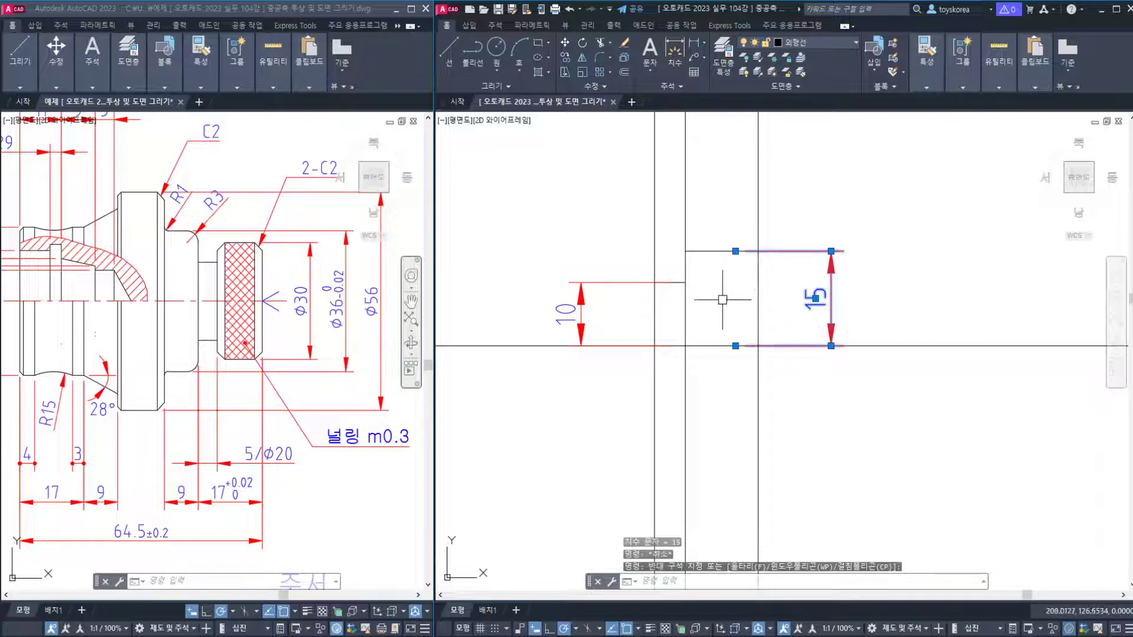
pyautogui.click(584, 298)
pyautogui.click(543, 277)
pyautogui.write('e')
pyautogui.press('Return')
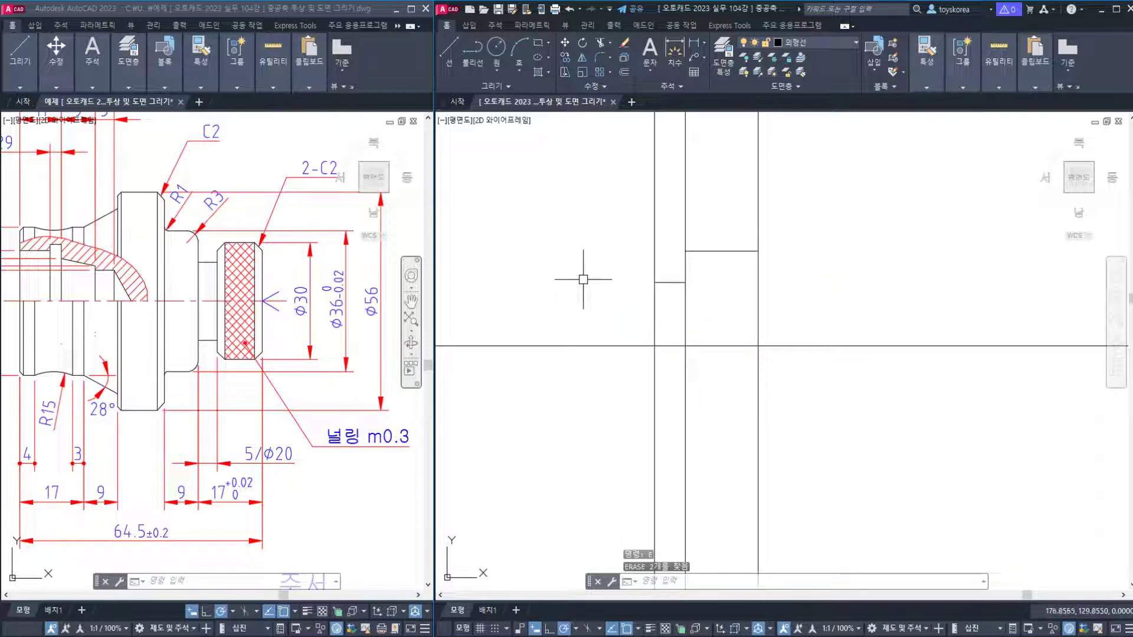
pyautogui.moveTo(577, 283); pyautogui.dragTo(666, 277, button='middle')
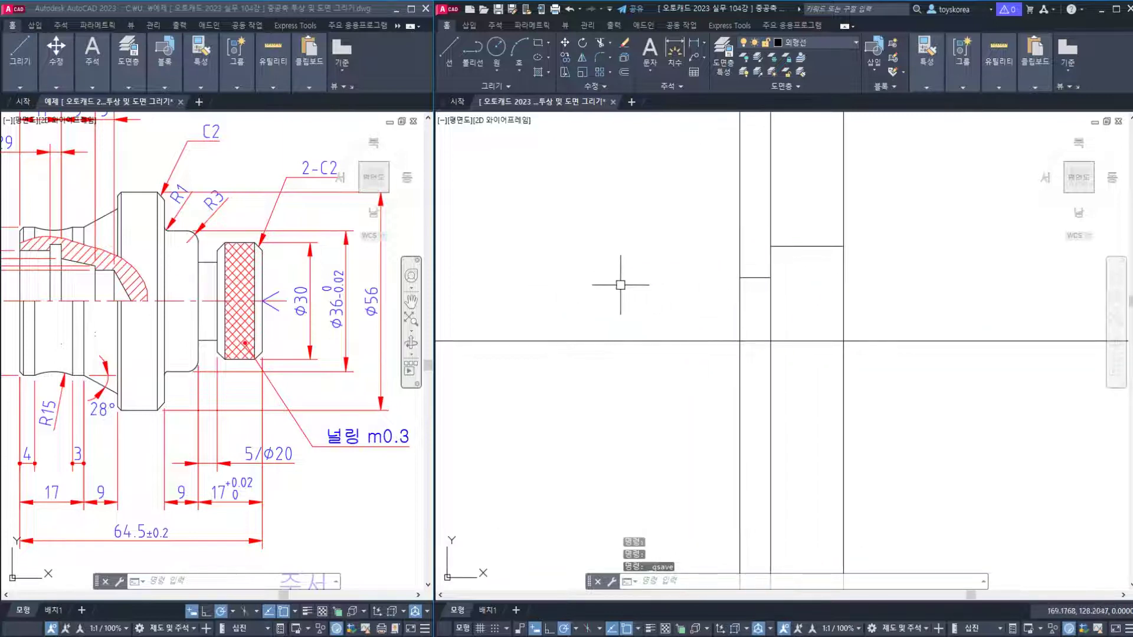
# Save the drawing and offset the neck groove's left vertical line 9 mm to the left.
pyautogui.click(500, 12)
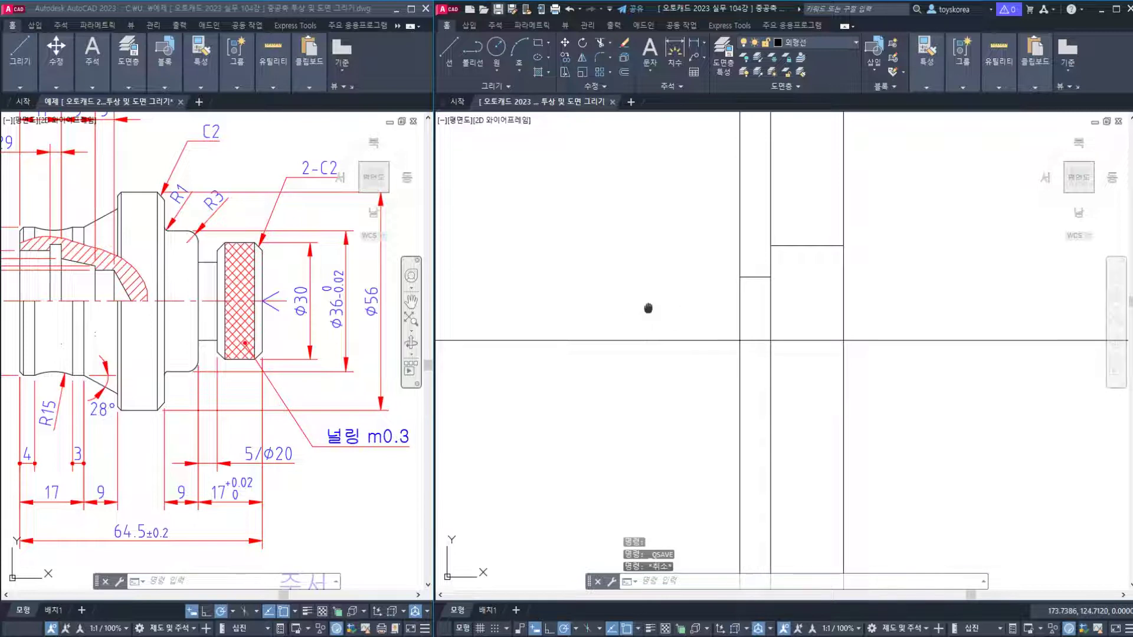
pyautogui.moveTo(649, 308); pyautogui.dragTo(701, 327, button='middle')
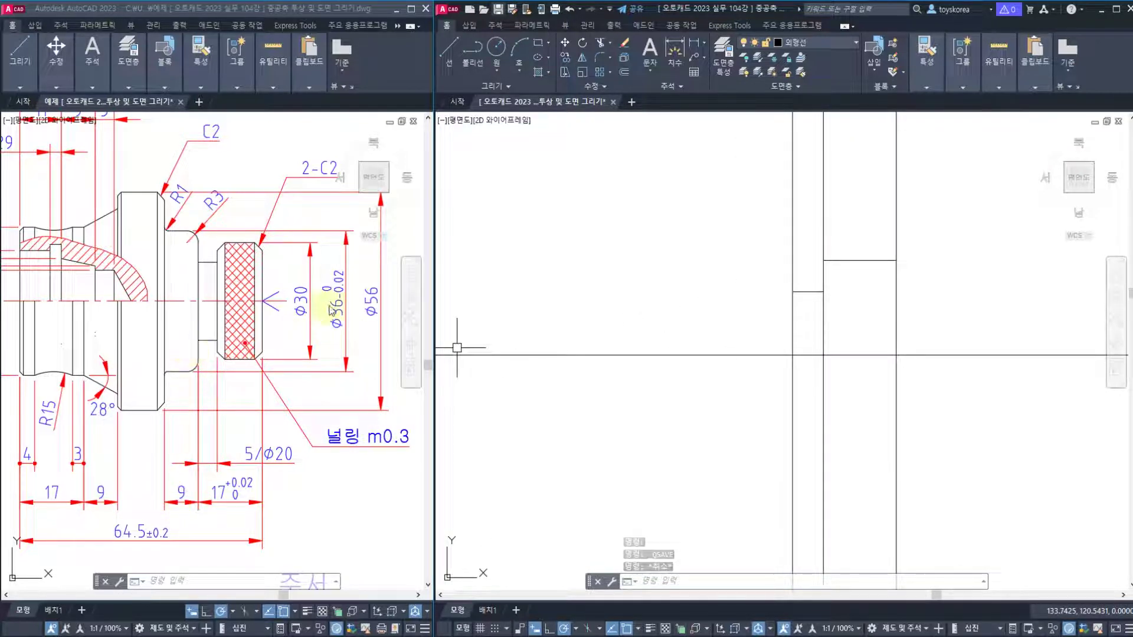
pyautogui.click(748, 291)
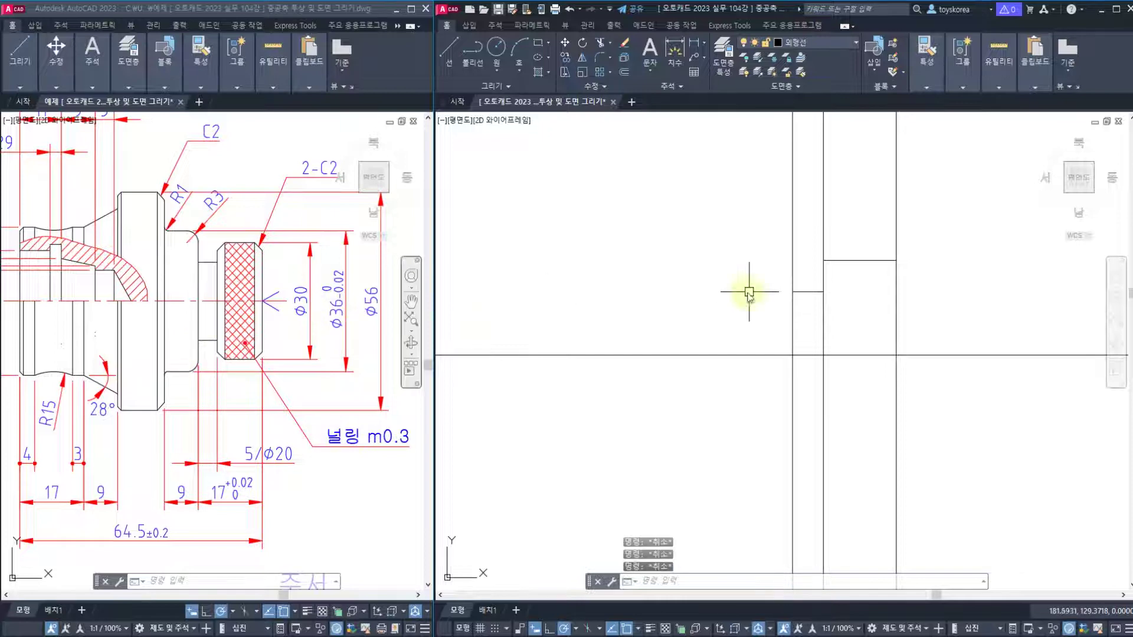
pyautogui.write('o')
pyautogui.press('Return')
pyautogui.write('9')
pyautogui.press('Return')
pyautogui.click(792, 321)
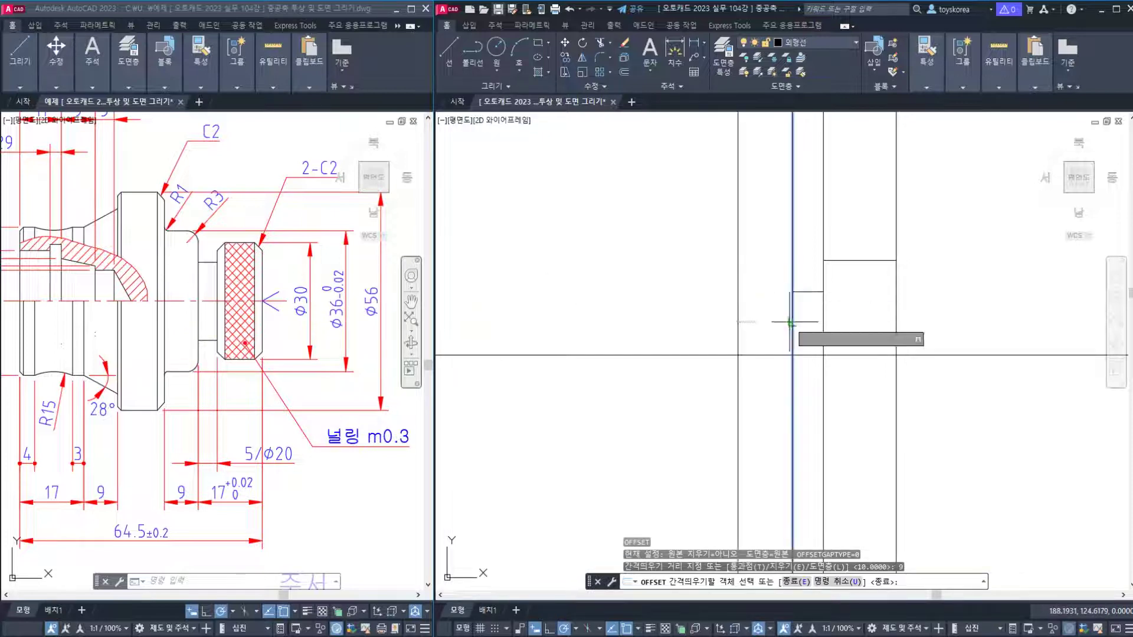
pyautogui.click(752, 321)
# Offset the horizontal centre line upward by 36/2 for the Ø36 section's upper edge.
pyautogui.moveTo(752, 321); pyautogui.dragTo(725, 327, button='middle')
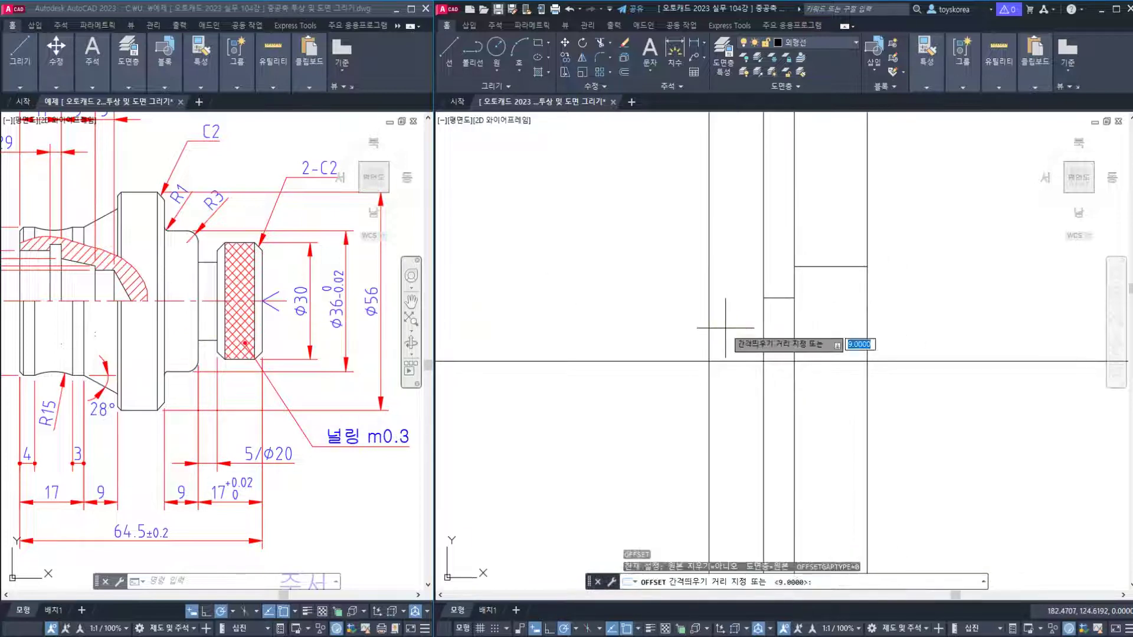
pyautogui.press('Return')
pyautogui.press('Return')
pyautogui.write('36')
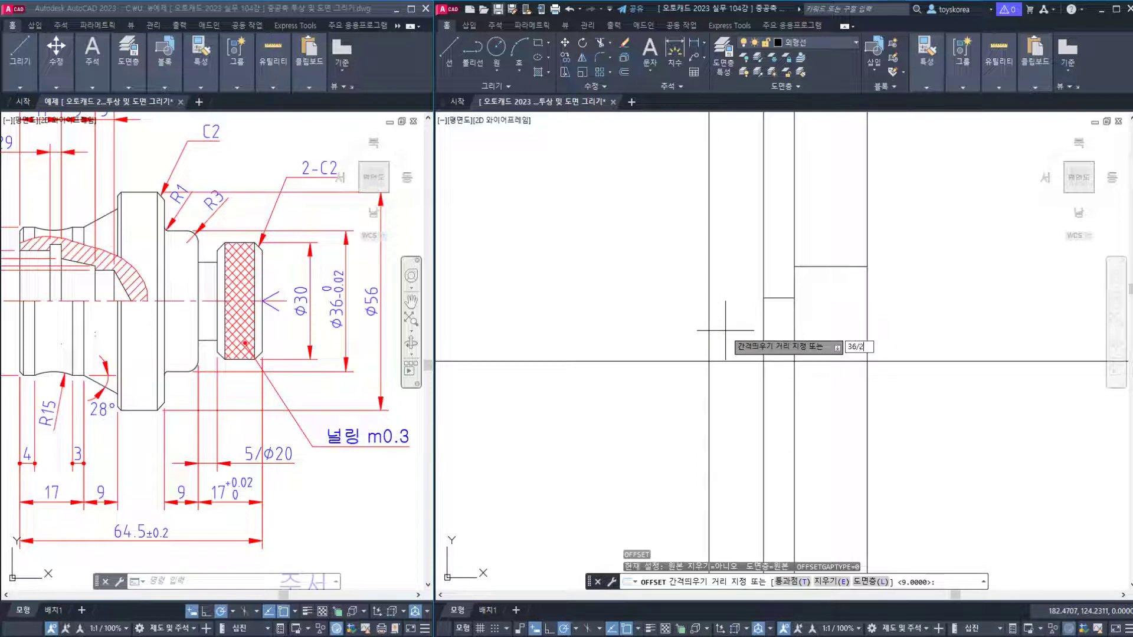
pyautogui.write('/2')
pyautogui.press('Return')
pyautogui.click(727, 361)
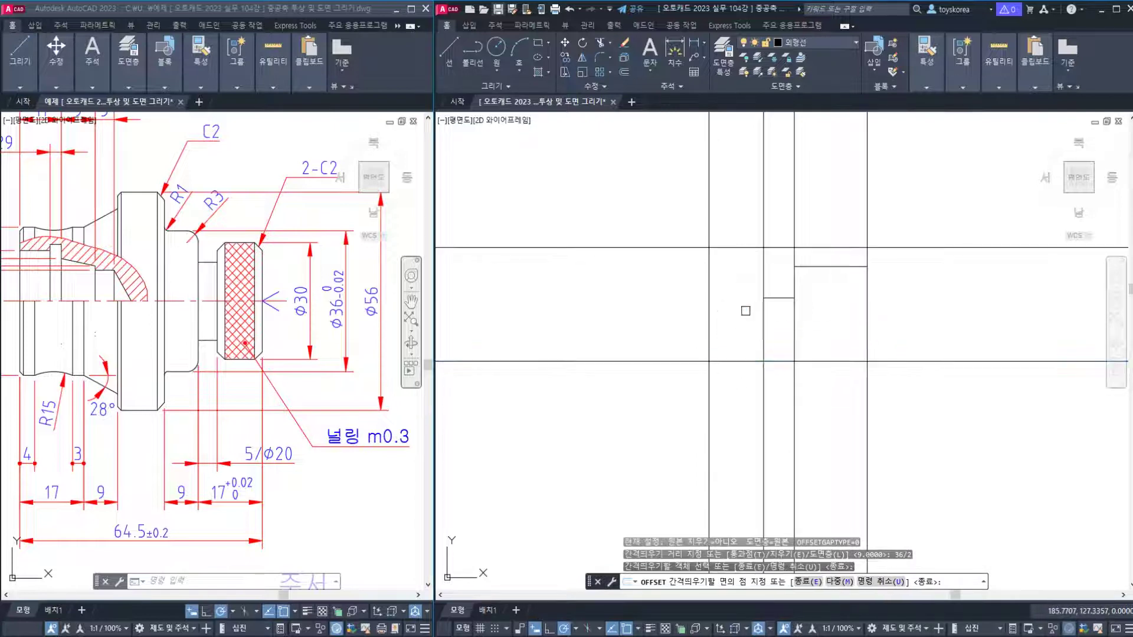
pyautogui.click(745, 311)
pyautogui.press('Escape')
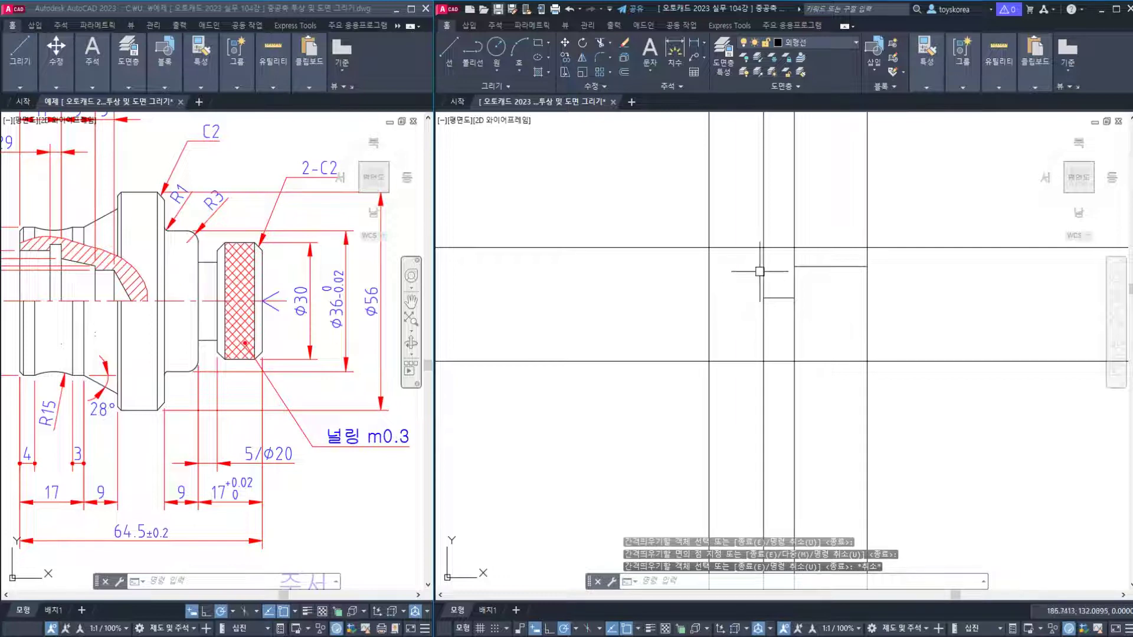
# Trim the Ø36 upper edge line on both sides, using the 9 mm section's two vertical lines as cutting edges.
pyautogui.write('tr')
pyautogui.press('Return')
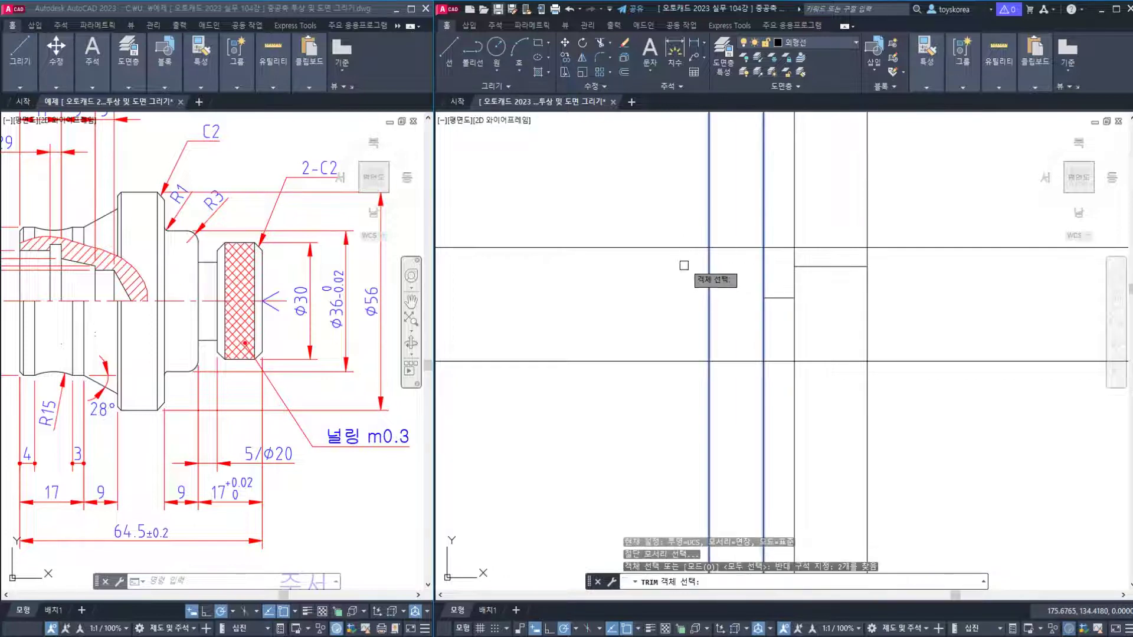
pyautogui.click(770, 247)
pyautogui.press('Escape')
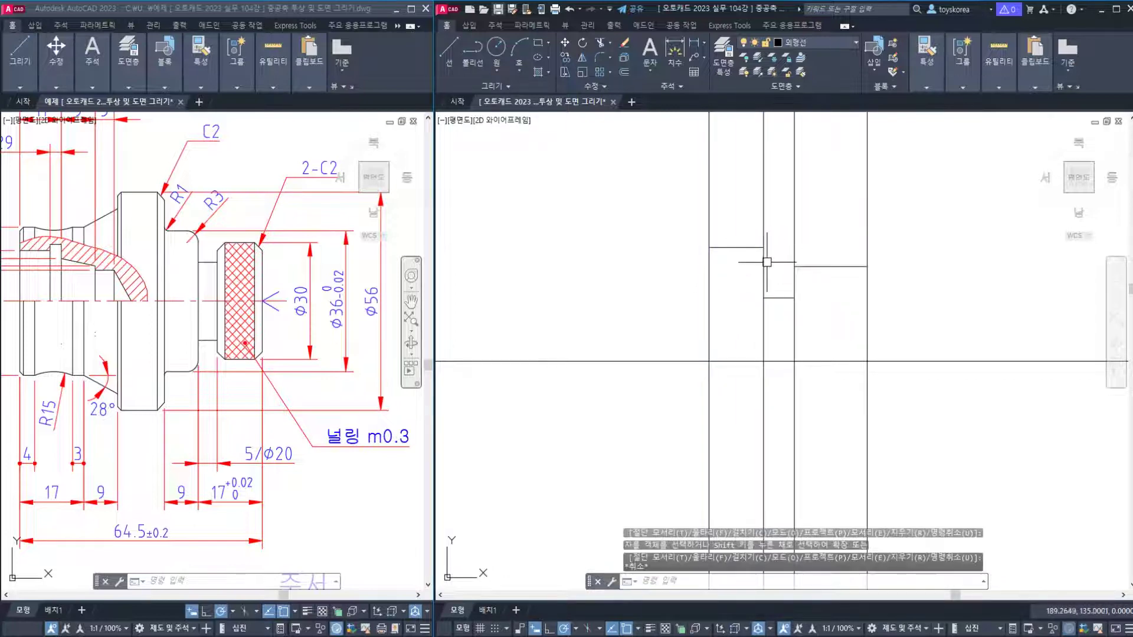
pyautogui.write('f')
pyautogui.press('Return')
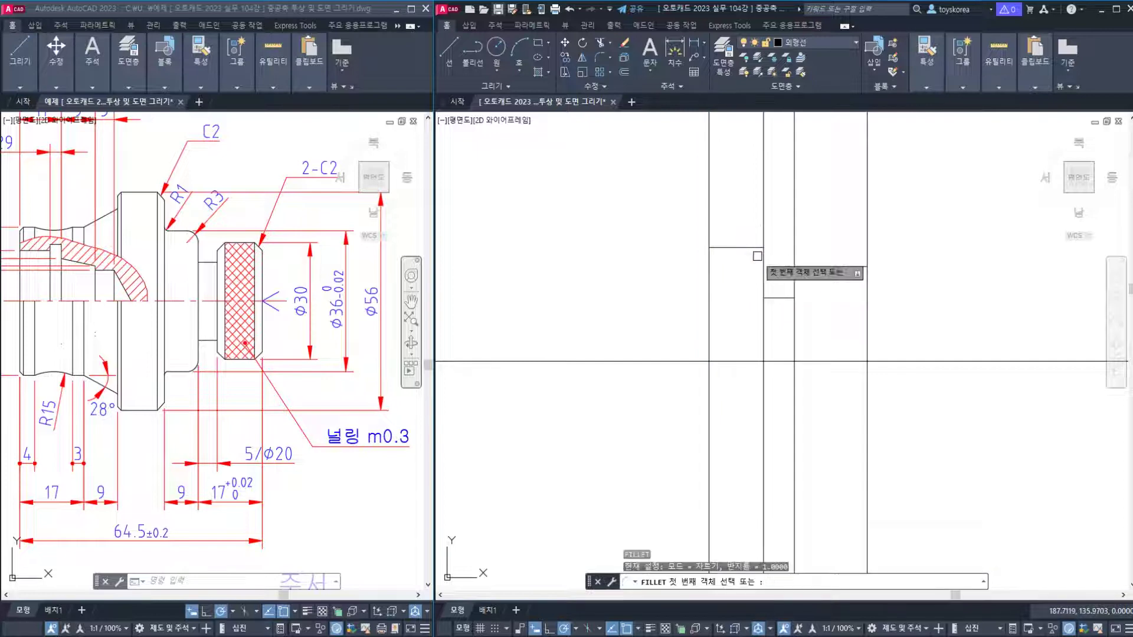
pyautogui.write('r')
pyautogui.press('Return')
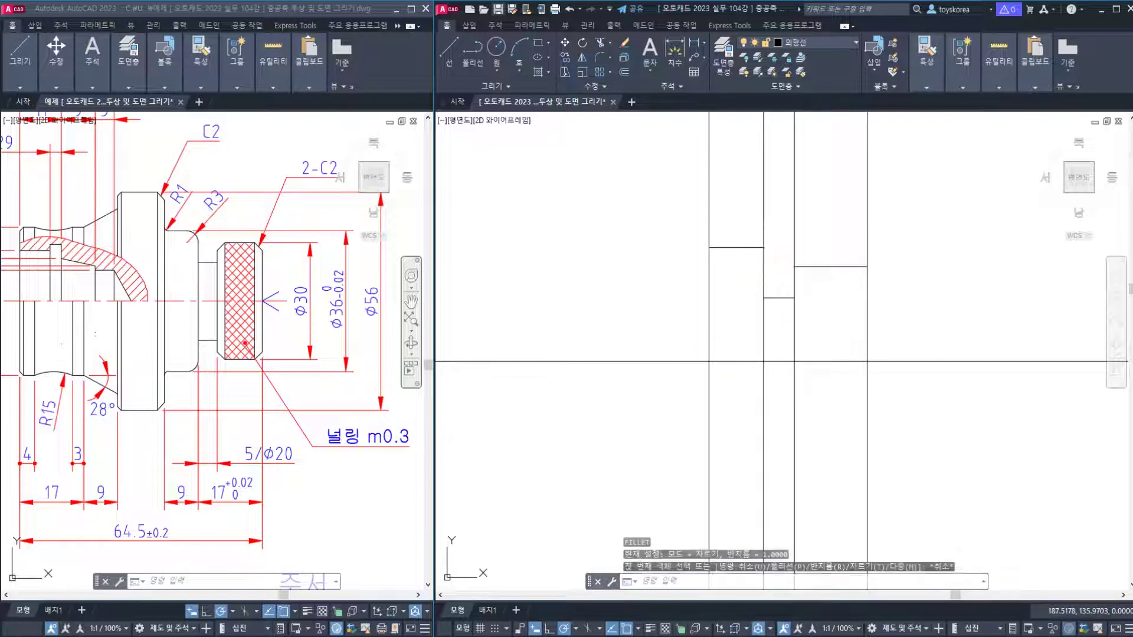
pyautogui.write('3')
pyautogui.press('Return')
pyautogui.click(754, 249)
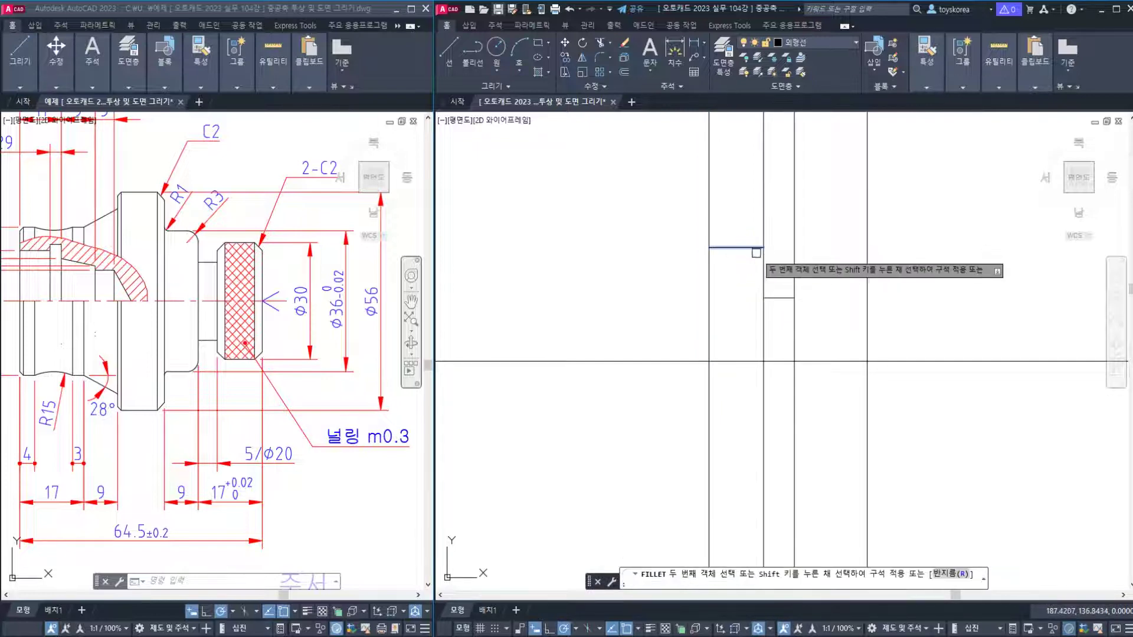
pyautogui.press('Escape')
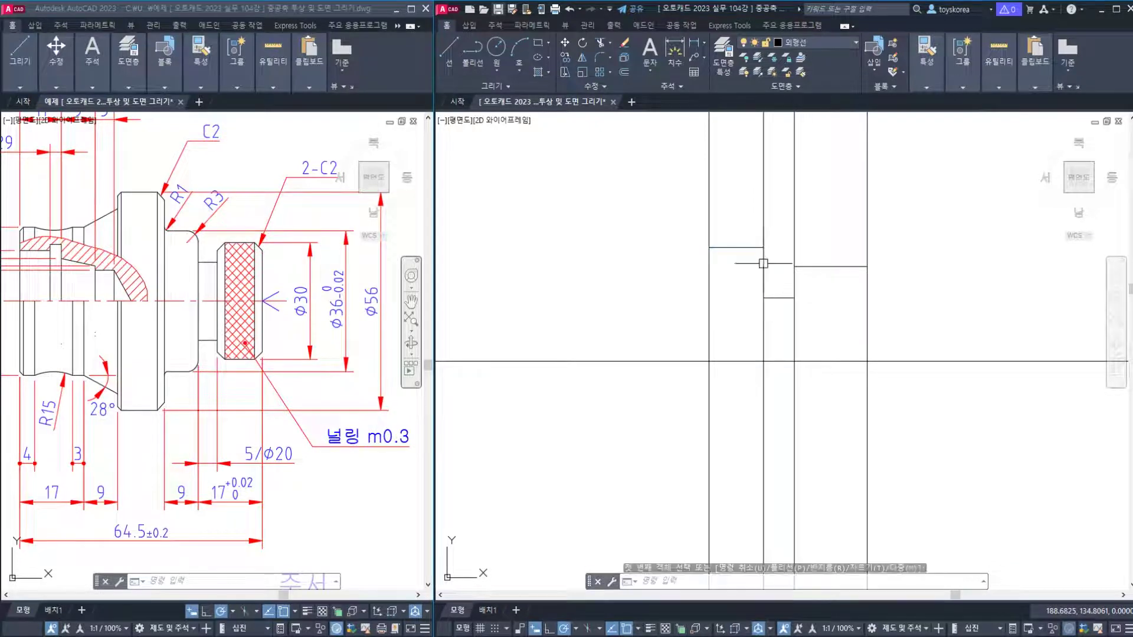
# Examine the four vertical construction lines and the three trimmed horizontal edges by selecting each group in turn with crossing and window selections.
pyautogui.click(762, 260)
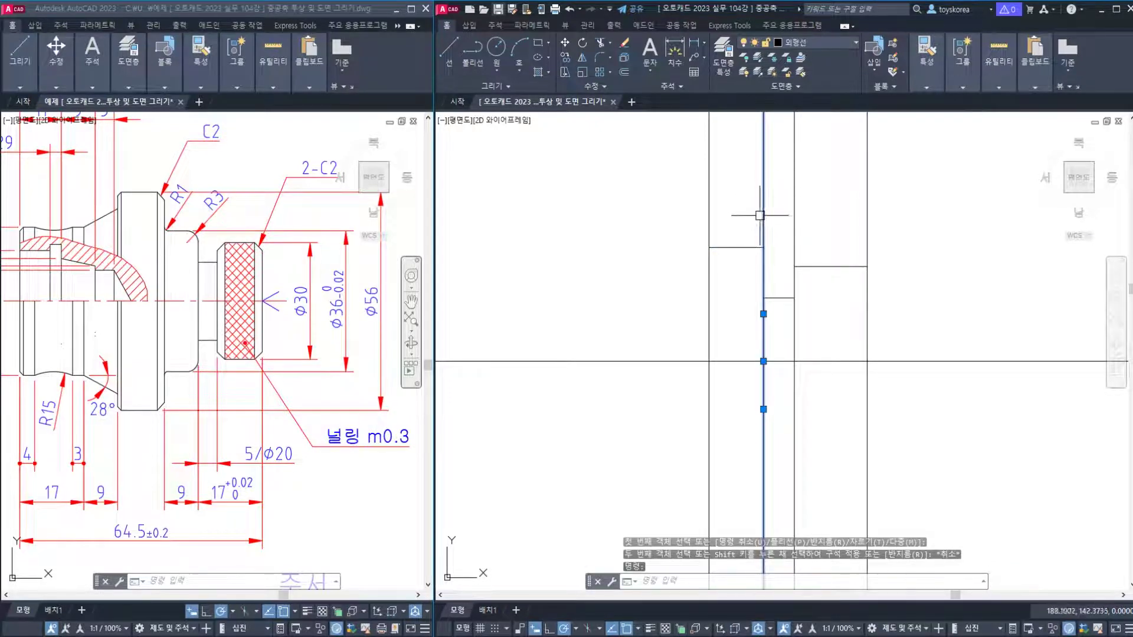
pyautogui.press('Escape')
pyautogui.click(829, 204)
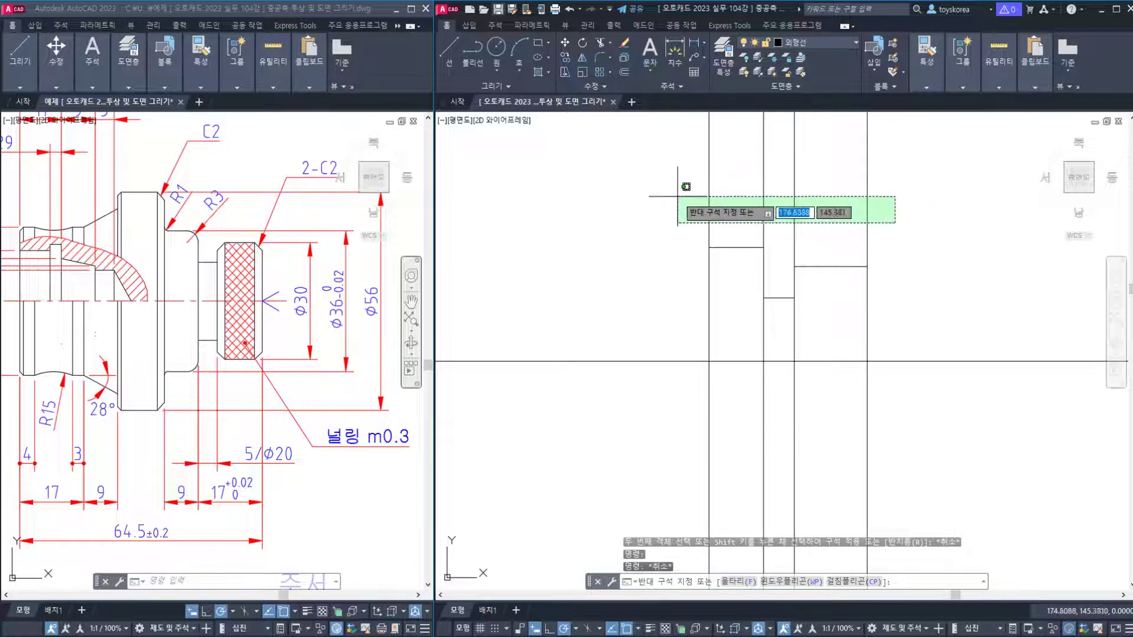
pyautogui.press('Escape')
pyautogui.press('Escape')
pyautogui.click(914, 203)
pyautogui.click(653, 178)
pyautogui.press('Escape')
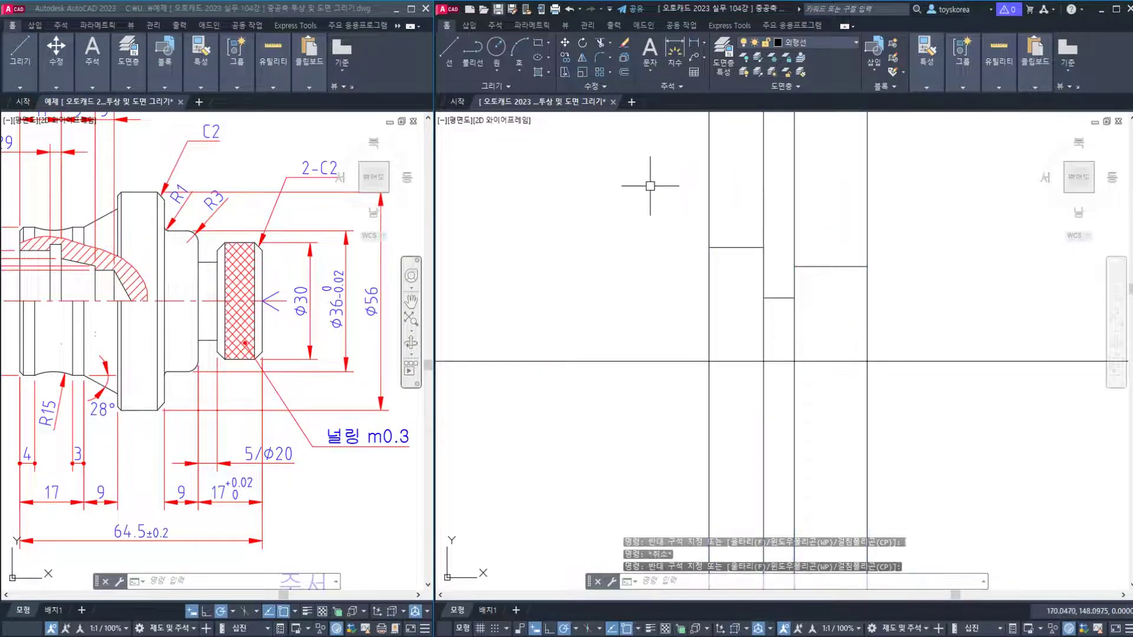
pyautogui.click(650, 202)
pyautogui.click(889, 326)
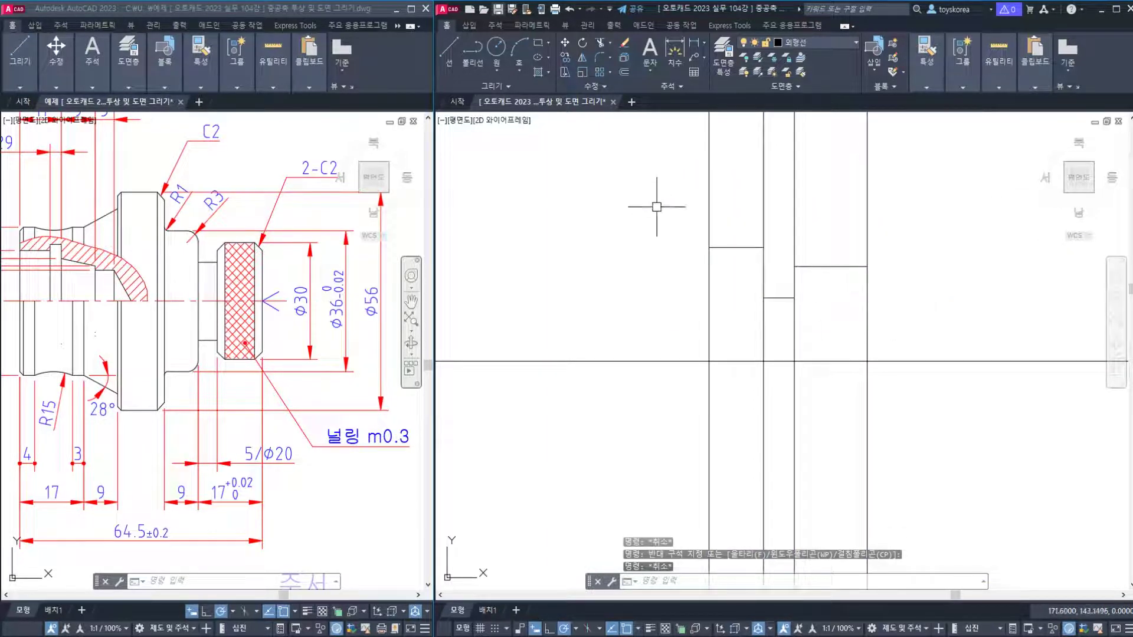
pyautogui.click(651, 202)
pyautogui.click(896, 317)
pyautogui.press('Escape')
pyautogui.click(646, 223)
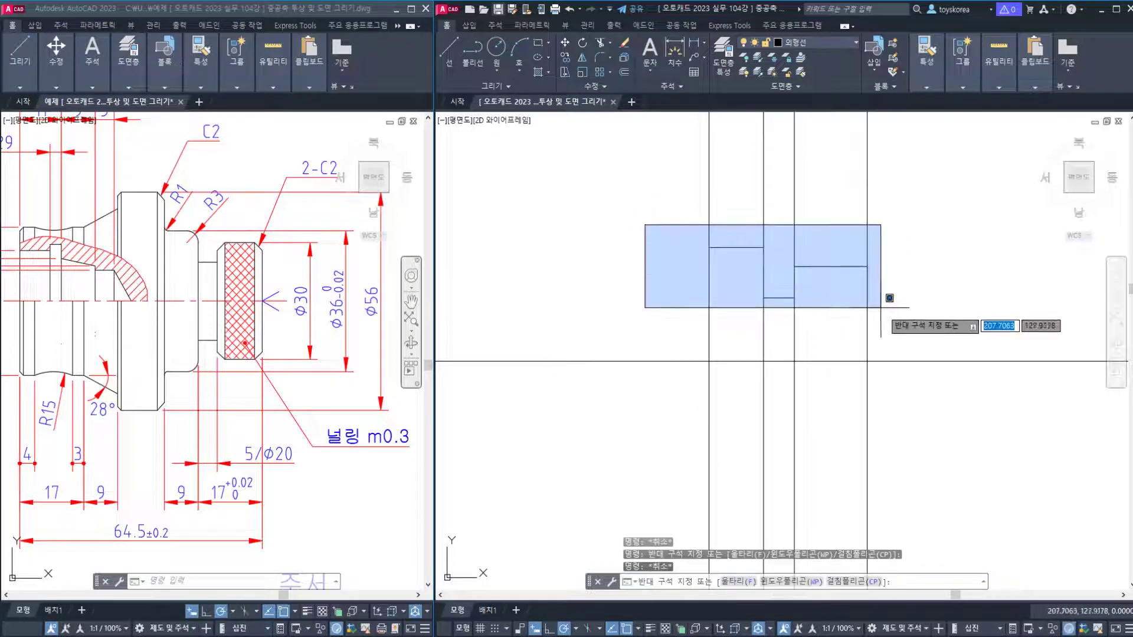
pyautogui.click(883, 313)
pyautogui.press('Escape')
pyautogui.press('Escape')
pyautogui.click(885, 215)
pyautogui.click(682, 172)
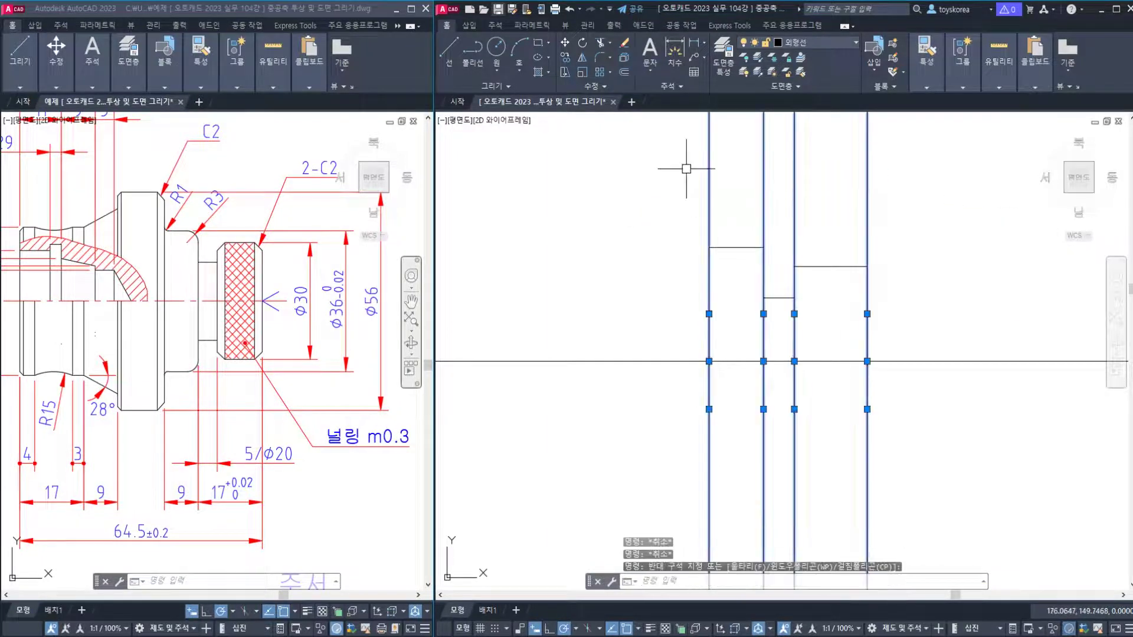
pyautogui.press('Escape')
pyautogui.click(635, 210)
pyautogui.click(899, 316)
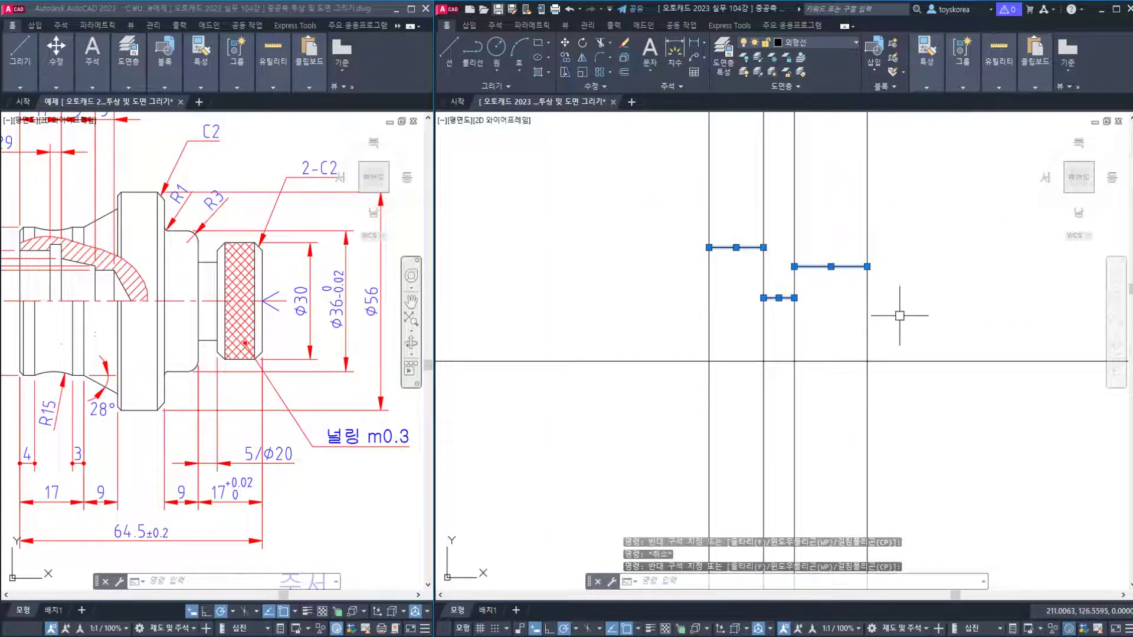
pyautogui.press('Escape')
pyautogui.click(937, 227)
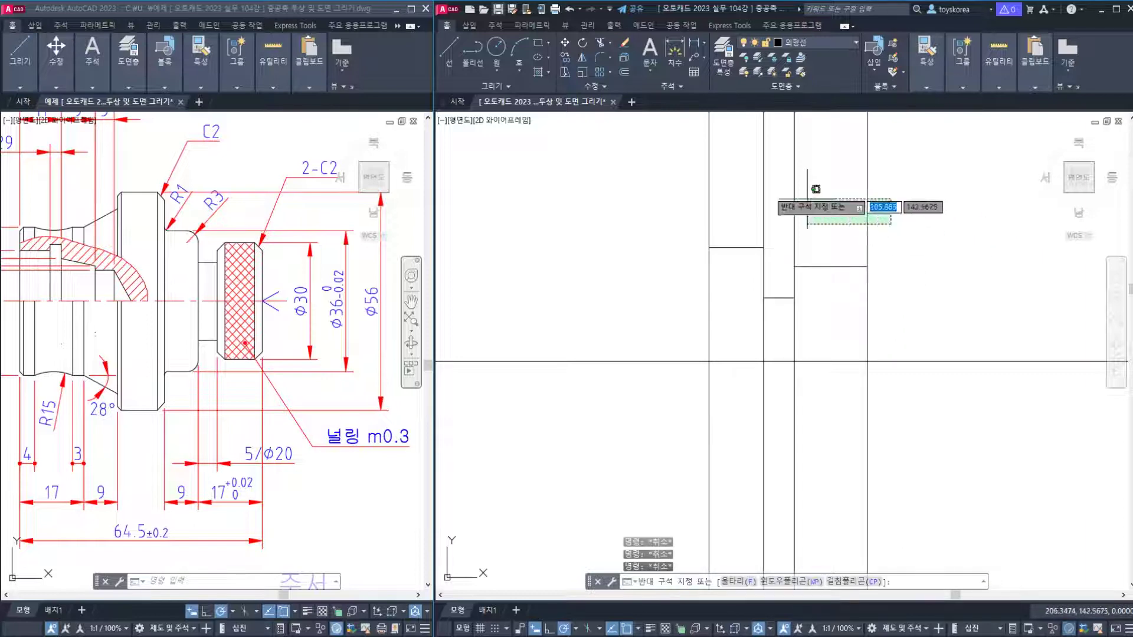
pyautogui.click(667, 182)
pyautogui.press('Escape')
pyautogui.click(842, 222)
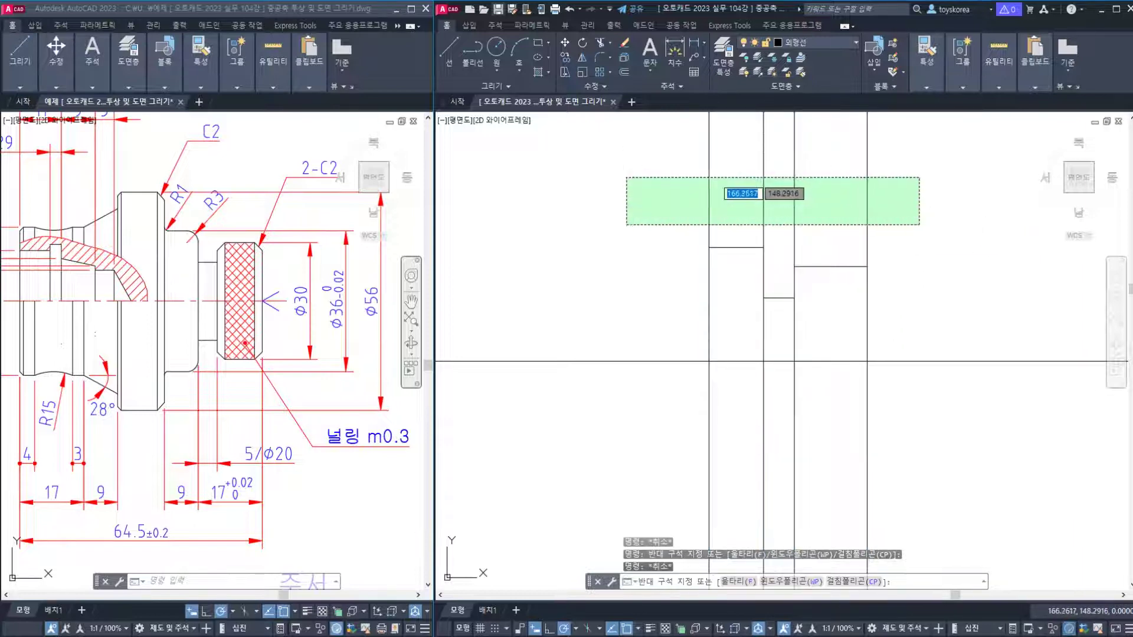
pyautogui.click(628, 176)
pyautogui.press('Escape')
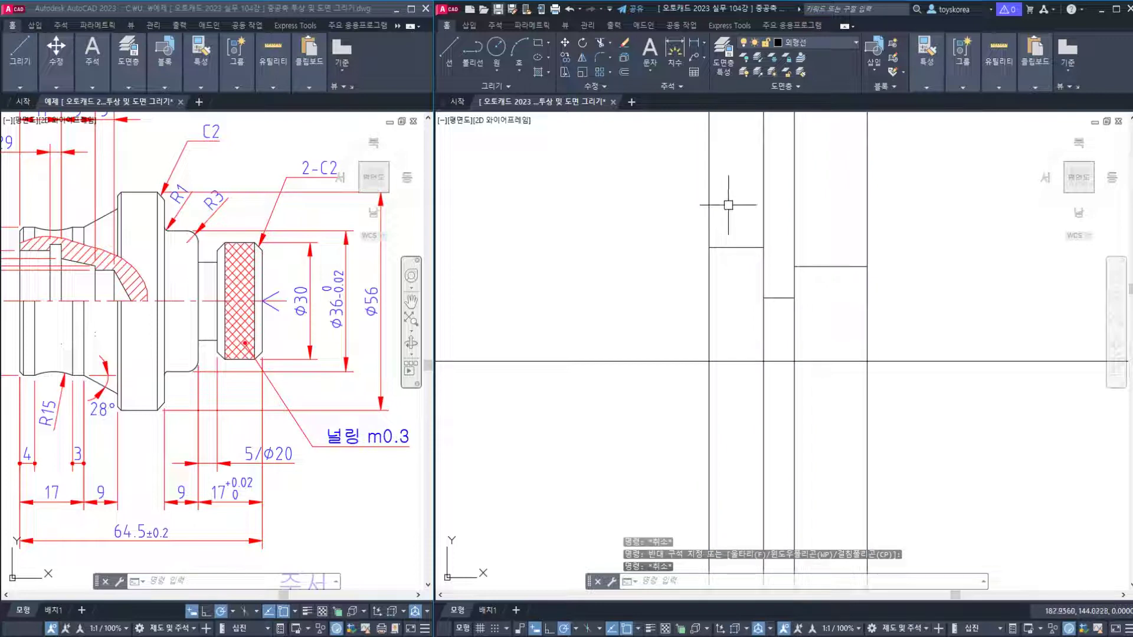
pyautogui.click(938, 253)
pyautogui.click(649, 168)
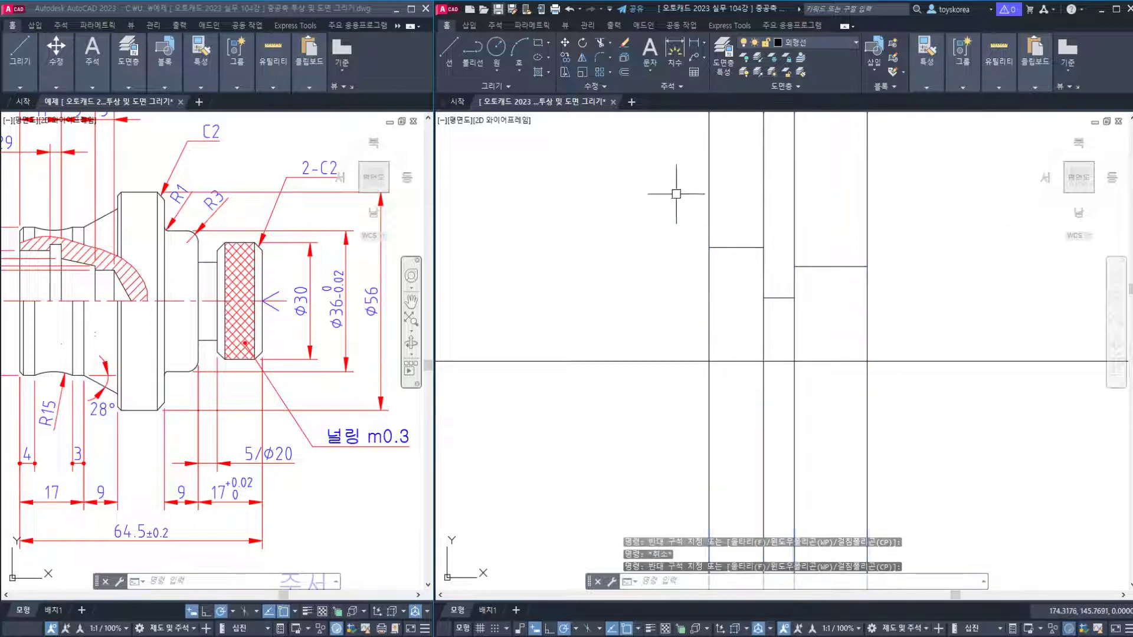
pyautogui.press('Escape')
pyautogui.click(936, 212)
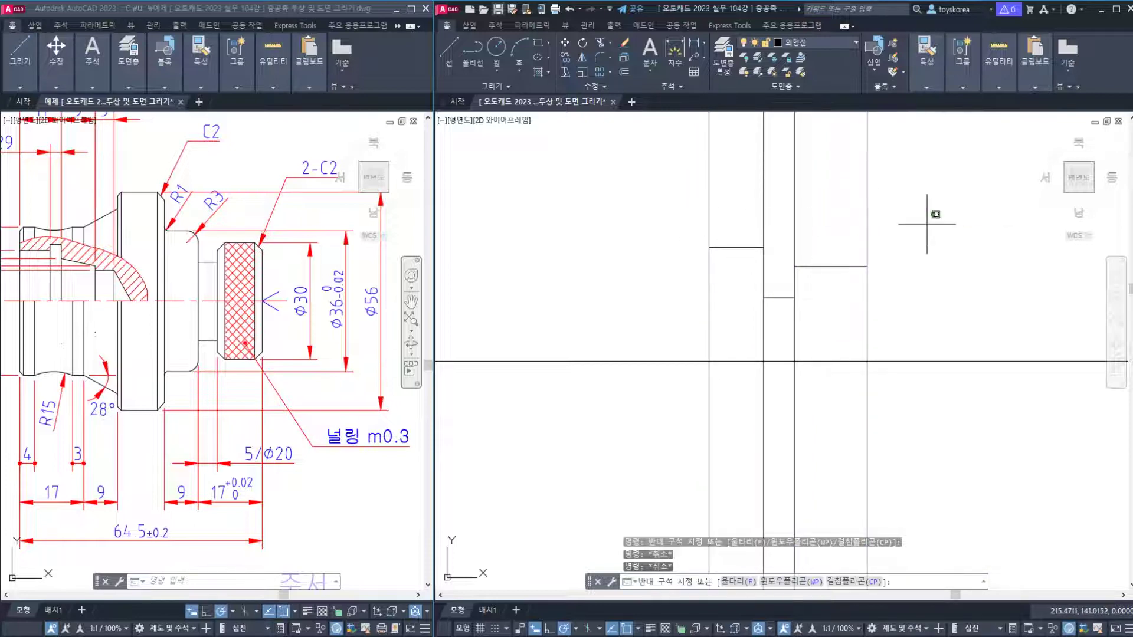
pyautogui.click(637, 182)
pyautogui.press('Escape')
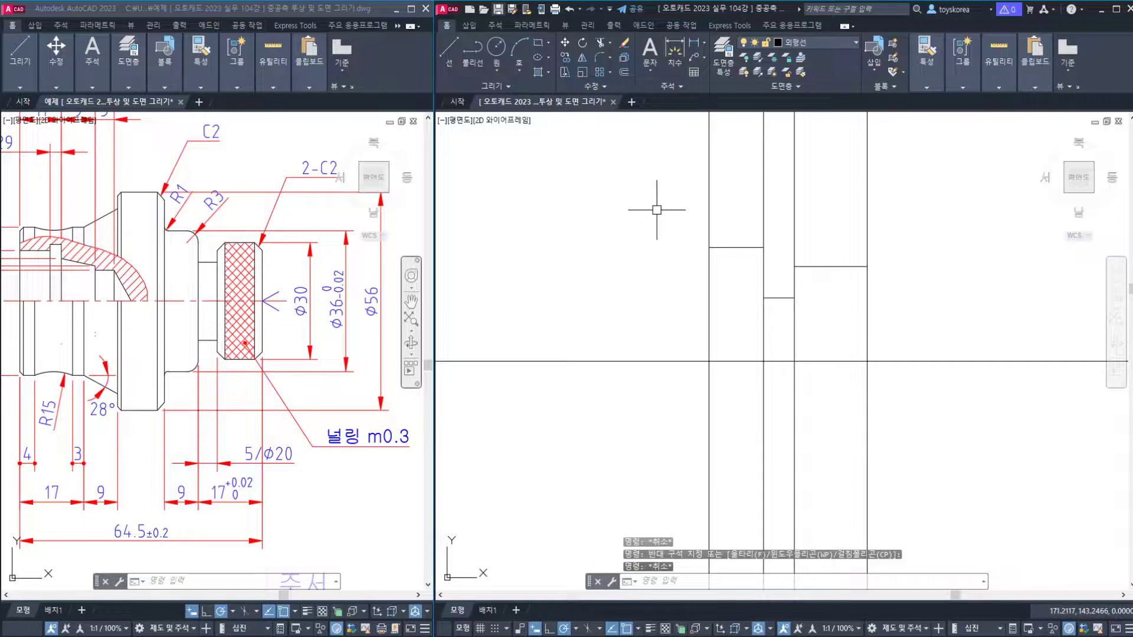
pyautogui.press('Escape')
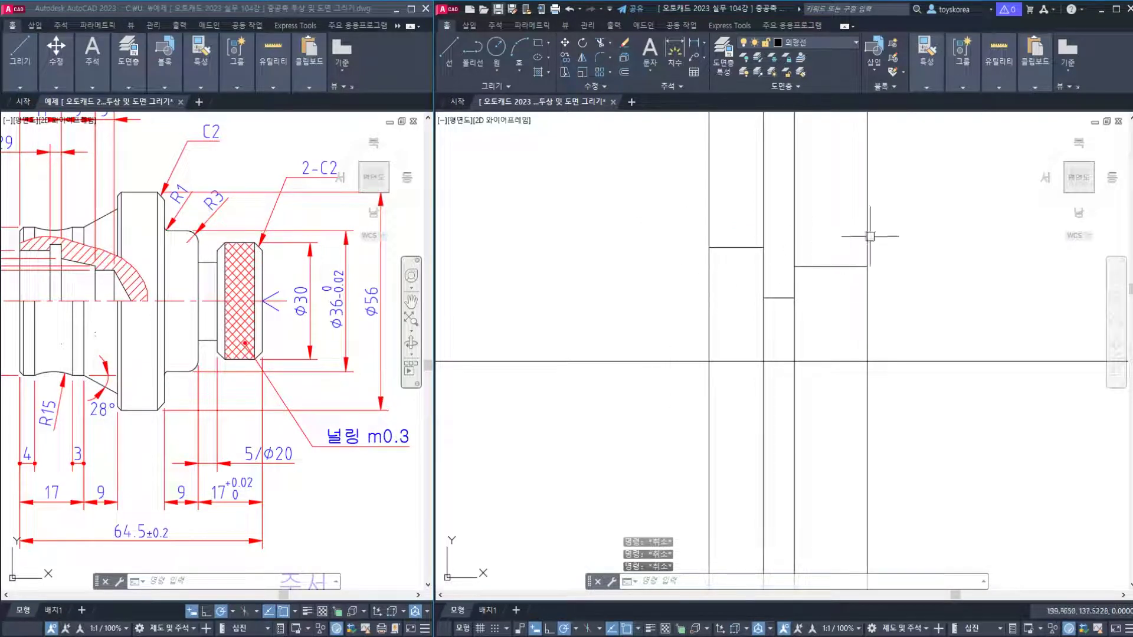
pyautogui.click(918, 224)
pyautogui.click(643, 197)
pyautogui.press('Escape')
pyautogui.click(884, 209)
pyautogui.click(600, 208)
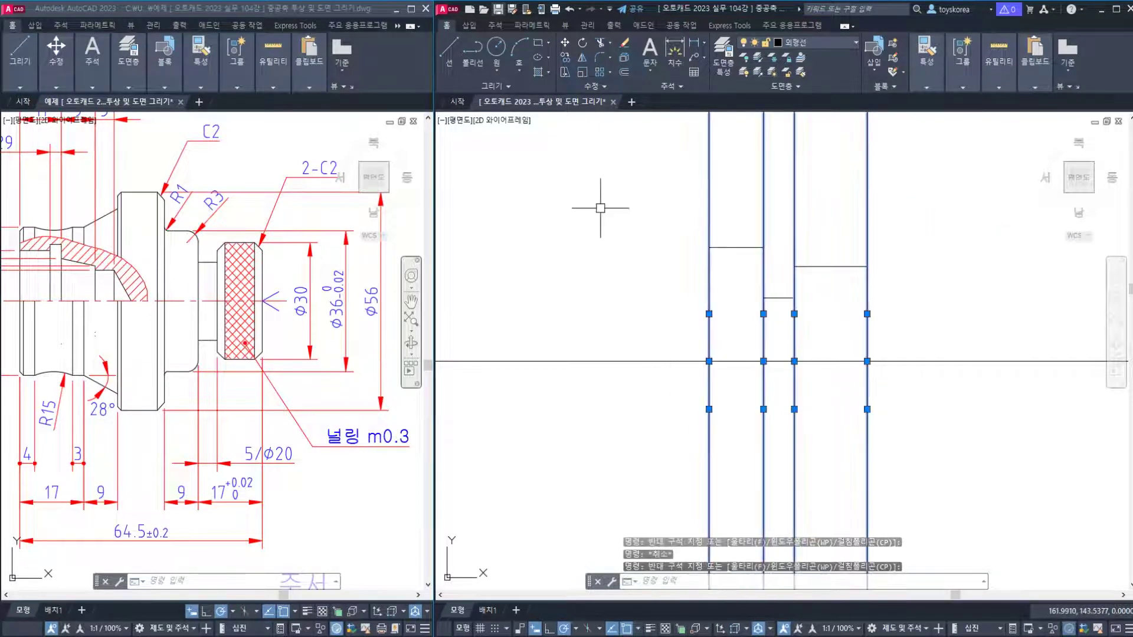
pyautogui.press('Escape')
# Save the drawing.
pyautogui.moveTo(573, 266); pyautogui.dragTo(615, 275, button='middle')
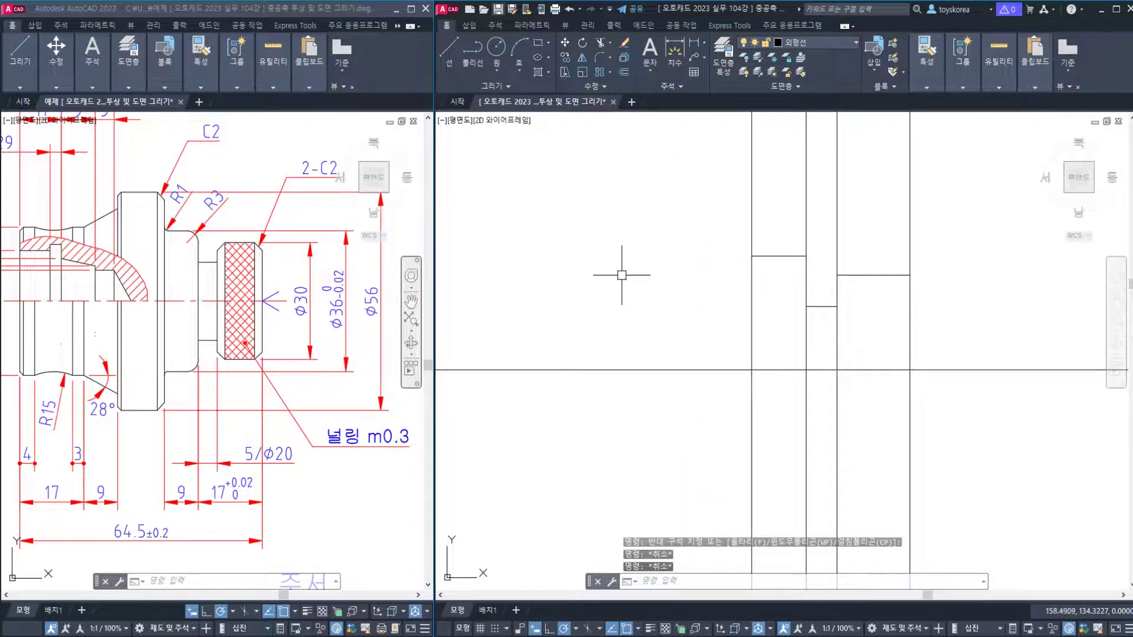
pyautogui.hotkey('ctrl', 's')
pyautogui.scroll(-2, 626, 273)
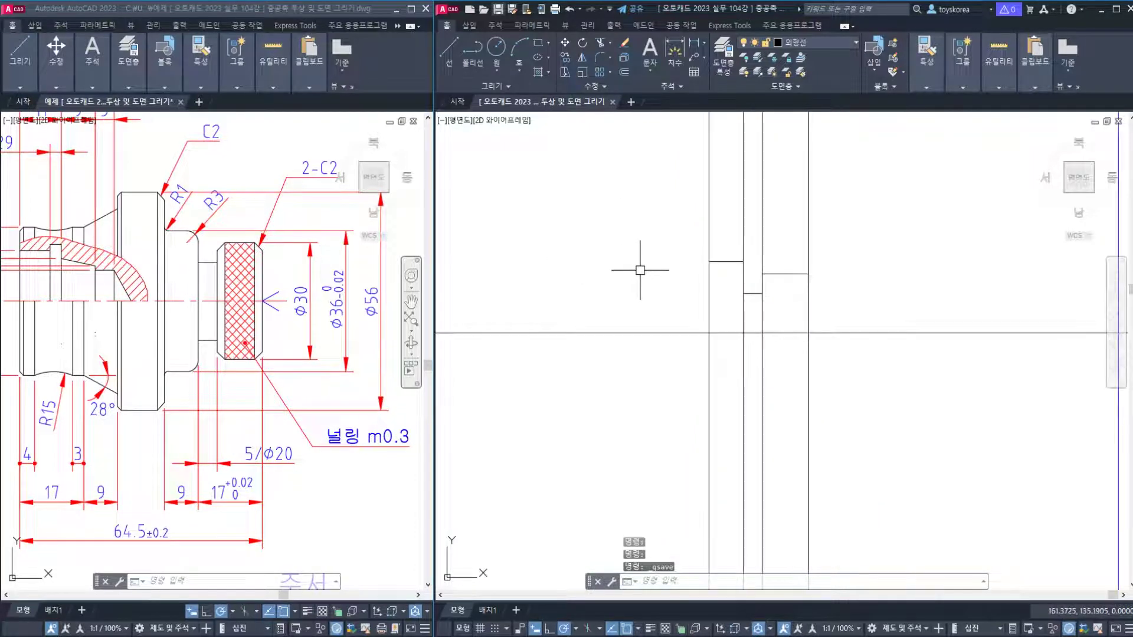
pyautogui.moveTo(640, 266)
pyautogui.mouseDown(button='middle')
pyautogui.moveTo(733, 266)
pyautogui.moveTo(706, 274)
pyautogui.mouseUp(button='middle')
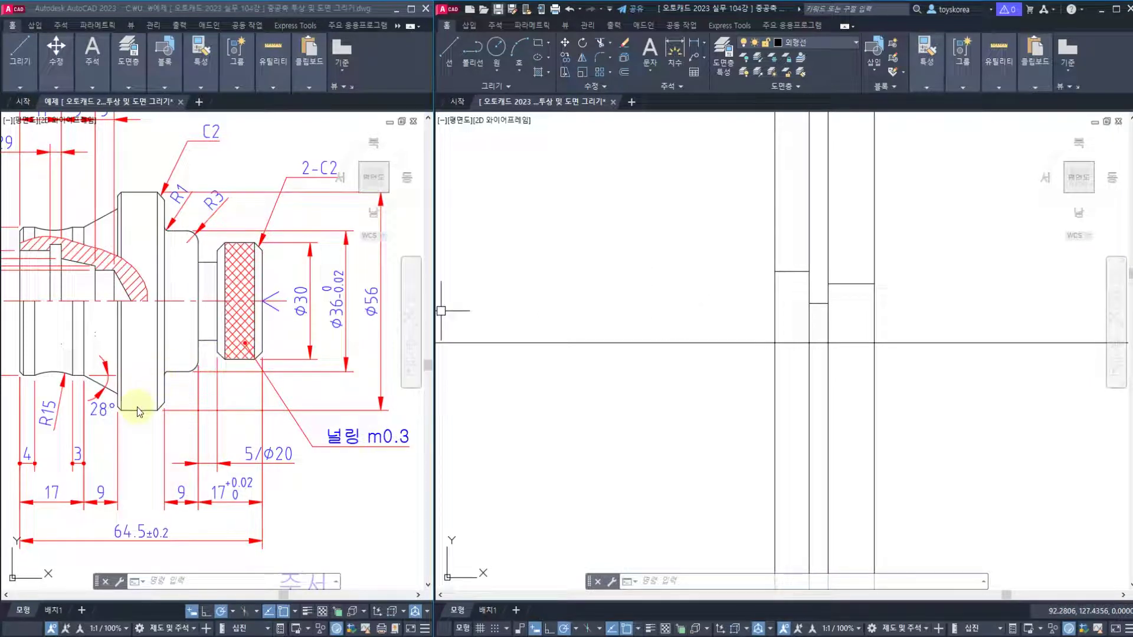
# Offset the horizontal centre line upward by 56/2 for the Ø56 flange's upper edge.
pyautogui.click(719, 289)
pyautogui.press('Escape')
pyautogui.press('Escape')
pyautogui.write('o')
pyautogui.press('Return')
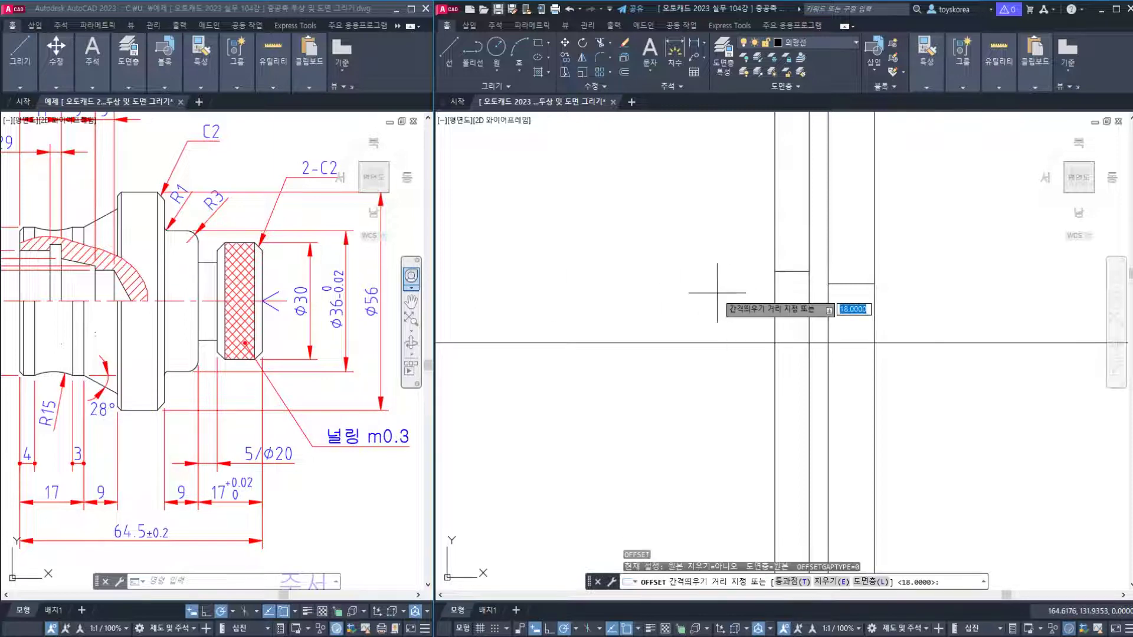
pyautogui.write('56/2')
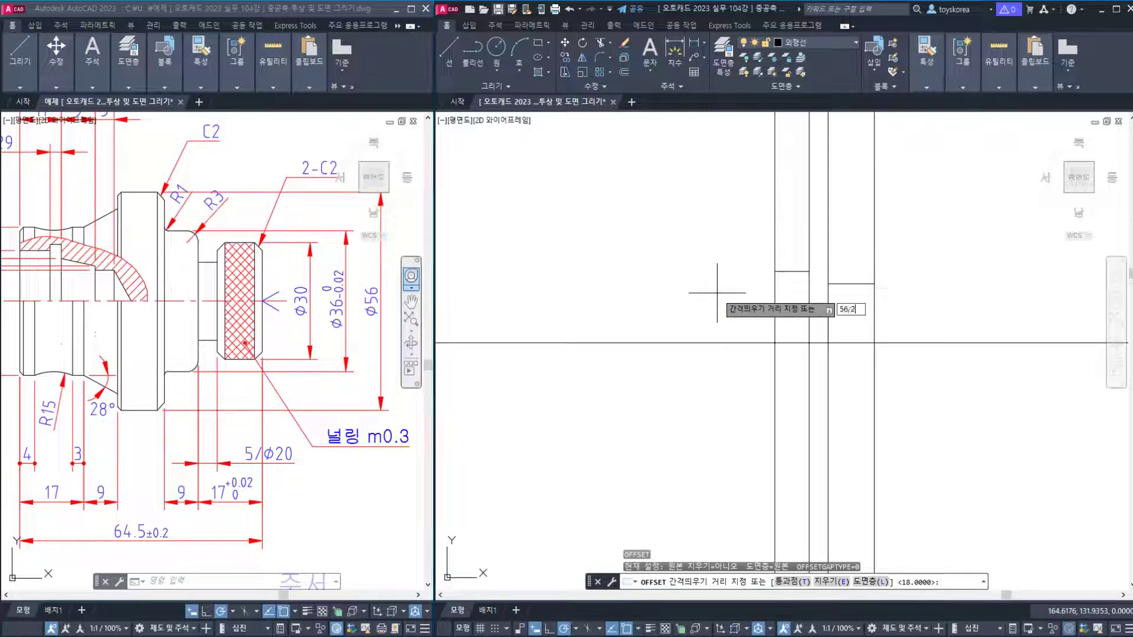
pyautogui.press('Return')
pyautogui.click(715, 343)
pyautogui.click(719, 289)
pyautogui.press('Escape')
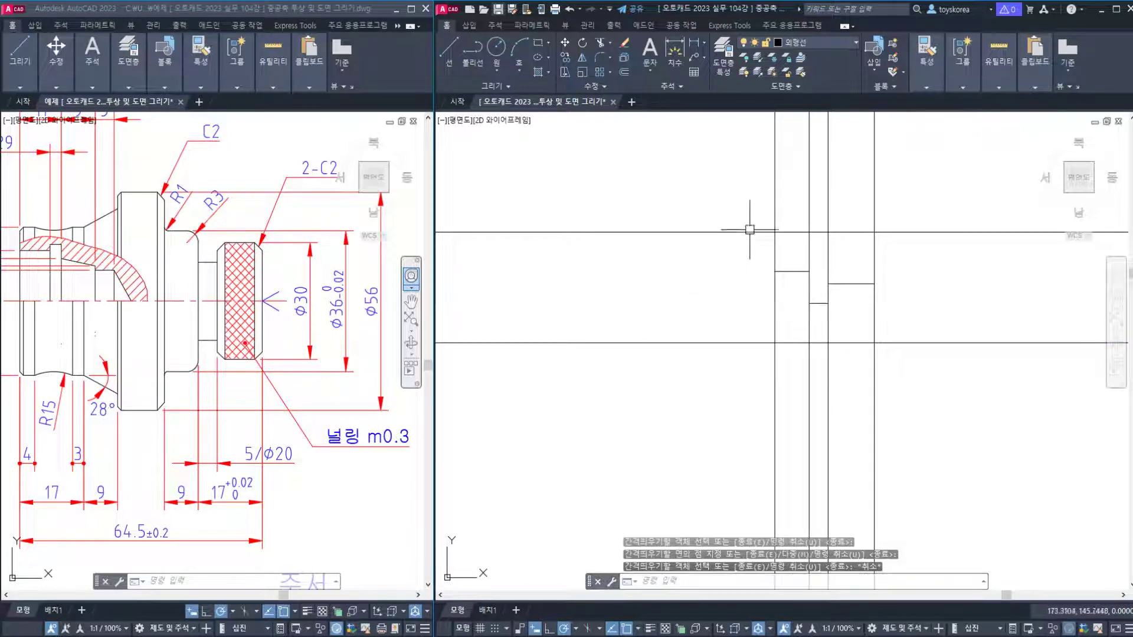
# Examine the overall length dimension in the example and the matching right-end vertical line in the drawing.
pyautogui.click(135, 366)
pyautogui.press('Escape')
pyautogui.moveTo(126, 347); pyautogui.dragTo(164, 347, button='middle')
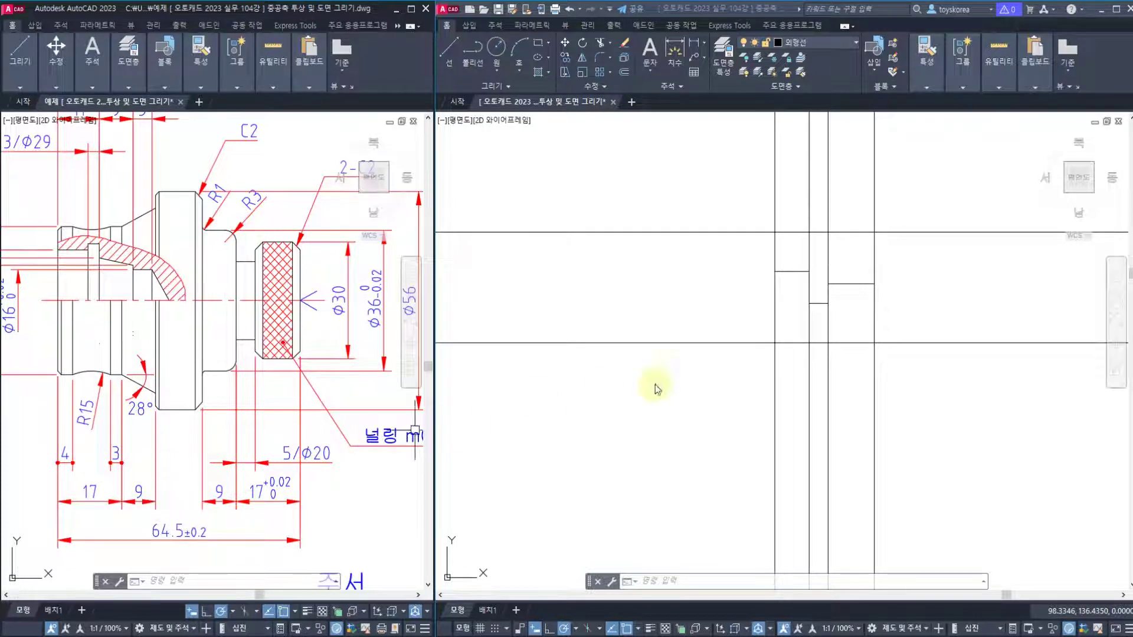
pyautogui.press('Escape')
pyautogui.press('Escape')
pyautogui.click(872, 430)
pyautogui.press('Escape')
pyautogui.click(874, 387)
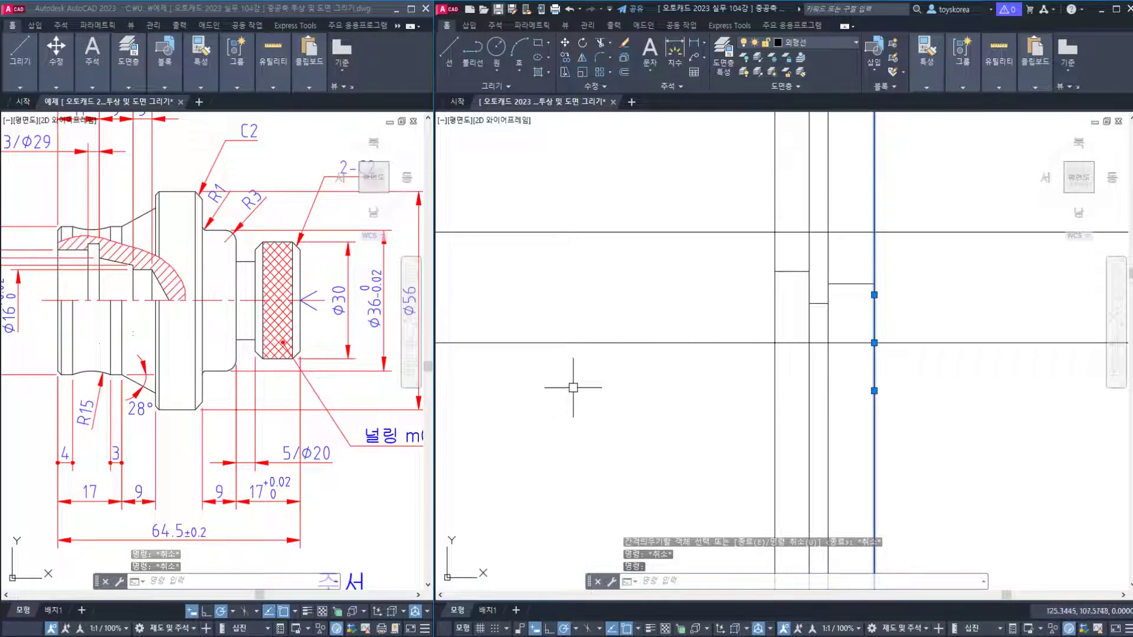
pyautogui.press('Escape')
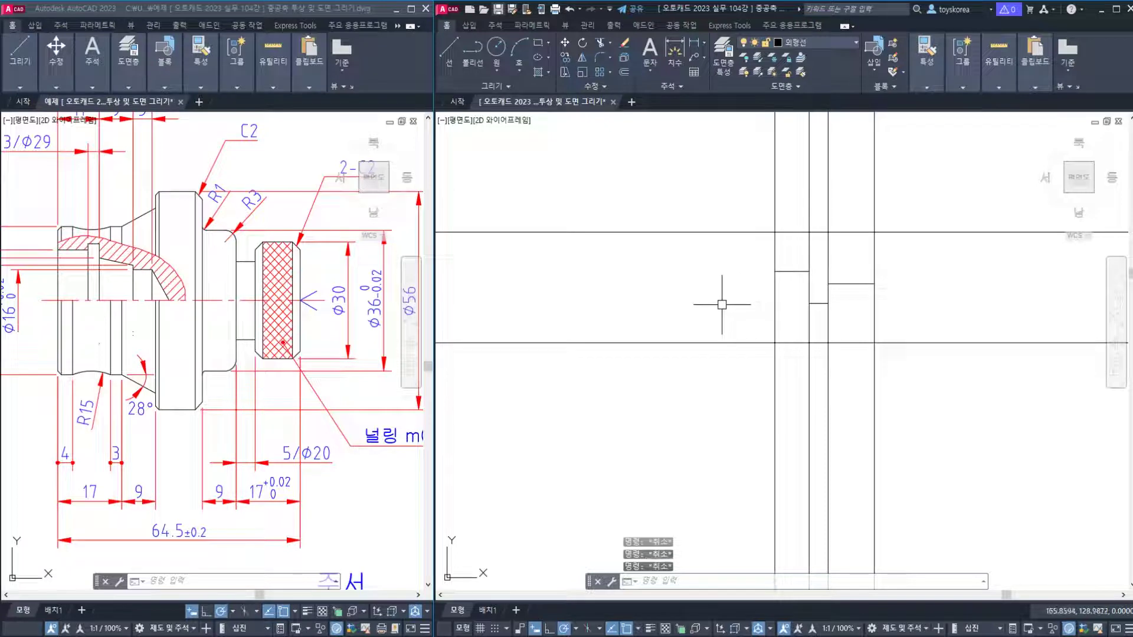
# Offset the shaft's right-end vertical line 64.5 to the left for the left end face.
pyautogui.write('o')
pyautogui.press('Return')
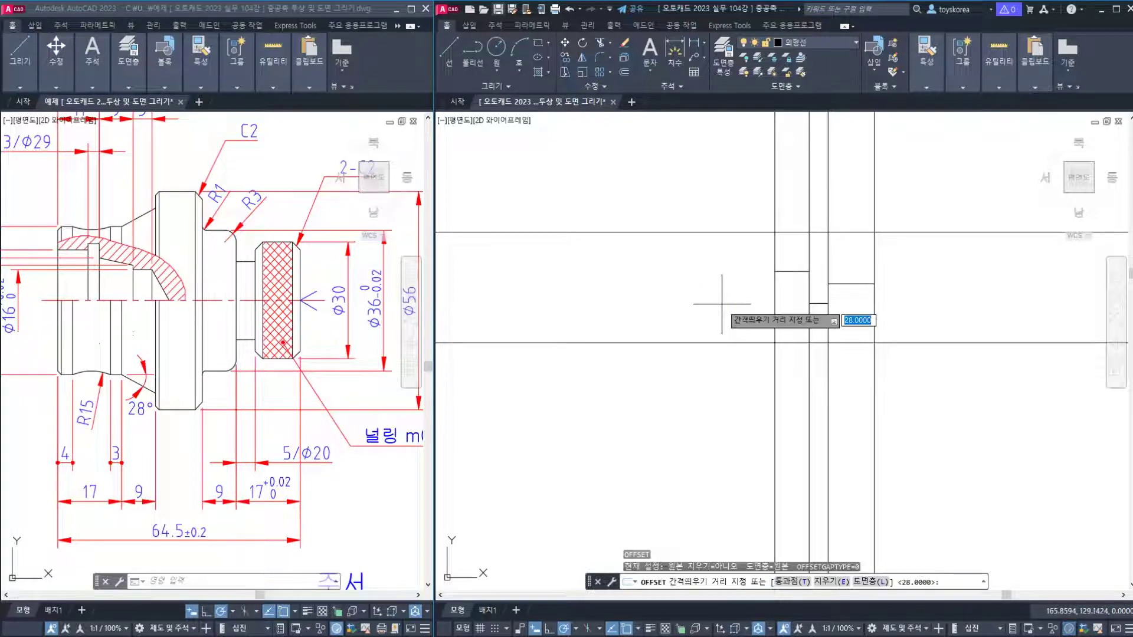
pyautogui.write('64.5')
pyautogui.press('Return')
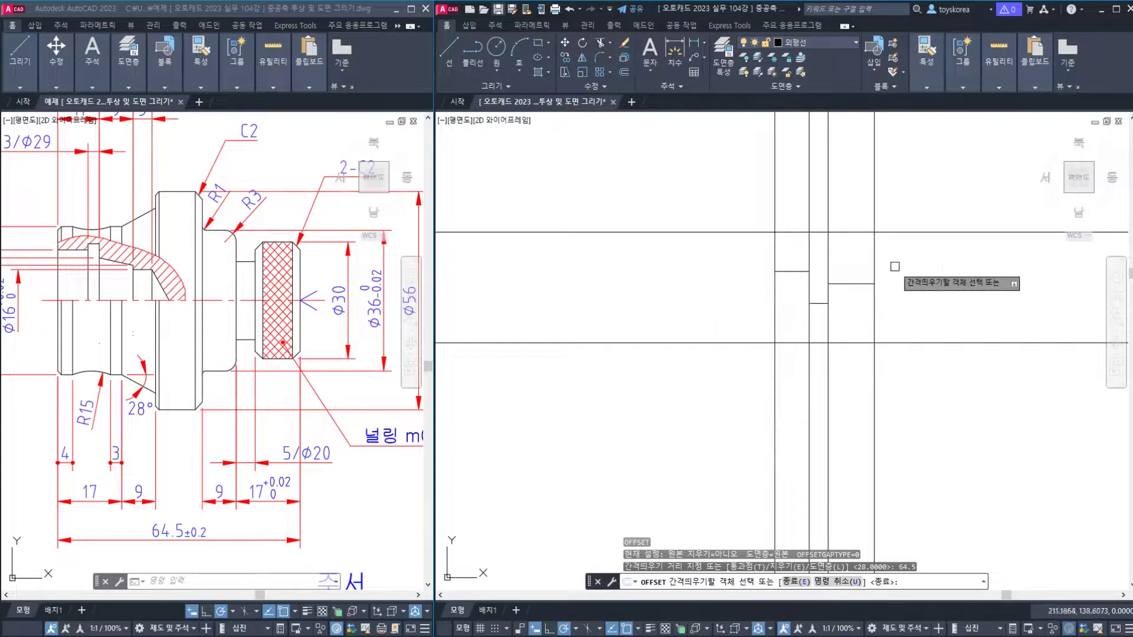
pyautogui.click(873, 256)
pyautogui.click(684, 277)
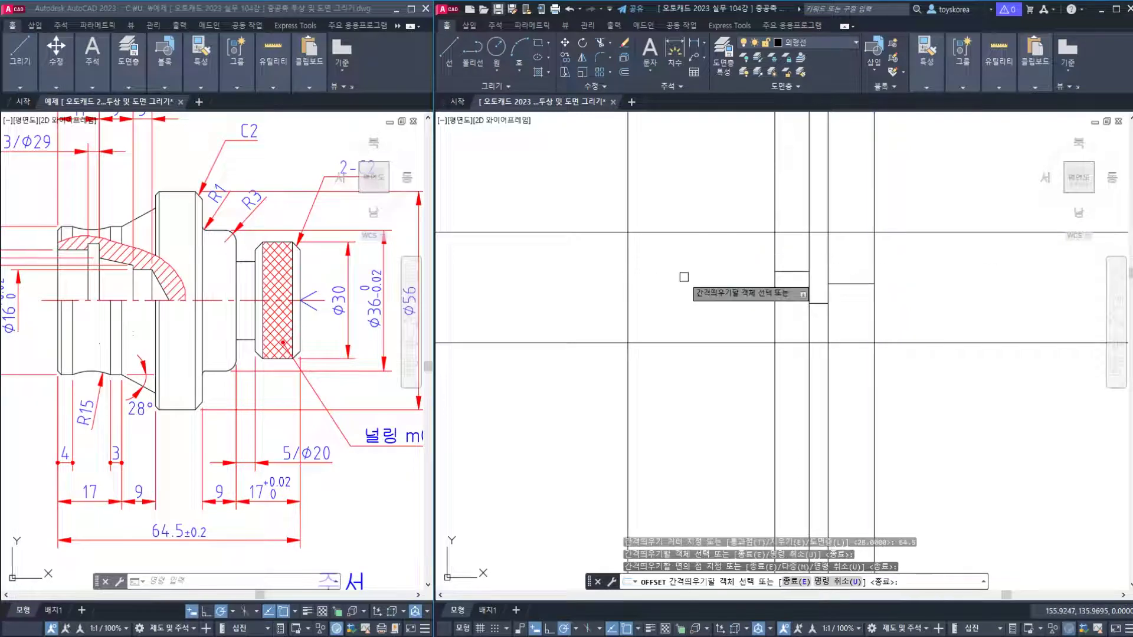
pyautogui.press('Escape')
# Offset the left end face line 17 to the right for the end of the Ø38 section.
pyautogui.press('Return')
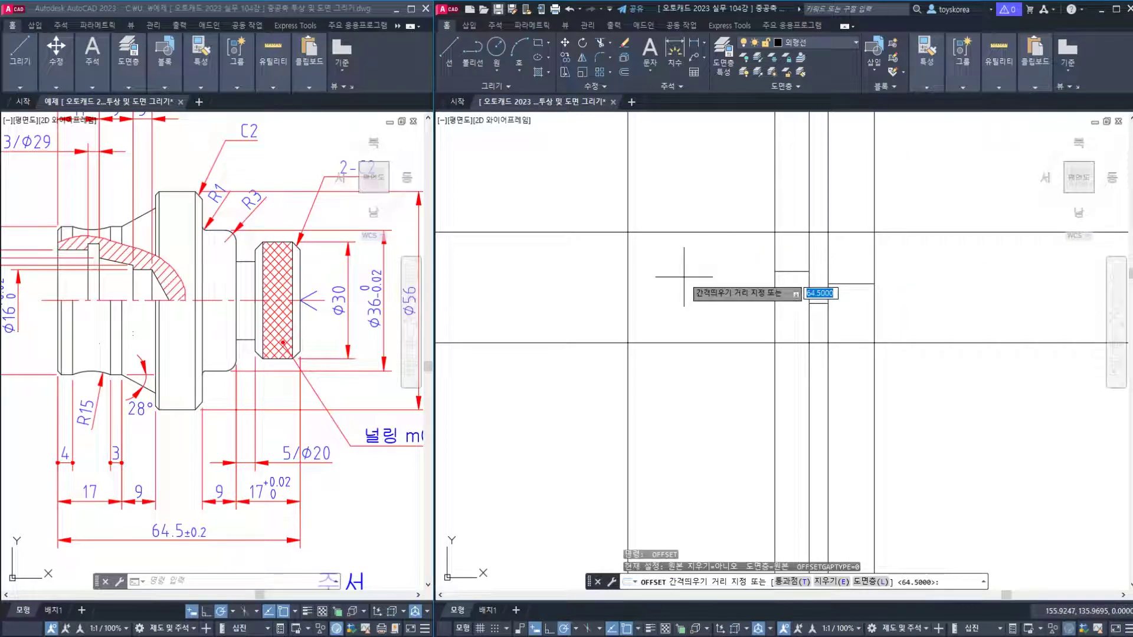
pyautogui.write('17')
pyautogui.press('Return')
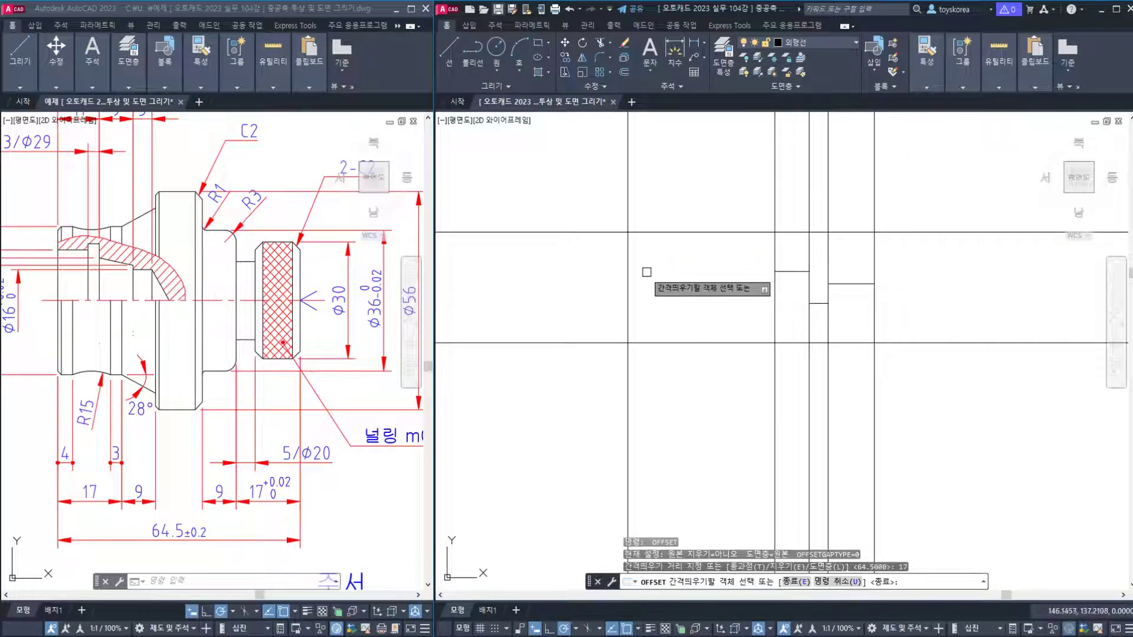
pyautogui.click(627, 273)
pyautogui.click(674, 280)
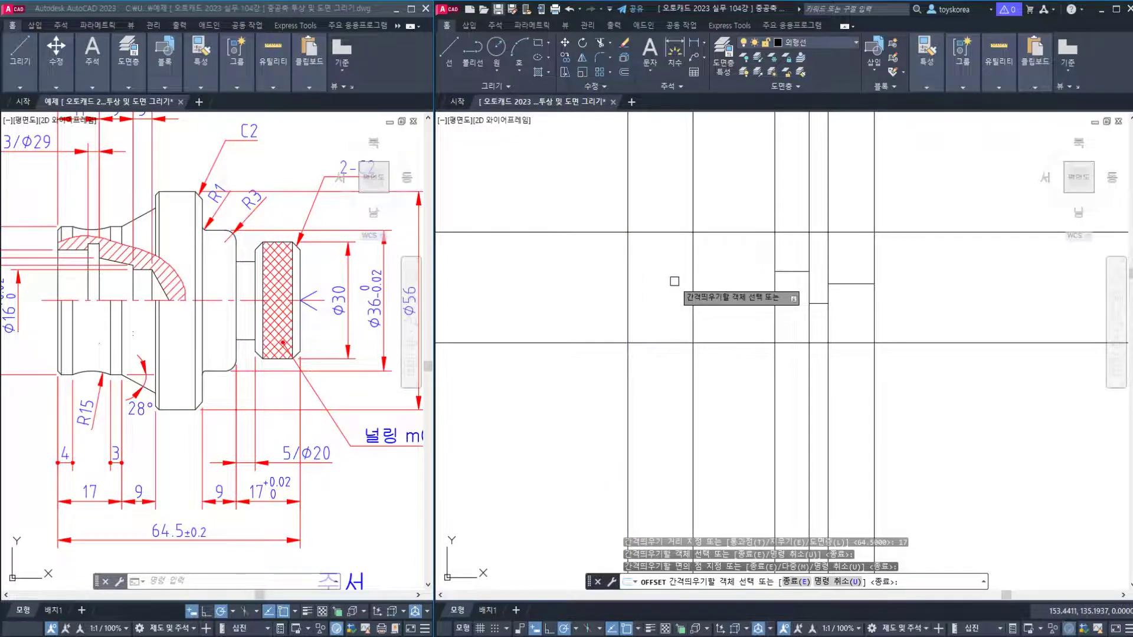
pyautogui.press('Return')
# Offset the Ø38 section's right vertical line 9 to the right for the flange's left face.
pyautogui.press('Return')
pyautogui.write('9')
pyautogui.press('Return')
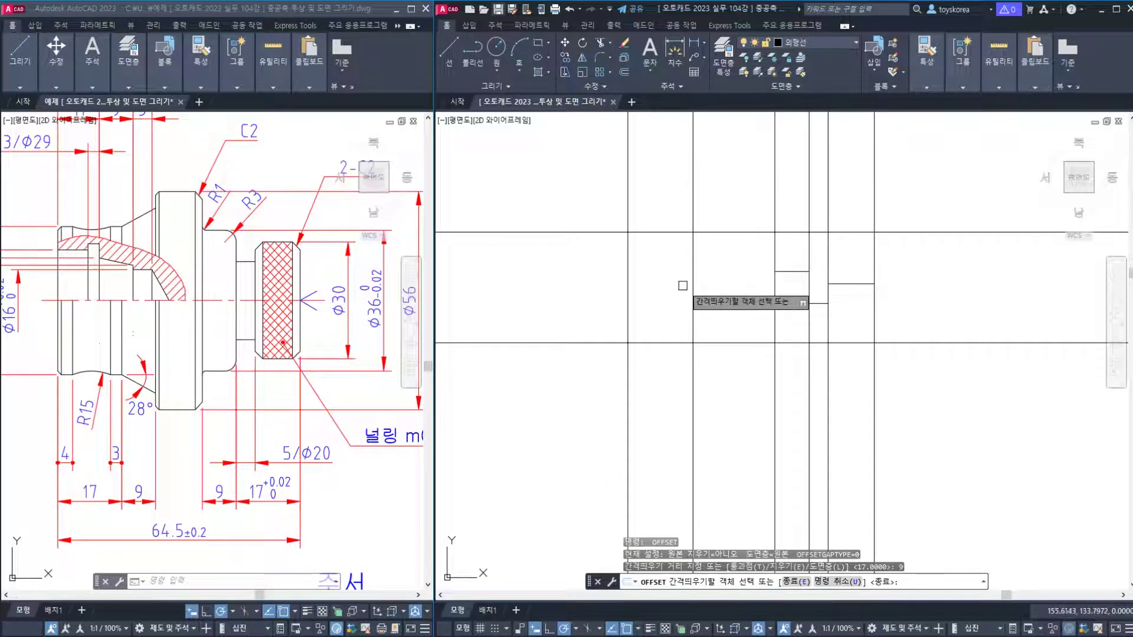
pyautogui.click(692, 285)
pyautogui.click(732, 294)
pyautogui.press('Escape')
pyautogui.click(732, 293)
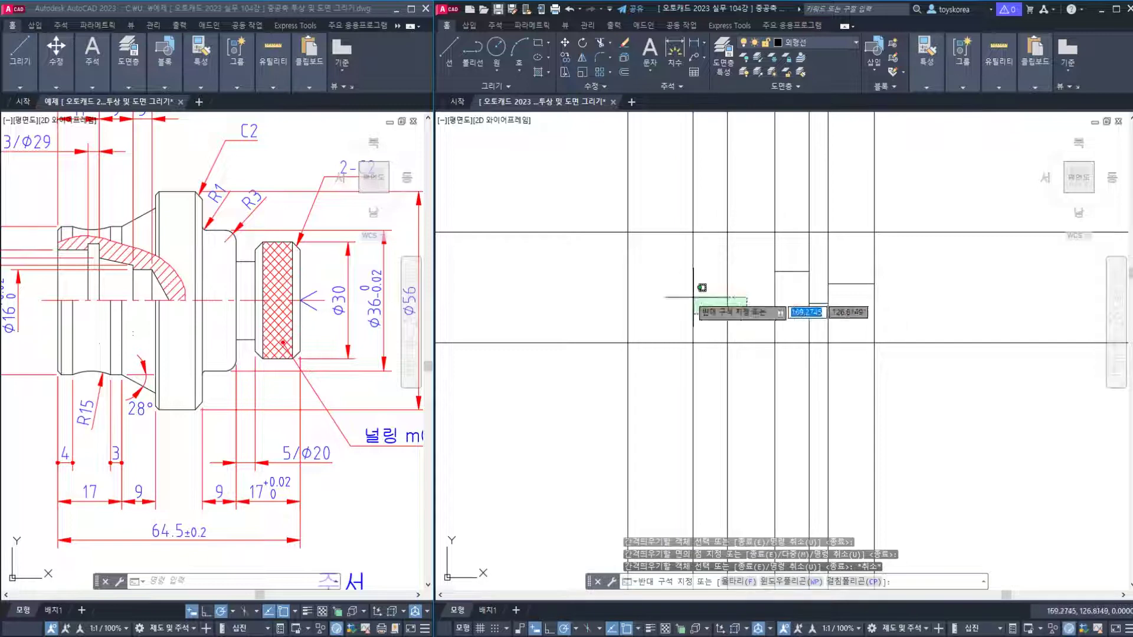
pyautogui.click(687, 289)
pyautogui.press('Escape')
pyautogui.press('Escape')
# Measure the flange's width between its two vertical face lines with a linear dimension, without placing it.
pyautogui.click(796, 235)
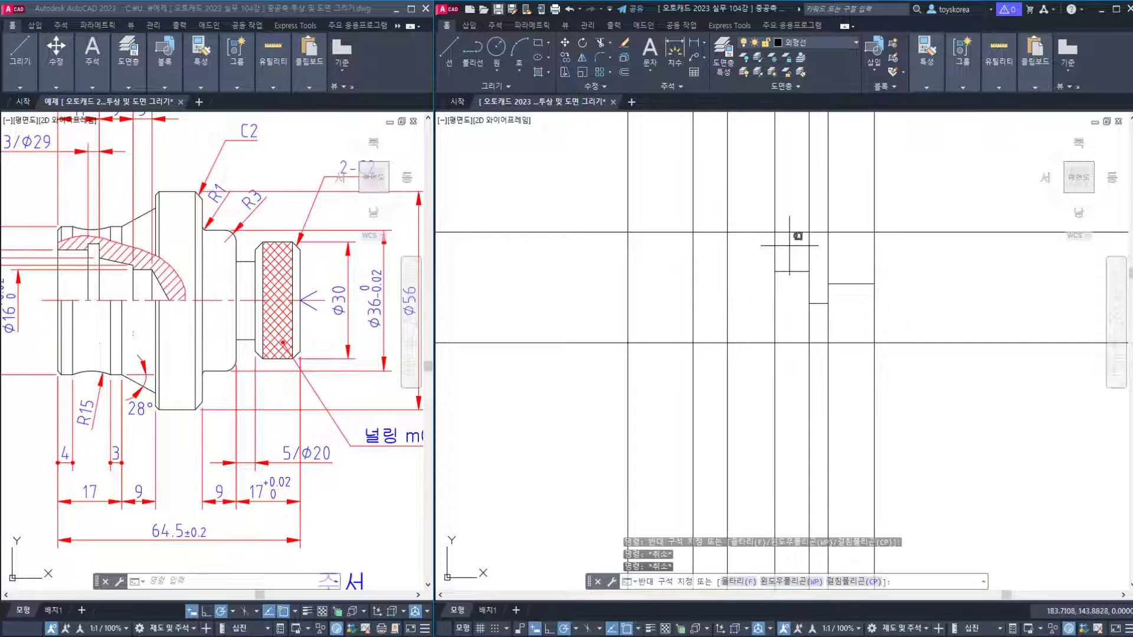
pyautogui.click(721, 231)
pyautogui.press('Escape')
pyautogui.press('Escape')
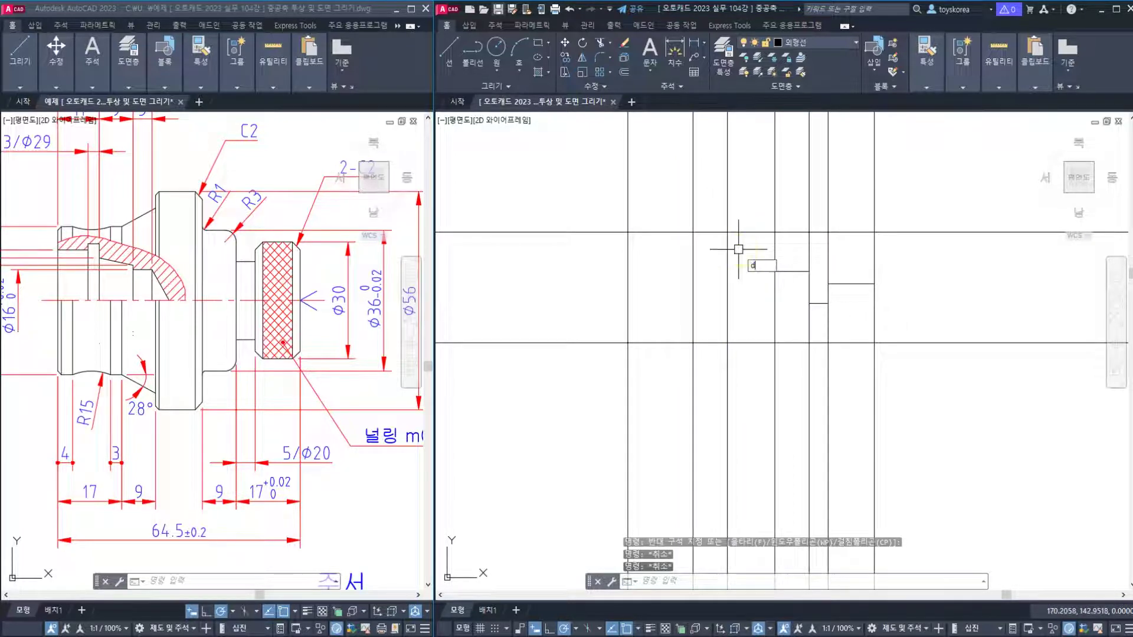
pyautogui.write('dli')
pyautogui.press('Return')
pyautogui.click(727, 246)
pyautogui.click(775, 245)
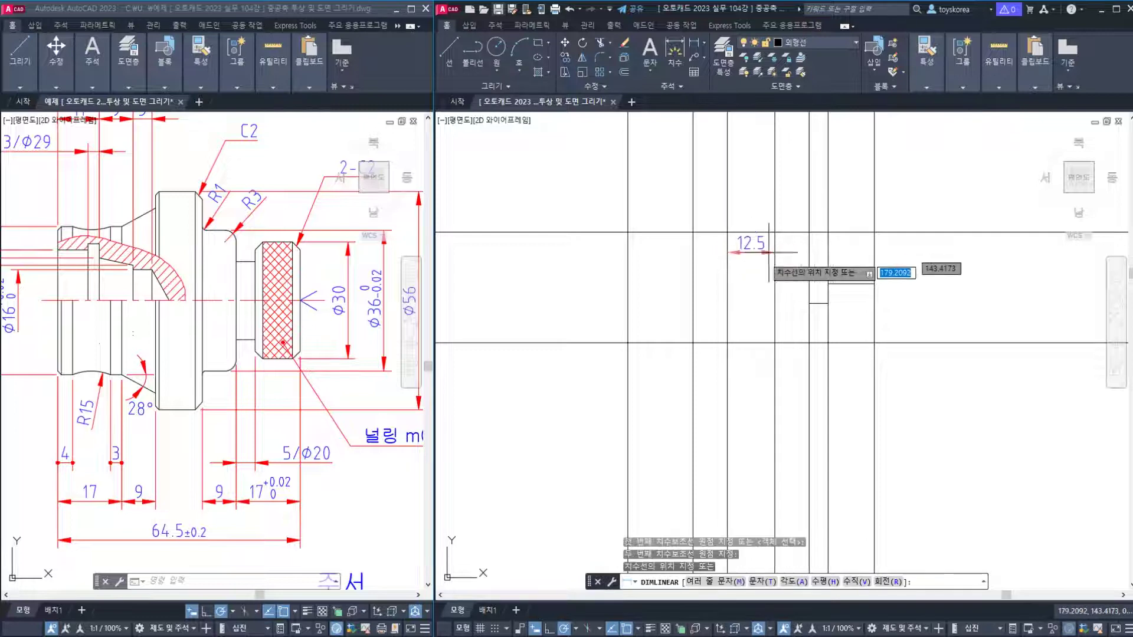
pyautogui.press('Escape')
pyautogui.press('Escape')
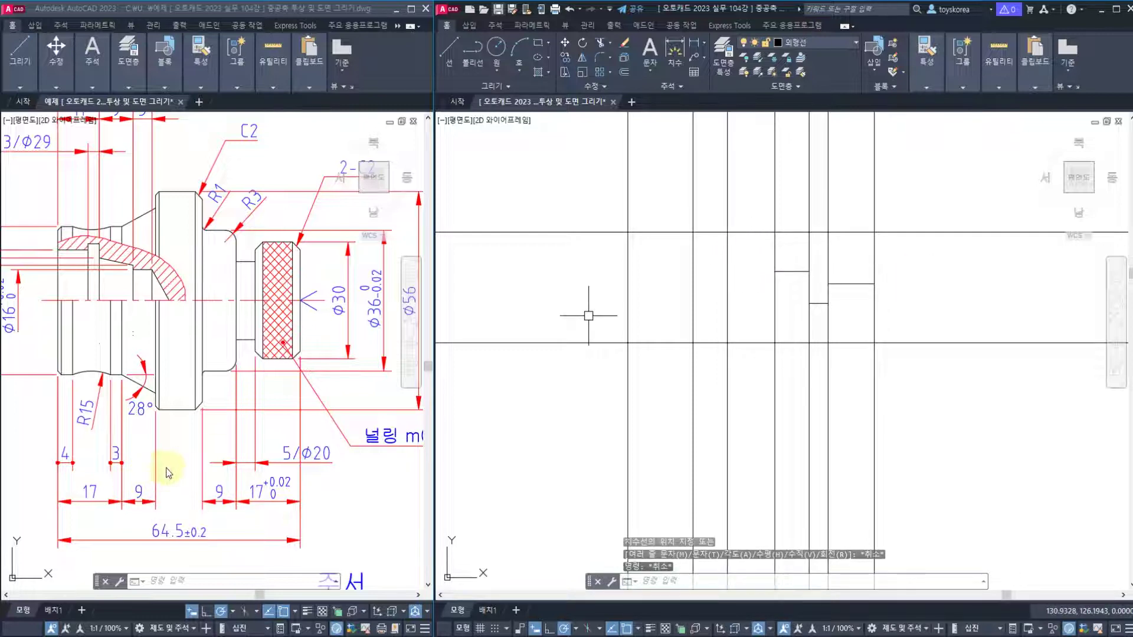
# Trim the Ø56 upper edge line on both sides, using the flange's two vertical face lines as cutting edges.
pyautogui.write('tr')
pyautogui.press('Return')
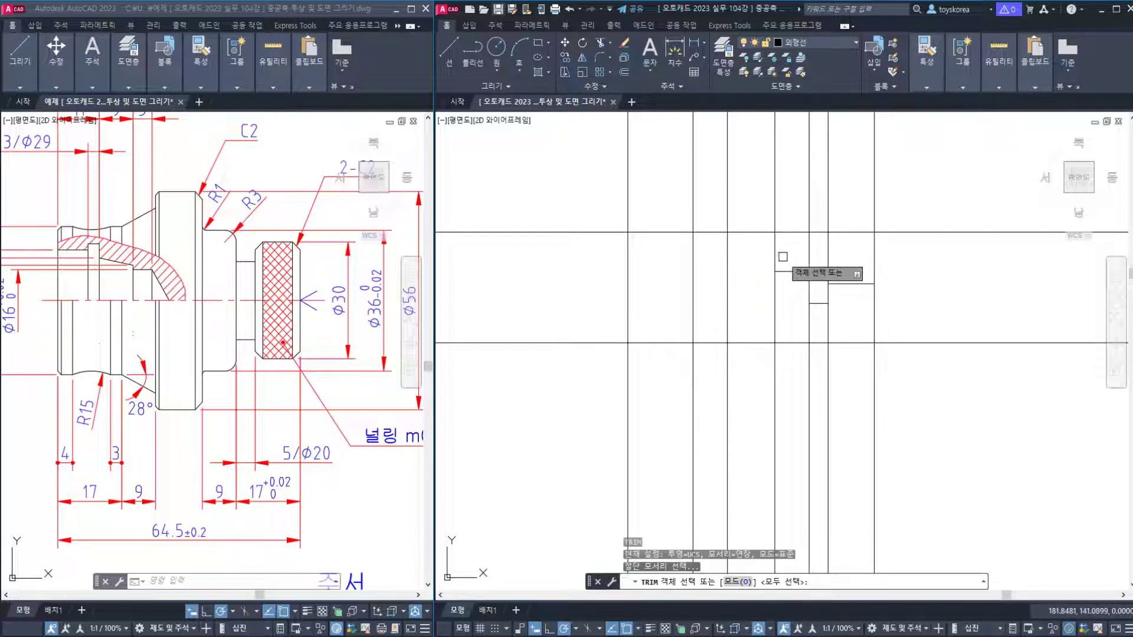
pyautogui.click(782, 257)
pyautogui.click(725, 238)
pyautogui.press('Return')
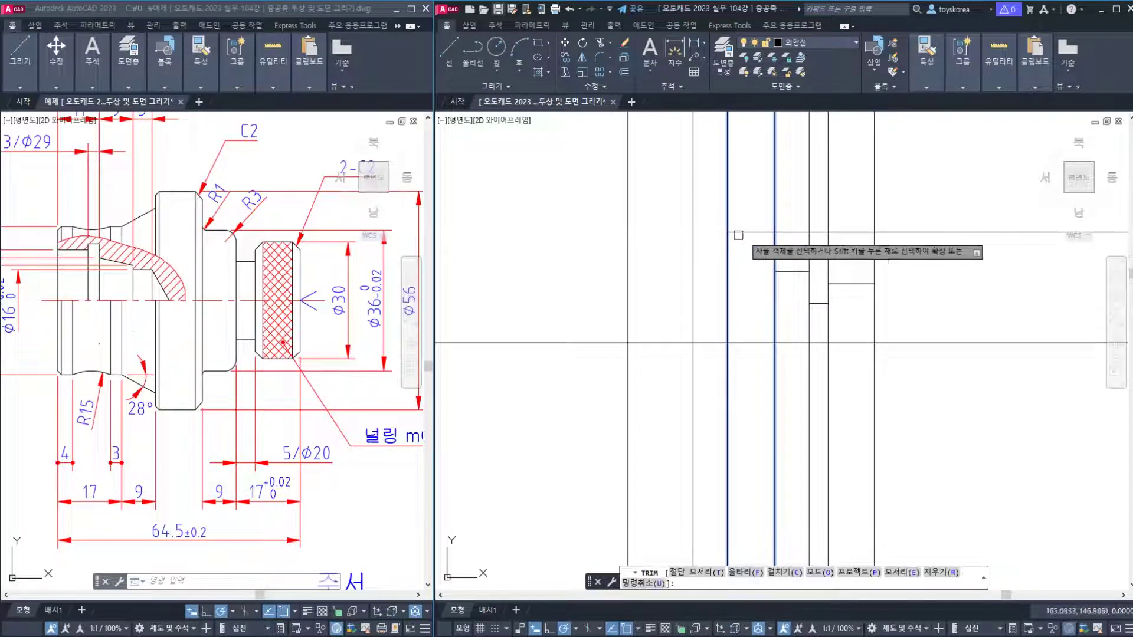
pyautogui.click(791, 233)
pyautogui.press('Escape')
# Check the four trimmed horizontal edges with a window selection, clear the selection and save the drawing.
pyautogui.click(742, 233)
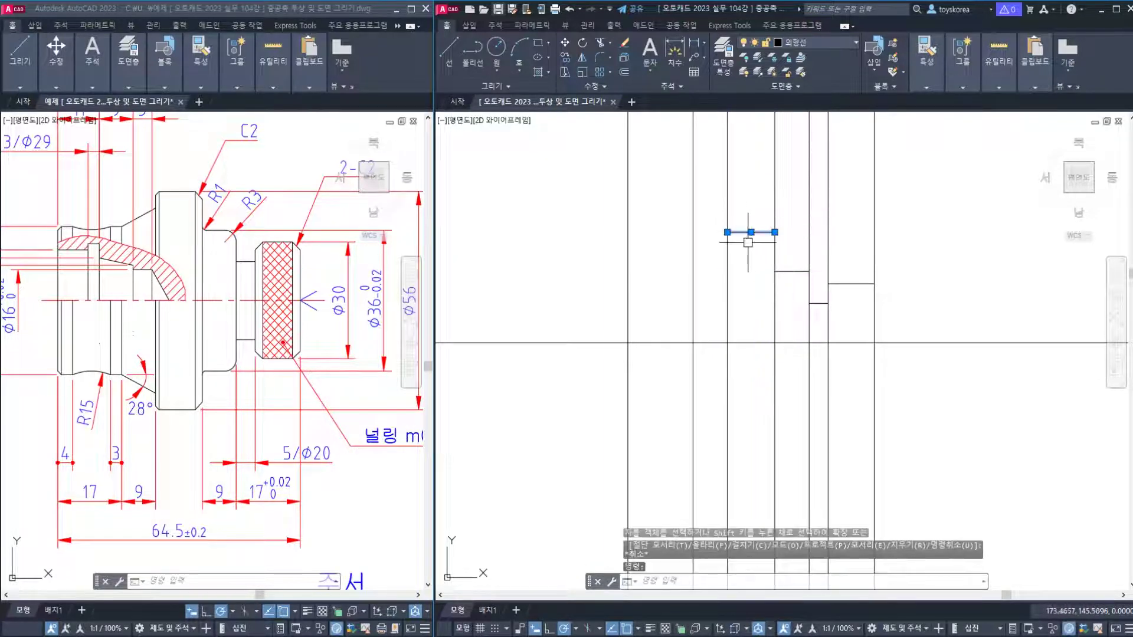
pyautogui.click(704, 209)
pyautogui.click(884, 323)
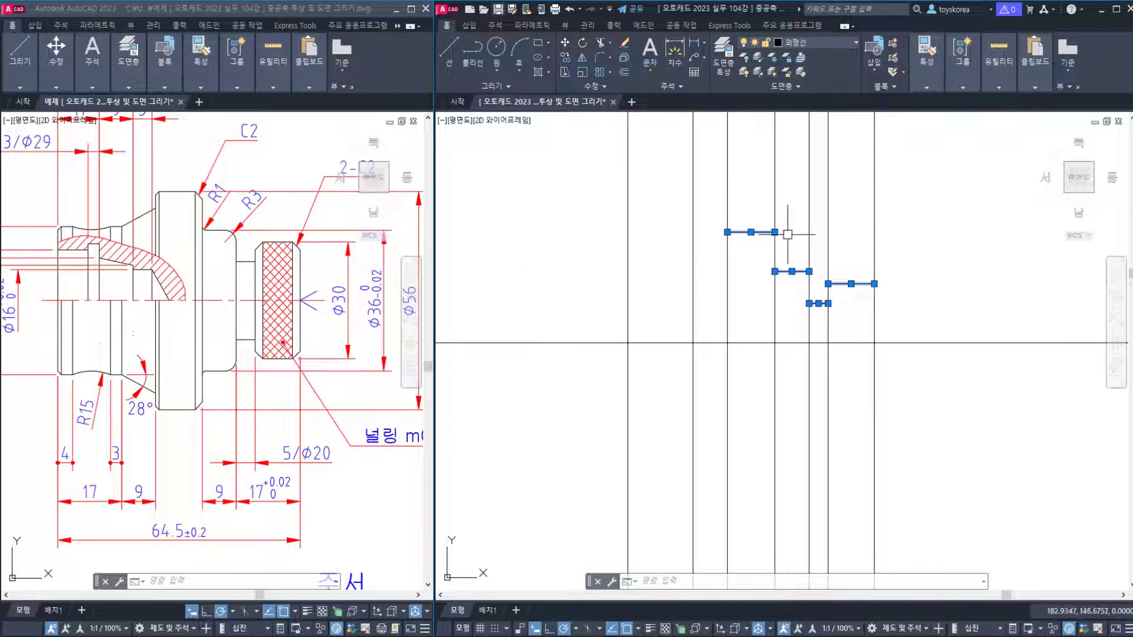
pyautogui.press('Escape')
pyautogui.press('Escape')
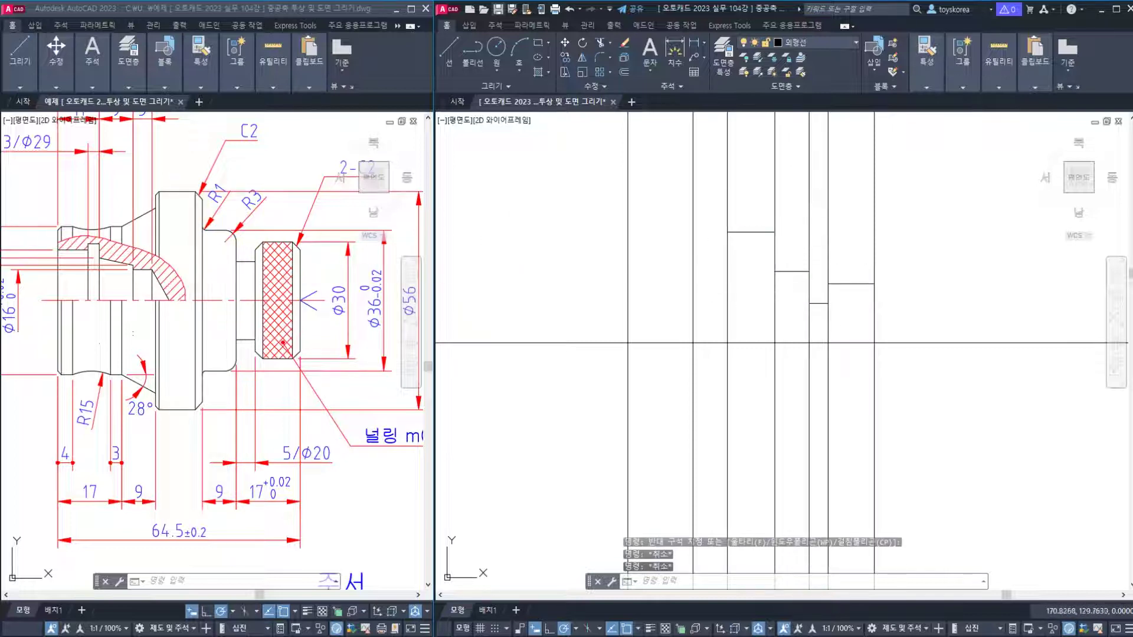
pyautogui.hotkey('ctrl', 's')
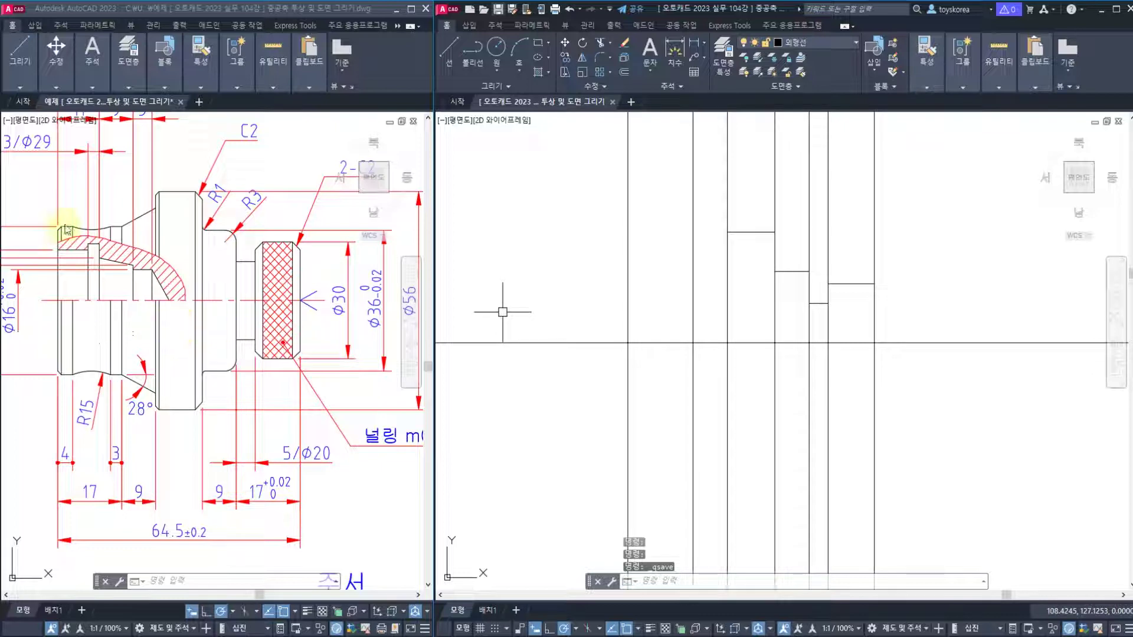
# Offset the horizontal centre line upward by 38/2 for the Ø38 section's upper edge.
pyautogui.moveTo(126, 328)
pyautogui.mouseDown(button='middle')
pyautogui.moveTo(221, 362)
pyautogui.moveTo(250, 359)
pyautogui.mouseUp(button='middle')
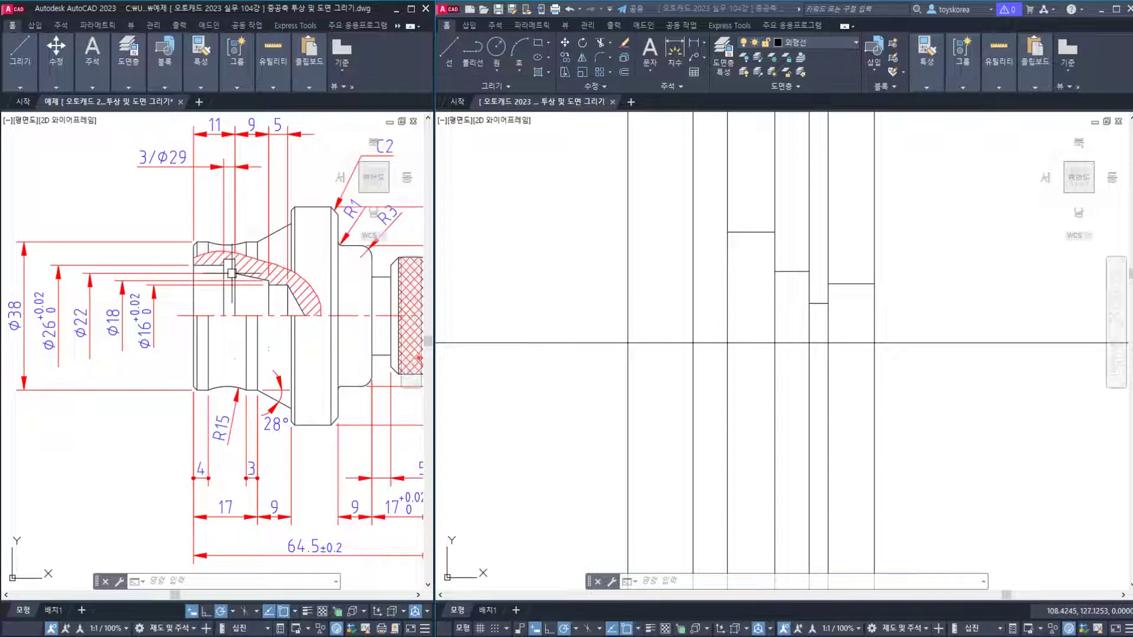
pyautogui.click(661, 258)
pyautogui.press('Escape')
pyautogui.press('Escape')
pyautogui.press('Escape')
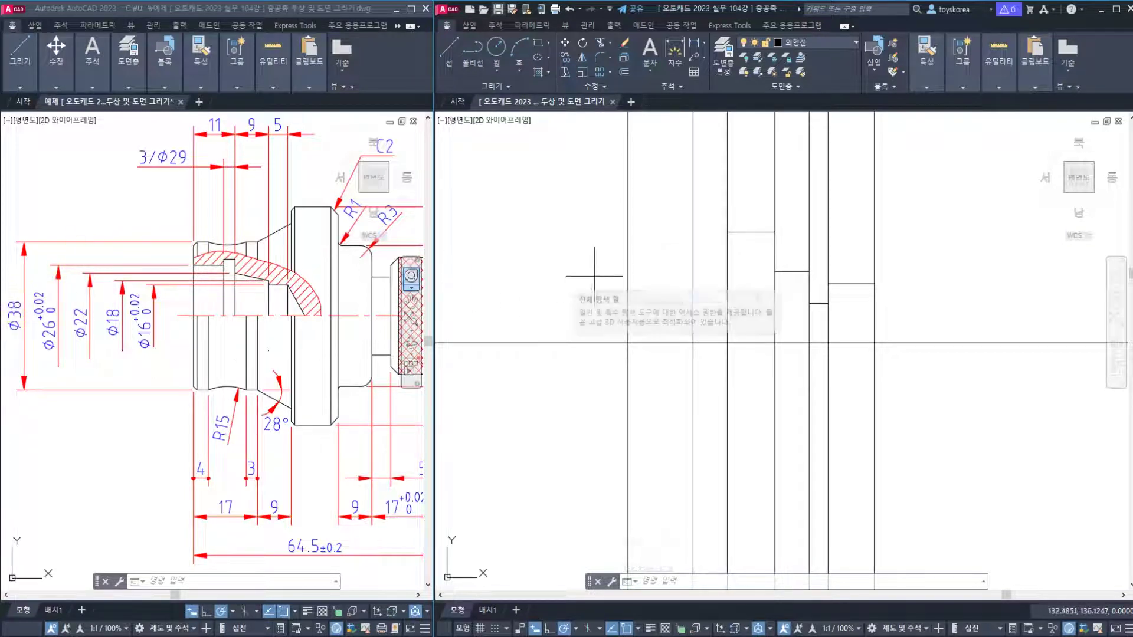
pyautogui.click(560, 292)
pyautogui.click(565, 305)
pyautogui.write('o')
pyautogui.press('Return')
pyautogui.write('38')
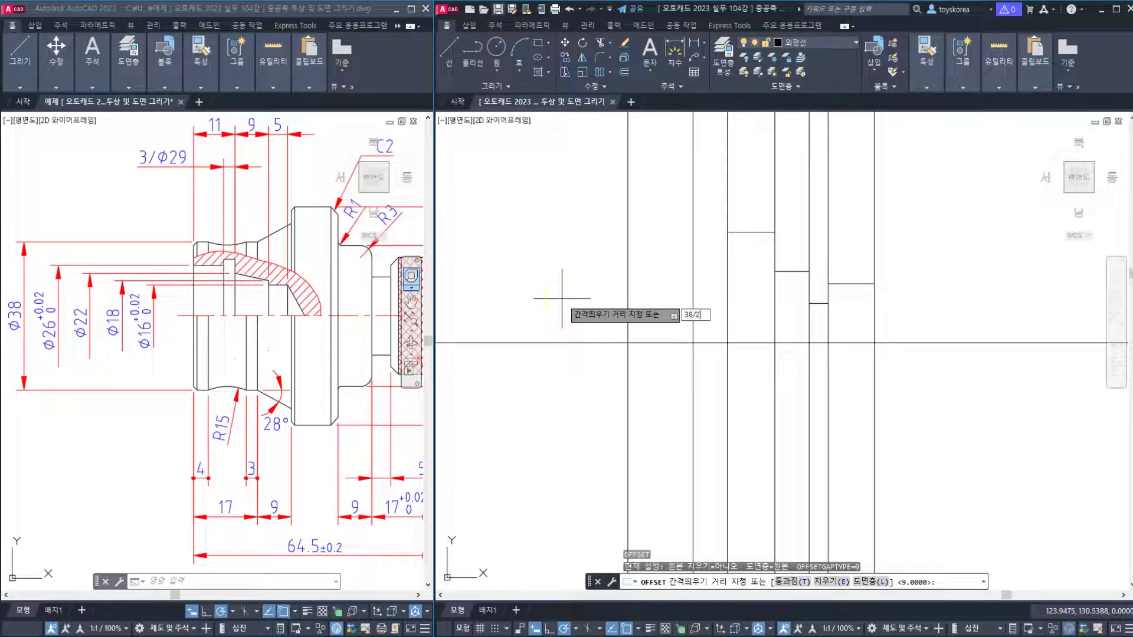
pyautogui.write('/2')
pyautogui.press('Return')
pyautogui.click(576, 343)
pyautogui.click(583, 313)
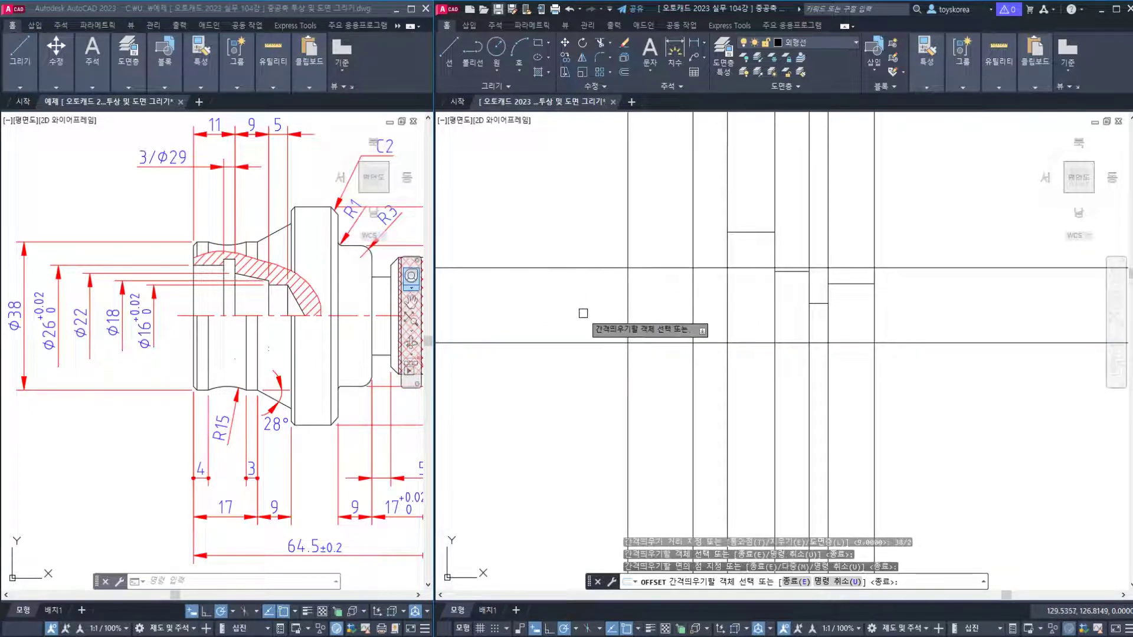
pyautogui.press('Return')
# Trim the Ø38 upper edge line on both sides, using the 17 mm section's two vertical lines as cutting edges.
pyautogui.write('tr')
pyautogui.press('Return')
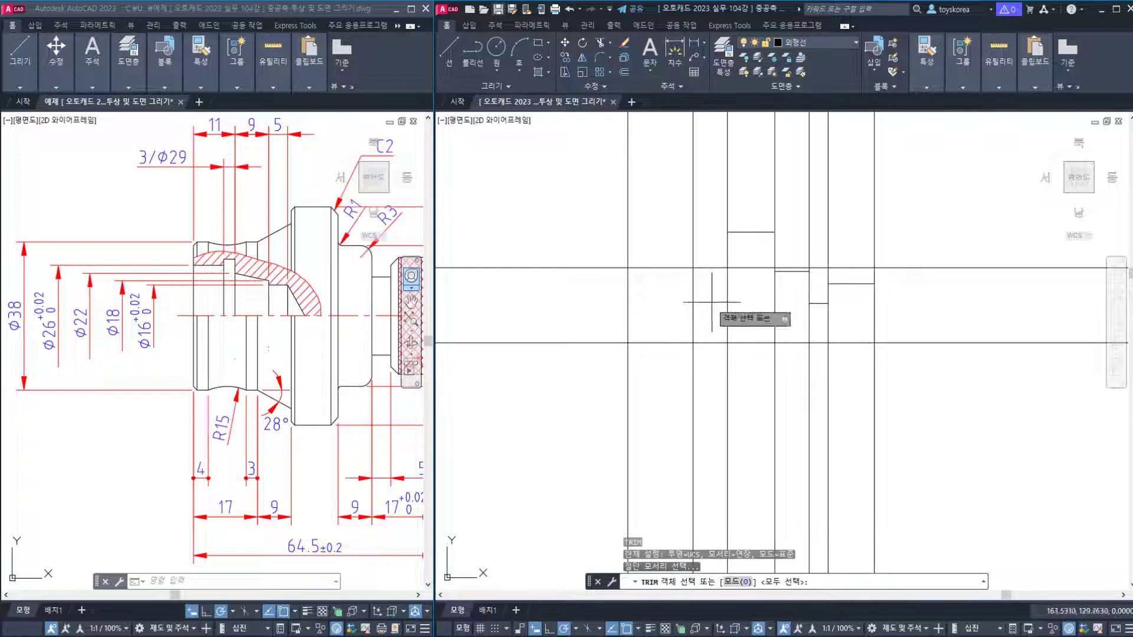
pyautogui.click(712, 302)
pyautogui.click(579, 277)
pyautogui.press('Return')
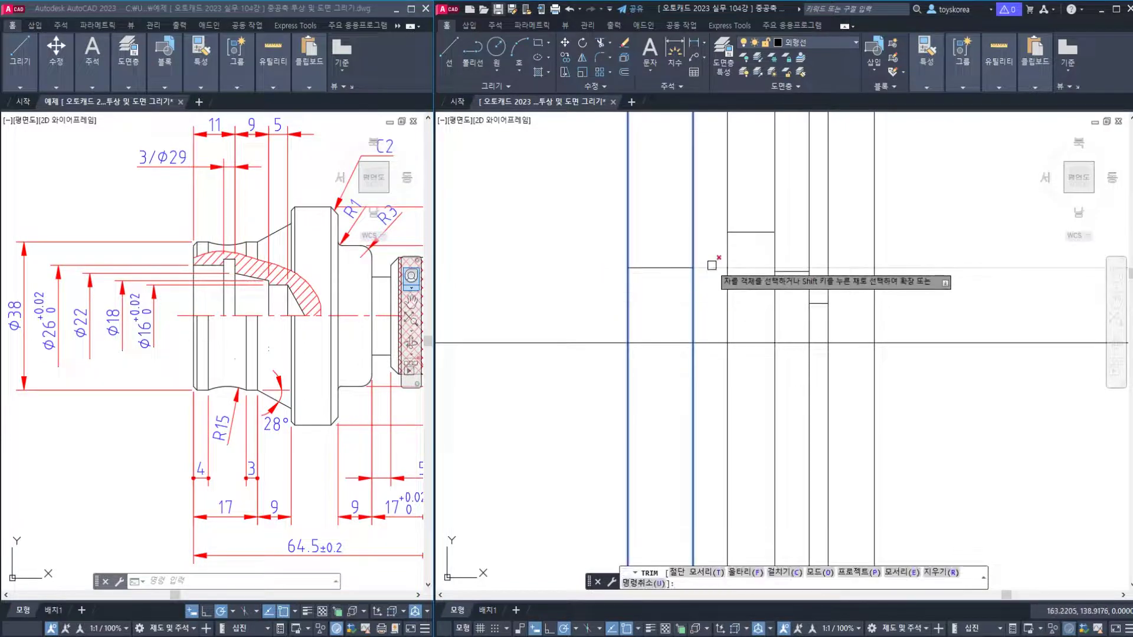
pyautogui.press('Escape')
# Examine the trimmed Ø38 upper edge by selecting it and comparing it with the left end of the example.
pyautogui.click(651, 267)
pyautogui.click(314, 258)
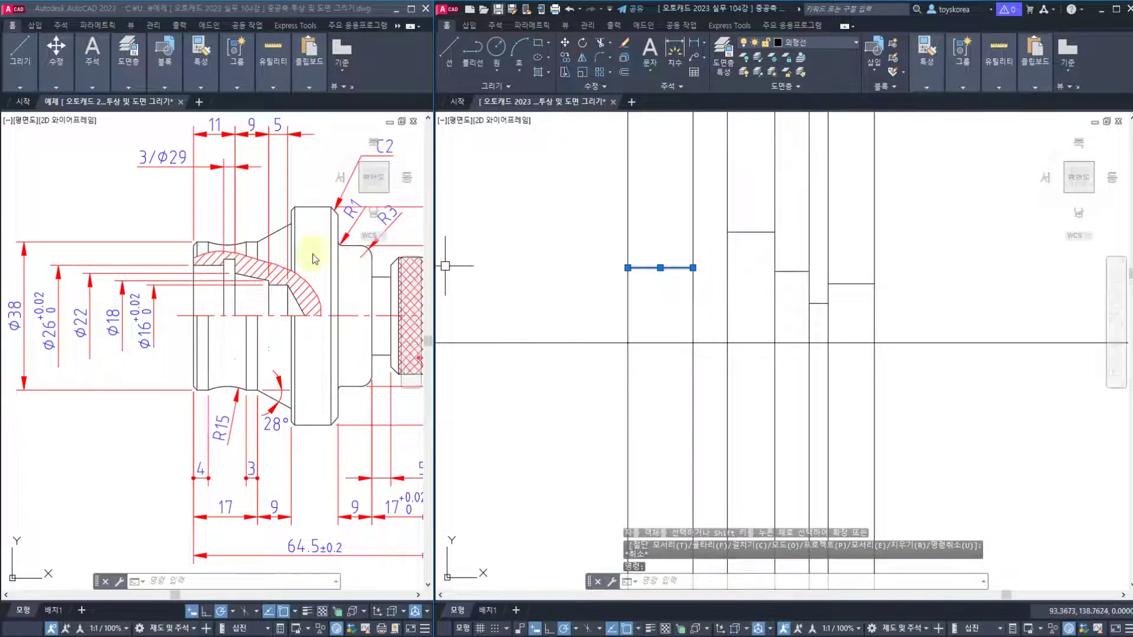
pyautogui.click(173, 222)
pyautogui.click(173, 224)
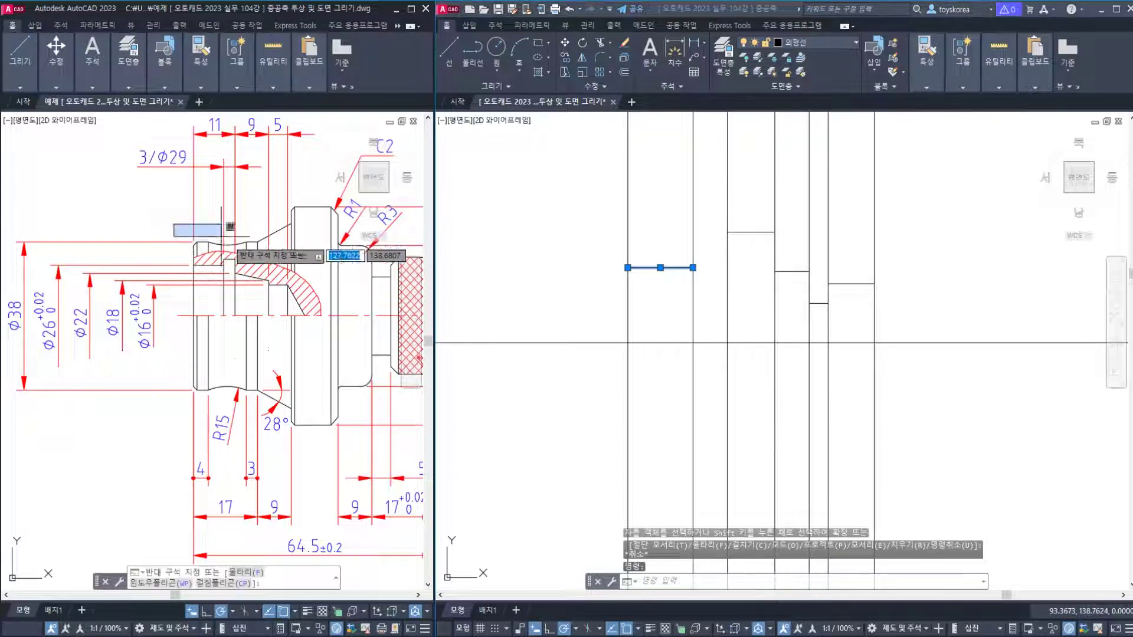
pyautogui.press('Escape')
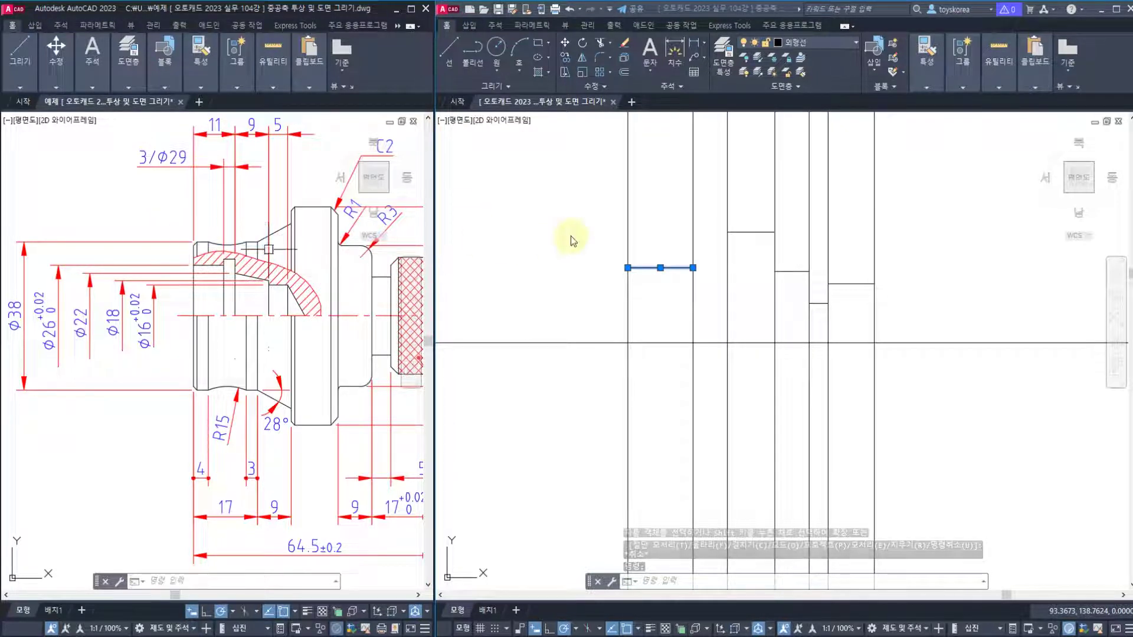
pyautogui.click(564, 228)
pyautogui.press('Escape')
pyautogui.click(672, 268)
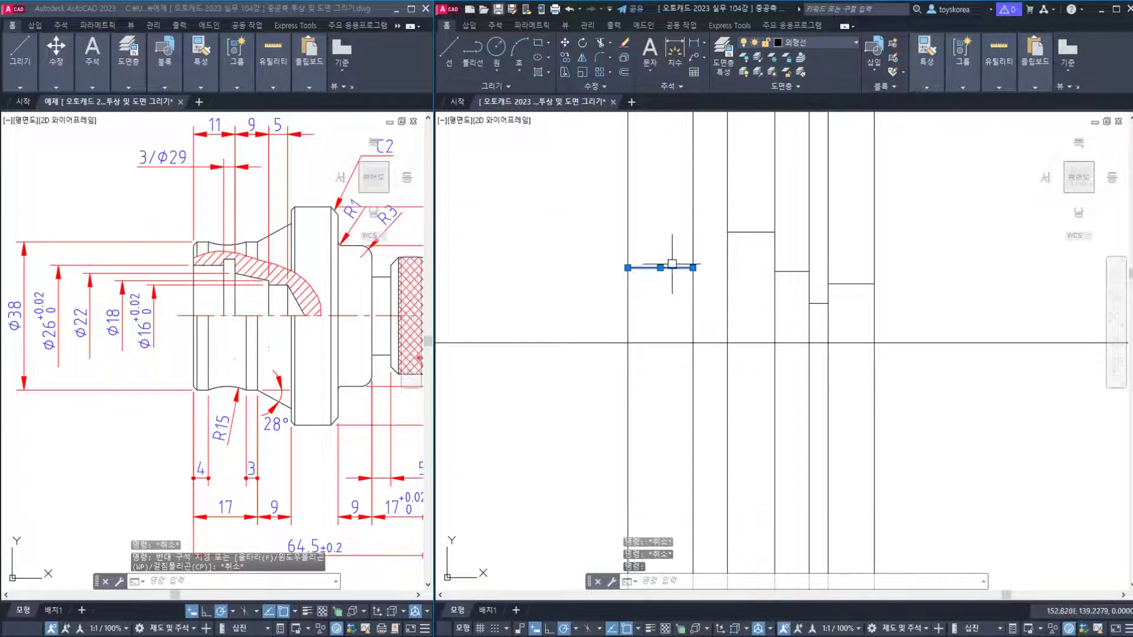
pyautogui.press('Escape')
# Examine the 28° taper between the Ø38 section and the flange in the example and where it mirrors above the centre line.
pyautogui.click(258, 245)
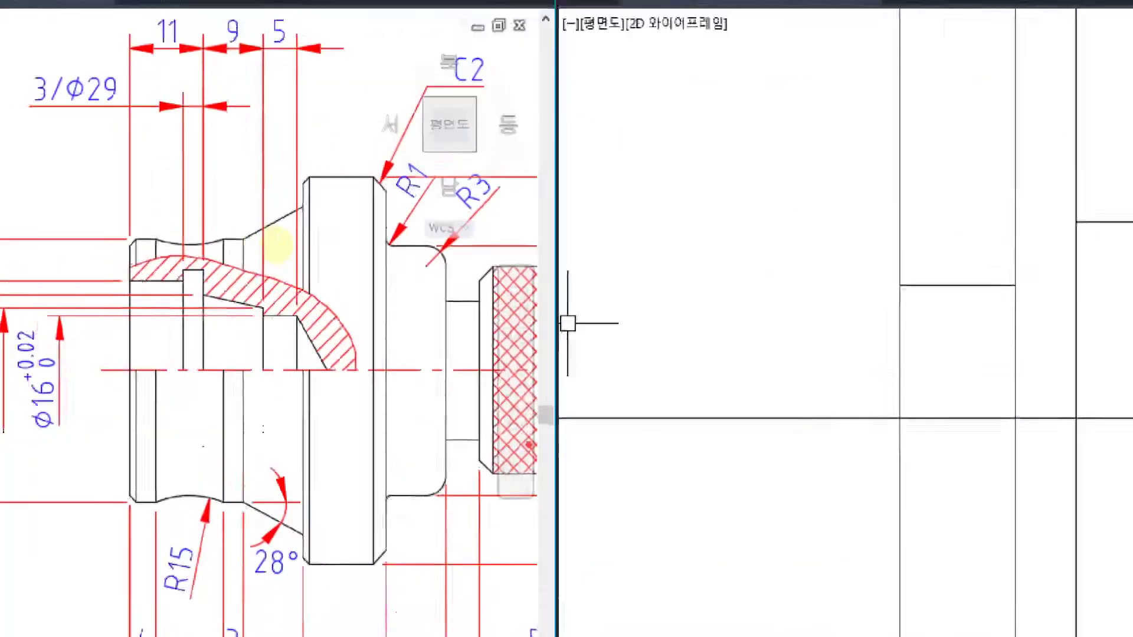
pyautogui.moveTo(287, 618)
pyautogui.mouseDown()
pyautogui.moveTo(256, 625)
pyautogui.moveTo(329, 495)
pyautogui.moveTo(276, 608)
pyautogui.mouseUp()
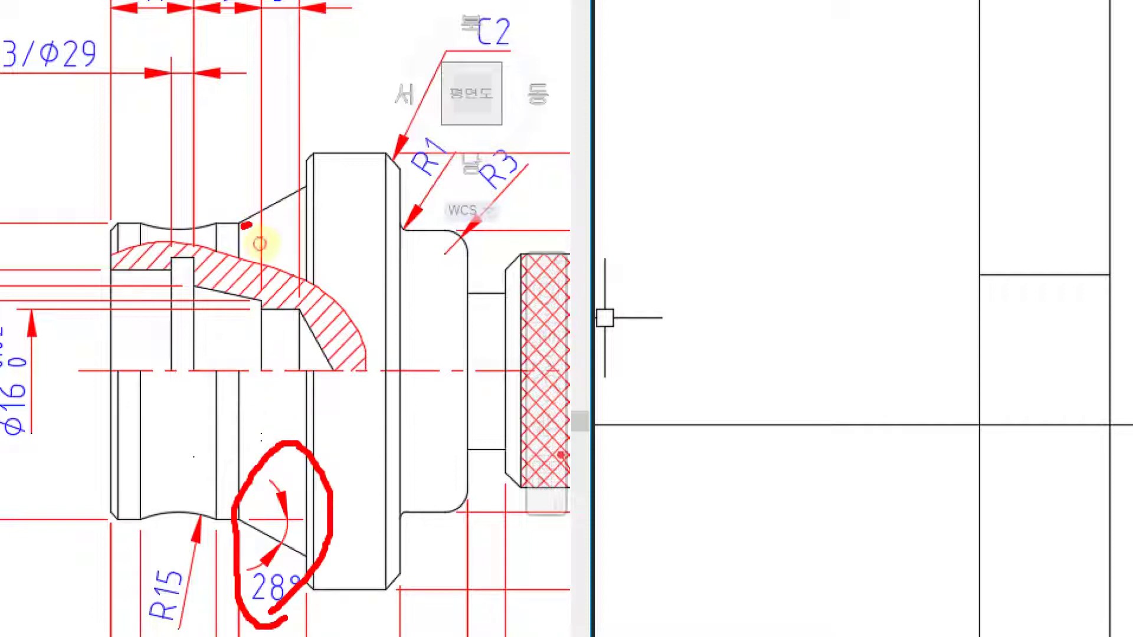
pyautogui.moveTo(260, 243); pyautogui.dragTo(298, 243)
pyautogui.moveTo(247, 166); pyautogui.dragTo(285, 227)
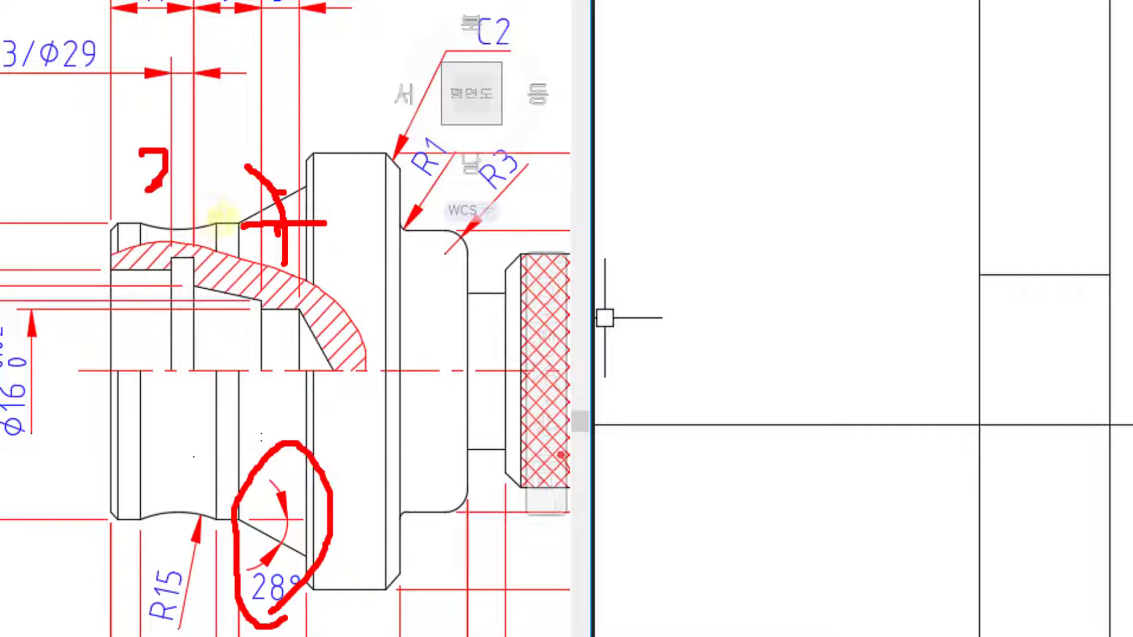
pyautogui.moveTo(149, 189); pyautogui.dragTo(175, 178)
pyautogui.moveTo(236, 131)
pyautogui.mouseDown()
pyautogui.moveTo(201, 111)
pyautogui.moveTo(180, 183)
pyautogui.mouseUp()
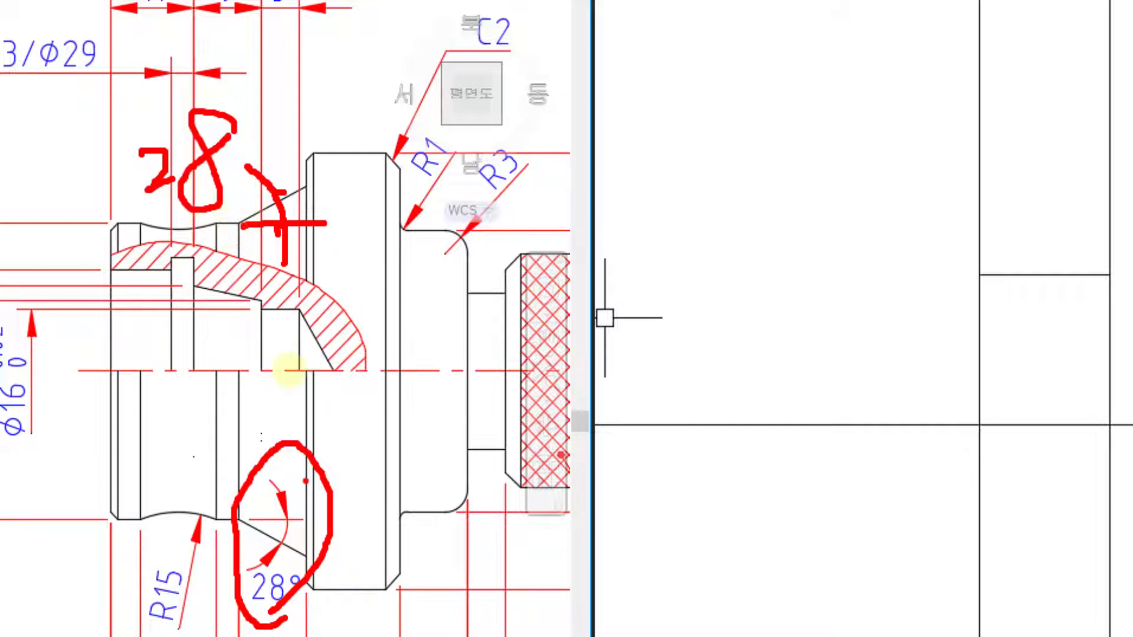
# Draw a construction line at 28° through the right end of the Ø38 upper edge.
pyautogui.press('Escape')
pyautogui.click(600, 246)
pyautogui.press('Escape')
pyautogui.press('Escape')
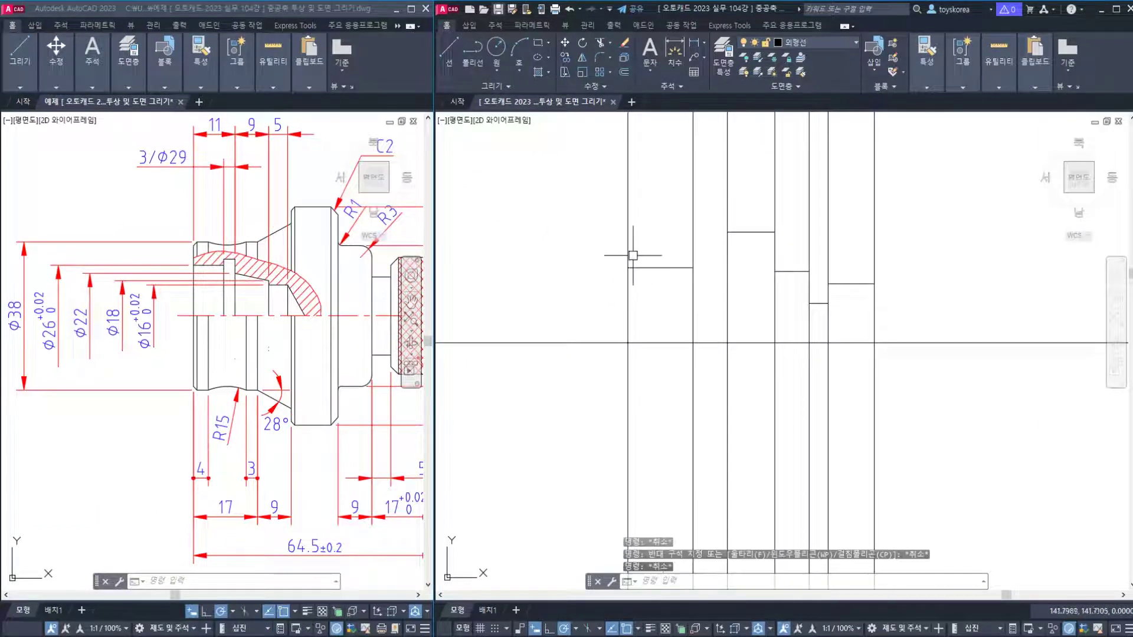
pyautogui.scroll(4, 632, 255)
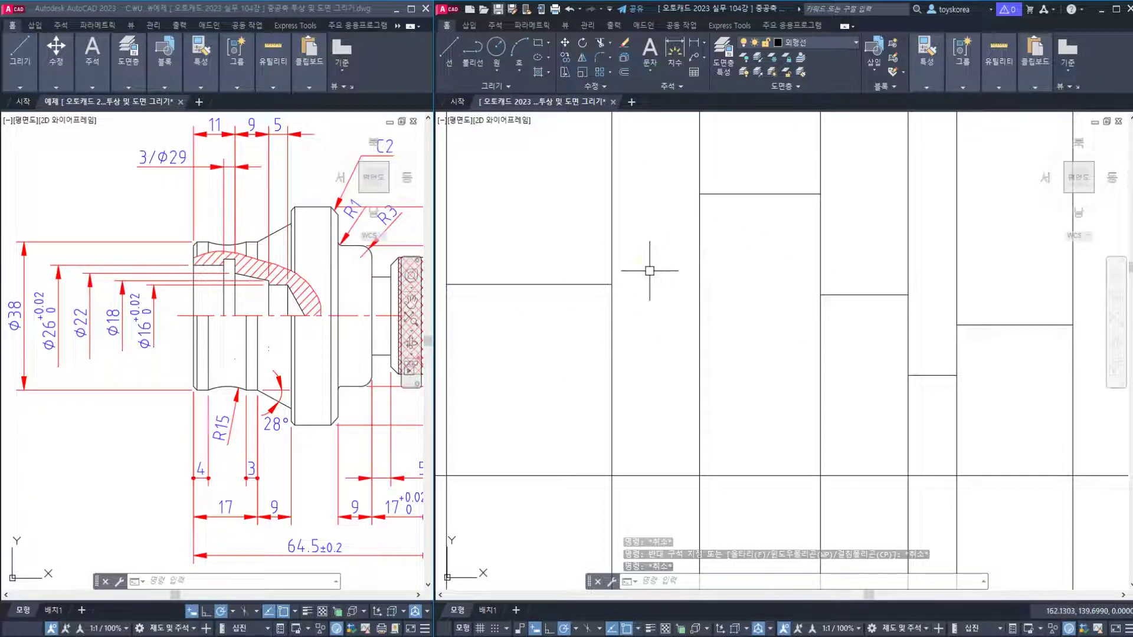
pyautogui.write('XL')
pyautogui.press('Return')
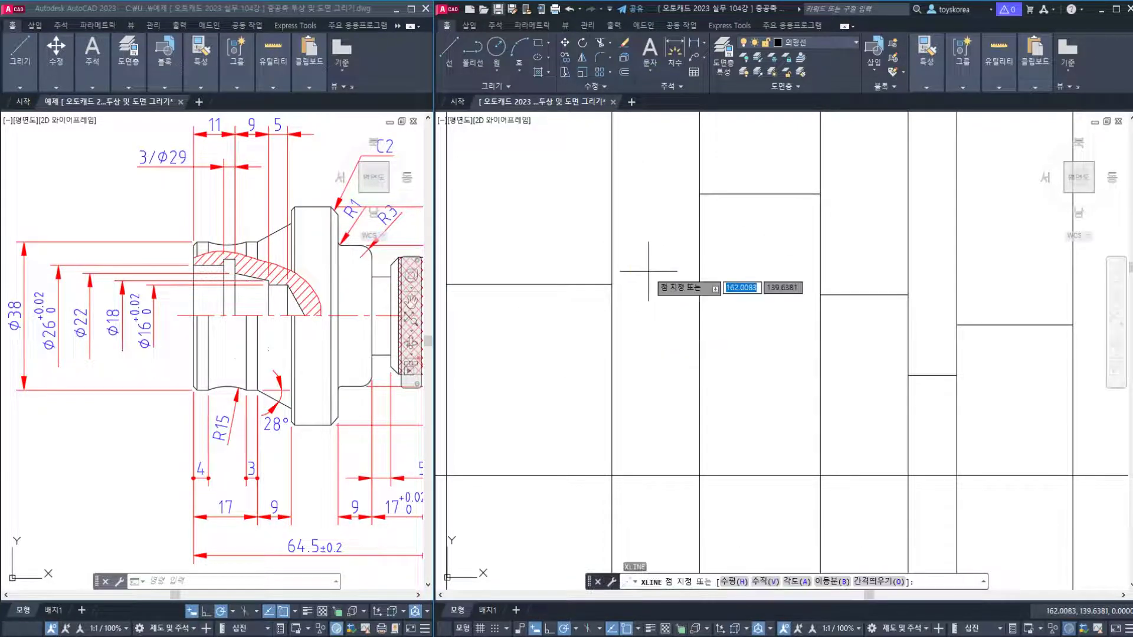
pyautogui.write('a')
pyautogui.press('Return')
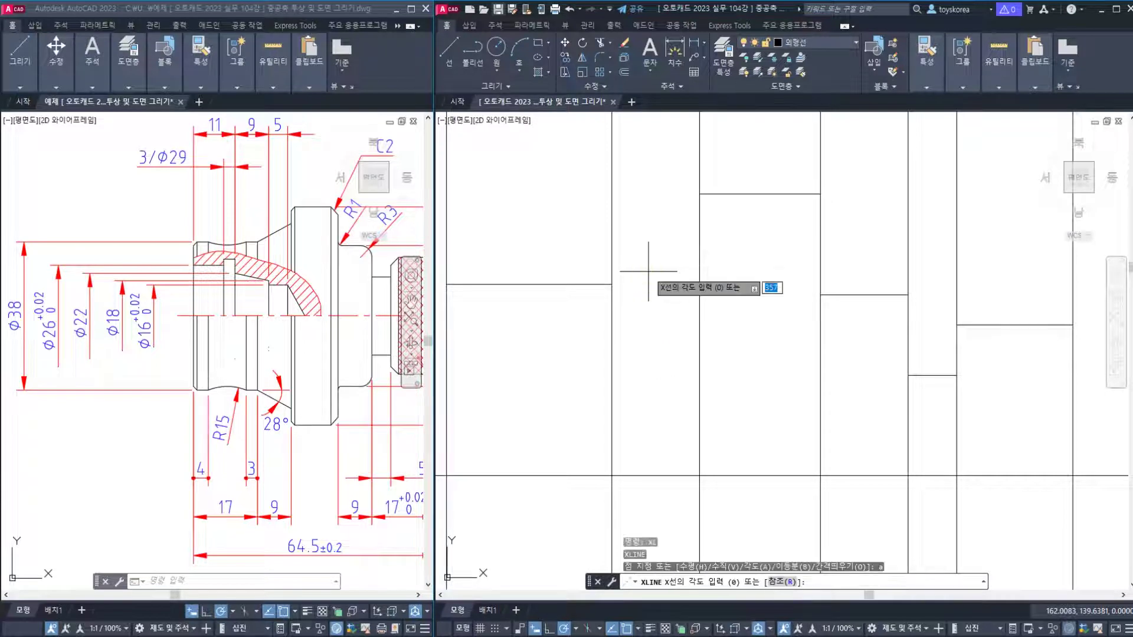
pyautogui.press('Return')
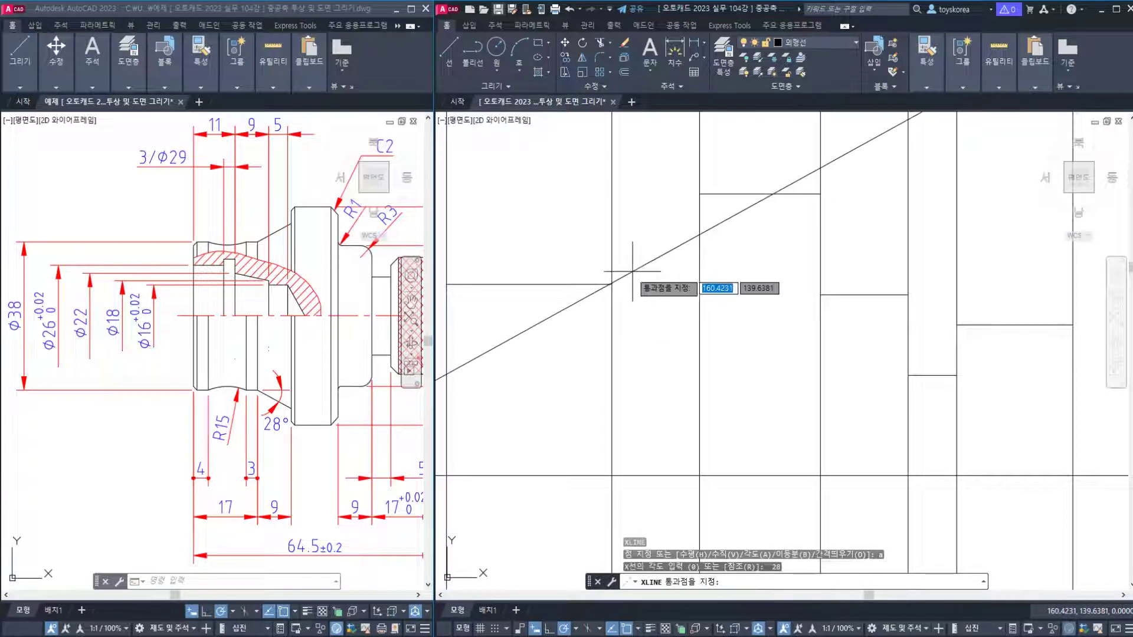
pyautogui.click(612, 285)
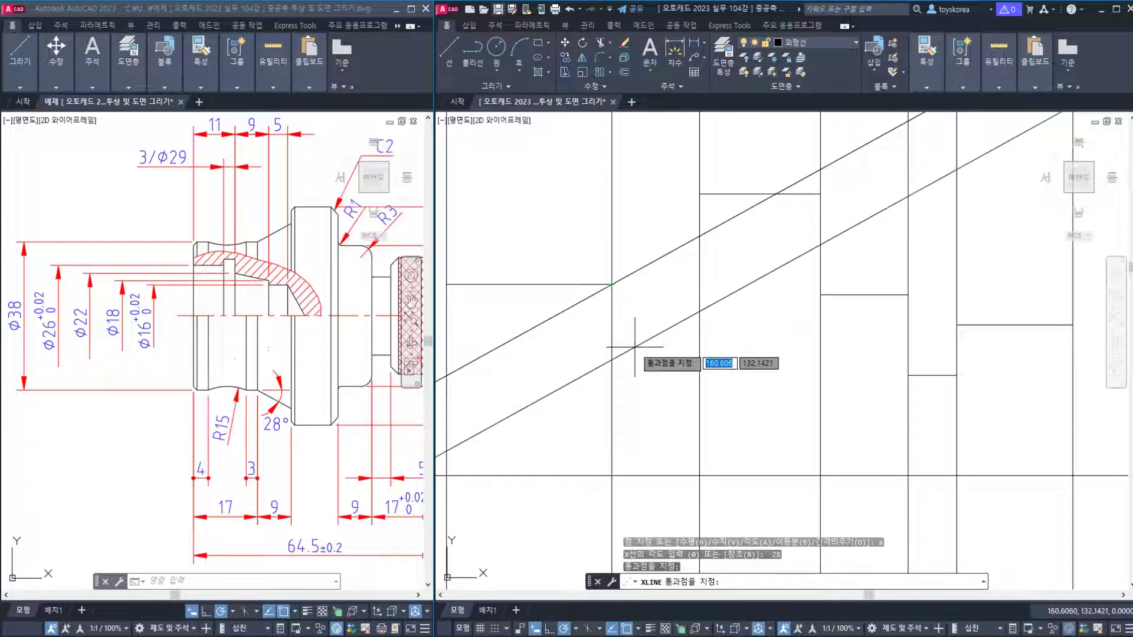
pyautogui.press('Escape')
# Try to add an angular dimension between the Ø38 upper edge and the sloped construction line.
pyautogui.moveTo(688, 304); pyautogui.dragTo(715, 303, button='middle')
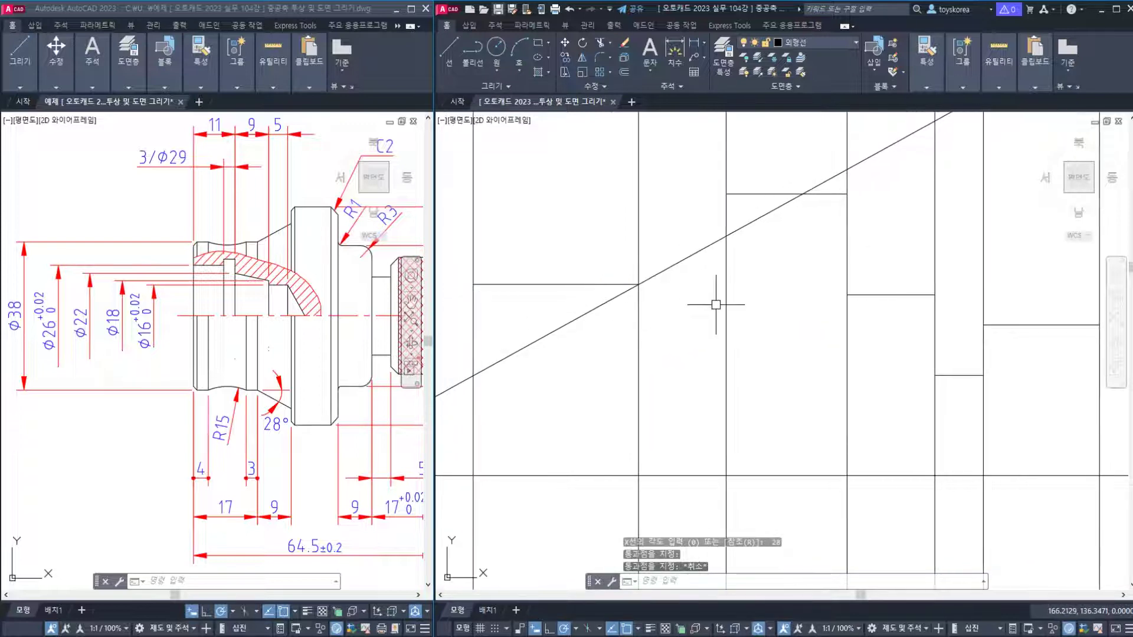
pyautogui.moveTo(598, 309); pyautogui.dragTo(639, 316, button='middle')
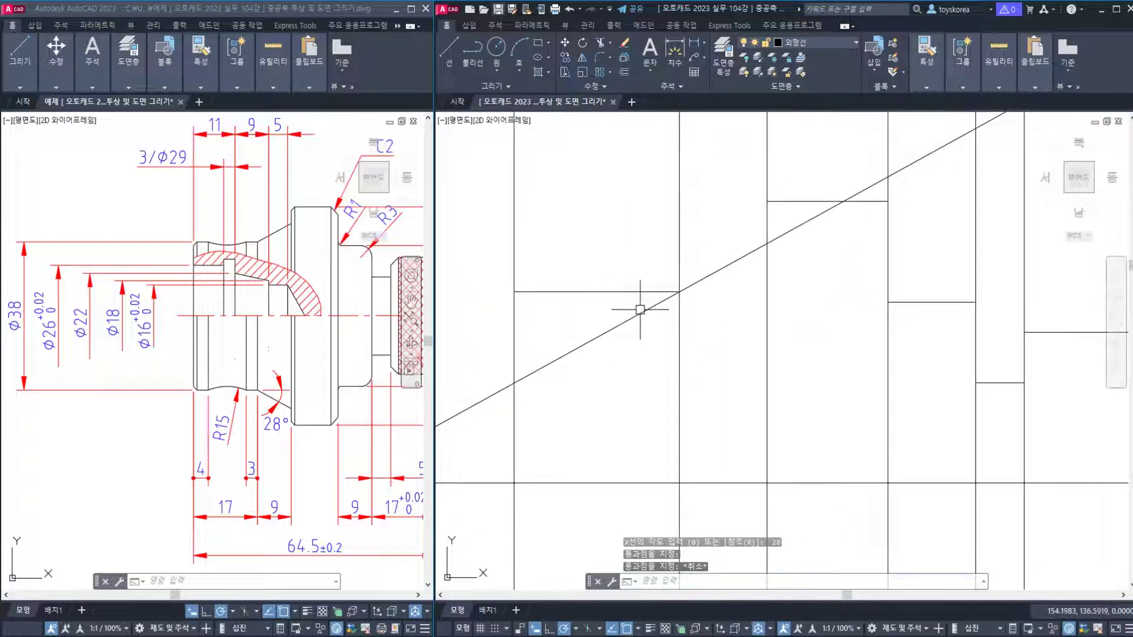
pyautogui.click(646, 308)
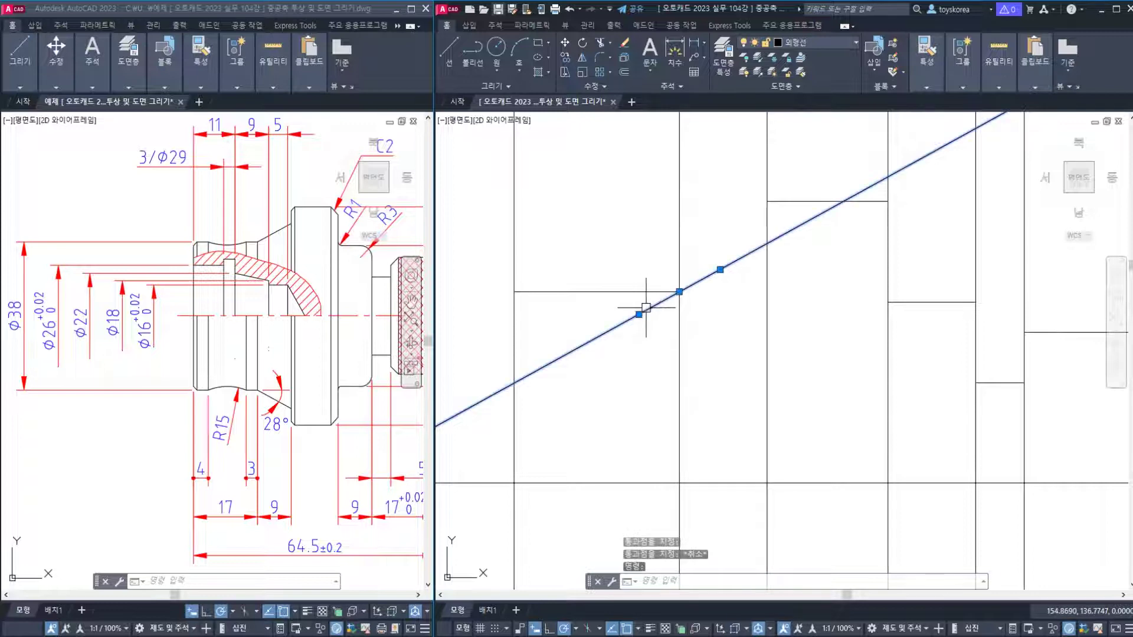
pyautogui.press('Escape')
pyautogui.click(640, 292)
pyautogui.press('Escape')
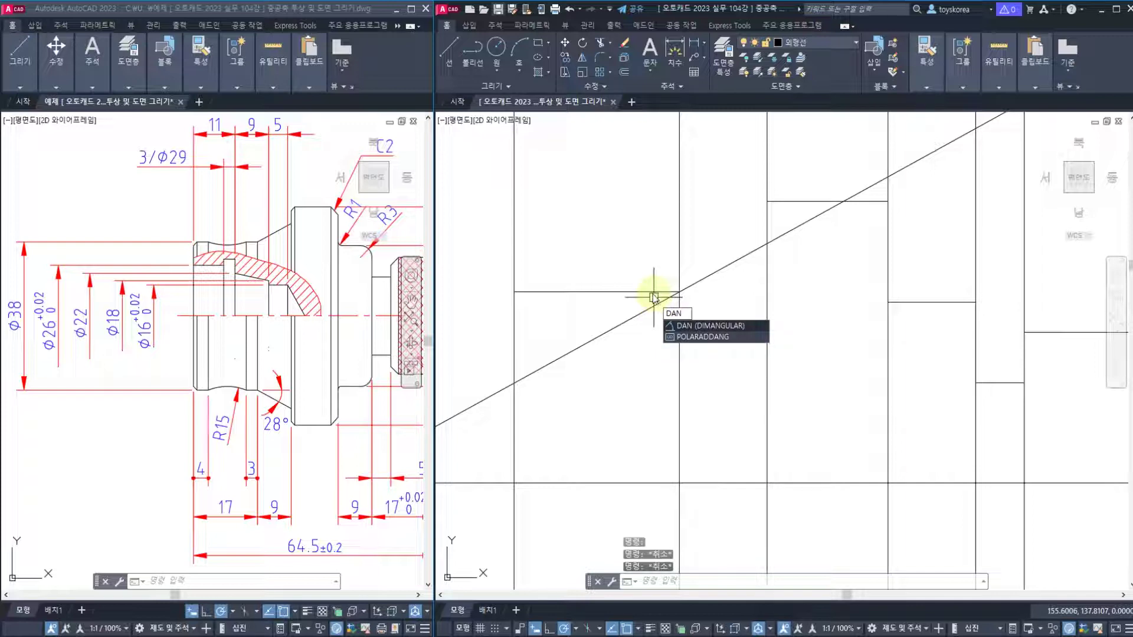
pyautogui.press('Return')
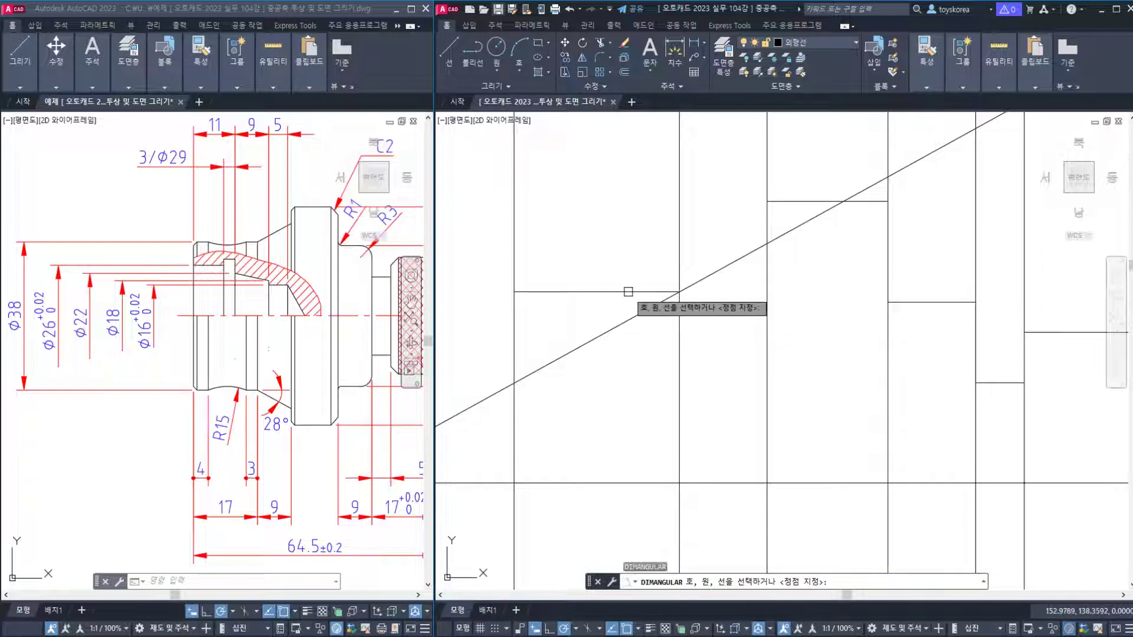
pyautogui.click(628, 292)
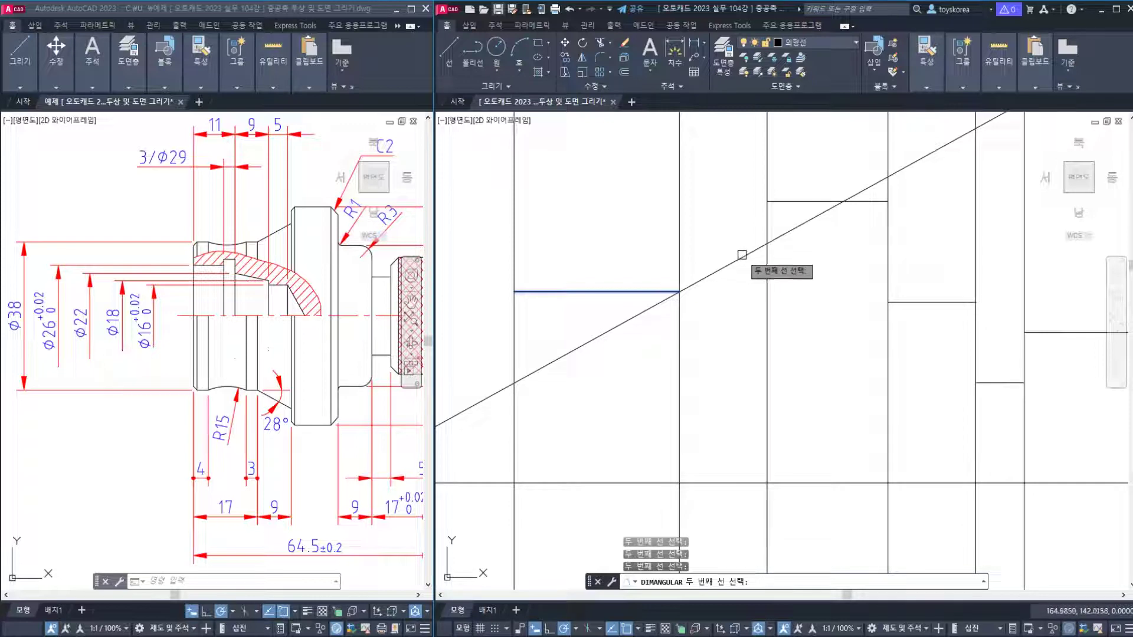
pyautogui.press('Escape')
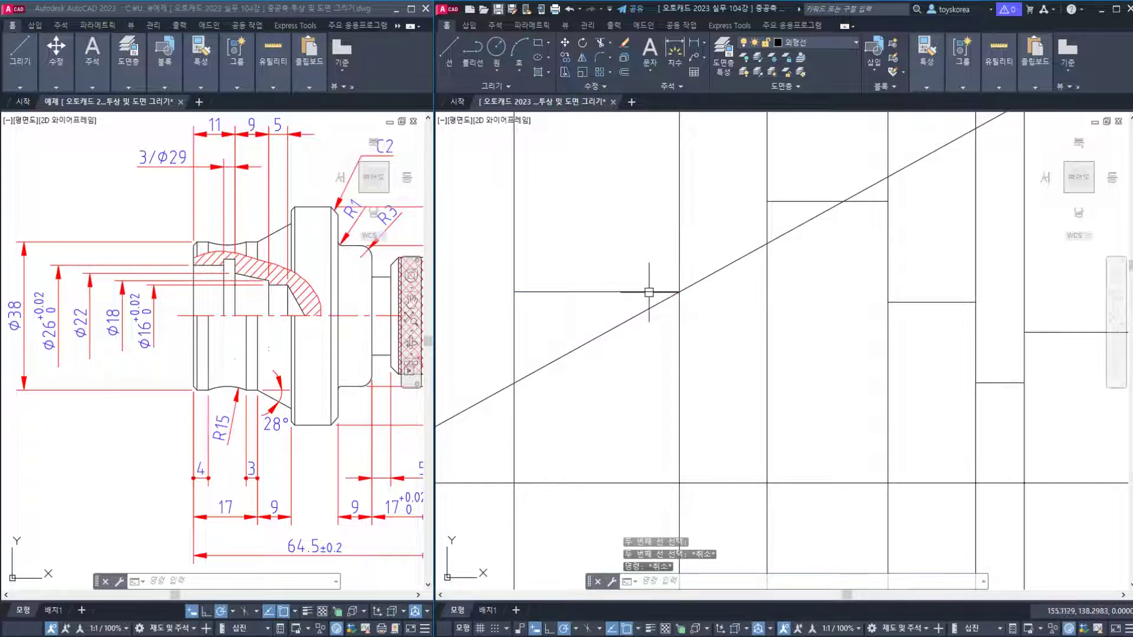
pyautogui.click(730, 265)
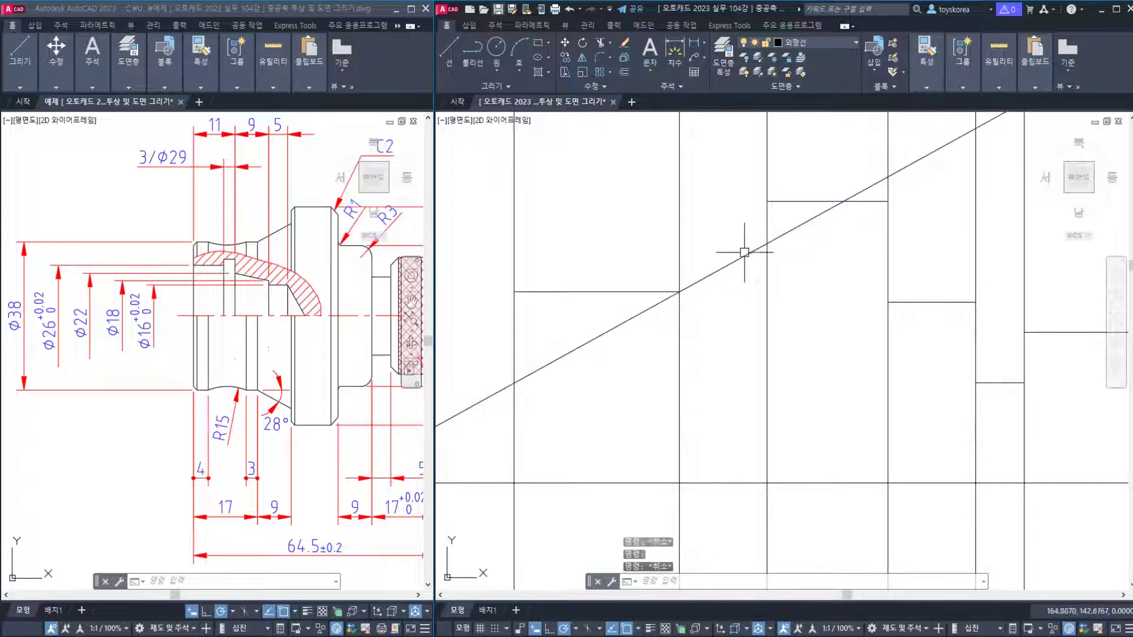
pyautogui.press('Escape')
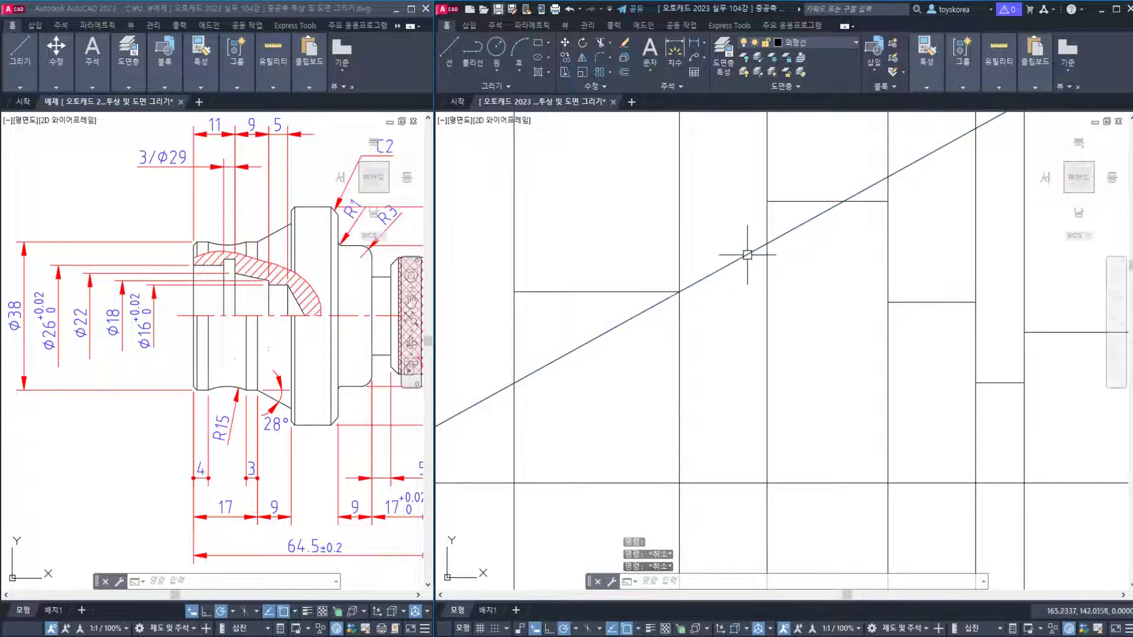
pyautogui.click(746, 259)
pyautogui.press('Escape')
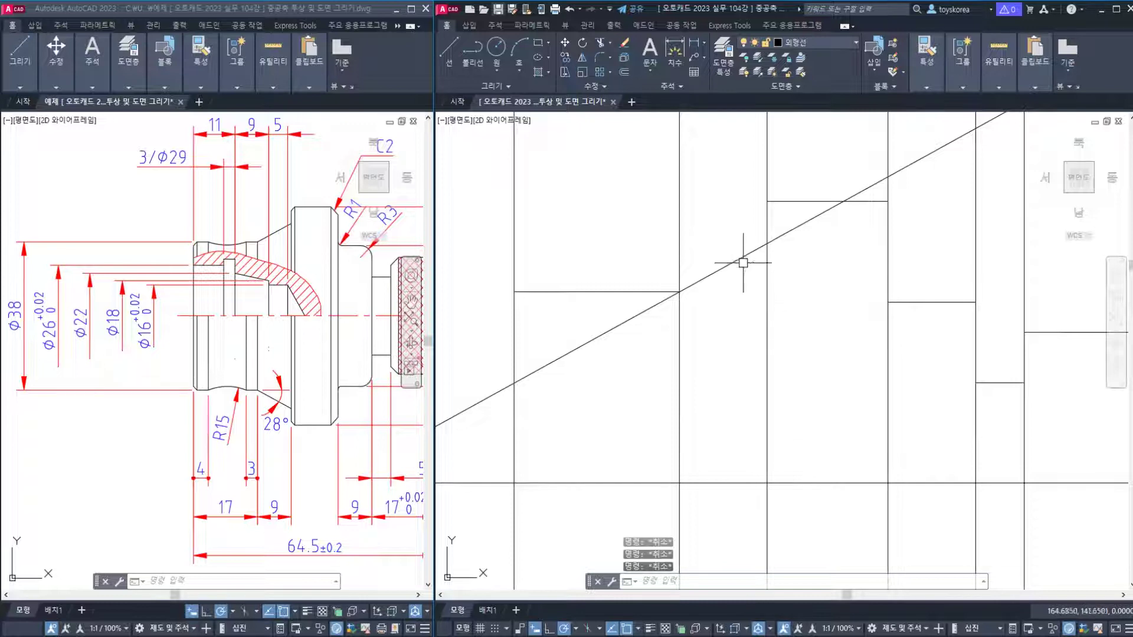
# Trim the sloped construction line on both sides, using the two vertical lines bounding the 9 mm taper section as cutting edges.
pyautogui.write('tr')
pyautogui.press('Return')
pyautogui.click(791, 320)
pyautogui.click(662, 349)
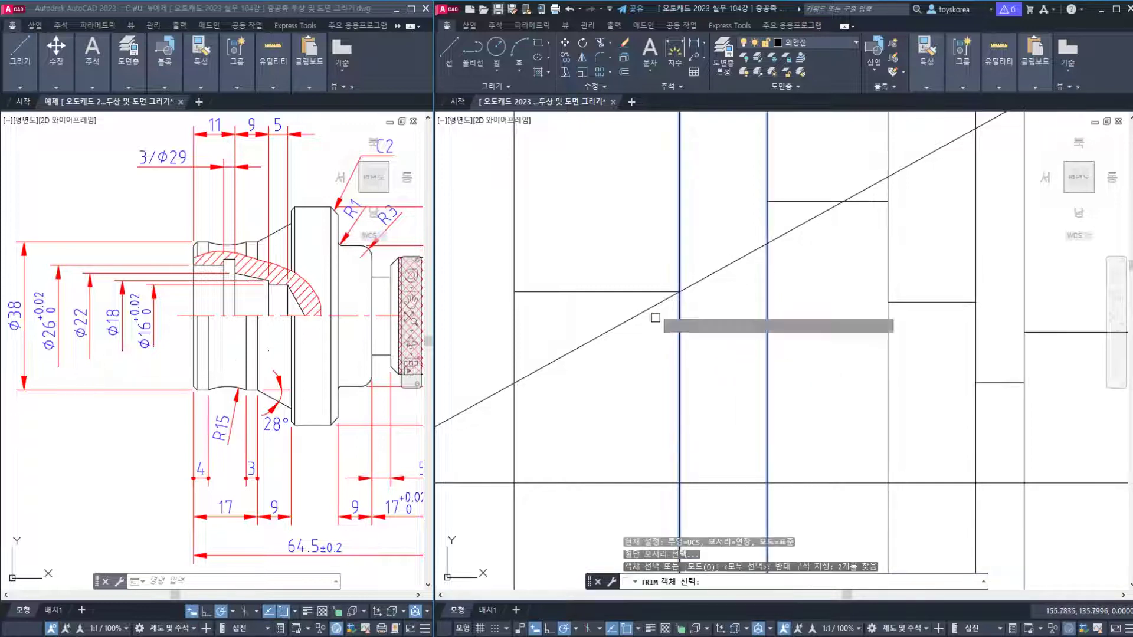
pyautogui.press('Return')
pyautogui.click(655, 308)
pyautogui.click(788, 232)
pyautogui.press('Escape')
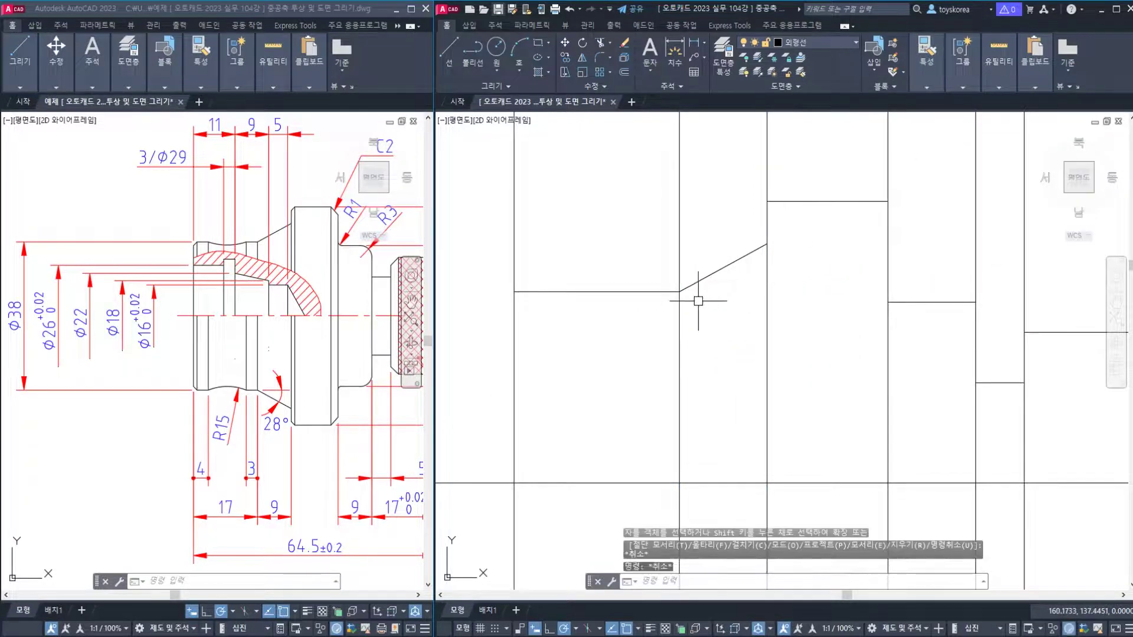
# Check the taper with an angular dimension between the Ø38 upper edge and the sloped line, and erase the dimension.
pyautogui.write('dan')
pyautogui.press('Return')
pyautogui.click(649, 291)
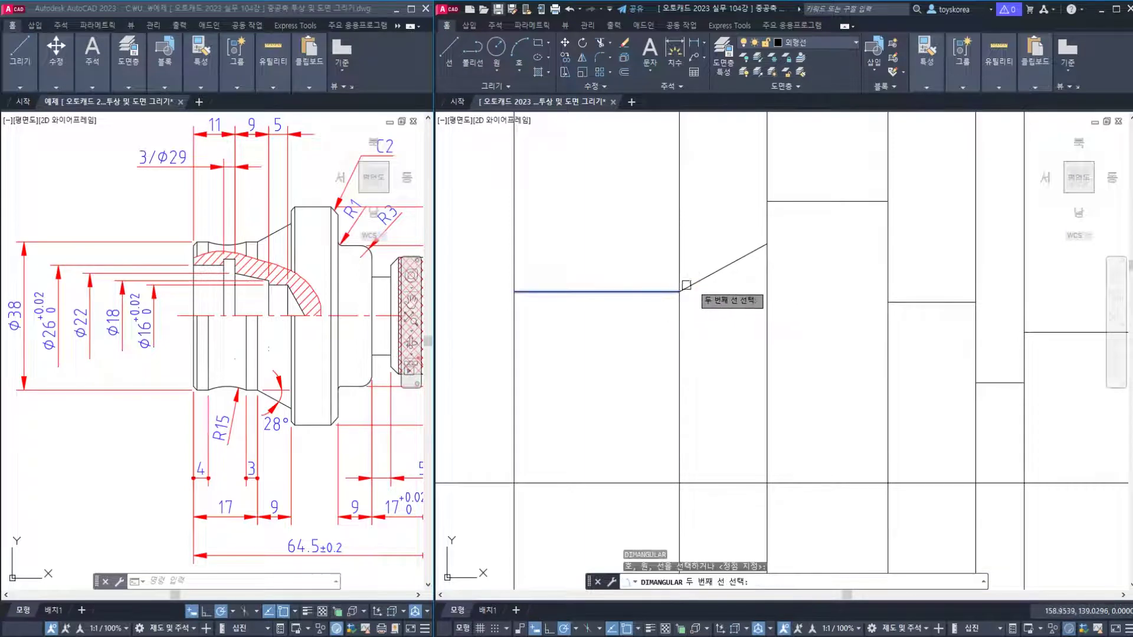
pyautogui.click(693, 284)
pyautogui.click(815, 247)
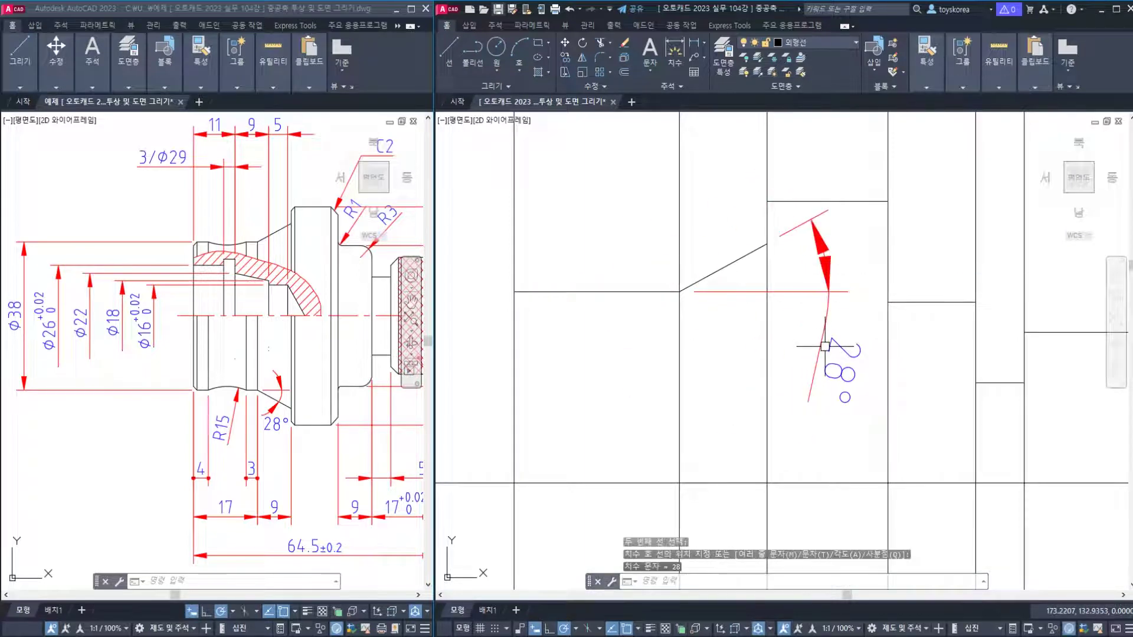
pyautogui.click(855, 310)
pyautogui.click(804, 271)
pyautogui.write('e')
pyautogui.press('Return')
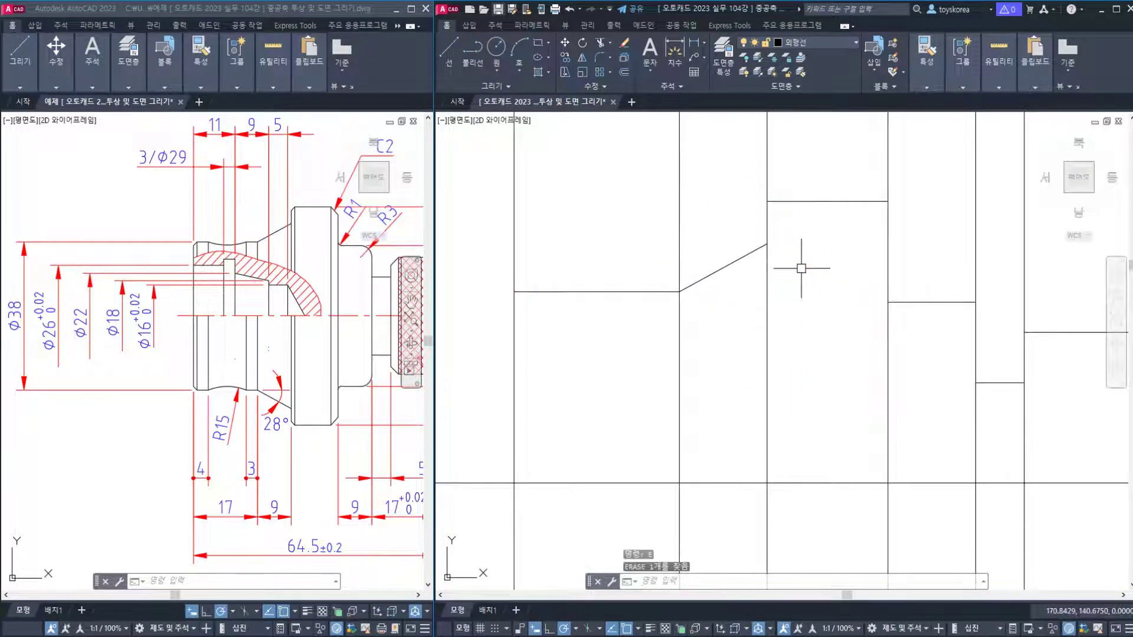
# Save the drawing and offset the leftmost vertical line 4 mm to the right.
pyautogui.scroll(-4, 768, 262)
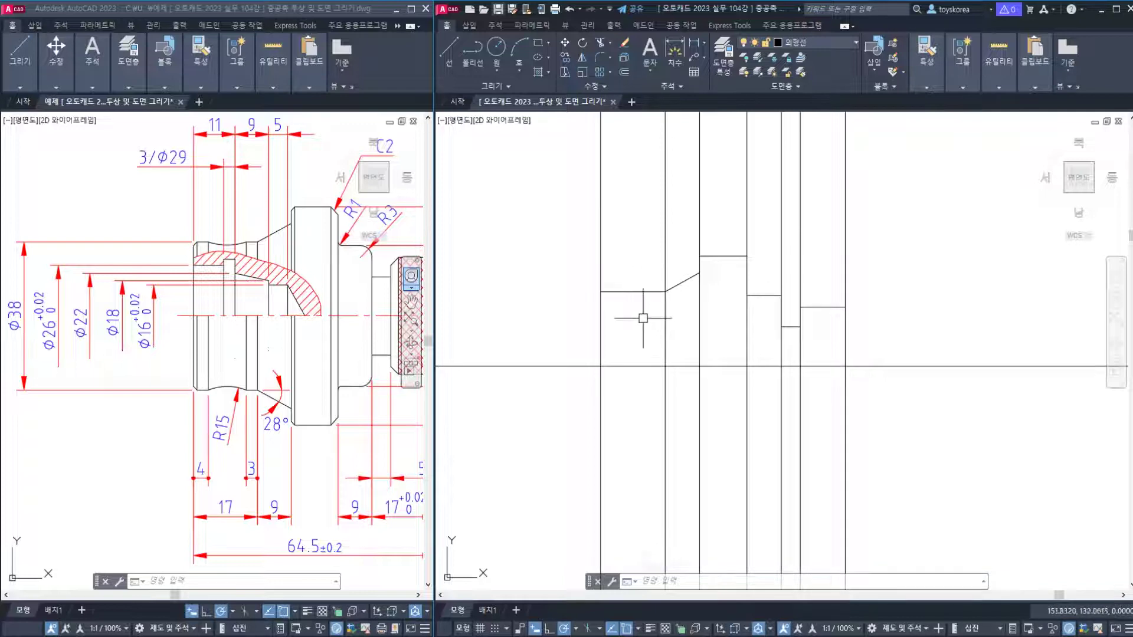
pyautogui.hotkey('ctrl', 's')
pyautogui.scroll(2, 645, 323)
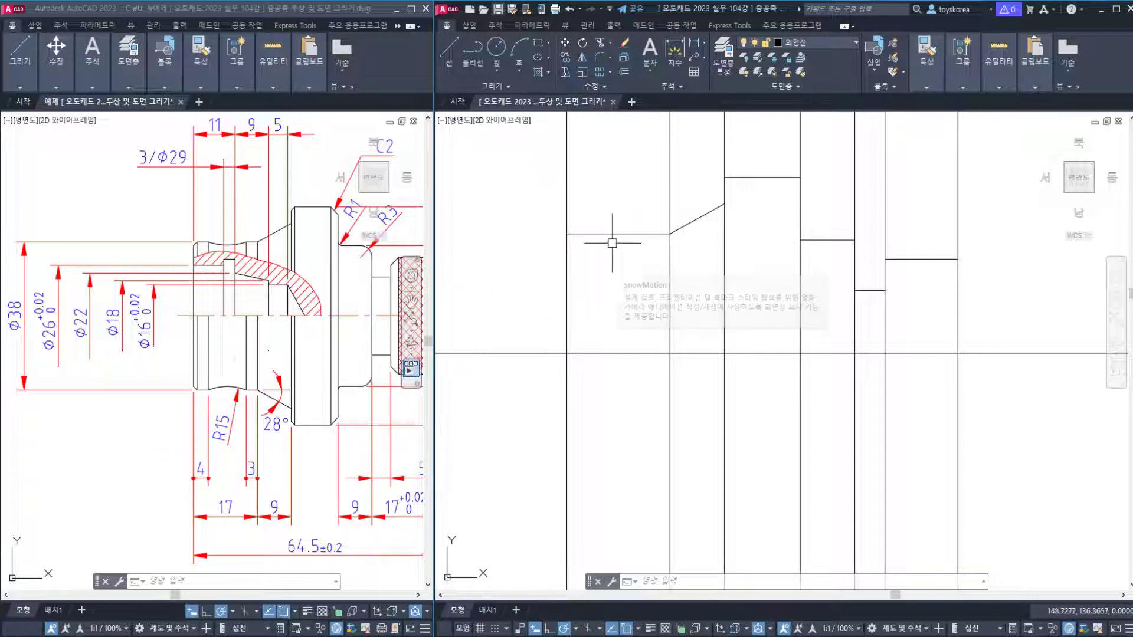
pyautogui.press('Return')
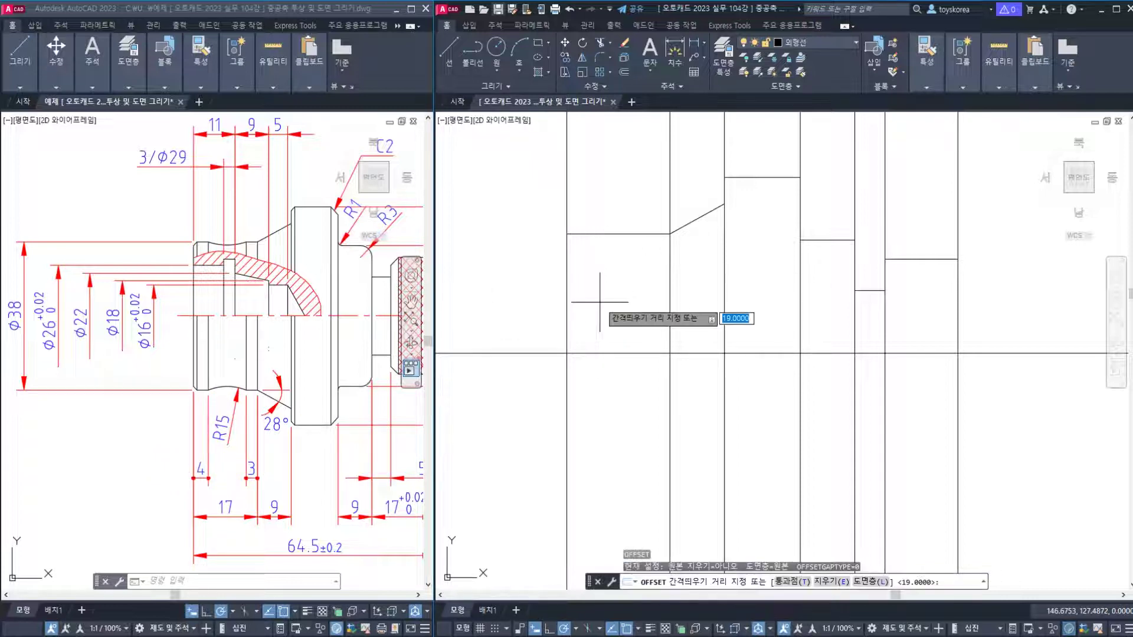
pyautogui.press('Return')
pyautogui.click(567, 280)
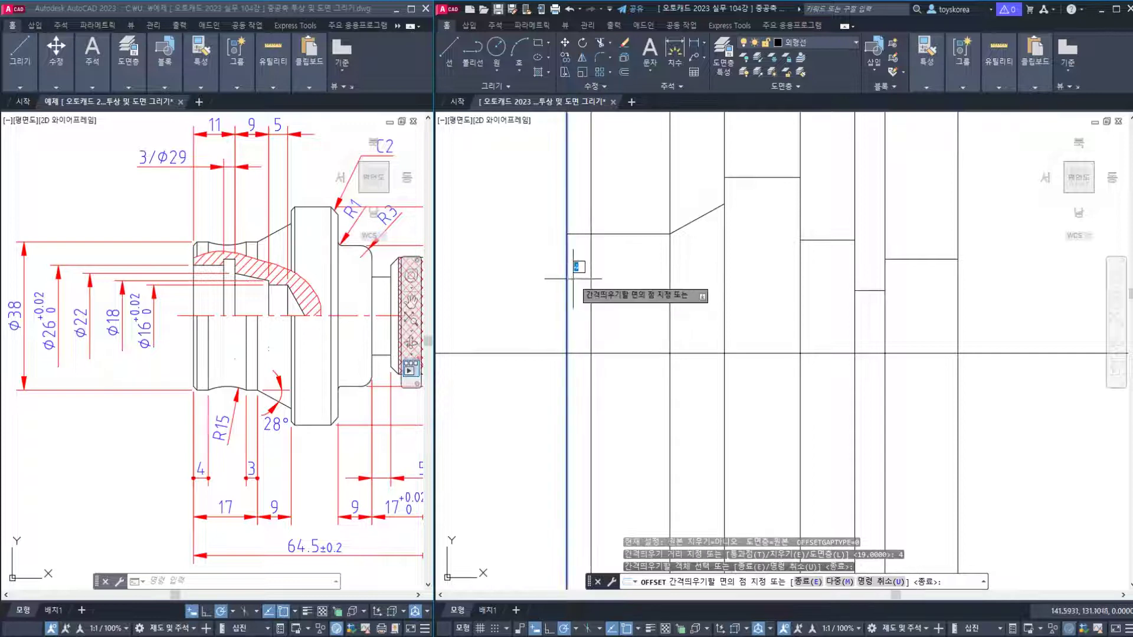
pyautogui.click(582, 283)
pyautogui.press('Return')
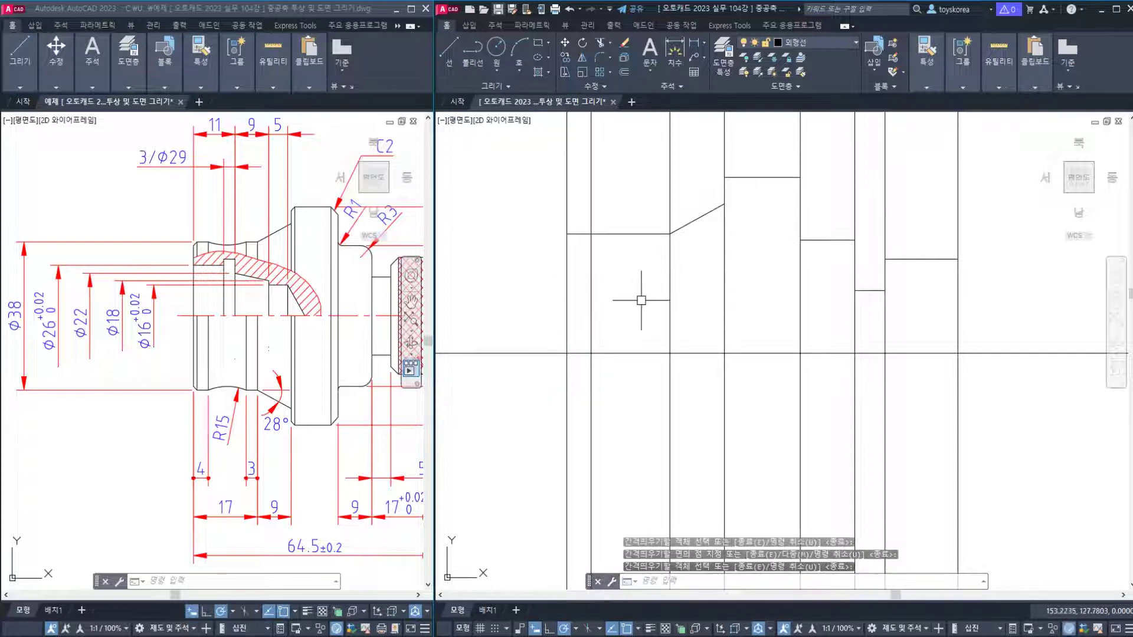
# Offset the vertical line at the right end of the Ø38 section 3 mm to the left.
pyautogui.press('Return')
pyautogui.write('3')
pyautogui.press('Return')
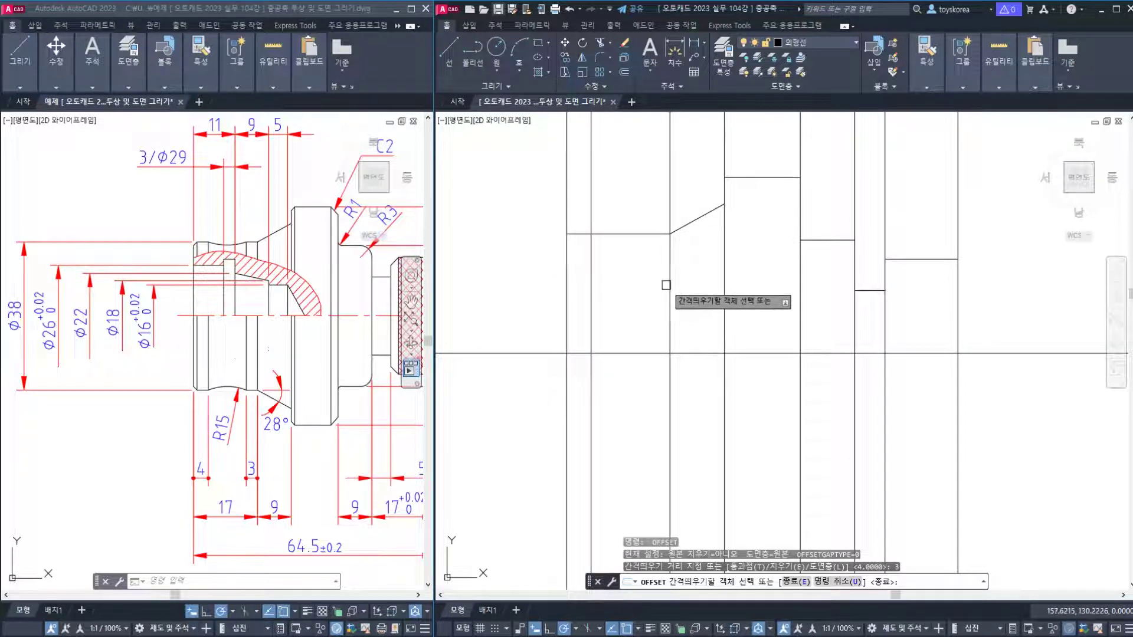
pyautogui.click(668, 285)
pyautogui.click(661, 285)
pyautogui.press('Escape')
# Compare the two vertical lines offset inside the Ø38 section with the matching groove boundary lines in the example.
pyautogui.click(651, 260)
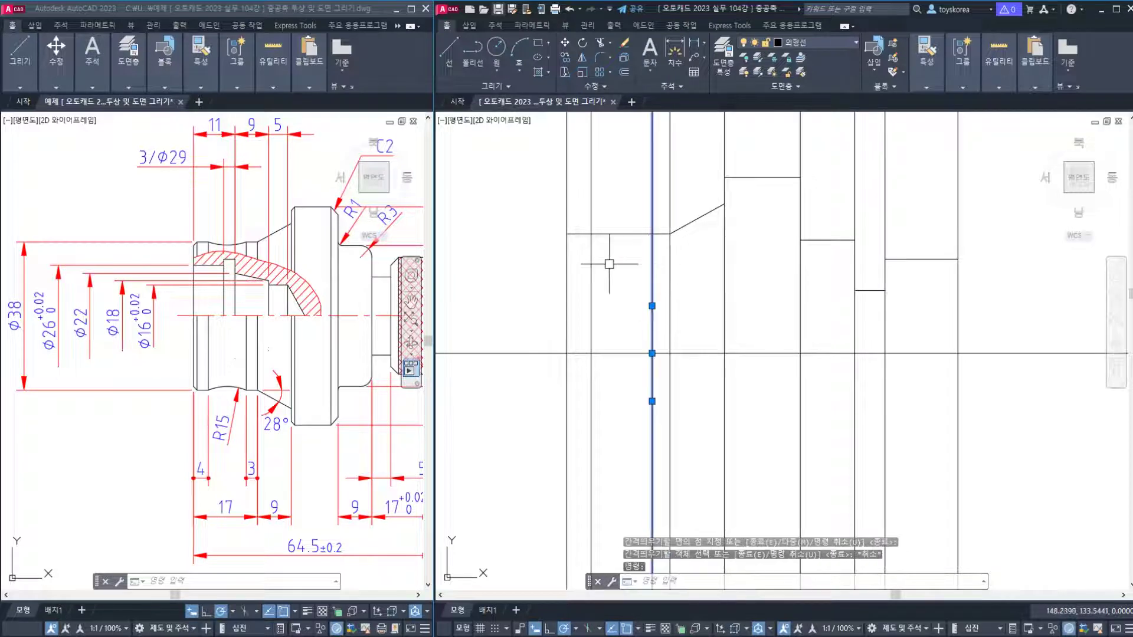
pyautogui.click(590, 263)
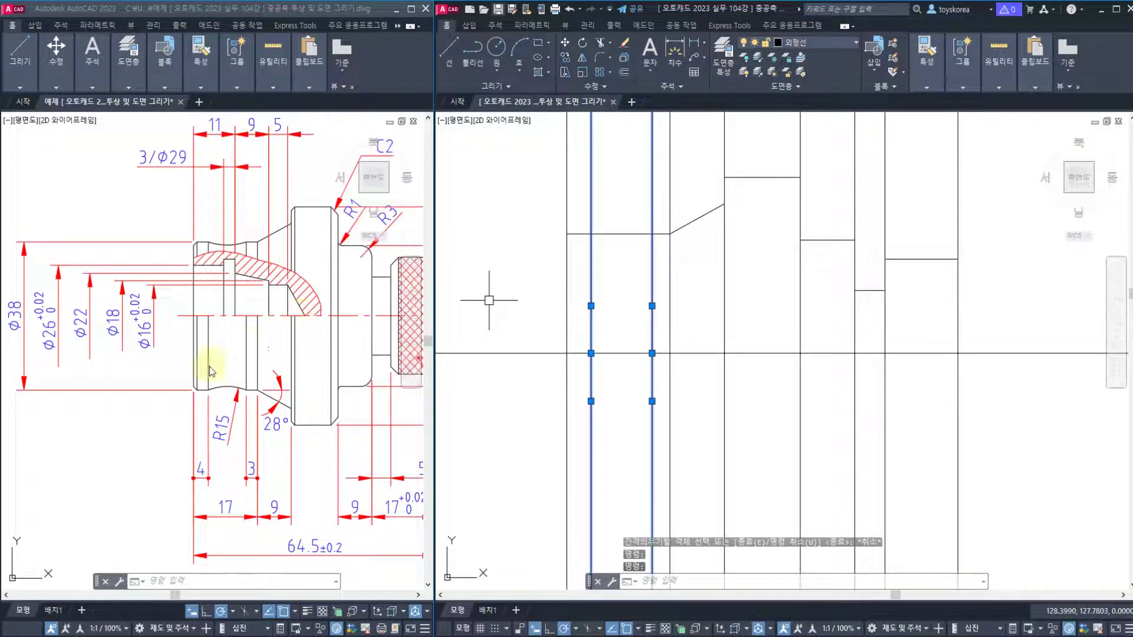
pyautogui.click(209, 348)
pyautogui.click(246, 351)
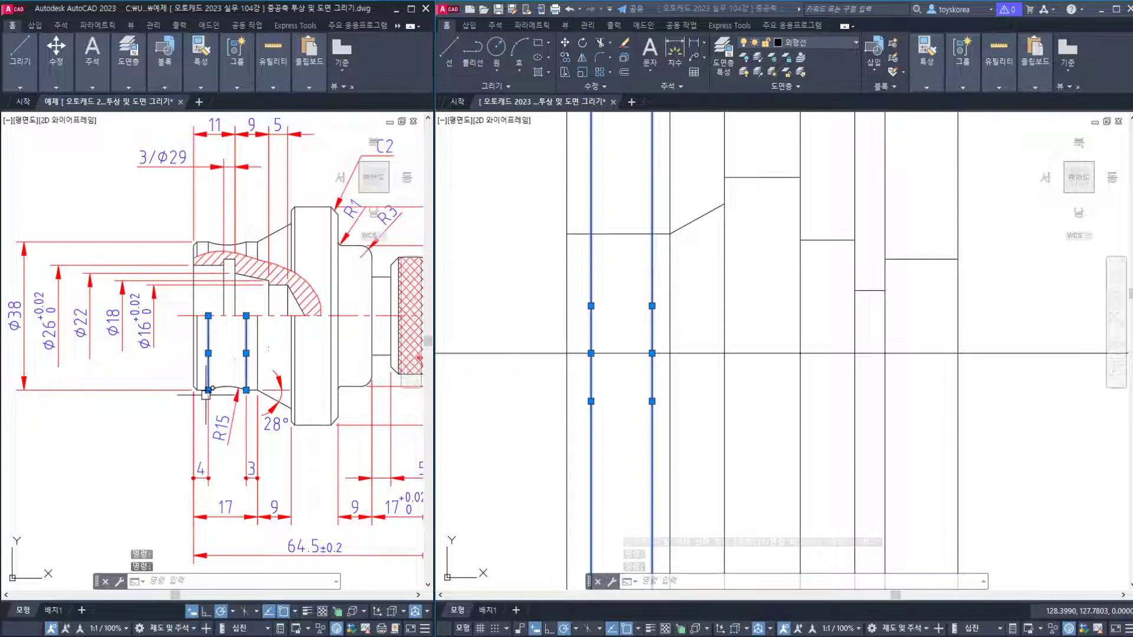
pyautogui.click(612, 232)
pyautogui.press('Escape')
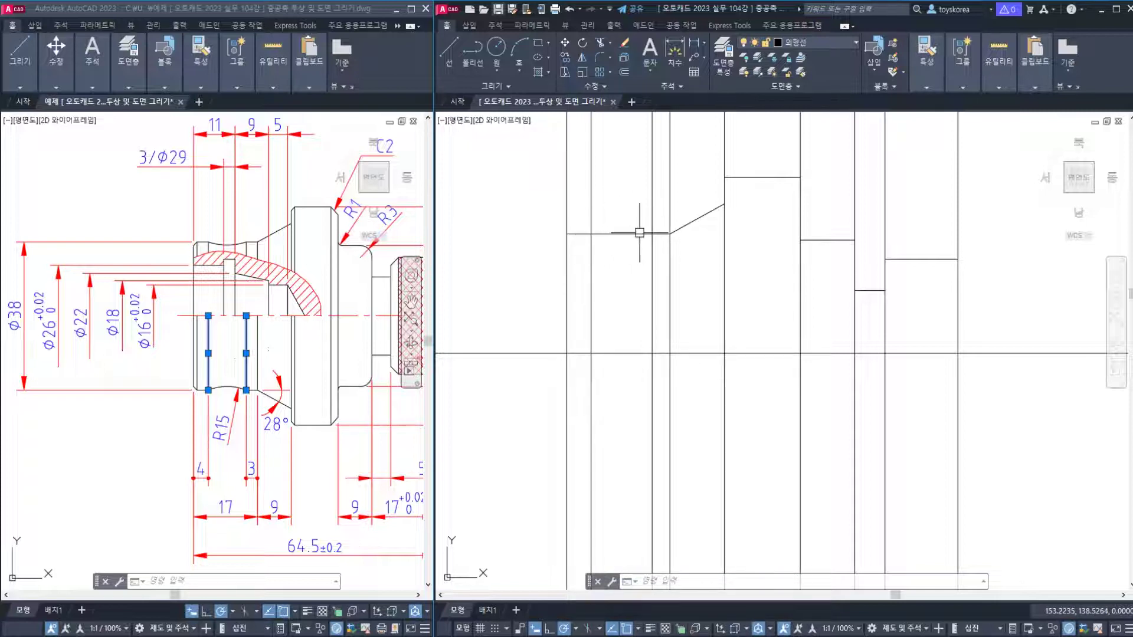
pyautogui.press('Escape')
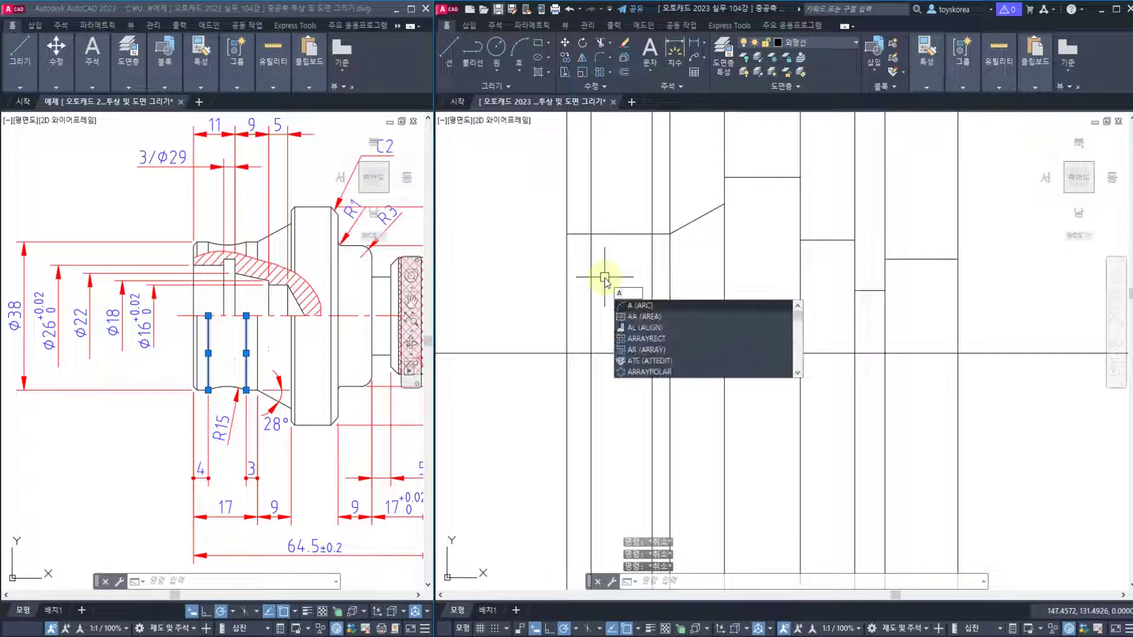
# Draw a 15 mm radius arc between the points where the two offset vertical lines meet the Ø38 section's upper edge.
pyautogui.press('Return')
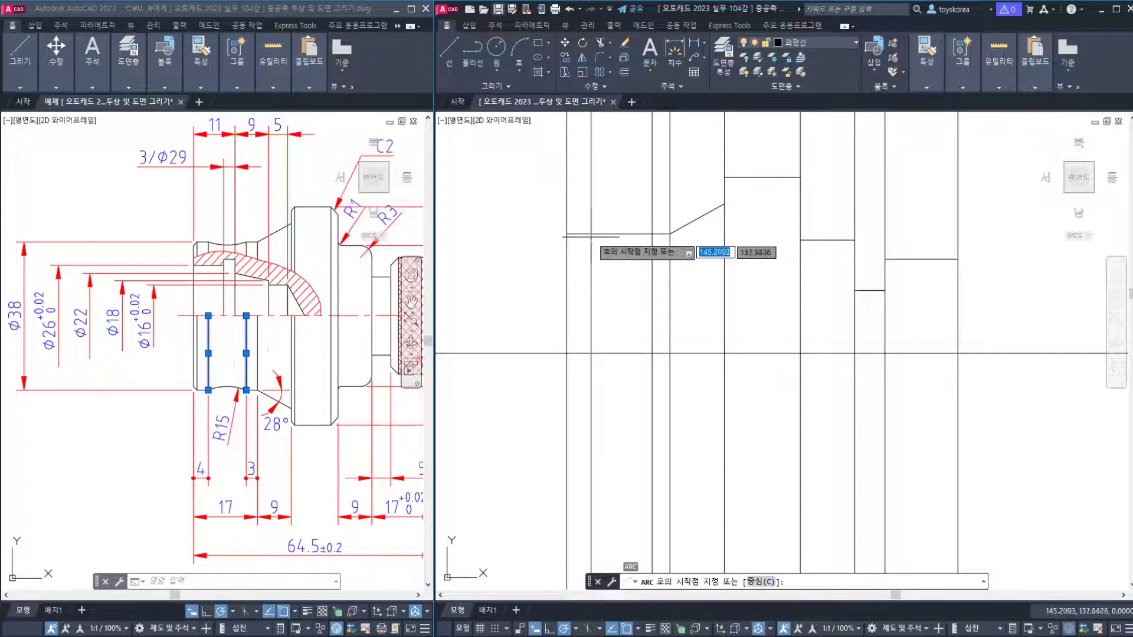
pyautogui.click(591, 234)
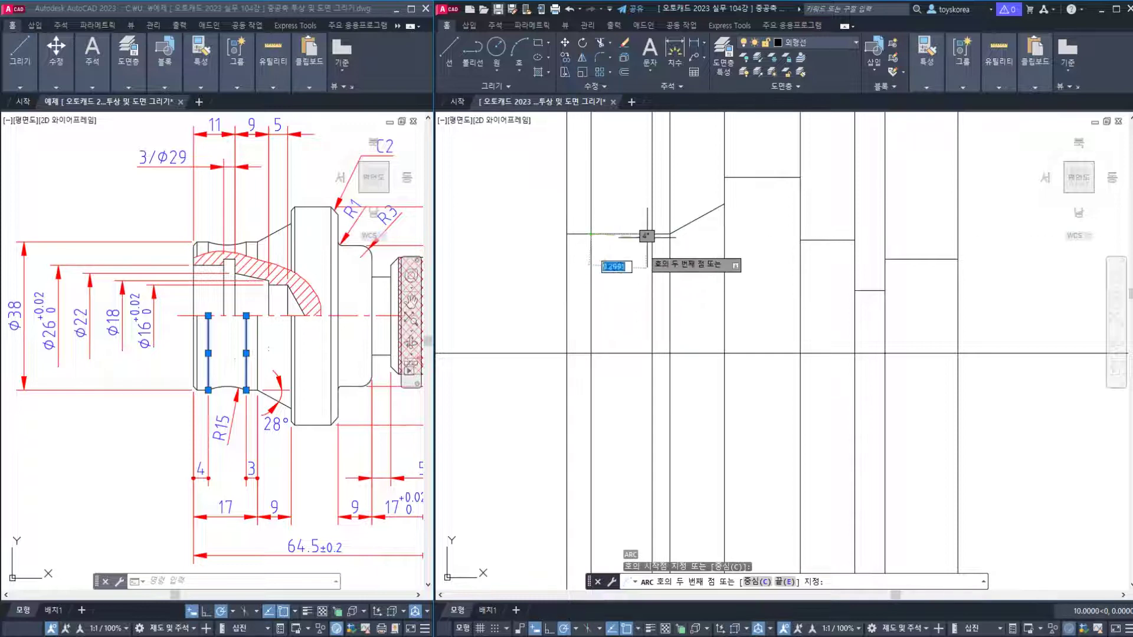
pyautogui.write('e')
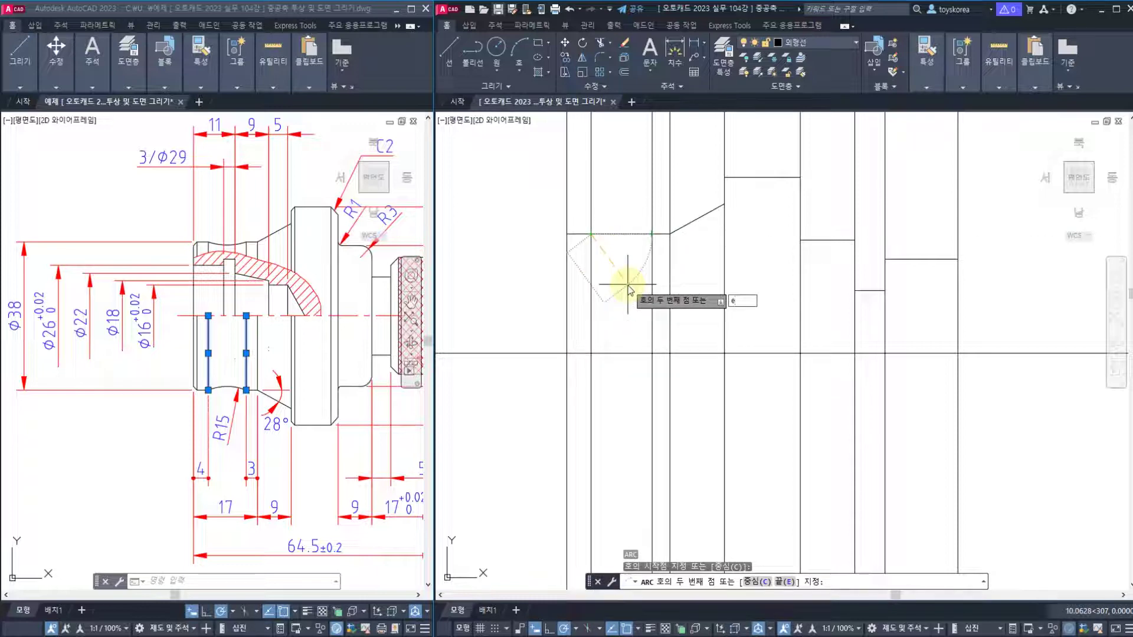
pyautogui.press('Return')
pyautogui.click(652, 234)
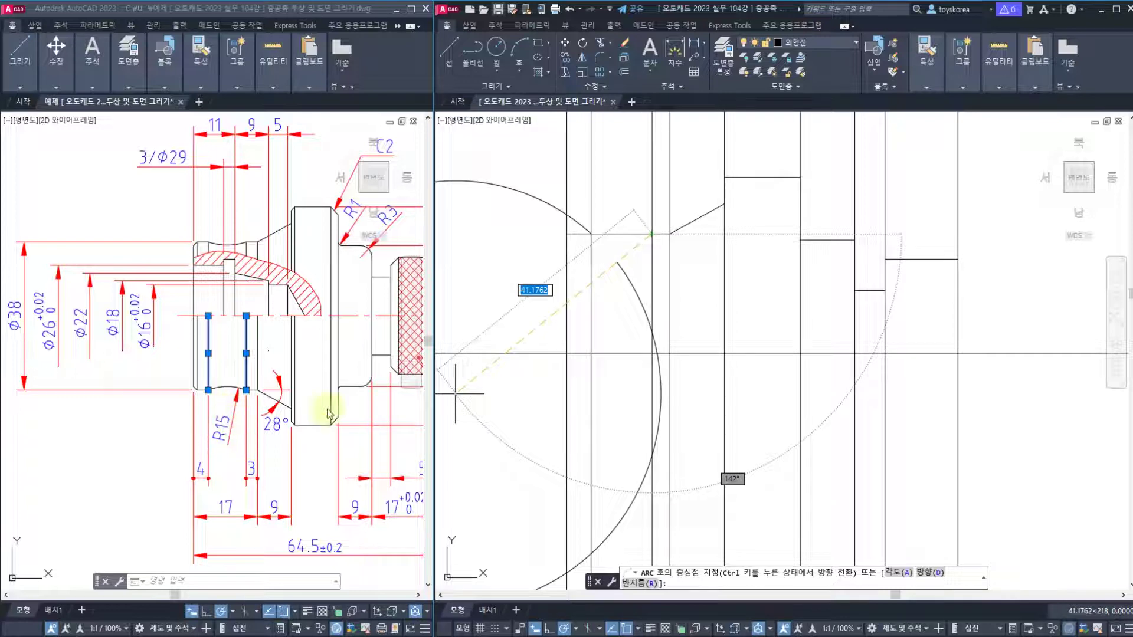
pyautogui.write('r')
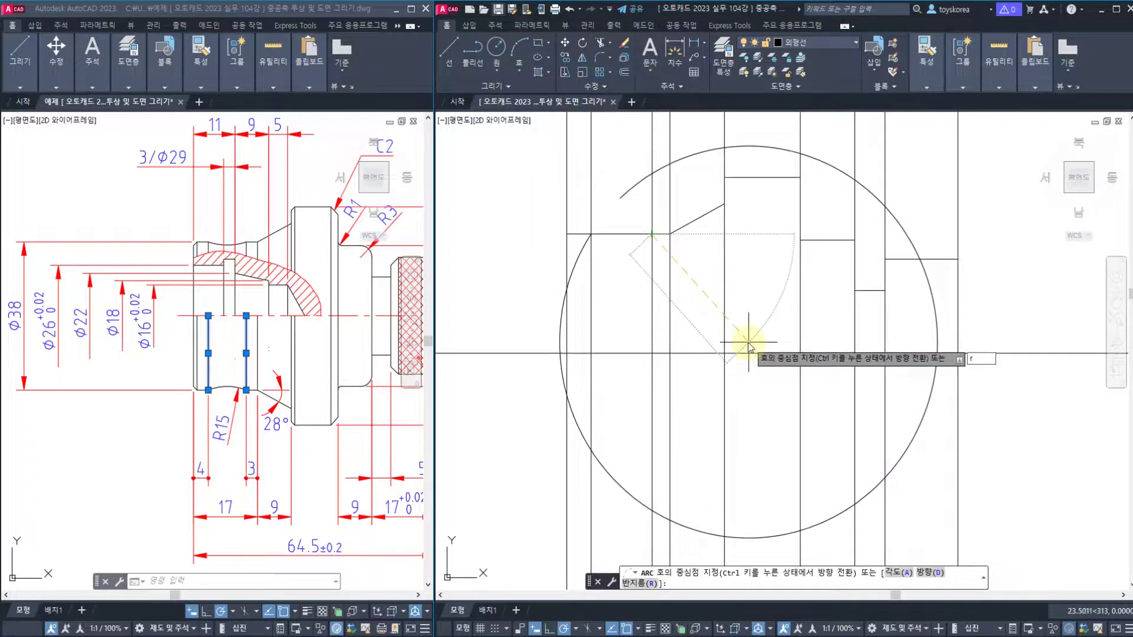
pyautogui.press('Return')
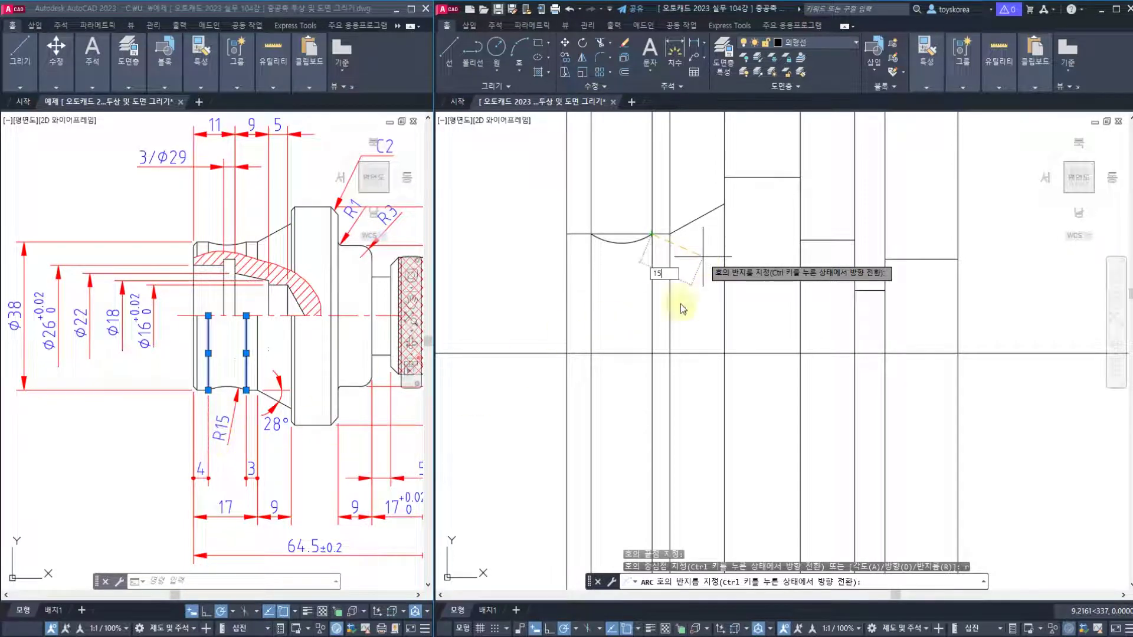
pyautogui.press('Return')
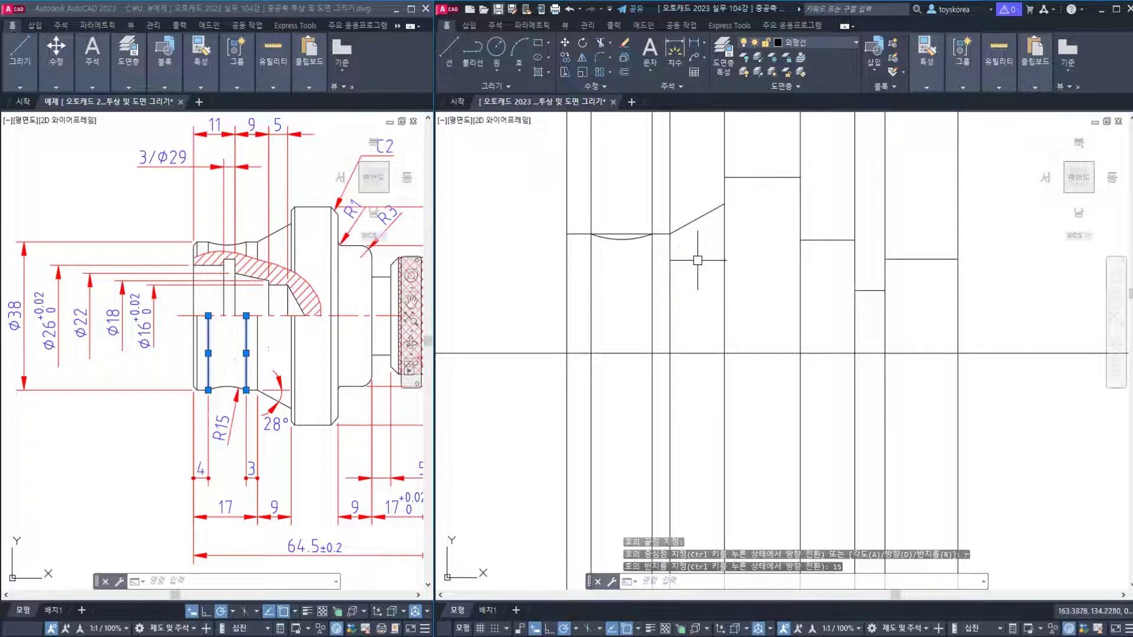
# Check the groove arc with a radius dimension, and erase the dimension.
pyautogui.scroll(5, 597, 252)
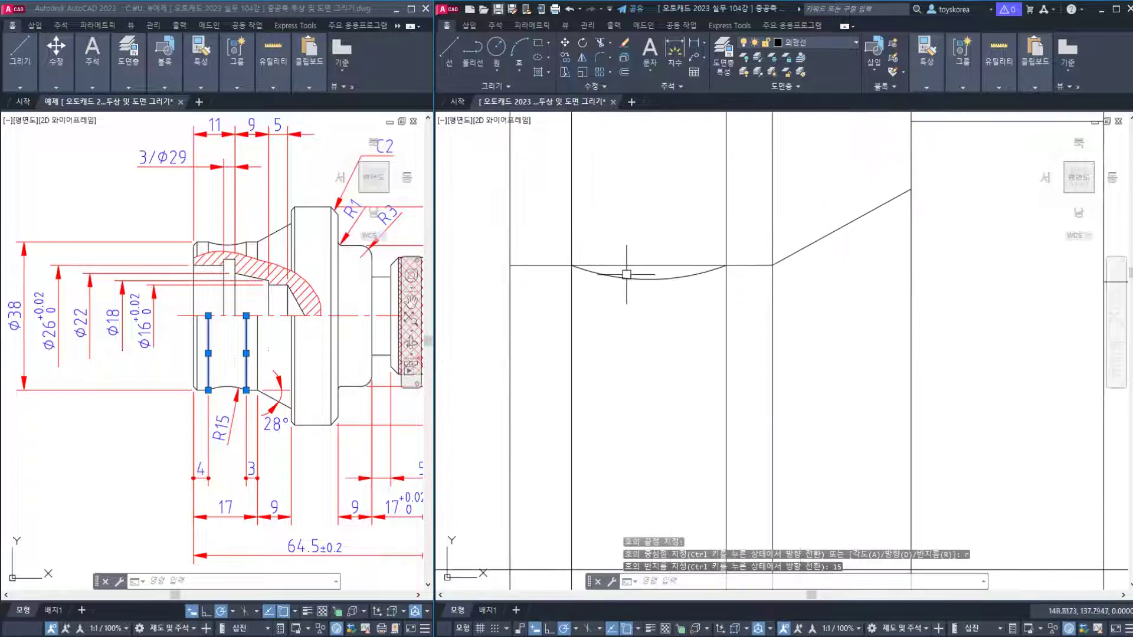
pyautogui.write('dr')
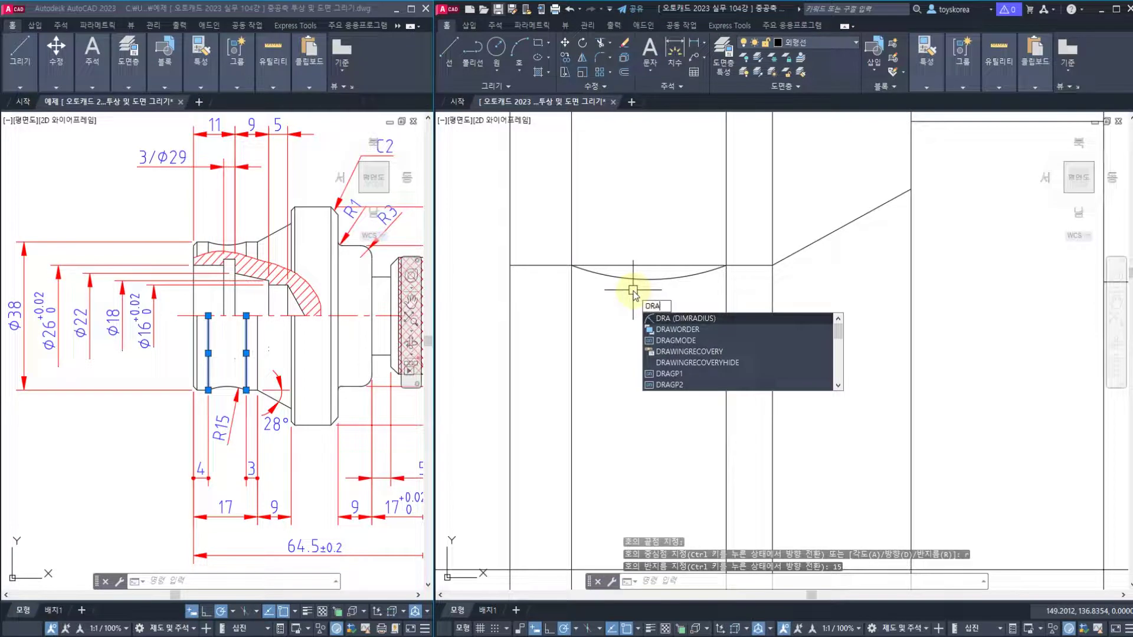
pyautogui.press('Return')
pyautogui.click(631, 278)
pyautogui.scroll(-4, 631, 266)
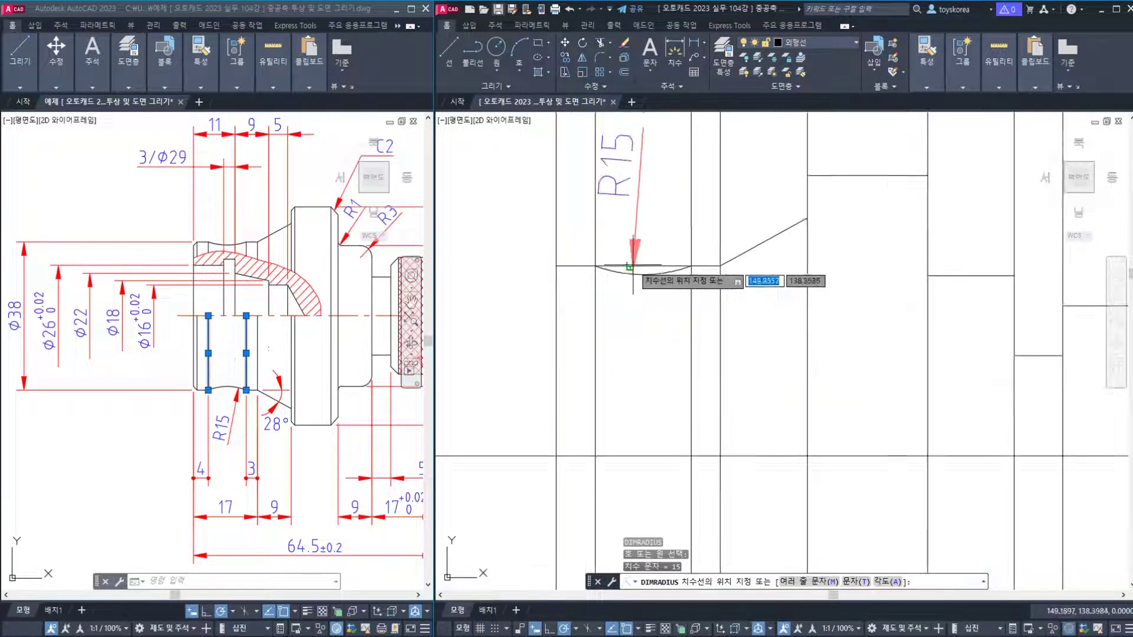
pyautogui.scroll(2, 641, 211)
pyautogui.click(623, 248)
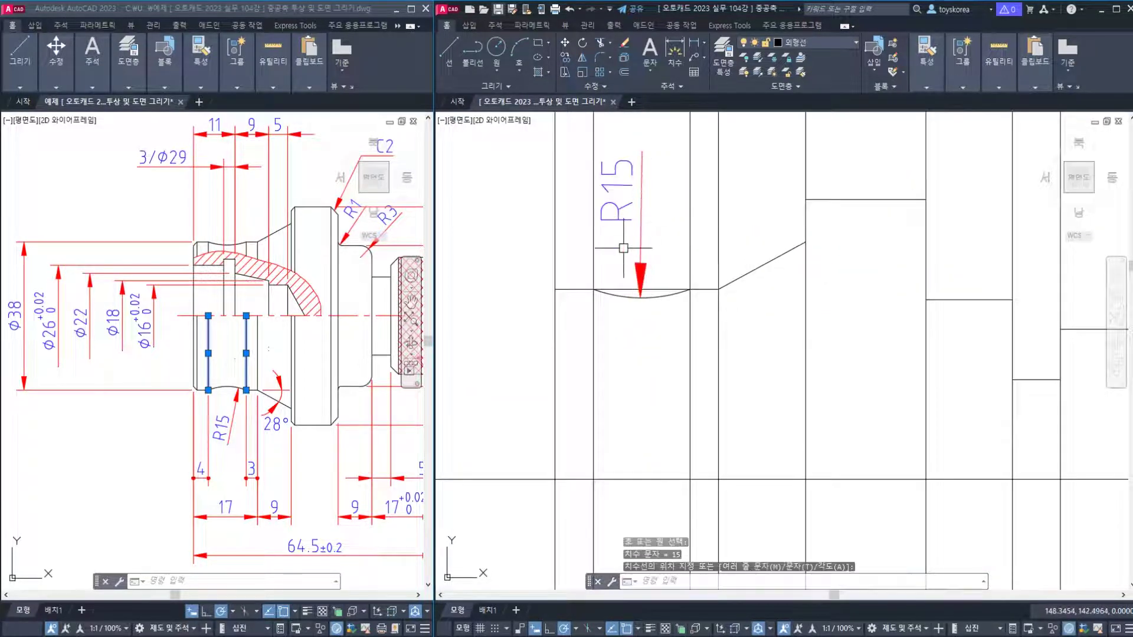
pyautogui.click(640, 244)
pyautogui.click(641, 254)
pyautogui.write('E')
pyautogui.press('Return')
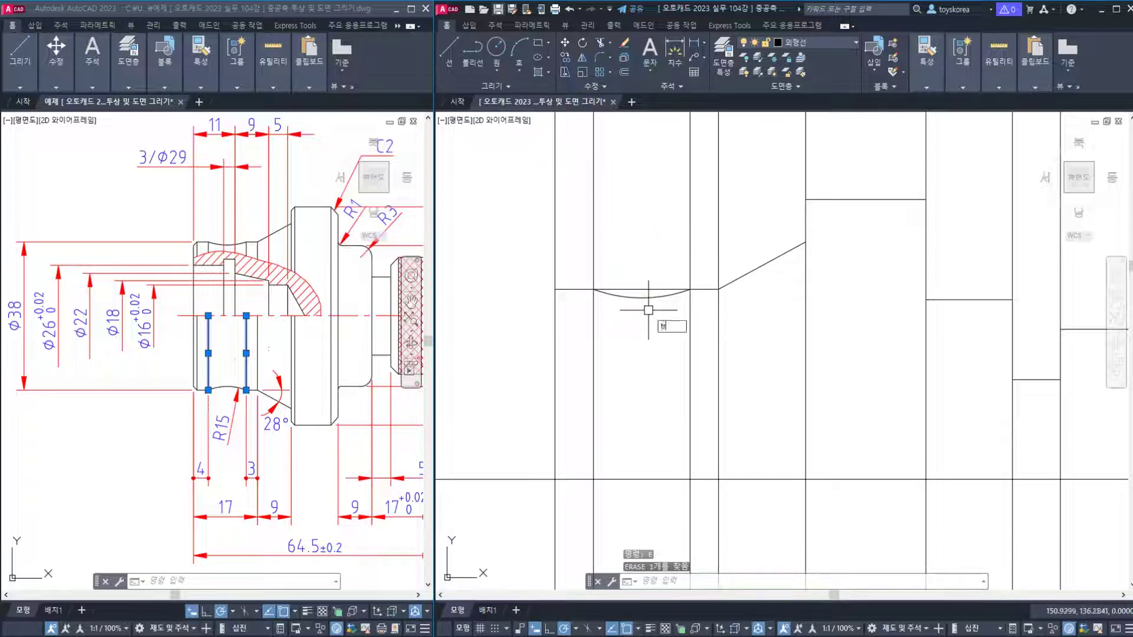
# Trim the straight part of the Ø38 upper edge that spans the groove arc, and save the drawing.
pyautogui.write('tr')
pyautogui.press('Return')
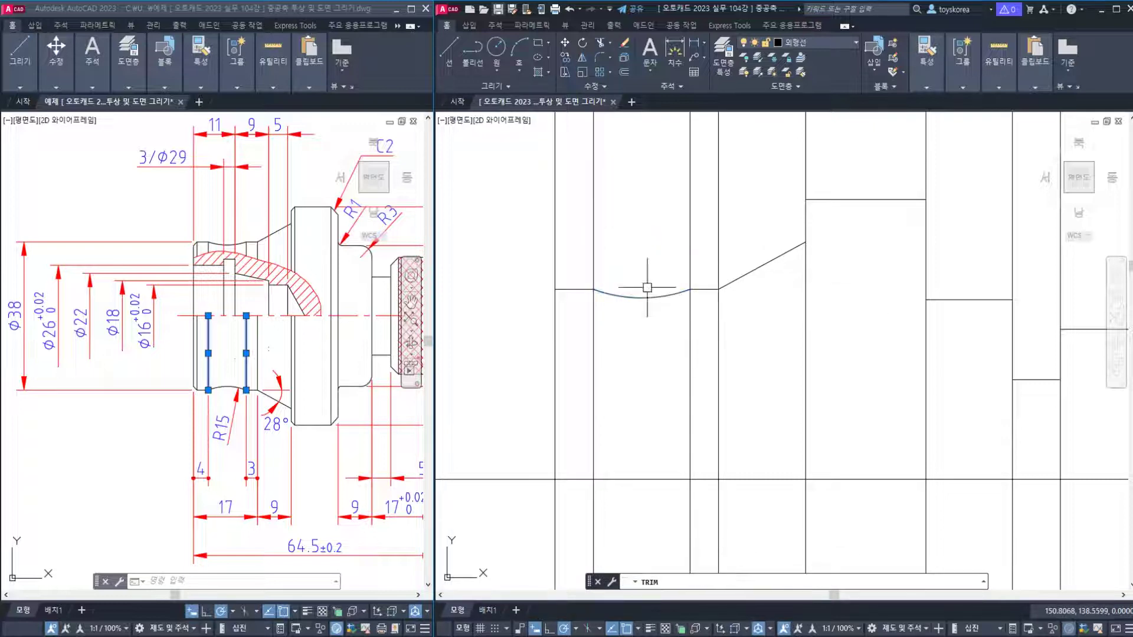
pyautogui.press('Escape')
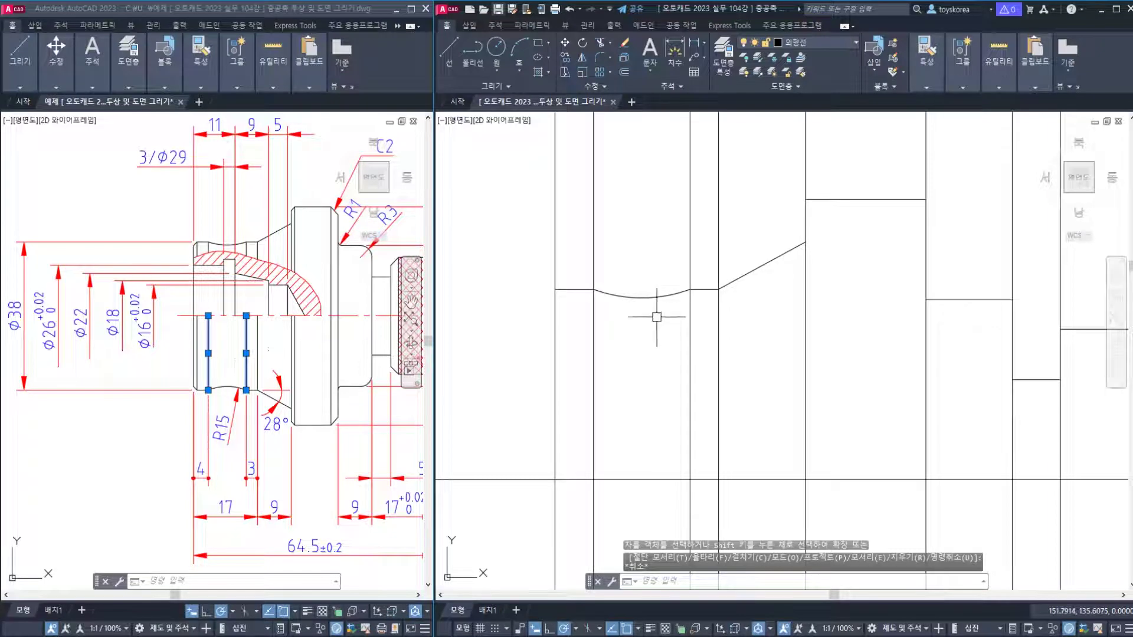
pyautogui.hotkey('ctrl', 's')
# Compare the left-end outline and groove of the Ø38 section in the example with the drawn upper profile.
pyautogui.scroll(-3, 652, 316)
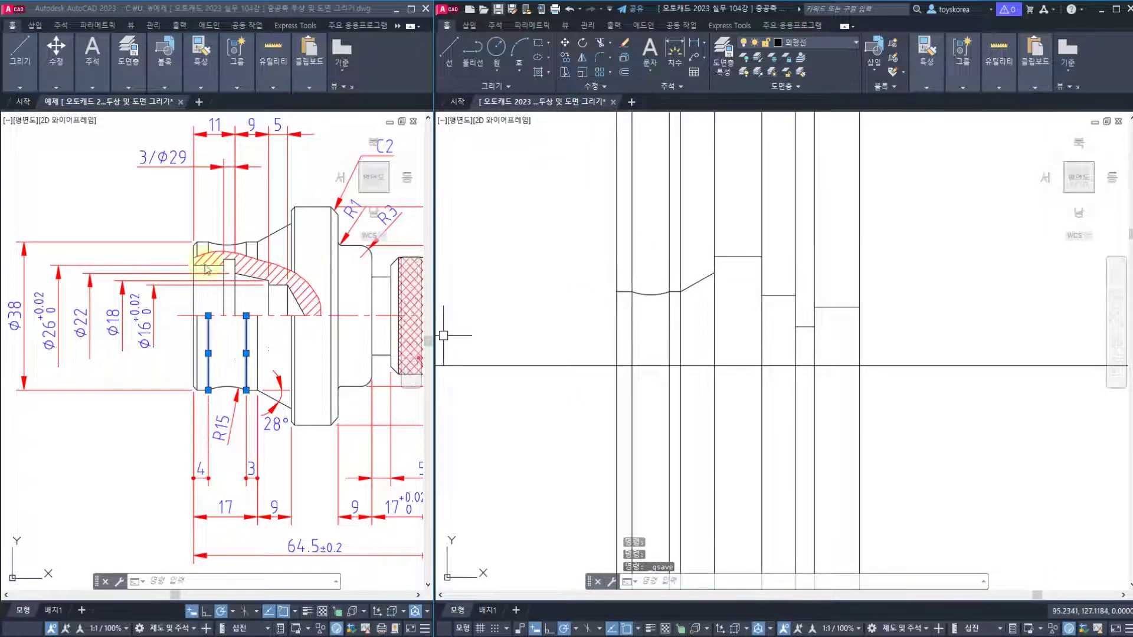
pyautogui.click(189, 245)
pyautogui.scroll(2, 188, 242)
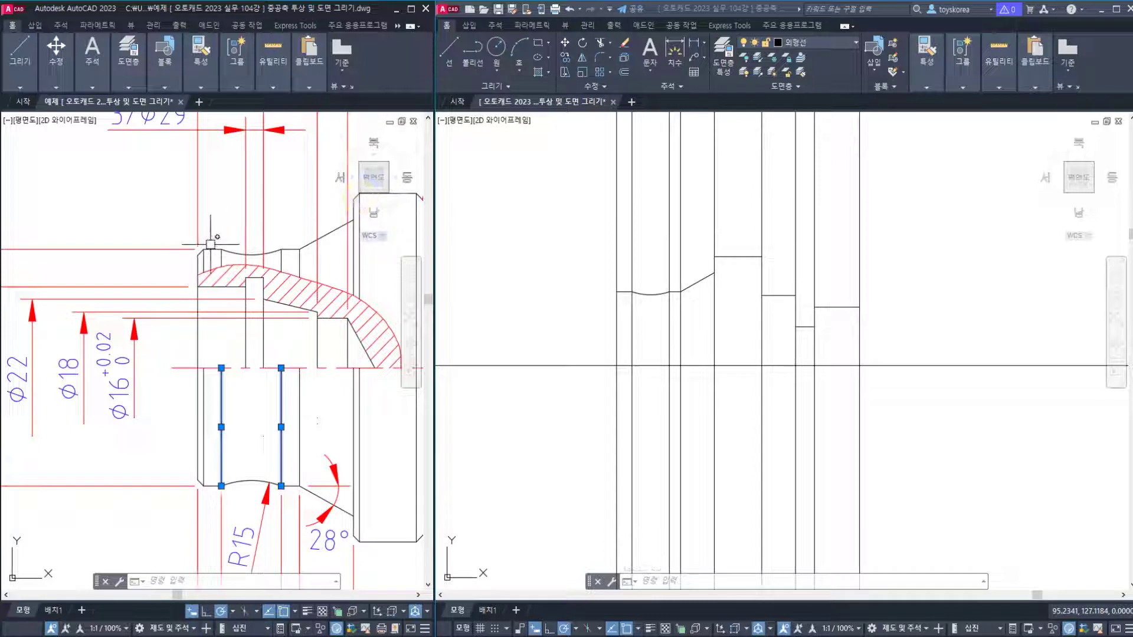
pyautogui.scroll(-2, 214, 245)
pyautogui.moveTo(228, 245); pyautogui.dragTo(221, 274, button='middle')
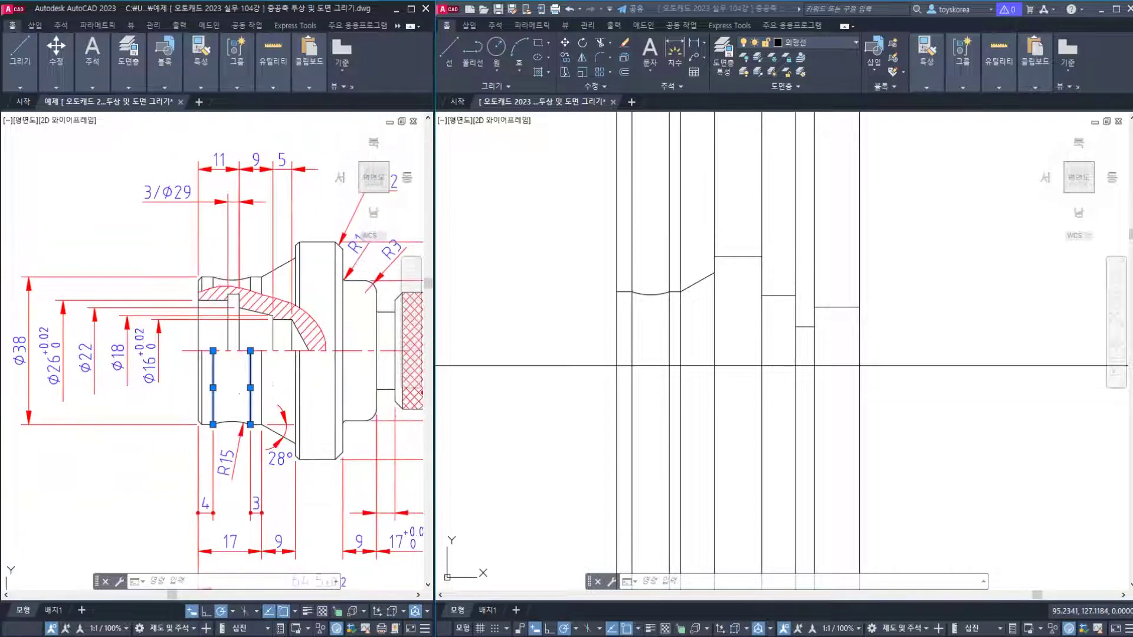
pyautogui.click(576, 265)
pyautogui.scroll(2, 679, 289)
pyautogui.hotkey('ctrl', 's')
pyautogui.press('Escape')
pyautogui.moveTo(556, 295)
pyautogui.mouseDown(button='middle')
pyautogui.moveTo(619, 324)
pyautogui.moveTo(594, 336)
pyautogui.moveTo(592, 323)
pyautogui.mouseUp(button='middle')
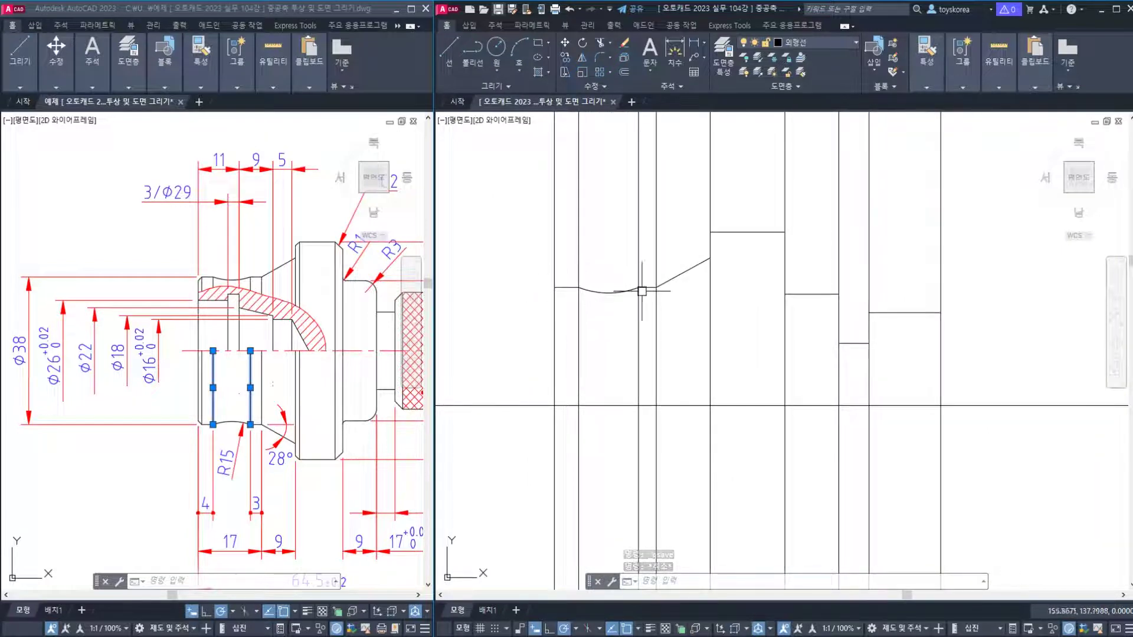
pyautogui.moveTo(701, 252); pyautogui.dragTo(673, 259, button='middle')
# Compare the flange, Ø20 neck and knurled end in the example with the drawn profile, and save the drawing.
pyautogui.click(354, 375)
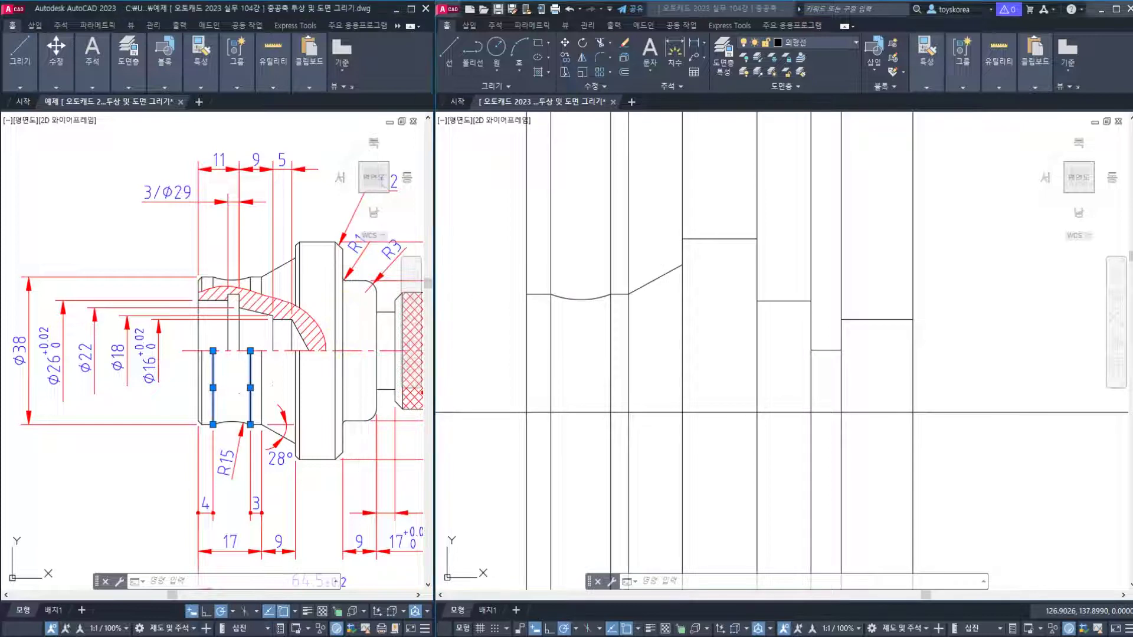
pyautogui.moveTo(354, 375); pyautogui.dragTo(246, 384, button='middle')
pyautogui.click(766, 361)
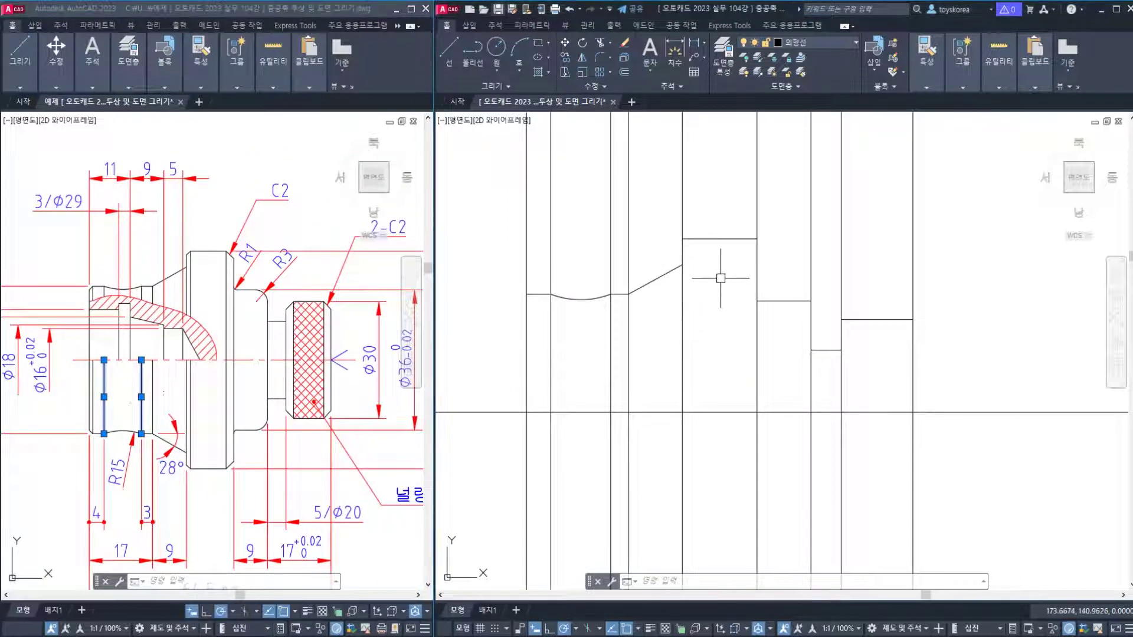
pyautogui.moveTo(721, 278); pyautogui.dragTo(571, 280, button='middle')
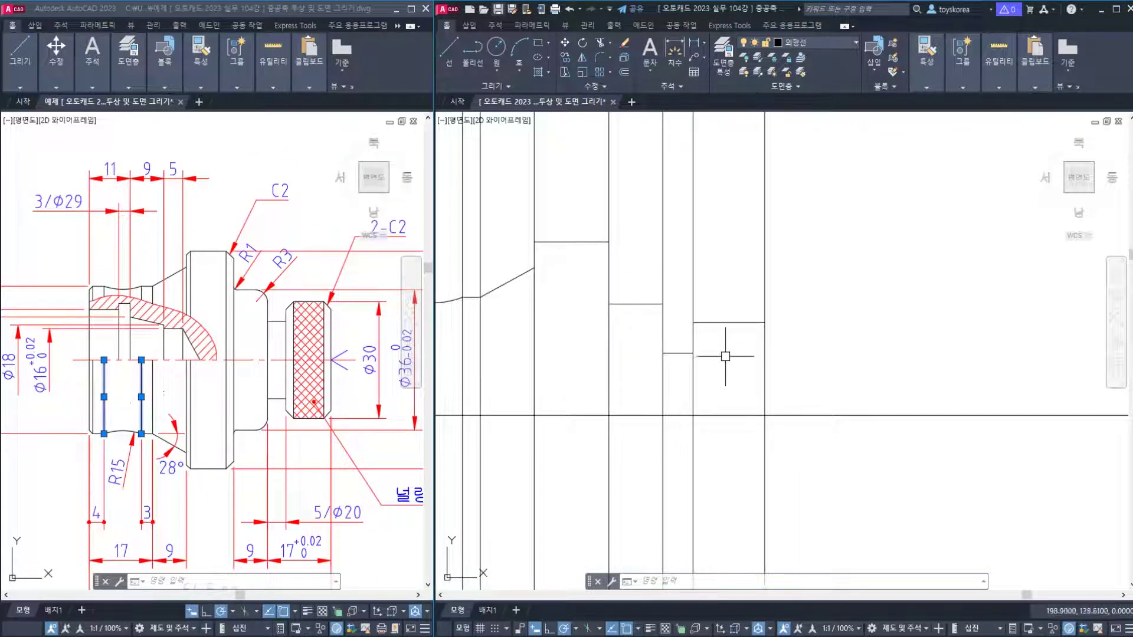
pyautogui.moveTo(559, 390); pyautogui.dragTo(717, 352, button='middle')
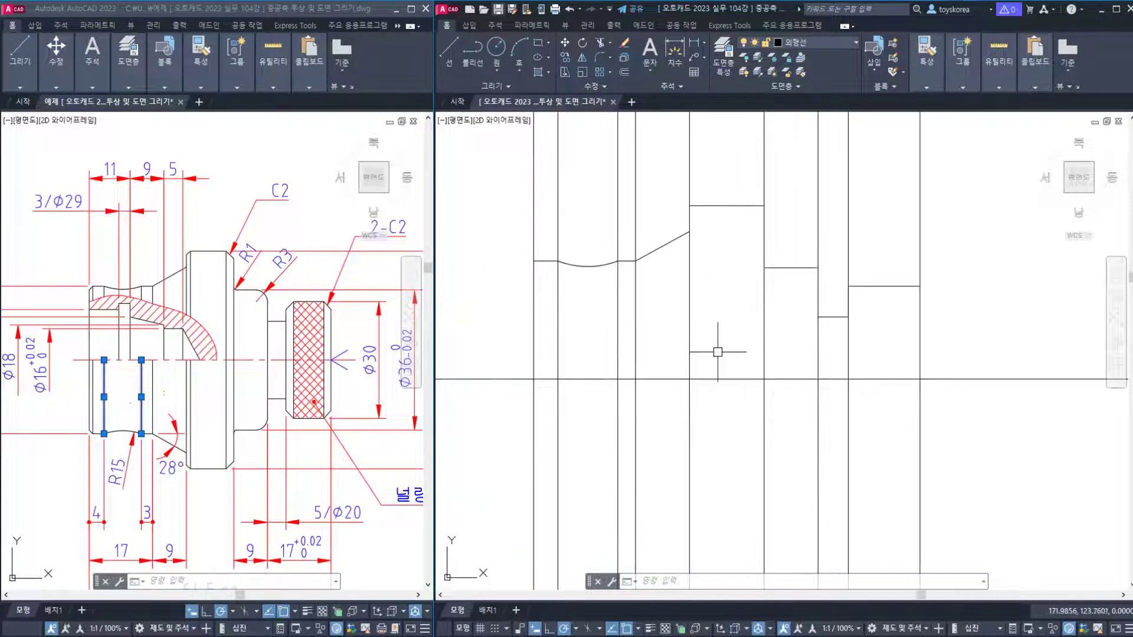
pyautogui.hotkey('ctrl', 's')
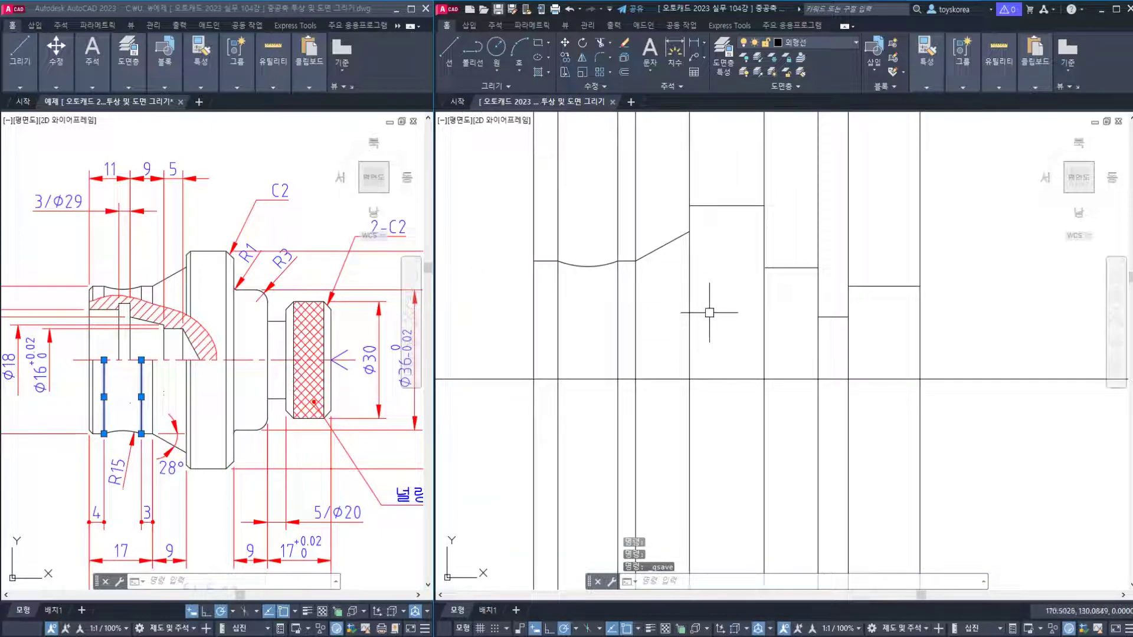
pyautogui.moveTo(643, 300); pyautogui.dragTo(676, 302, button='middle')
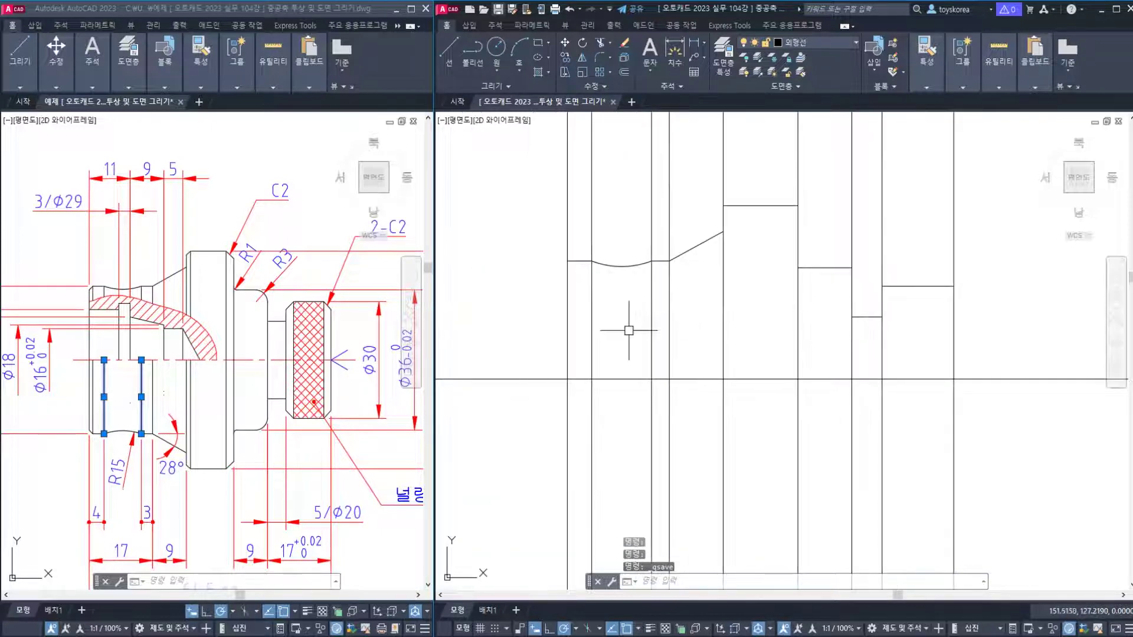
# Deselect the two groove boundary lines in the example and examine its Ø38 section and hatched bore.
pyautogui.click(101, 301)
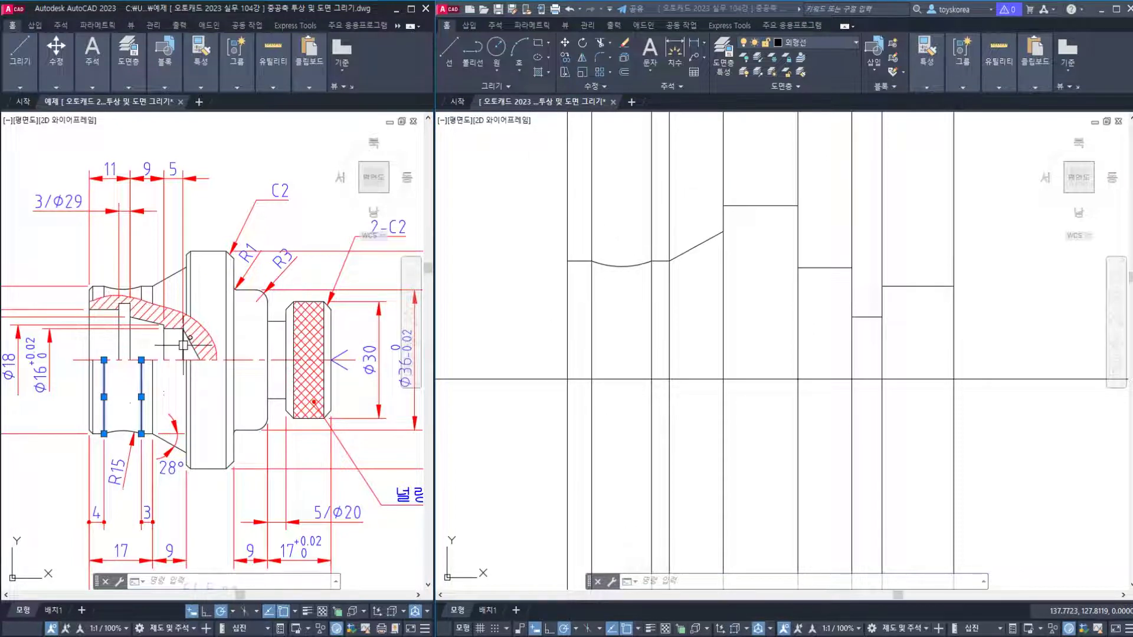
pyautogui.moveTo(129, 367); pyautogui.dragTo(184, 361, button='middle')
pyautogui.press('Escape')
pyautogui.press('Escape')
pyautogui.press('Escape')
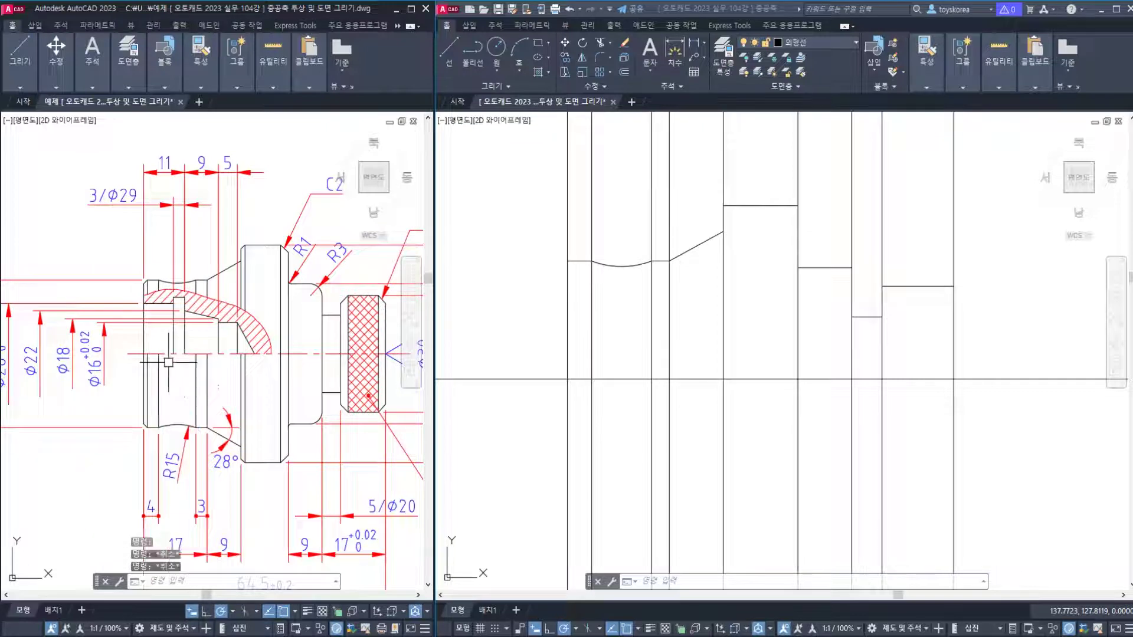
pyautogui.scroll(-3, 187, 357)
pyautogui.scroll(3, 210, 306)
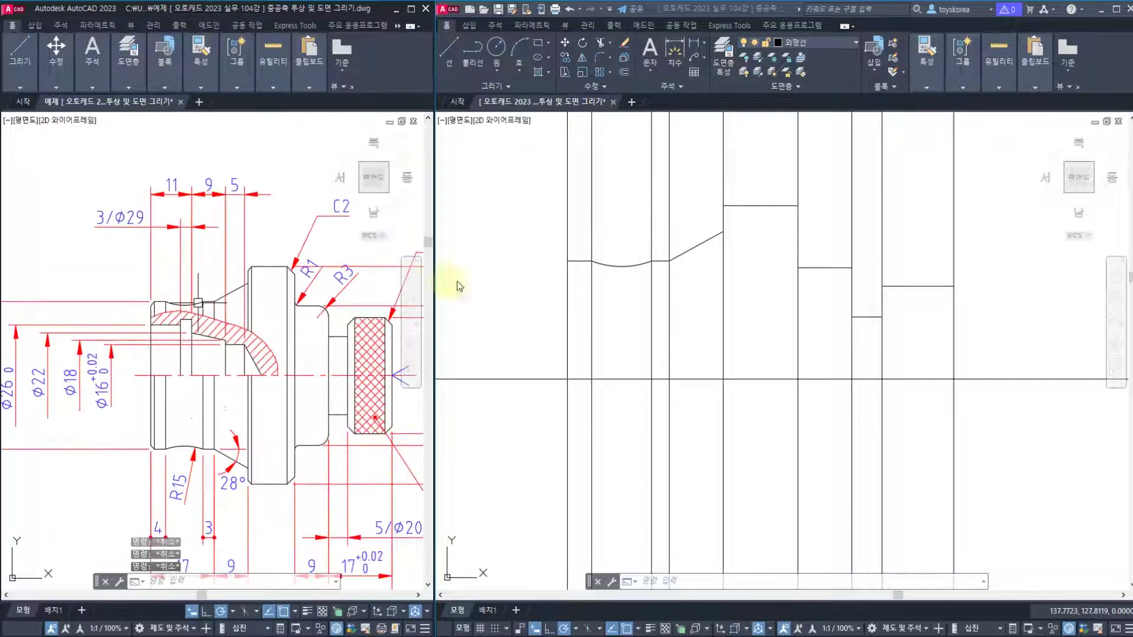
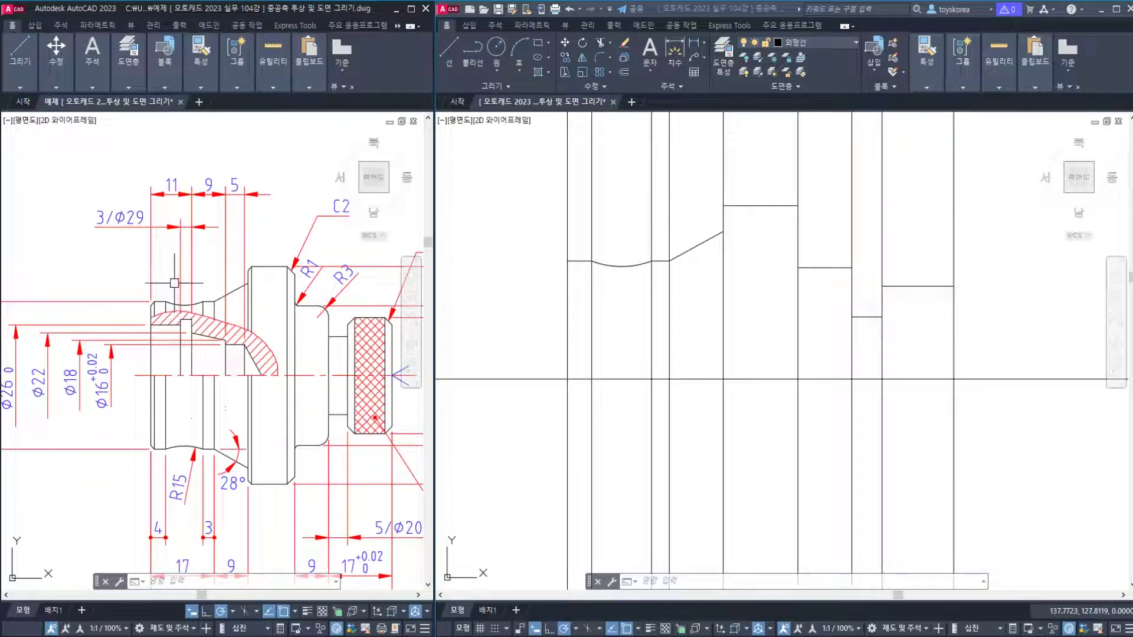
pyautogui.press('Escape')
pyautogui.press('Escape')
pyautogui.press('Escape')
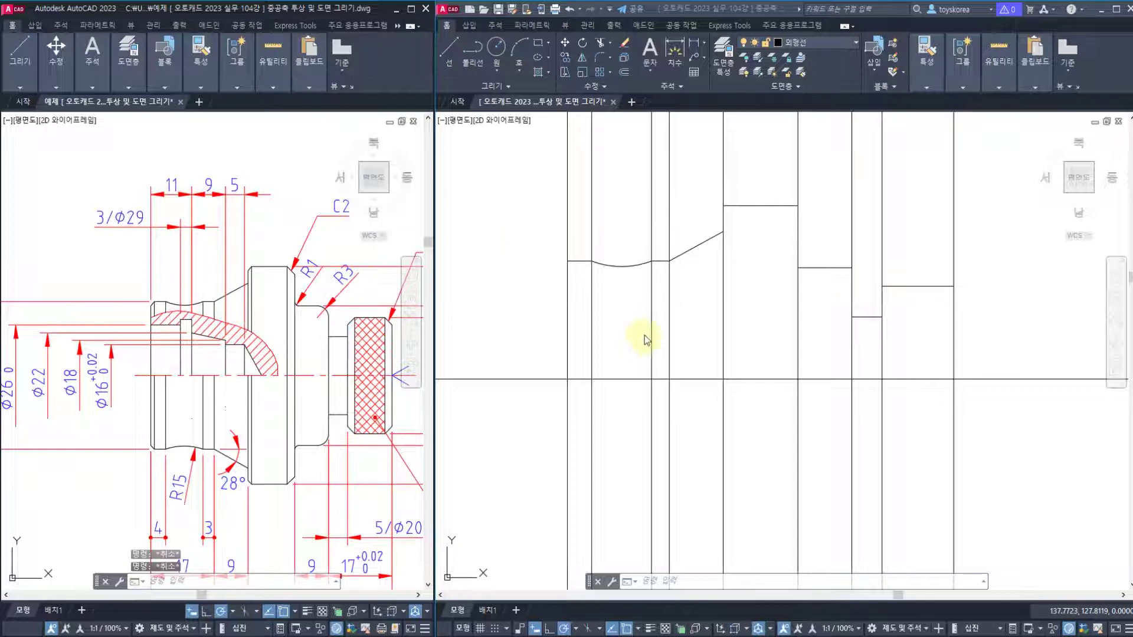
pyautogui.click(649, 327)
pyautogui.press('Escape')
pyautogui.press('Escape')
pyautogui.click(697, 234)
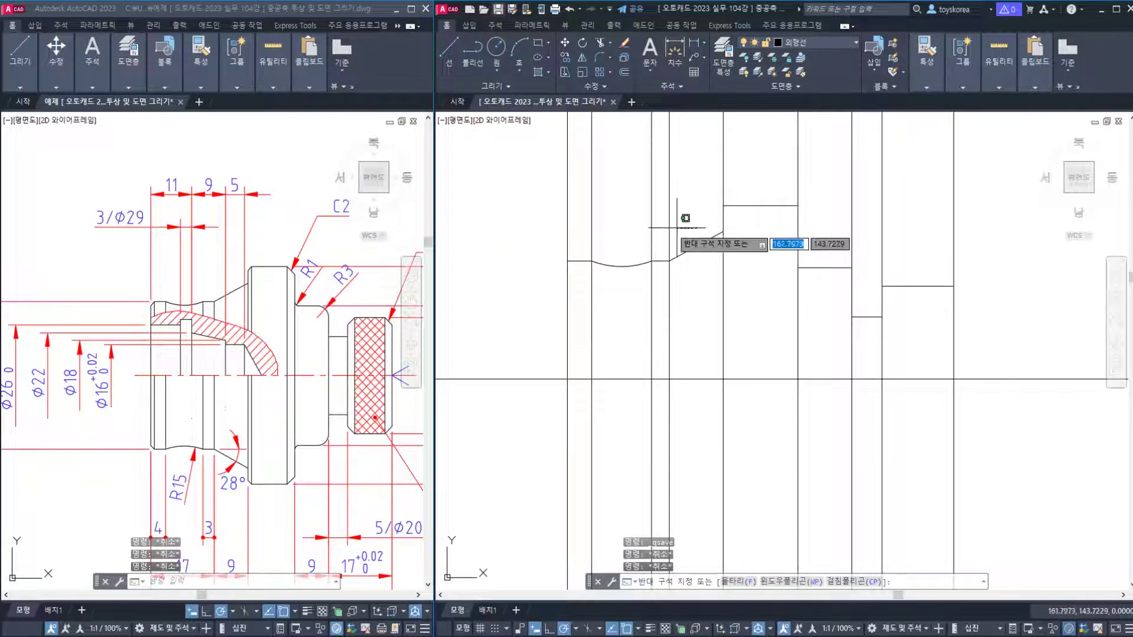
pyautogui.click(579, 240)
pyautogui.press('Escape')
pyautogui.press('Escape')
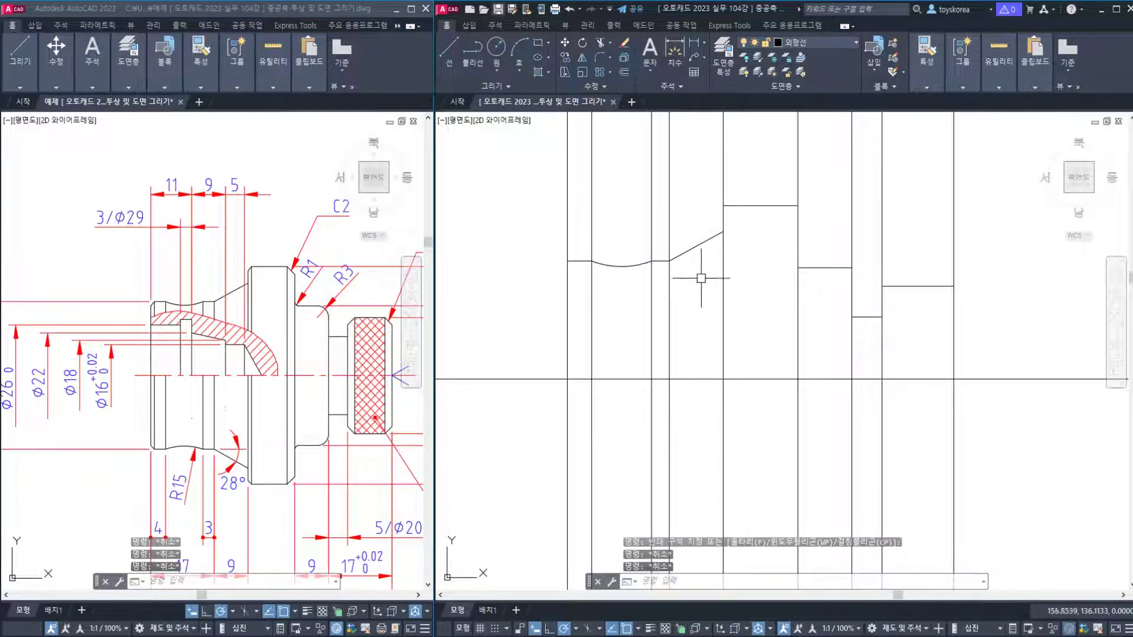
# Trim the four vertical lines of the Ø38 section where they extend above the upper profile.
pyautogui.write('tr')
pyautogui.press('Return')
pyautogui.click(671, 260)
pyautogui.press('Return')
pyautogui.click(686, 230)
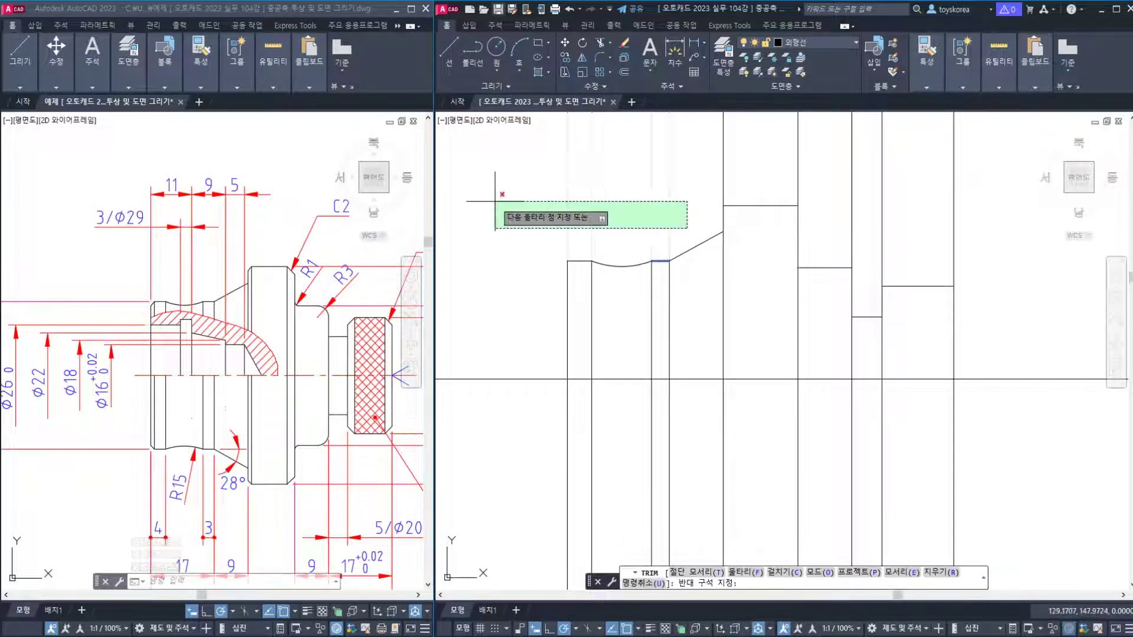
pyautogui.click(490, 115)
pyautogui.press('Escape')
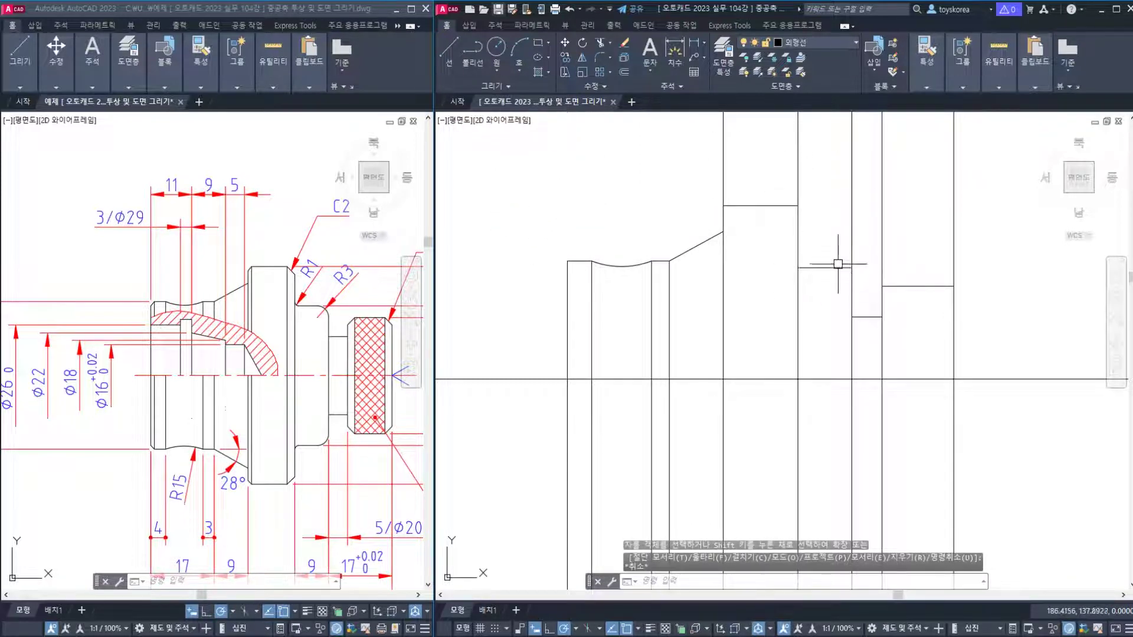
pyautogui.press('Escape')
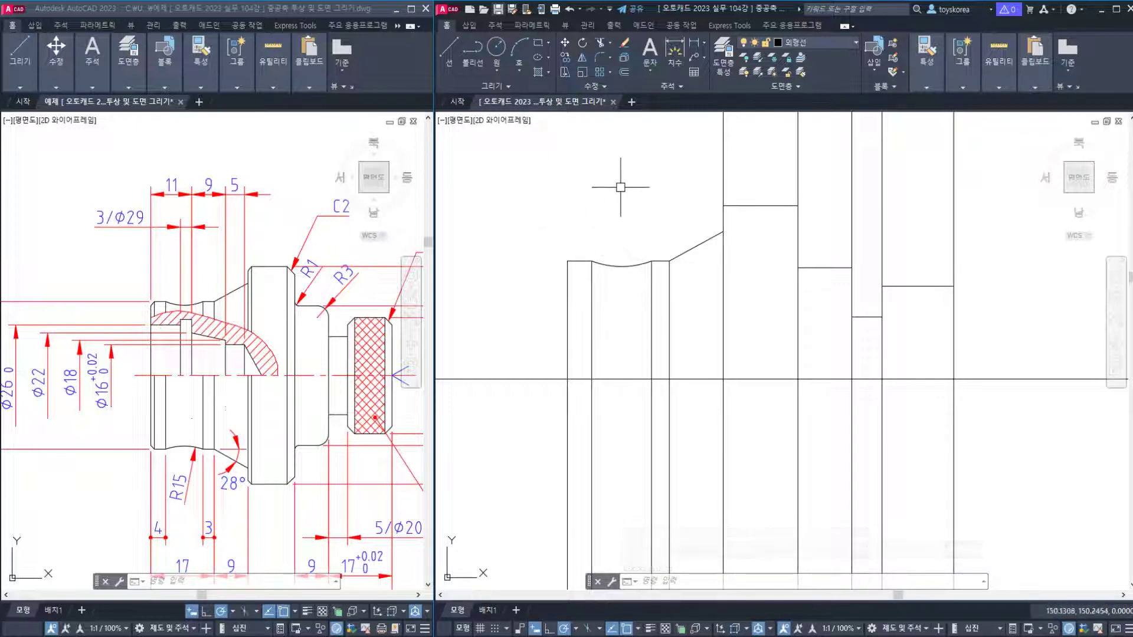
pyautogui.click(652, 290)
pyautogui.click(619, 298)
pyautogui.press('Escape')
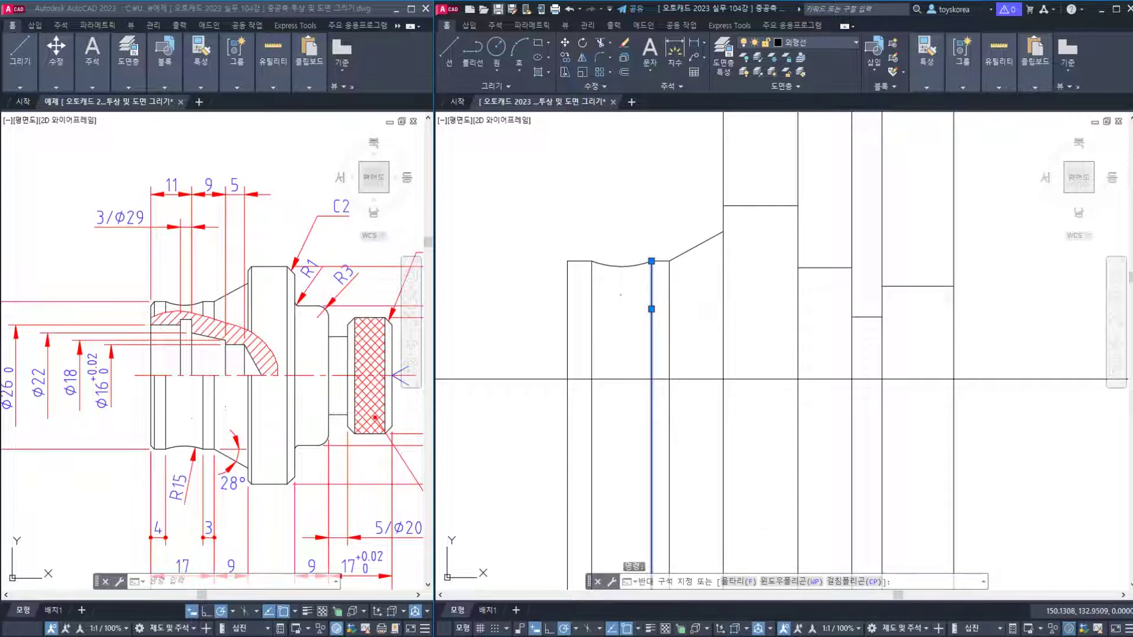
# Check the four trimmed vertical lines of the grooved Ø38 section and save the drawing.
pyautogui.press('Escape')
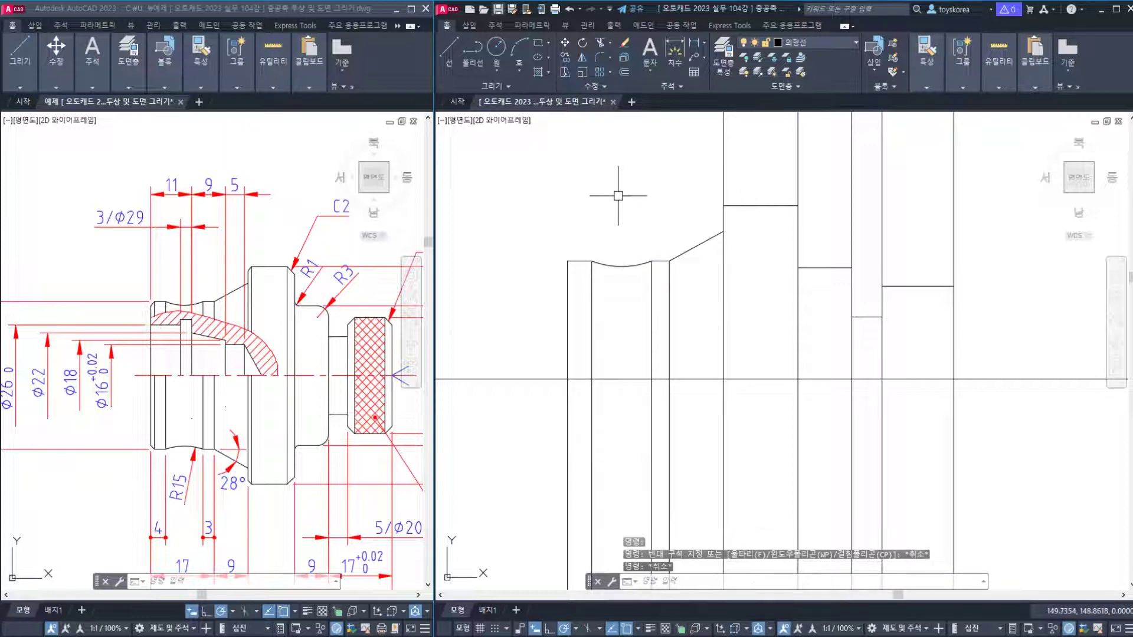
pyautogui.press('Escape')
pyautogui.press('Escape')
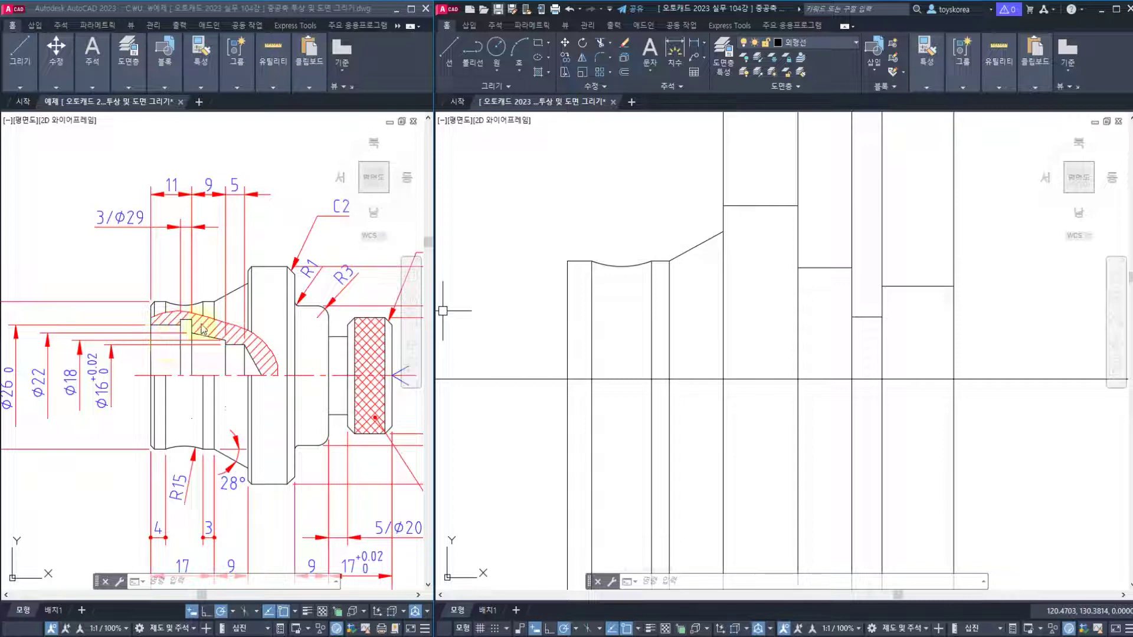
pyautogui.click(675, 306)
pyautogui.click(532, 291)
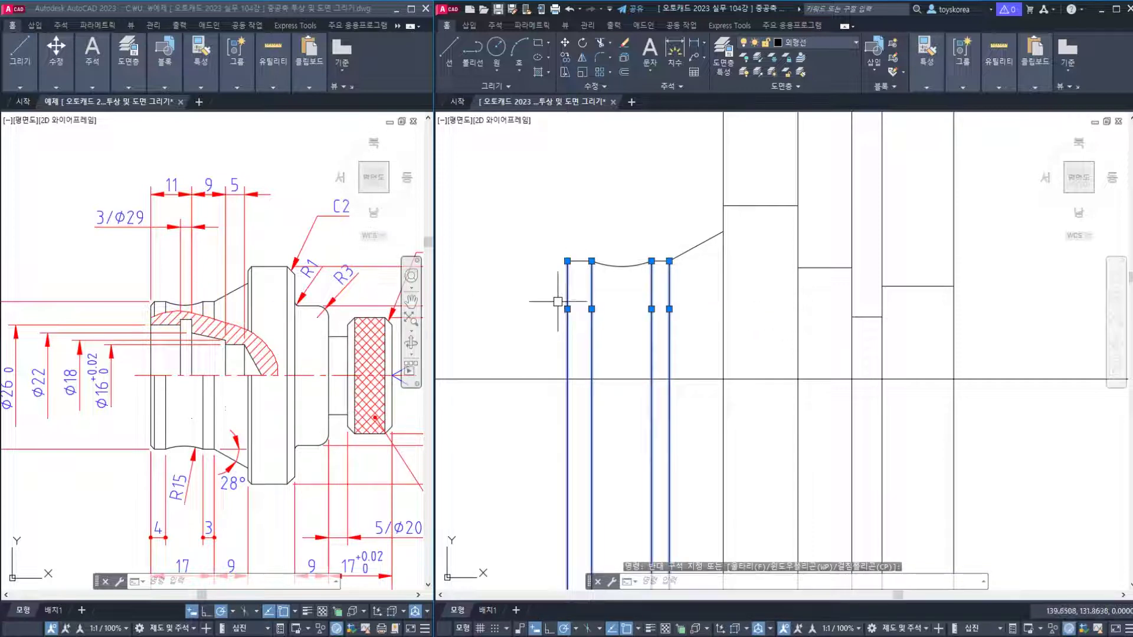
pyautogui.press('Escape')
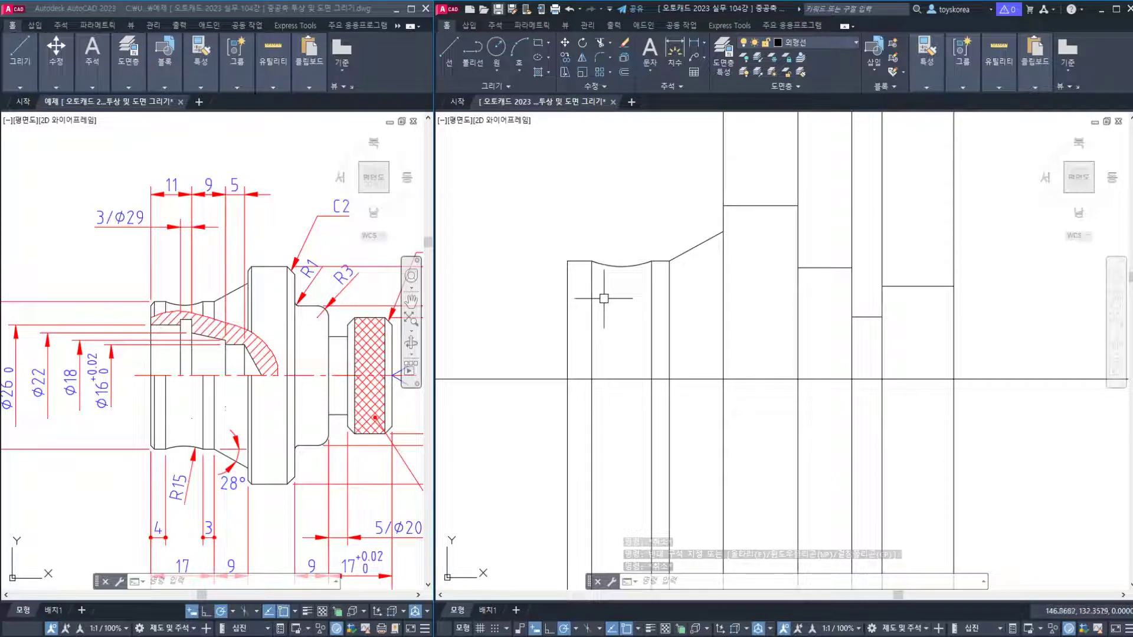
pyautogui.hotkey('ctrl', 's')
# Chamfer the upper corner at the left end of the Ø38 section with both distances set to 1.
pyautogui.moveTo(652, 289); pyautogui.dragTo(605, 311, button='middle')
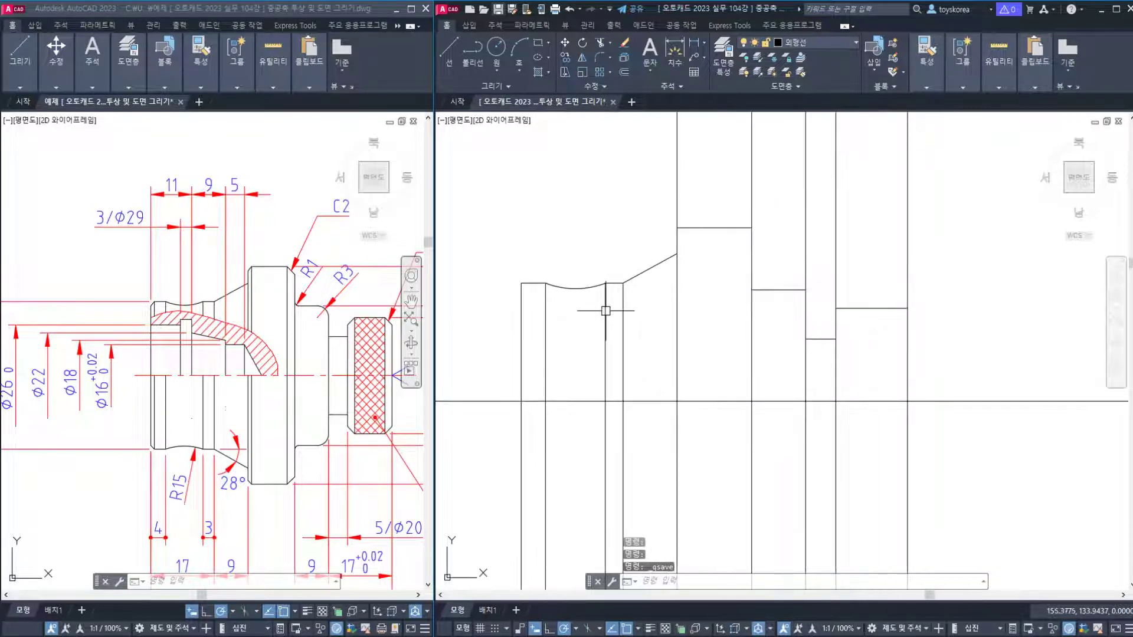
pyautogui.scroll(2, 534, 308)
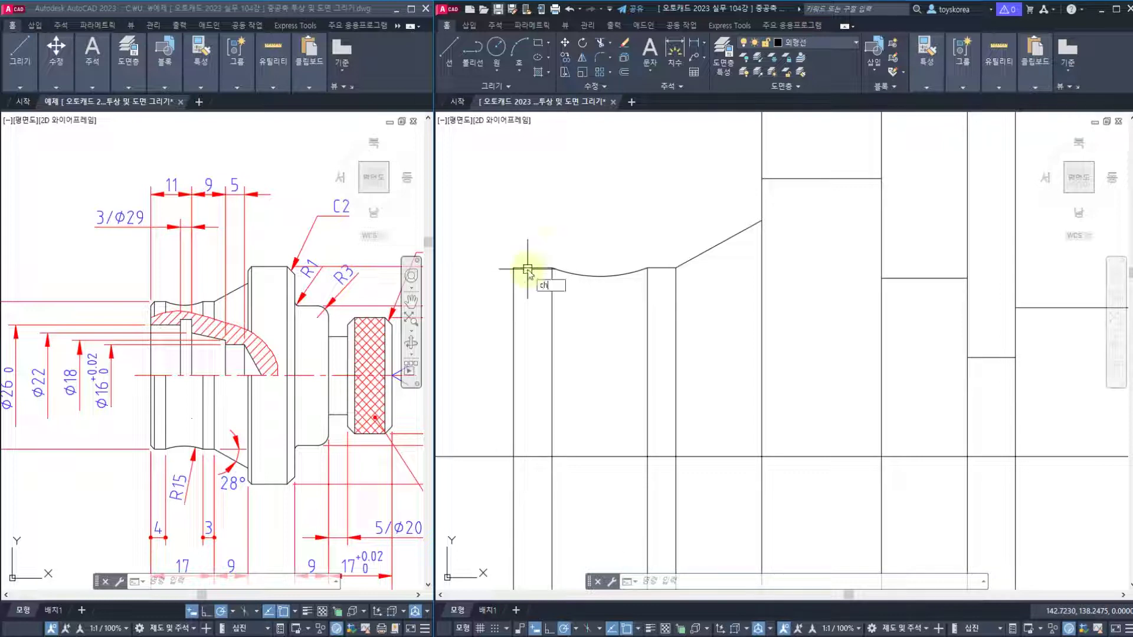
pyautogui.press('Return')
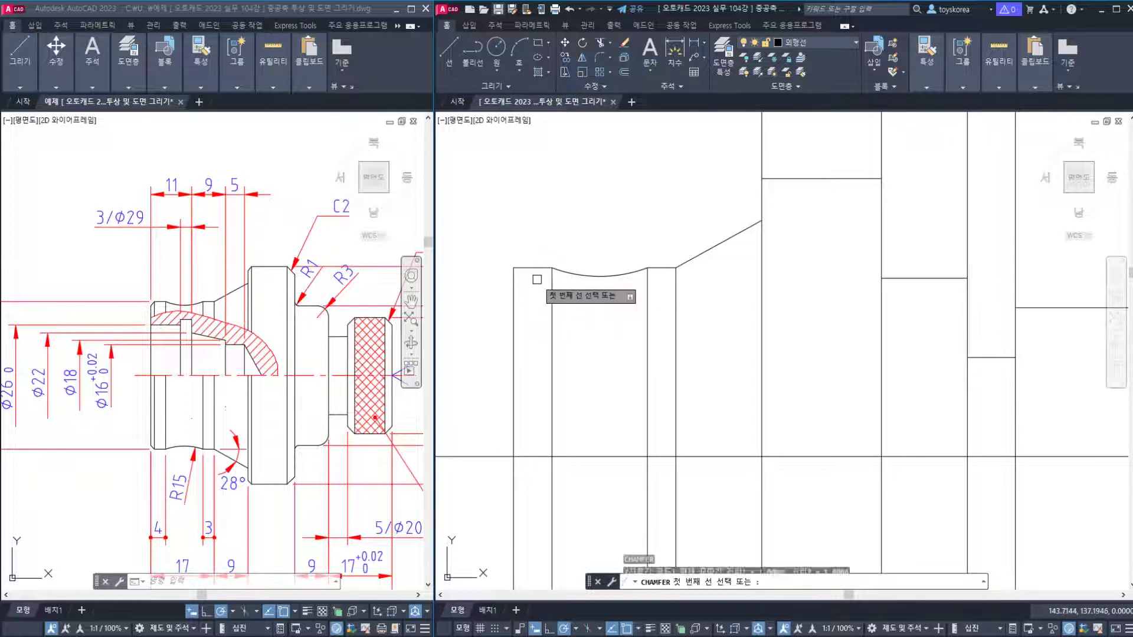
pyautogui.write('d')
pyautogui.press('Return')
pyautogui.write('1')
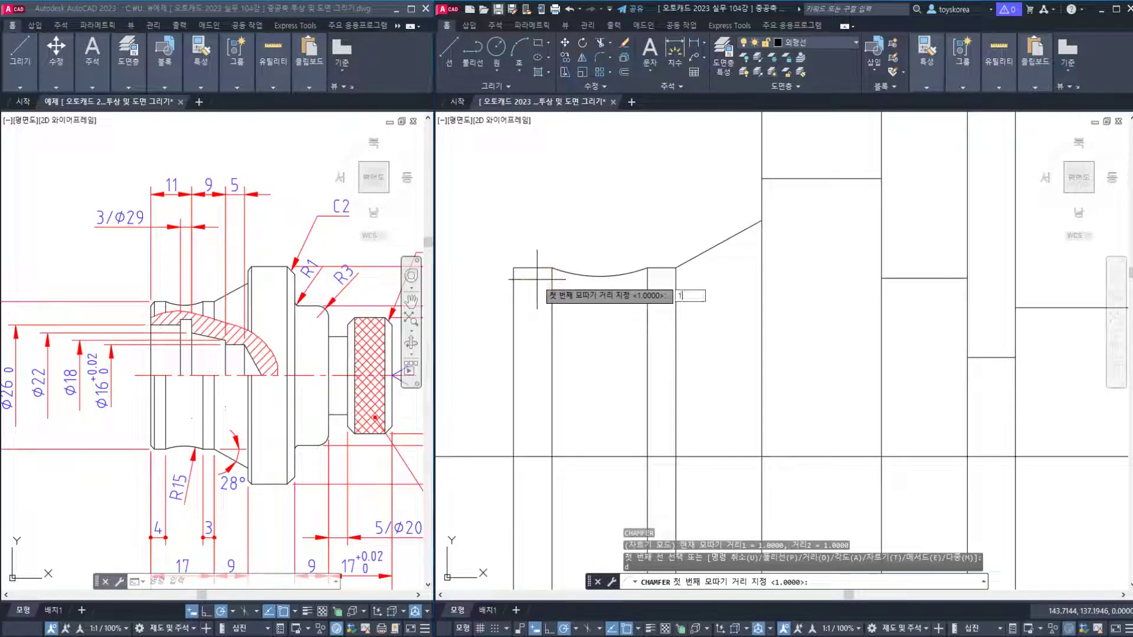
pyautogui.press('Return')
pyautogui.press('Return')
pyautogui.click(514, 282)
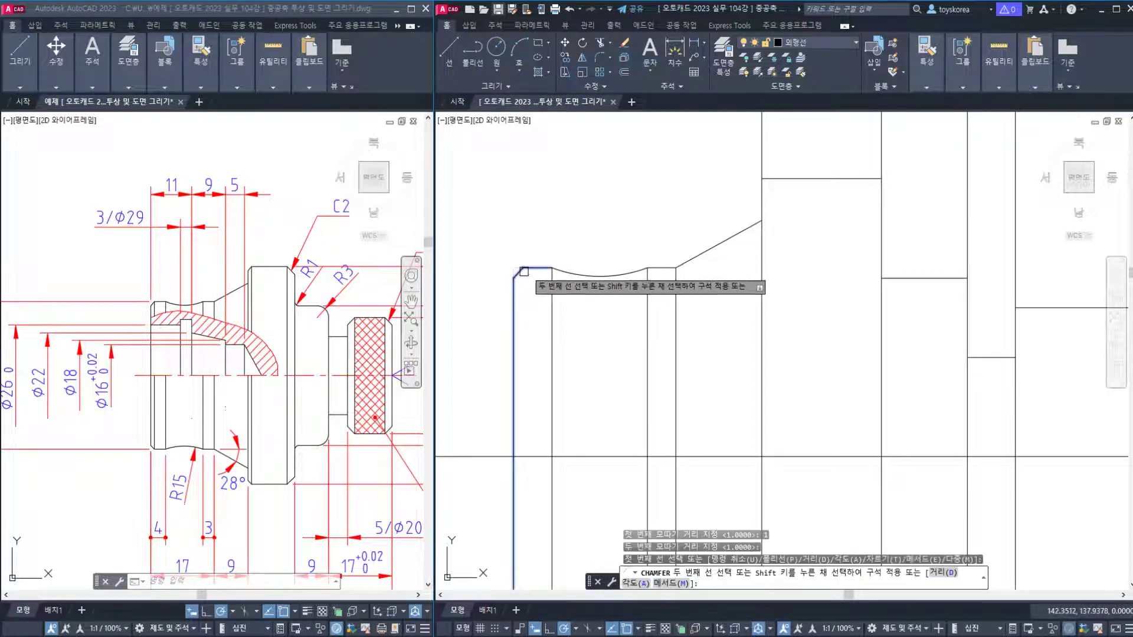
pyautogui.click(523, 268)
# Draw a vertical construction line through the upper end of the left-end chamfer and trim it above the profile.
pyautogui.moveTo(545, 317); pyautogui.dragTo(539, 328, button='middle')
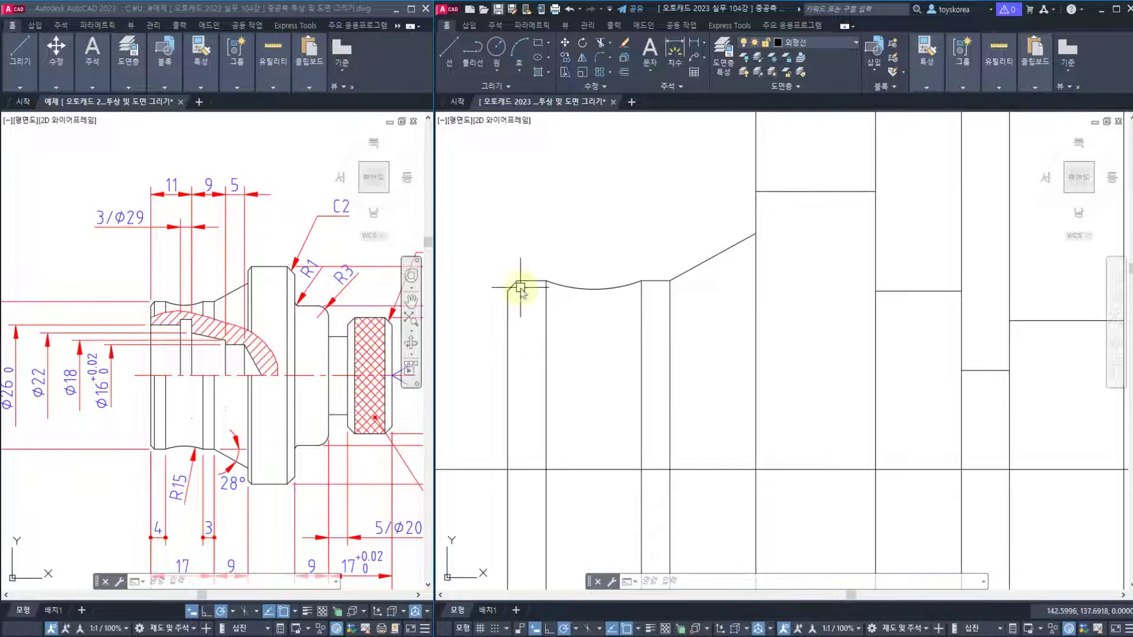
pyautogui.write('l')
pyautogui.press('Return')
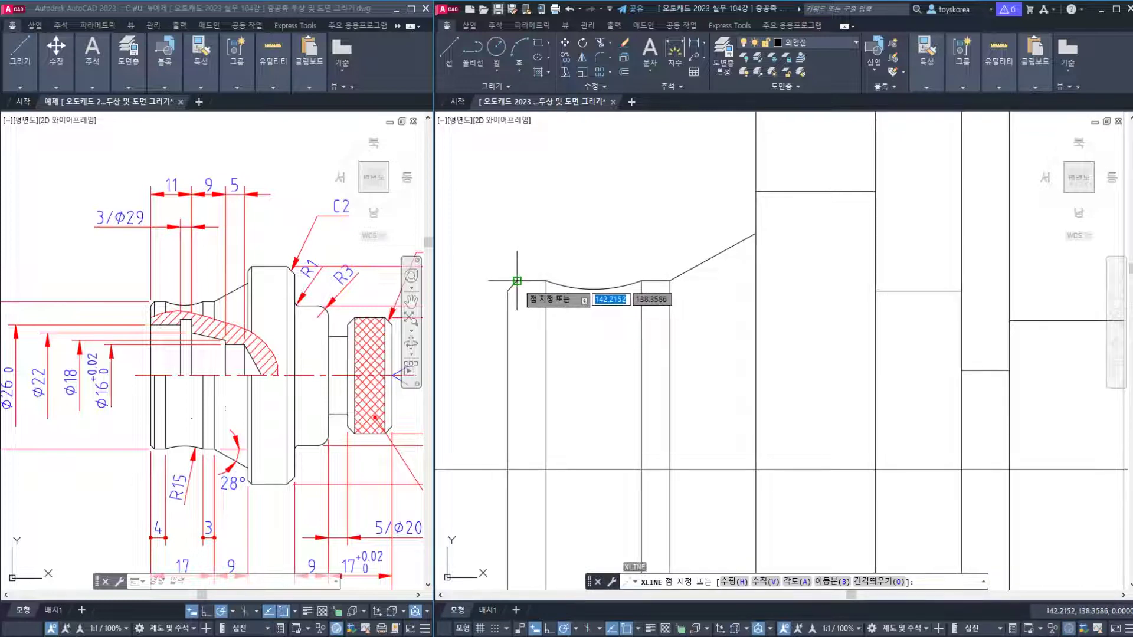
pyautogui.click(516, 280)
pyautogui.click(518, 248)
pyautogui.press('Escape')
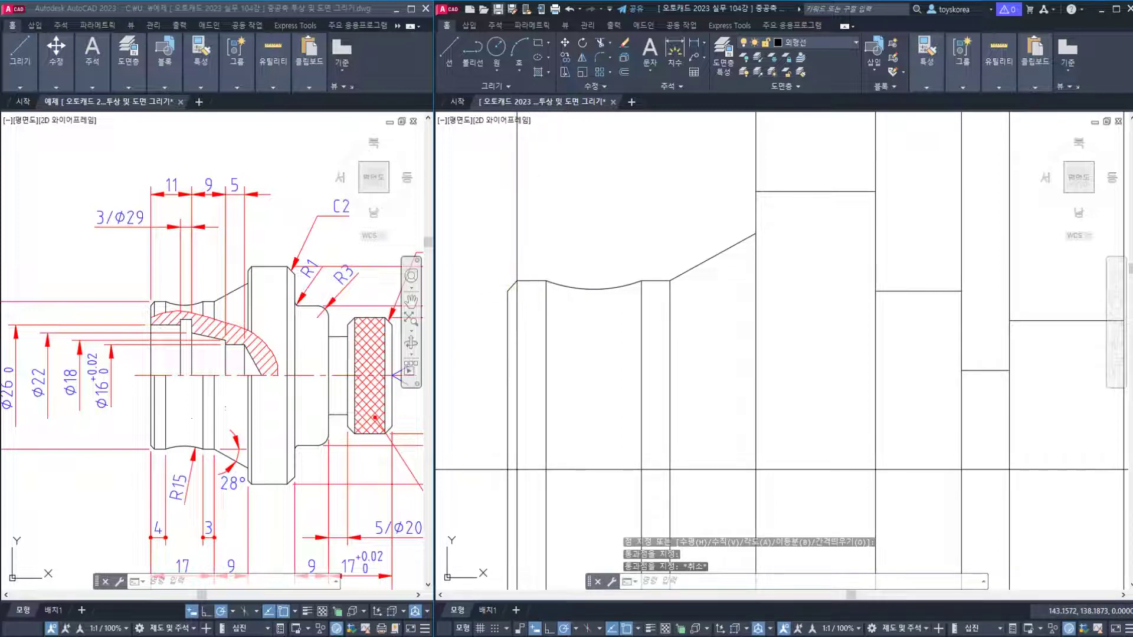
pyautogui.write('tr')
pyautogui.press('Return')
pyautogui.press('Escape')
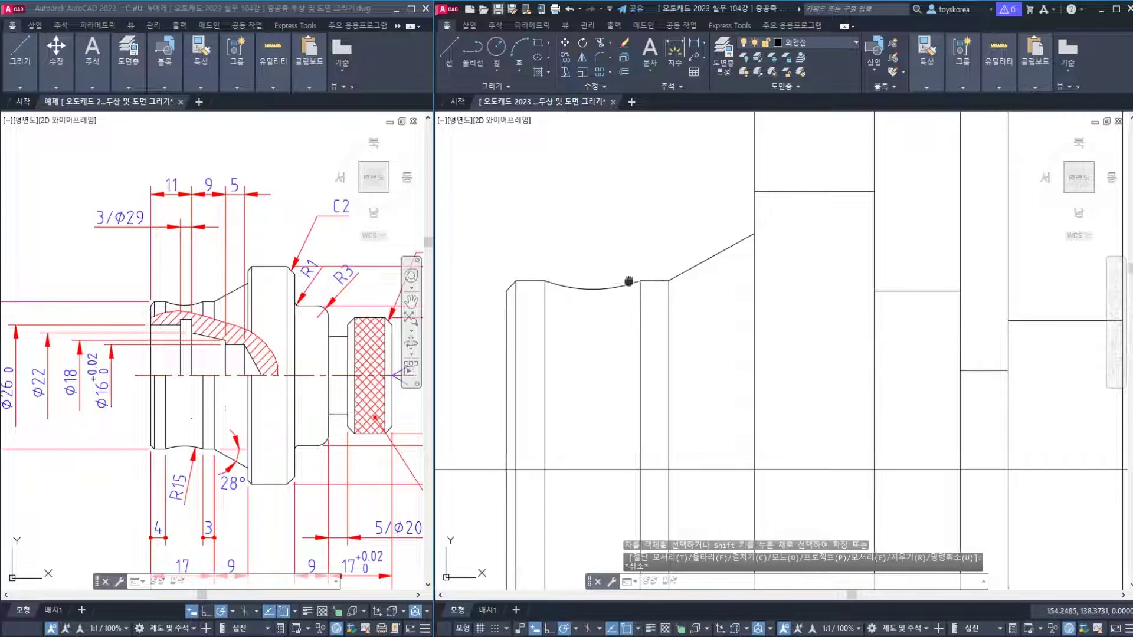
# Chamfer the flange's upper-left corner with both distances set to 1.
pyautogui.moveTo(632, 281); pyautogui.dragTo(495, 318, button='middle')
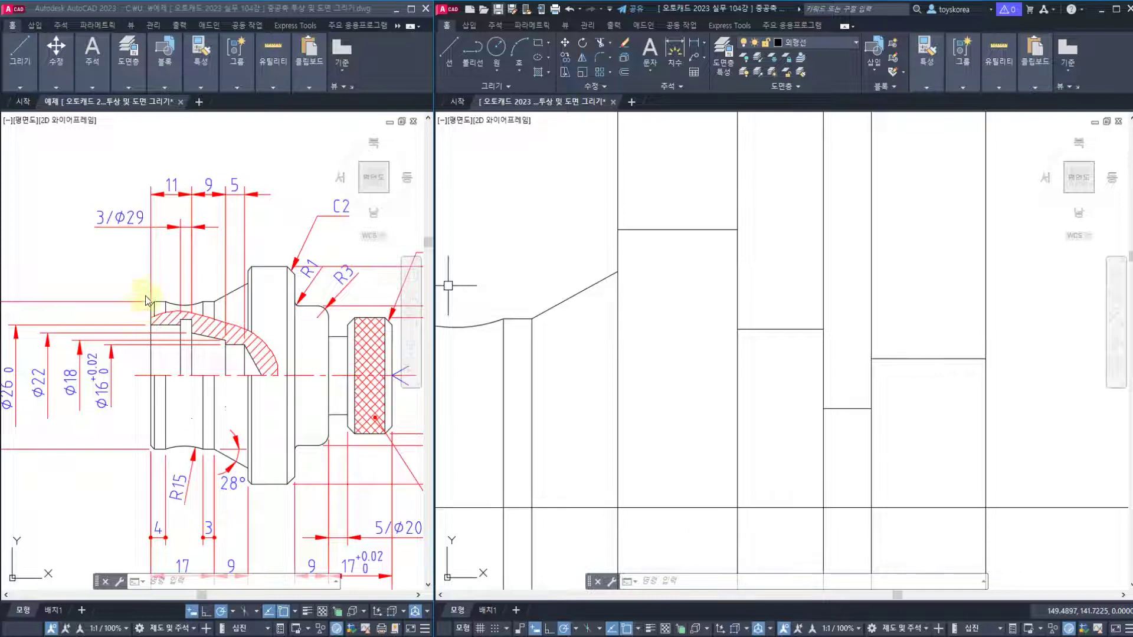
pyautogui.press('Escape')
pyautogui.press('Escape')
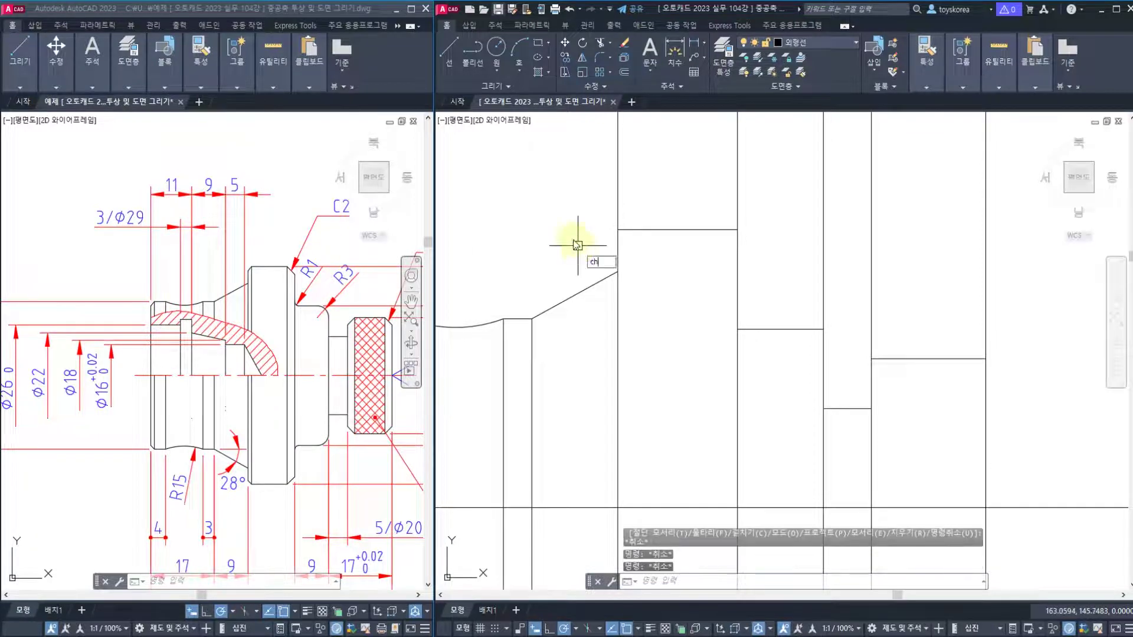
pyautogui.write('cha')
pyautogui.press('Return')
pyautogui.write('d')
pyautogui.press('Return')
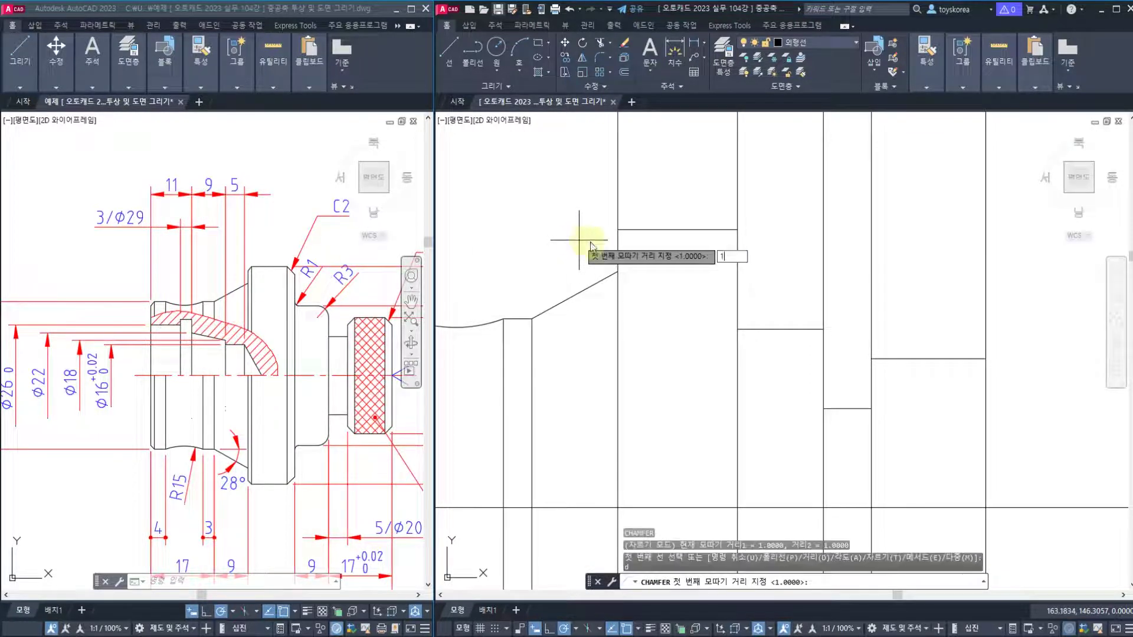
pyautogui.write('1')
pyautogui.press('Return')
pyautogui.press('Return')
pyautogui.click(627, 229)
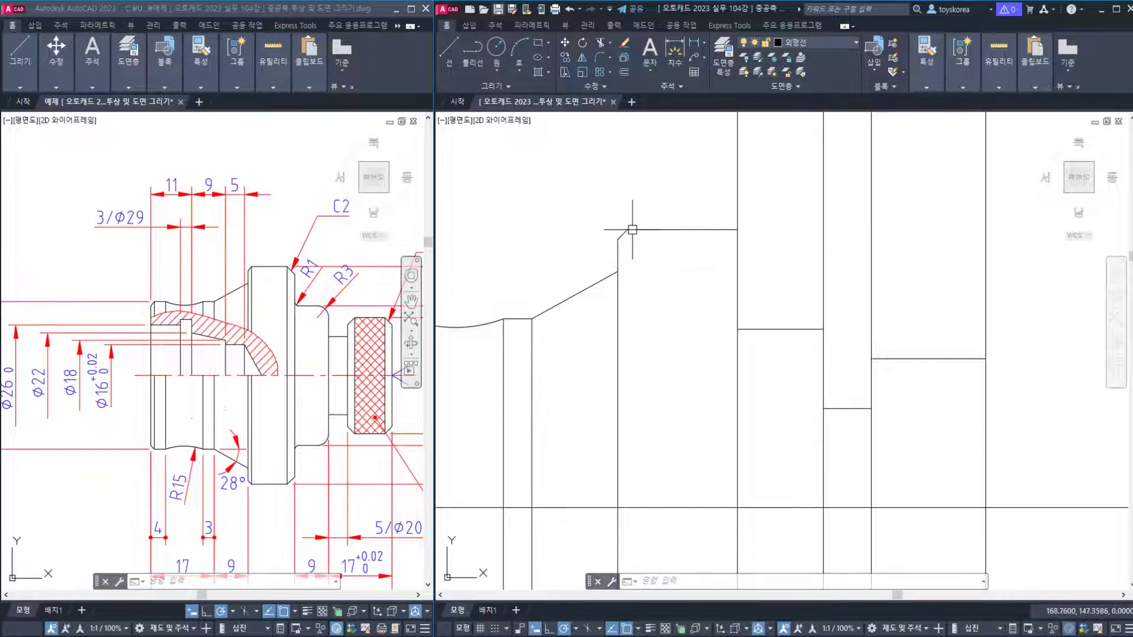
pyautogui.click(618, 244)
# Draw a vertical construction line through the upper end of the flange's left chamfer and trim it above the top edge.
pyautogui.moveTo(610, 244); pyautogui.dragTo(598, 245, button='middle')
pyautogui.write('xxl')
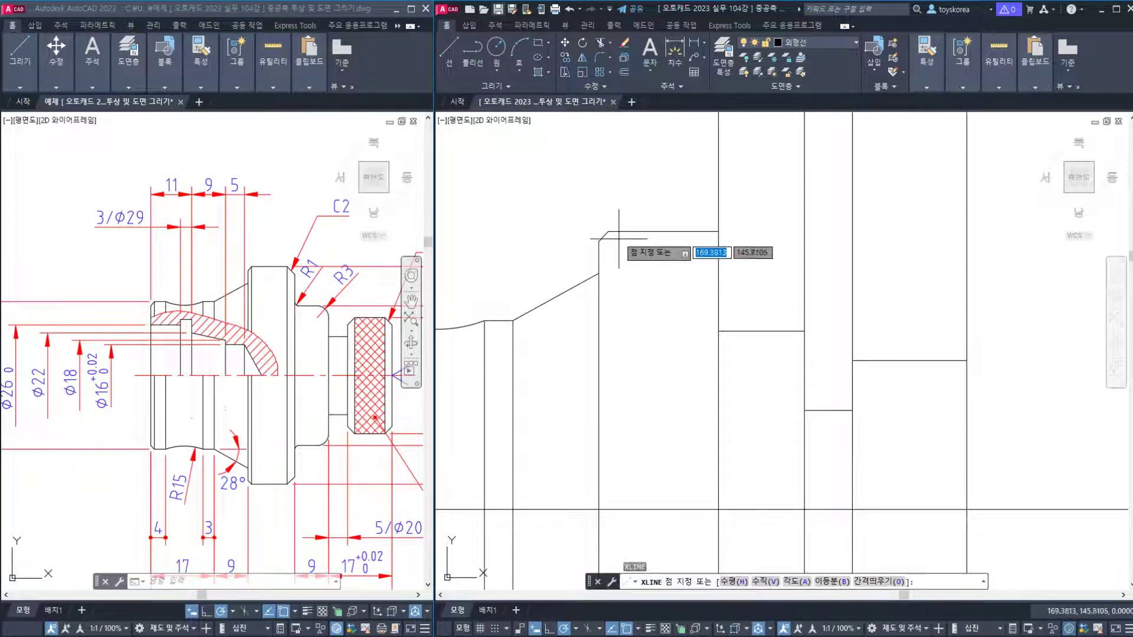
pyautogui.press('Return')
pyautogui.click(608, 232)
pyautogui.press('Escape')
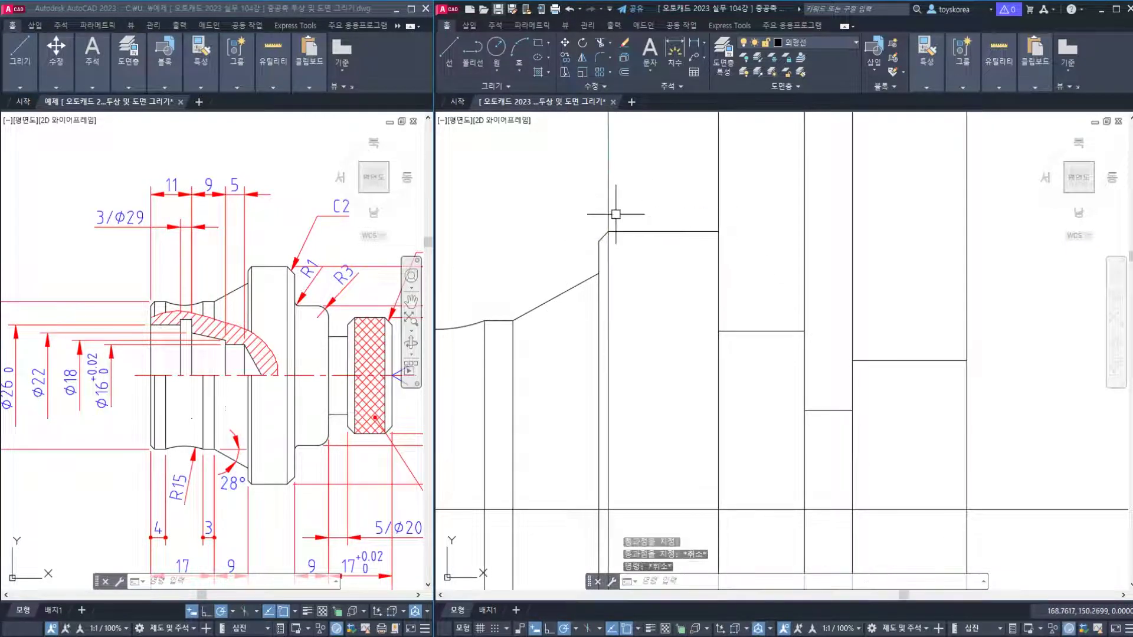
pyautogui.write('tr')
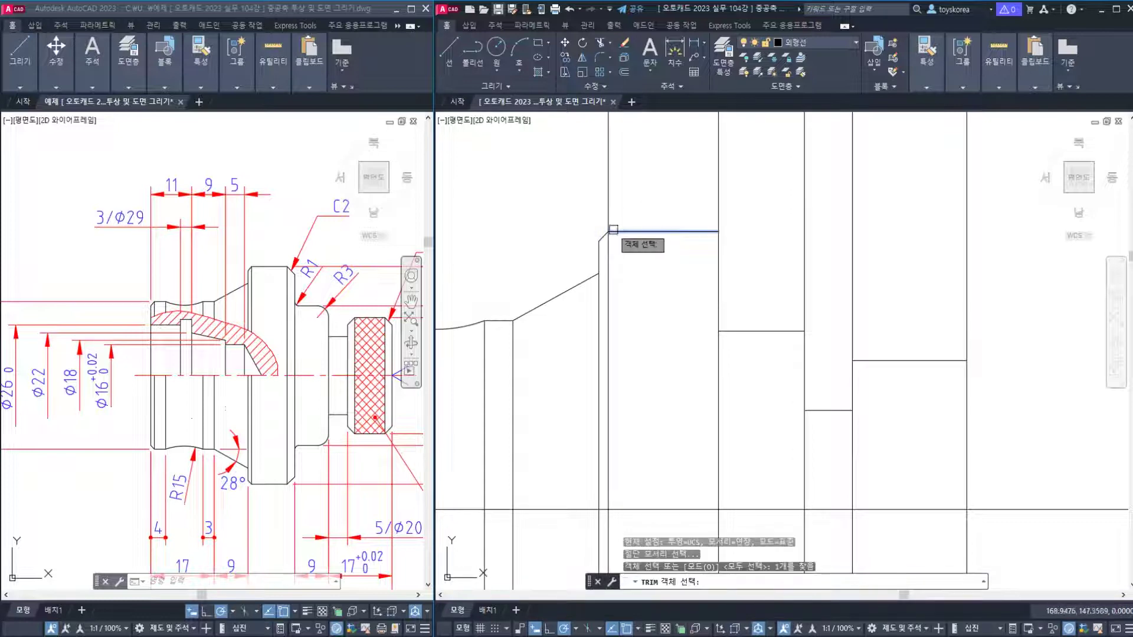
pyautogui.press('Return')
pyautogui.press('Escape')
# Chamfer the flange's upper-right corner with both distances set to 2.
pyautogui.moveTo(728, 256); pyautogui.dragTo(632, 267, button='middle')
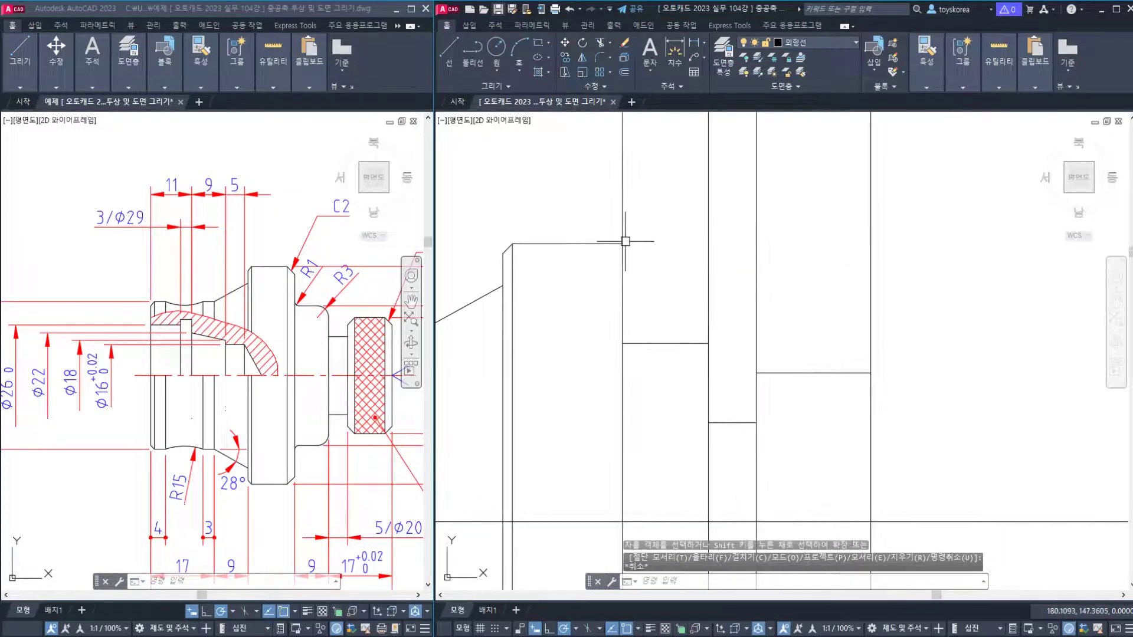
pyautogui.write('cha')
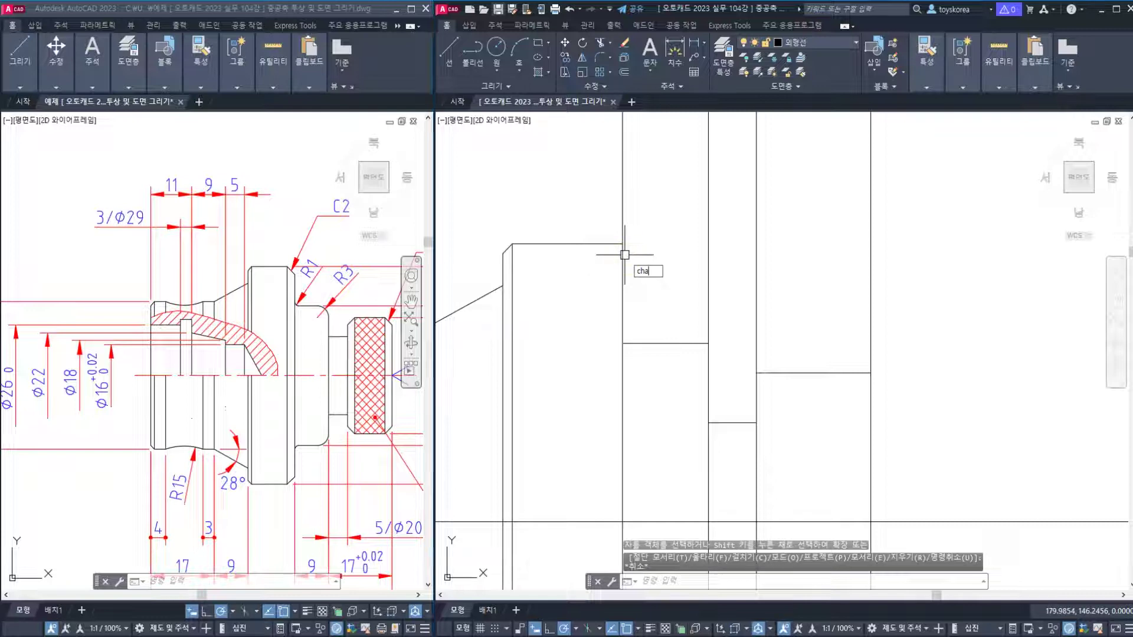
pyautogui.press('Return')
pyautogui.write('d')
pyautogui.press('Return')
pyautogui.write('2')
pyautogui.press('Return')
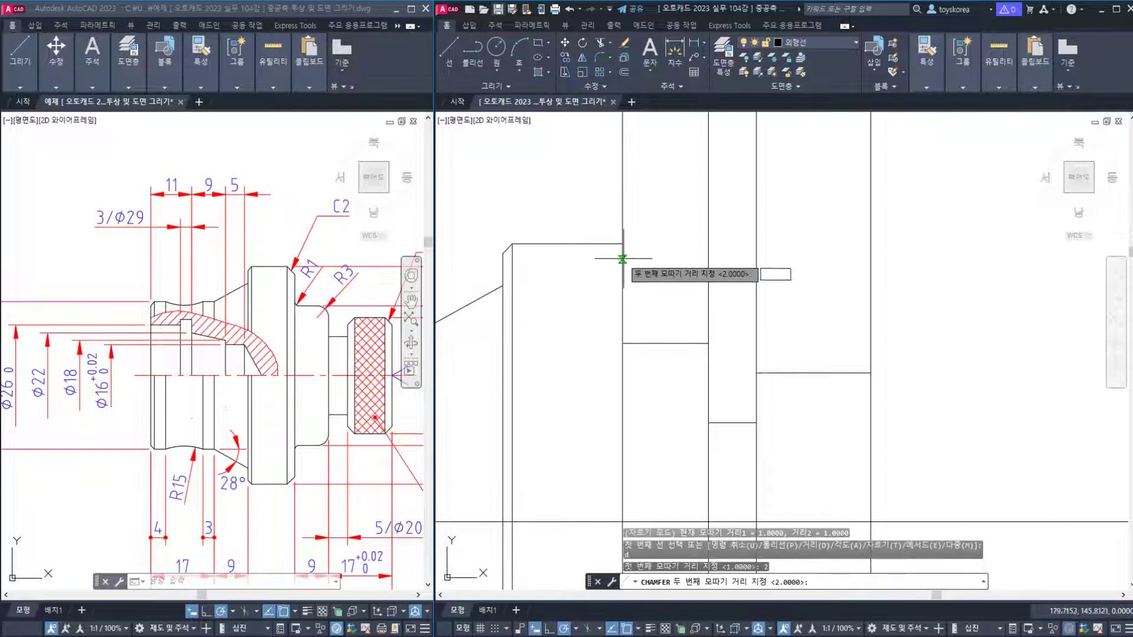
pyautogui.press('Return')
pyautogui.click(617, 243)
pyautogui.click(624, 269)
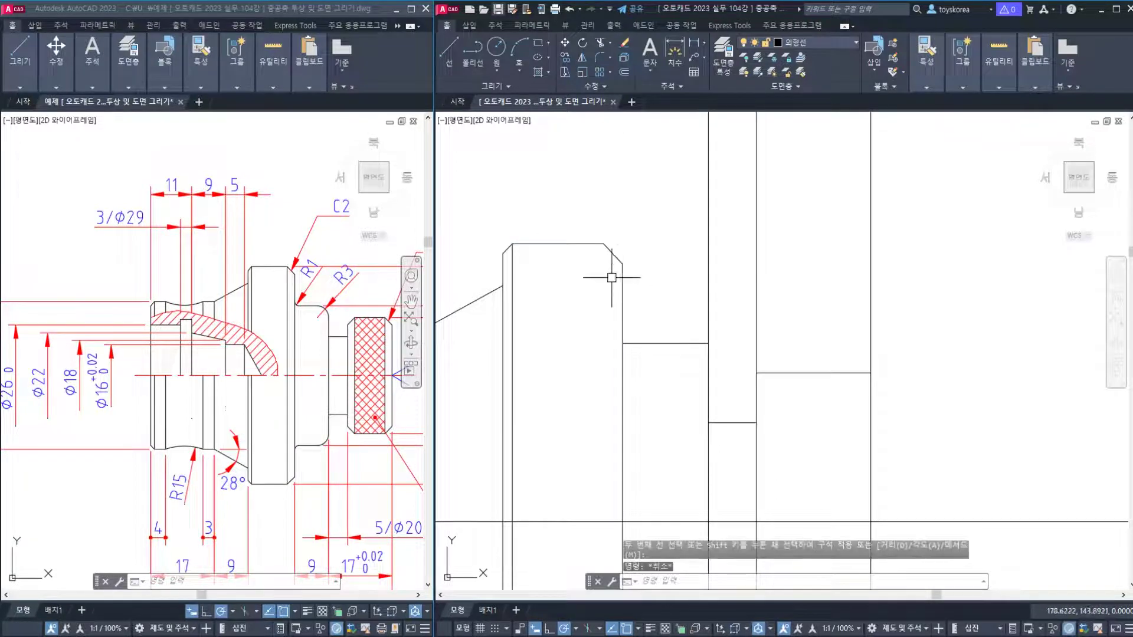
# Draw a vertical construction line through the upper end of the flange's 2 mm chamfer.
pyautogui.write('xl')
pyautogui.press('Return')
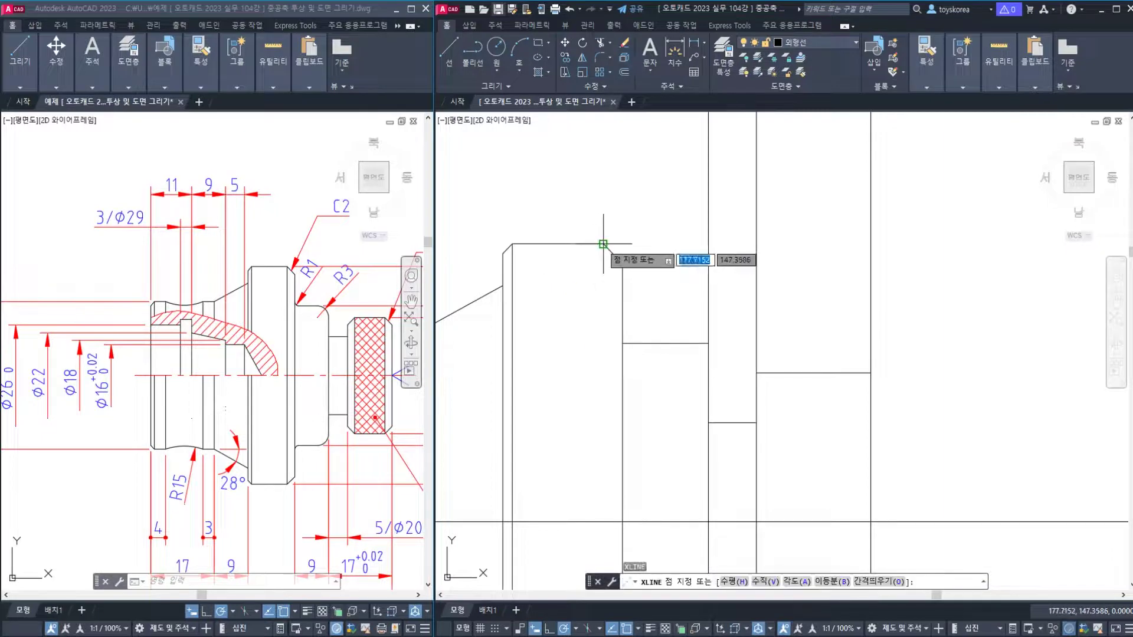
pyautogui.click(603, 243)
pyautogui.click(603, 218)
pyautogui.press('Escape')
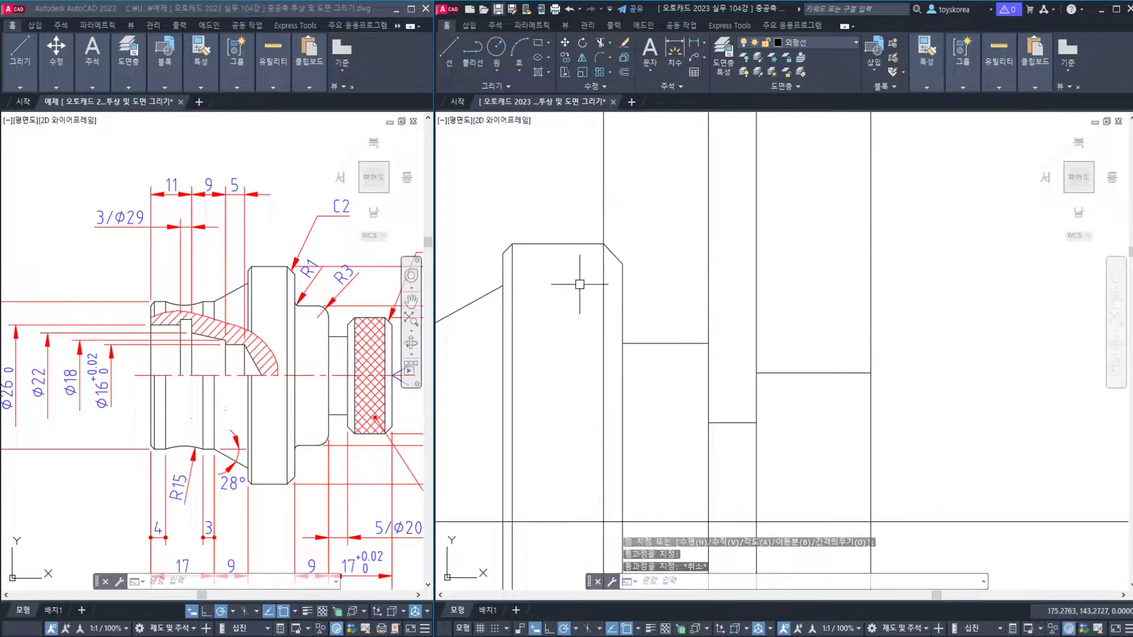
# Trim the new construction line above the flange's top edge and save the drawing.
pyautogui.write('tr')
pyautogui.press('Return')
pyautogui.click(588, 243)
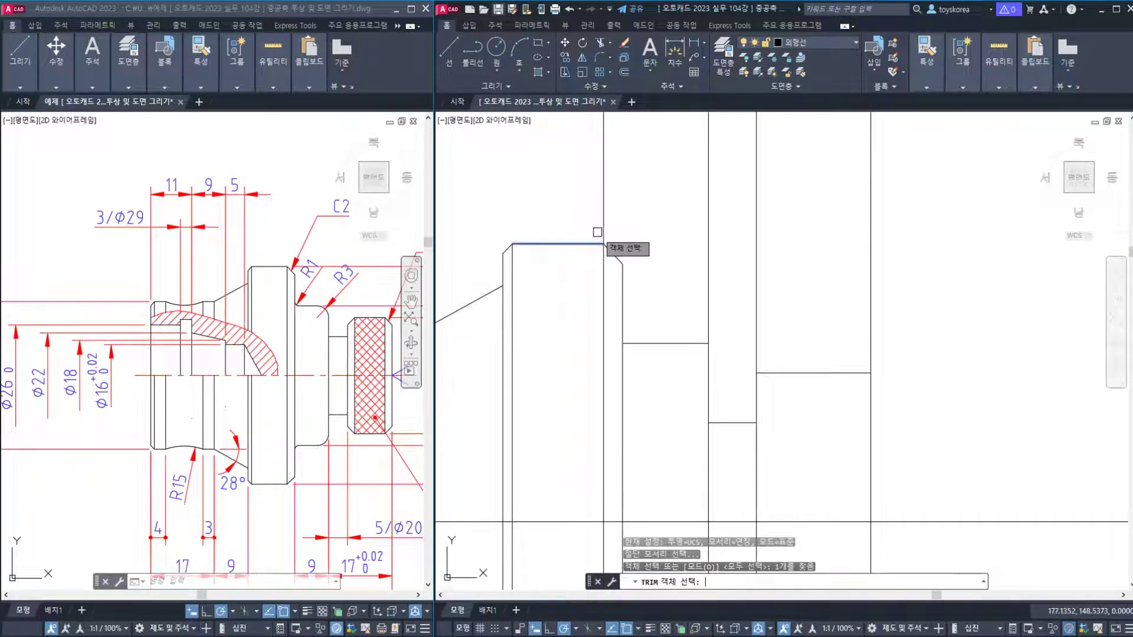
pyautogui.press('Return')
pyautogui.click(602, 229)
pyautogui.press('Return')
pyautogui.hotkey('ctrl', 's')
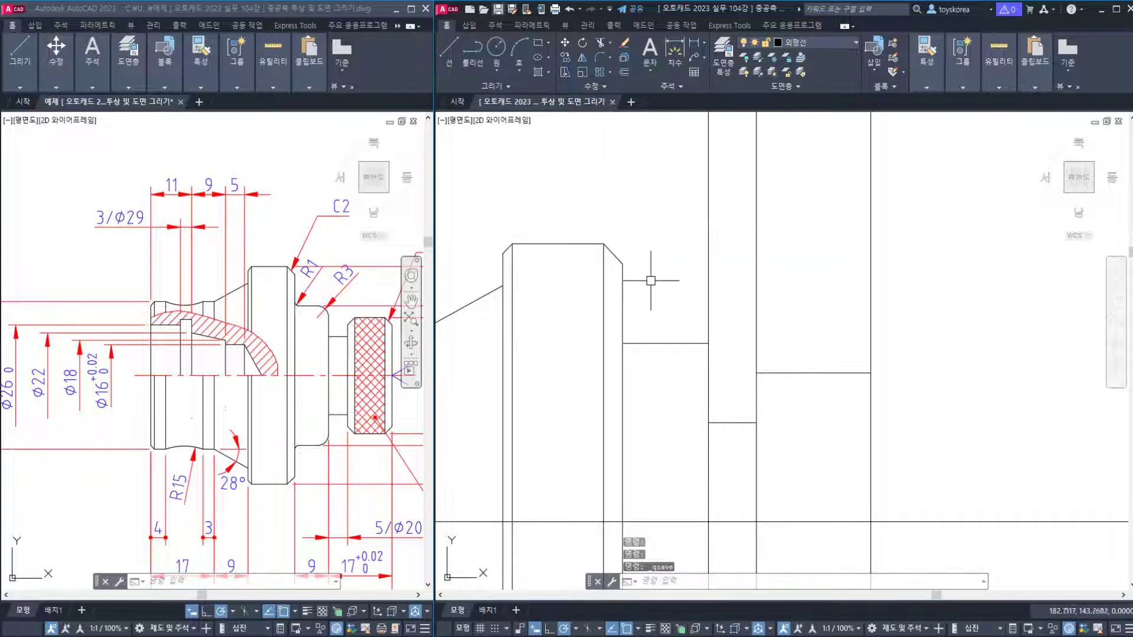
# Fillet the inside corner between the flange's right face and the adjoining step's upper edge with radius 1.
pyautogui.scroll(-3, 637, 259)
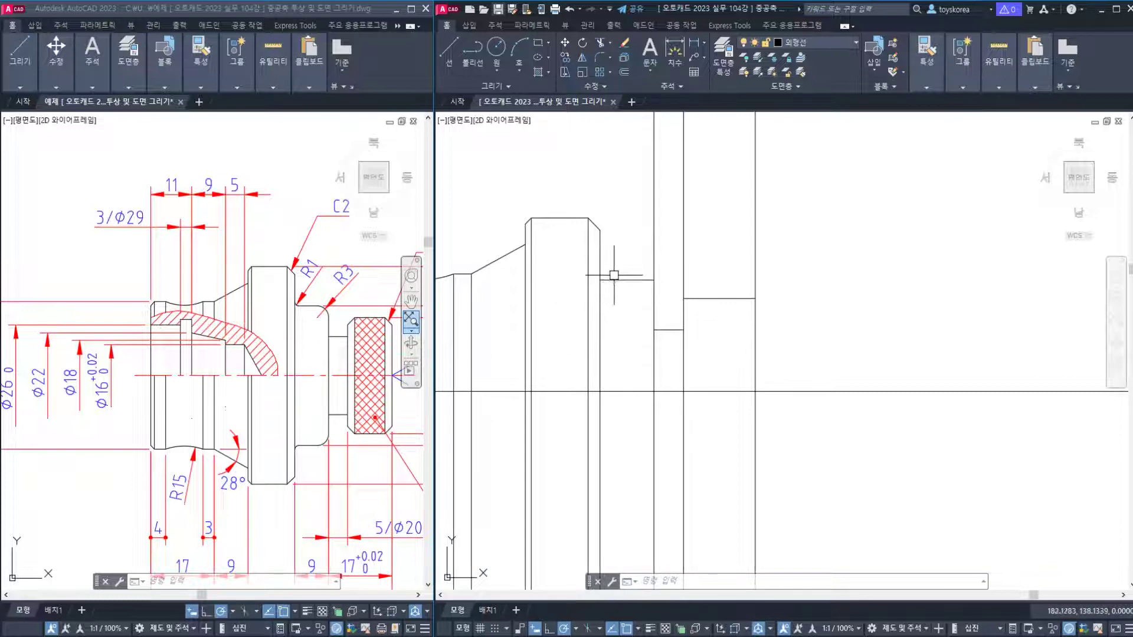
pyautogui.click(600, 260)
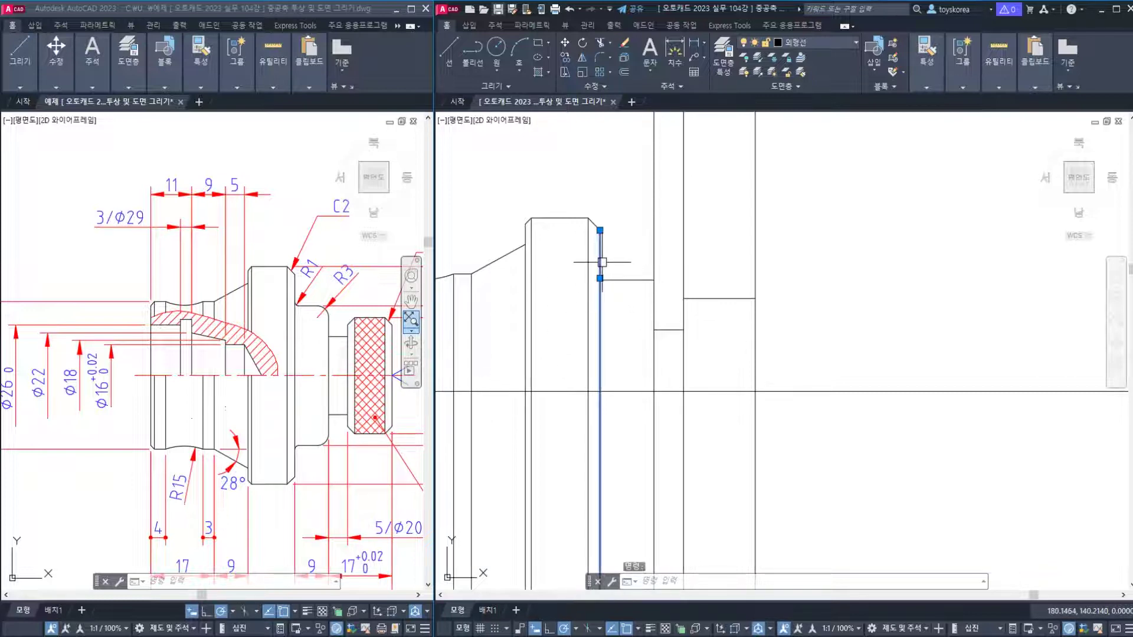
pyautogui.press('Escape')
pyautogui.press('Escape')
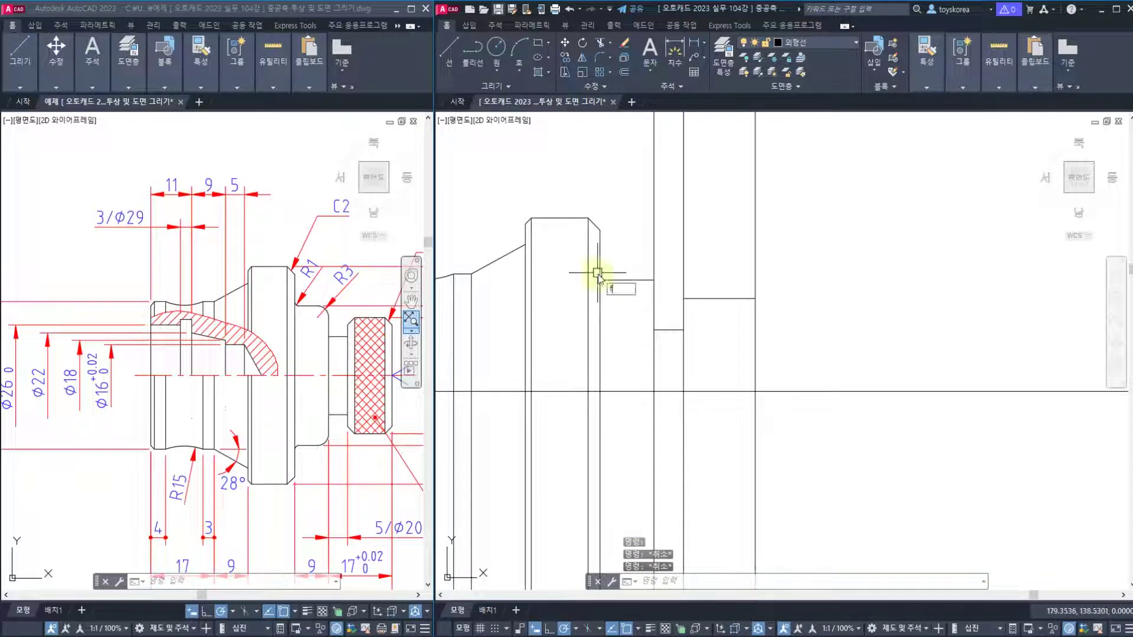
pyautogui.press('Return')
pyautogui.write('r')
pyautogui.press('Return')
pyautogui.write('1')
pyautogui.press('Return')
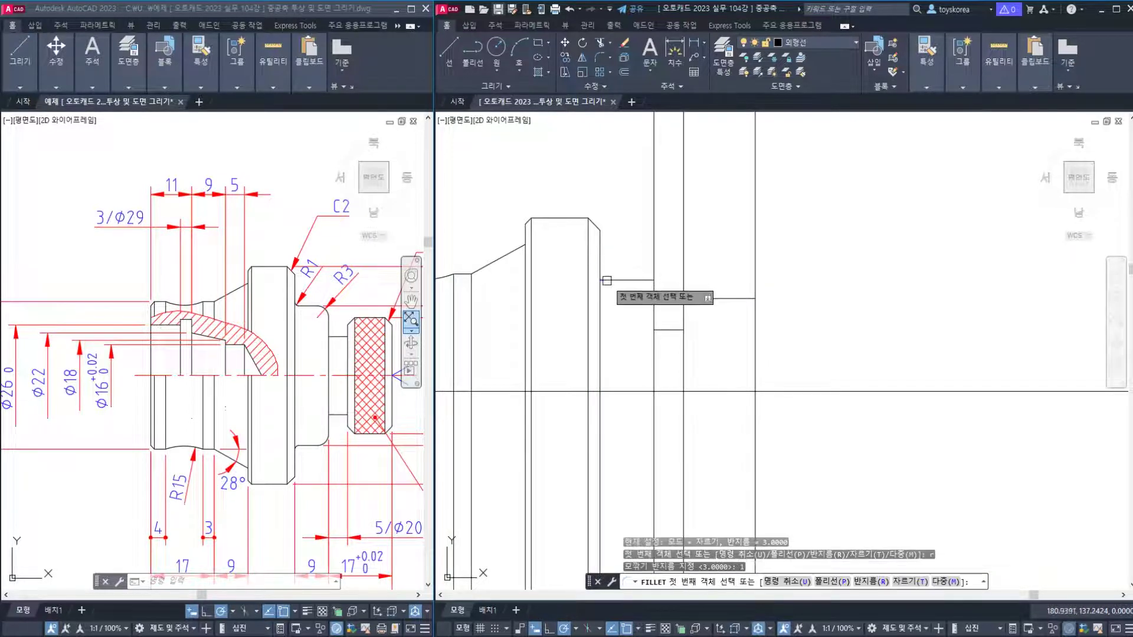
pyautogui.click(599, 265)
pyautogui.click(625, 280)
pyautogui.press('Escape')
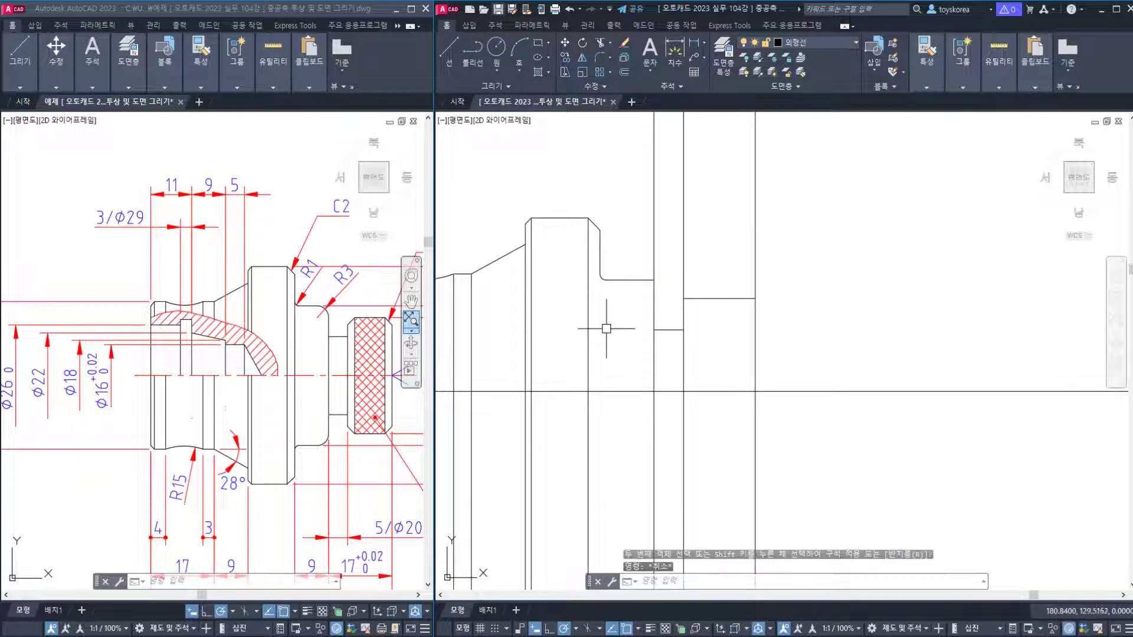
# Try to stretch the flange's right face line down past the centerline and undo the change.
pyautogui.click(600, 265)
pyautogui.click(599, 273)
pyautogui.click(599, 430)
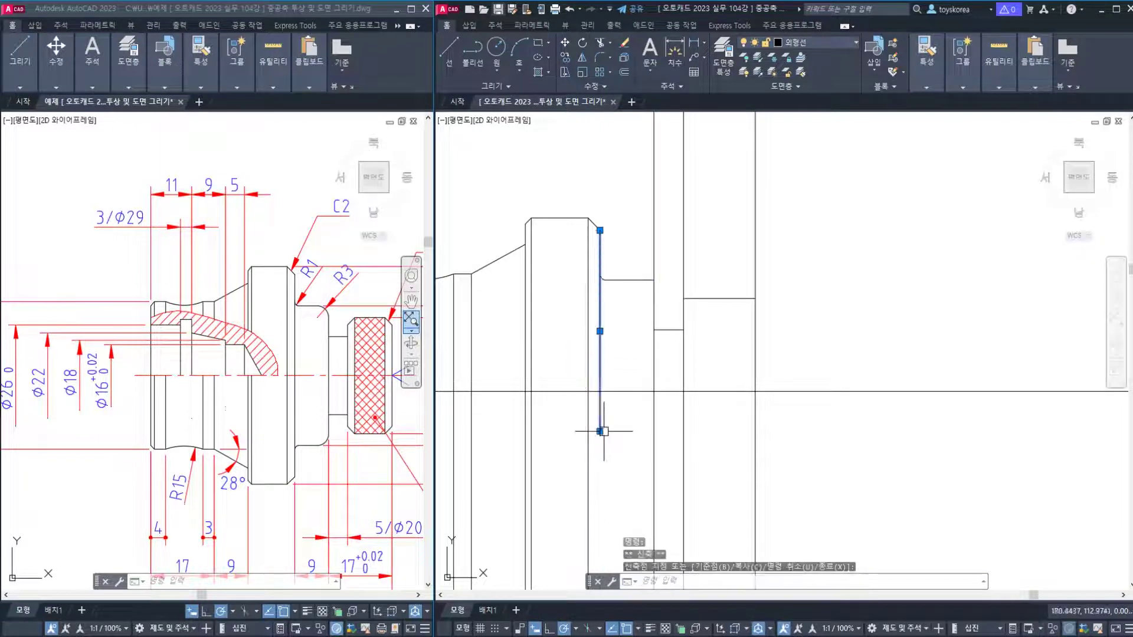
pyautogui.press('Escape')
pyautogui.hotkey('ctrl', 'z')
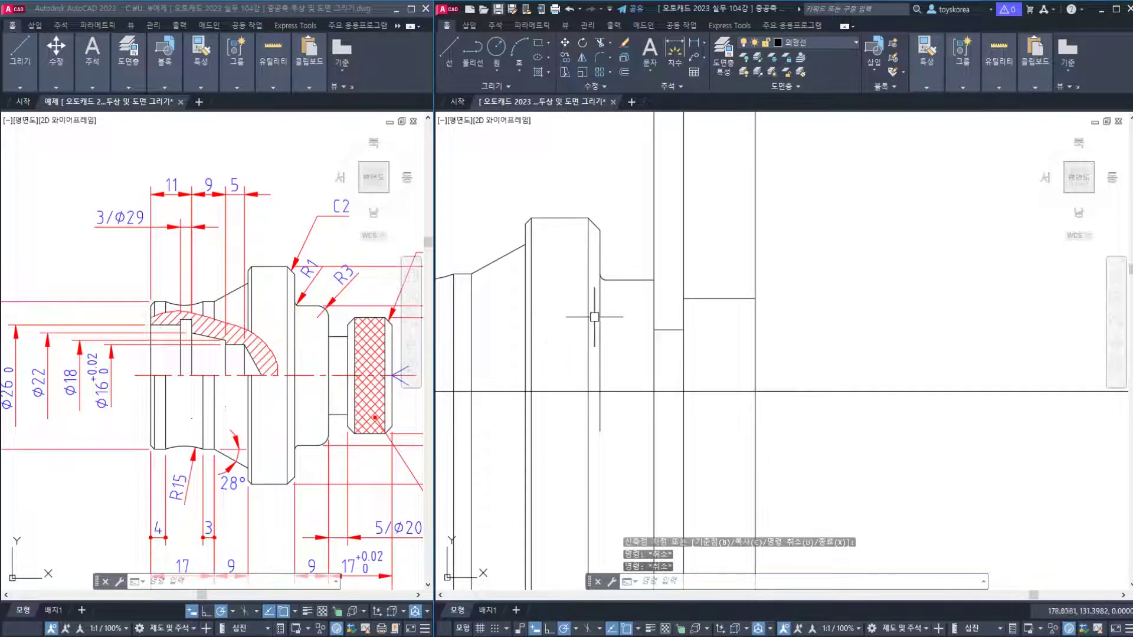
# Clear the selection of the flange's right face line and save the drawing.
pyautogui.scroll(-2, 591, 299)
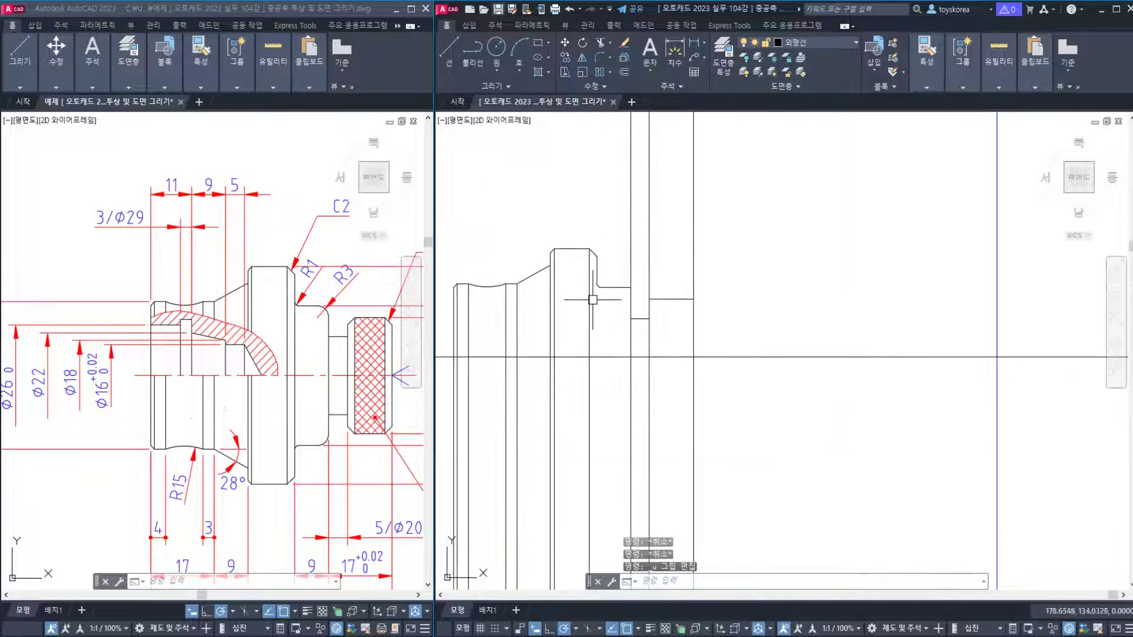
pyautogui.scroll(2, 577, 323)
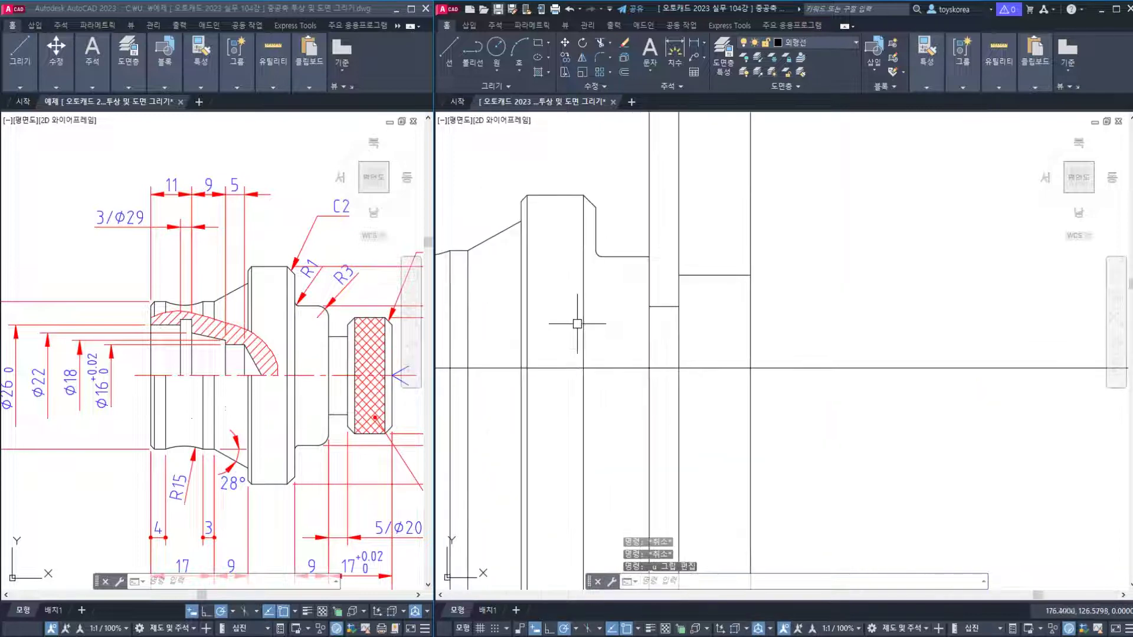
pyautogui.click(590, 244)
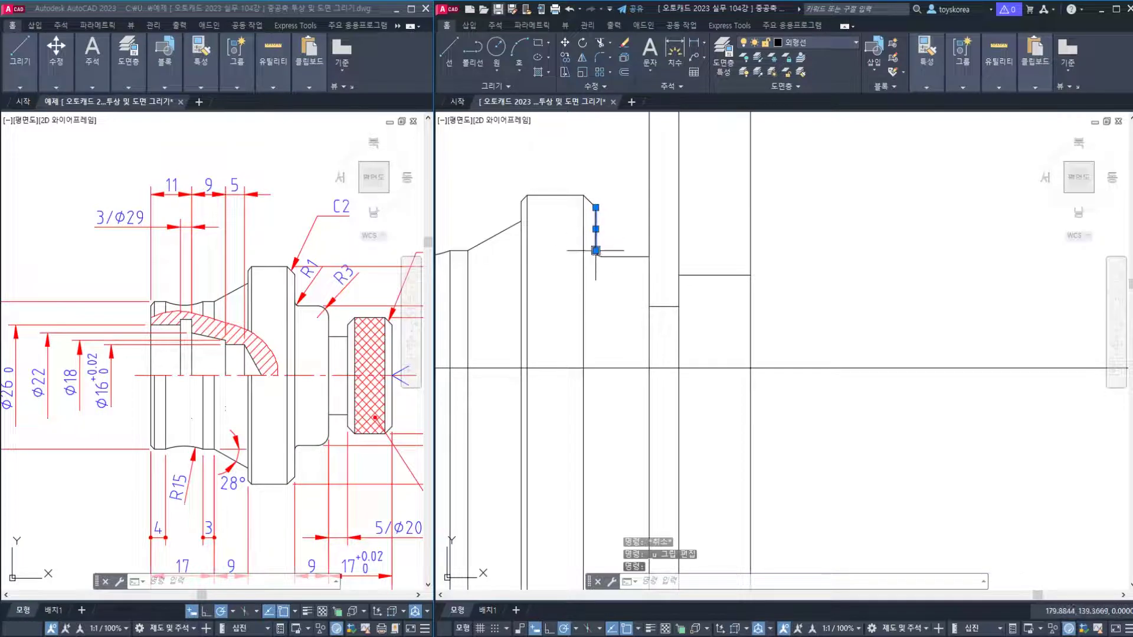
pyautogui.press('Escape')
pyautogui.press('Escape')
pyautogui.hotkey('ctrl', 's')
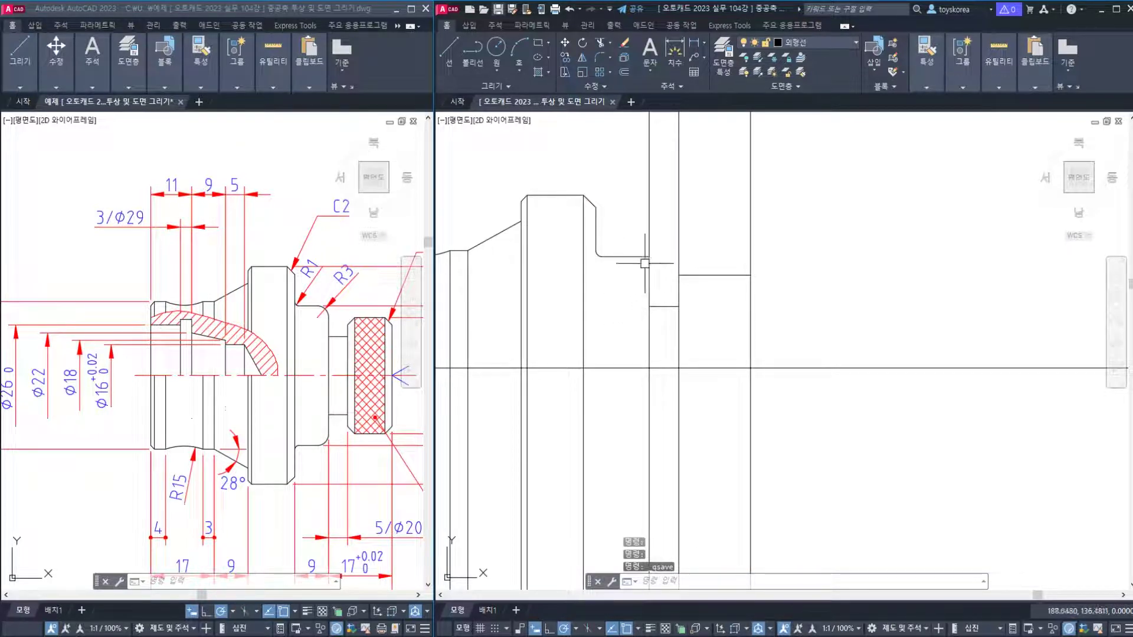
# Fillet the upper right corner of the step next to the flange with radius 3.
pyautogui.write('f')
pyautogui.press('space')
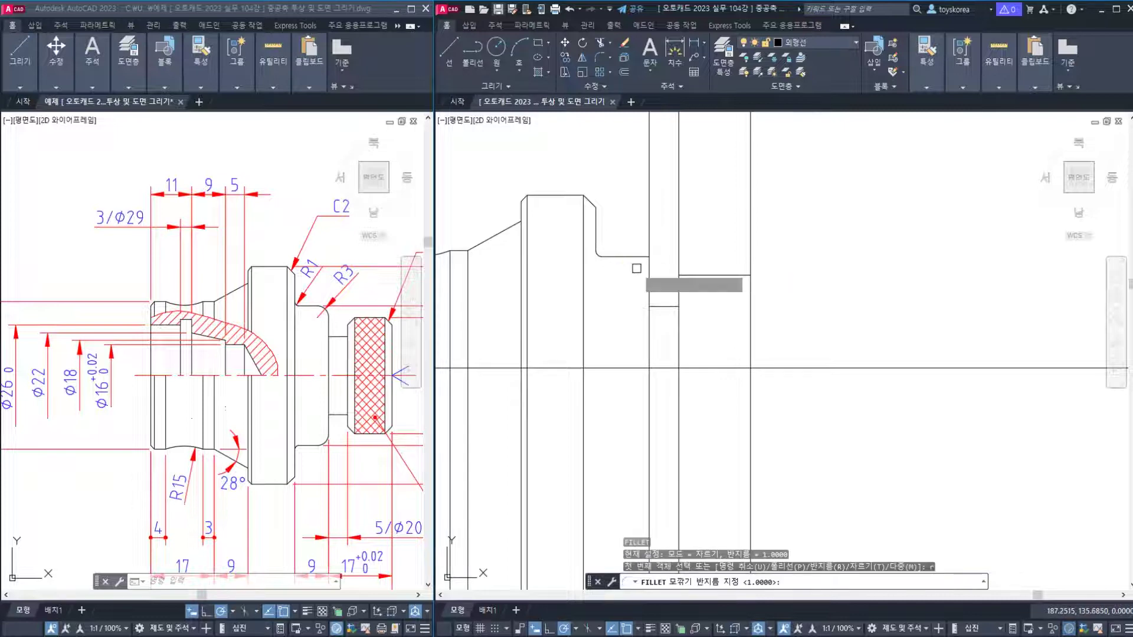
pyautogui.click(637, 257)
pyautogui.moveTo(656, 288); pyautogui.dragTo(631, 289, button='middle')
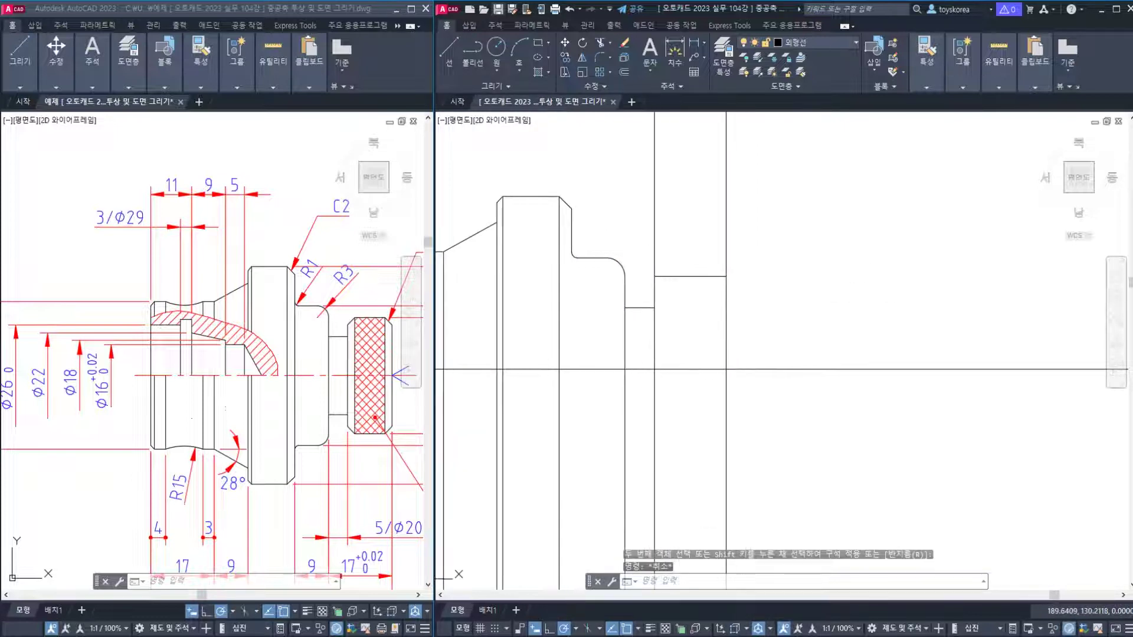
# Chamfer the upper left corner of the shaft's right-end section with both distances set to 2.
pyautogui.moveTo(408, 277); pyautogui.dragTo(295, 262, button='middle')
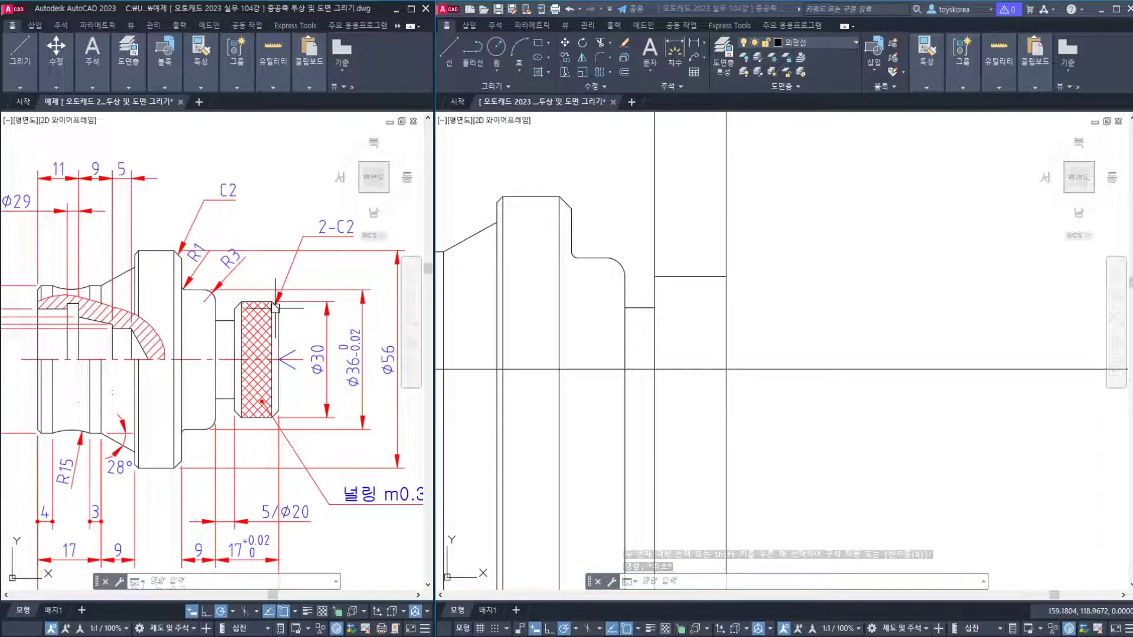
pyautogui.press('Escape')
pyautogui.press('Escape')
pyautogui.press('Escape')
pyautogui.click(627, 299)
pyautogui.write('cha')
pyautogui.press('Return')
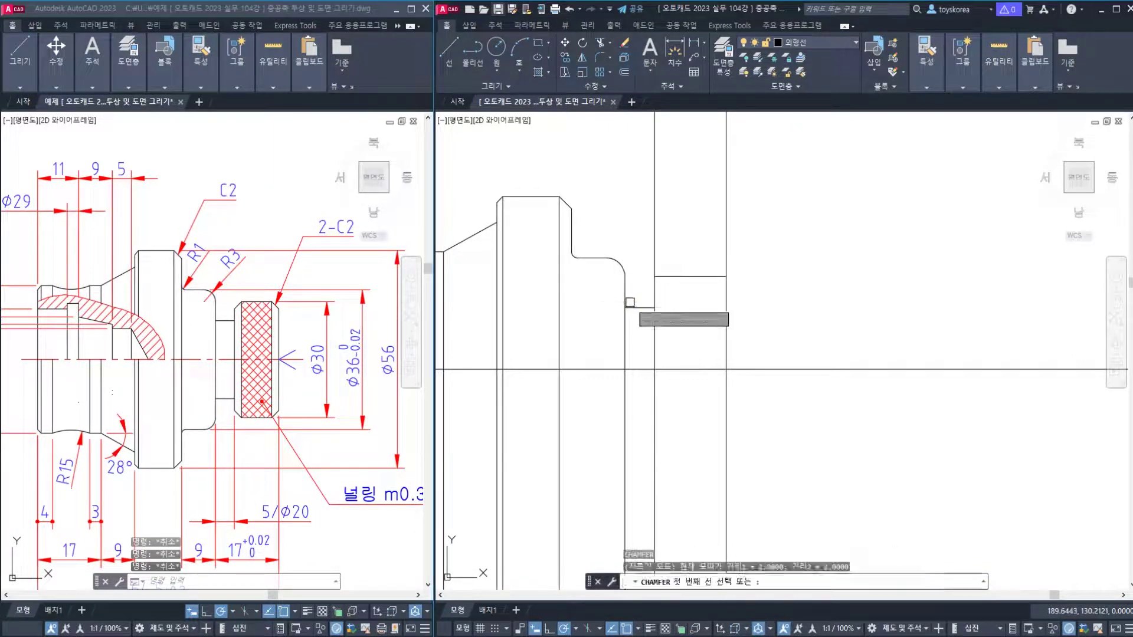
pyautogui.write('d')
pyautogui.press('Return')
pyautogui.write('2')
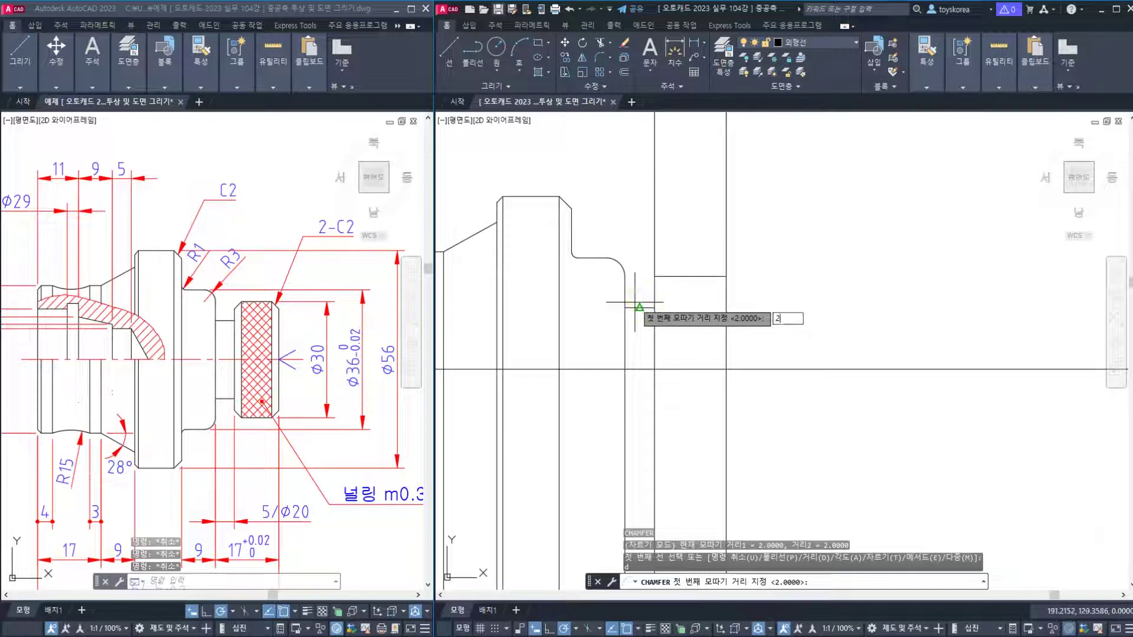
pyautogui.press('Return')
pyautogui.press('Return')
pyautogui.click(655, 288)
pyautogui.click(665, 276)
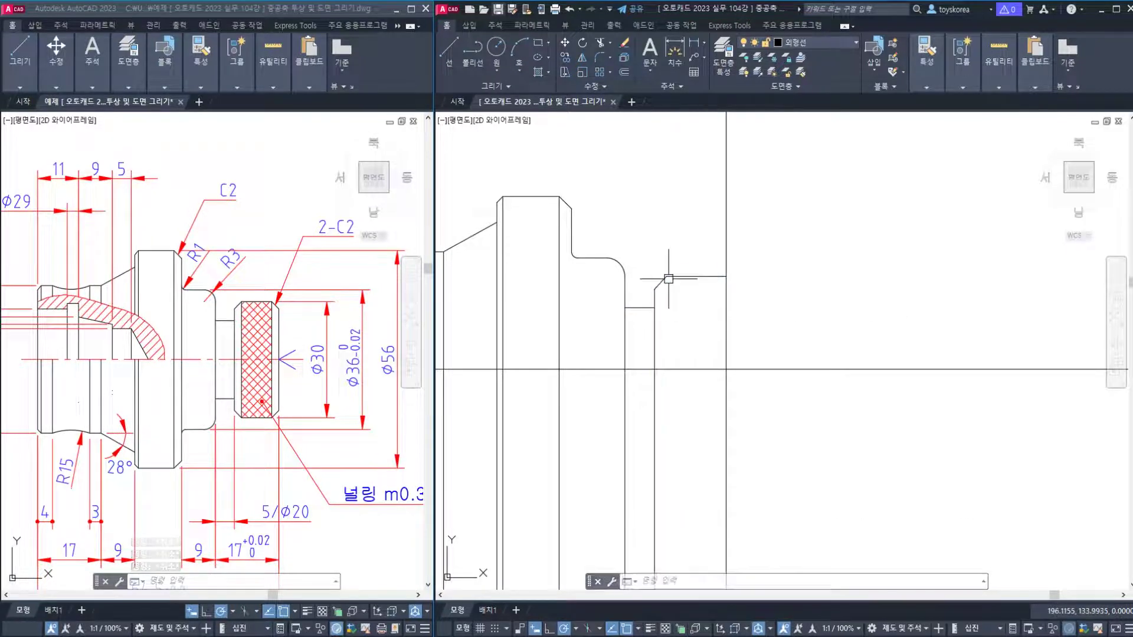
# Chamfer the upper right corner of the shaft's right-end section with the same 2 mm distances.
pyautogui.press('Return')
pyautogui.click(720, 277)
pyautogui.click(726, 290)
pyautogui.press('Escape')
pyautogui.press('Escape')
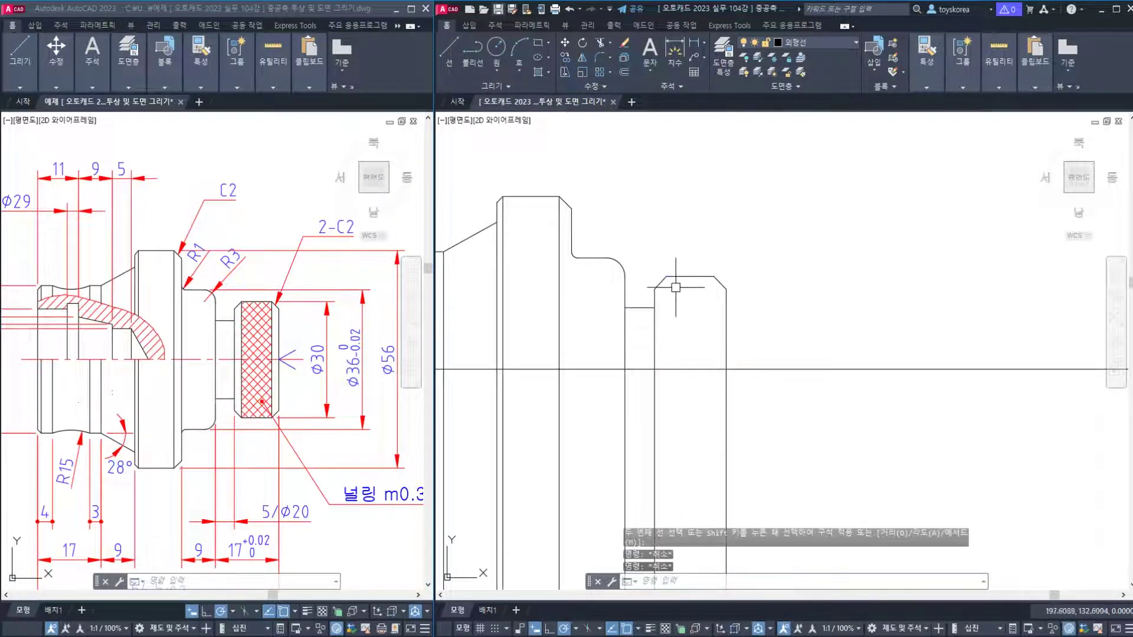
# Draw vertical construction lines through the upper ends of both chamfers on the right-end section.
pyautogui.write('xl')
pyautogui.press('Return')
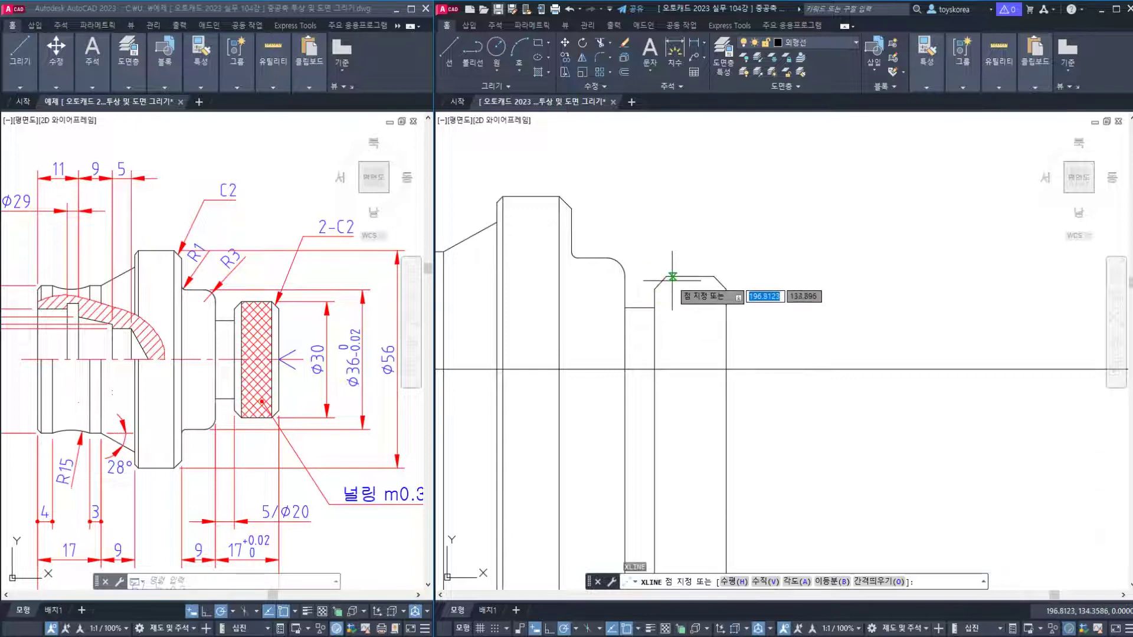
pyautogui.click(663, 278)
pyautogui.click(670, 240)
pyautogui.press('Return')
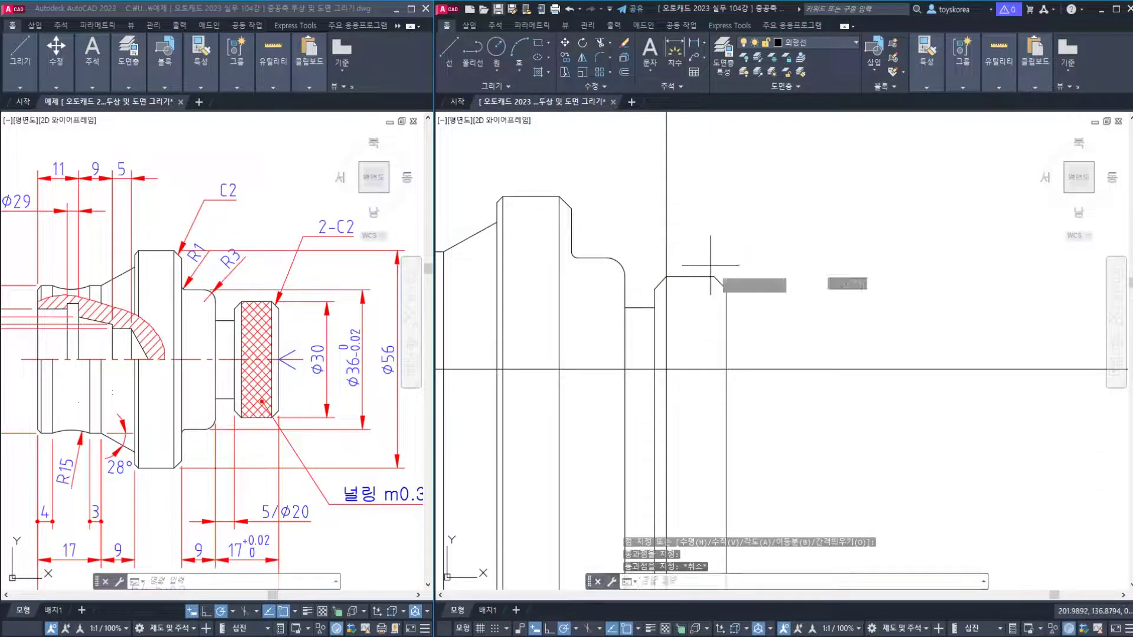
pyautogui.press('Return')
pyautogui.click(713, 278)
pyautogui.click(713, 232)
pyautogui.press('Escape')
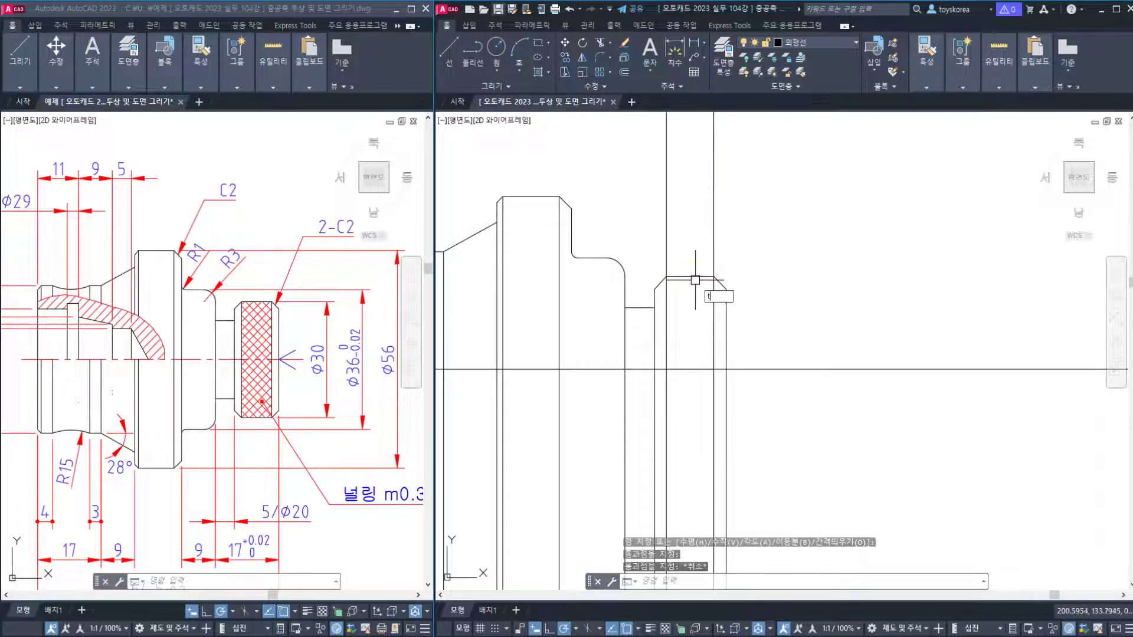
# Trim both new construction lines above the right-end section's top edge and save the drawing.
pyautogui.write('tr')
pyautogui.press('Return')
pyautogui.moveTo(730, 245); pyautogui.dragTo(652, 241)
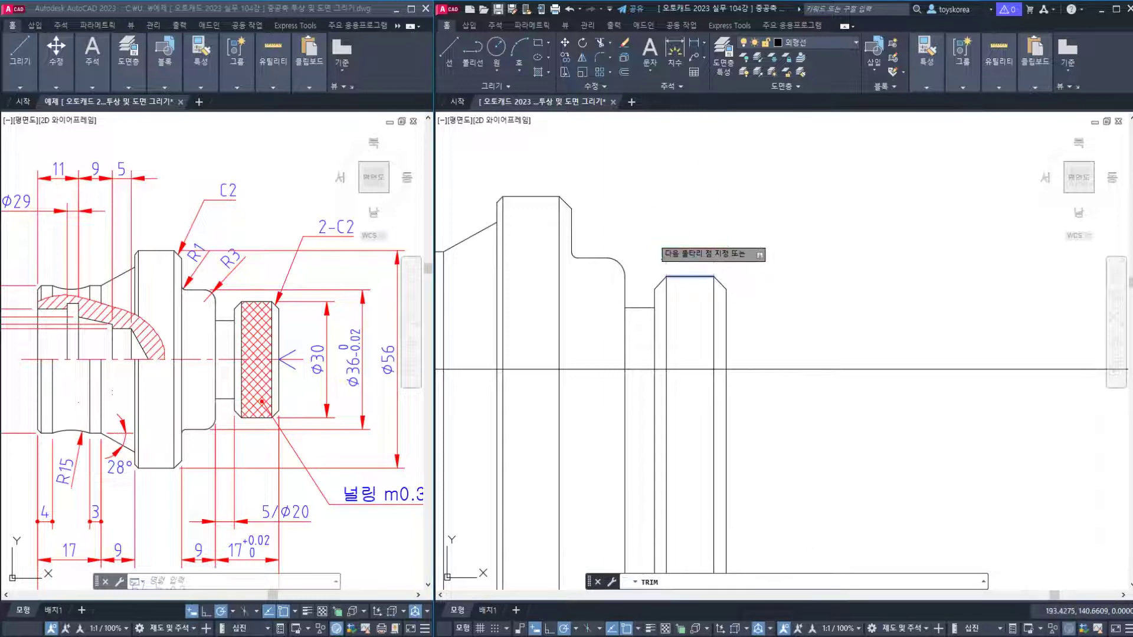
pyautogui.press('Return')
pyautogui.press('Return')
pyautogui.hotkey('ctrl', 's')
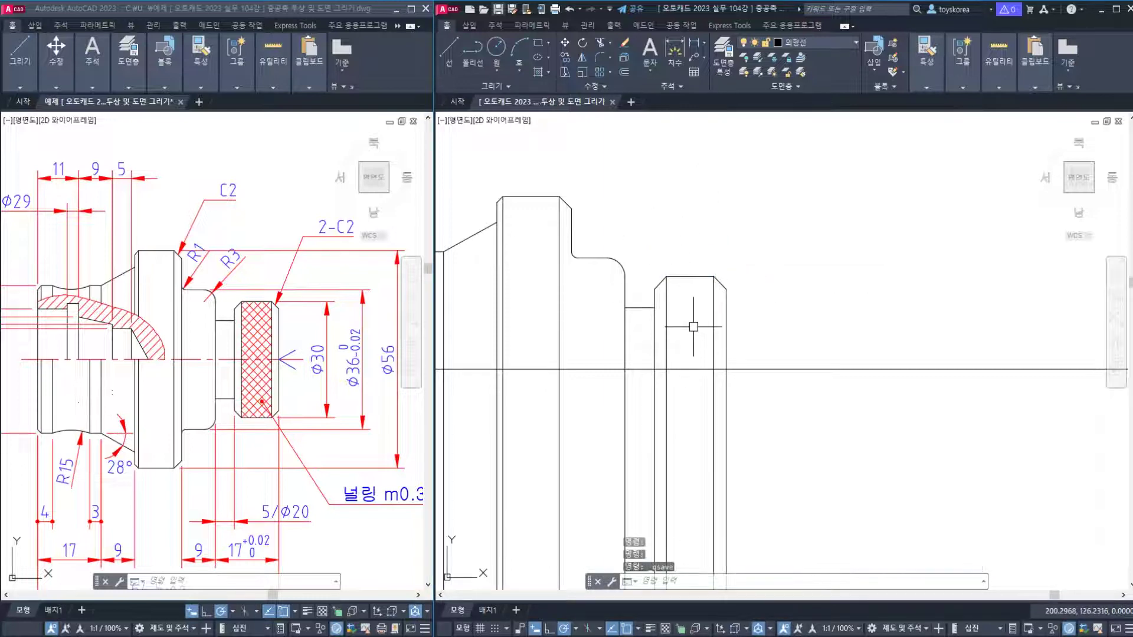
pyautogui.moveTo(695, 341)
pyautogui.mouseDown(button='middle')
pyautogui.moveTo(699, 242)
pyautogui.moveTo(704, 257)
pyautogui.mouseUp(button='middle')
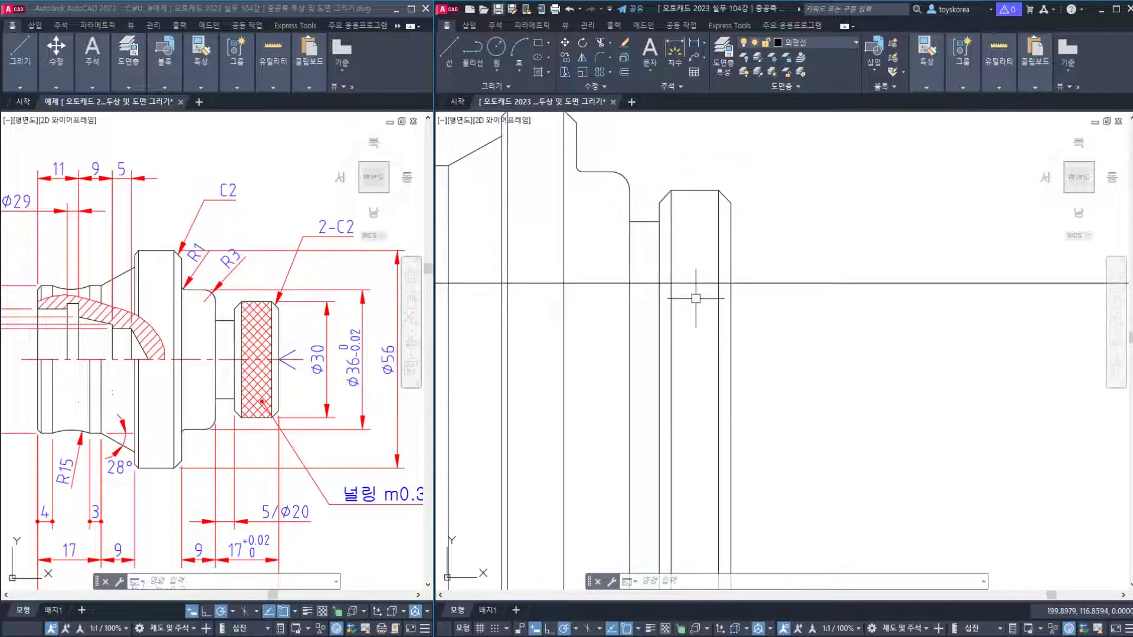
pyautogui.hotkey('ctrl', 's')
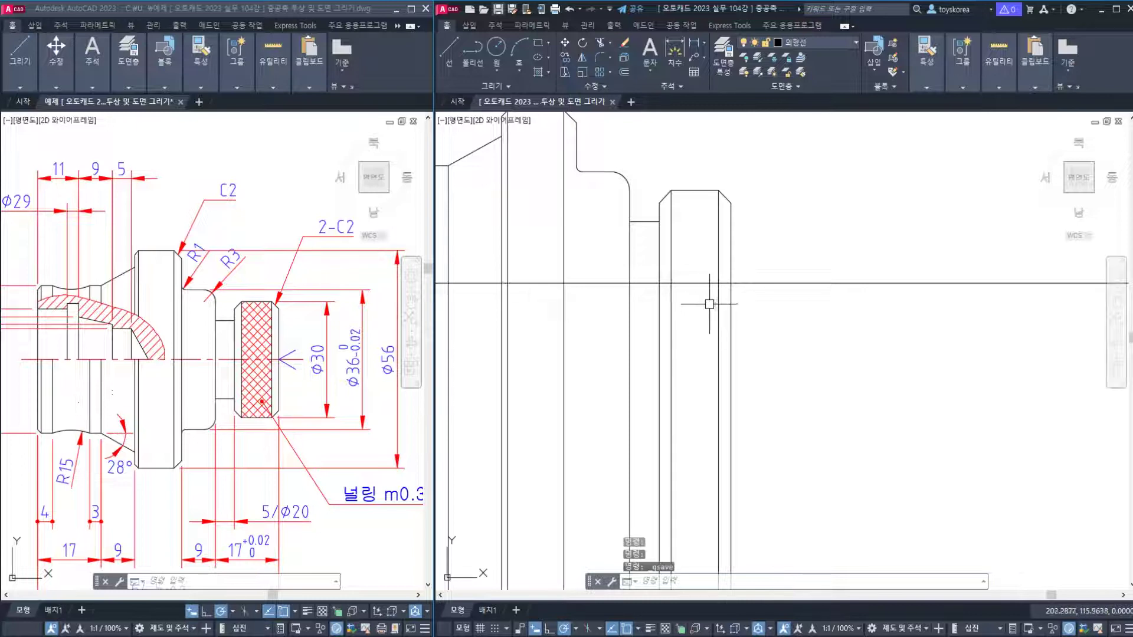
pyautogui.moveTo(711, 302); pyautogui.dragTo(850, 357, button='middle')
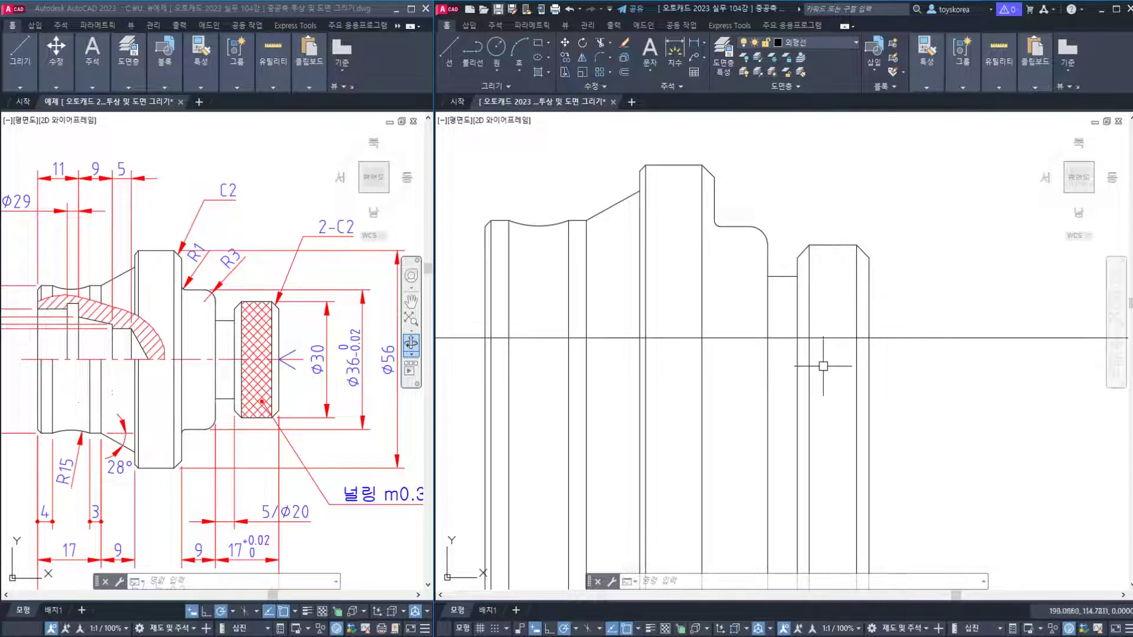
pyautogui.scroll(-3, 622, 342)
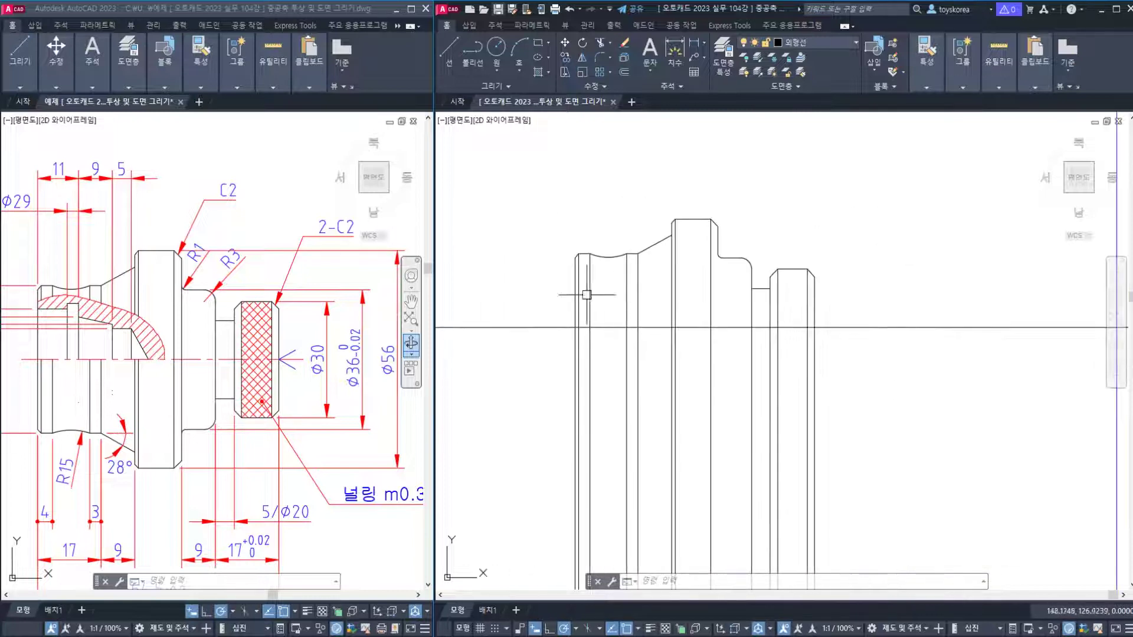
pyautogui.click(544, 186)
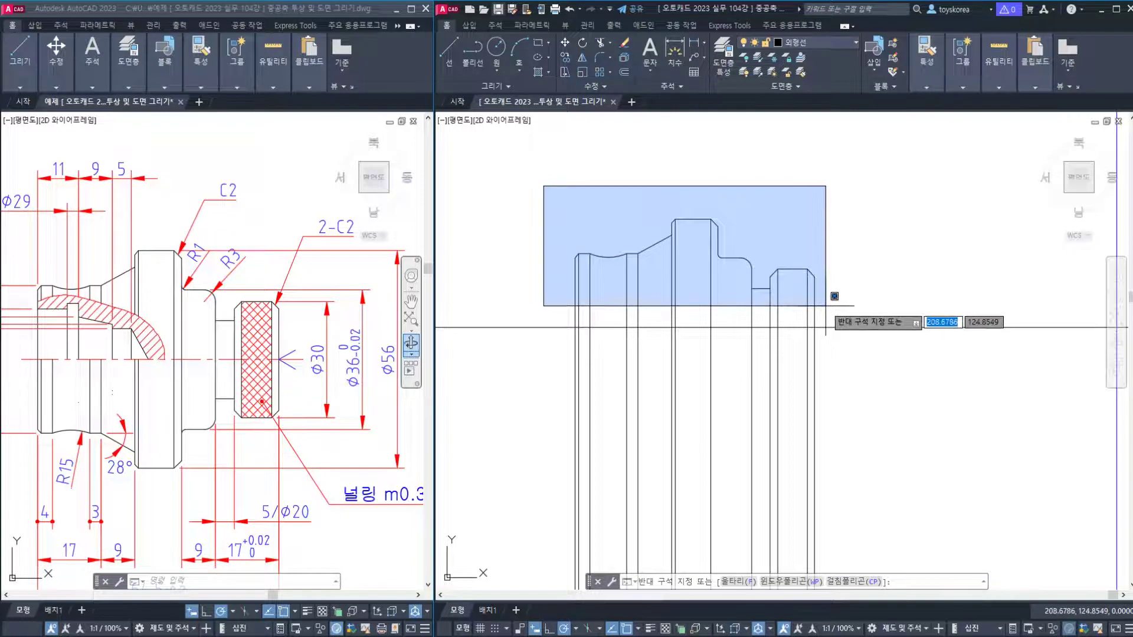
pyautogui.press('Escape')
pyautogui.press('Escape')
pyautogui.click(537, 188)
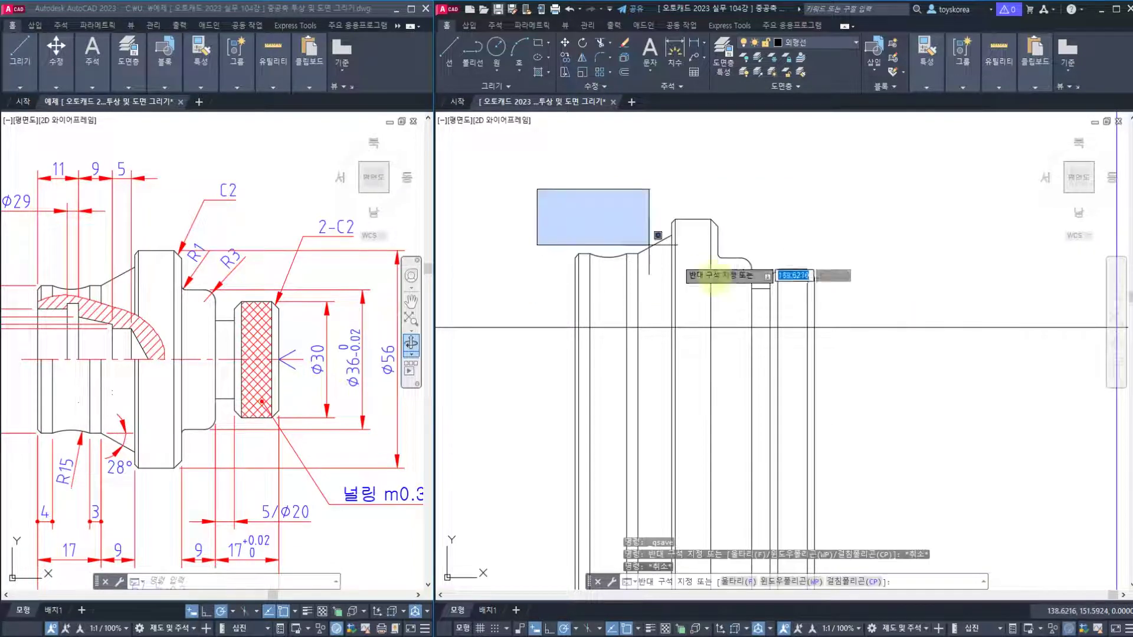
pyautogui.press('Escape')
pyautogui.click(860, 323)
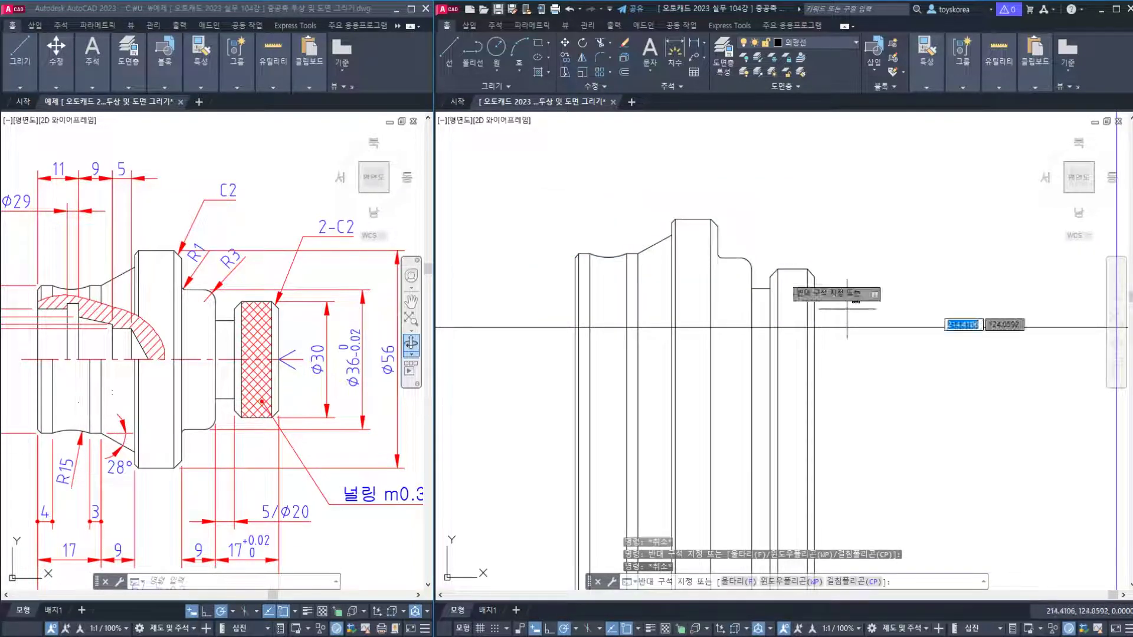
pyautogui.press('Escape')
pyautogui.click(751, 328)
pyautogui.click(590, 381)
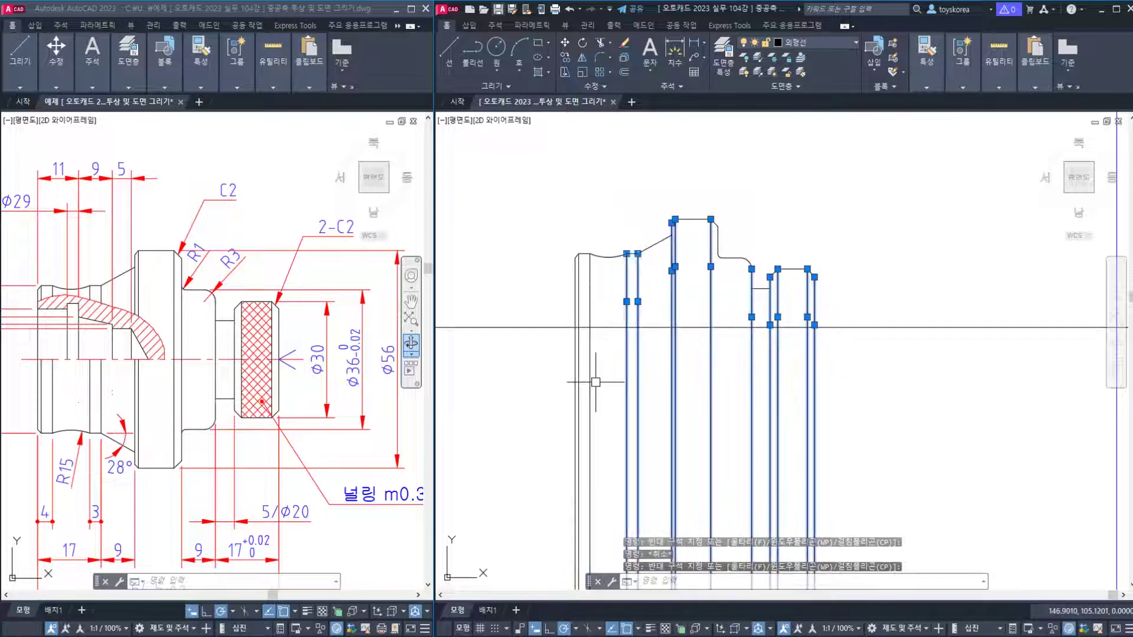
pyautogui.press('Escape')
pyautogui.press('Escape')
pyautogui.click(879, 411)
pyautogui.click(571, 435)
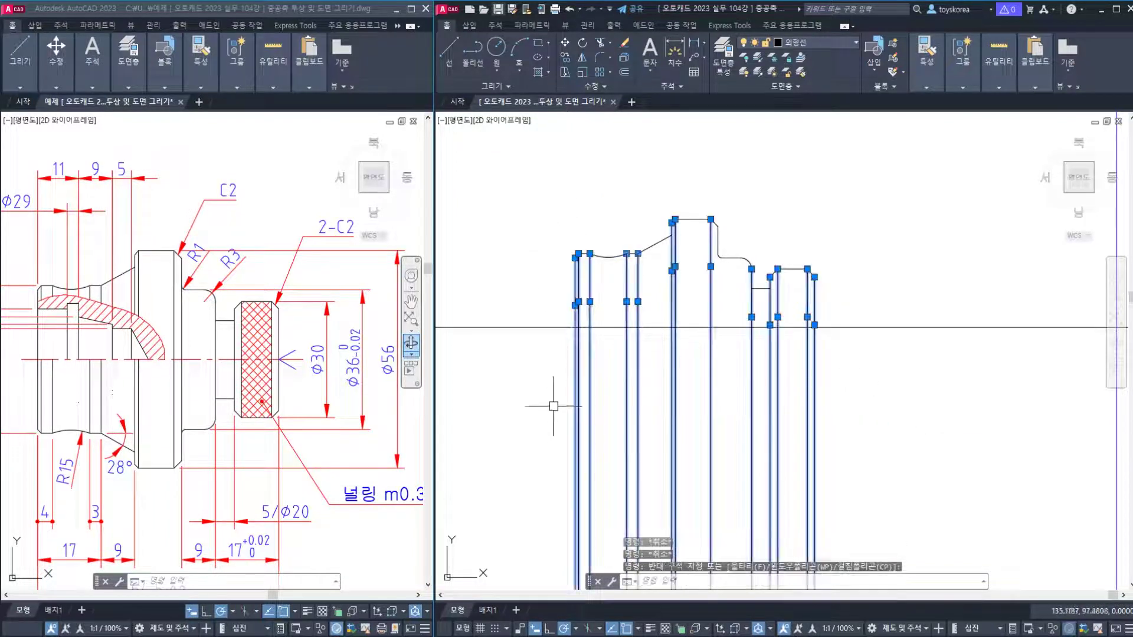
pyautogui.press('Escape')
pyautogui.click(526, 182)
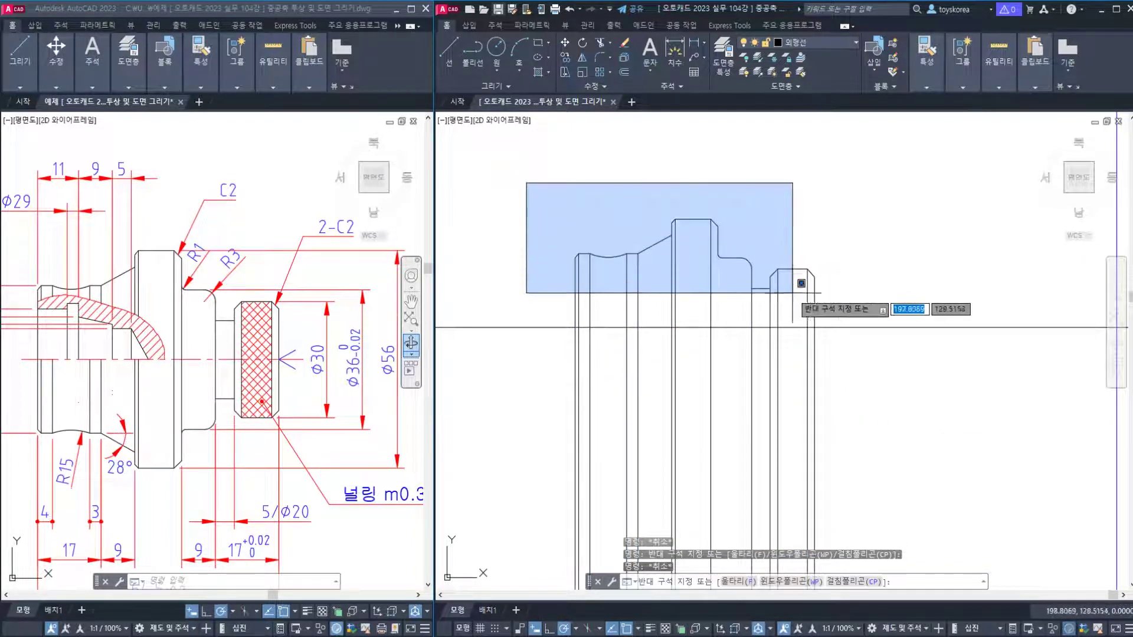
pyautogui.click(847, 292)
pyautogui.press('Escape')
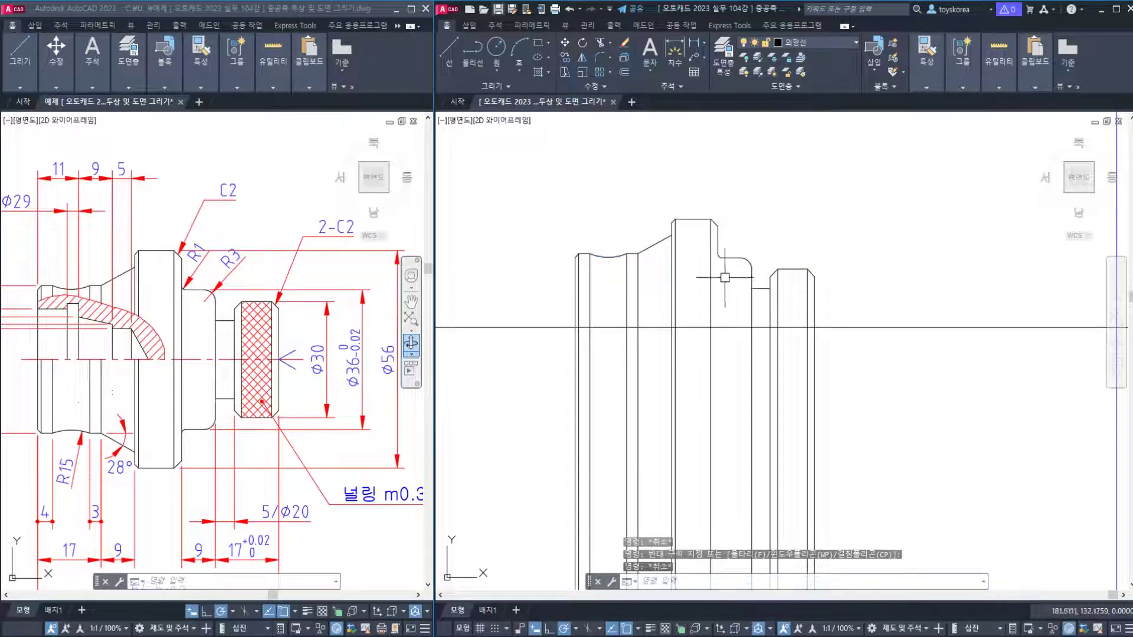
pyautogui.click(902, 297)
pyautogui.press('Escape')
# Mirror the shaft's upper outline, without the vertical edge lines, about the horizontal centerline and keep the source objects.
pyautogui.click(532, 185)
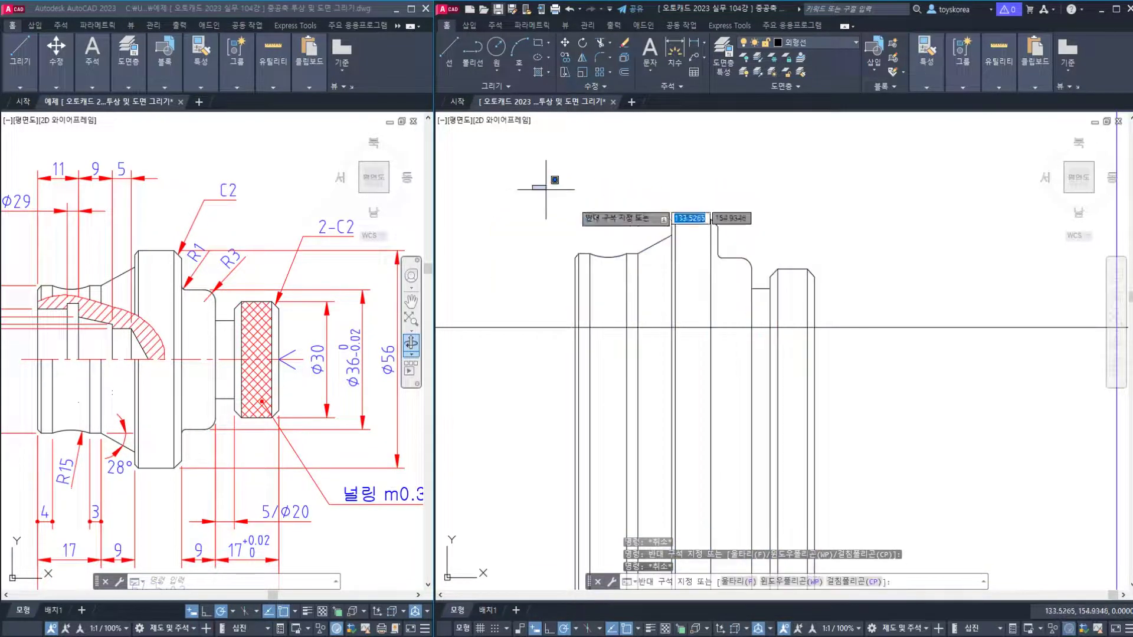
pyautogui.click(829, 307)
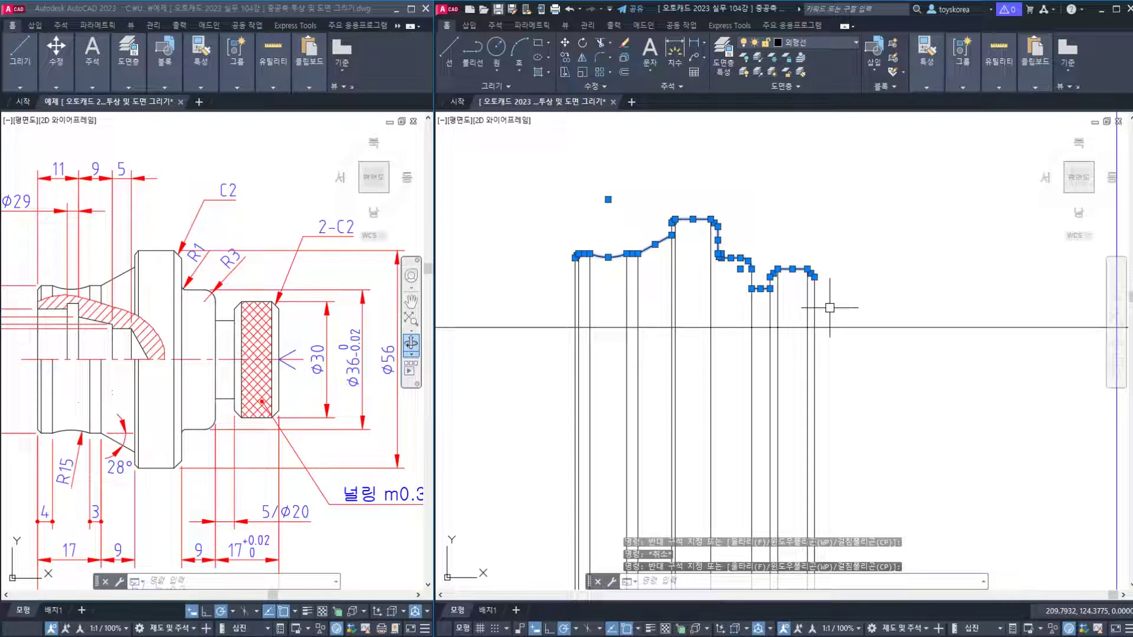
pyautogui.write('mi')
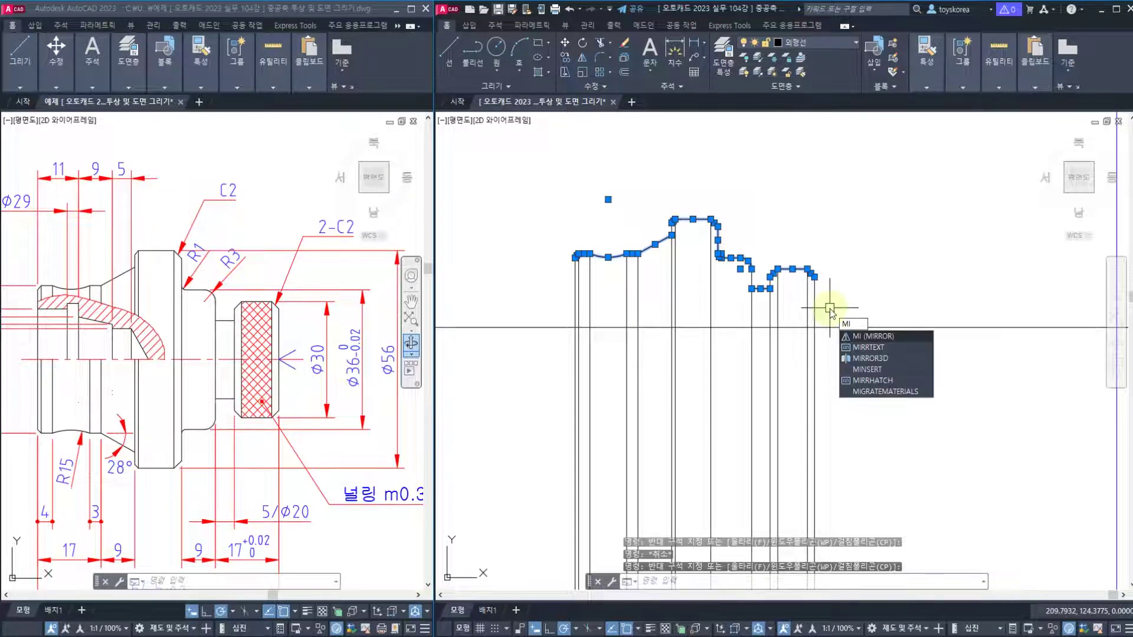
pyautogui.press('Return')
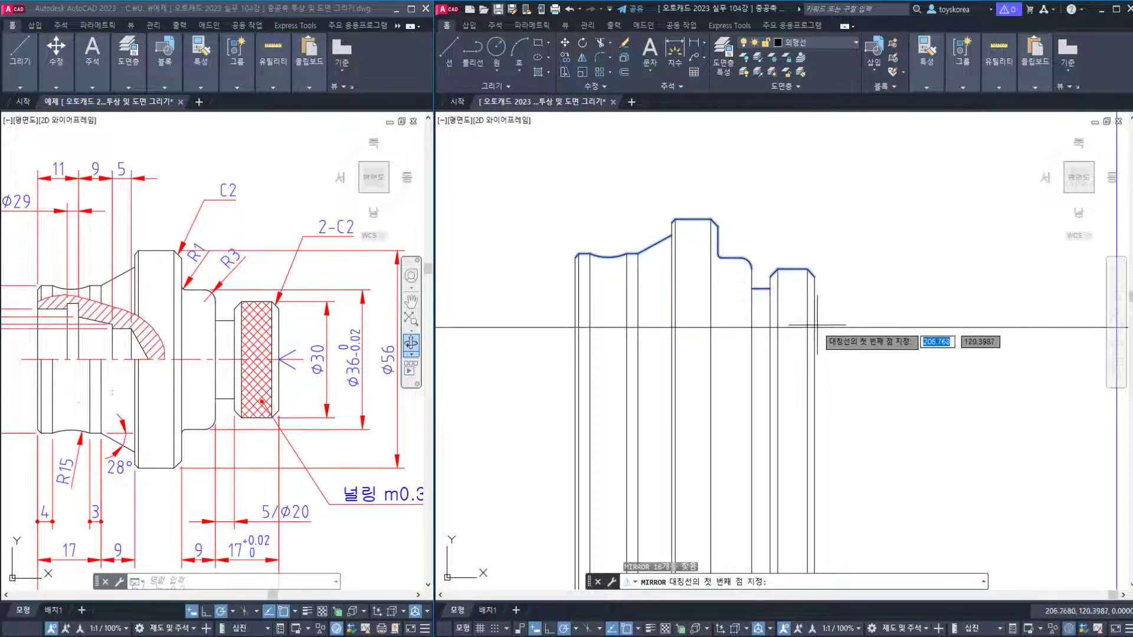
pyautogui.click(814, 327)
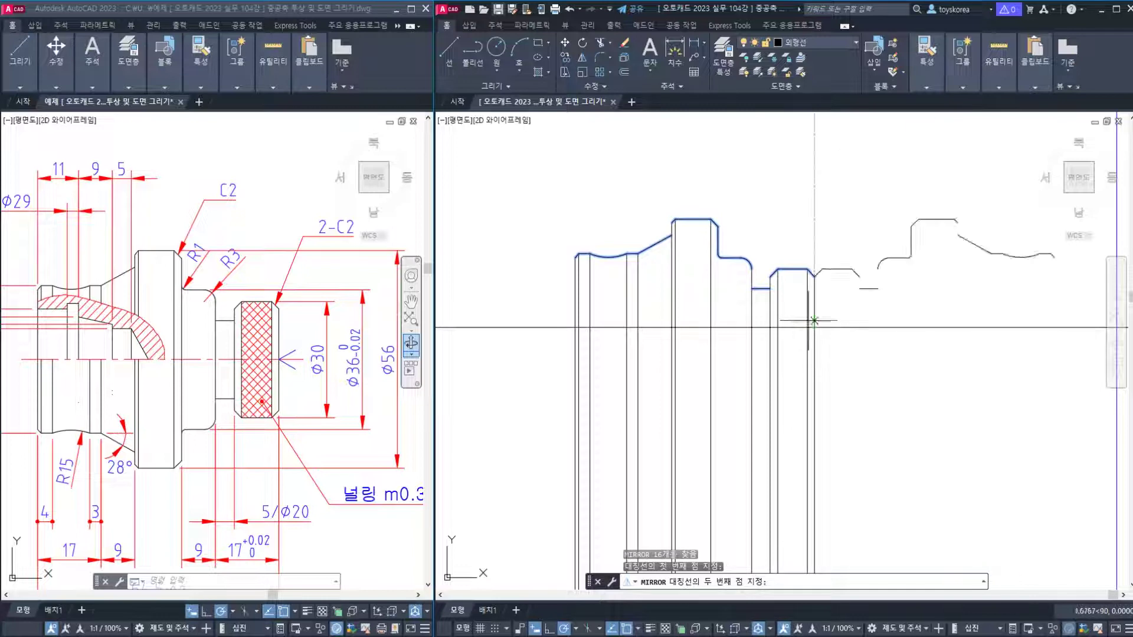
pyautogui.click(572, 328)
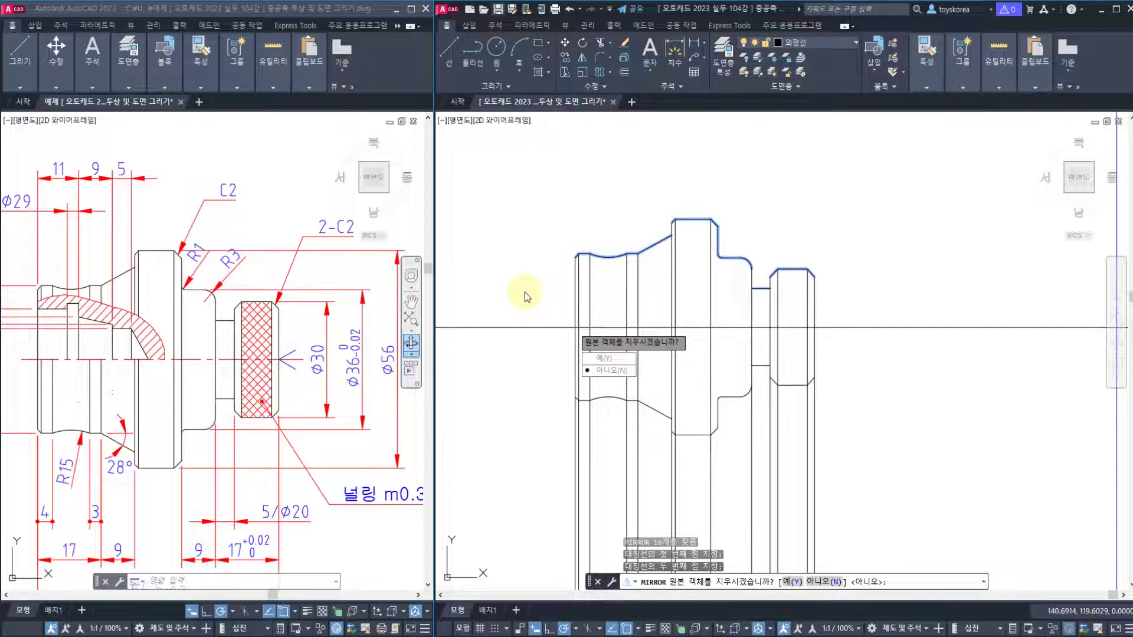
pyautogui.press('Return')
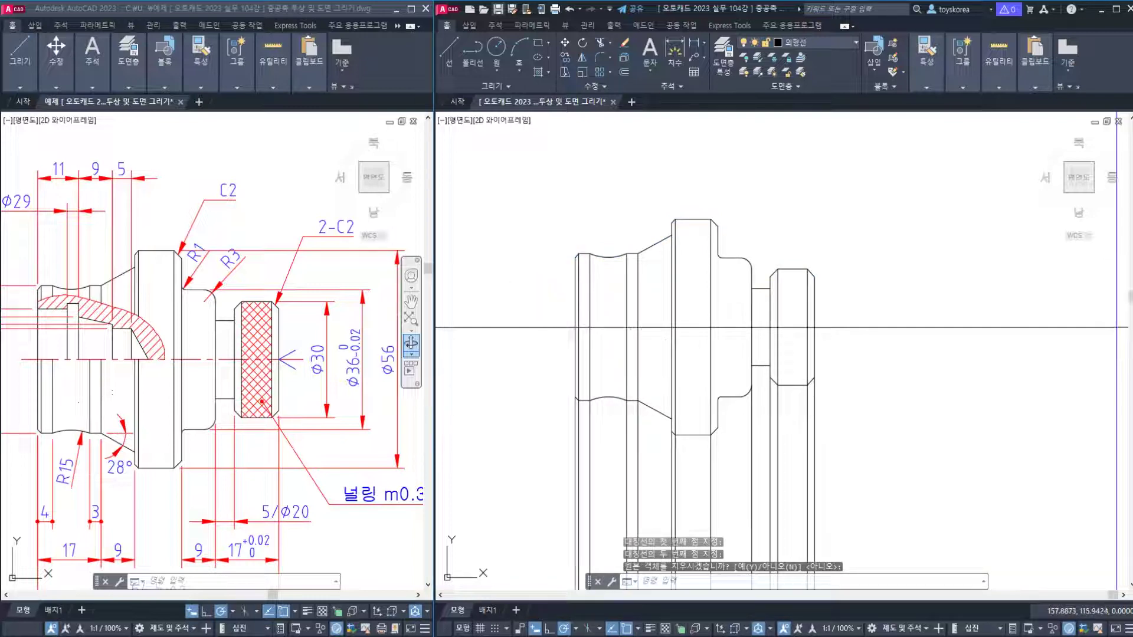
# Save the drawing and trim the two vertical projection lines below the lower chamfer at the shaft's left end.
pyautogui.hotkey('ctrl', 's')
pyautogui.scroll(4, 592, 435)
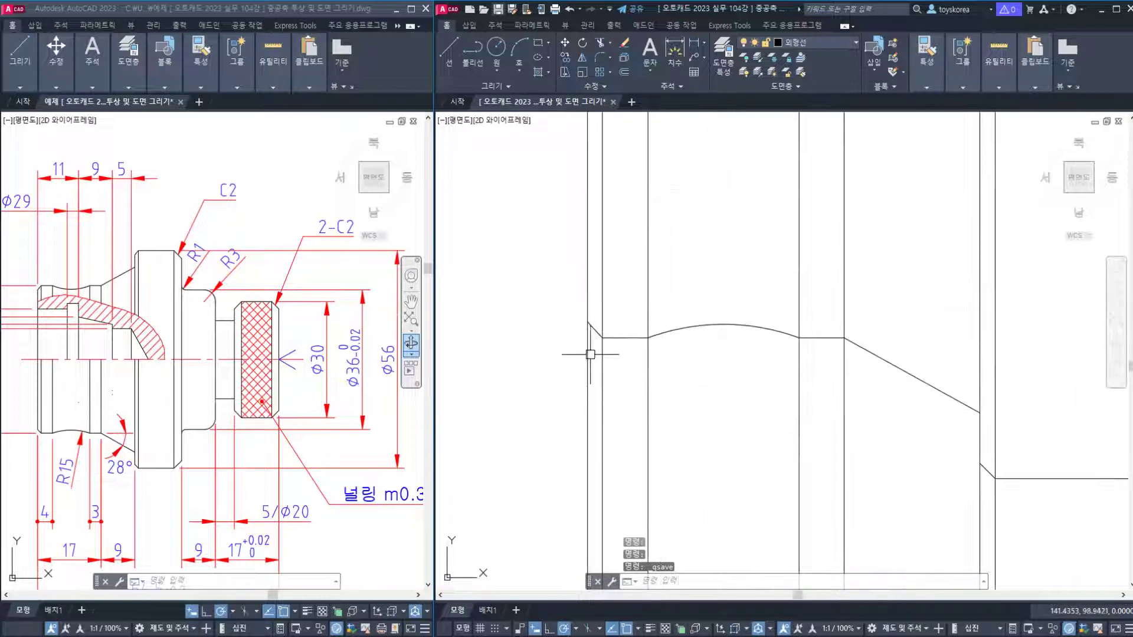
pyautogui.press('Return')
pyautogui.click(596, 332)
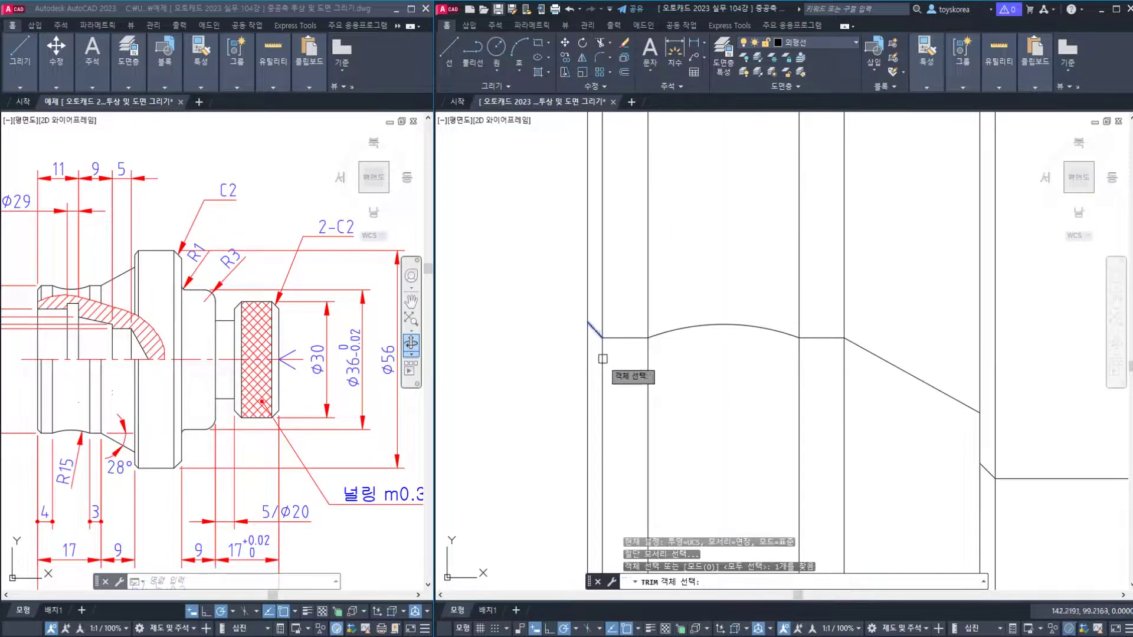
pyautogui.press('Return')
pyautogui.moveTo(614, 379); pyautogui.dragTo(581, 389)
pyautogui.press('Return')
# Trim the projection lines below the left neck and cone, using the neck's lower horizontal edge as the cutting edge.
pyautogui.press('Return')
pyautogui.click(631, 337)
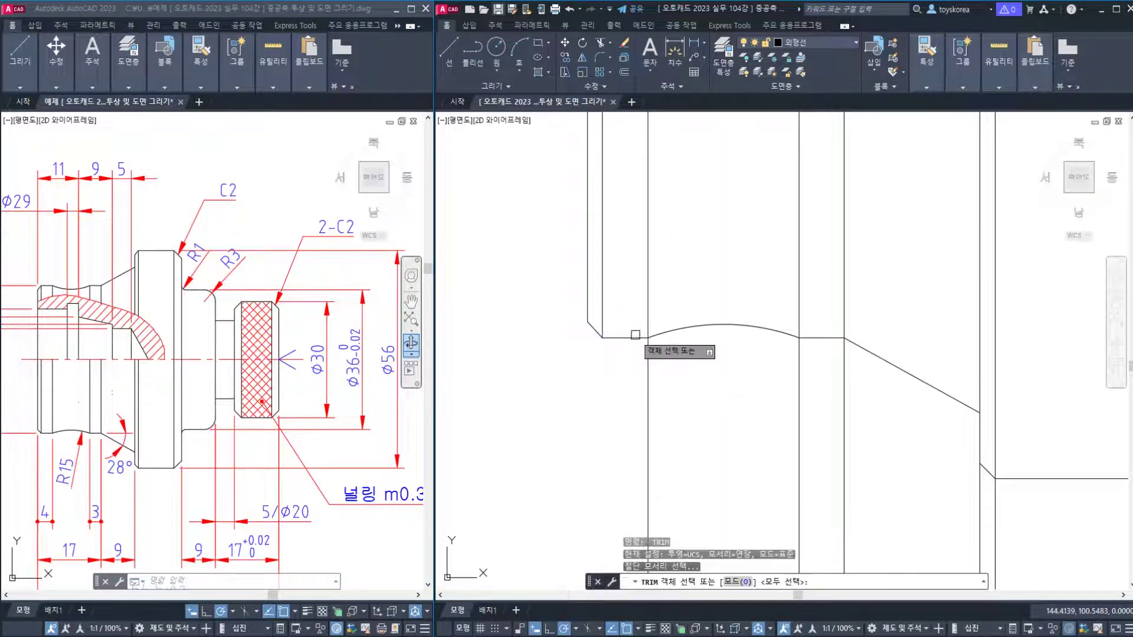
pyautogui.press('Return')
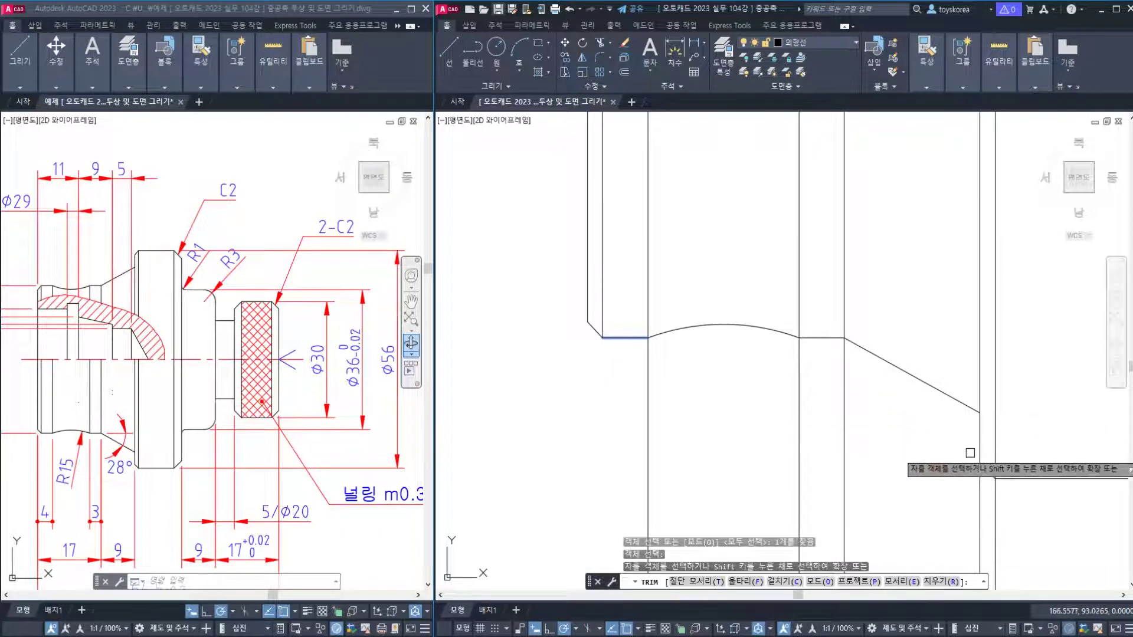
pyautogui.click(943, 456)
pyautogui.click(622, 452)
pyautogui.press('Escape')
# Trim the projection lines below the large flange, using its two lower chamfers as cutting edges.
pyautogui.moveTo(1078, 485); pyautogui.dragTo(846, 396, button='middle')
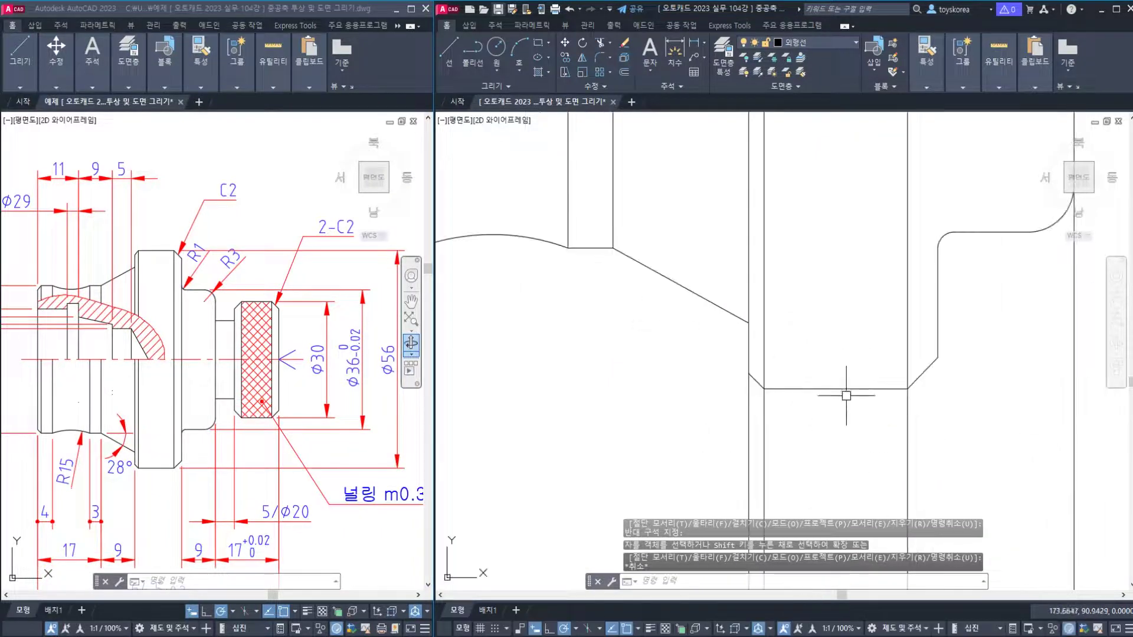
pyautogui.press('Return')
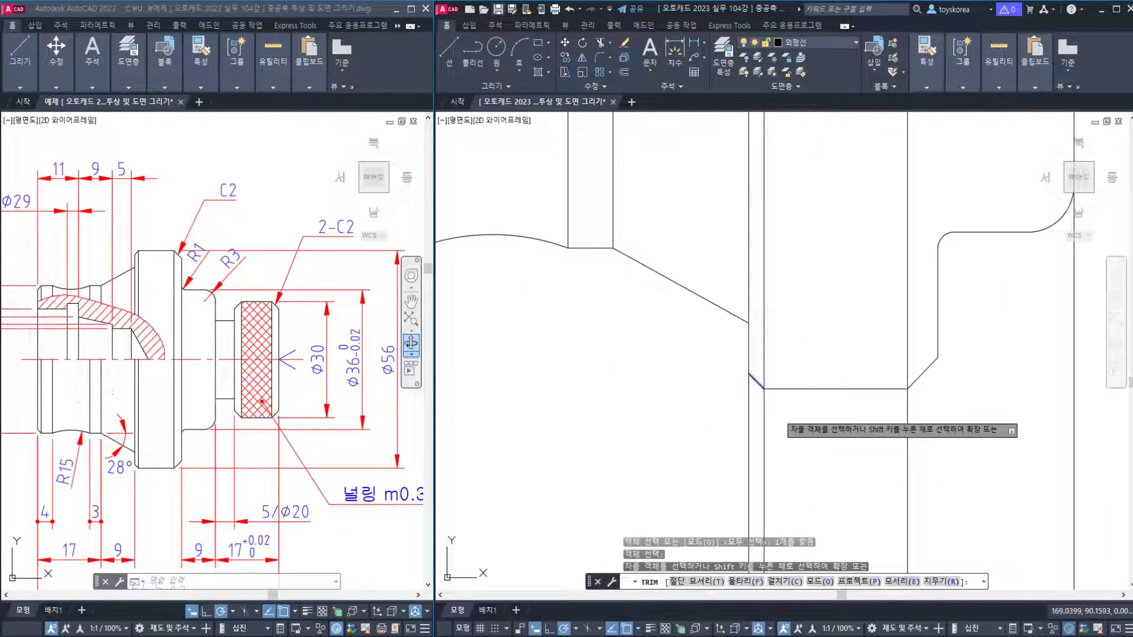
pyautogui.click(778, 413)
pyautogui.click(732, 404)
pyautogui.press('Return')
pyautogui.moveTo(948, 399); pyautogui.dragTo(792, 405, button='middle')
pyautogui.press('Return')
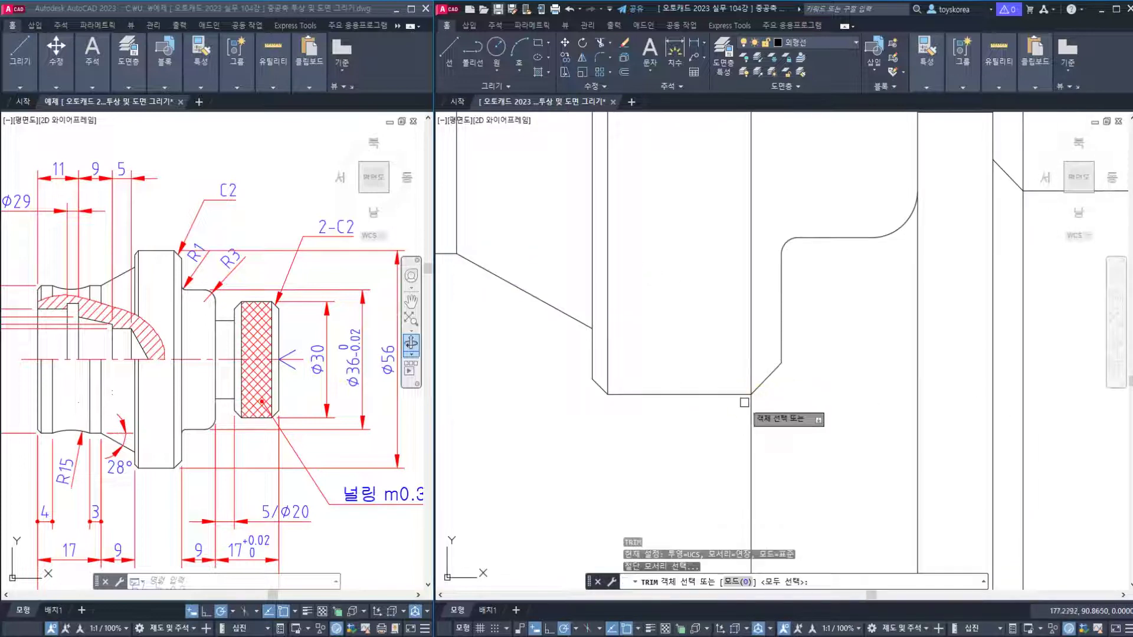
pyautogui.press('Return')
pyautogui.press('Escape')
# Trim the projection line below the large lower fillet of the shoulder beside the flange.
pyautogui.scroll(-3, 790, 407)
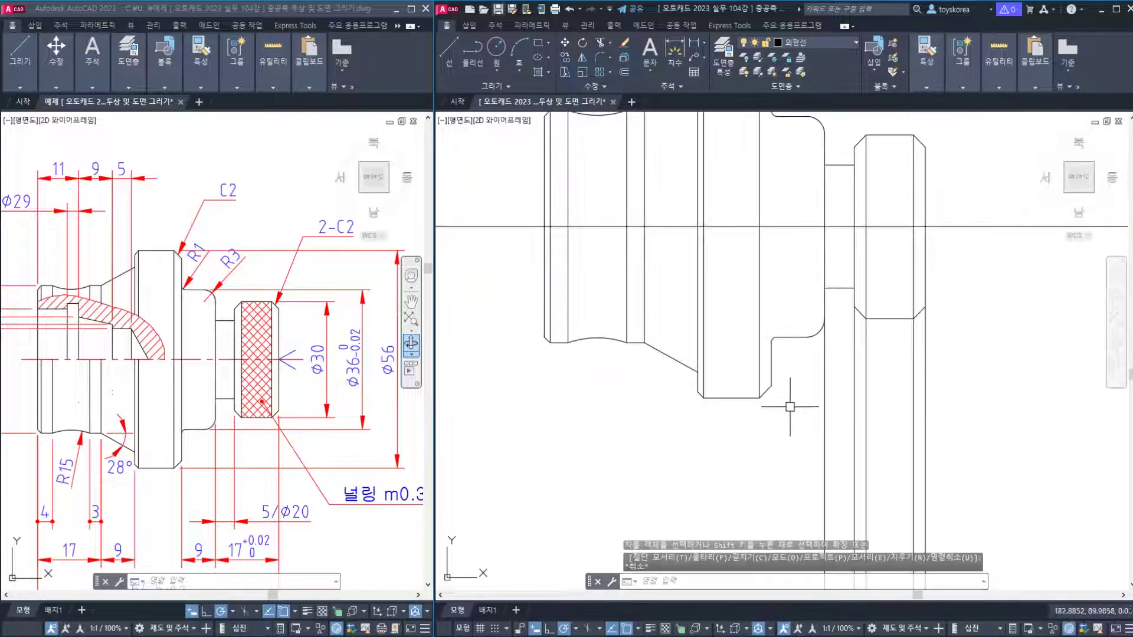
pyautogui.write('tr')
pyautogui.press('Return')
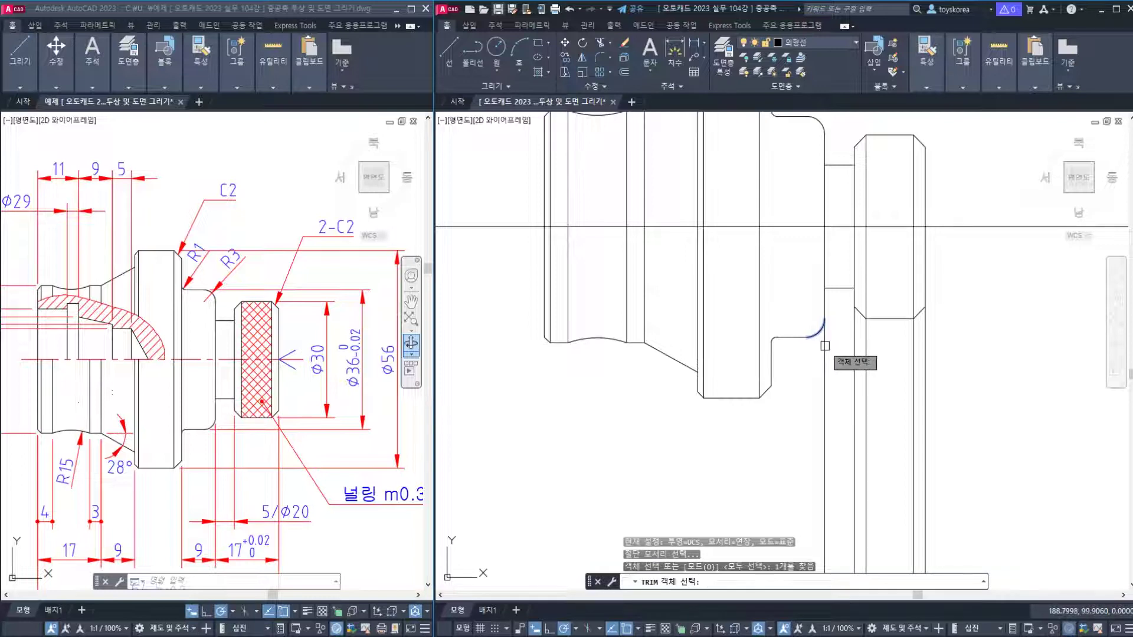
pyautogui.scroll(2, 850, 324)
# Trim the projection lines below both lower chamfers of the chamfered right-end section and save the drawing.
pyautogui.write('t')
pyautogui.press('Return')
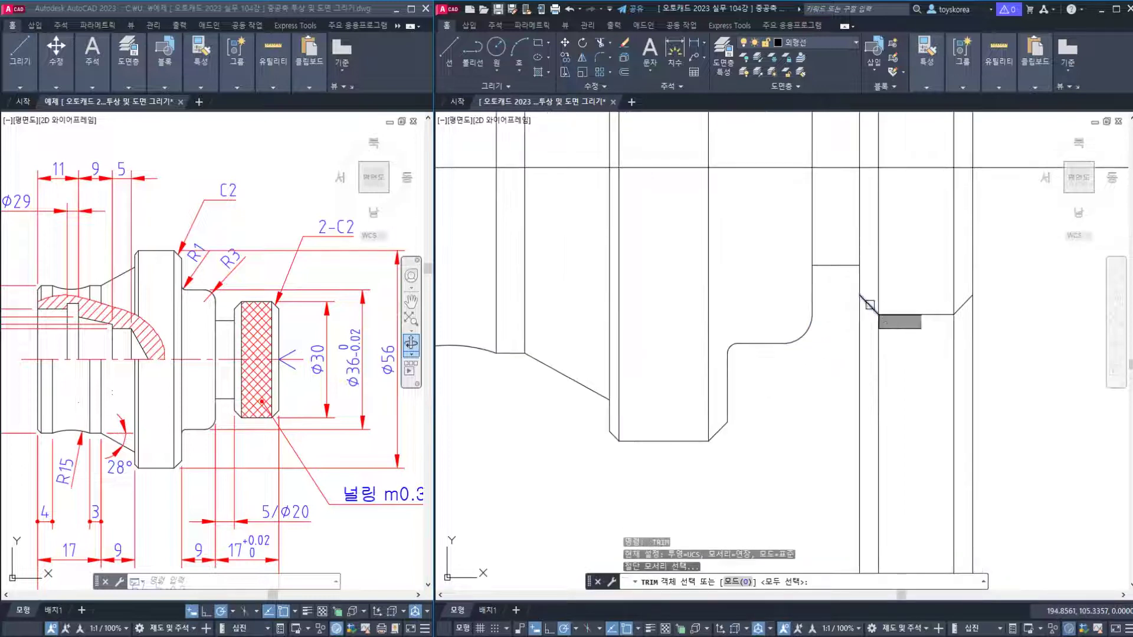
pyautogui.click(869, 305)
pyautogui.press('Return')
pyautogui.press('Escape')
pyautogui.scroll(2, 972, 322)
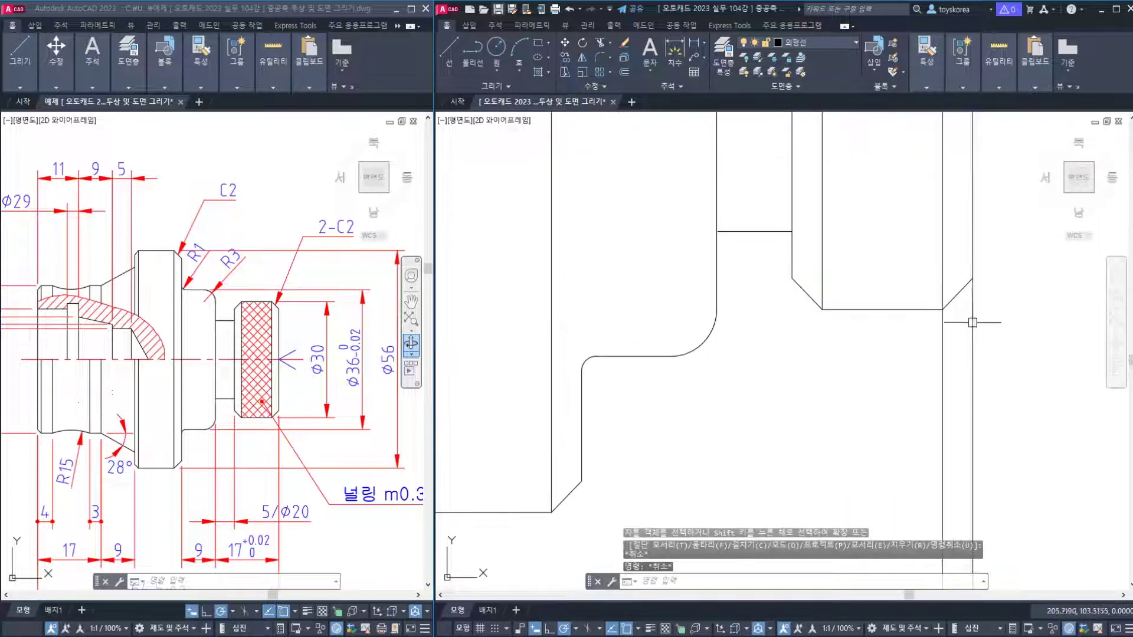
pyautogui.press('Return')
pyautogui.click(997, 364)
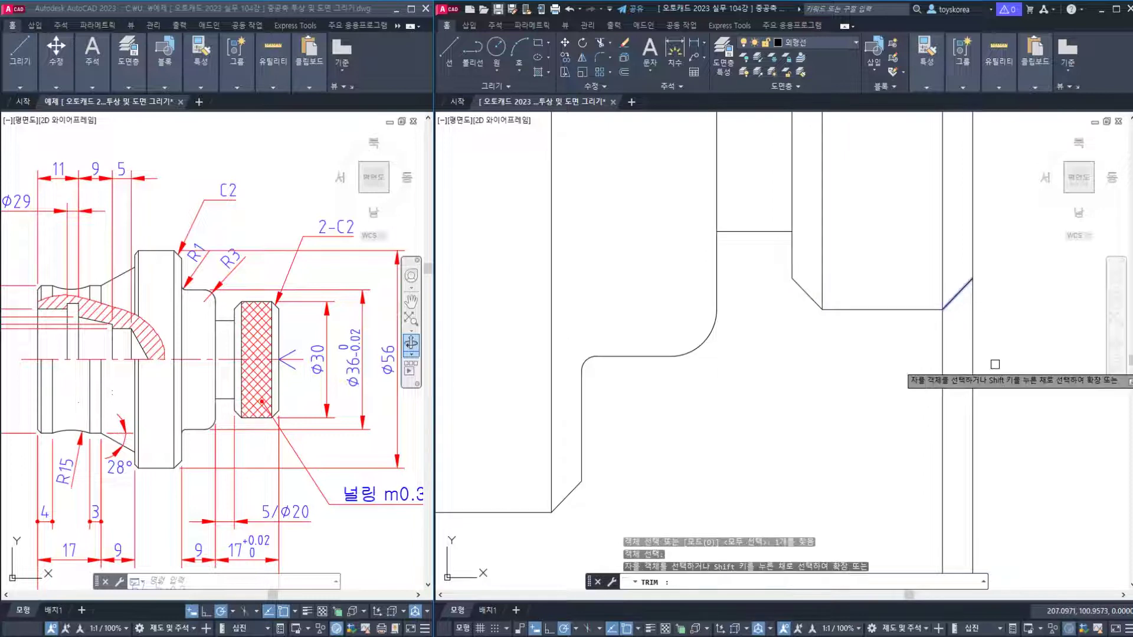
pyautogui.press('Escape')
pyautogui.scroll(-5, 908, 353)
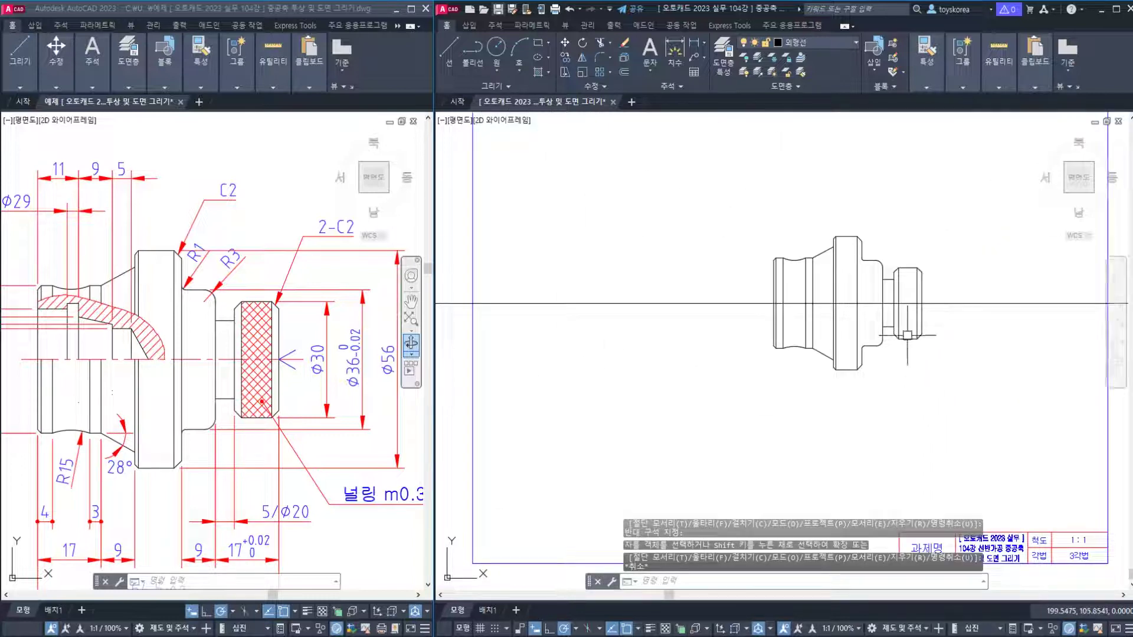
pyautogui.scroll(2, 914, 324)
pyautogui.hotkey('ctrl', 's')
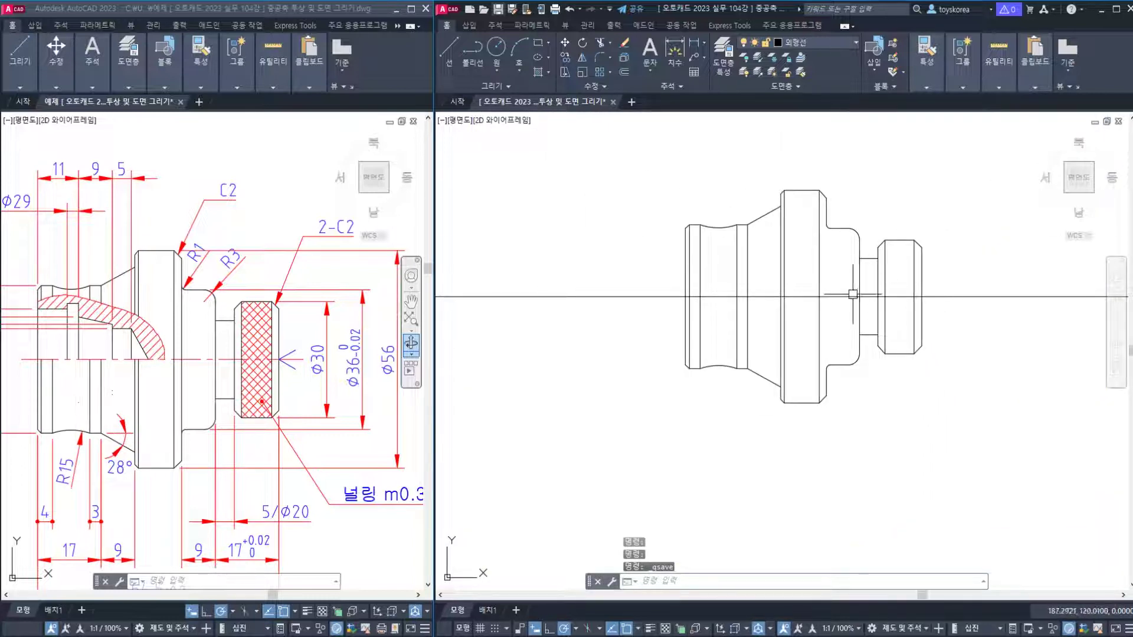
# Join the upper and lower segments of the flange's right face into one line and save the drawing.
pyautogui.write('j')
pyautogui.press('Return')
pyautogui.click(828, 215)
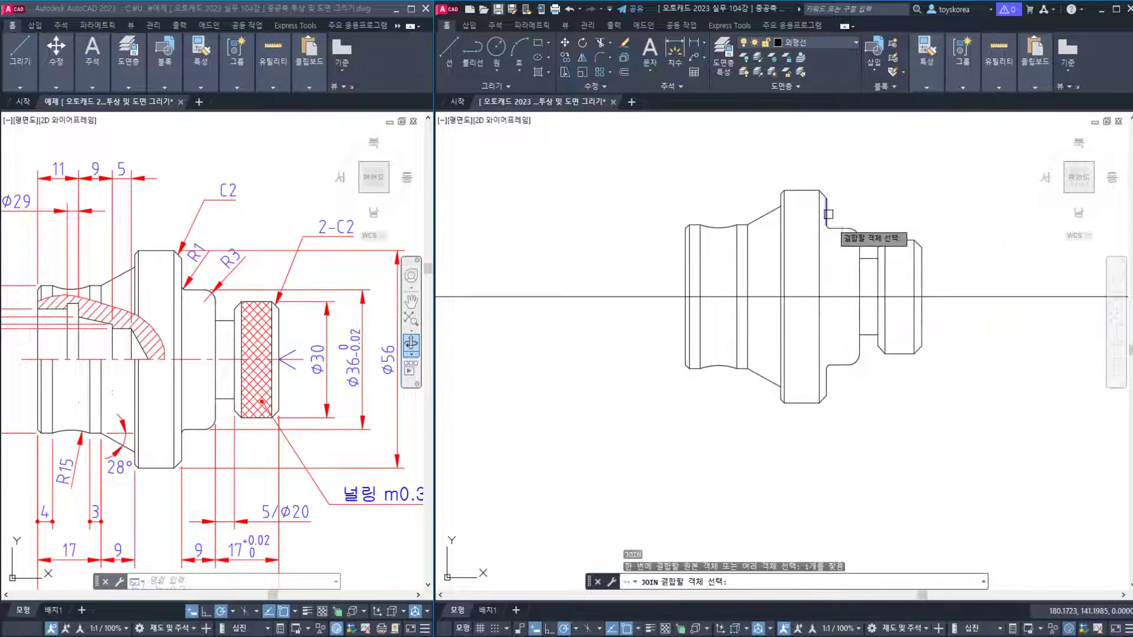
pyautogui.click(827, 375)
pyautogui.press('Return')
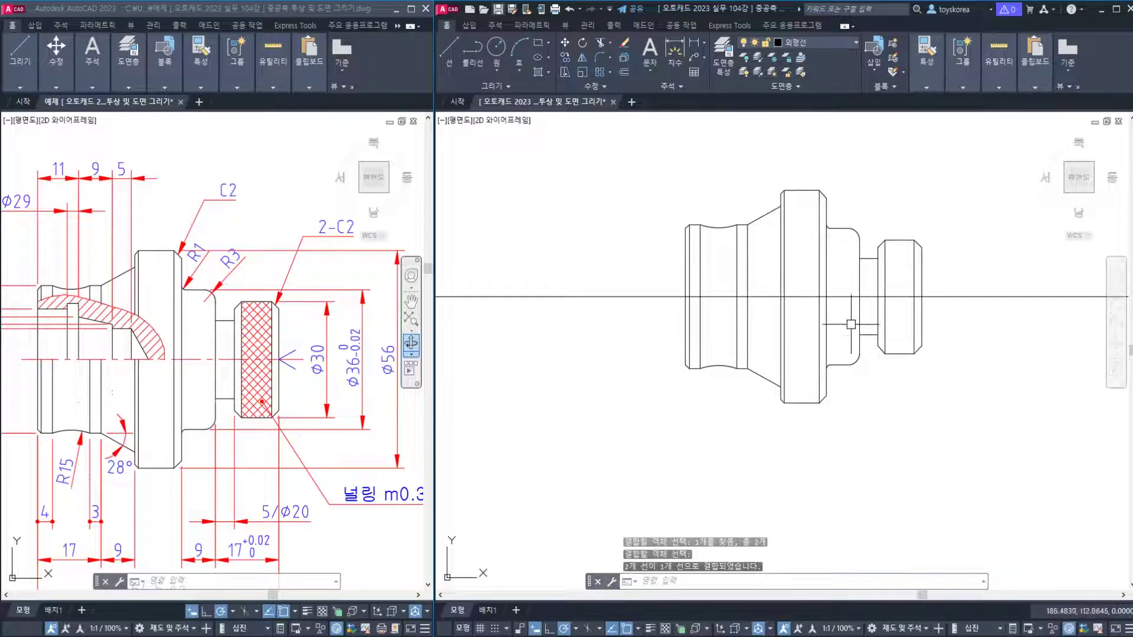
pyautogui.hotkey('ctrl', 's')
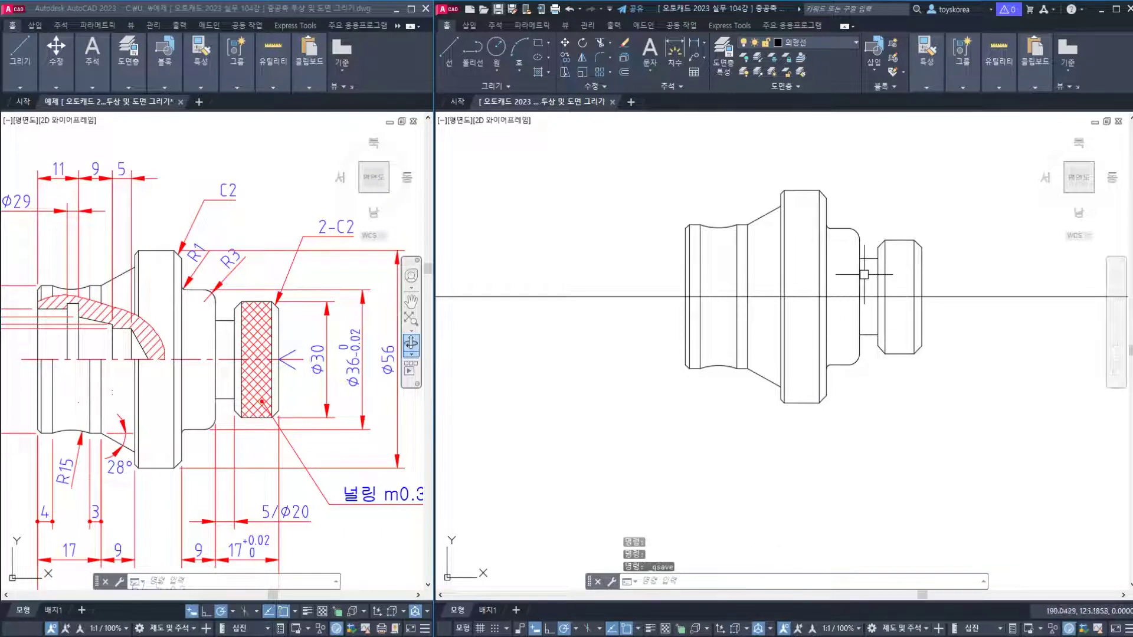
# Examine the bore dimensions at the left end of the reference drawing and save the shaft drawing.
pyautogui.click(858, 307)
pyautogui.press('Escape')
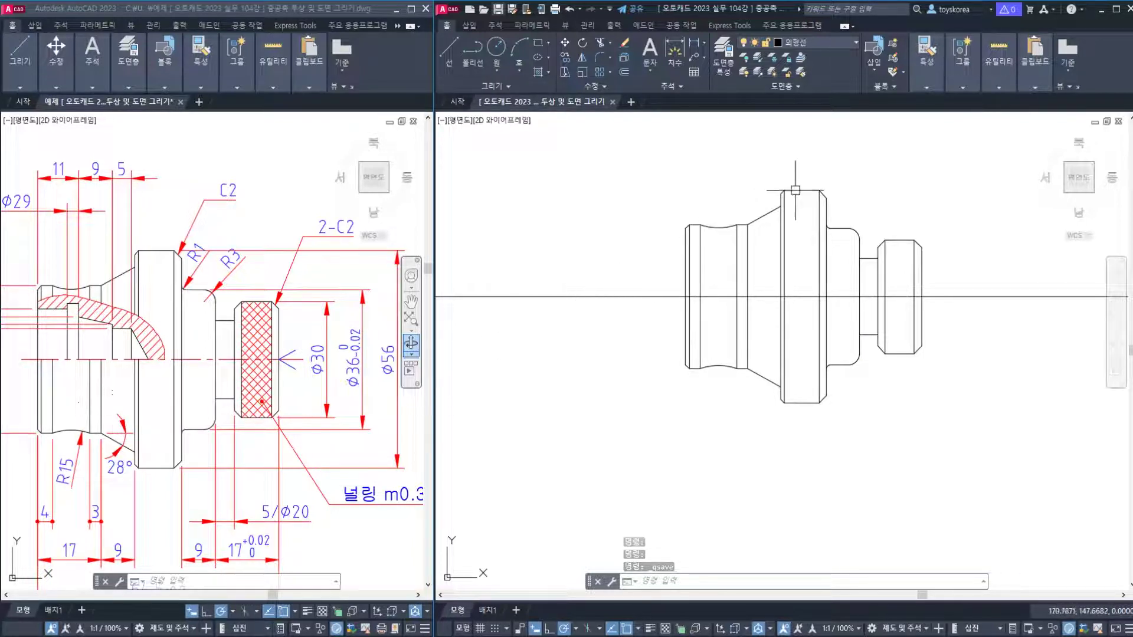
pyautogui.scroll(2, 671, 308)
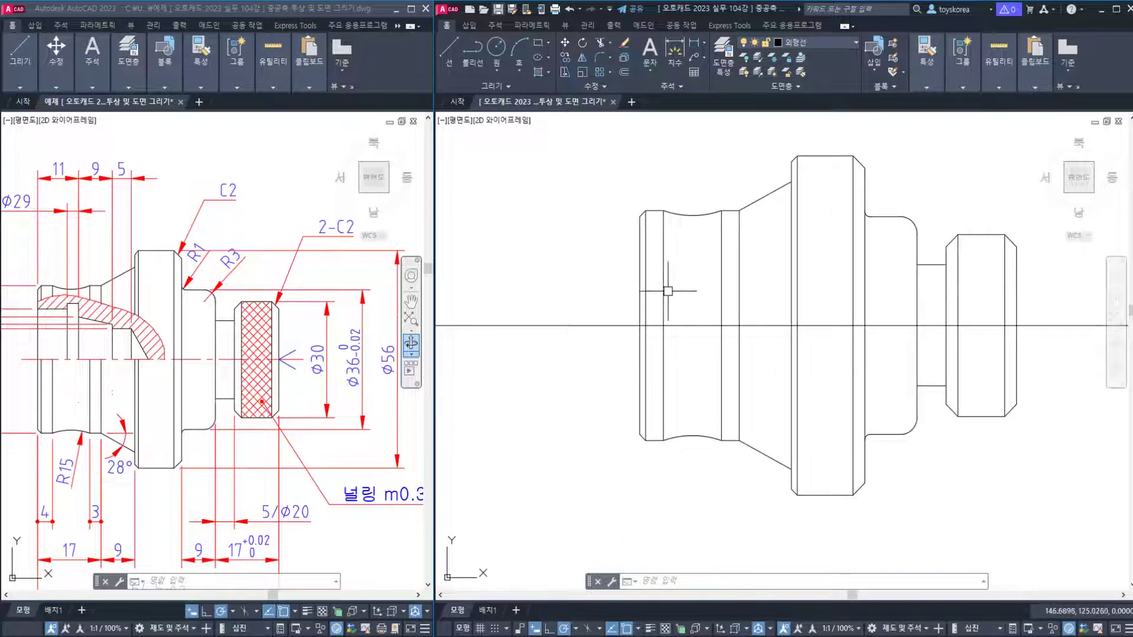
pyautogui.moveTo(168, 388); pyautogui.dragTo(345, 405, button='middle')
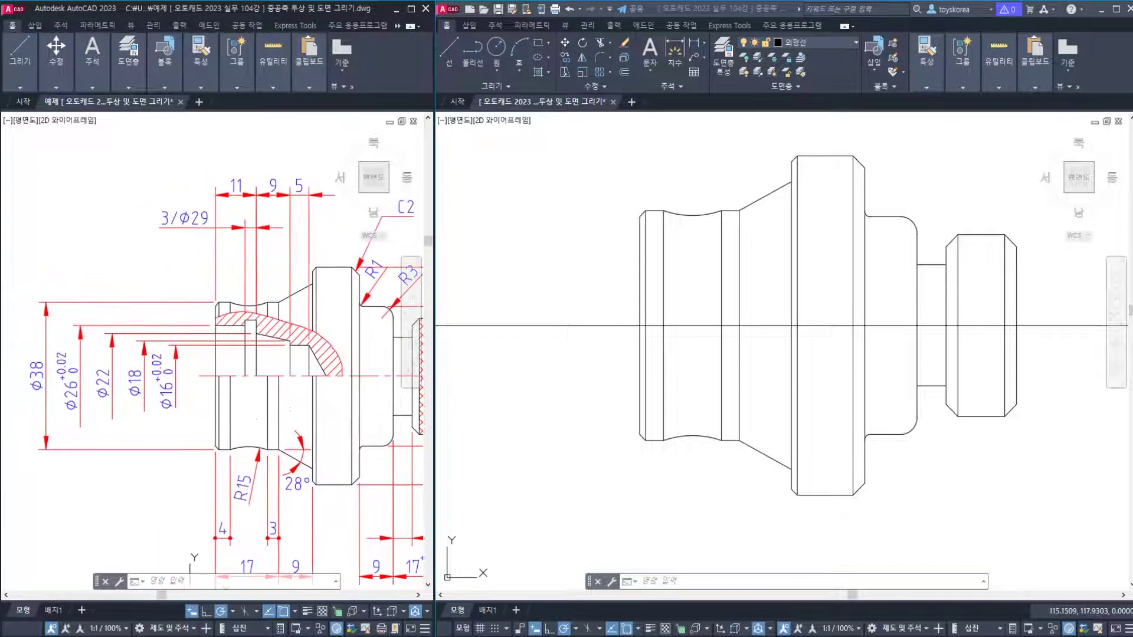
pyautogui.click(497, 332)
pyautogui.hotkey('ctrl', 's')
pyautogui.press('Escape')
pyautogui.moveTo(646, 337); pyautogui.dragTo(614, 337, button='middle')
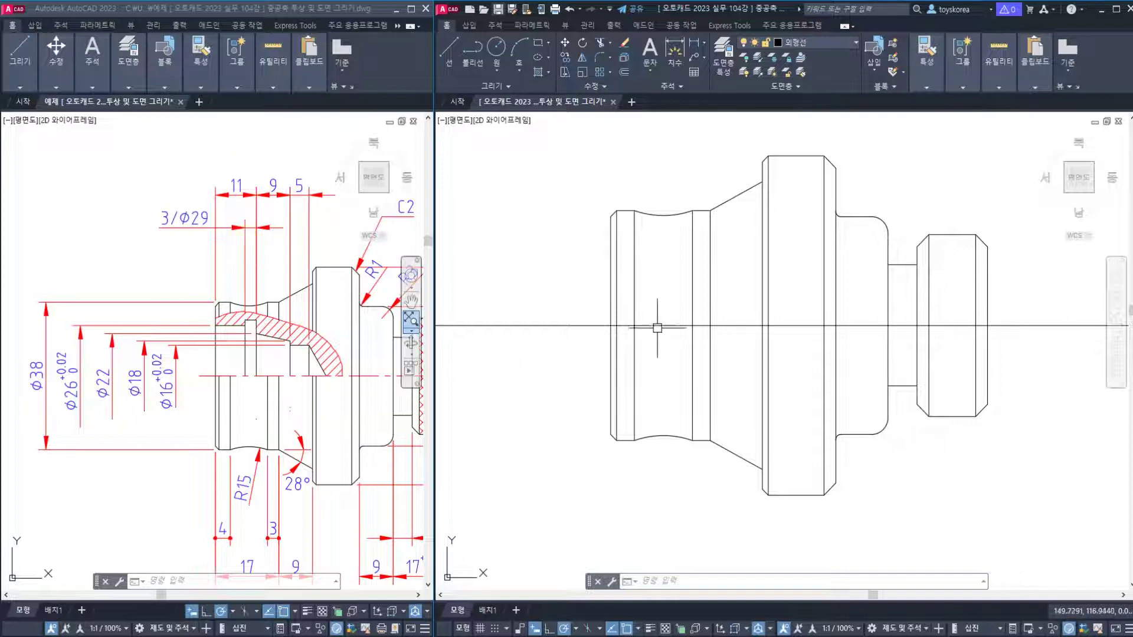
pyautogui.press('Escape')
pyautogui.press('Escape')
pyautogui.press('Escape')
pyautogui.moveTo(664, 273); pyautogui.dragTo(651, 290, button='middle')
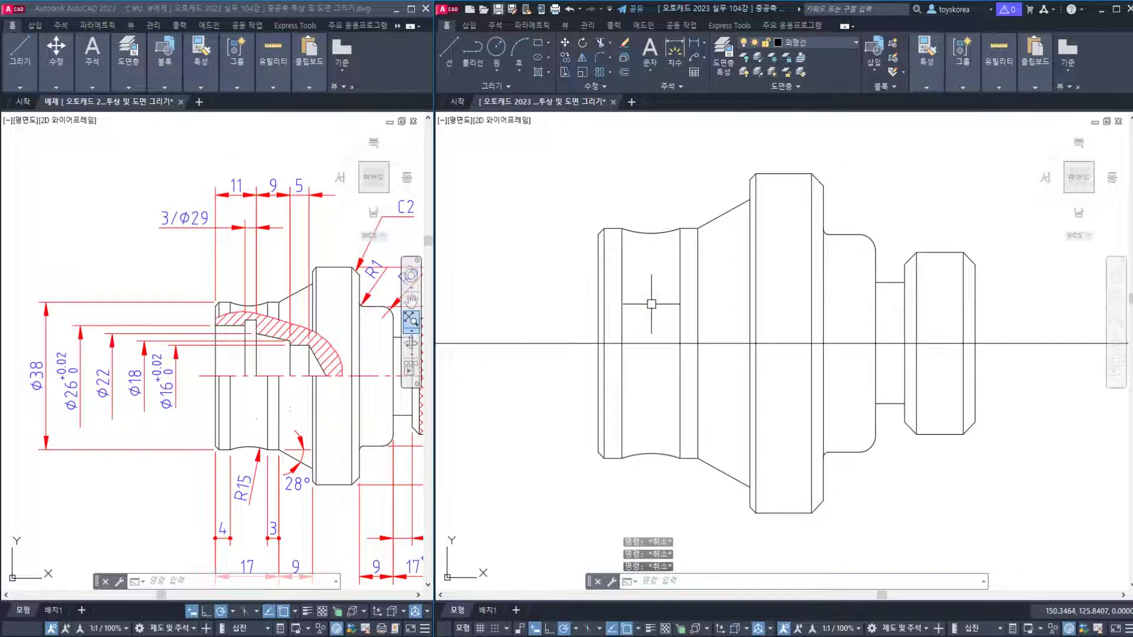
# Offset the horizontal centreline upward by 26/2 for the bore's upper edge.
pyautogui.write('o')
pyautogui.press('Return')
pyautogui.write('26/2')
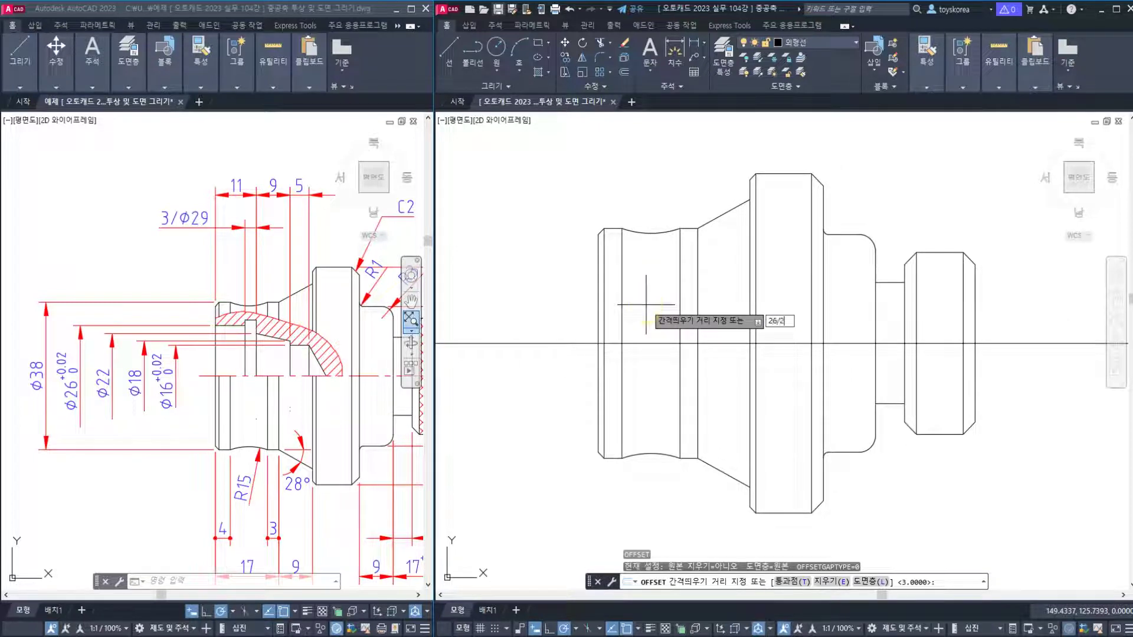
pyautogui.press('Return')
pyautogui.click(652, 343)
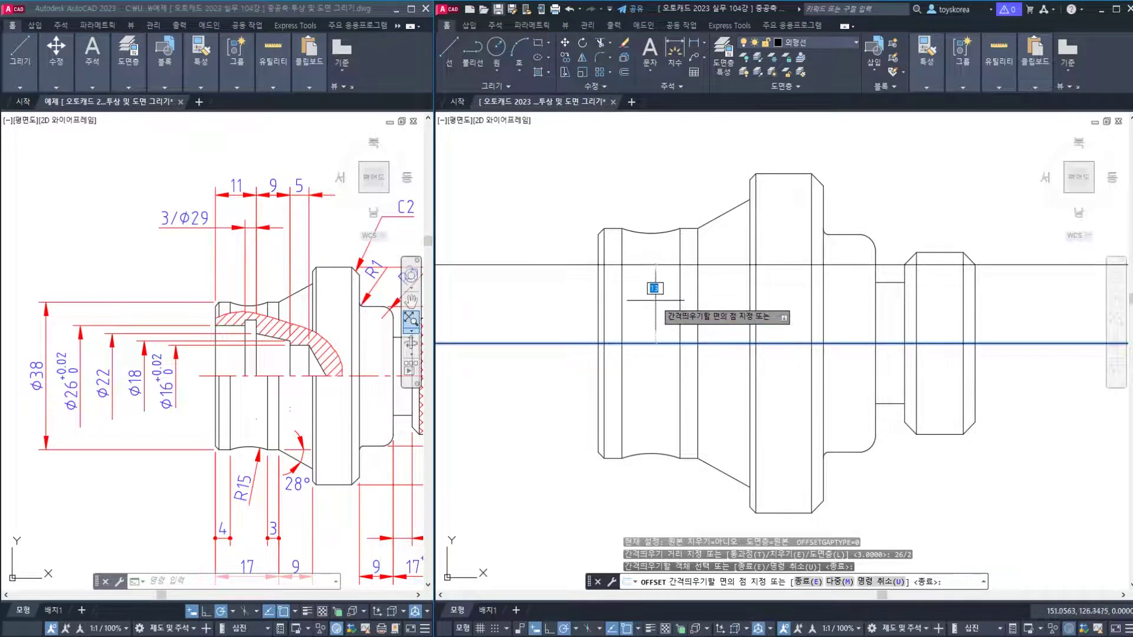
pyautogui.click(656, 299)
pyautogui.press('Escape')
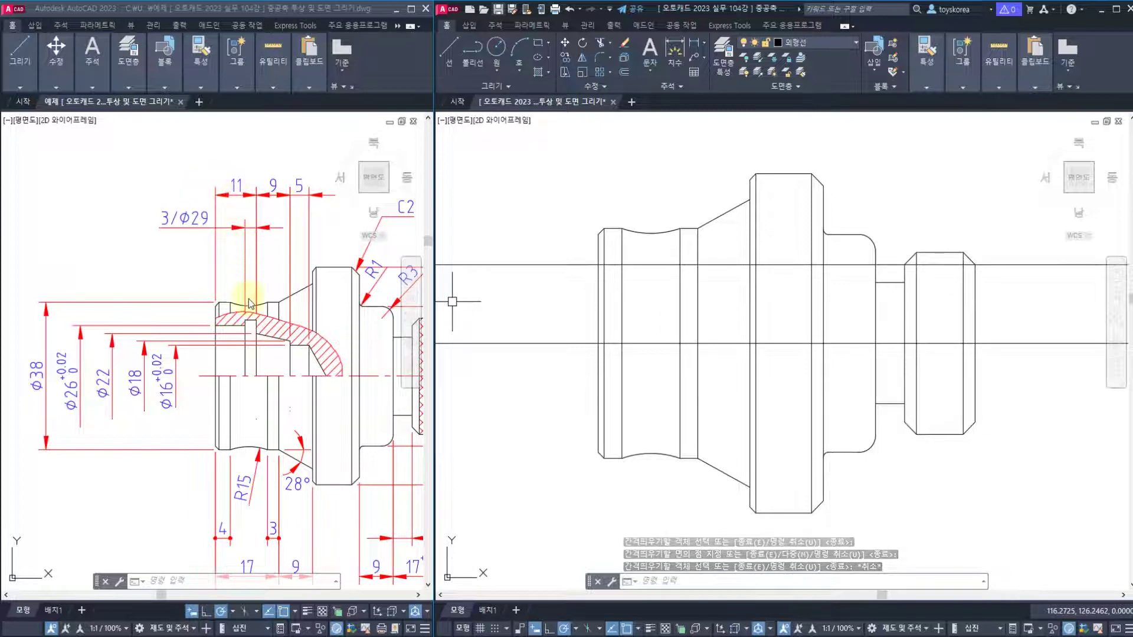
# Examine the two vertical edges of the 3/Ø29 groove in the reference drawing.
pyautogui.click(260, 329)
pyautogui.click(256, 348)
pyautogui.click(244, 358)
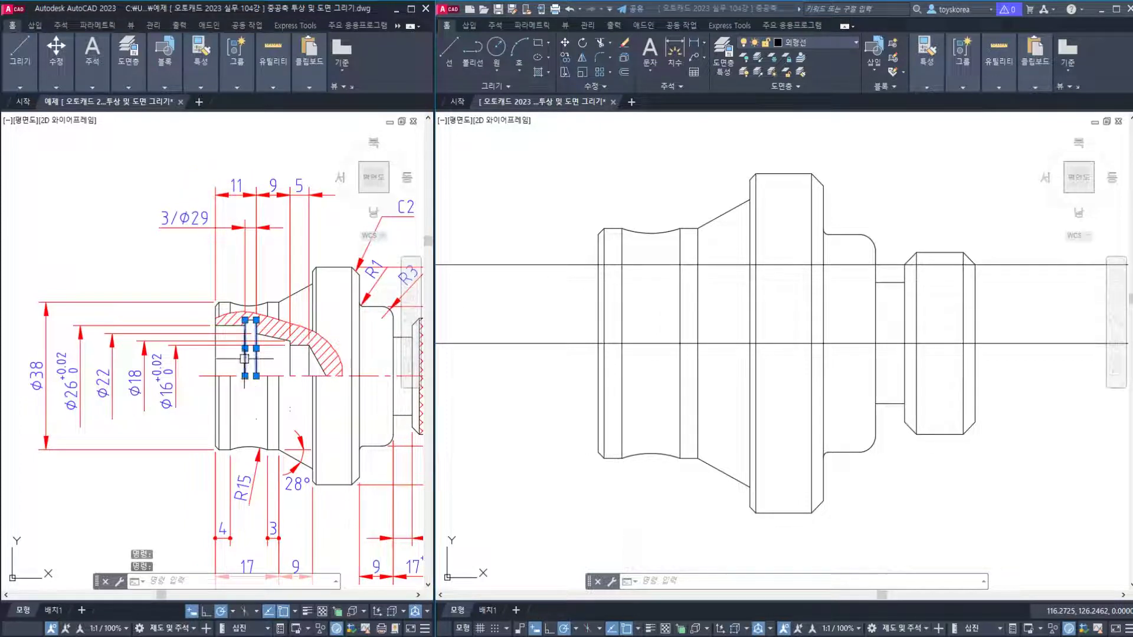
pyautogui.press('Escape')
pyautogui.press('Escape')
pyautogui.click(645, 295)
pyautogui.press('Escape')
pyautogui.press('Escape')
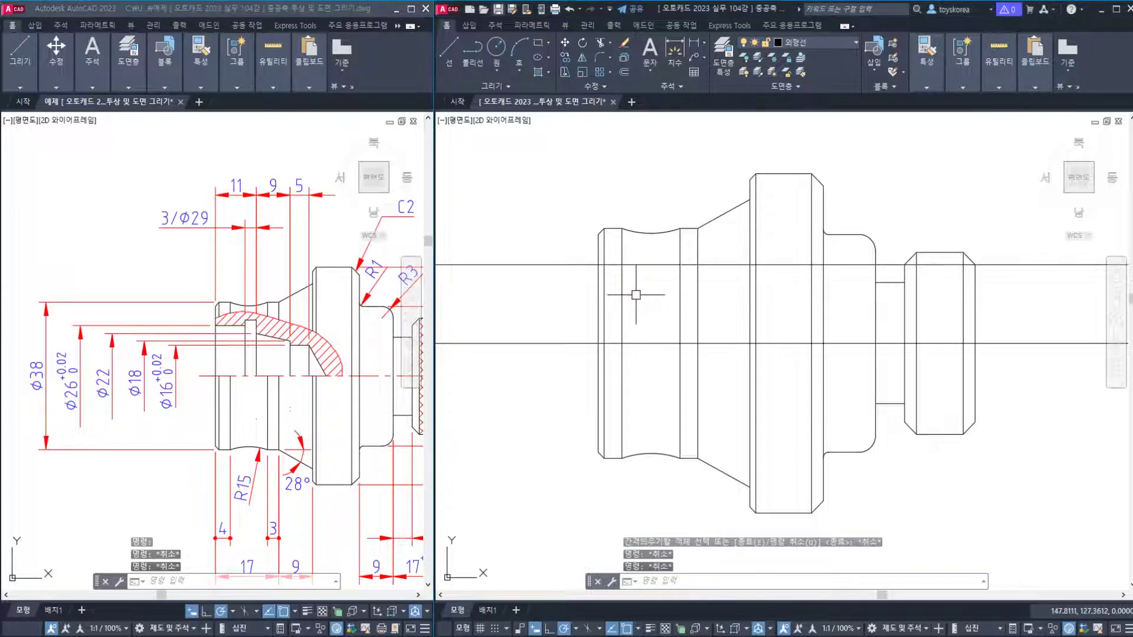
# Offset the shaft's left end face 11 to the right for the far side of the groove.
pyautogui.write('o')
pyautogui.press('space')
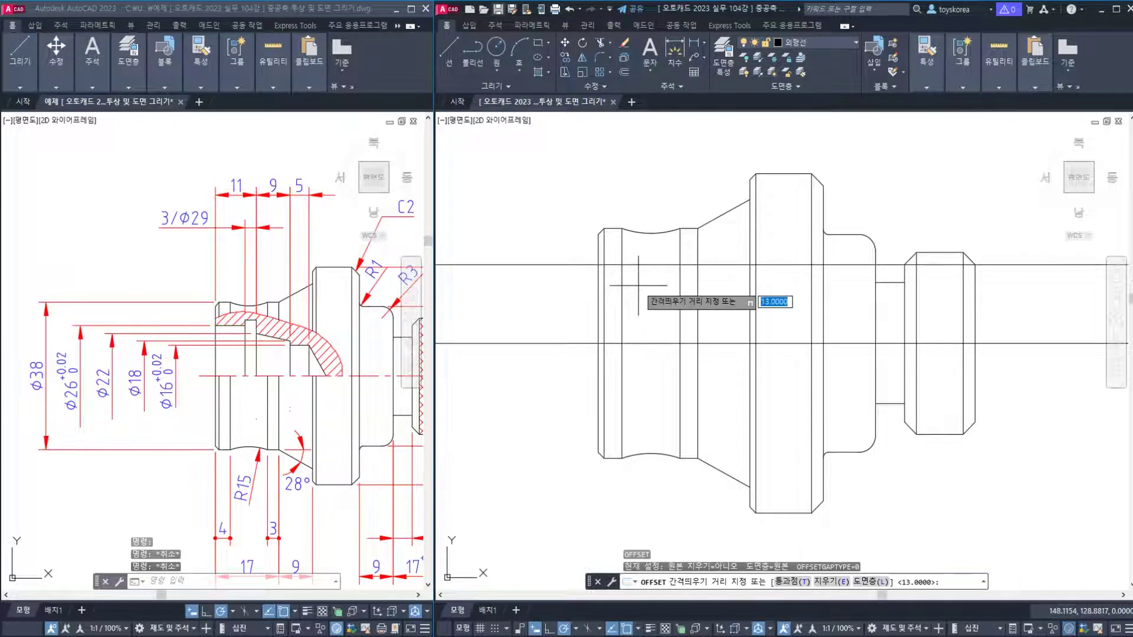
pyautogui.write('11')
pyautogui.press('space')
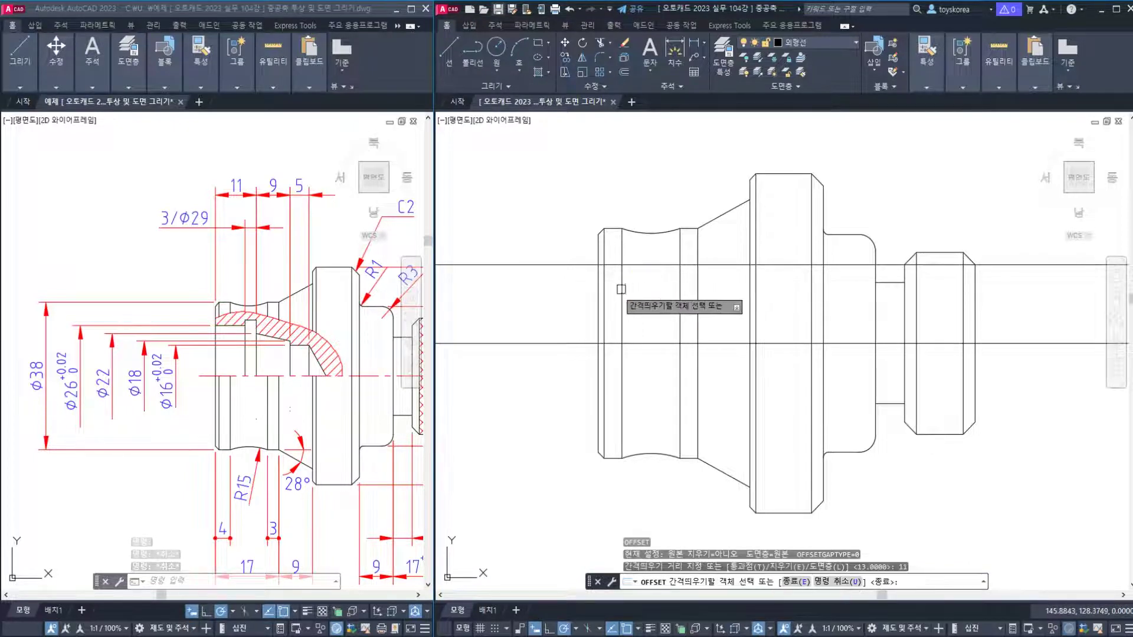
pyautogui.click(598, 297)
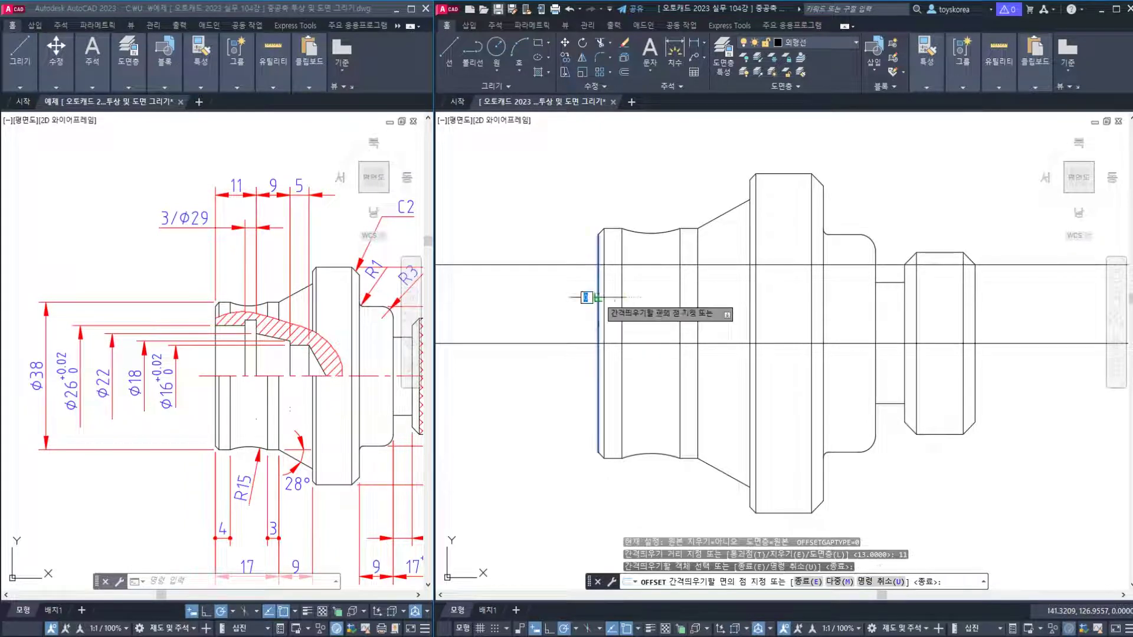
pyautogui.click(616, 283)
pyautogui.press('Escape')
pyautogui.click(663, 273)
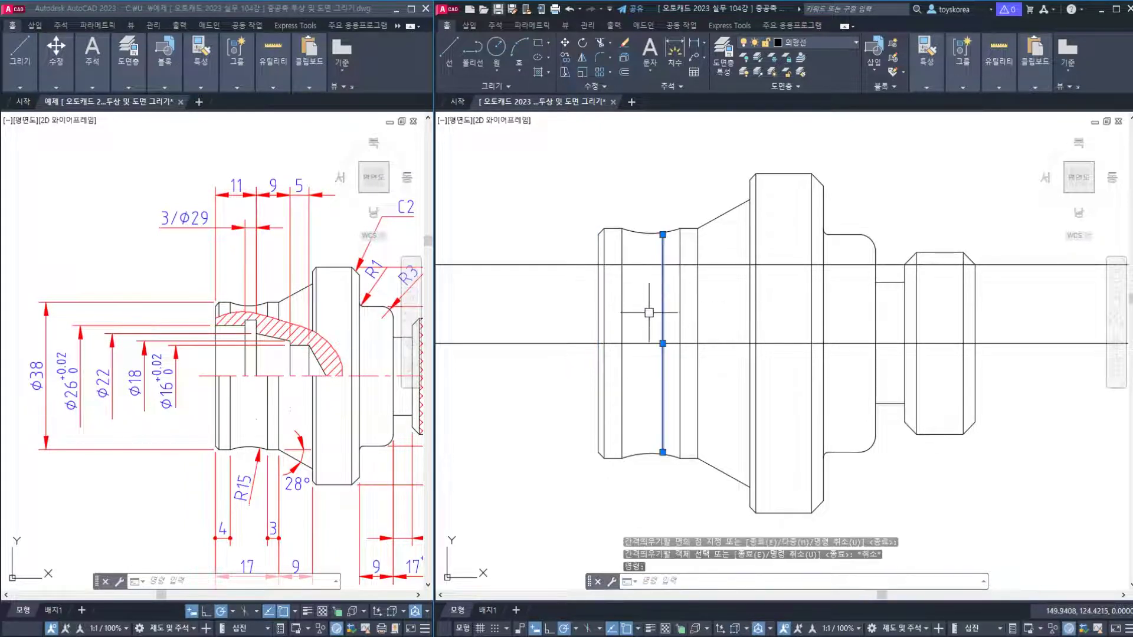
pyautogui.press('Escape')
pyautogui.press('Escape')
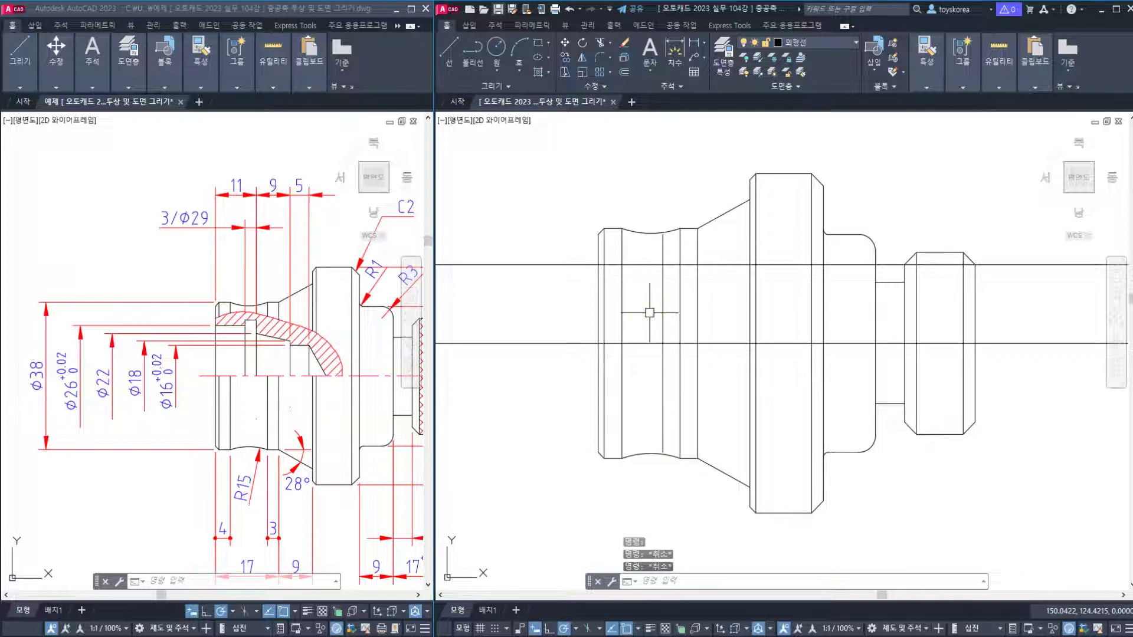
# Offset the groove's far-side line 3 to the left for its near side, and select the new line with the left end face.
pyautogui.write('o')
pyautogui.press('space')
pyautogui.write('3')
pyautogui.press('space')
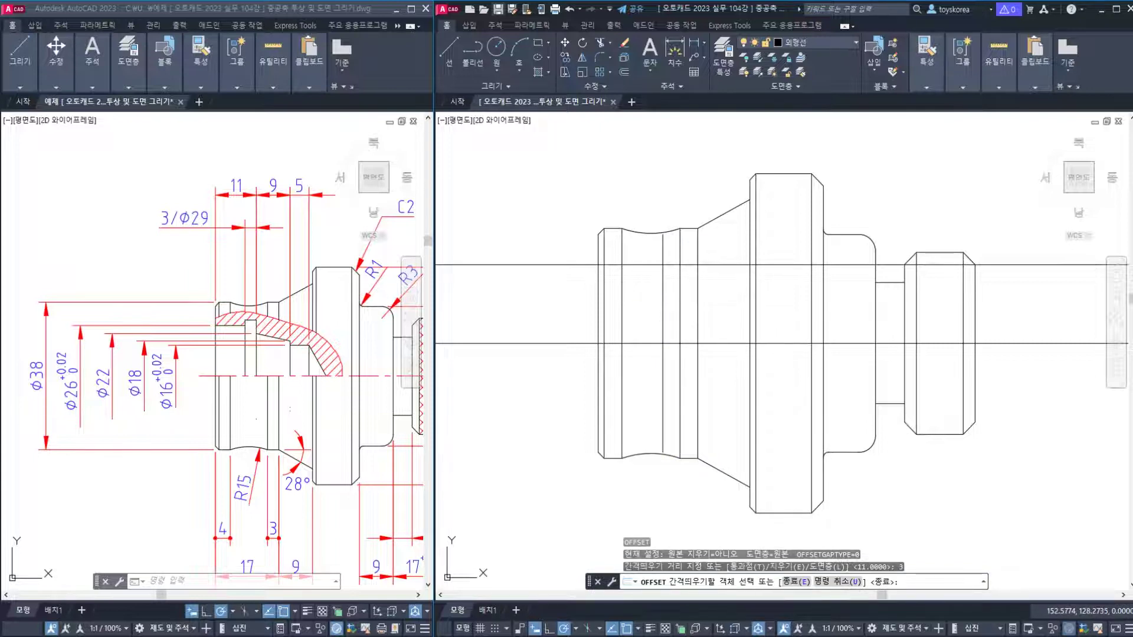
pyautogui.click(663, 278)
pyautogui.click(646, 279)
pyautogui.press('Escape')
pyautogui.click(648, 278)
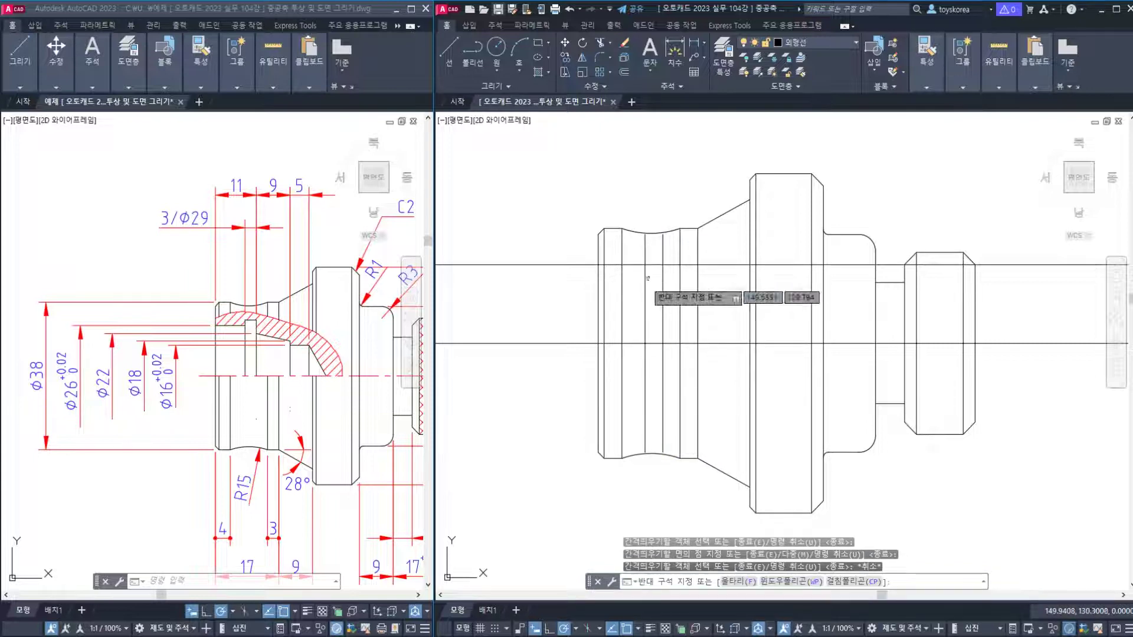
pyautogui.press('Escape')
pyautogui.click(644, 280)
pyautogui.click(598, 282)
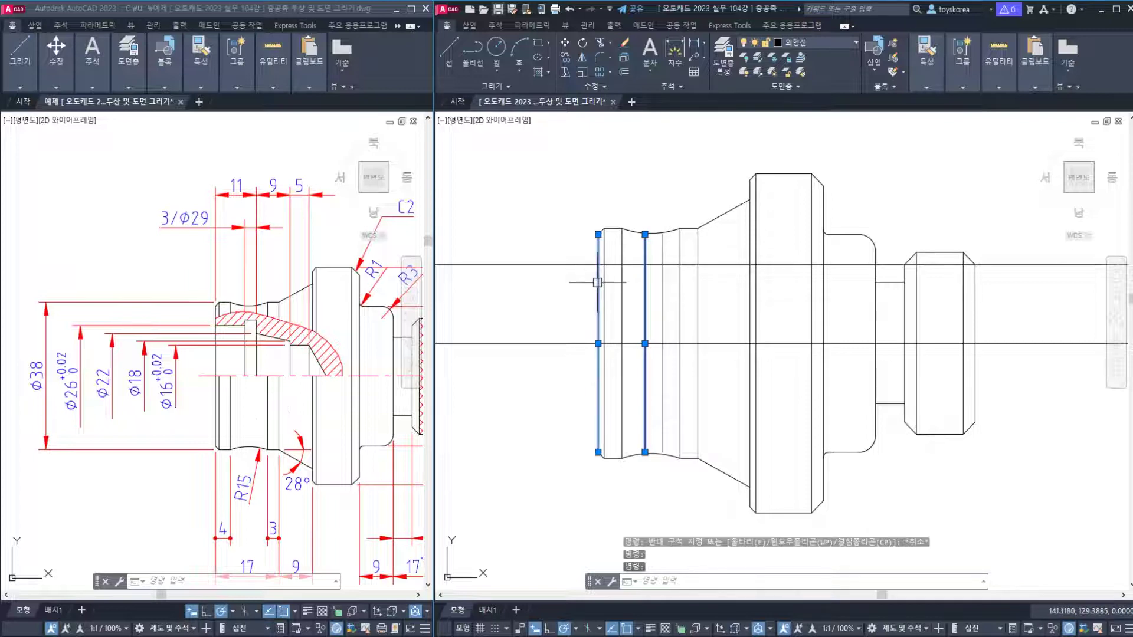
# Trim the bore's upper-edge line so it spans only from the left end face to the groove's near side.
pyautogui.press('Escape')
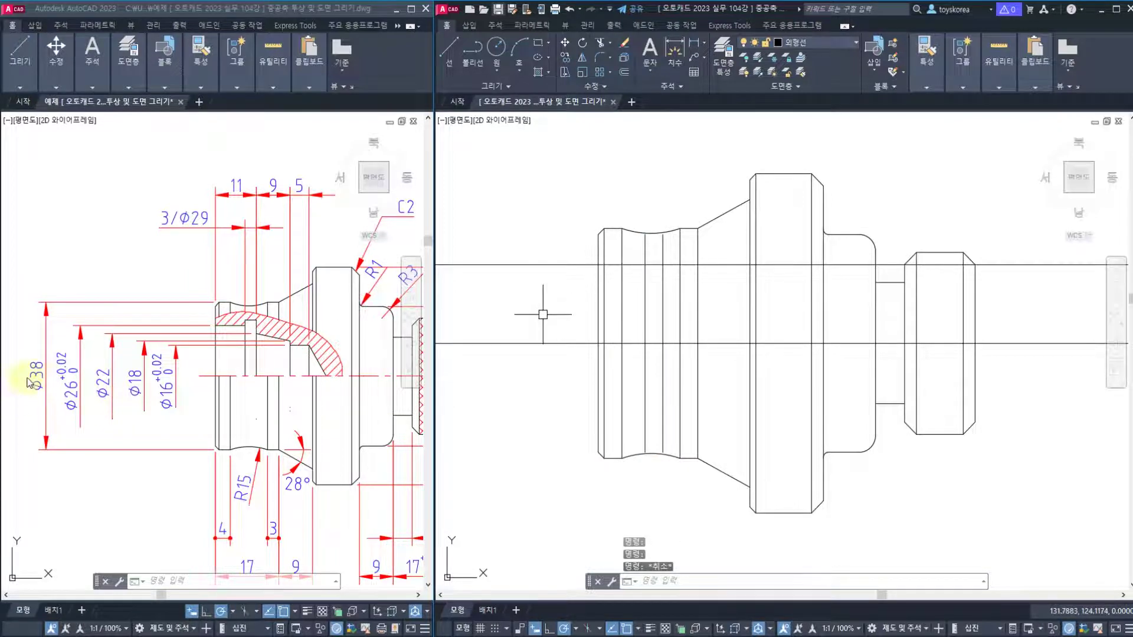
pyautogui.write('tr')
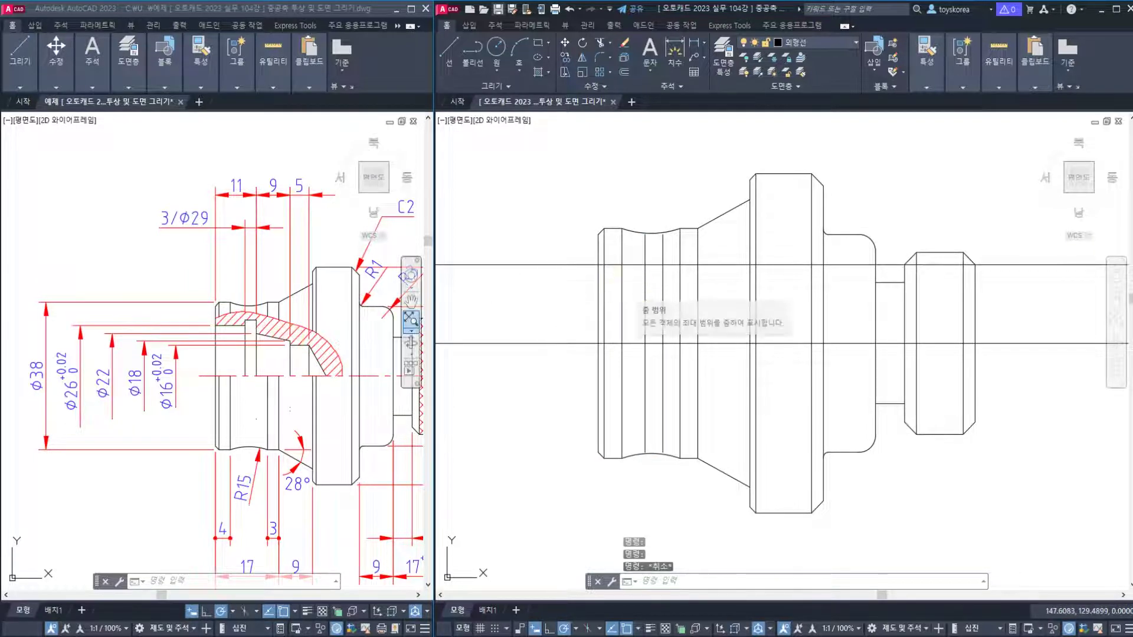
pyautogui.press('Return')
pyautogui.press('Return')
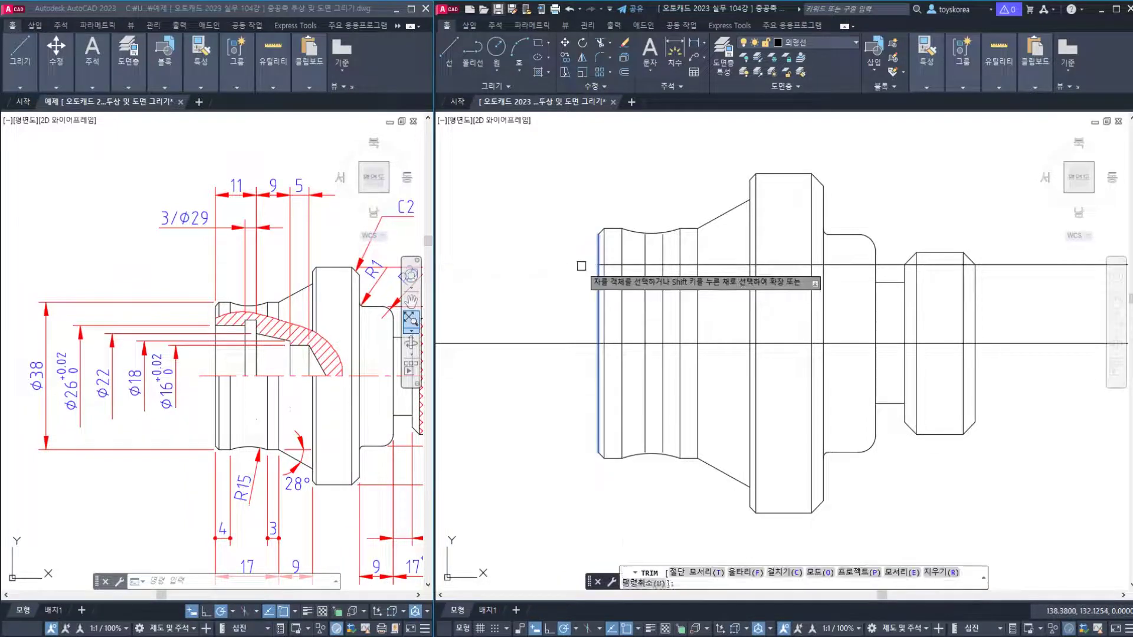
pyautogui.press('Escape')
pyautogui.write('tr')
pyautogui.press('Return')
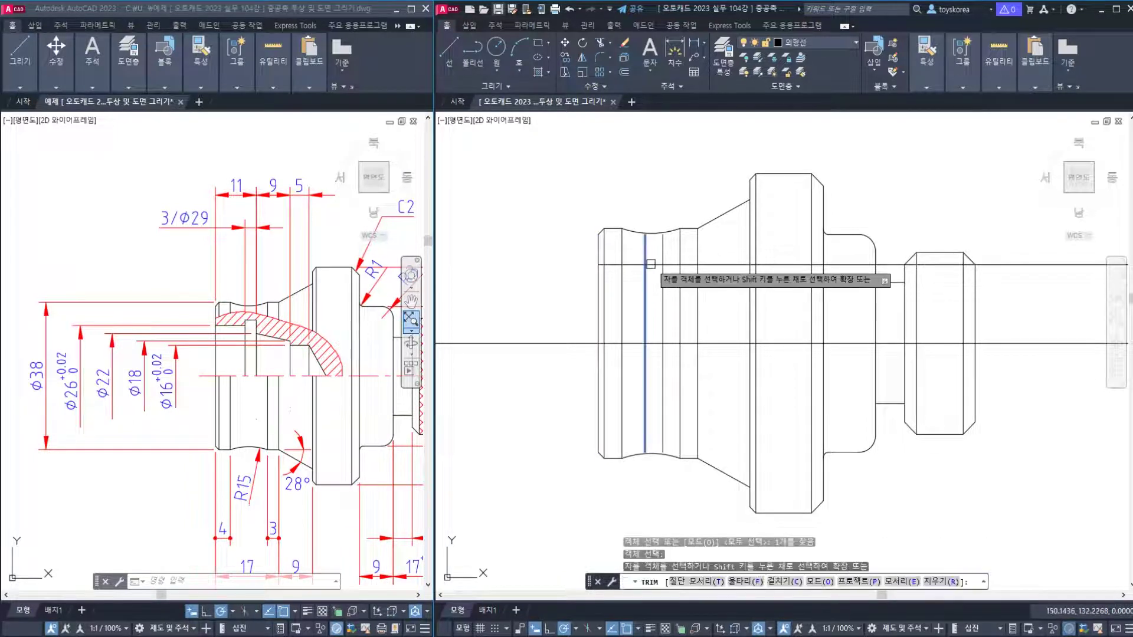
pyautogui.press('Escape')
pyautogui.click(627, 264)
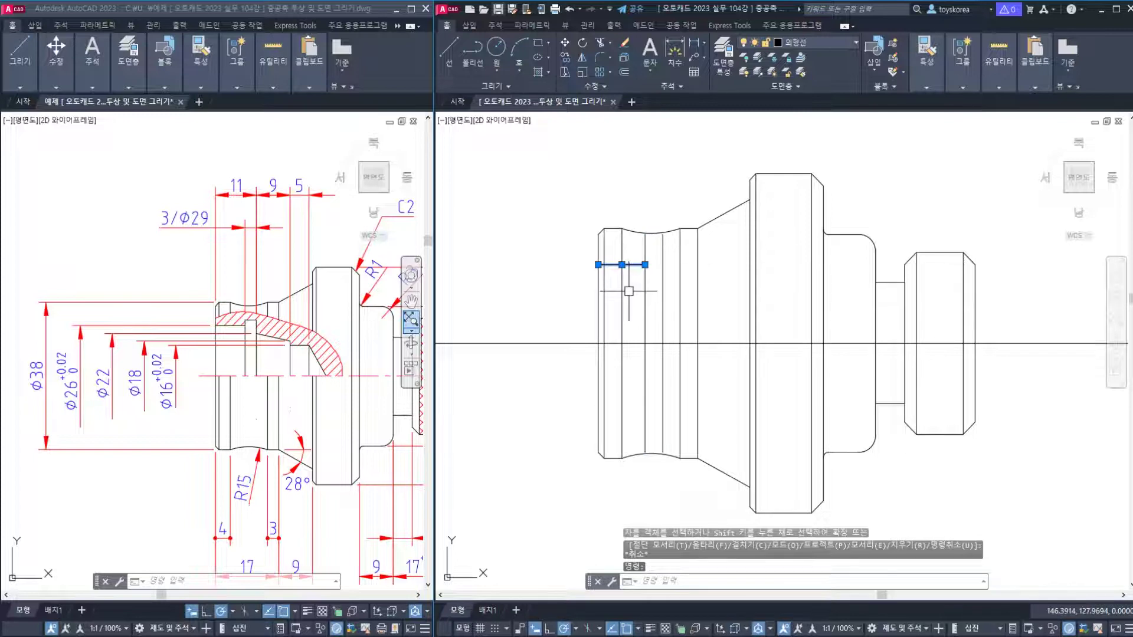
pyautogui.press('Escape')
pyautogui.scroll(2, 659, 267)
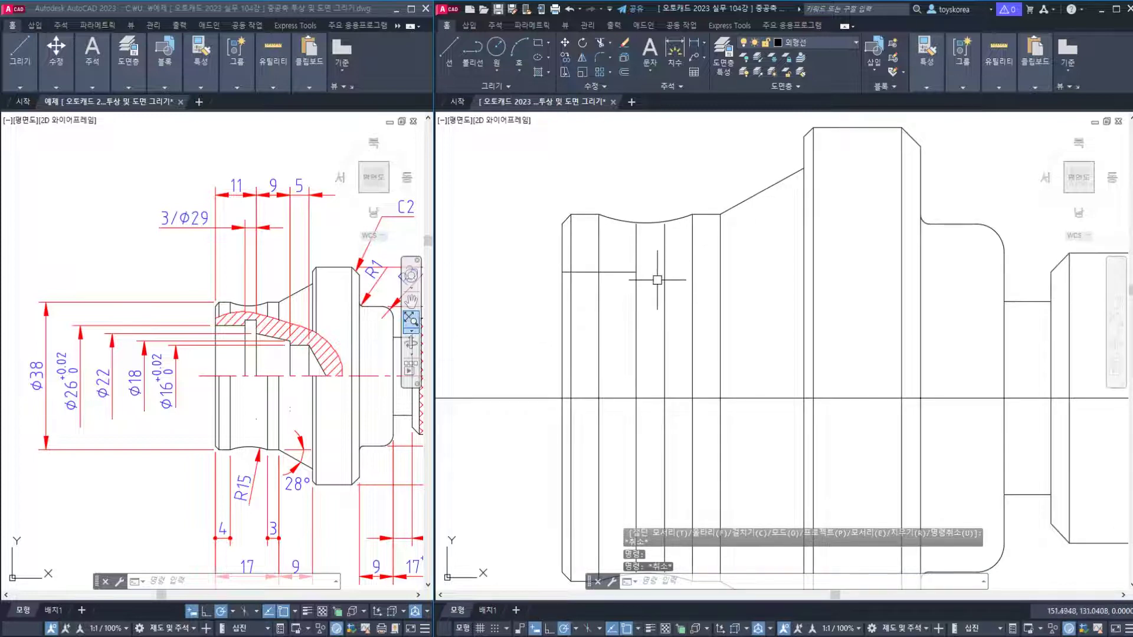
# Save the drawing.
pyautogui.hotkey('ctrl', 's')
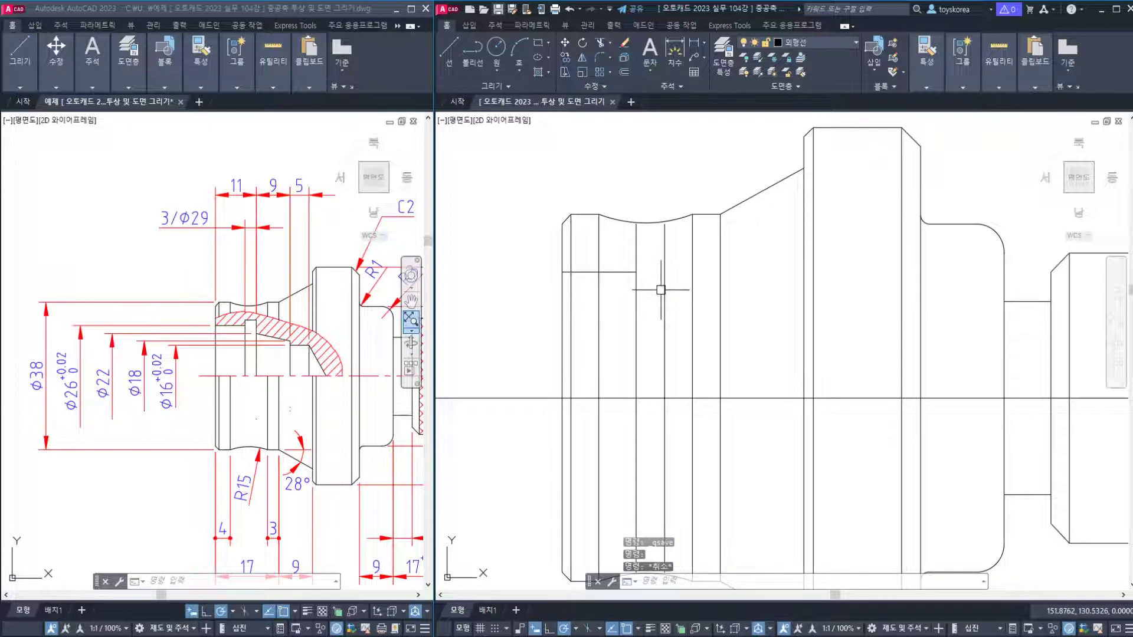
pyautogui.press('Escape')
pyautogui.press('Escape')
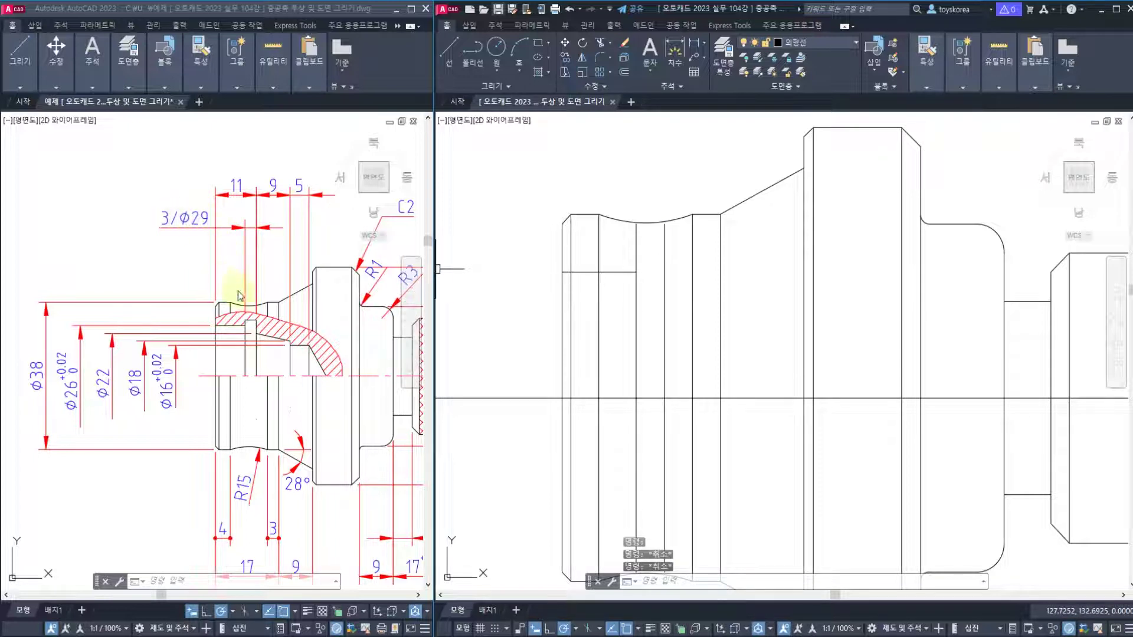
# Examine the top edge of the 3/Ø29 groove in the reference drawing.
pyautogui.click(247, 324)
pyautogui.scroll(4, 247, 324)
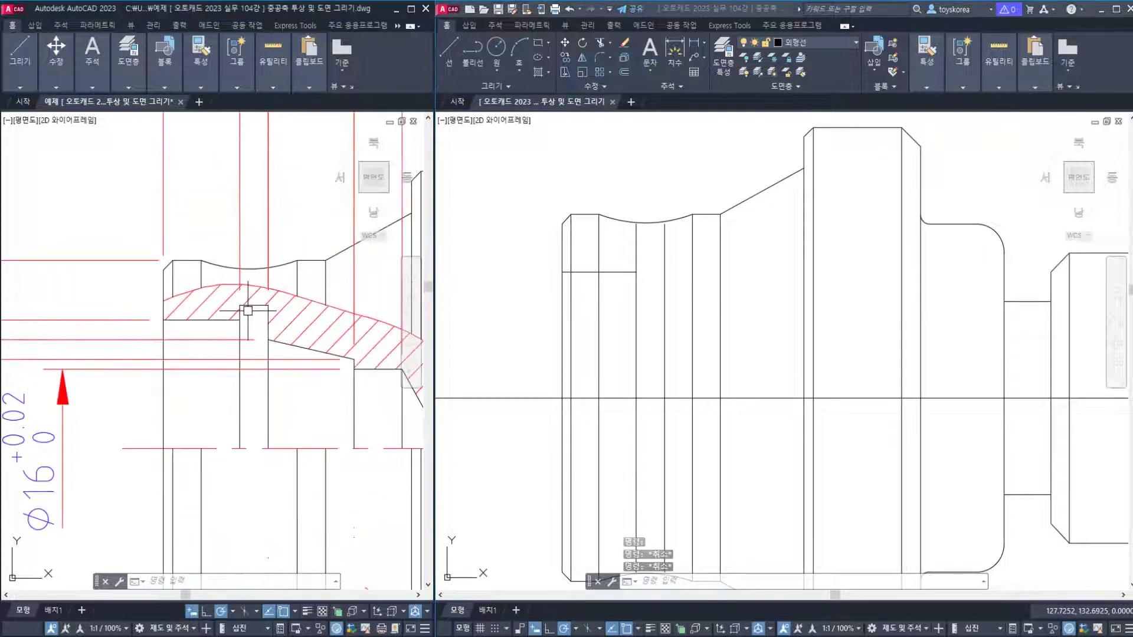
pyautogui.click(255, 307)
pyautogui.press('Escape')
pyautogui.scroll(-4, 255, 307)
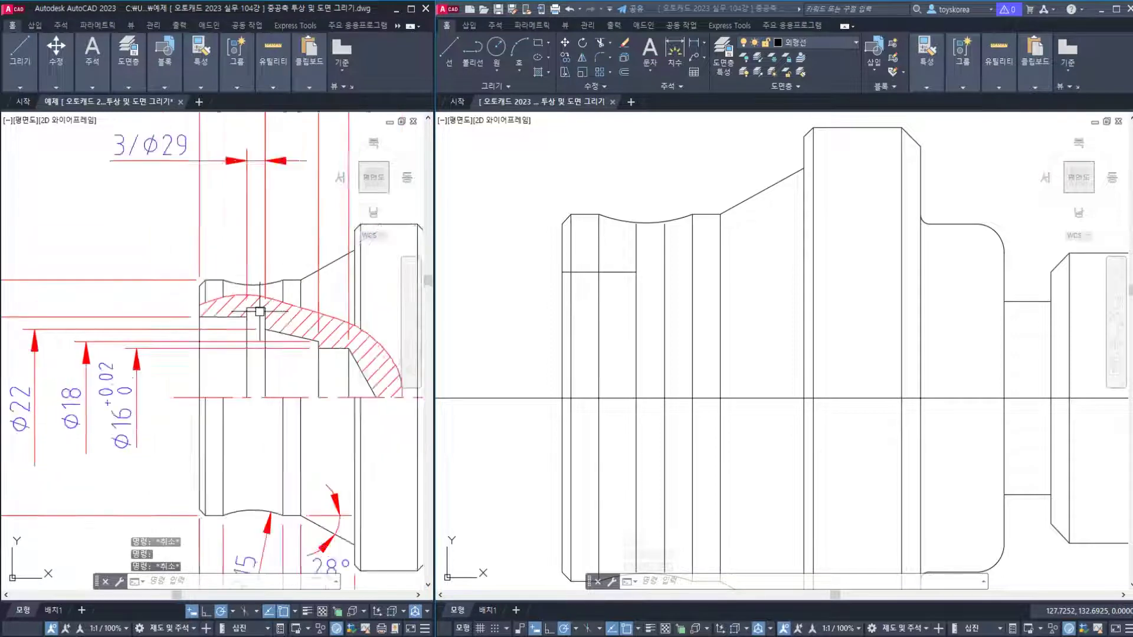
# Offset the horizontal centreline upward by 29/2 for the groove's top edge.
pyautogui.click(647, 311)
pyautogui.moveTo(644, 303); pyautogui.dragTo(638, 299, button='middle')
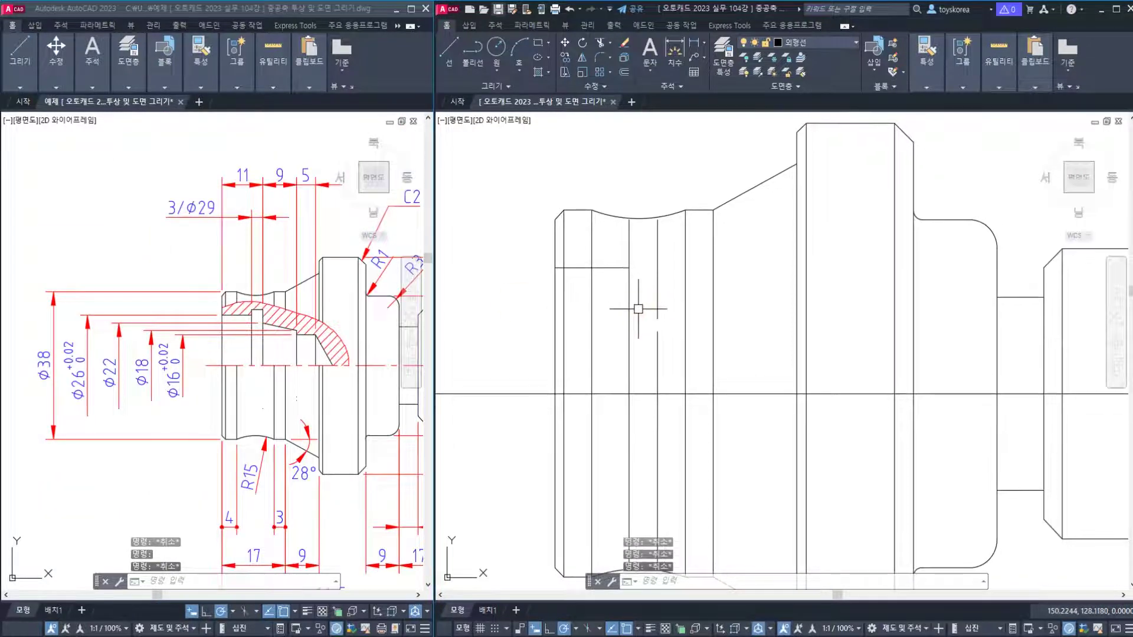
pyautogui.write('o')
pyautogui.press('Return')
pyautogui.write('29/2')
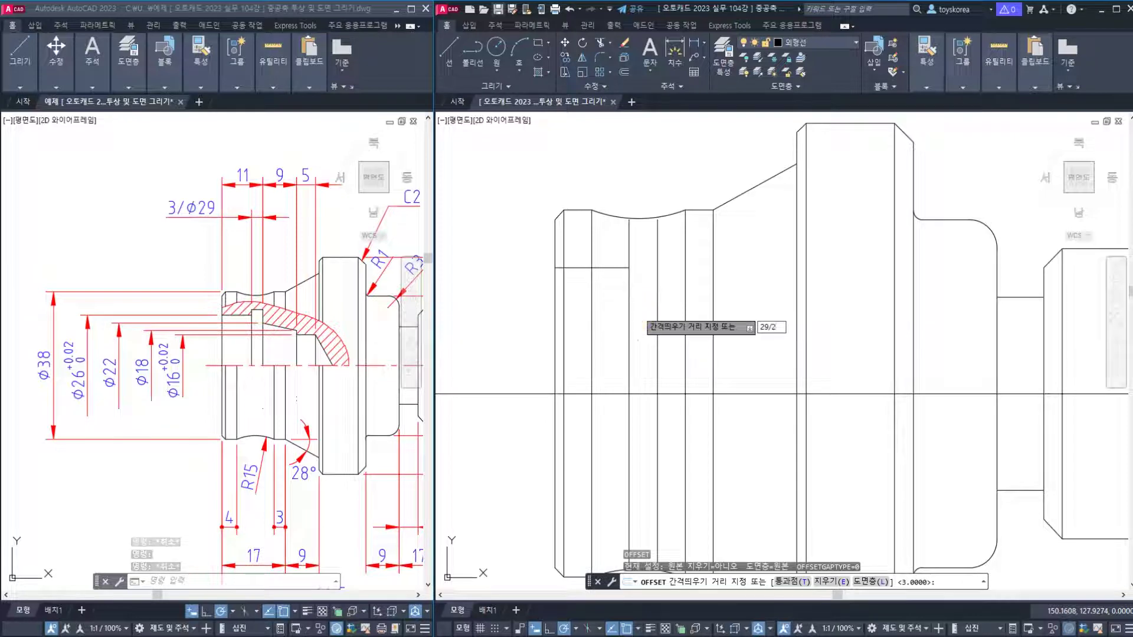
pyautogui.press('Return')
pyautogui.click(640, 394)
pyautogui.click(641, 395)
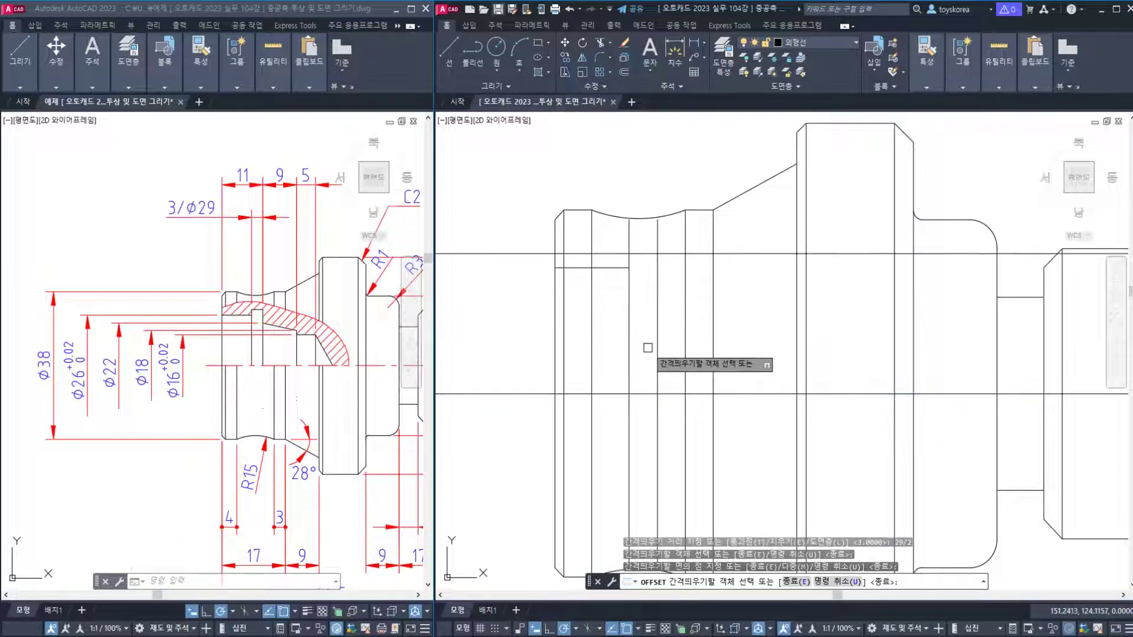
# Trim the groove's top line and its two vertical side lines against each other to form the groove's upper corners.
pyautogui.press('Escape')
pyautogui.write('tr')
pyautogui.press('Return')
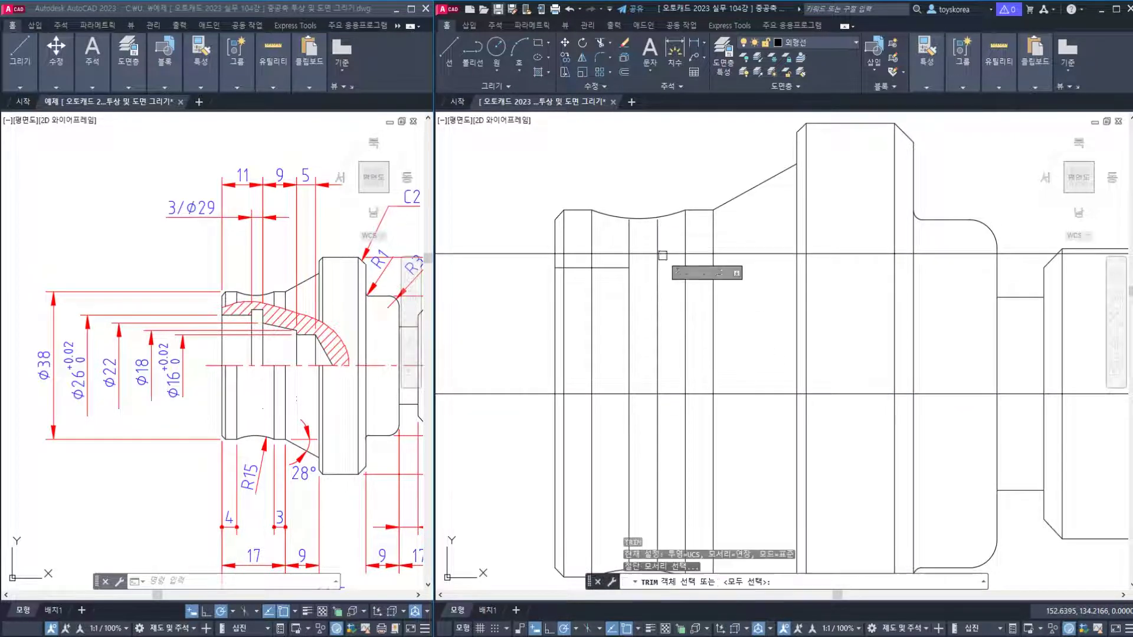
pyautogui.scroll(2, 662, 255)
pyautogui.click(665, 263)
pyautogui.click(600, 250)
pyautogui.press('Return')
pyautogui.click(600, 250)
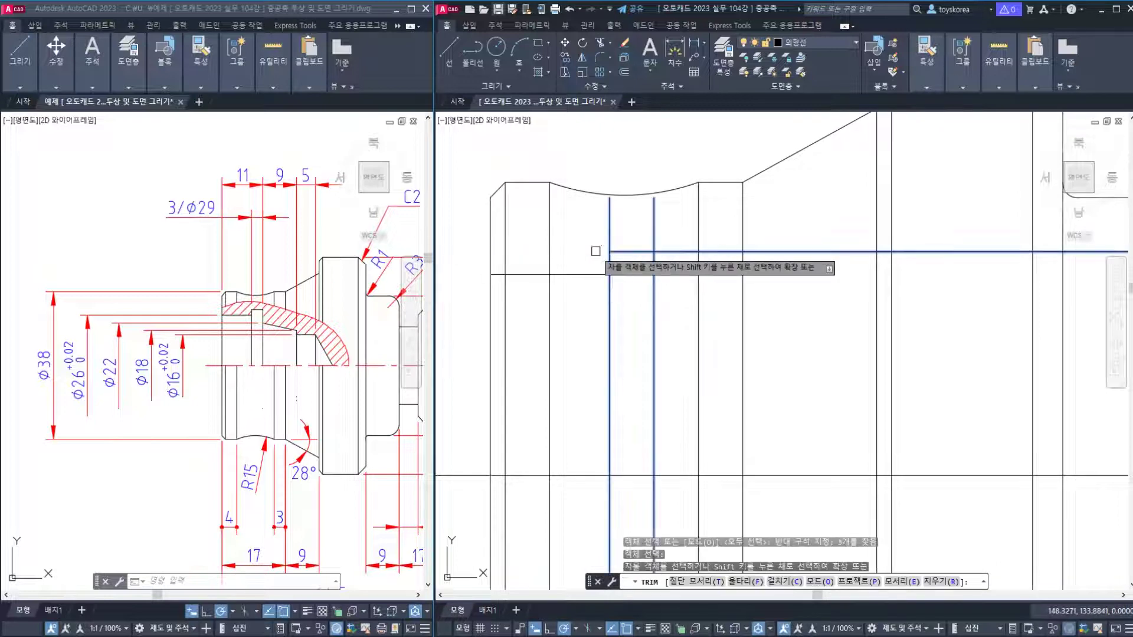
pyautogui.click(609, 233)
pyautogui.click(651, 238)
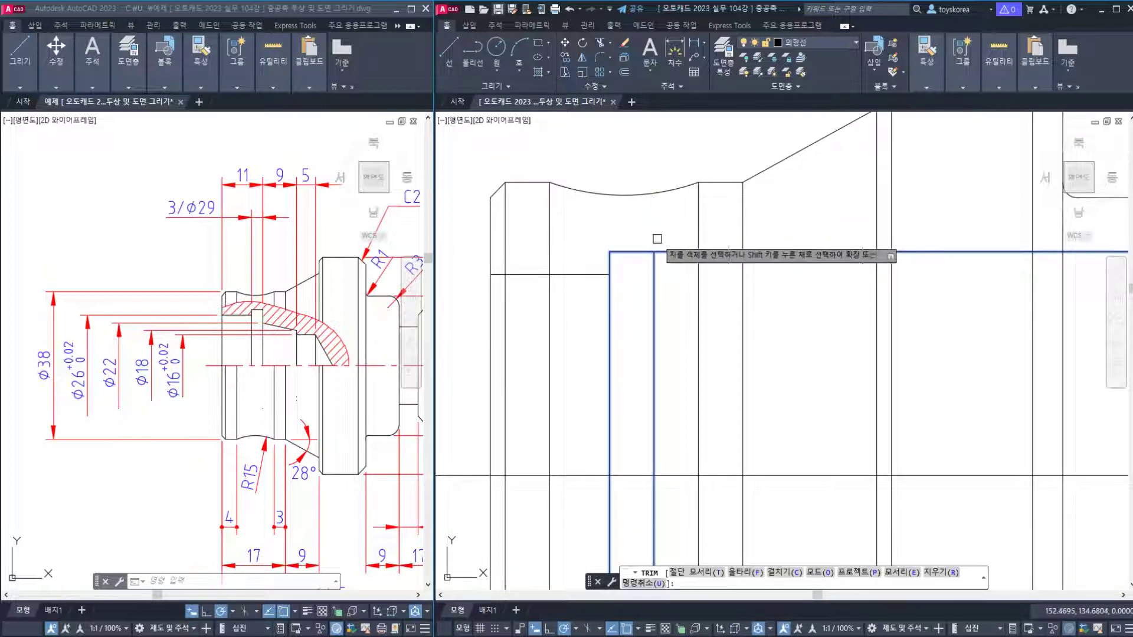
pyautogui.click(663, 259)
pyautogui.press('Escape')
pyautogui.scroll(-2, 655, 253)
# Save the drawing with the trimmed groove outline.
pyautogui.hotkey('ctrl', 's')
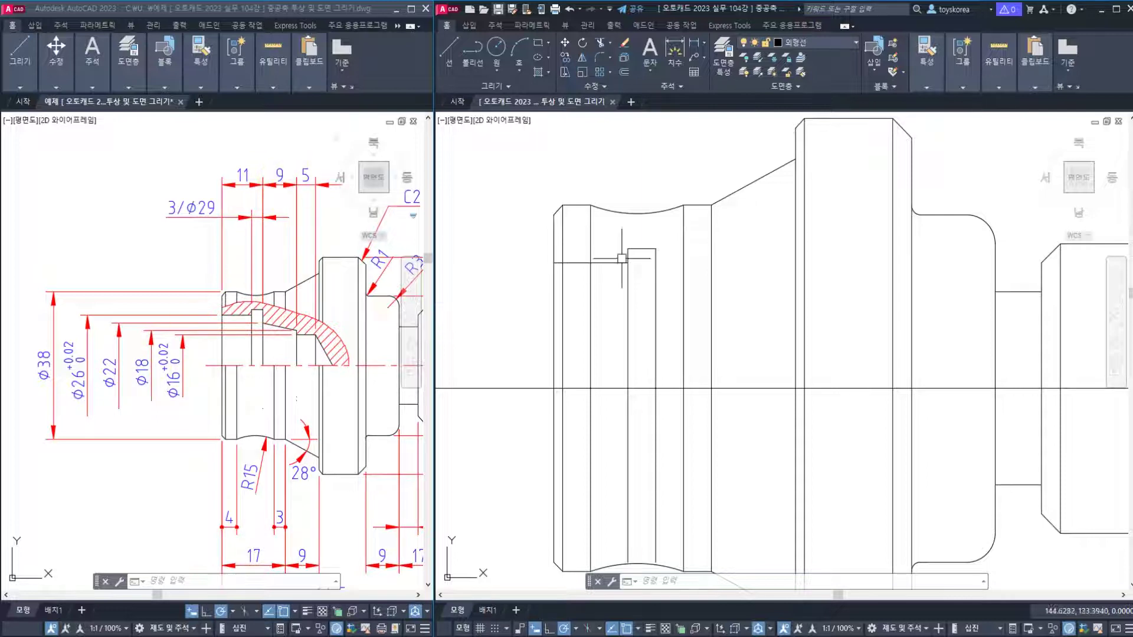
pyautogui.press('Escape')
pyautogui.press('Escape')
# Offset the groove's far-side line 9 to the right for the end of the tapered bore section.
pyautogui.moveTo(647, 297); pyautogui.dragTo(632, 296, button='middle')
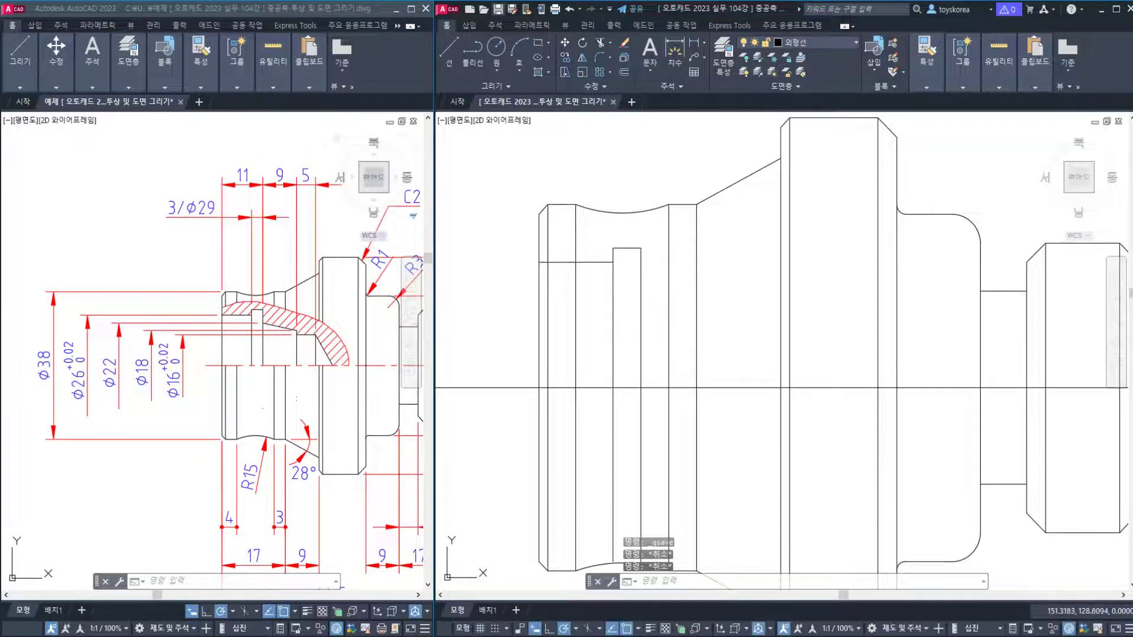
pyautogui.write('o')
pyautogui.press('Return')
pyautogui.write('9')
pyautogui.press('Return')
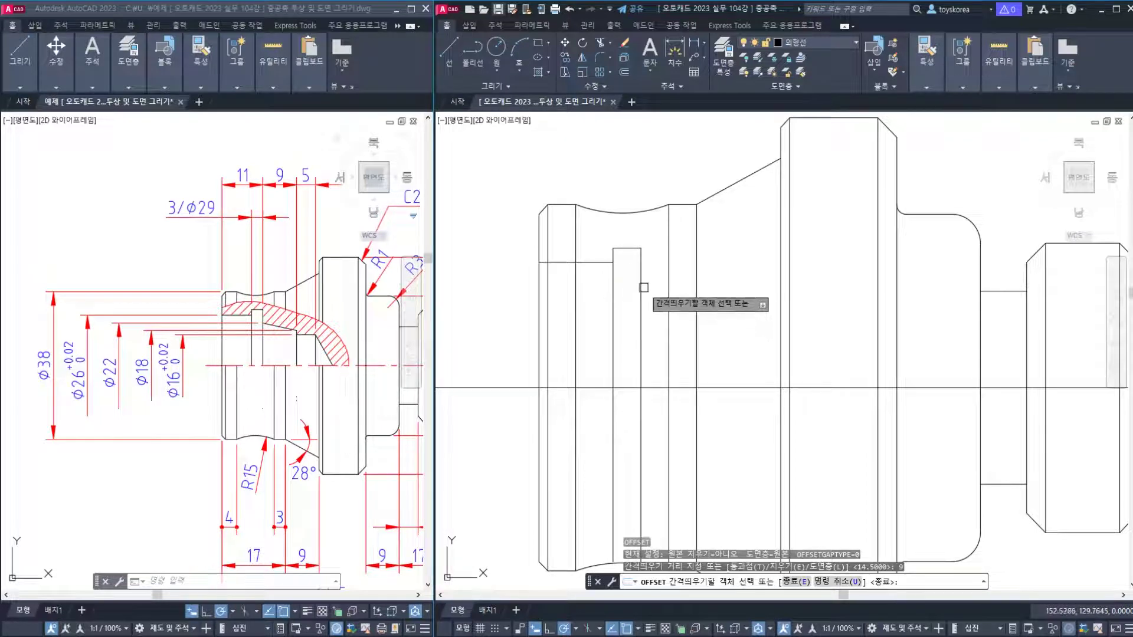
pyautogui.click(696, 294)
pyautogui.press('Escape')
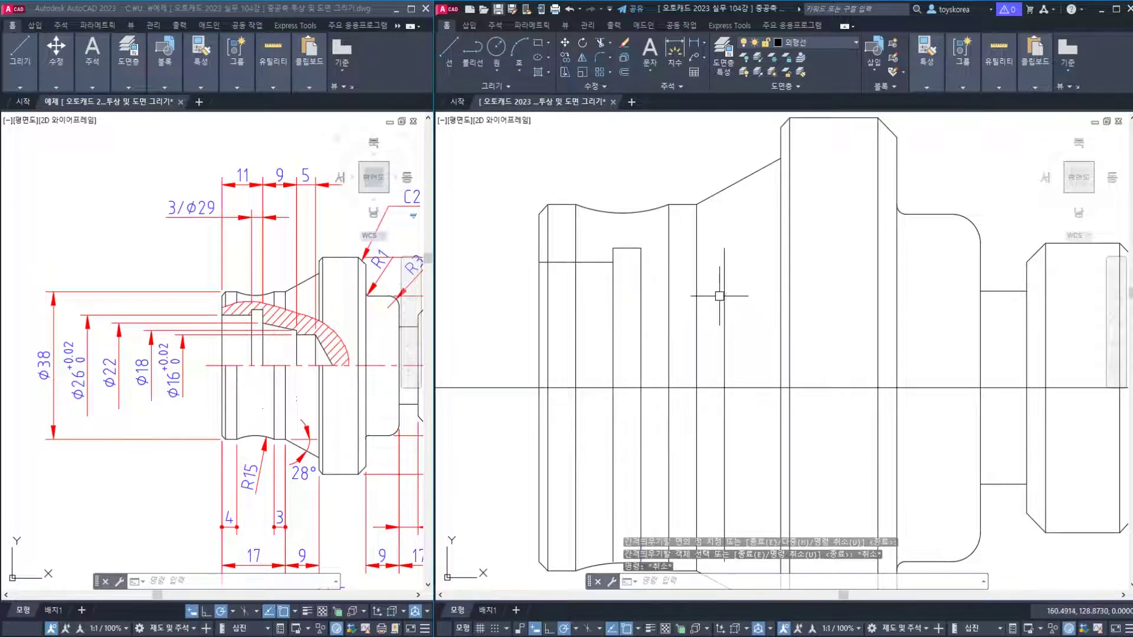
pyautogui.click(724, 295)
pyautogui.press('Escape')
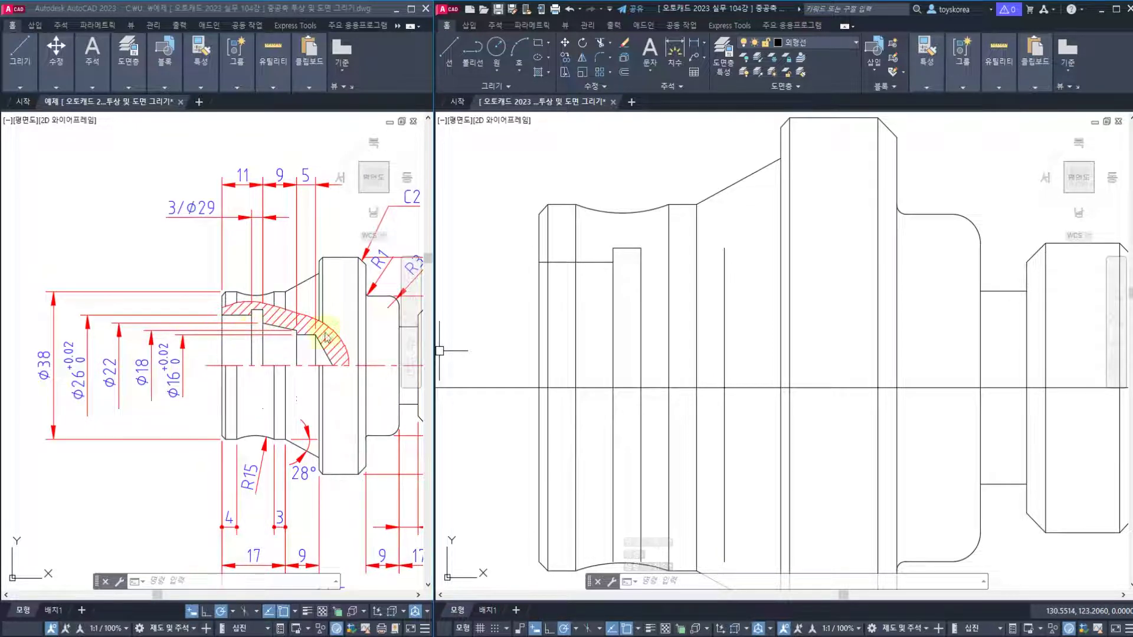
# Offset the horizontal centreline upward by 22/2 for the wide end of the taper.
pyautogui.click(670, 329)
pyautogui.press('Escape')
pyautogui.moveTo(631, 378); pyautogui.dragTo(658, 374, button='middle')
pyautogui.write('o')
pyautogui.press('Return')
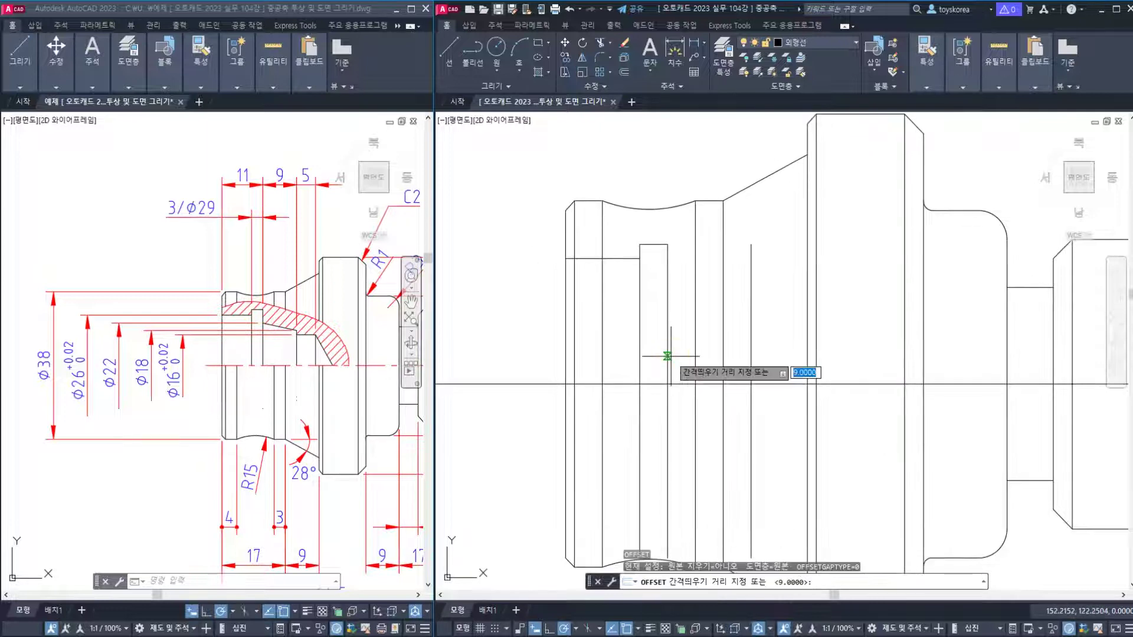
pyautogui.write('22/2')
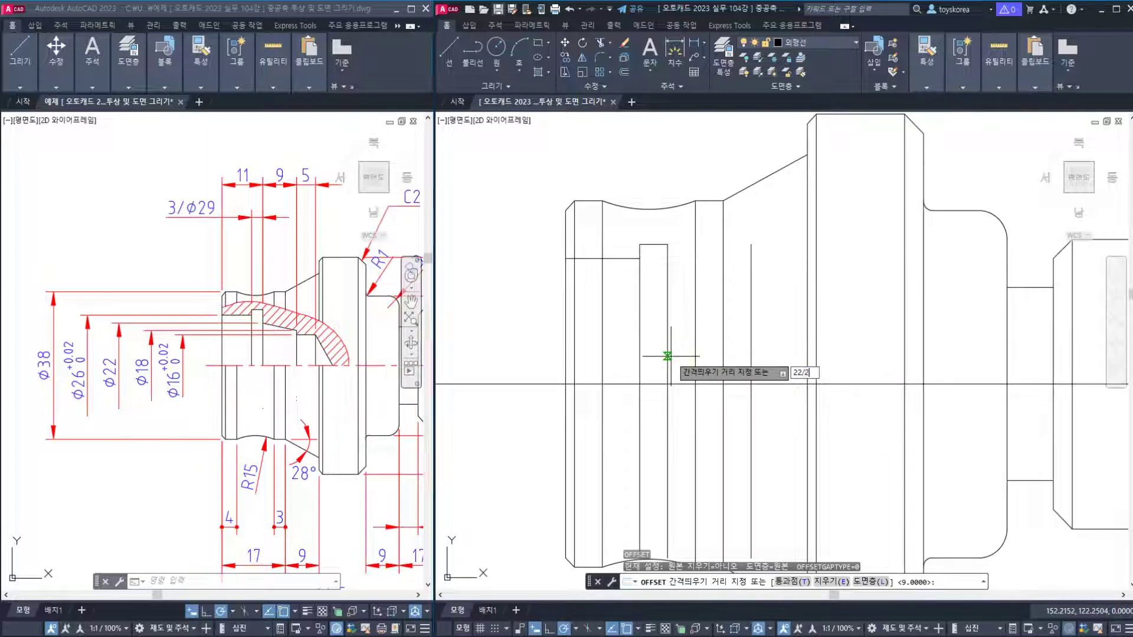
pyautogui.press('Return')
pyautogui.click(679, 384)
pyautogui.click(678, 331)
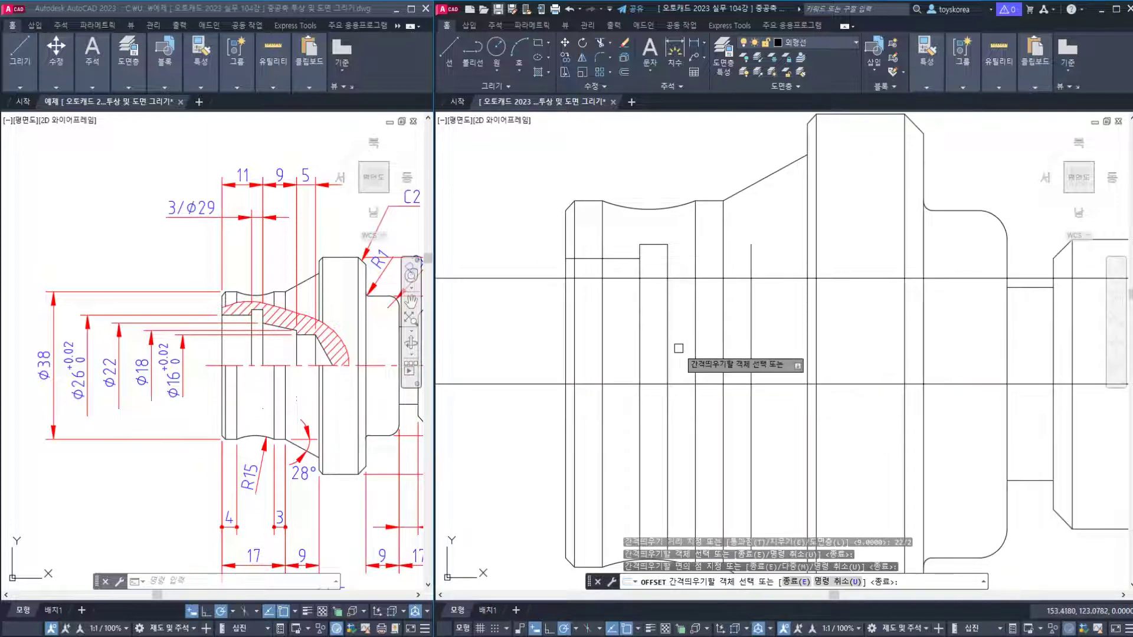
pyautogui.press('Escape')
# Offset the horizontal centreline upward by 18/2 for the narrow end of the taper.
pyautogui.press('Return')
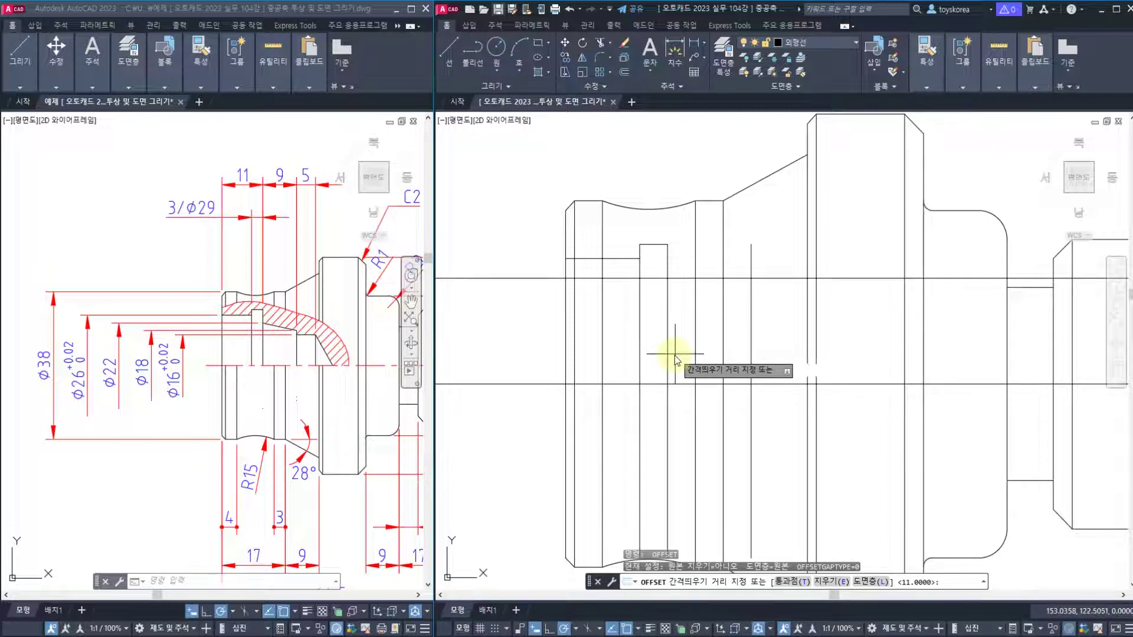
pyautogui.write('18/2')
pyautogui.press('Return')
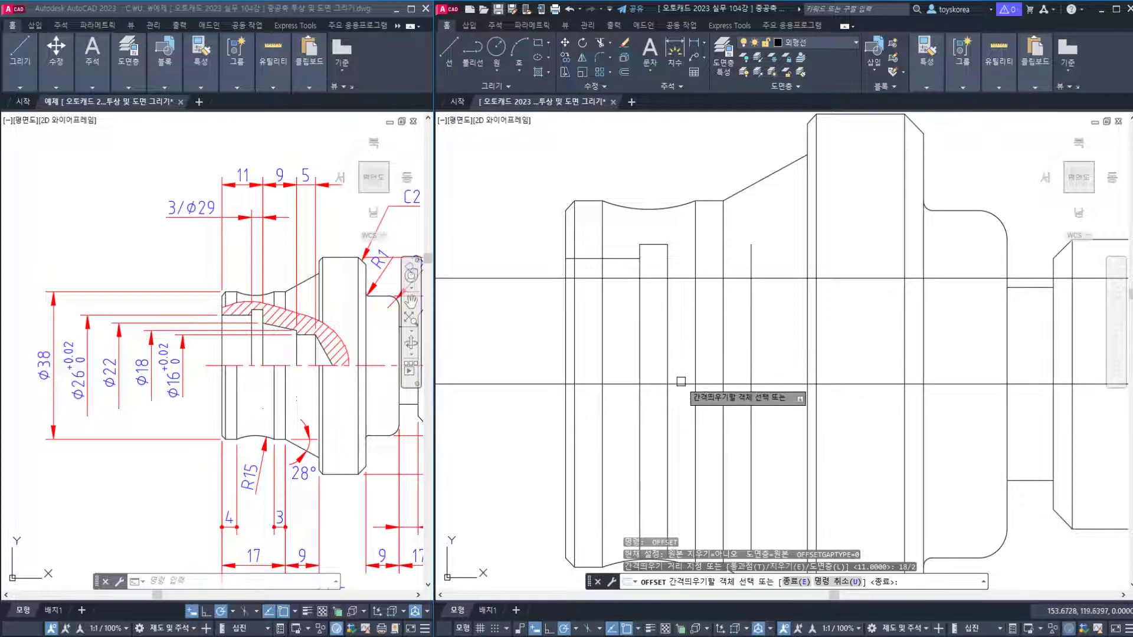
pyautogui.click(671, 384)
pyautogui.click(681, 351)
pyautogui.press('Escape')
pyautogui.click(680, 277)
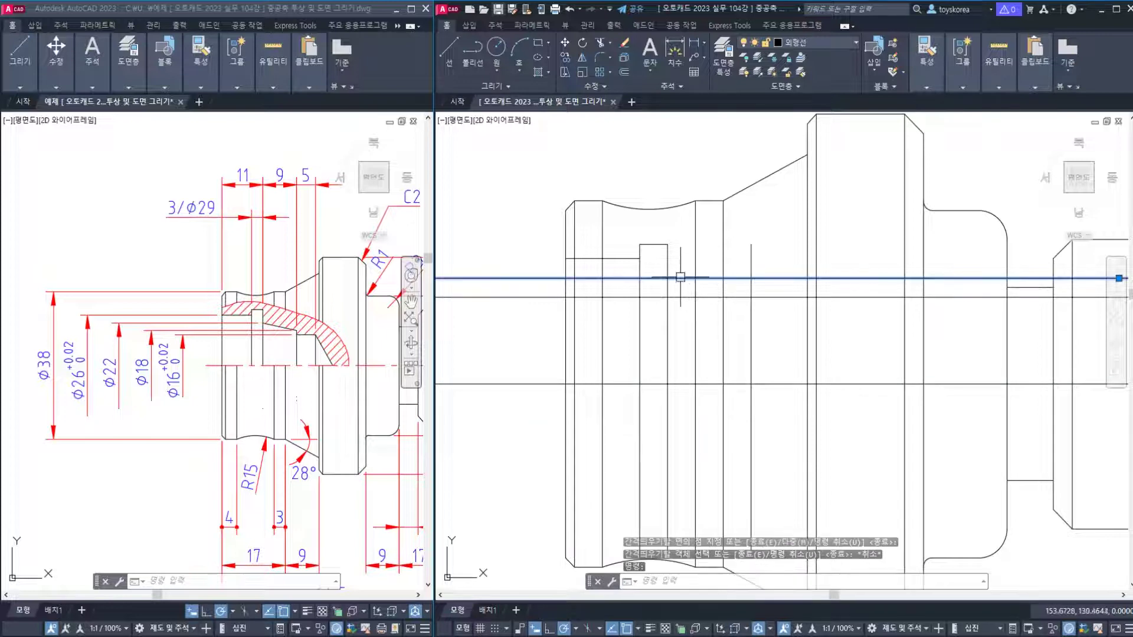
pyautogui.click(680, 297)
pyautogui.press('Escape')
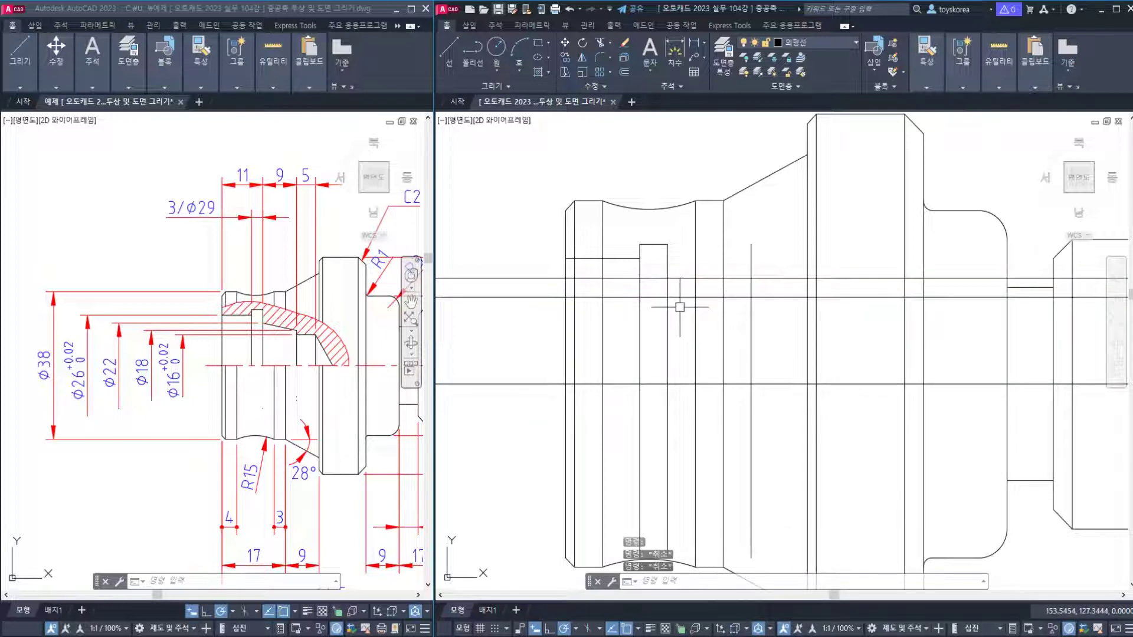
# Draw the taper line from the groove's far side at the 22/2 line to the 9-offset vertical at the 18/2 line.
pyautogui.write('l')
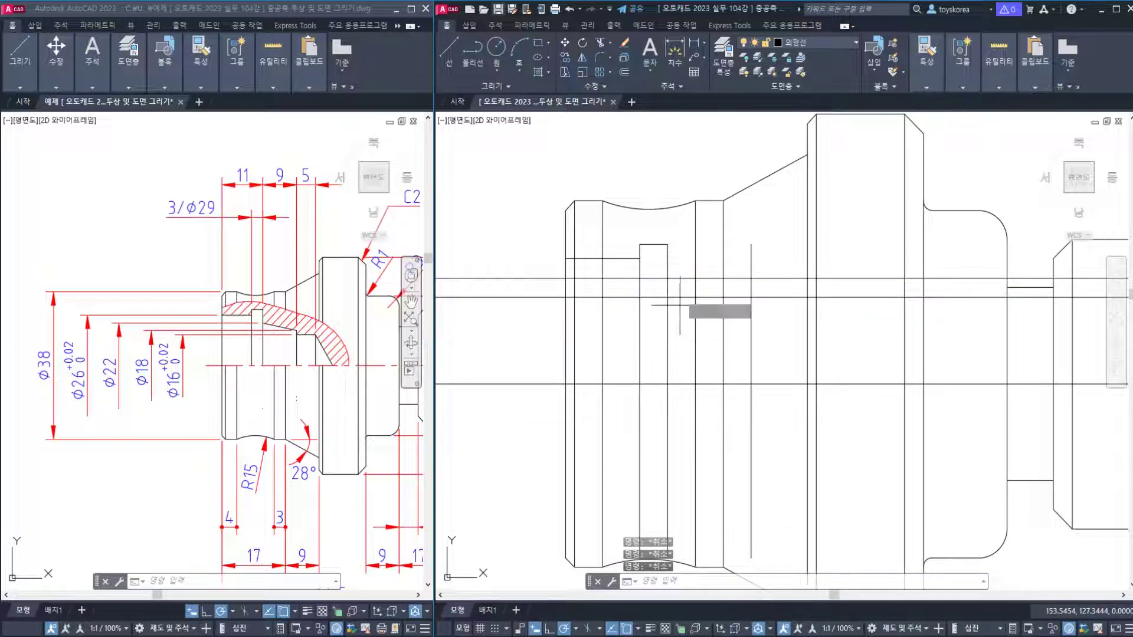
pyautogui.press('Return')
pyautogui.click(668, 278)
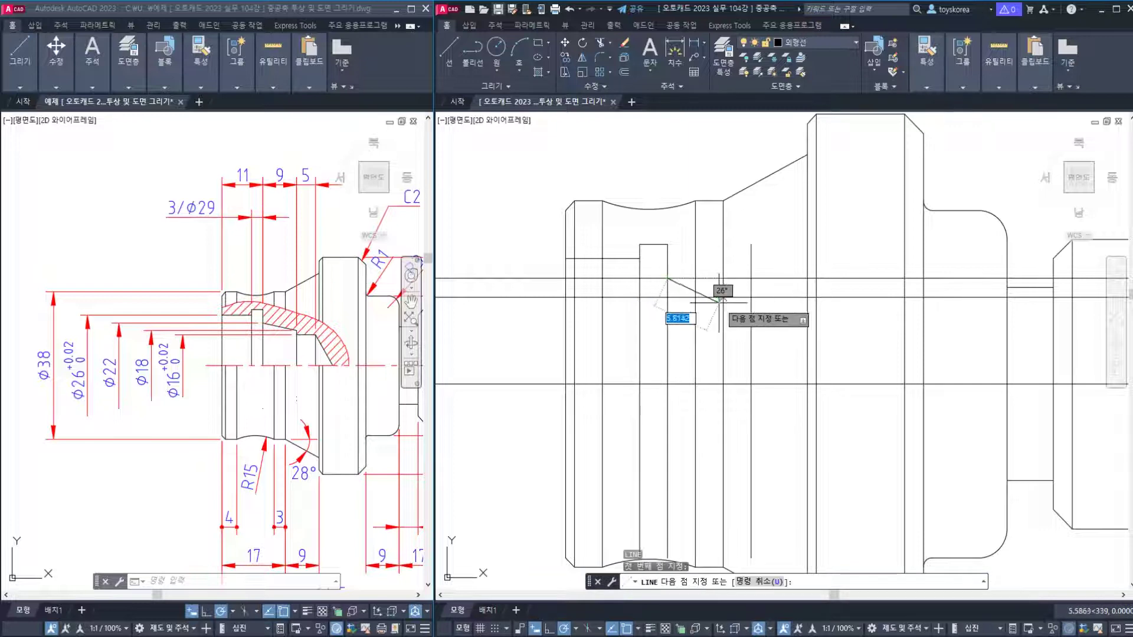
pyautogui.click(750, 297)
pyautogui.press('Escape')
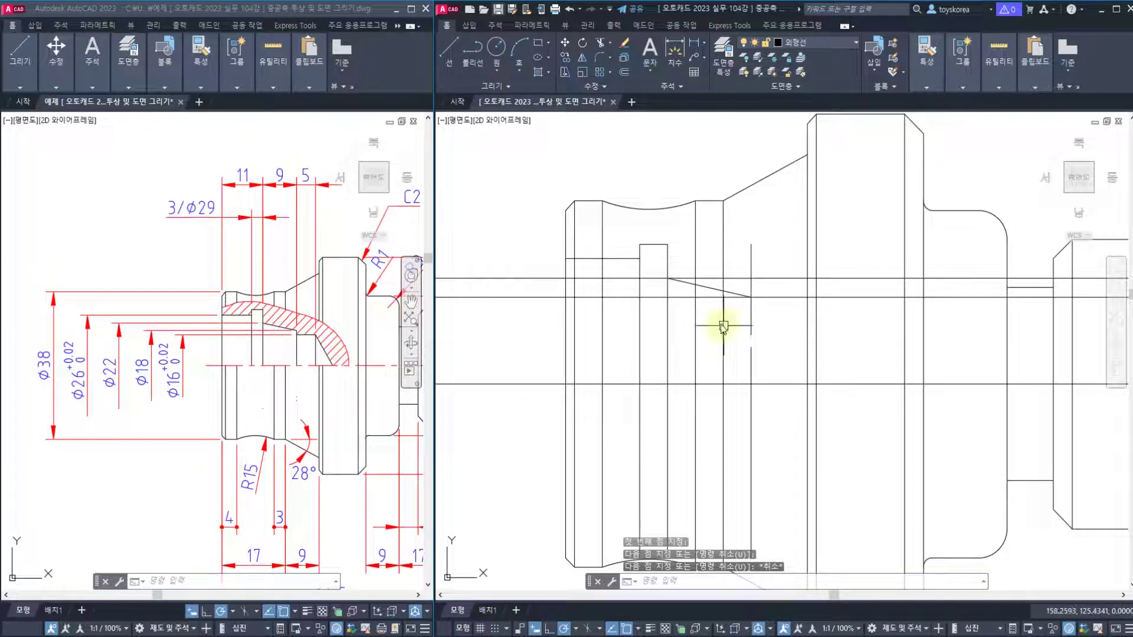
# Check the horizontal distance between the groove's far side and the taper's end line with a linear dimension, without placing it.
pyautogui.write('dli')
pyautogui.press('Return')
pyautogui.click(751, 328)
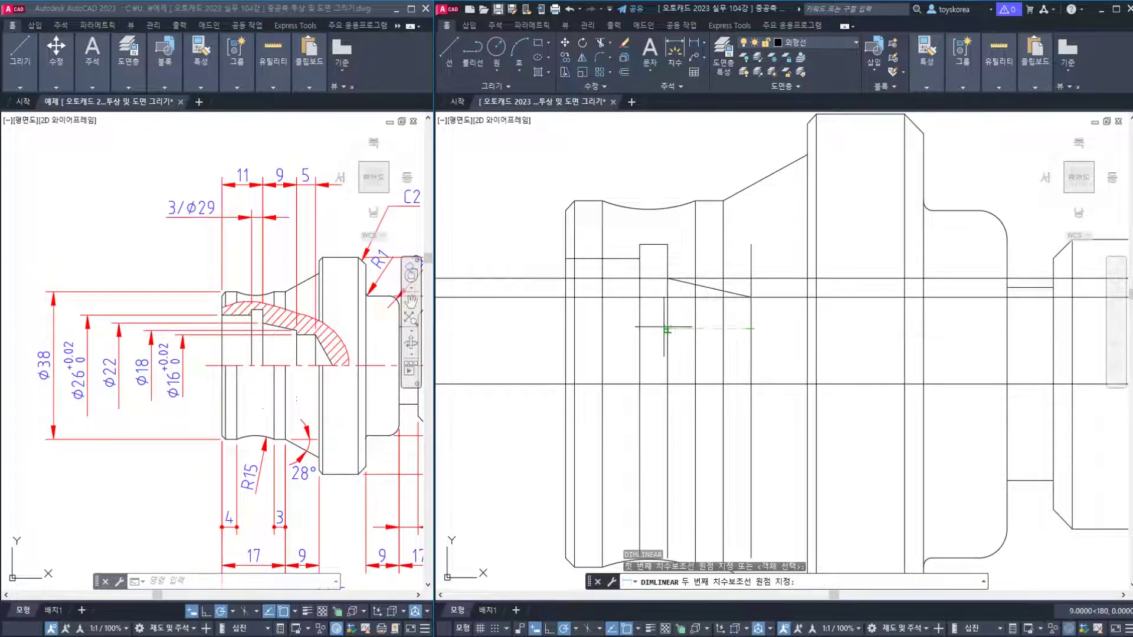
pyautogui.press('Escape')
pyautogui.press('Return')
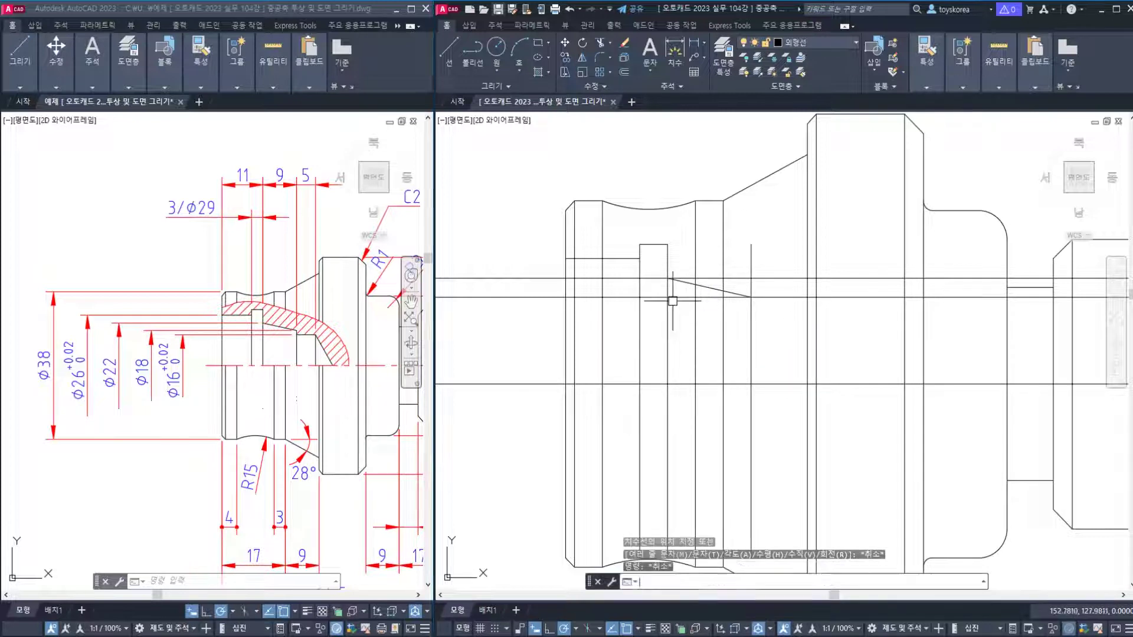
pyautogui.click(653, 278)
pyautogui.press('Escape')
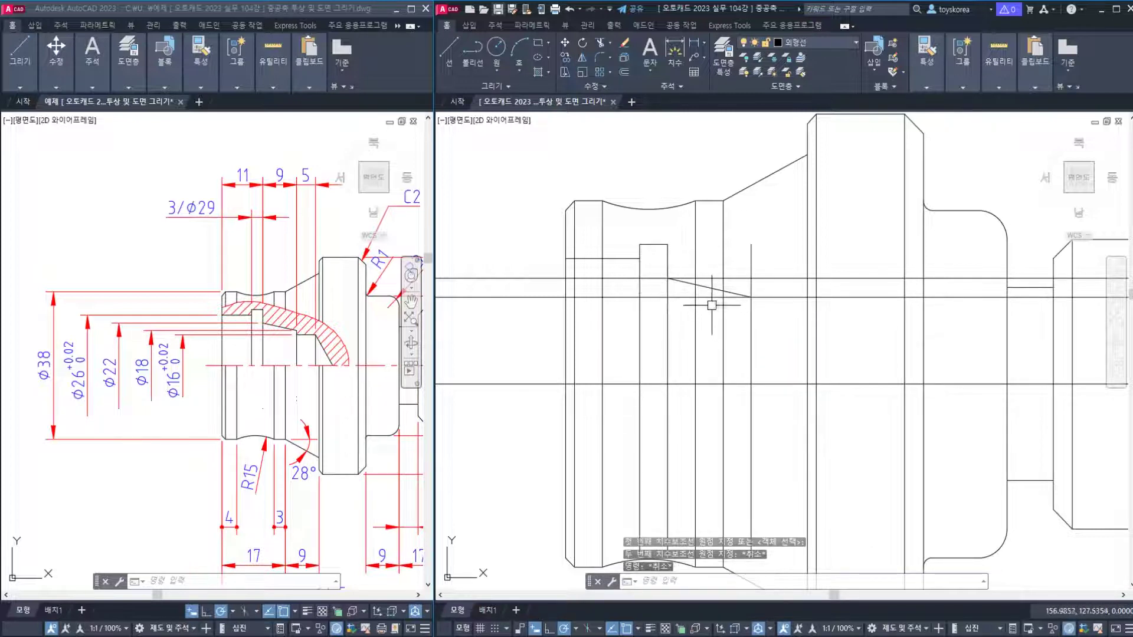
# Erase the 18/2 and 22/2 horizontal construction lines used for the taper.
pyautogui.click(705, 298)
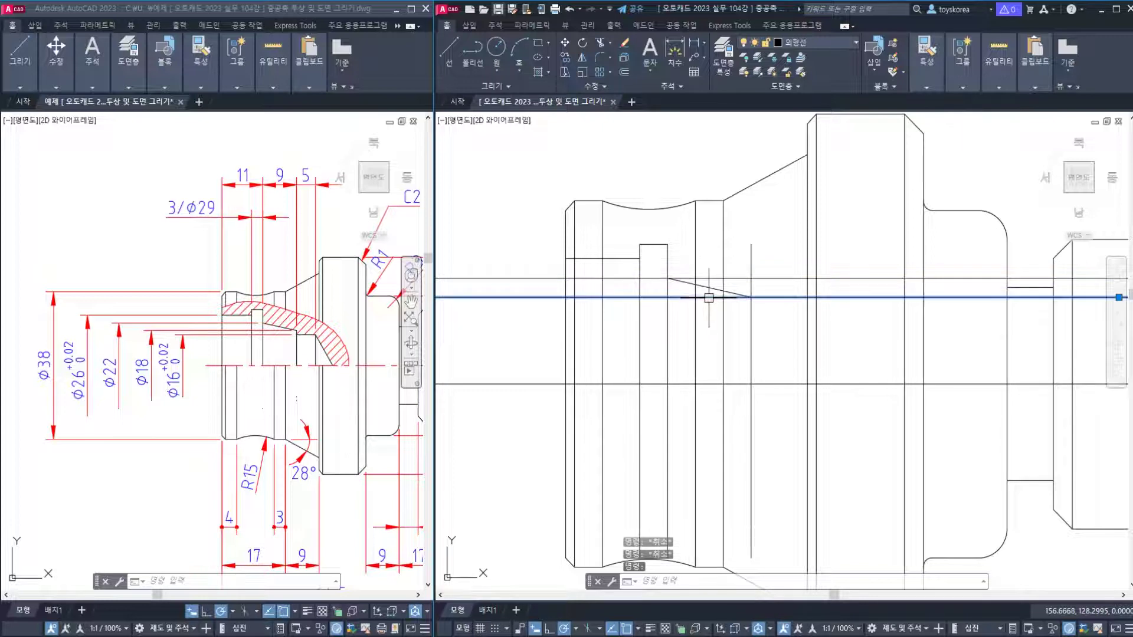
pyautogui.write('e')
pyautogui.press('Return')
pyautogui.click(738, 278)
pyautogui.write('e')
pyautogui.press('Return')
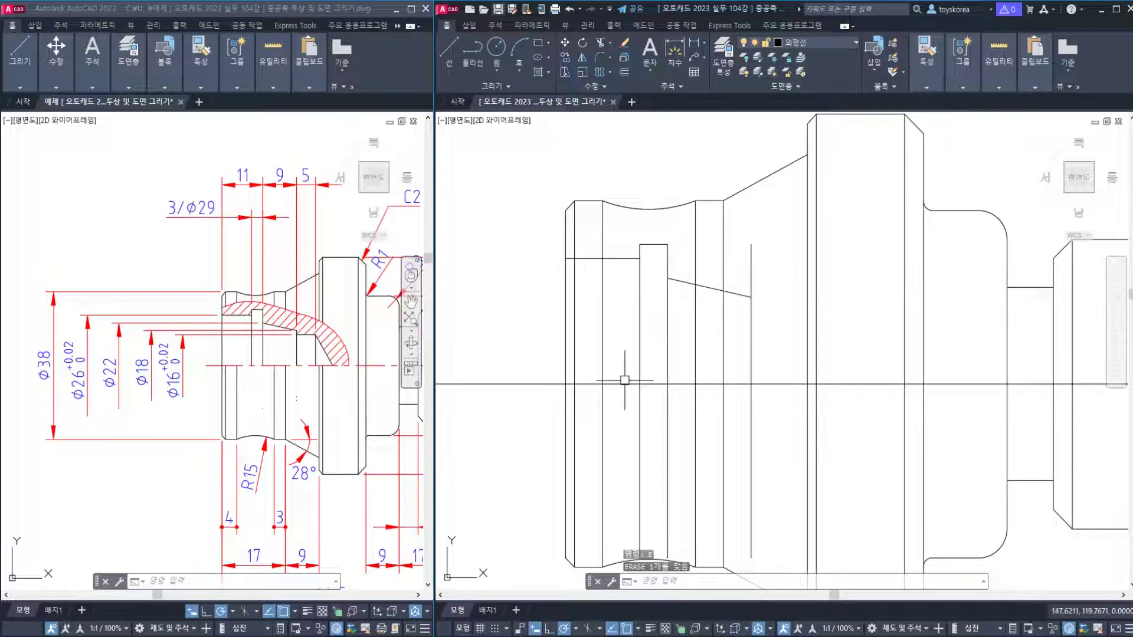
pyautogui.click(701, 286)
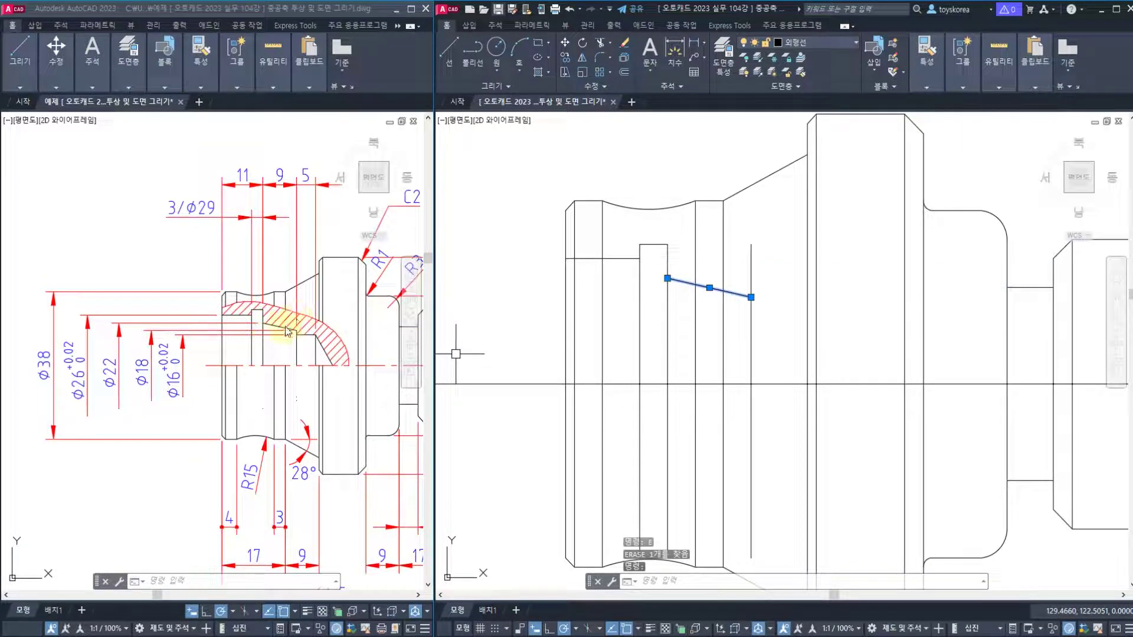
pyautogui.press('Escape')
pyautogui.press('Escape')
# Offset the vertical line at the taper's narrow end by 5 toward the flange.
pyautogui.moveTo(683, 311); pyautogui.dragTo(637, 306, button='middle')
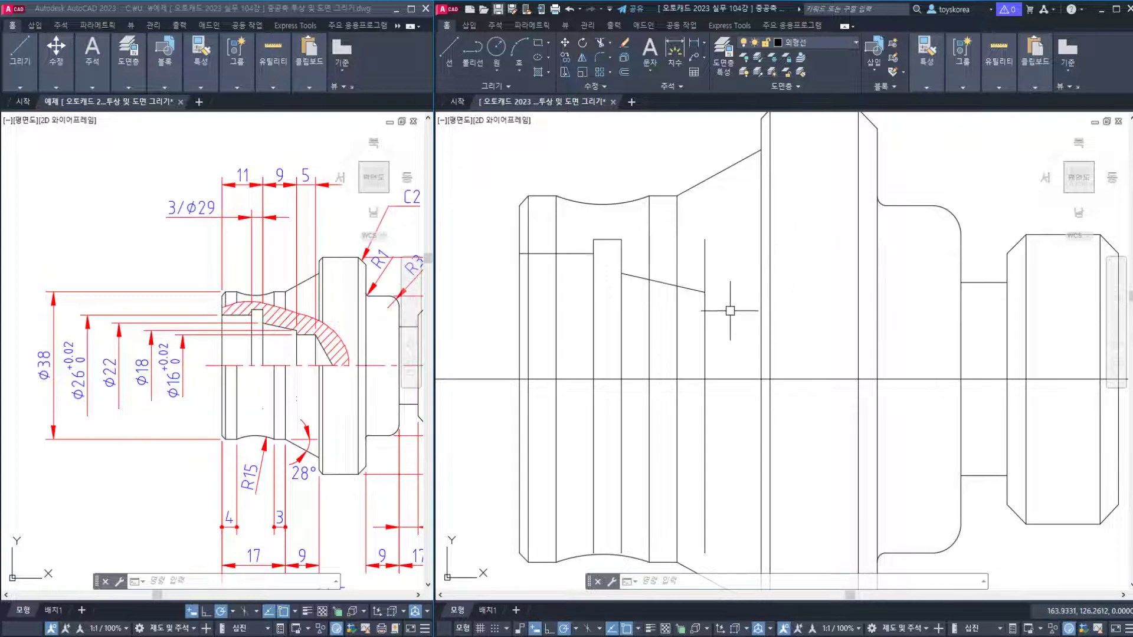
pyautogui.write('o')
pyautogui.press('Return')
pyautogui.write('5')
pyautogui.press('Return')
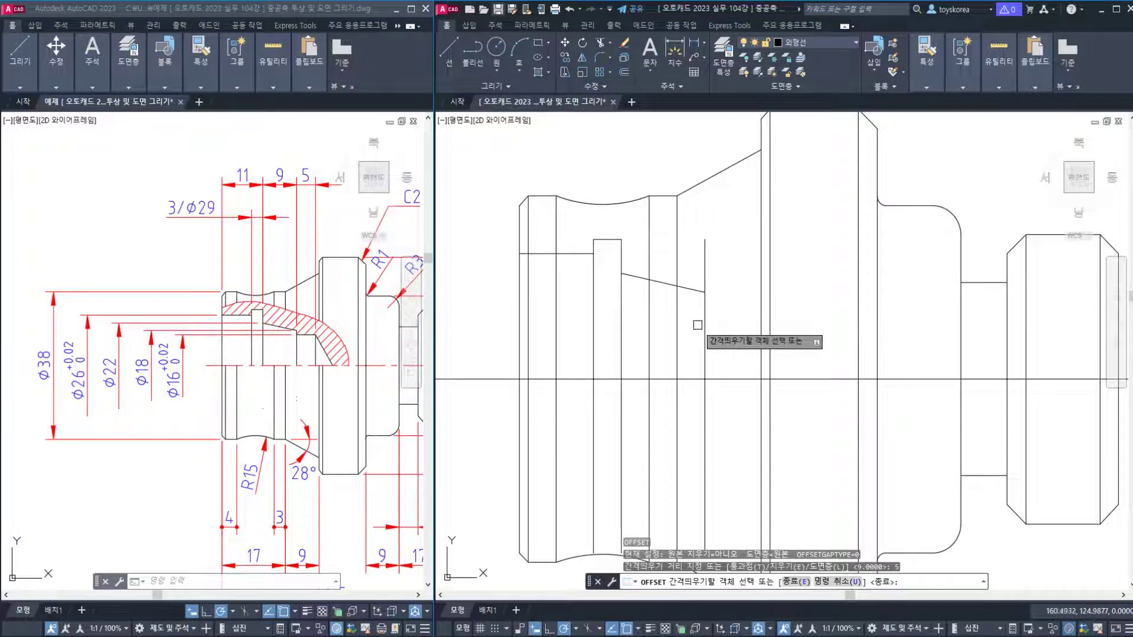
pyautogui.click(704, 325)
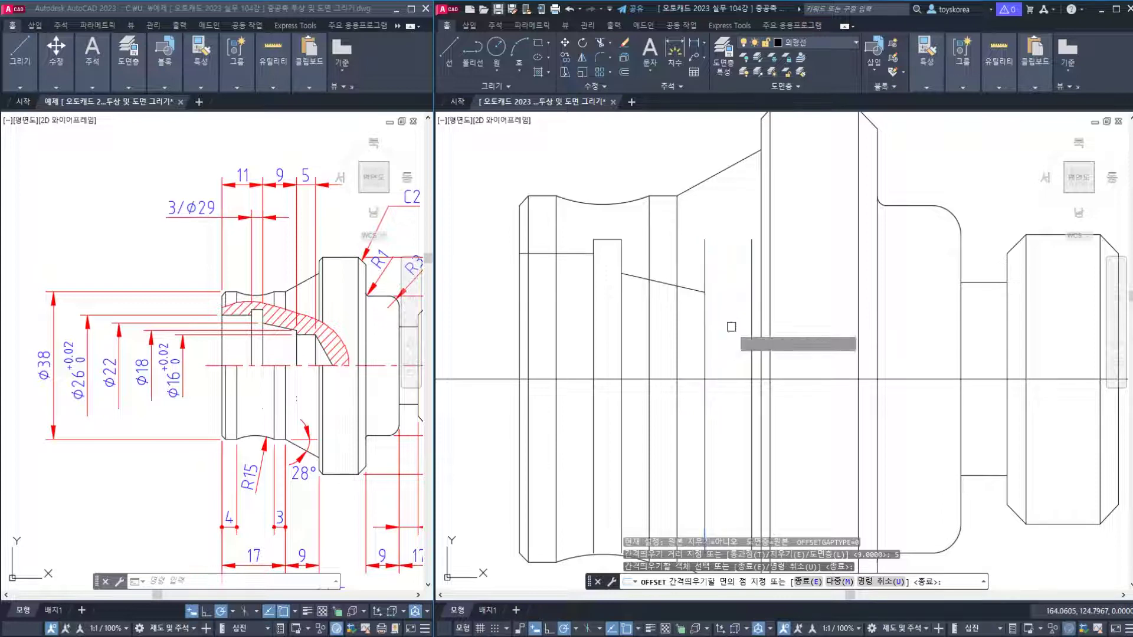
pyautogui.click(731, 327)
pyautogui.press('Escape')
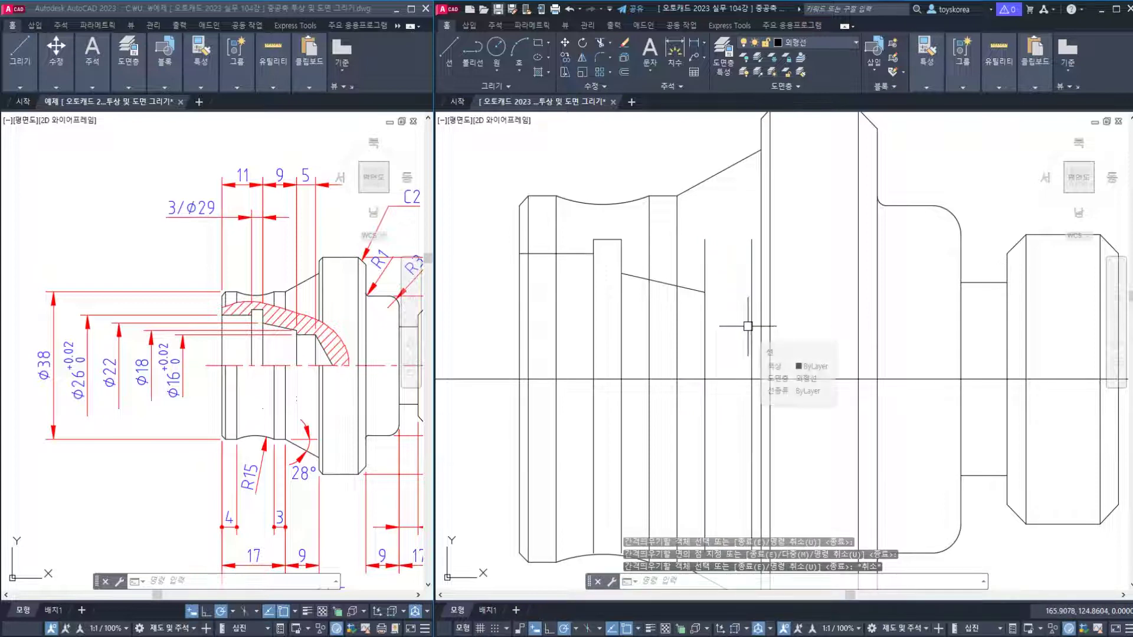
# Offset the horizontal centreline upward by 16/2 for the Ø16 bore.
pyautogui.press('Return')
pyautogui.write('16')
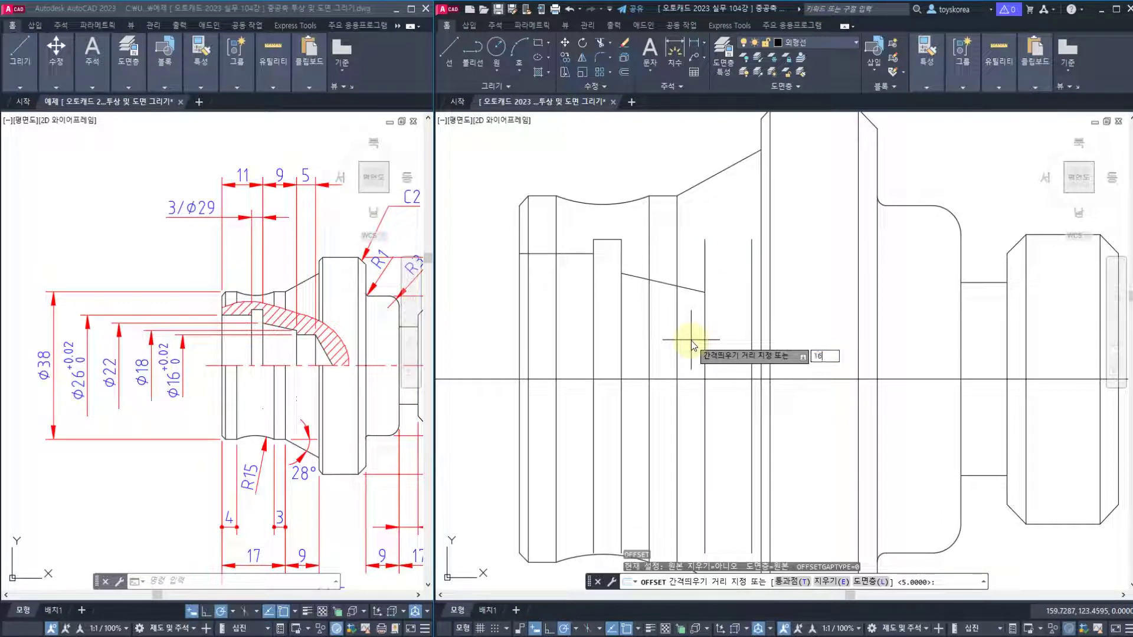
pyautogui.write('/2')
pyautogui.press('Return')
pyautogui.click(707, 379)
pyautogui.click(726, 336)
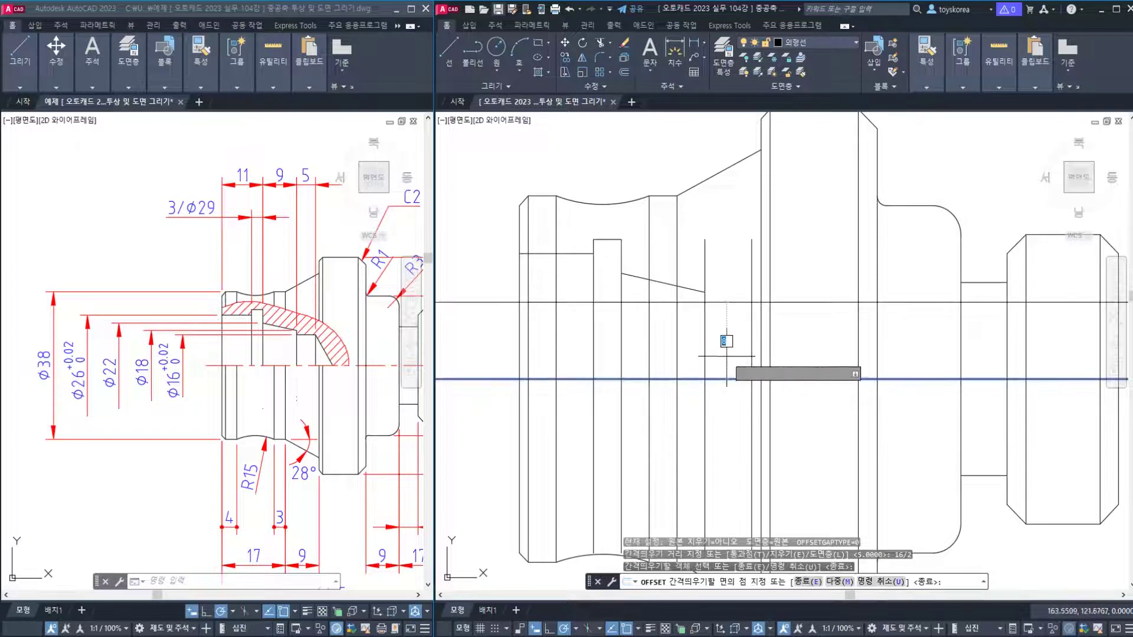
pyautogui.press('Escape')
# Trim the 16/2 line to the span between the taper's end vertical and the 5-offset vertical.
pyautogui.write('tr')
pyautogui.press('Return')
pyautogui.click(751, 330)
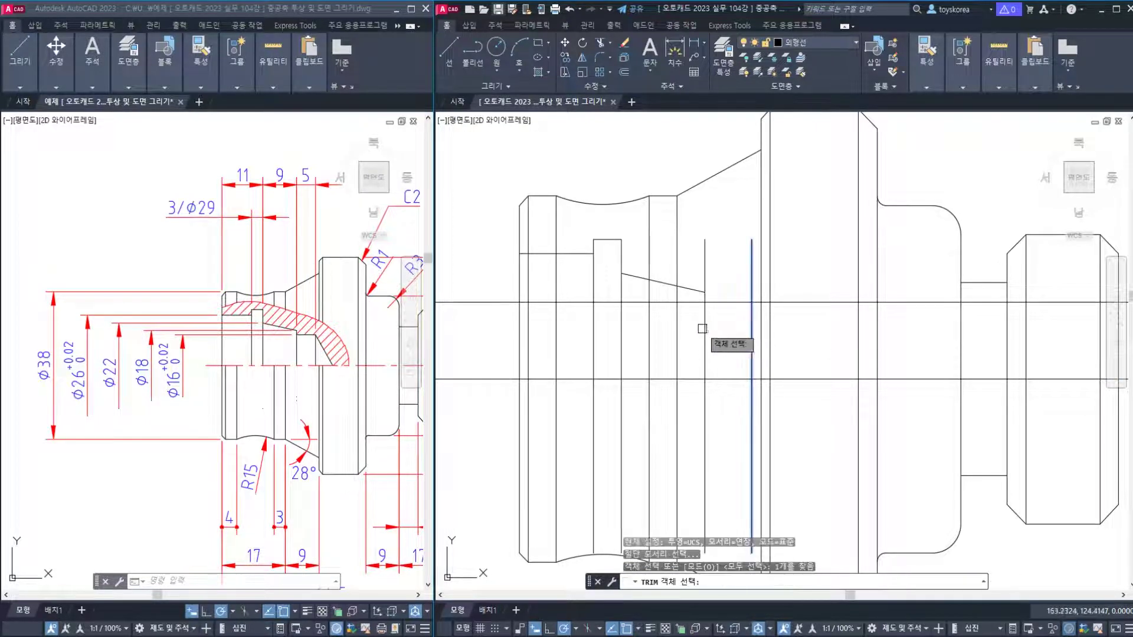
pyautogui.click(705, 326)
pyautogui.press('Return')
pyautogui.click(696, 303)
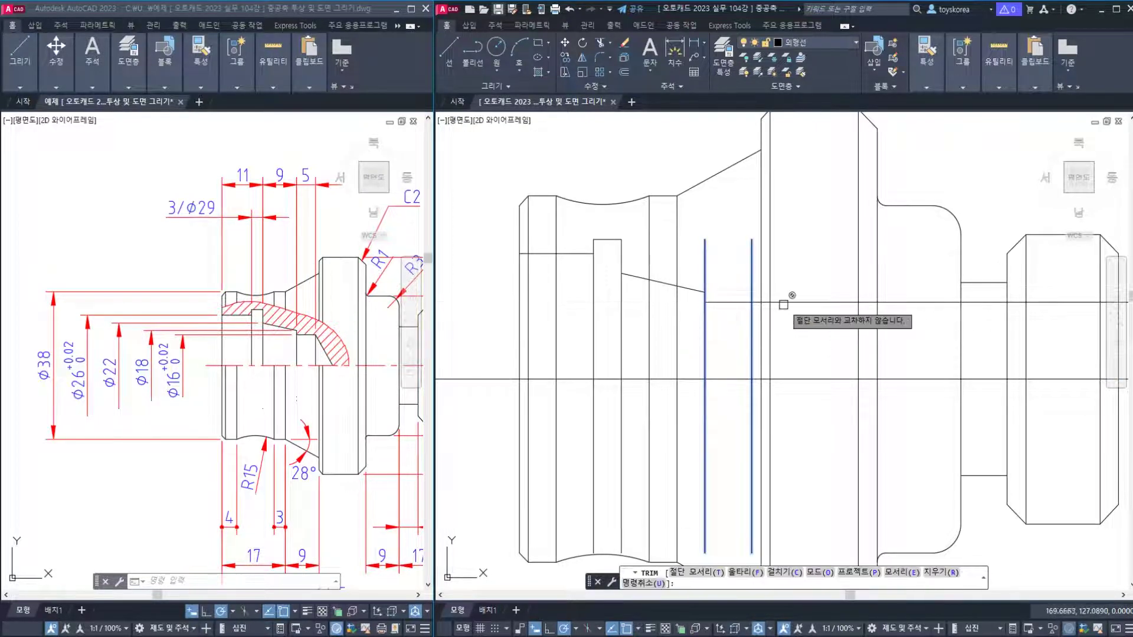
pyautogui.click(787, 302)
pyautogui.press('Return')
# Trim the tops of the two bore verticals, one above the taper line and the other above the Ø16 bore line.
pyautogui.press('Return')
pyautogui.click(696, 289)
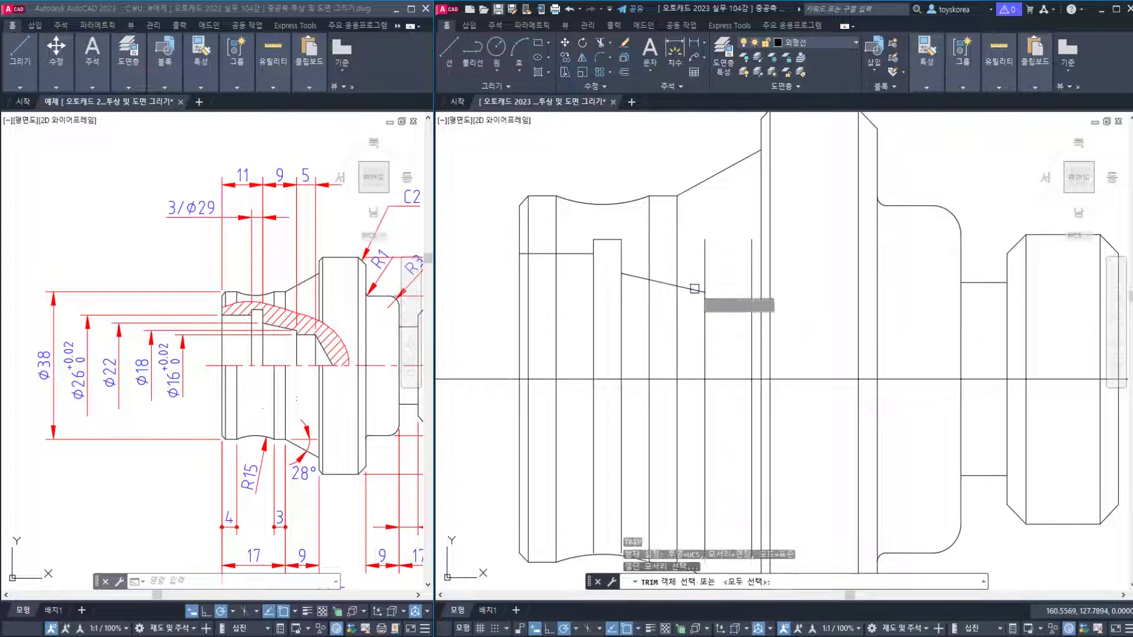
pyautogui.press('Escape')
pyautogui.press('Escape')
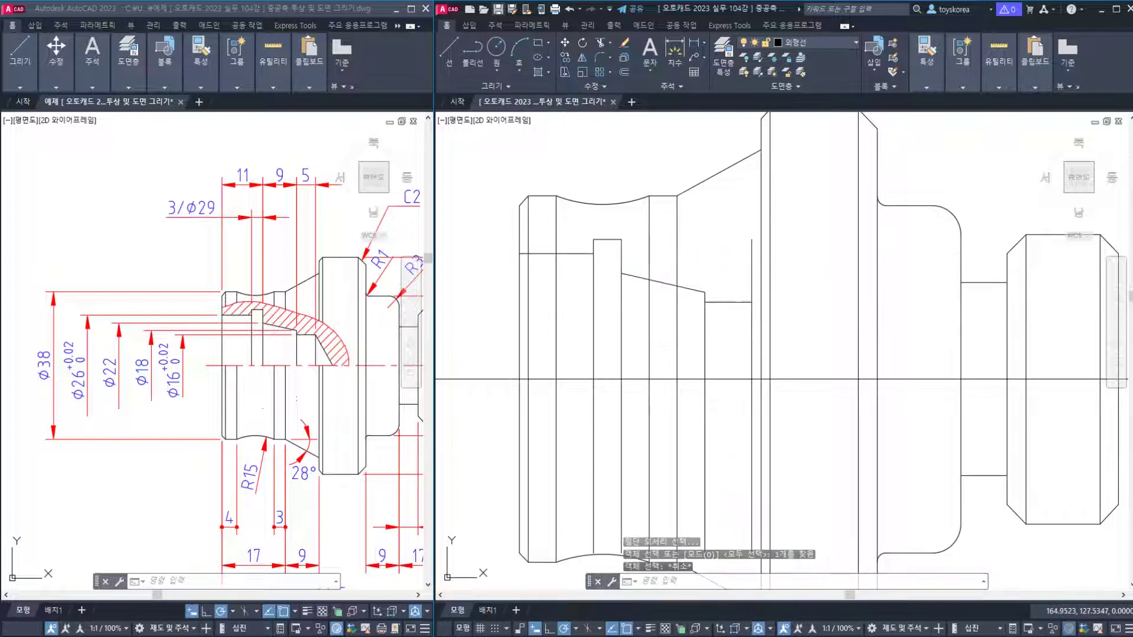
pyautogui.press('Return')
pyautogui.click(732, 302)
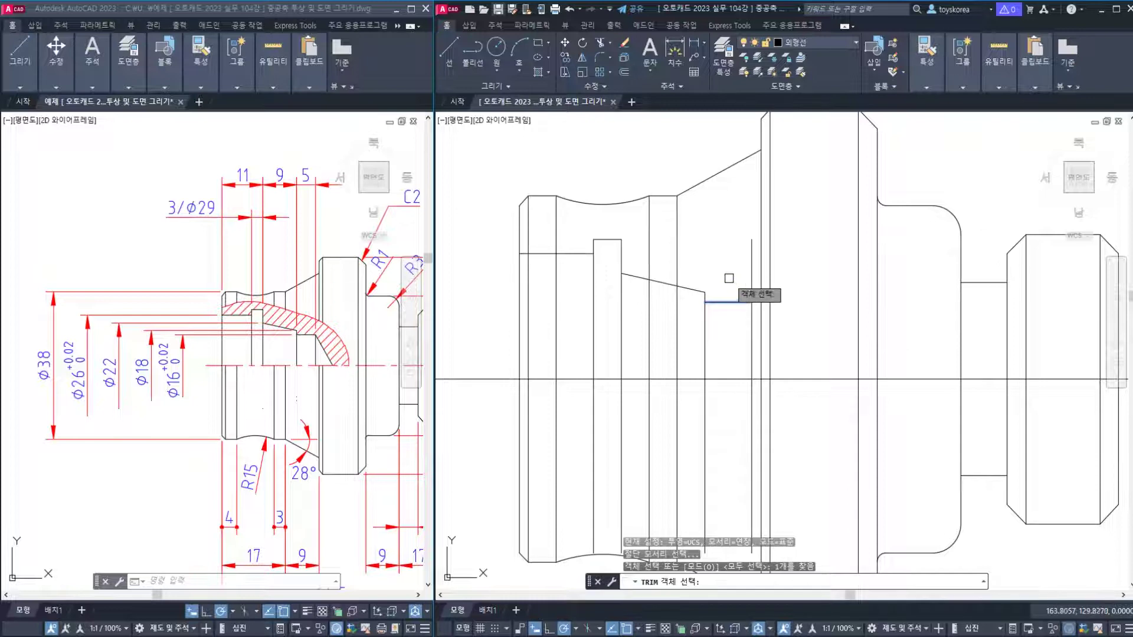
pyautogui.press('Return')
pyautogui.click(752, 274)
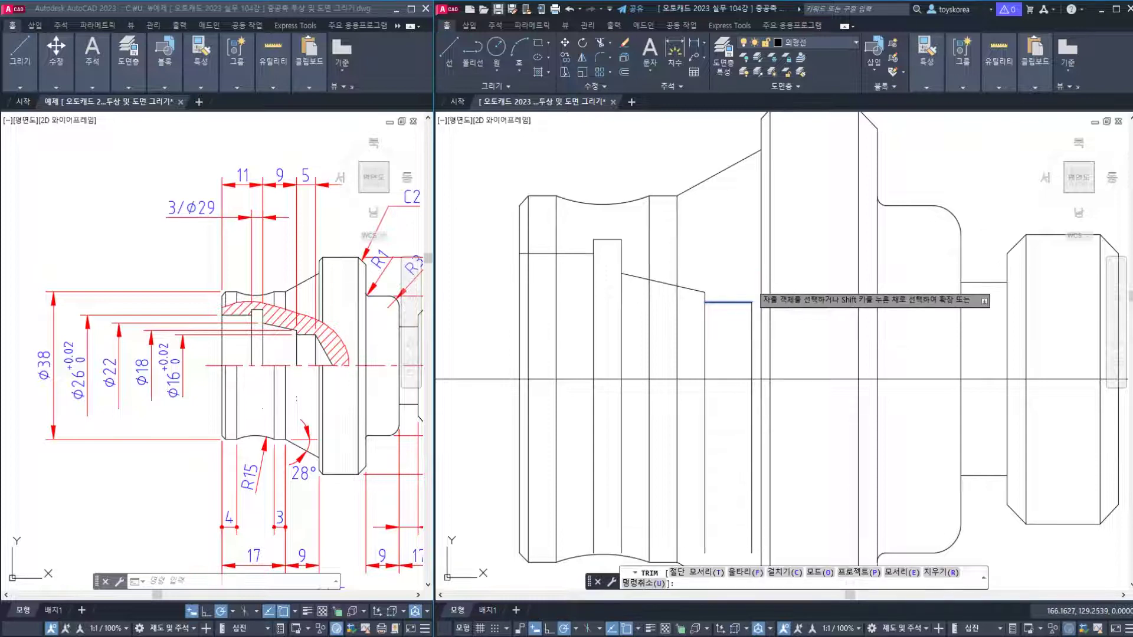
pyautogui.press('Escape')
pyautogui.press('Escape')
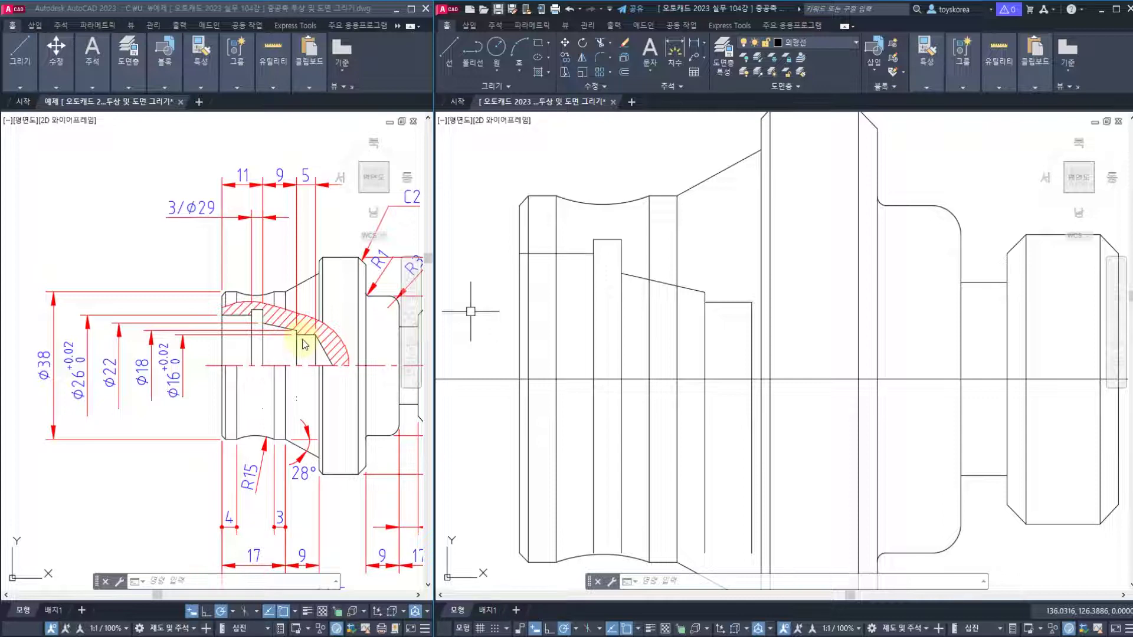
# Save the drawing with the stepped bore outline.
pyautogui.press('Escape')
pyautogui.press('Escape')
pyautogui.press('Escape')
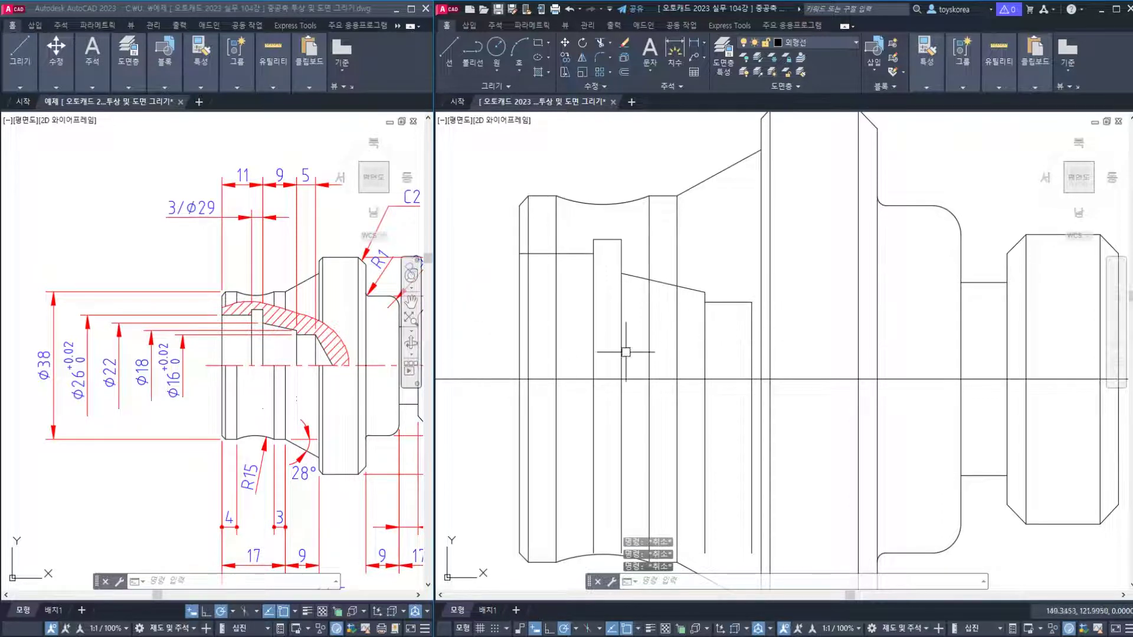
pyautogui.scroll(-5, 625, 352)
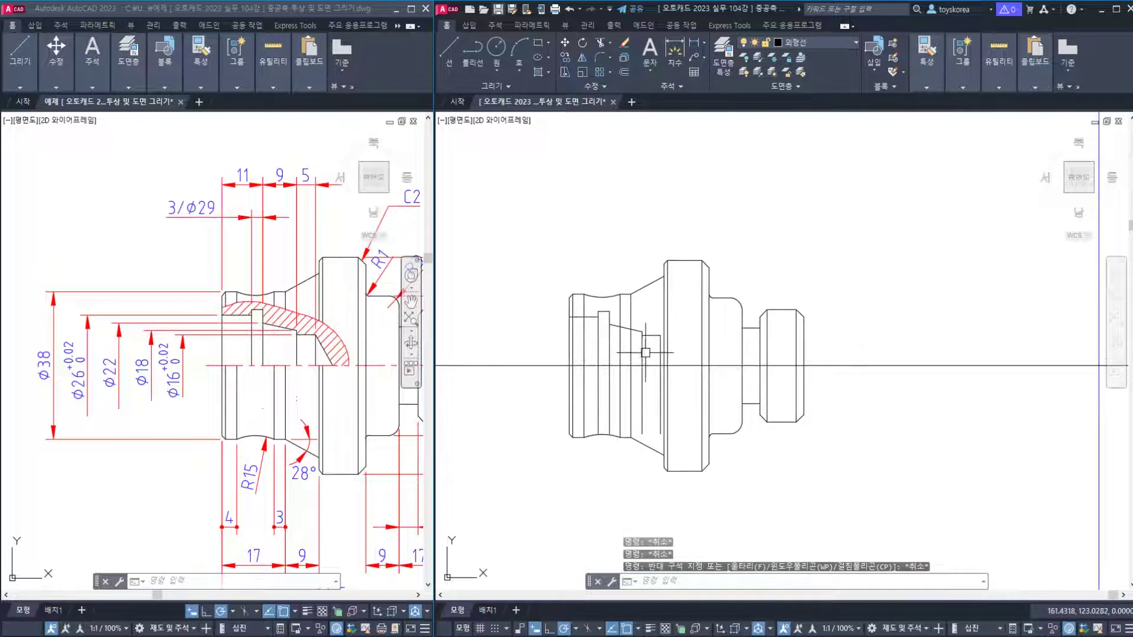
pyautogui.hotkey('ctrl', 's')
pyautogui.scroll(4, 649, 352)
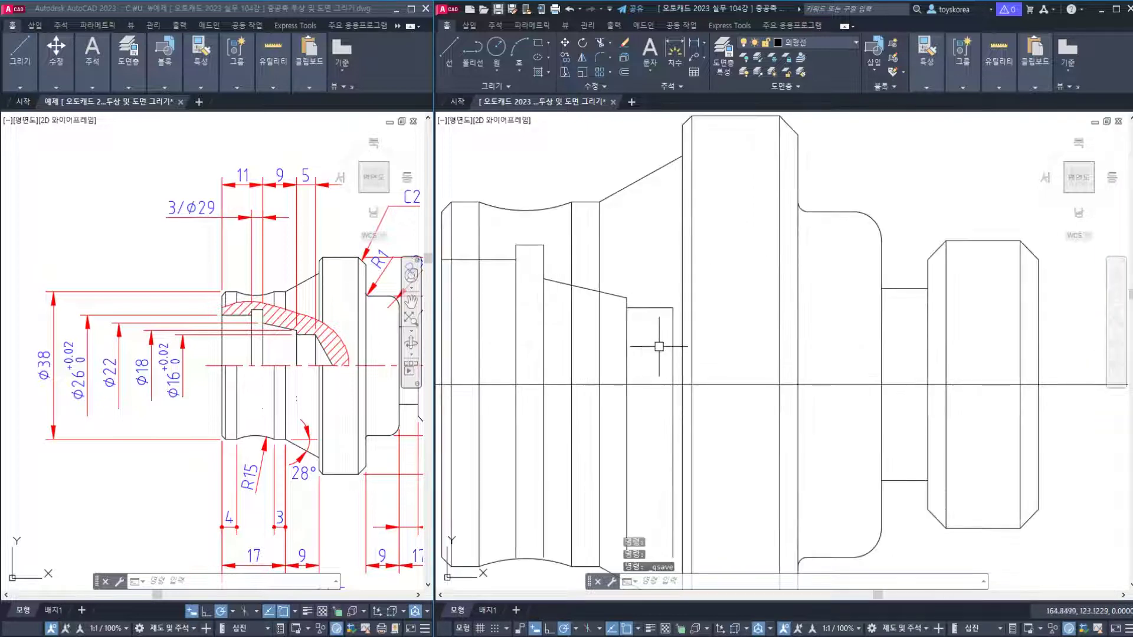
# Examine the slanted line closing the Ø16 bore and its meeting point with the centreline in the reference drawing.
pyautogui.click(313, 335)
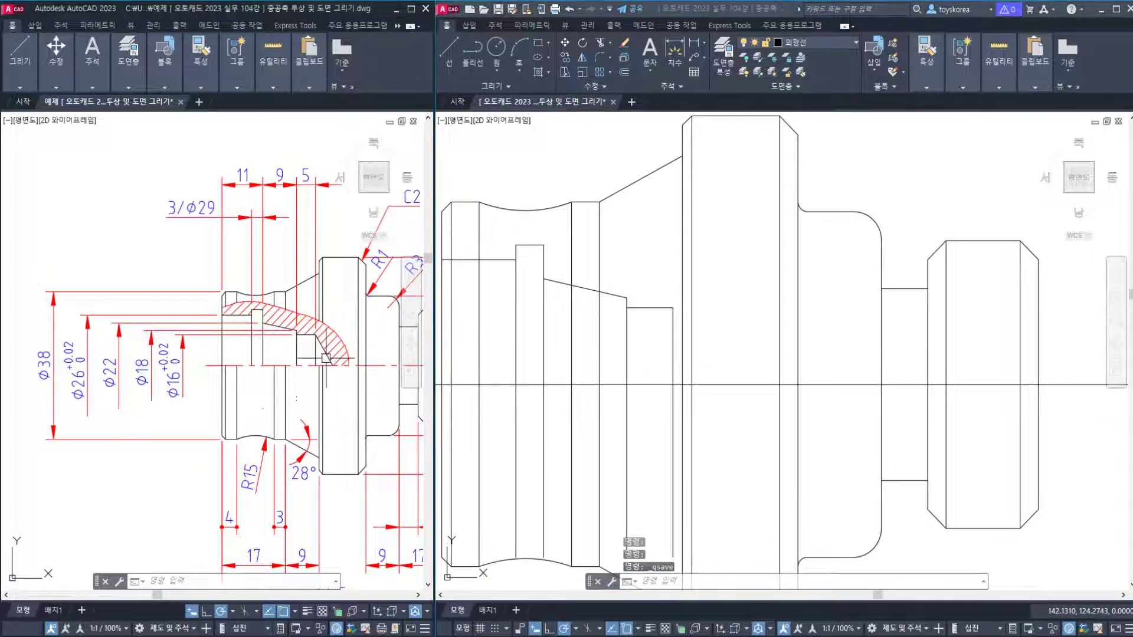
pyautogui.scroll(4, 325, 358)
pyautogui.click(319, 341)
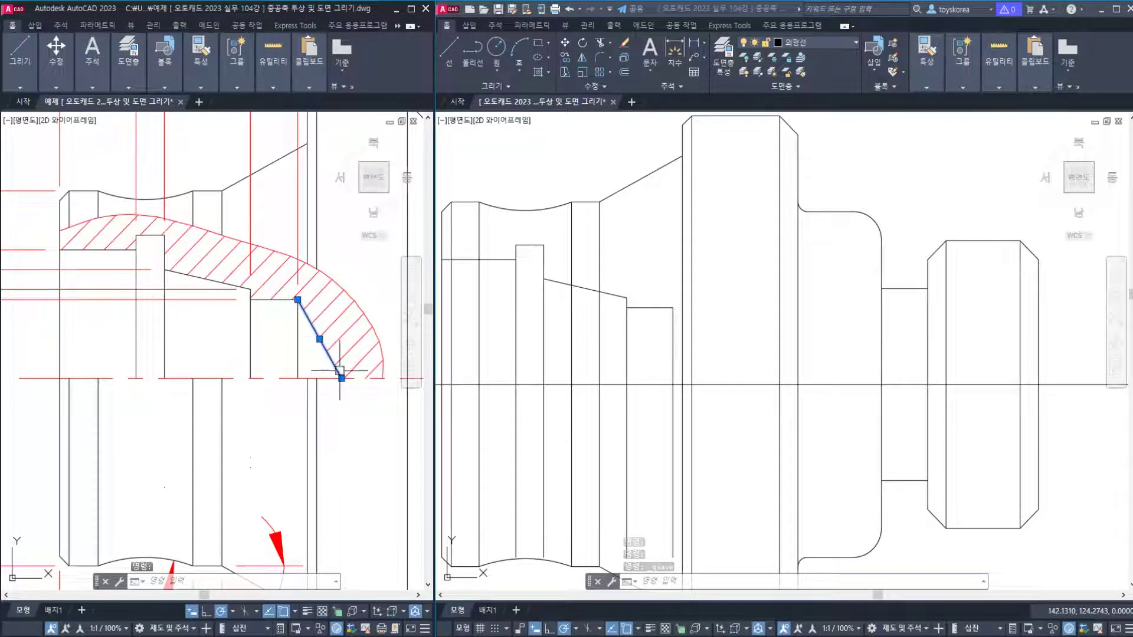
pyautogui.scroll(-3, 333, 370)
pyautogui.press('Escape')
pyautogui.scroll(2, 325, 358)
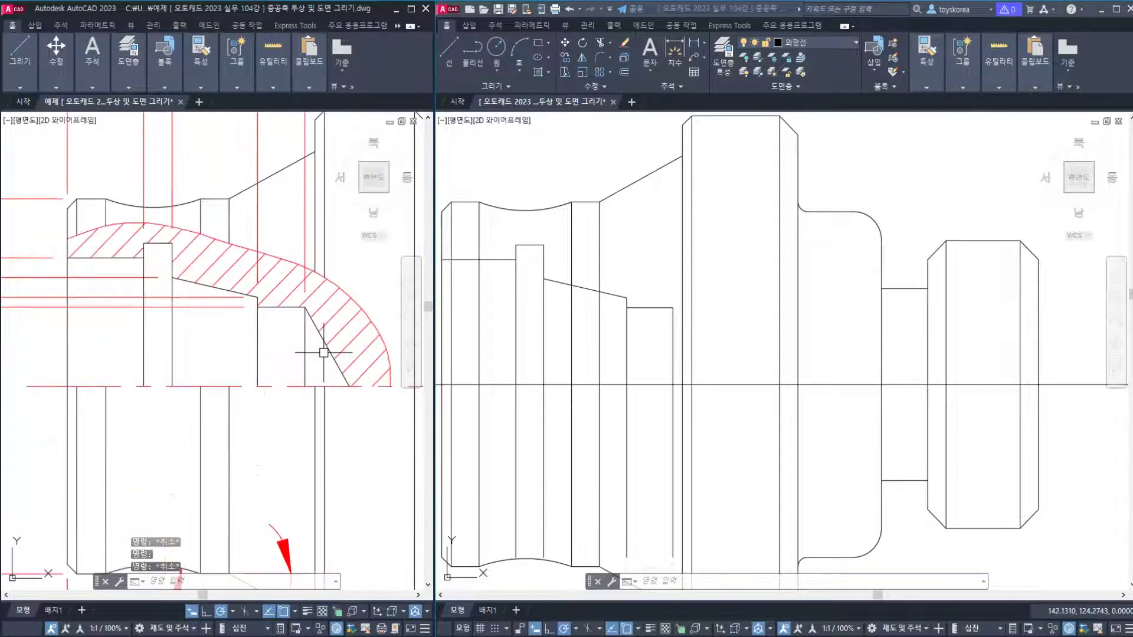
pyautogui.click(317, 341)
pyautogui.press('Escape')
pyautogui.click(318, 339)
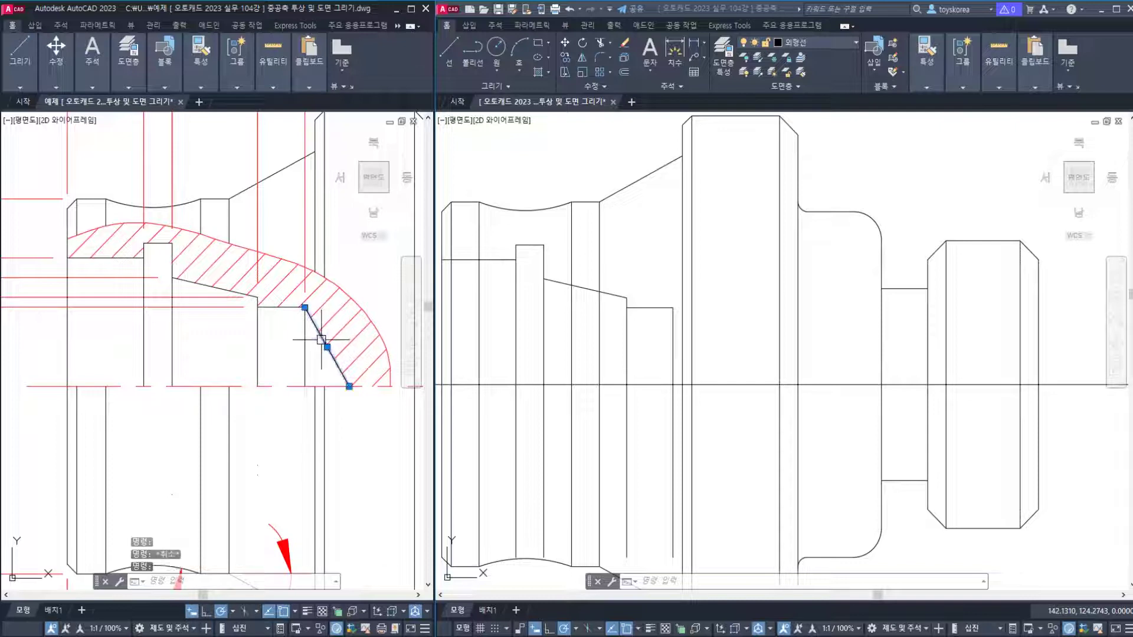
pyautogui.press('Escape')
pyautogui.press('Escape')
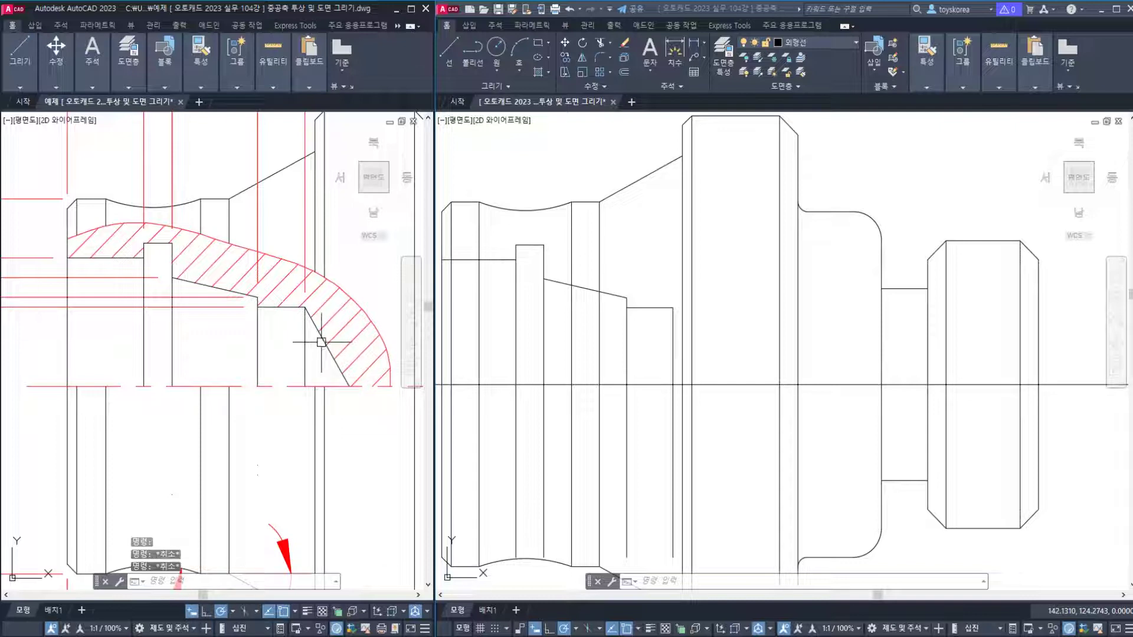
pyautogui.rightClick(323, 340)
pyautogui.press('Escape')
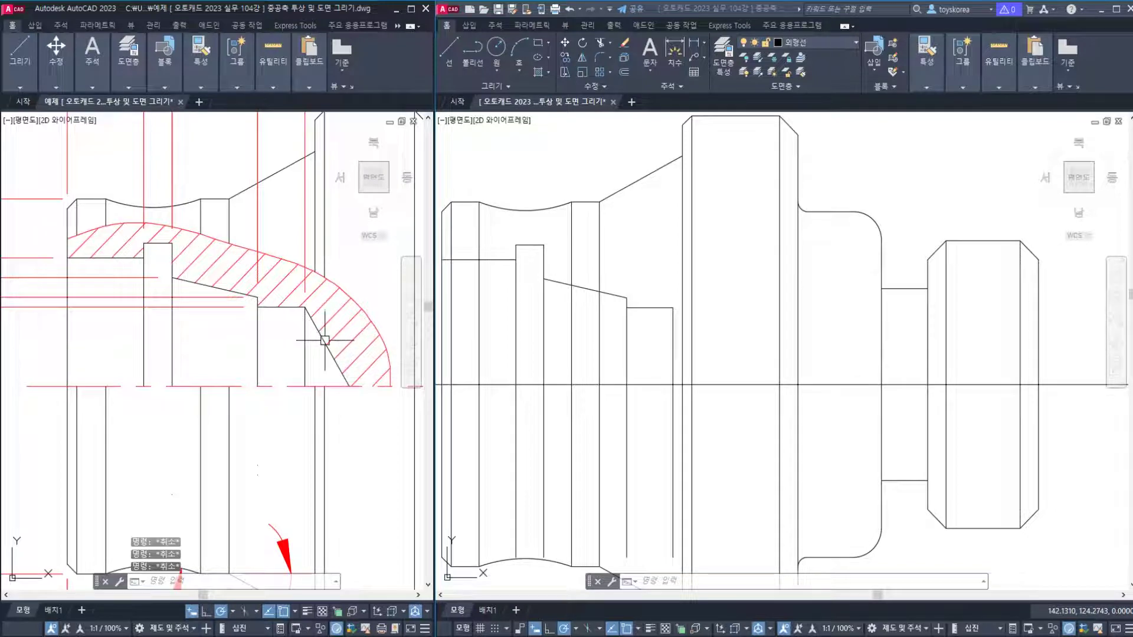
pyautogui.click(319, 335)
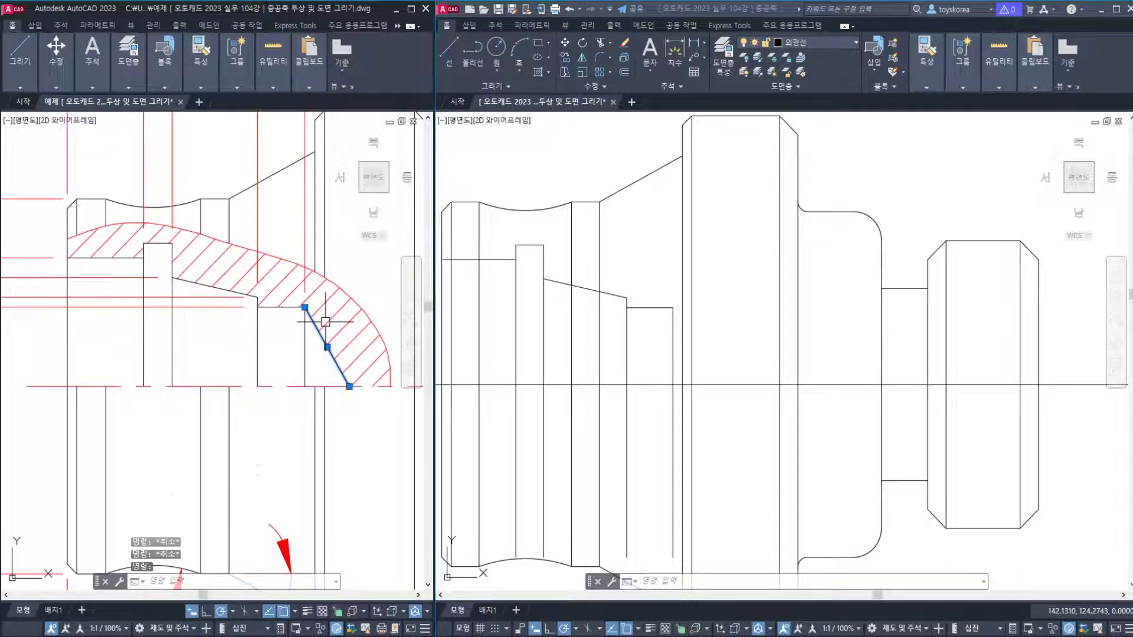
pyautogui.moveTo(306, 308)
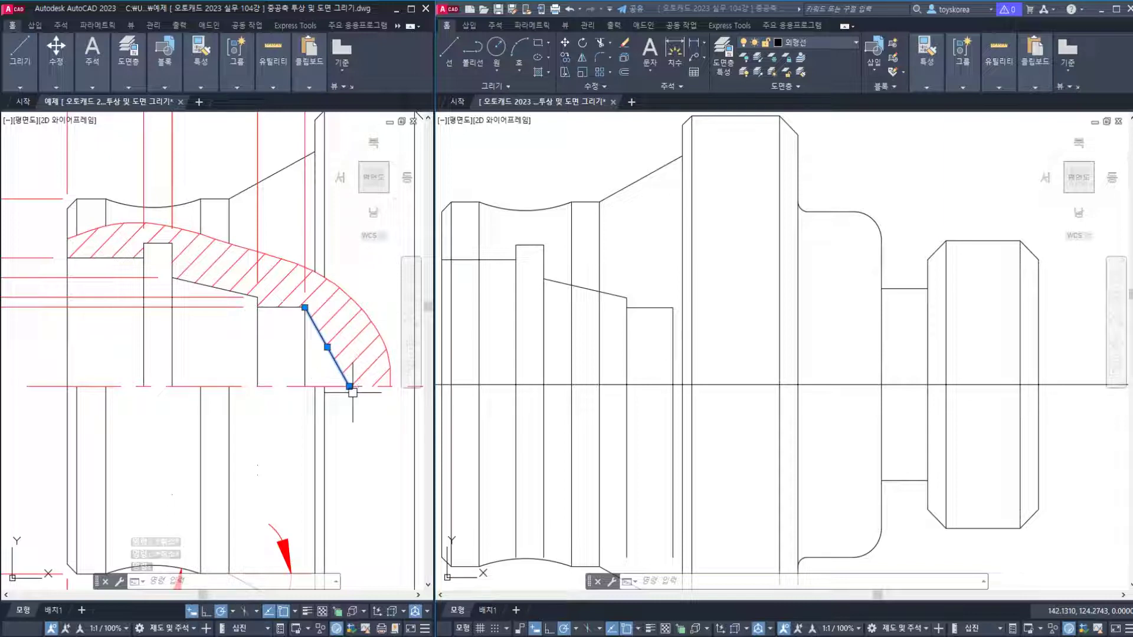
pyautogui.press('Escape')
pyautogui.scroll(-2, 352, 393)
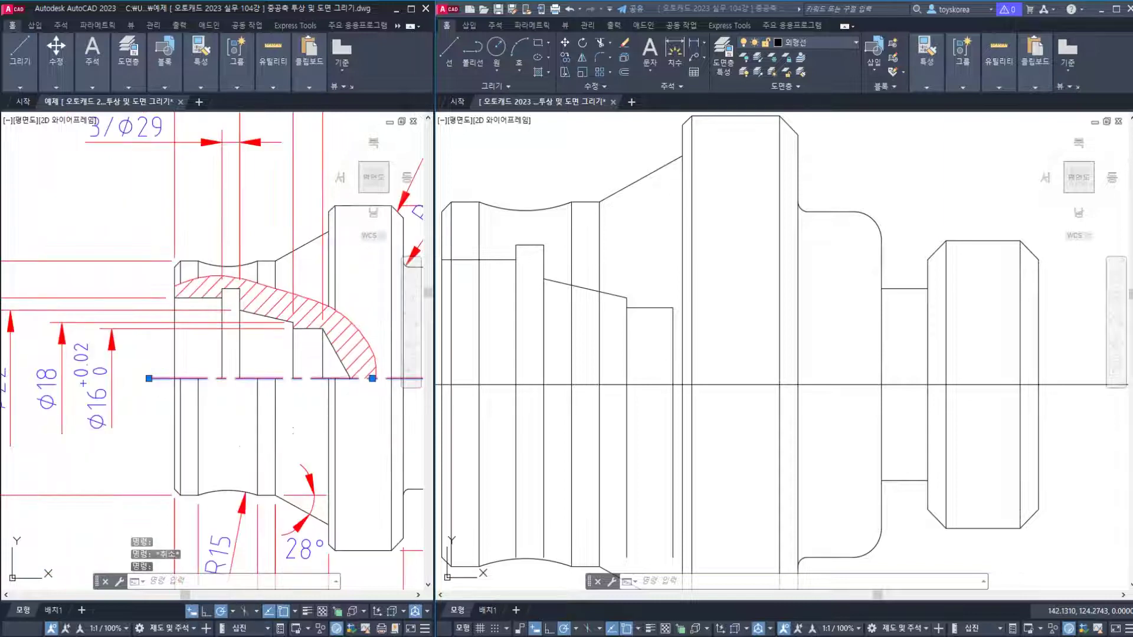
pyautogui.click(348, 377)
pyautogui.press('Escape')
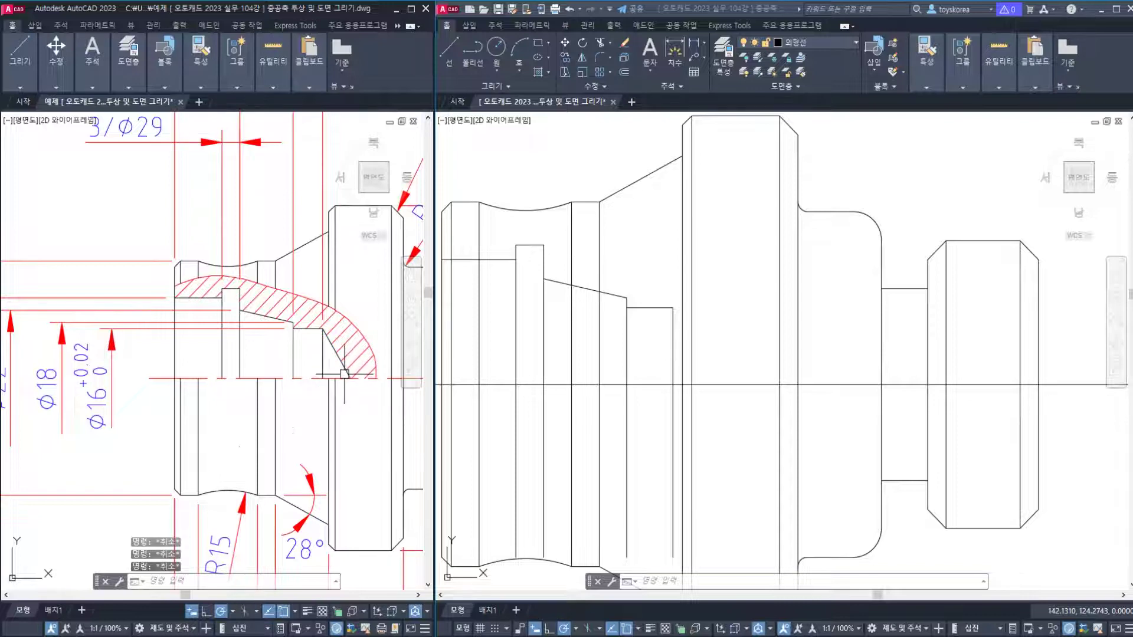
# Place a construction line at -60 degrees through the upper end corner of the Ø16 bore.
pyautogui.click(703, 350)
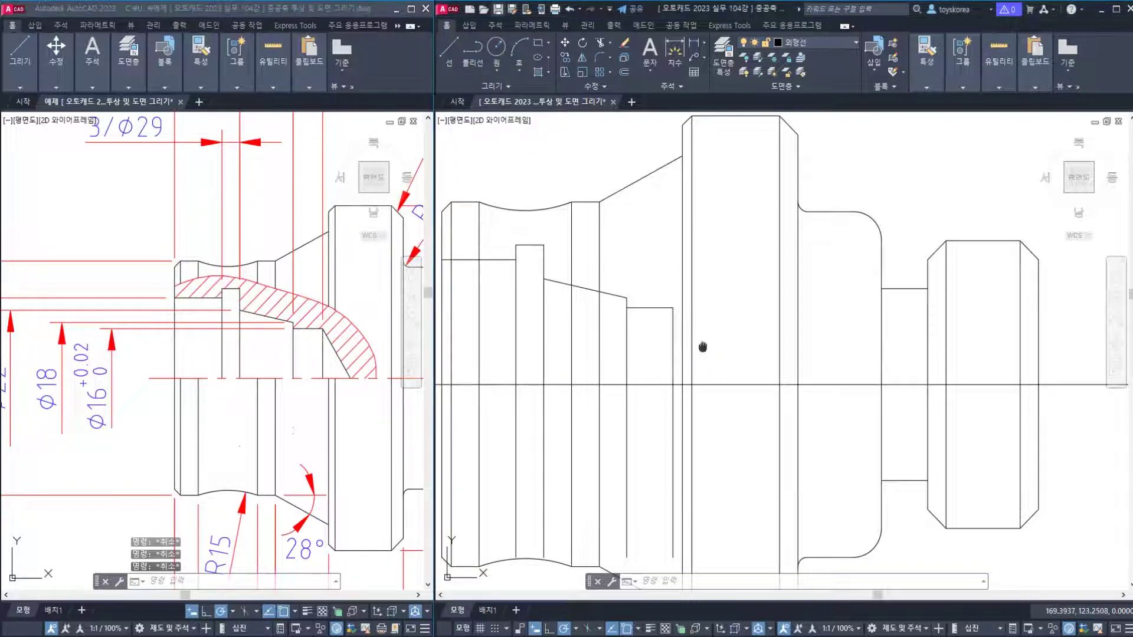
pyautogui.moveTo(703, 350); pyautogui.dragTo(716, 347, button='middle')
pyautogui.press('Return')
pyautogui.write('a')
pyautogui.press('Return')
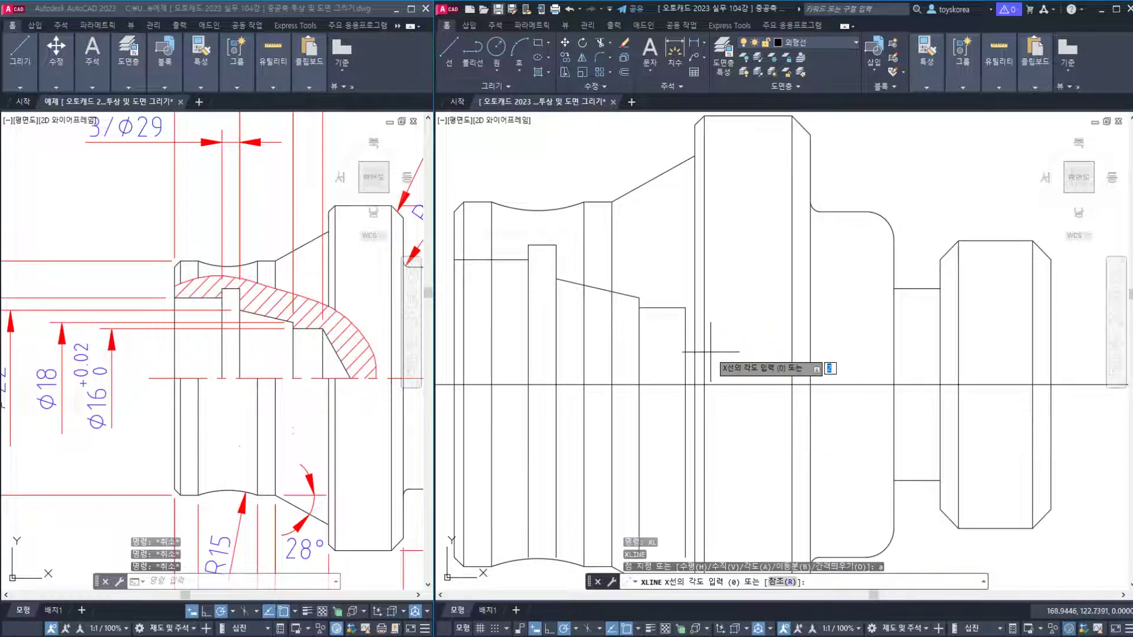
pyautogui.write('-60')
pyautogui.press('Return')
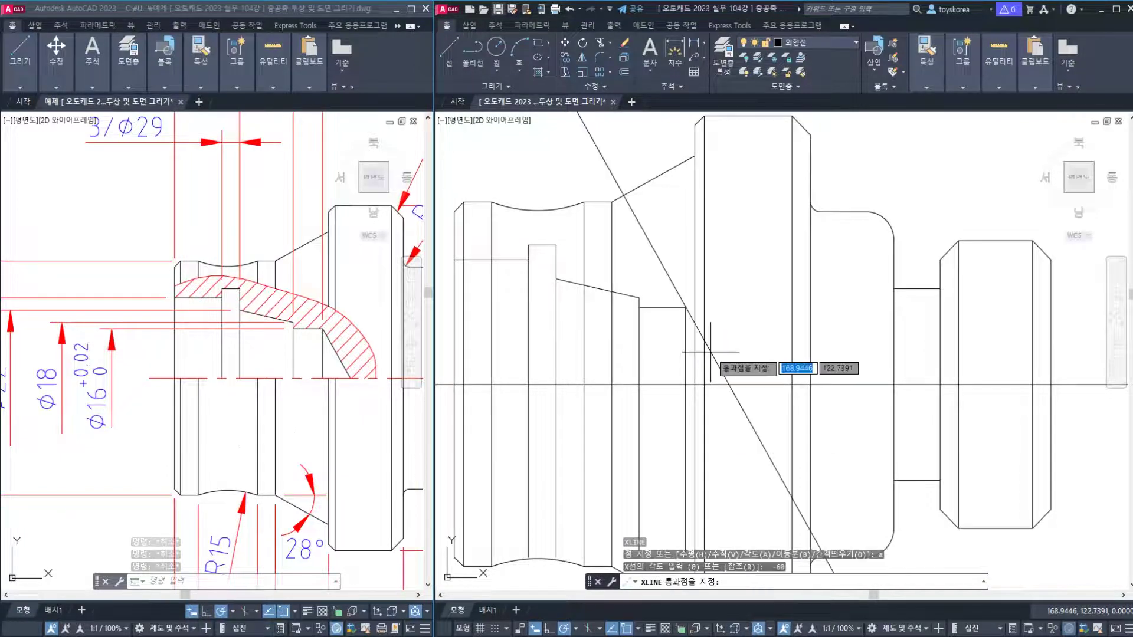
pyautogui.click(685, 308)
pyautogui.press('Escape')
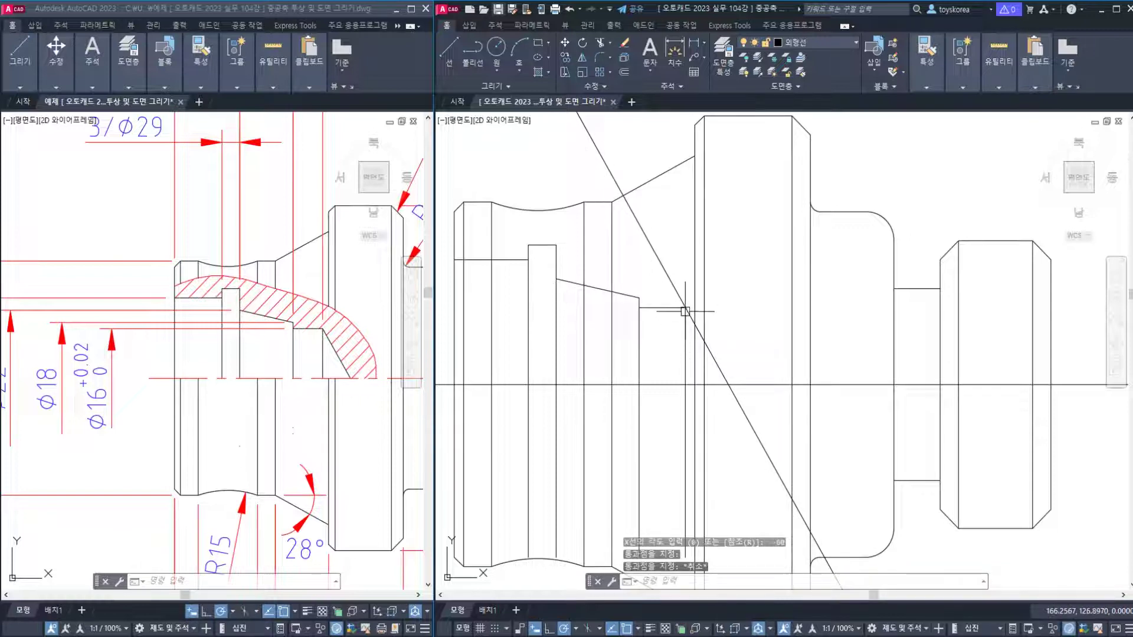
# Trim the -60 degree construction line to the stretch between the Ø16 bore line and the centreline, and save the drawing.
pyautogui.write('tr')
pyautogui.press('Return')
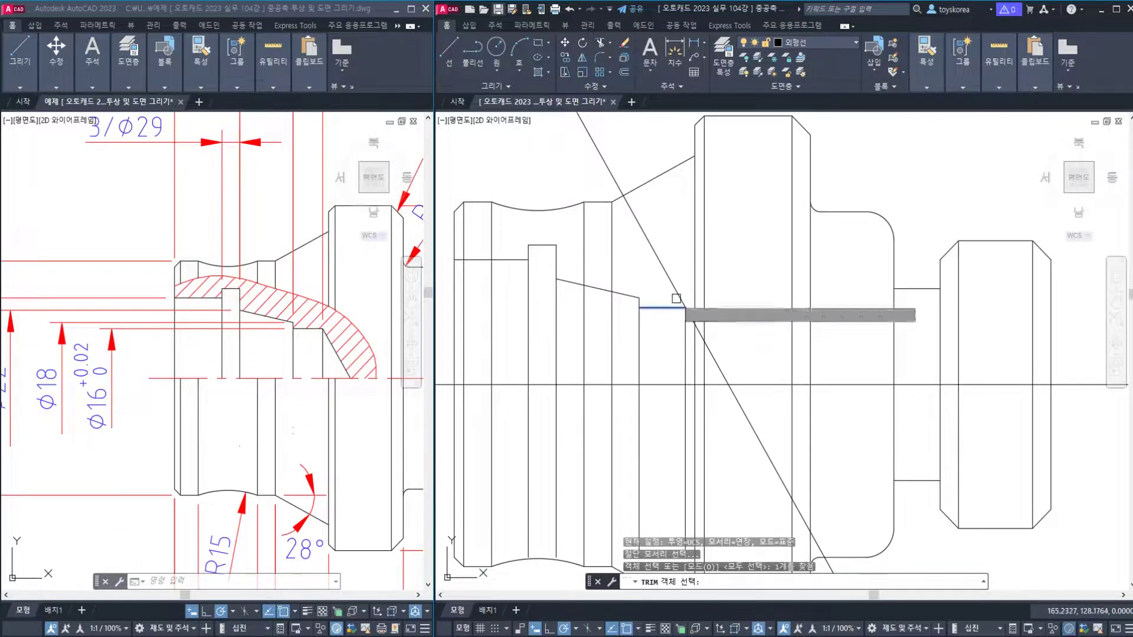
pyautogui.click(677, 298)
pyautogui.write('t')
pyautogui.press('Return')
pyautogui.click(736, 385)
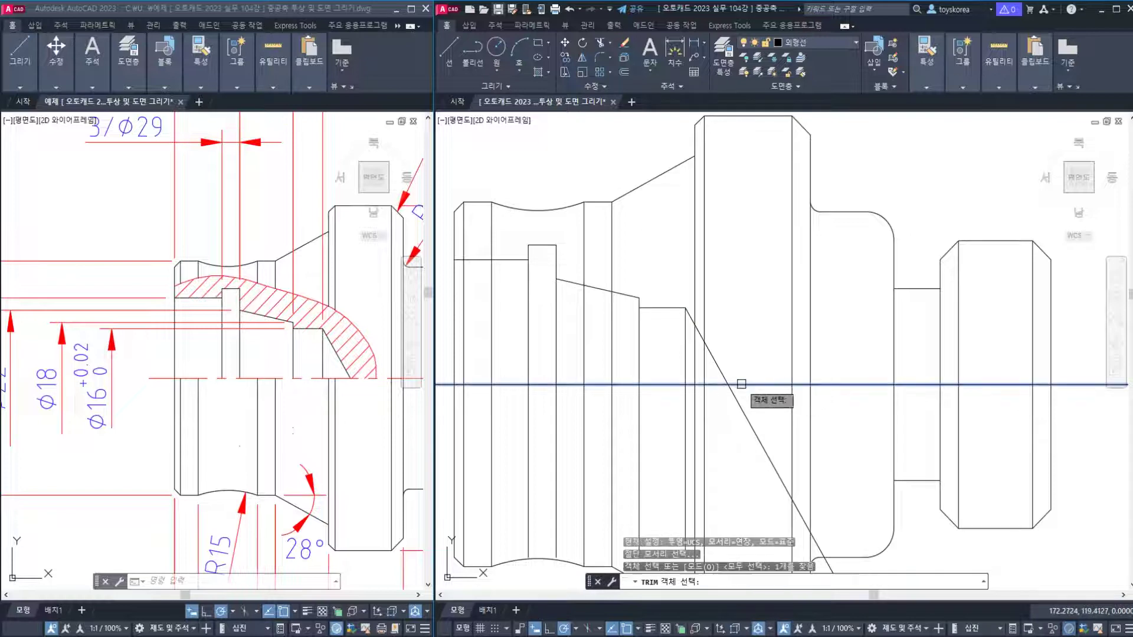
pyautogui.press('Return')
pyautogui.click(735, 391)
pyautogui.press('Return')
pyautogui.moveTo(612, 326); pyautogui.dragTo(632, 307, button='middle')
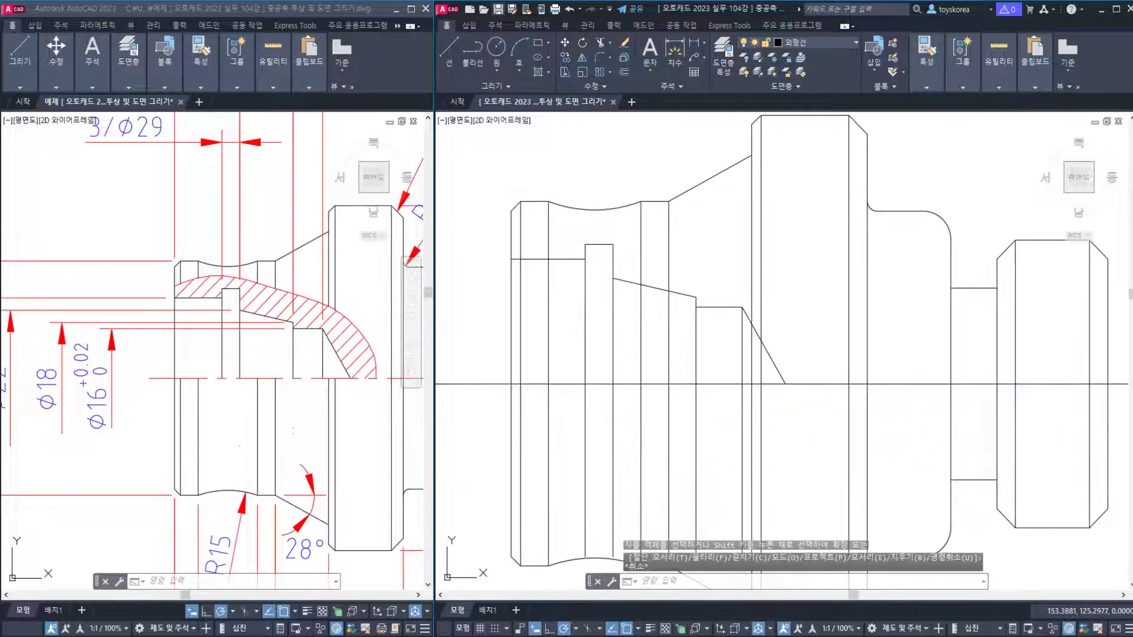
pyautogui.hotkey('ctrl', 's')
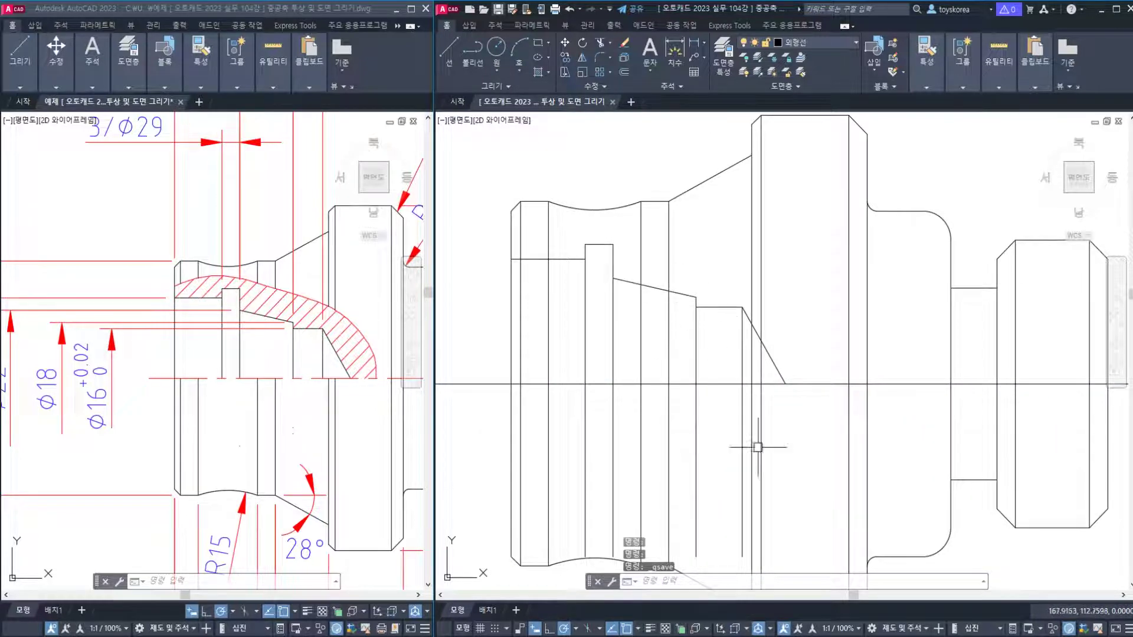
# Trim the groove, taper and Ø16 bore verticals below the centreline, and save the drawing.
pyautogui.moveTo(727, 418); pyautogui.dragTo(724, 398, button='middle')
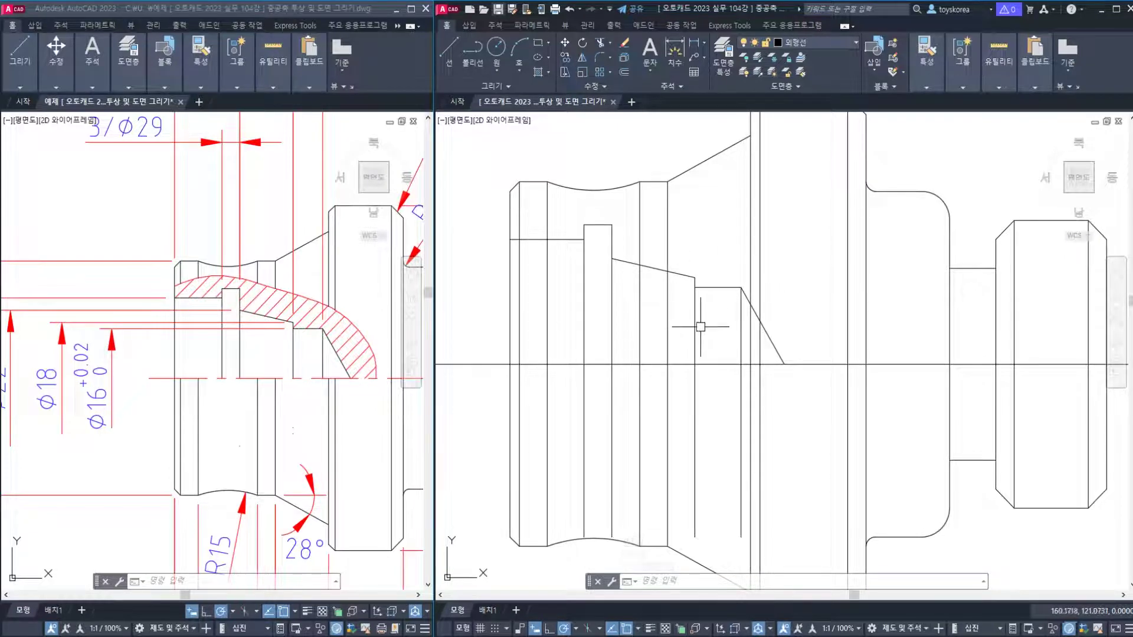
pyautogui.scroll(-1, 639, 337)
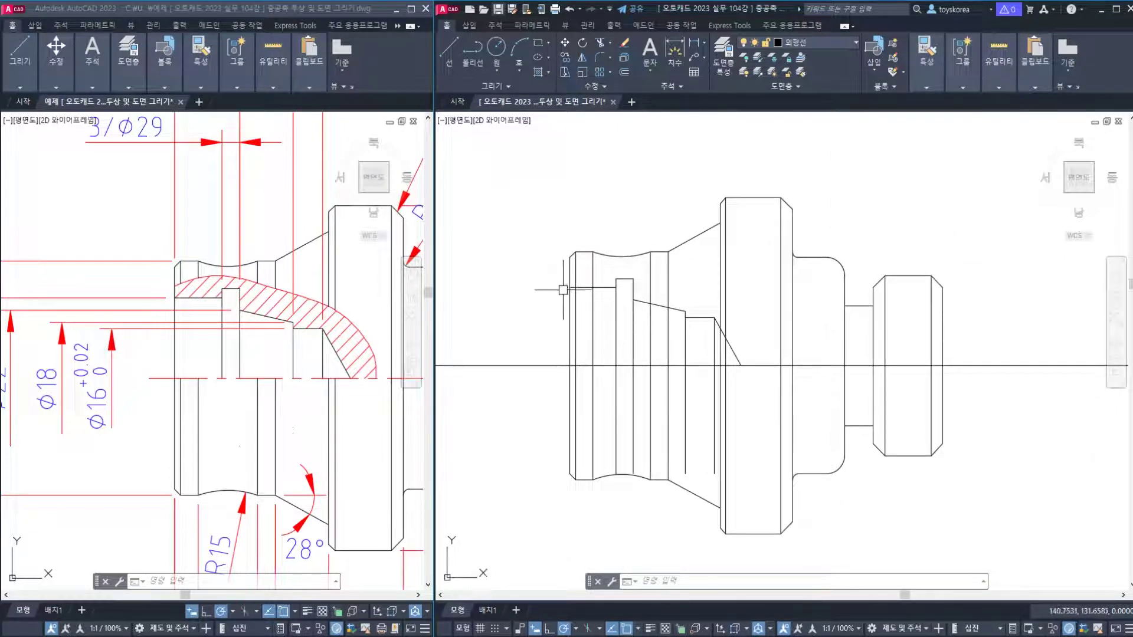
pyautogui.scroll(2, 608, 315)
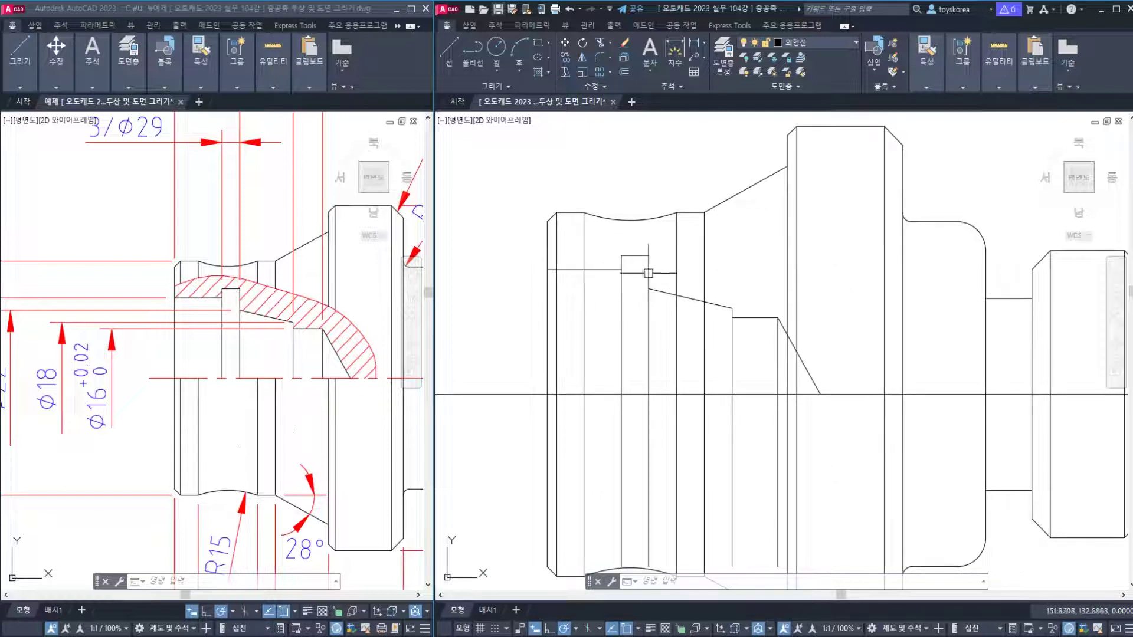
pyautogui.moveTo(812, 379); pyautogui.dragTo(754, 349, button='middle')
pyautogui.press('Escape')
pyautogui.press('Escape')
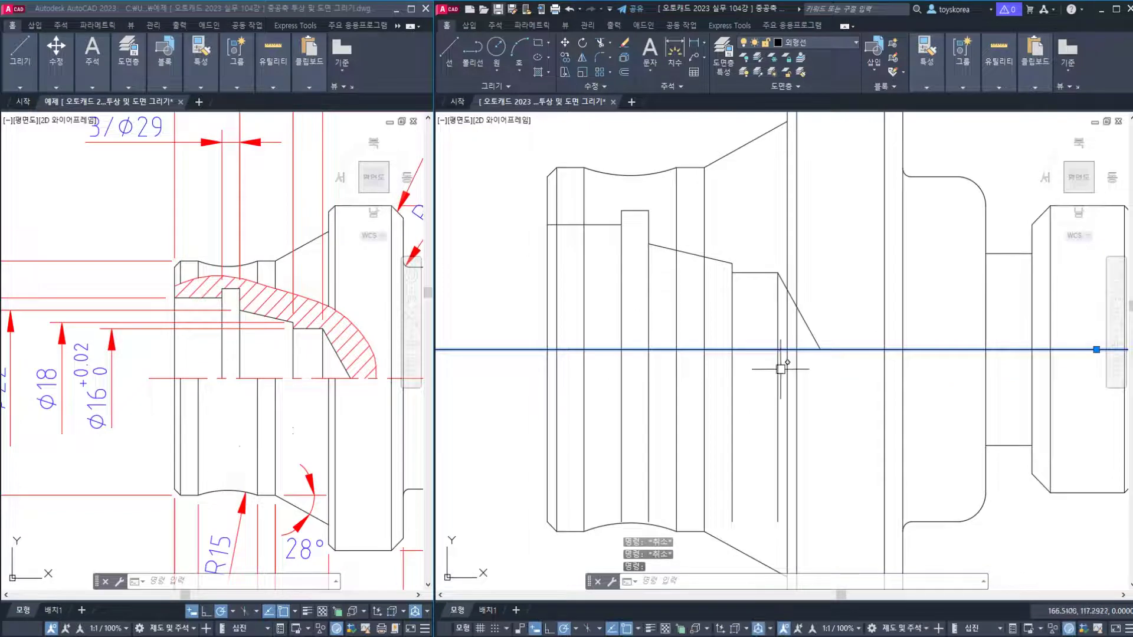
pyautogui.press('Escape')
pyautogui.press('Escape')
pyautogui.write('tr')
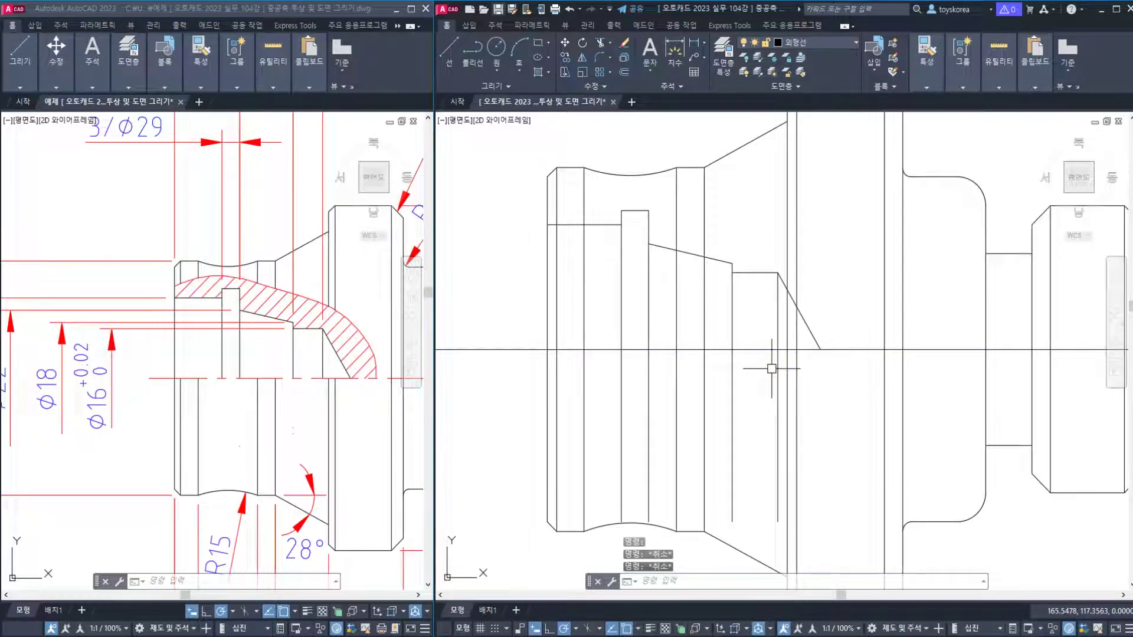
pyautogui.press('Return')
pyautogui.press('Return')
pyautogui.click(776, 382)
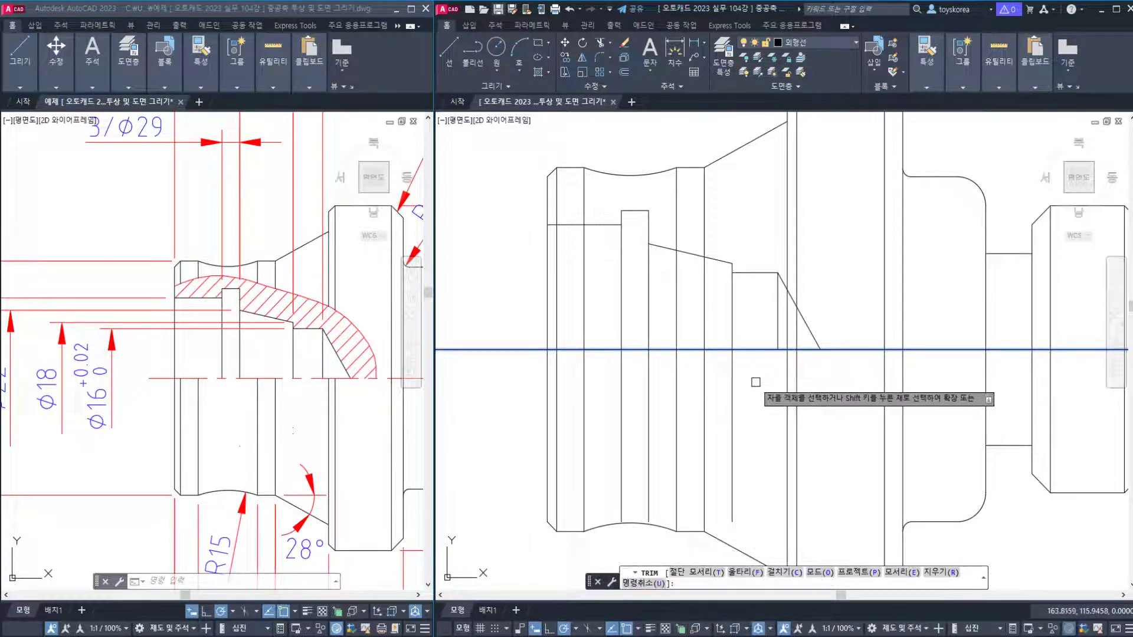
pyautogui.click(732, 380)
pyautogui.click(662, 378)
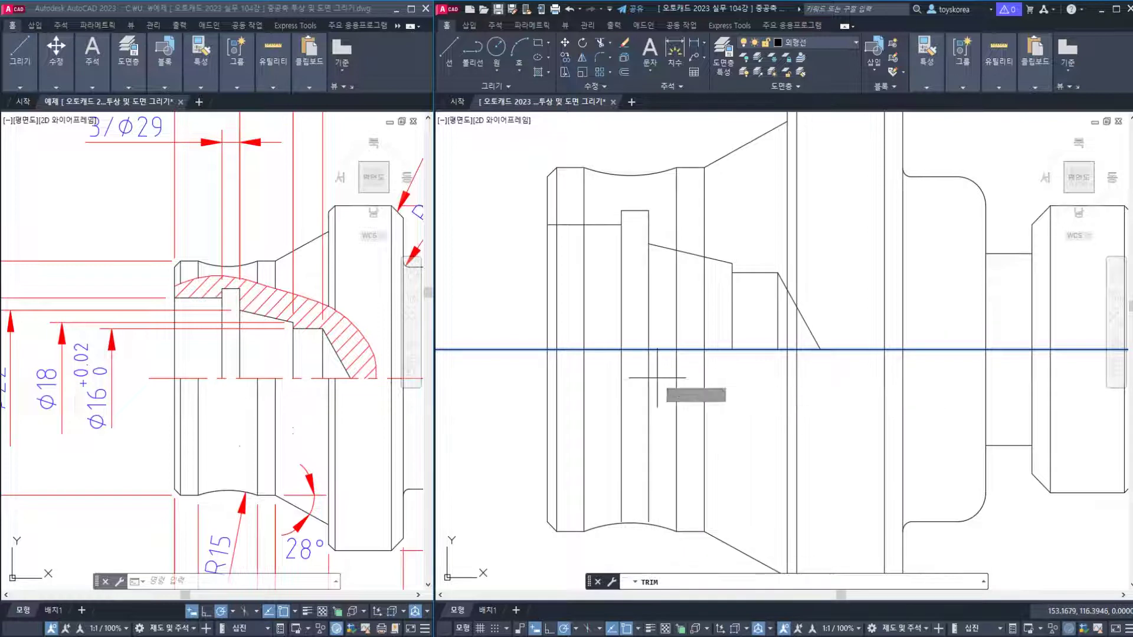
pyautogui.press('Escape')
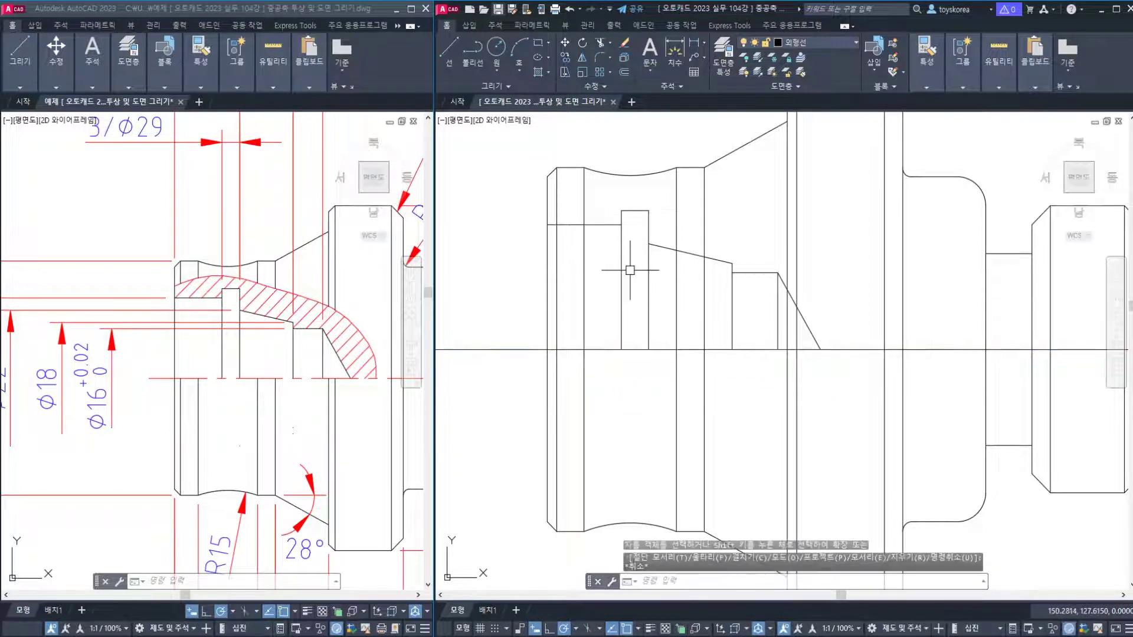
pyautogui.moveTo(620, 267); pyautogui.dragTo(589, 283, button='middle')
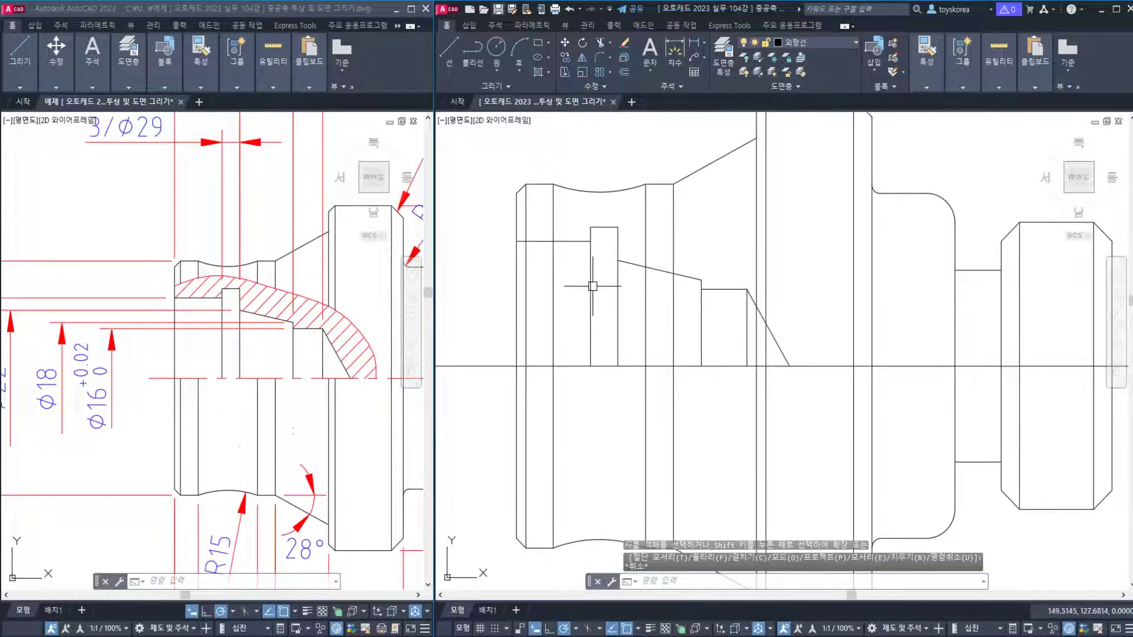
pyautogui.hotkey('ctrl', 's')
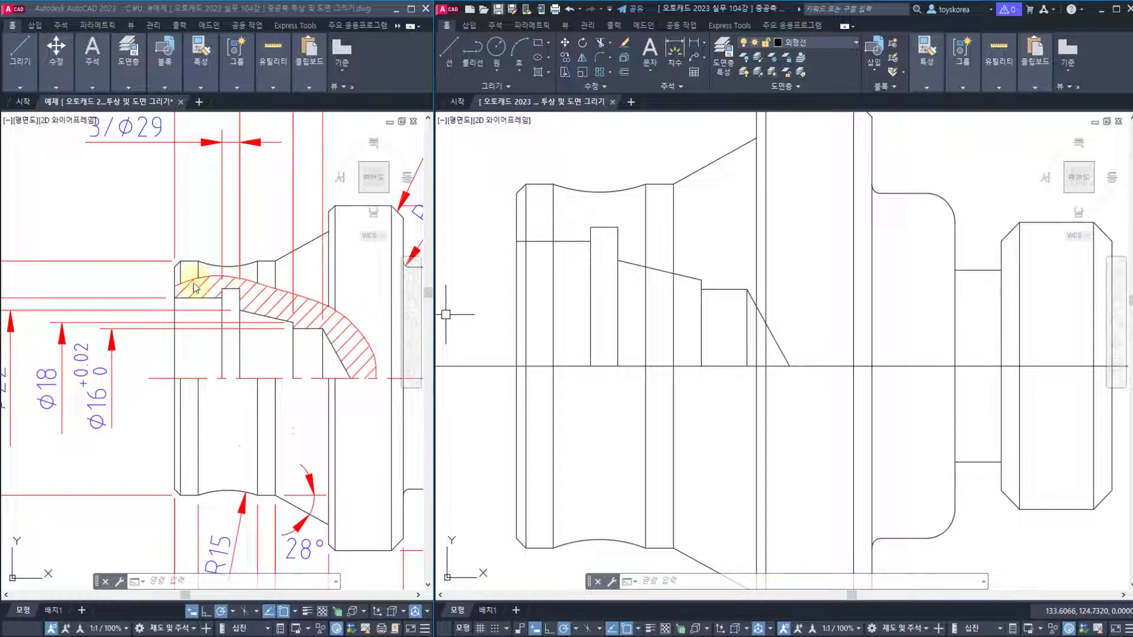
pyautogui.click(590, 328)
pyautogui.press('Escape')
pyautogui.press('Escape')
pyautogui.moveTo(571, 280); pyautogui.dragTo(543, 297, button='middle')
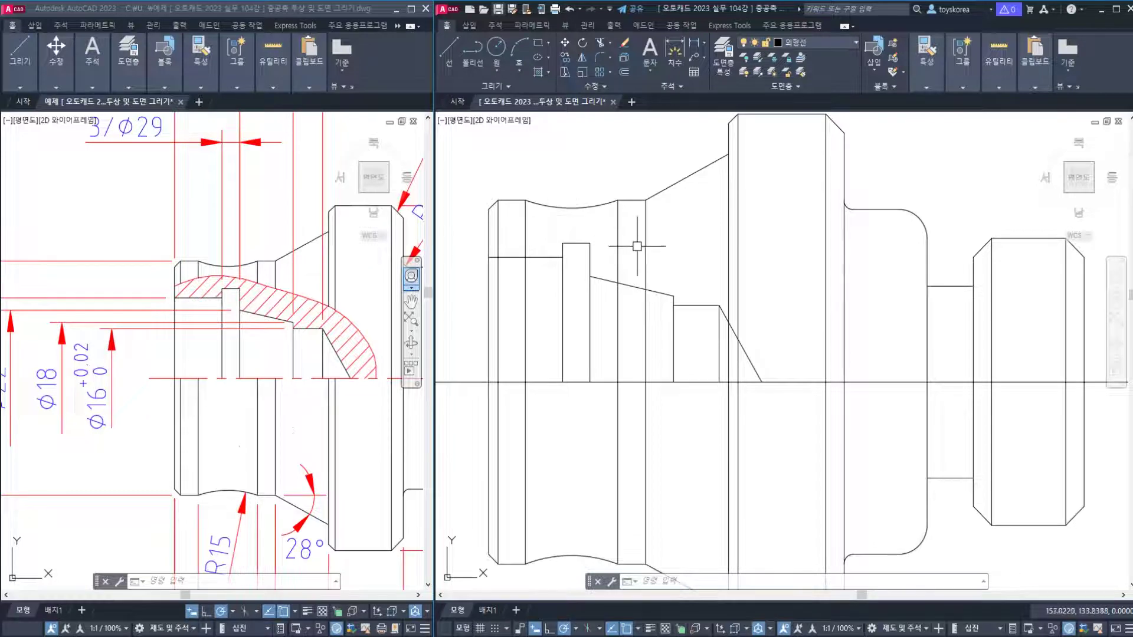
pyautogui.press('Escape')
pyautogui.press('Escape')
pyautogui.press('Escape')
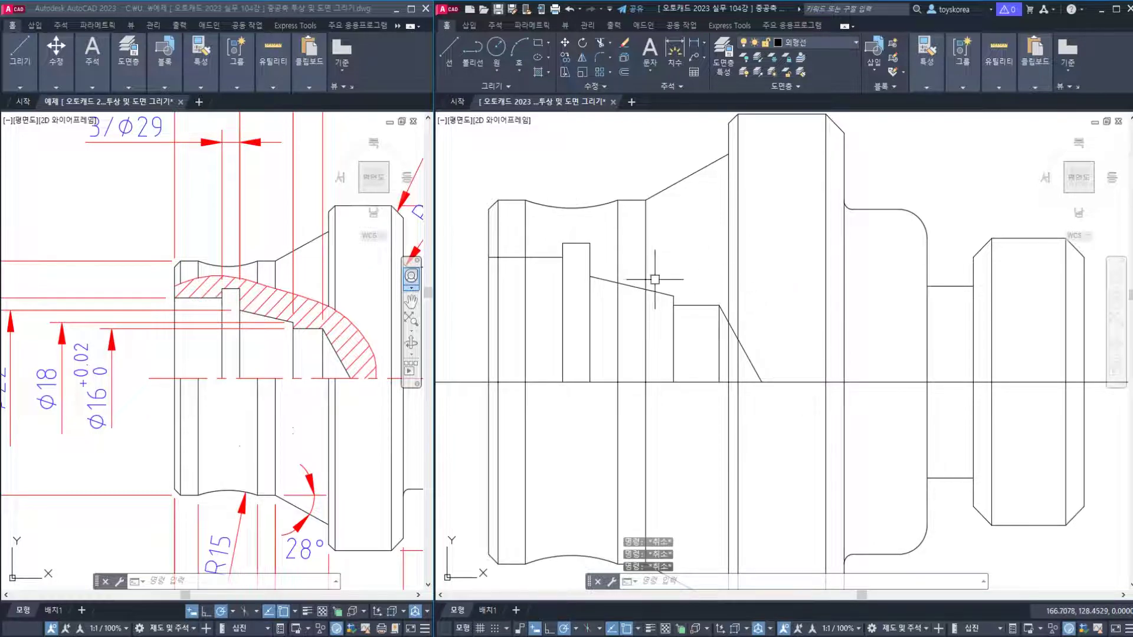
pyautogui.click(649, 279)
pyautogui.click(649, 279)
# Draw a spline break line from the shaft's left end face, over the groove and stepped bore, down to the centreline beyond the angled end.
pyautogui.write('s')
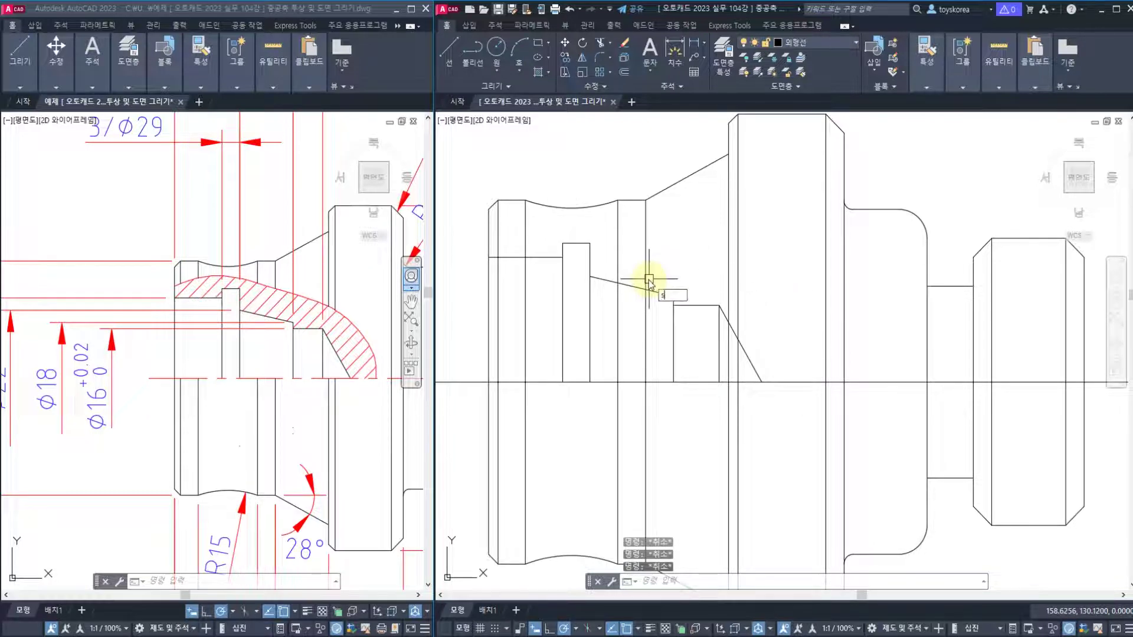
pyautogui.write('pl')
pyautogui.press('Return')
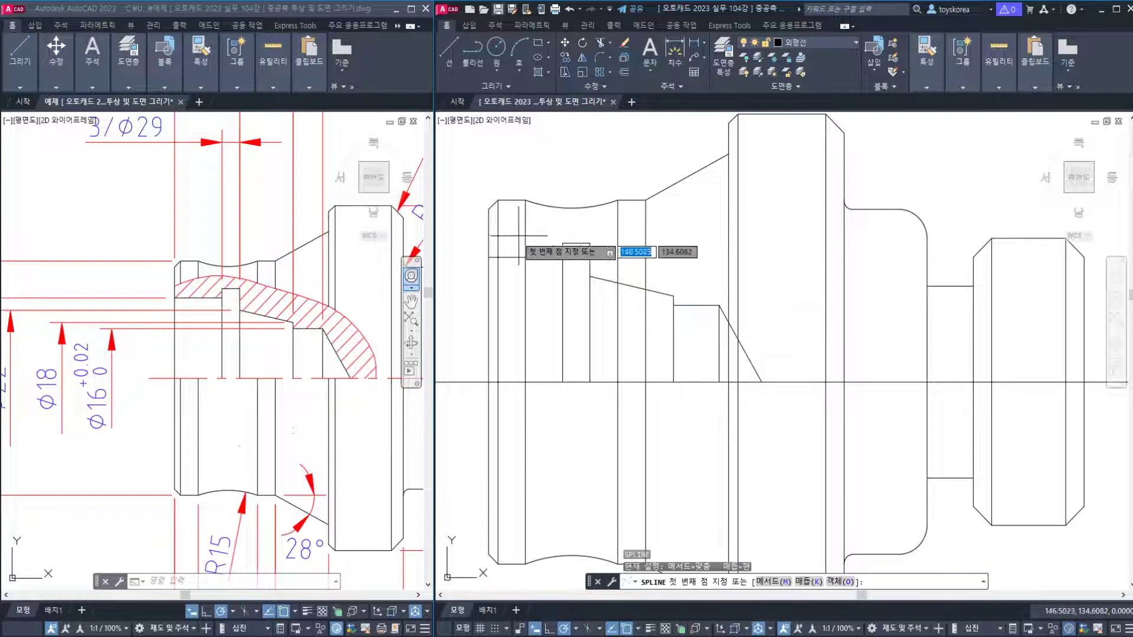
pyautogui.click(488, 231)
pyautogui.scroll(4, 497, 231)
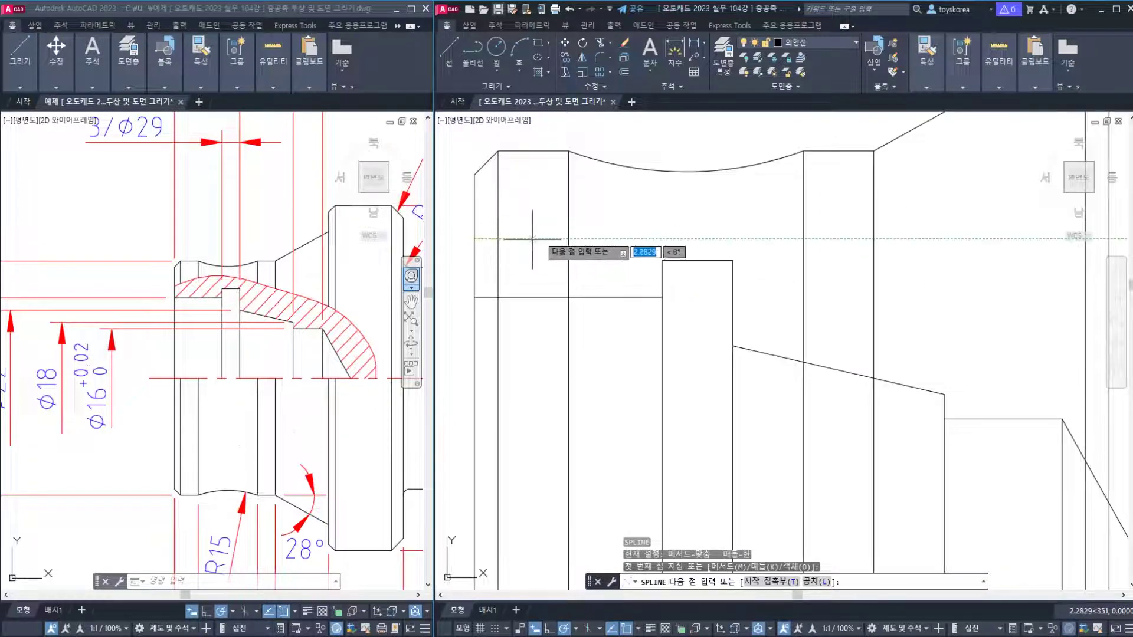
pyautogui.click(581, 218)
pyautogui.click(654, 207)
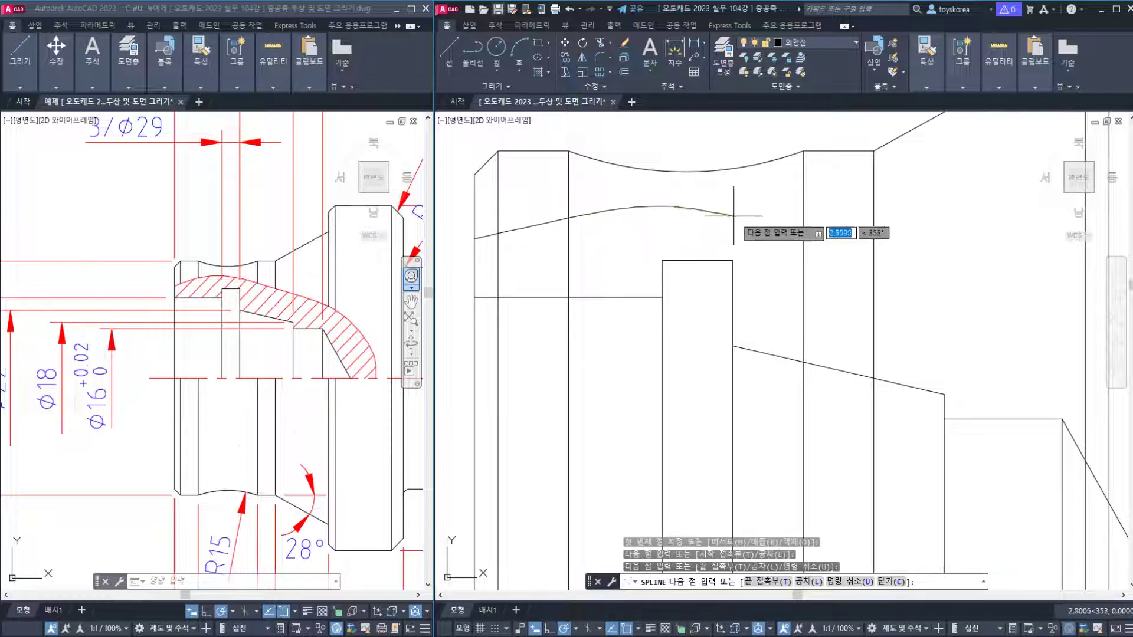
pyautogui.scroll(-3, 802, 253)
pyautogui.click(721, 258)
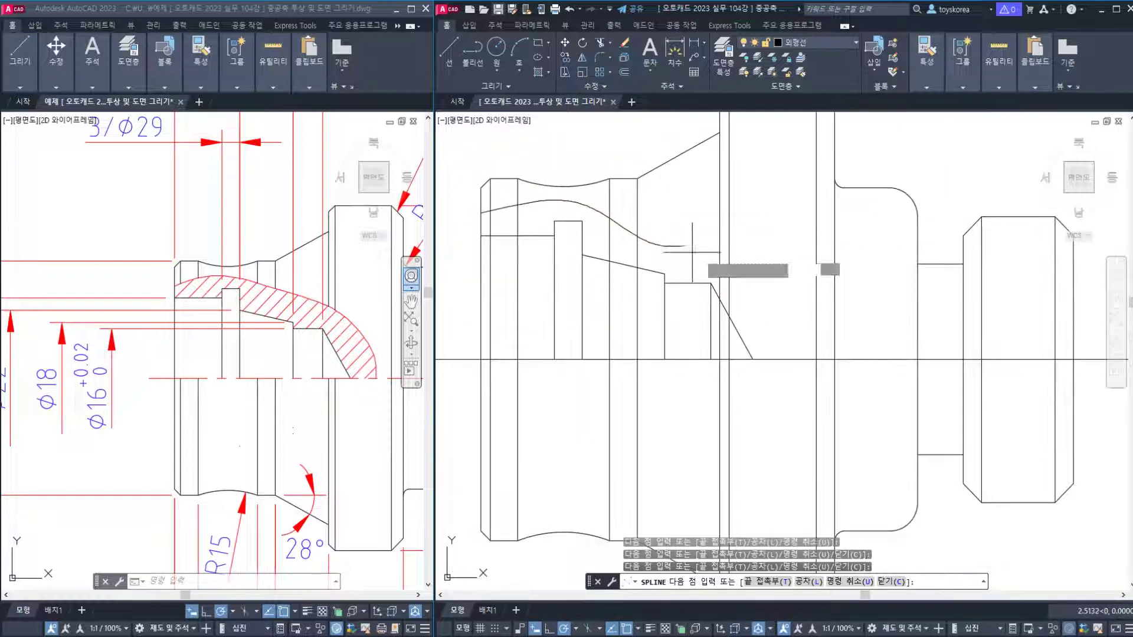
pyautogui.click(780, 359)
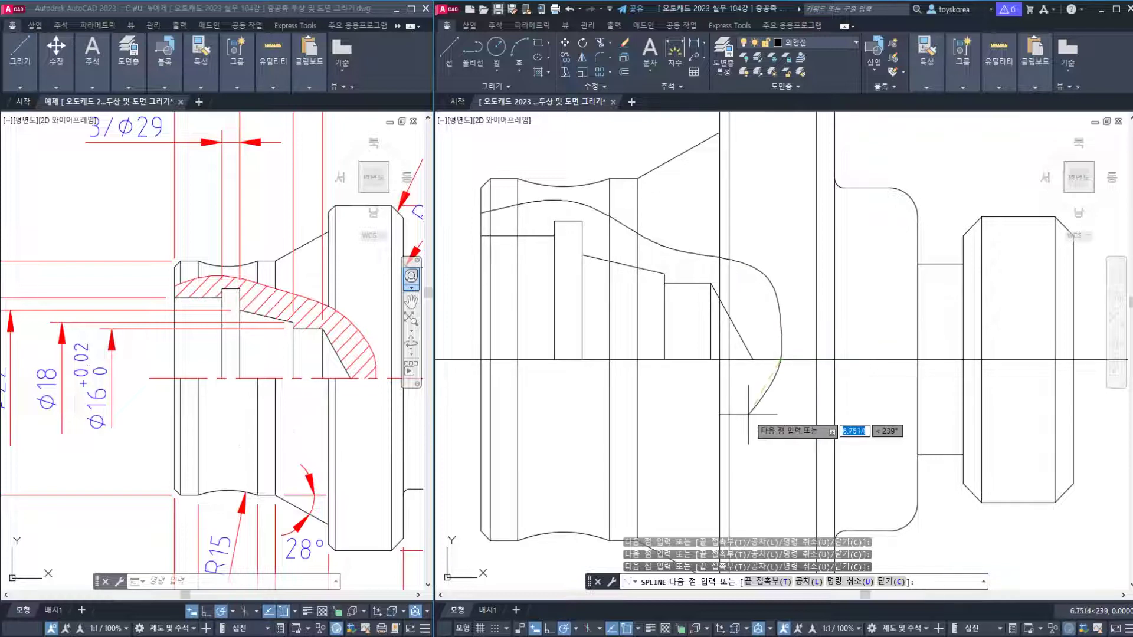
pyautogui.press('Return')
pyautogui.press('Return')
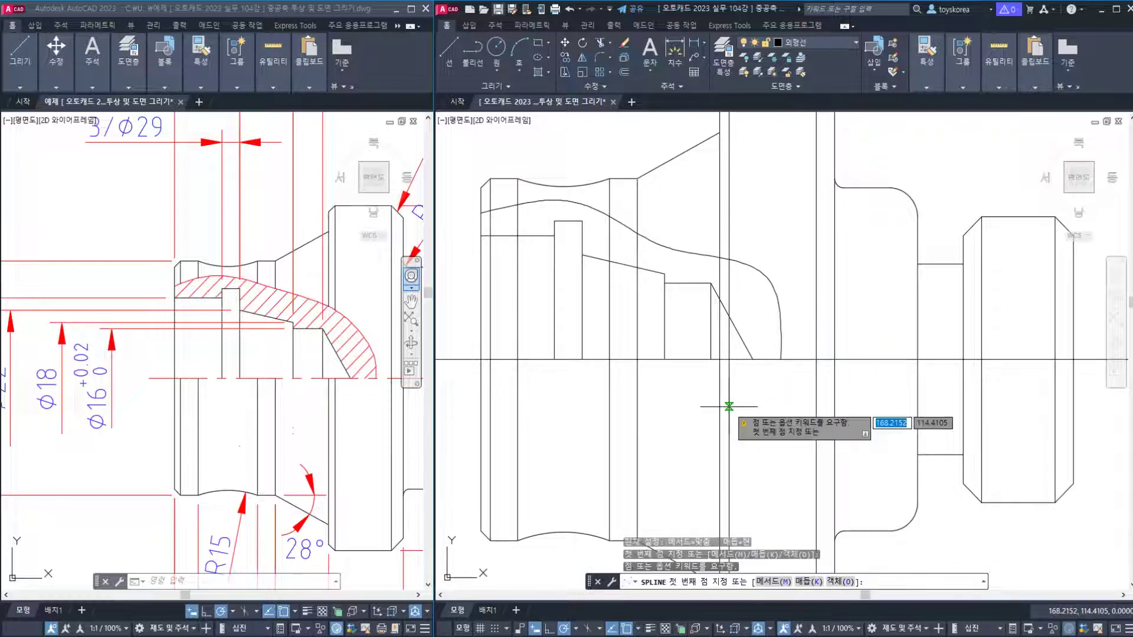
pyautogui.press('Escape')
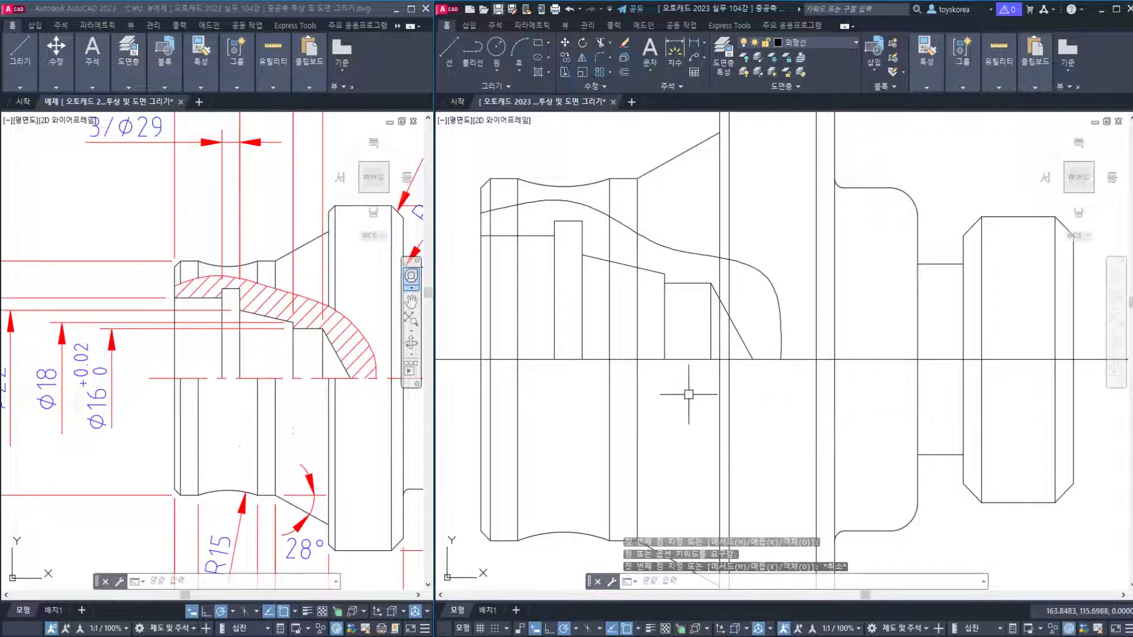
# Move the spline break line to the 가는실선 layer.
pyautogui.click(678, 248)
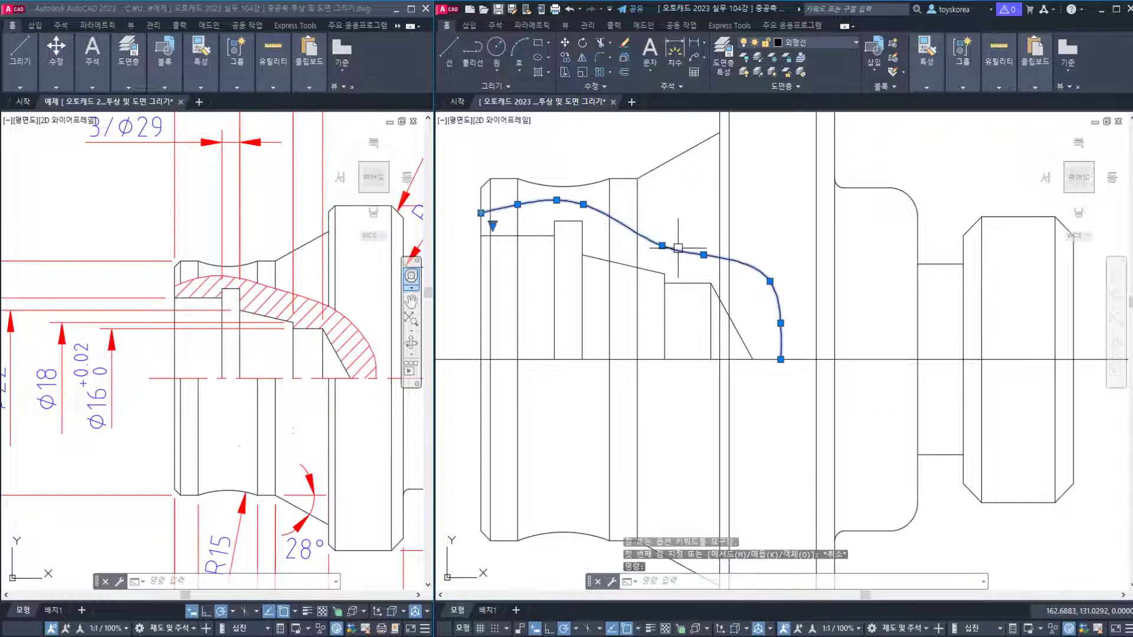
pyautogui.click(822, 52)
pyautogui.click(803, 101)
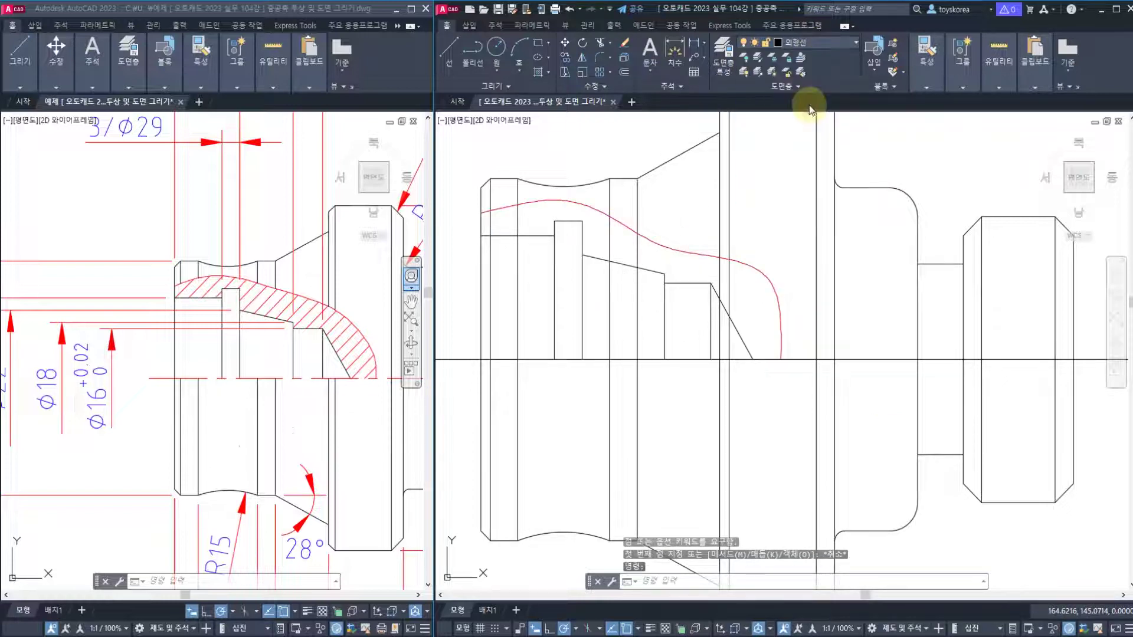
pyautogui.press('Escape')
# Inspect the break line's layer assignment and its fit points around the bore.
pyautogui.click(755, 269)
pyautogui.press('Escape')
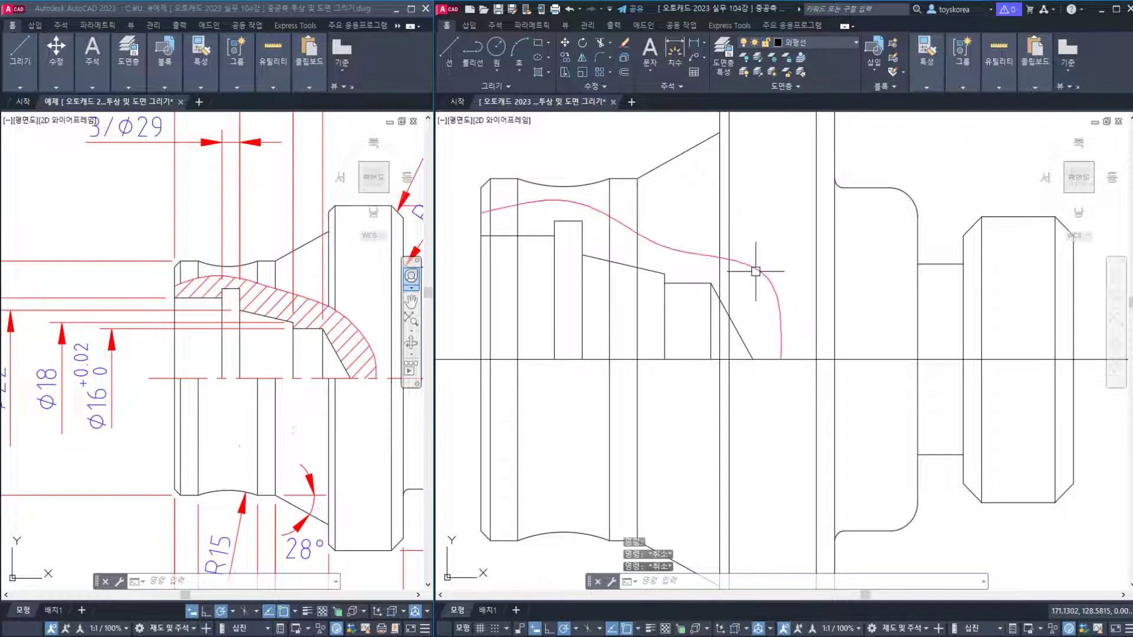
pyautogui.click(755, 269)
pyautogui.press('Escape')
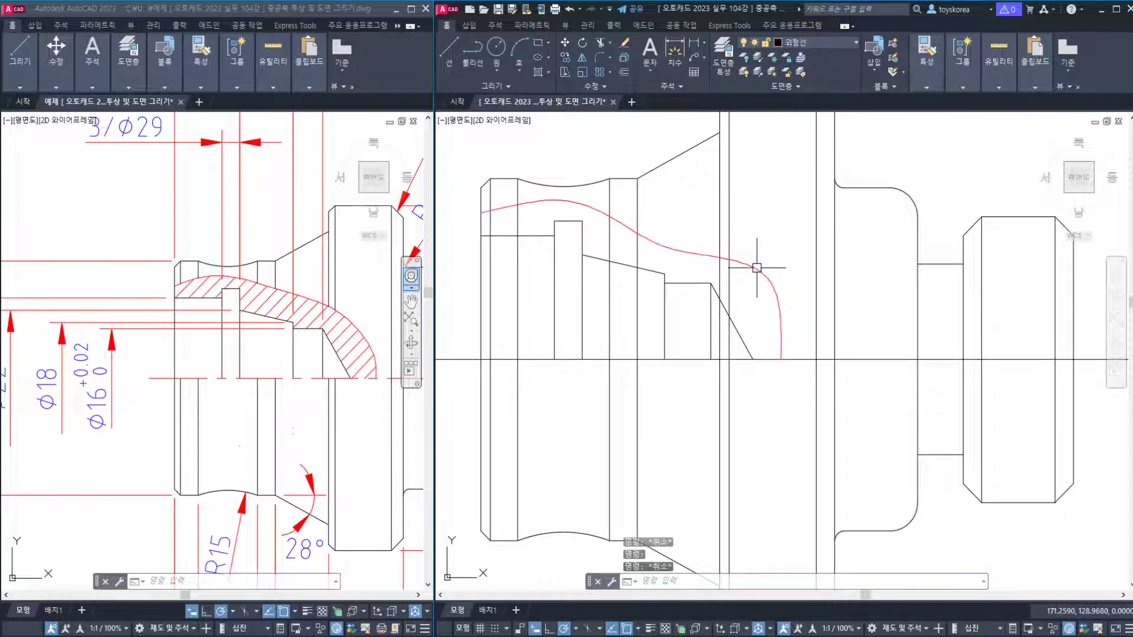
pyautogui.click(750, 269)
pyautogui.press('Escape')
pyautogui.click(750, 258)
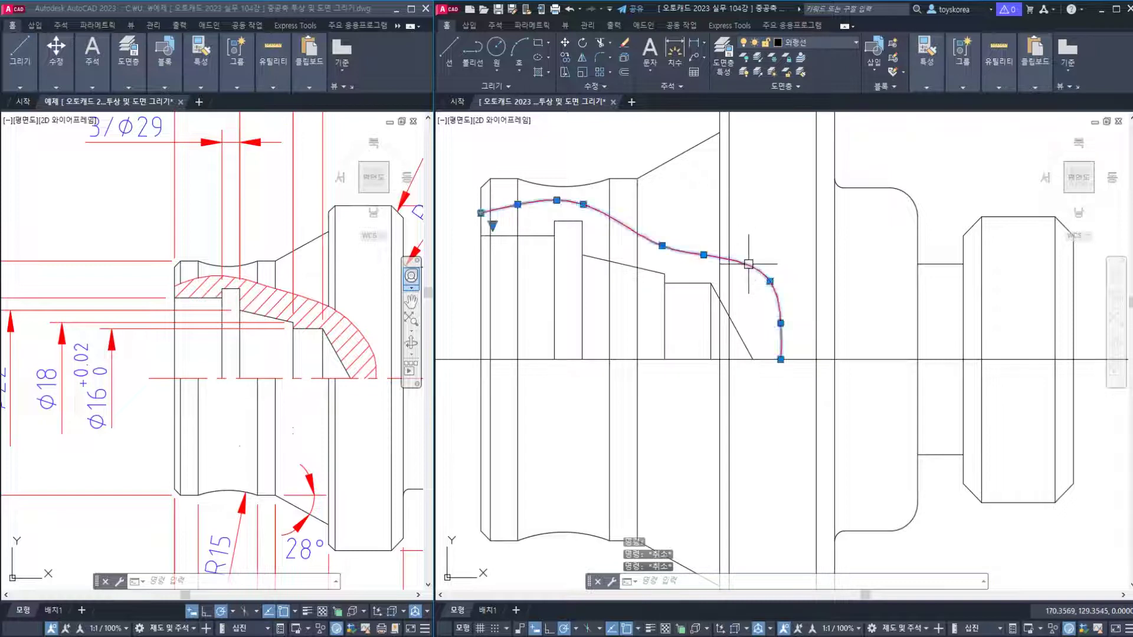
pyautogui.press('Escape')
pyautogui.click(748, 261)
pyautogui.press('Escape')
pyautogui.click(746, 260)
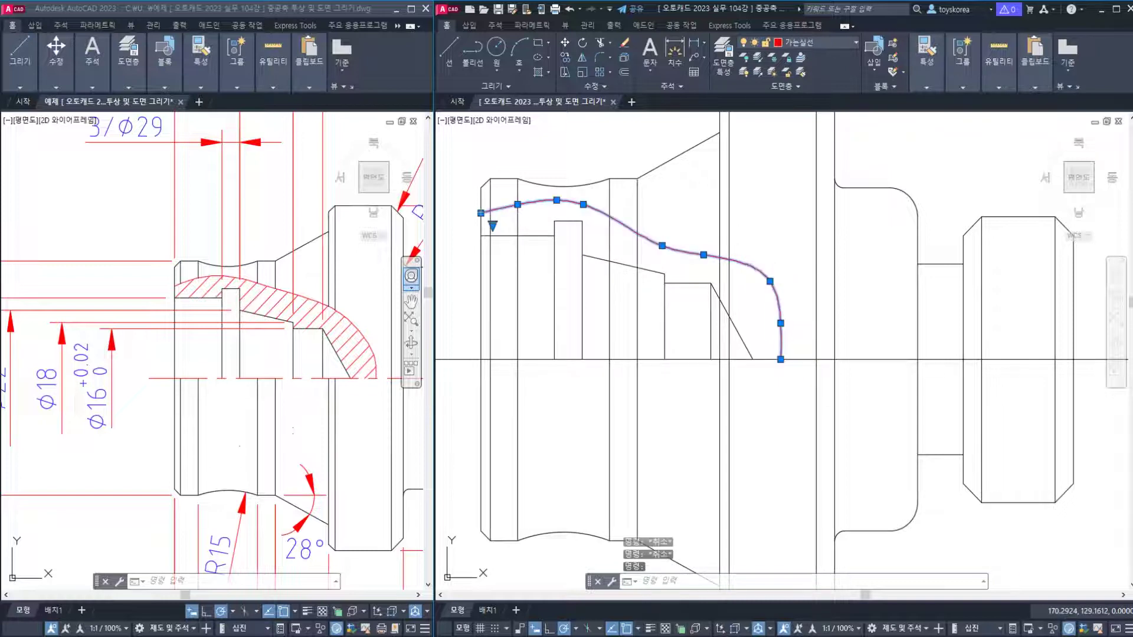
pyautogui.press('Escape')
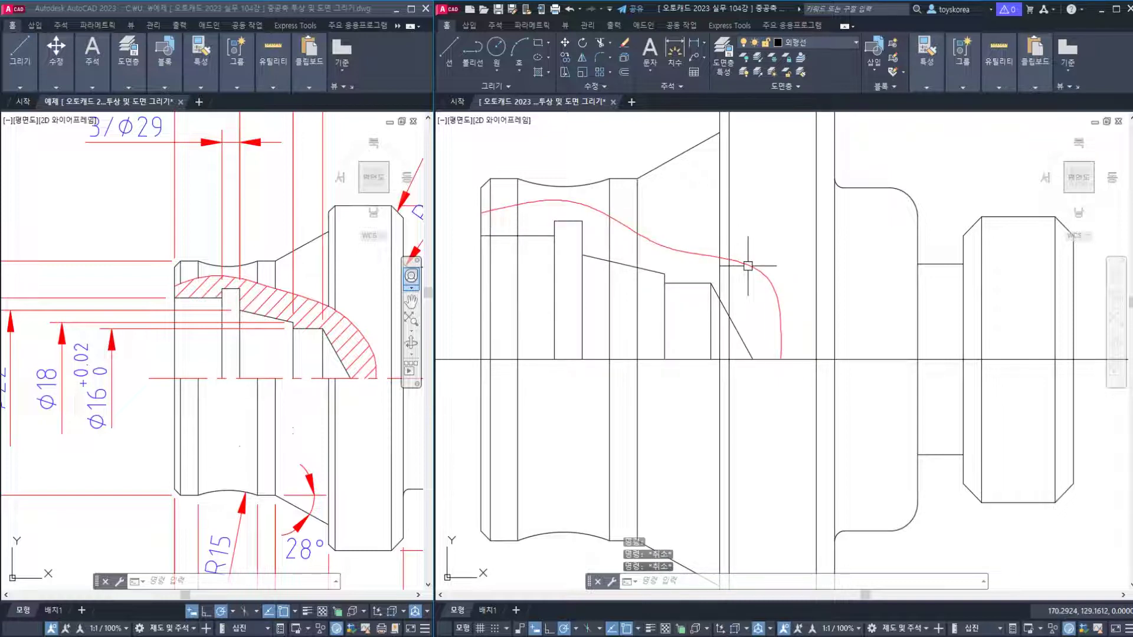
pyautogui.click(747, 266)
pyautogui.press('Escape')
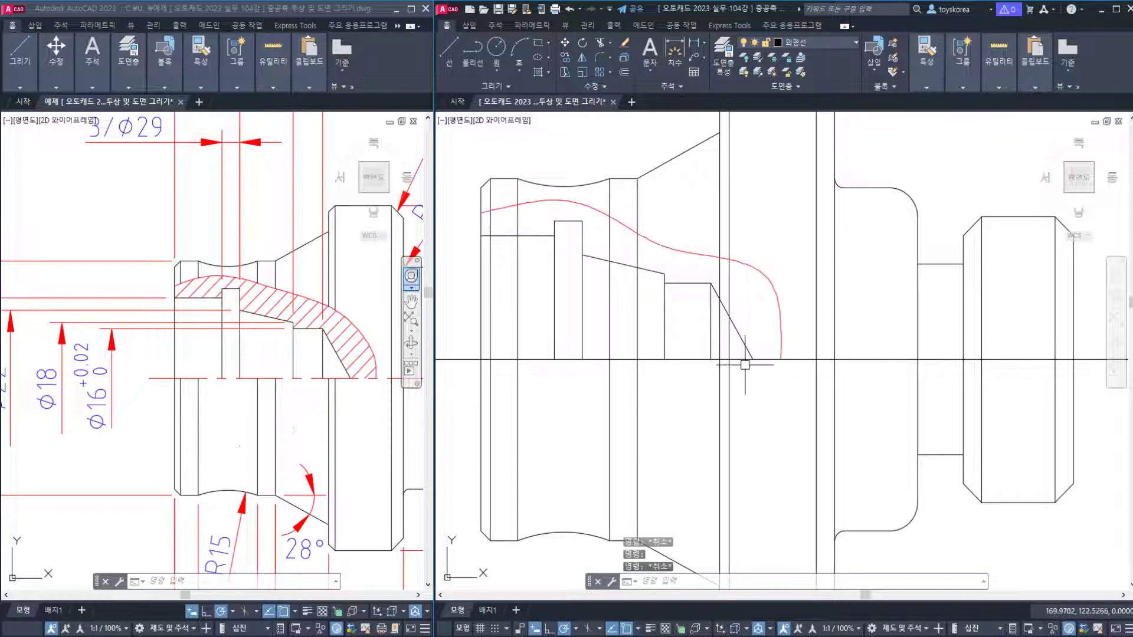
# Turn on the lineweight display and compare the break line's thickness with the bore and shaft outlines.
pyautogui.click(650, 629)
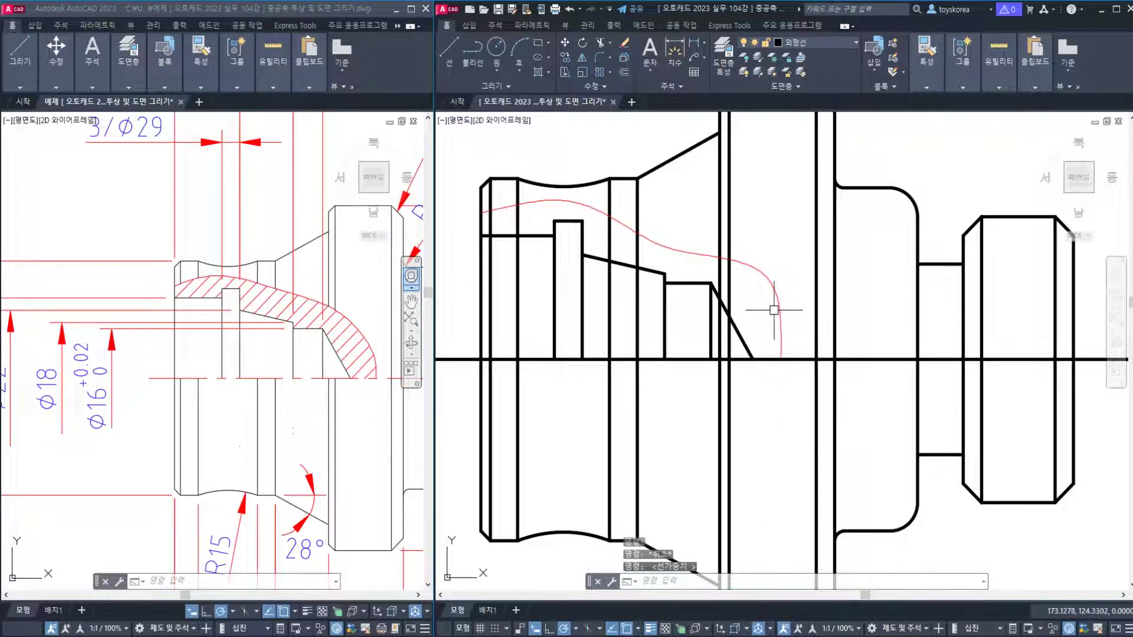
pyautogui.scroll(2, 754, 274)
pyautogui.scroll(2, 768, 289)
pyautogui.scroll(-2, 764, 245)
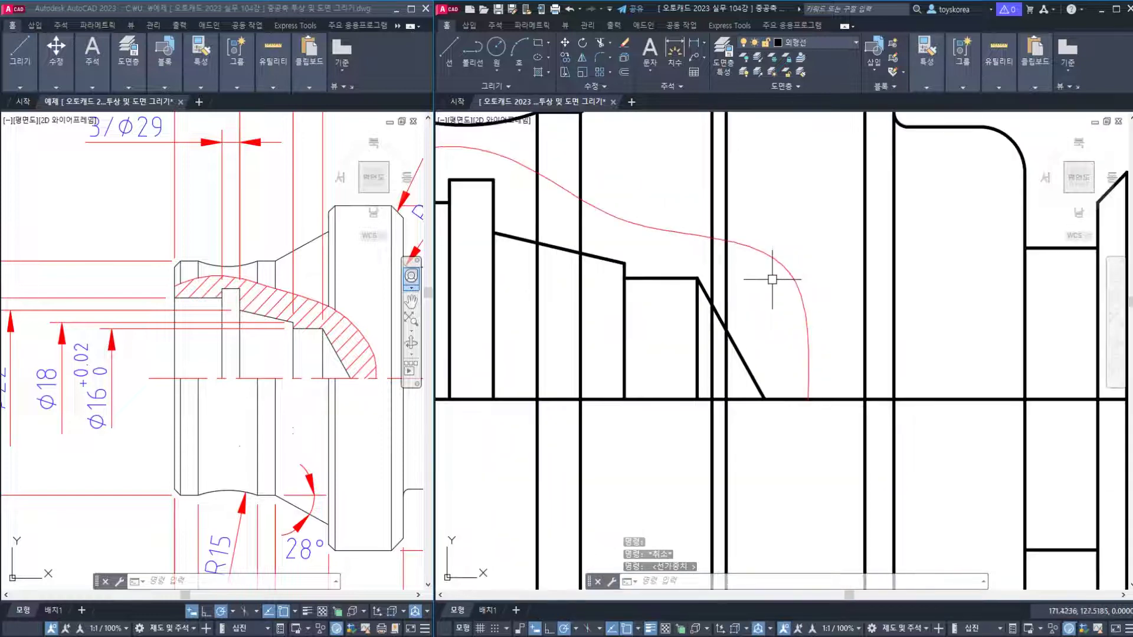
pyautogui.click(730, 300)
pyautogui.press('Escape')
pyautogui.press('Escape')
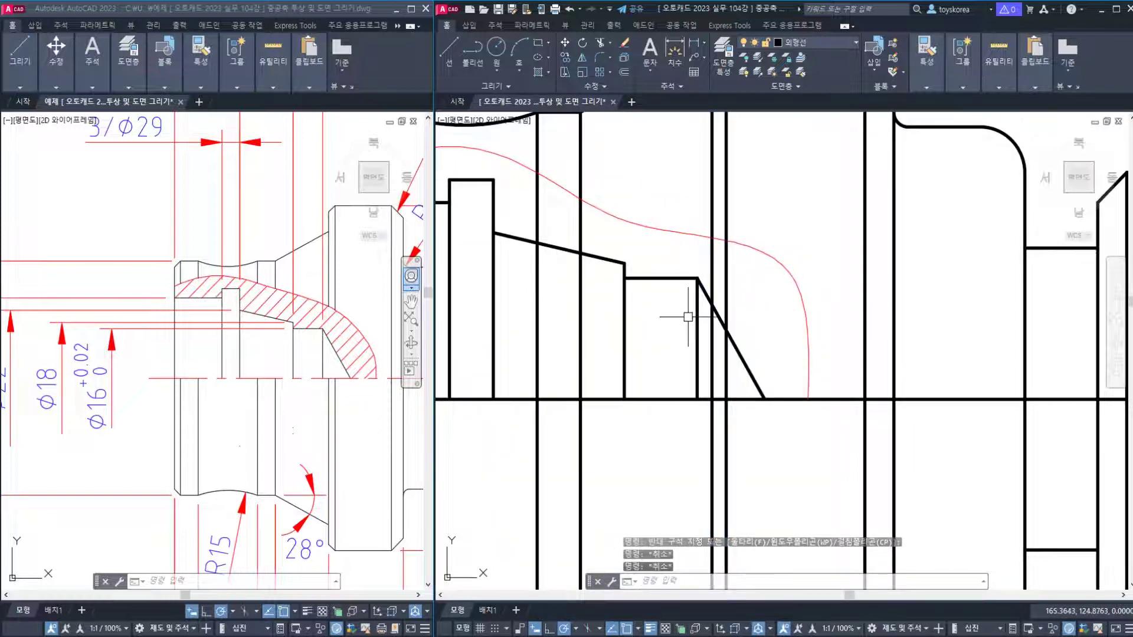
# Turn off the lineweight display.
pyautogui.click(658, 629)
pyautogui.scroll(-4, 586, 223)
pyautogui.scroll(2, 586, 222)
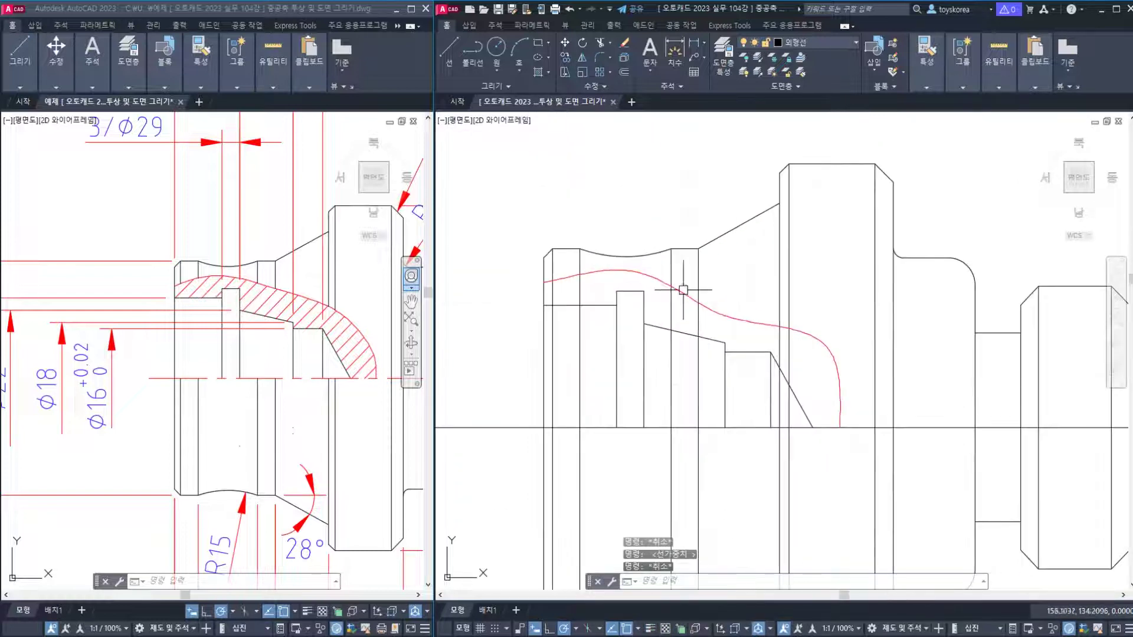
# Trim the shaft's vertical edge lines between the spline break line and the centreline, and save the drawing.
pyautogui.write('tr')
pyautogui.press('Return')
pyautogui.click(730, 316)
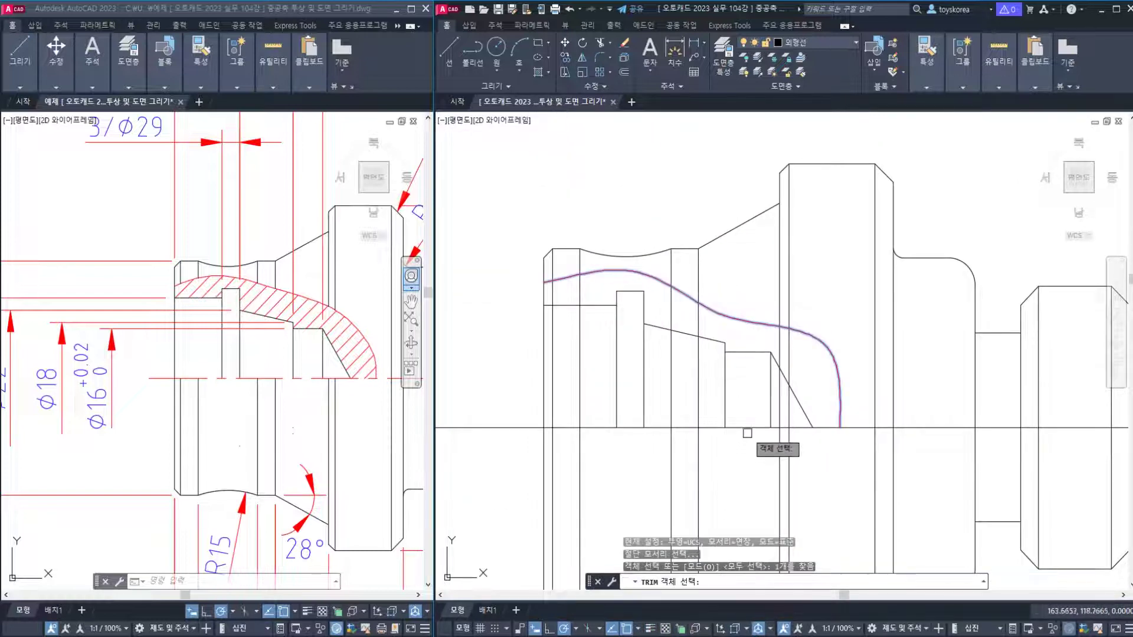
pyautogui.click(767, 427)
pyautogui.press('Return')
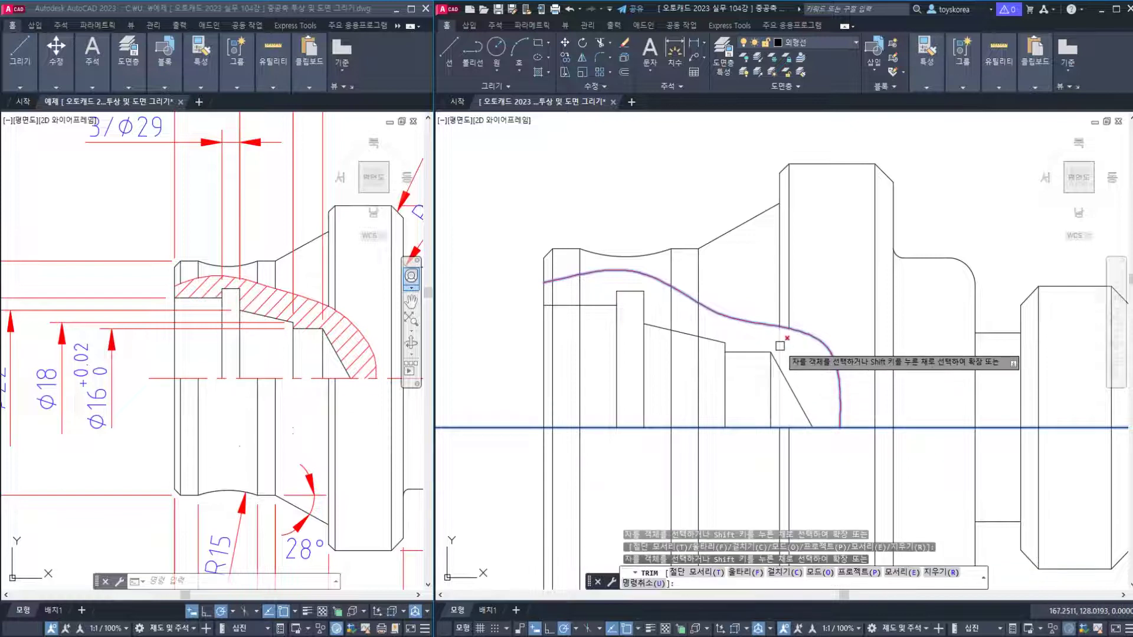
pyautogui.click(671, 314)
pyautogui.click(579, 302)
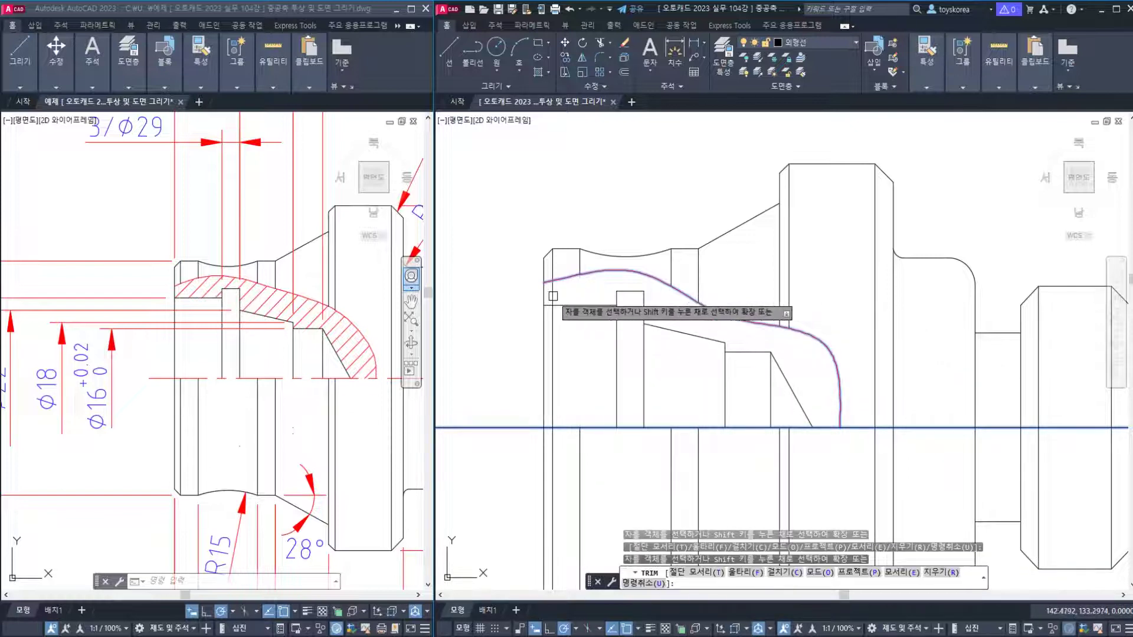
pyautogui.click(553, 292)
pyautogui.click(619, 419)
pyautogui.press('Escape')
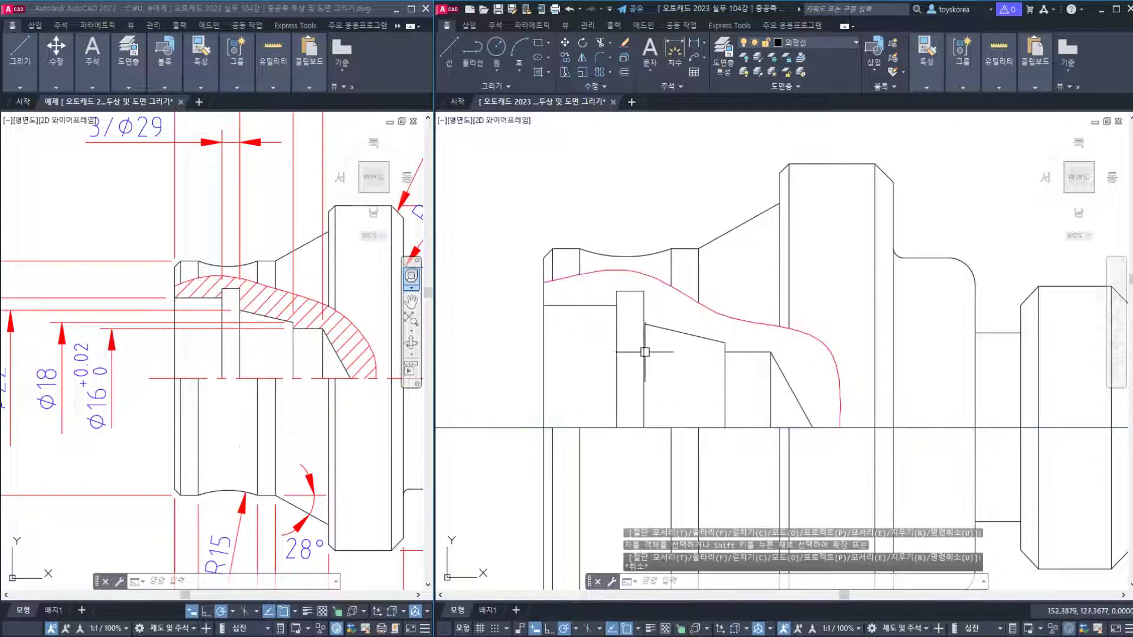
pyautogui.moveTo(669, 366); pyautogui.dragTo(645, 348, button='middle')
pyautogui.hotkey('ctrl', 's')
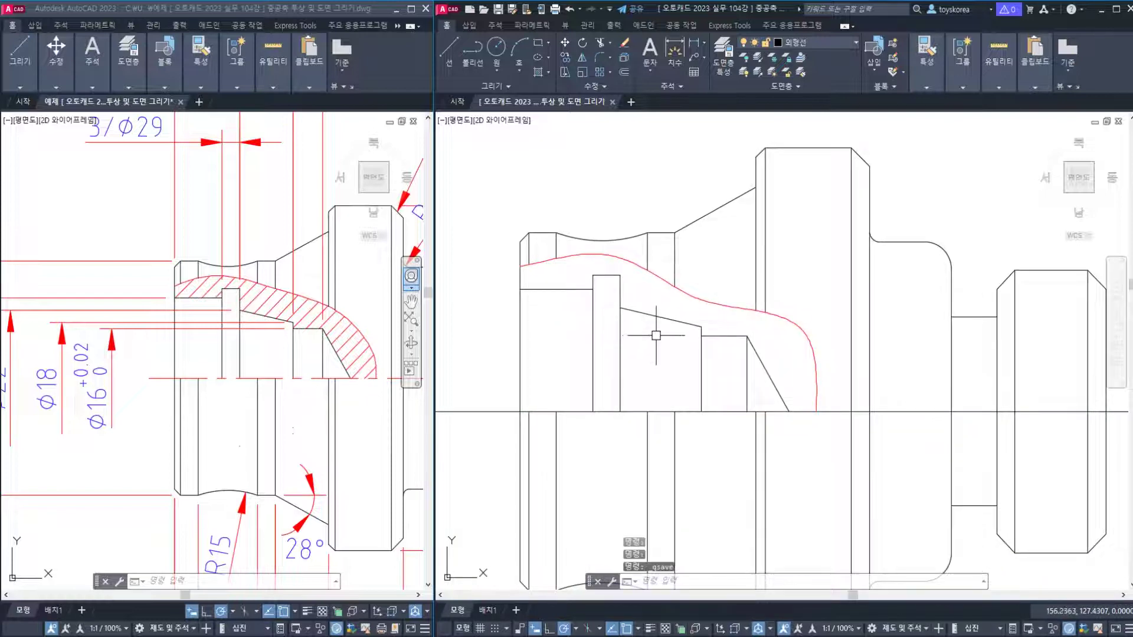
# Break the centreline a short distance beyond the left and right end faces of the shaft.
pyautogui.scroll(-2, 654, 336)
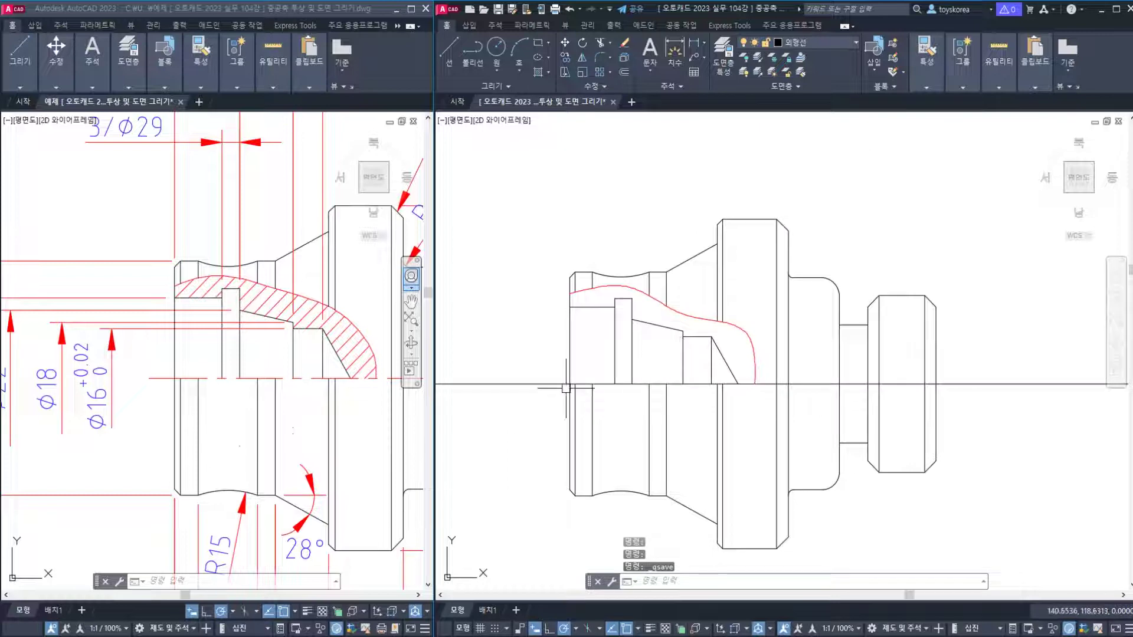
pyautogui.write('br')
pyautogui.press('Return')
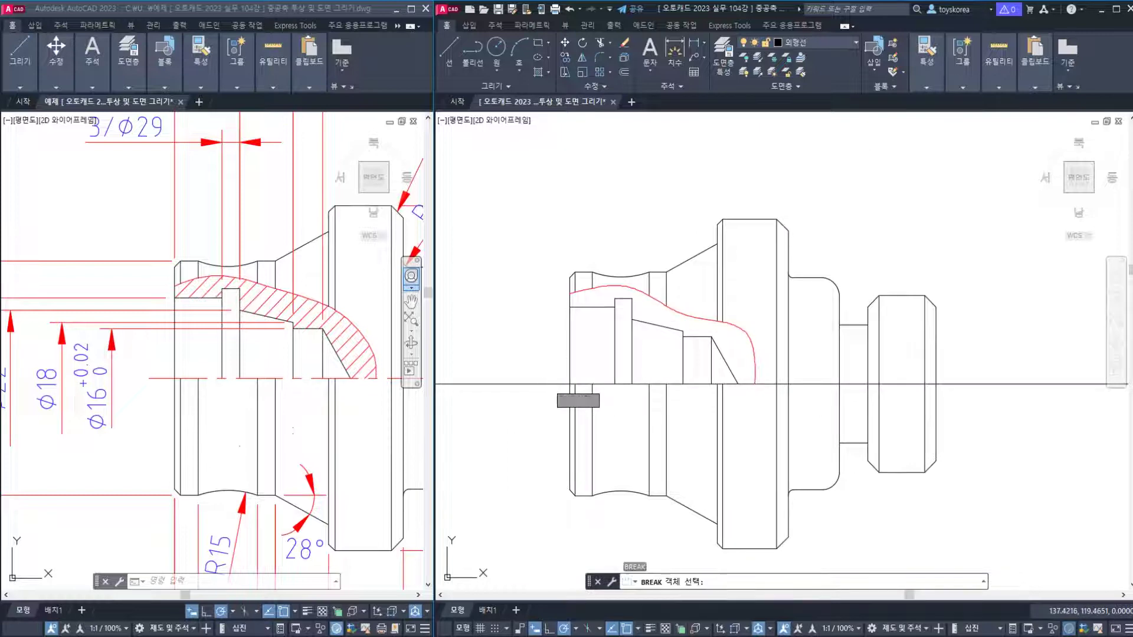
pyautogui.click(547, 384)
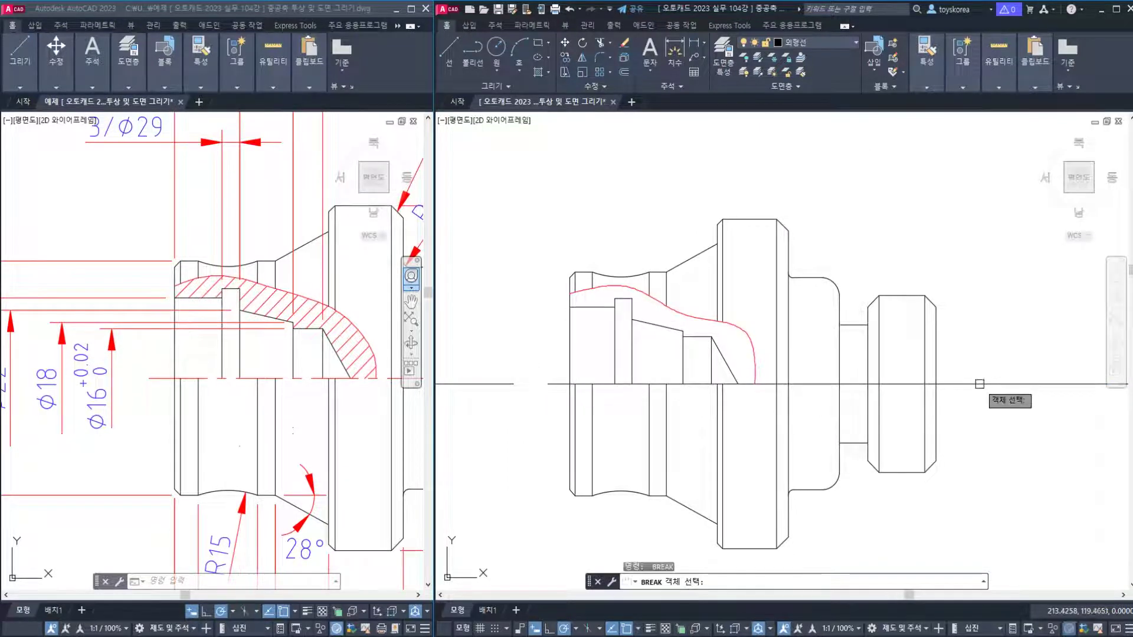
pyautogui.click(955, 384)
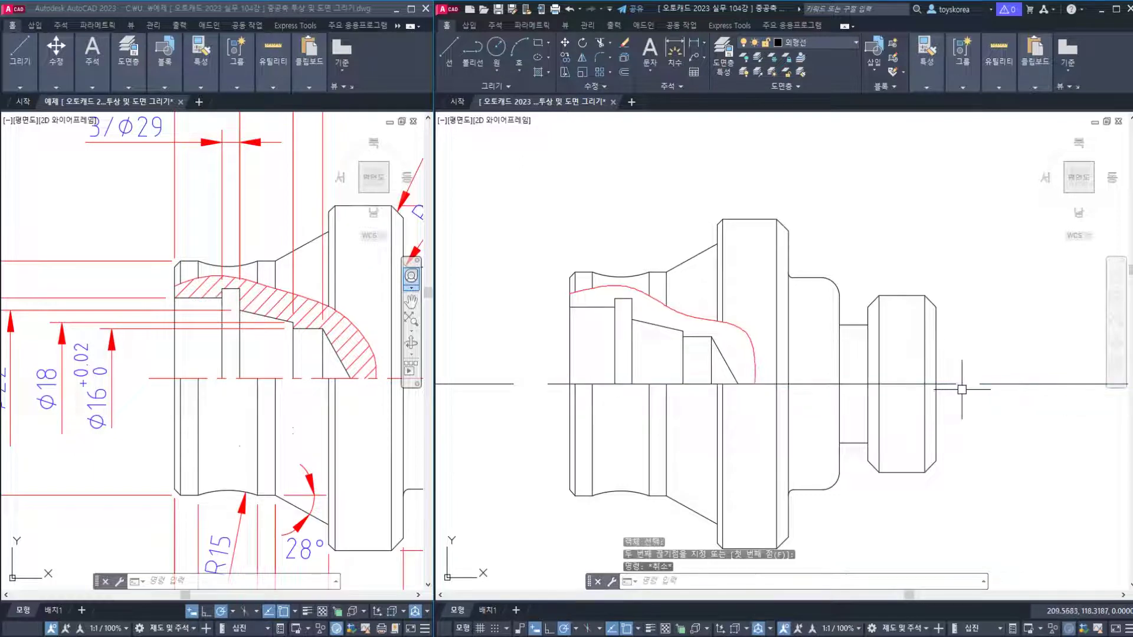
# Erase the leftover centreline pieces outside both ends of the shaft.
pyautogui.click(1003, 384)
pyautogui.write('e')
pyautogui.press('Return')
pyautogui.click(534, 410)
pyautogui.click(483, 382)
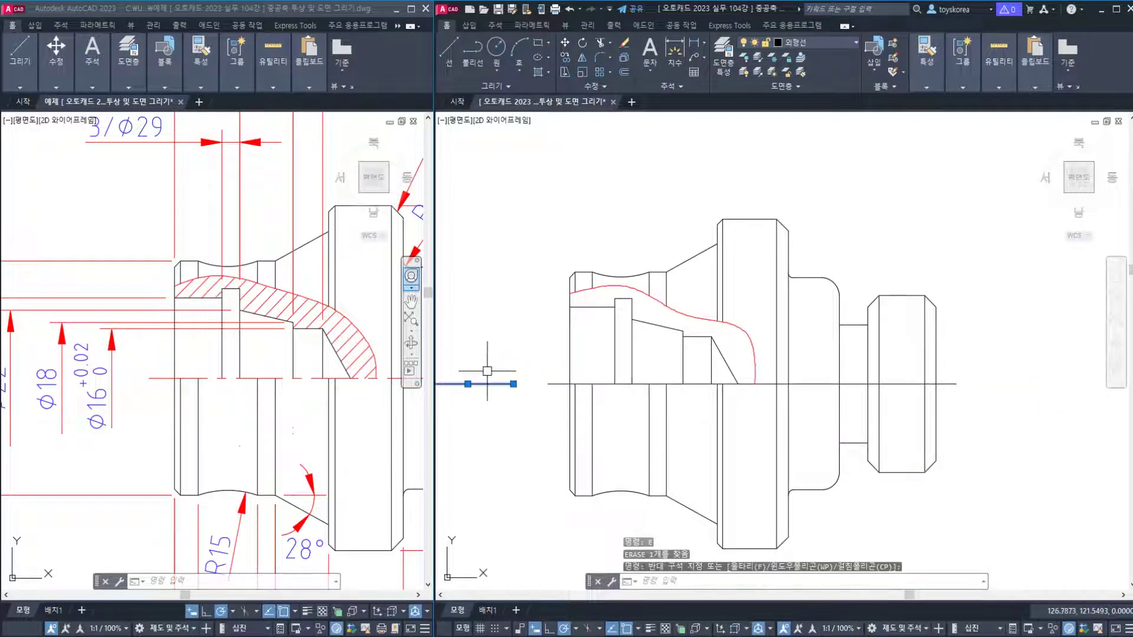
pyautogui.press('Return')
# Move the shortened centreline to the 중심선 layer and save the drawing.
pyautogui.click(689, 384)
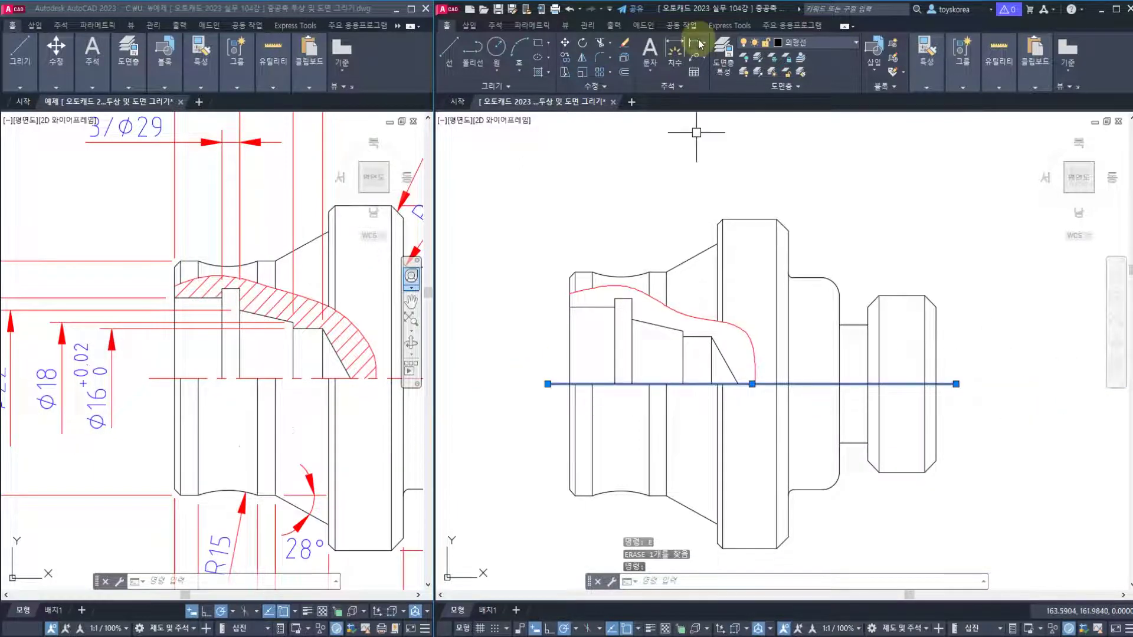
pyautogui.click(793, 42)
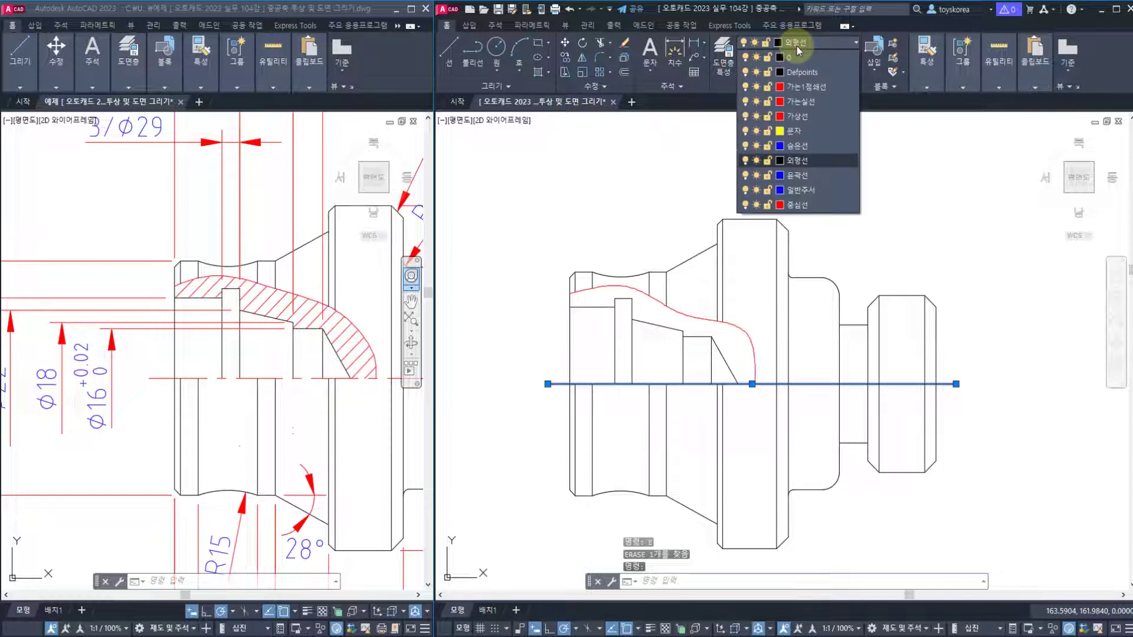
pyautogui.click(797, 205)
pyautogui.press('Escape')
pyautogui.press('Escape')
pyautogui.moveTo(753, 322); pyautogui.dragTo(725, 308, button='middle')
pyautogui.hotkey('ctrl', 's')
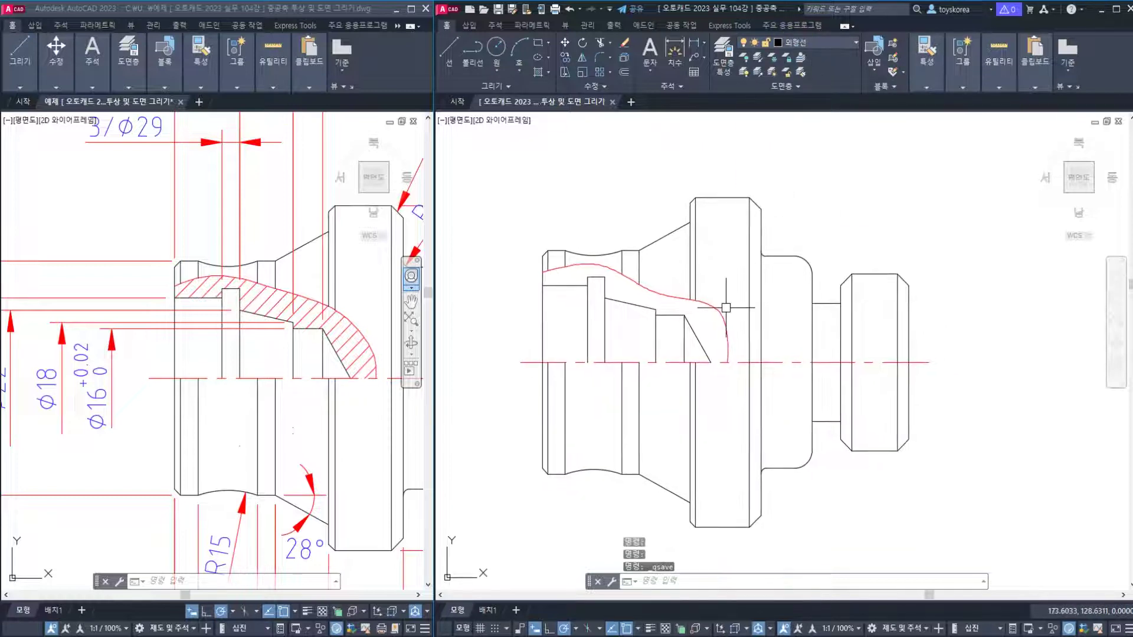
# Examine the section hatching and knurled end in the reference drawing against the front view.
pyautogui.scroll(-1, 722, 302)
pyautogui.scroll(1, 726, 341)
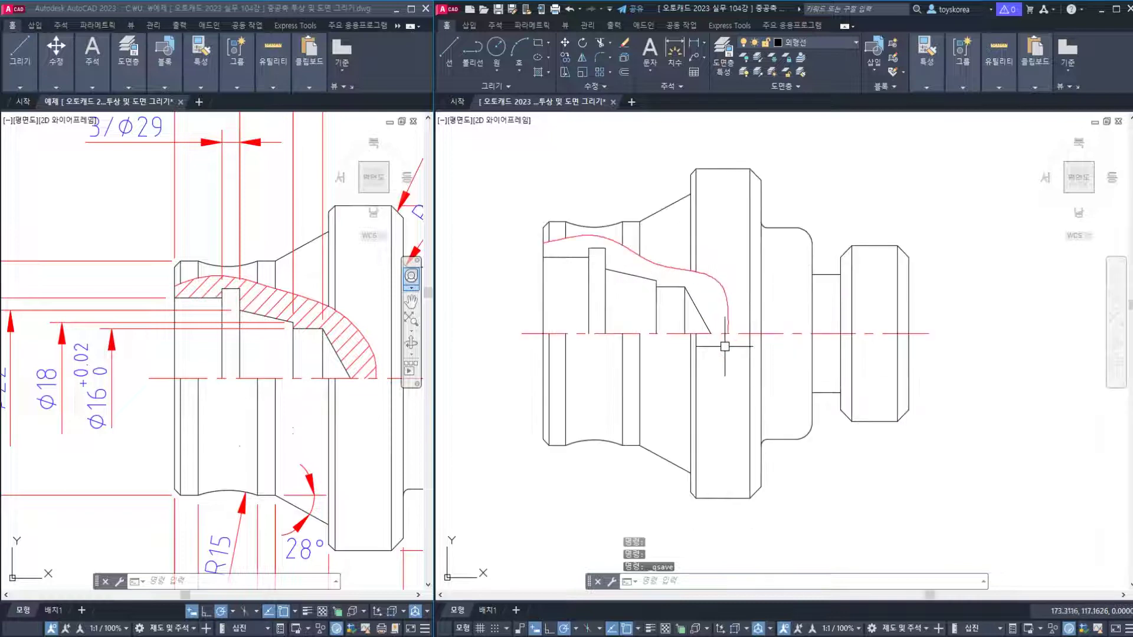
pyautogui.moveTo(299, 448)
pyautogui.mouseDown(button='middle')
pyautogui.moveTo(296, 397)
pyautogui.moveTo(157, 417)
pyautogui.moveTo(286, 401)
pyautogui.moveTo(145, 406)
pyautogui.moveTo(243, 387)
pyautogui.moveTo(232, 387)
pyautogui.mouseUp(button='middle')
pyautogui.scroll(-3, 162, 391)
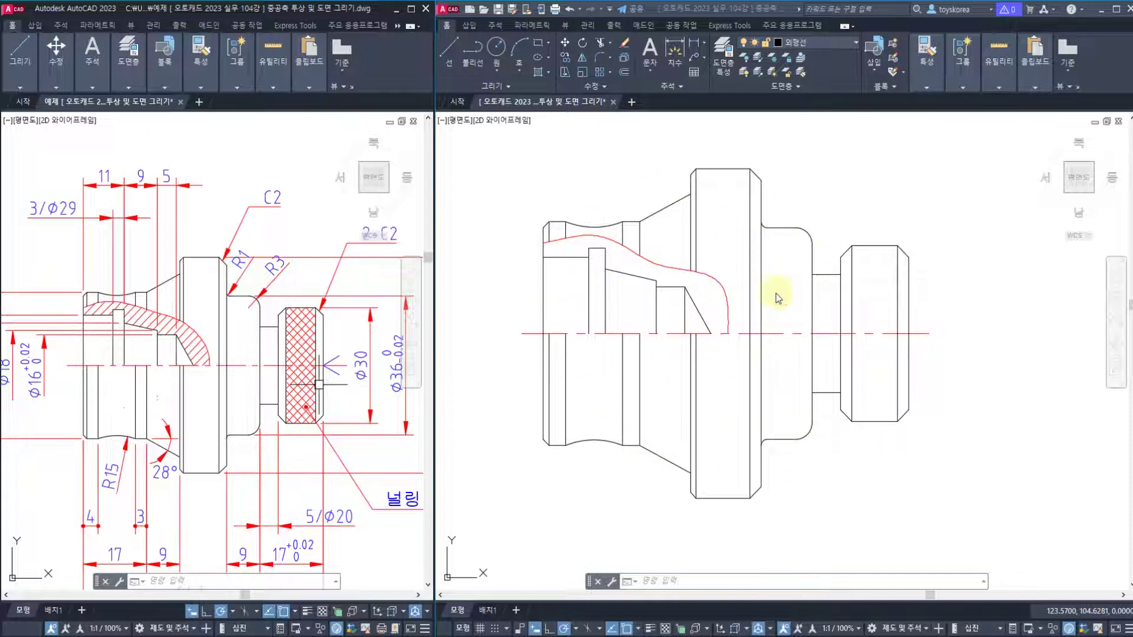
pyautogui.click(736, 327)
pyautogui.moveTo(729, 343); pyautogui.dragTo(718, 318, button='middle')
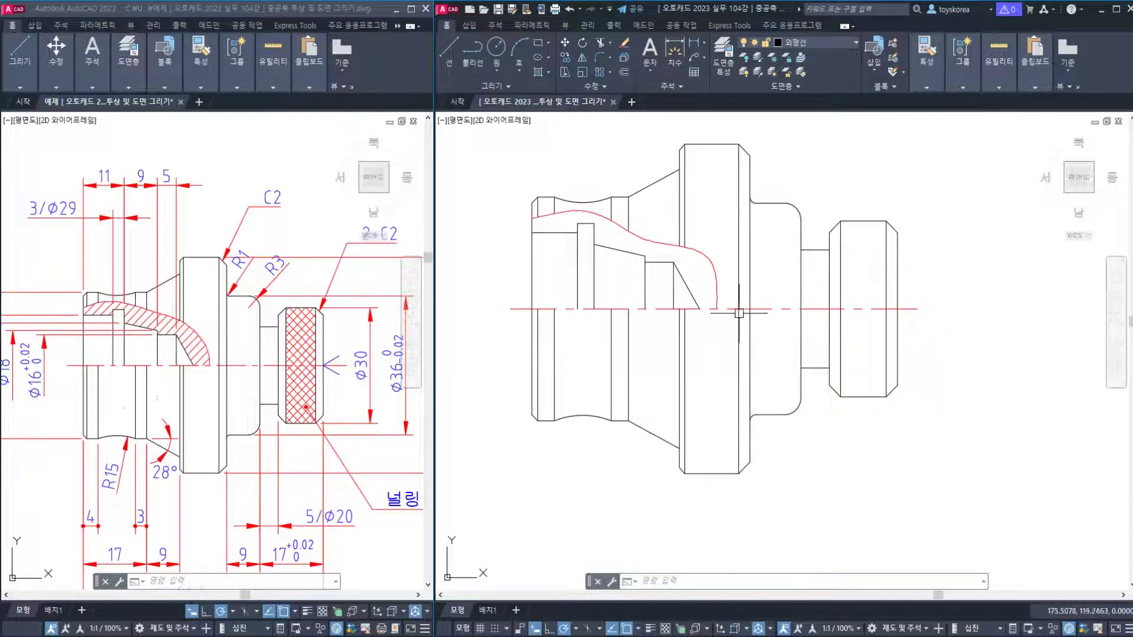
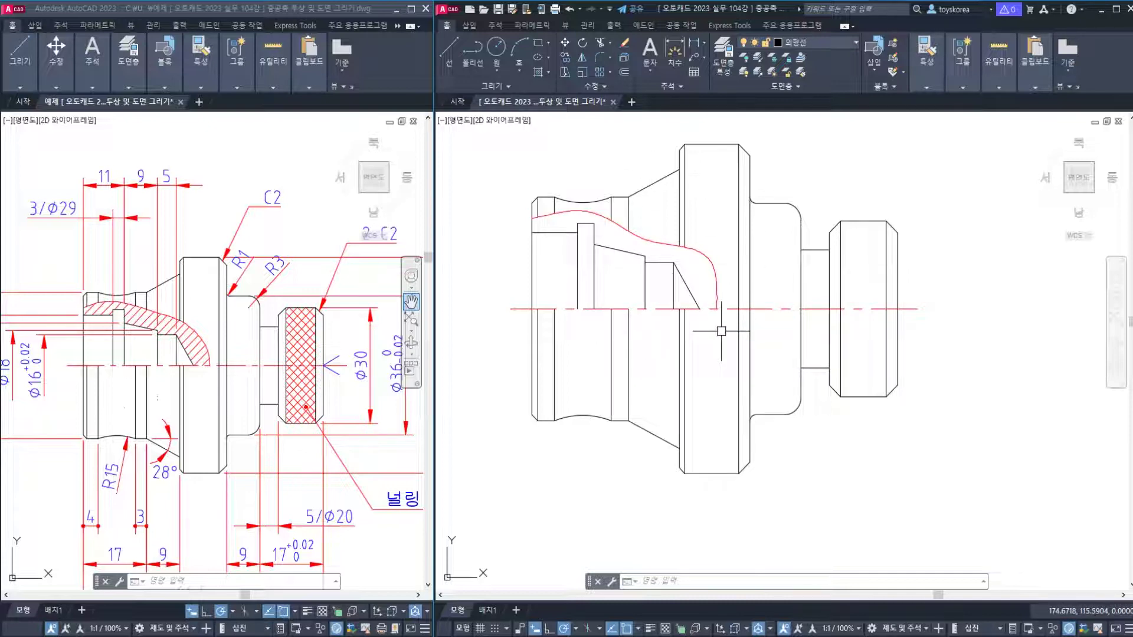
pyautogui.press('Escape')
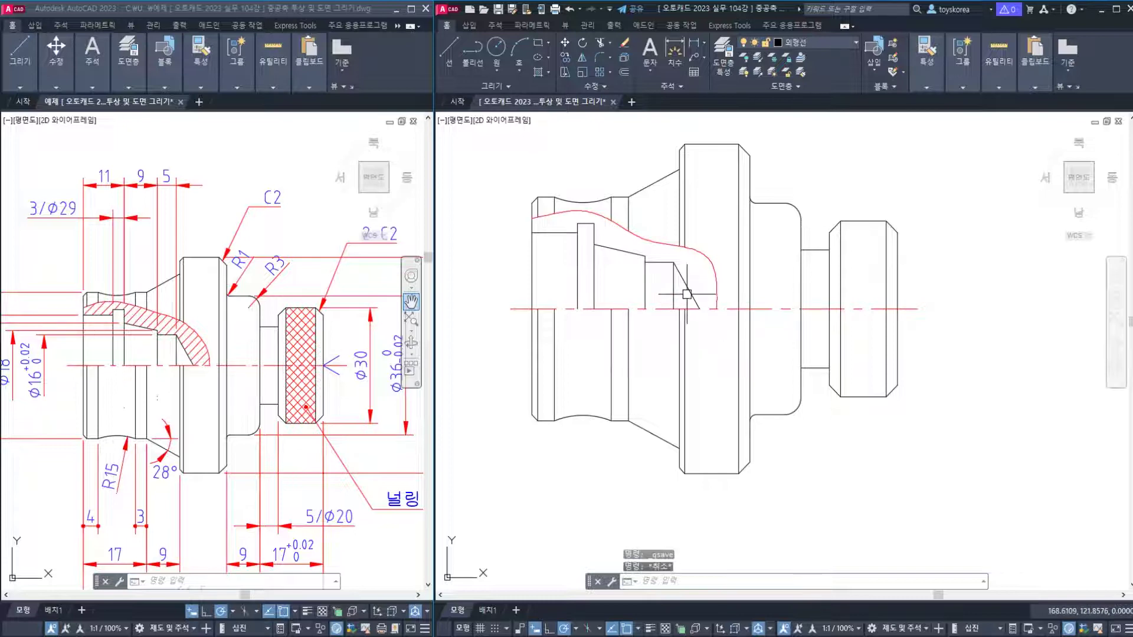
pyautogui.moveTo(686, 294); pyautogui.dragTo(704, 317, button='middle')
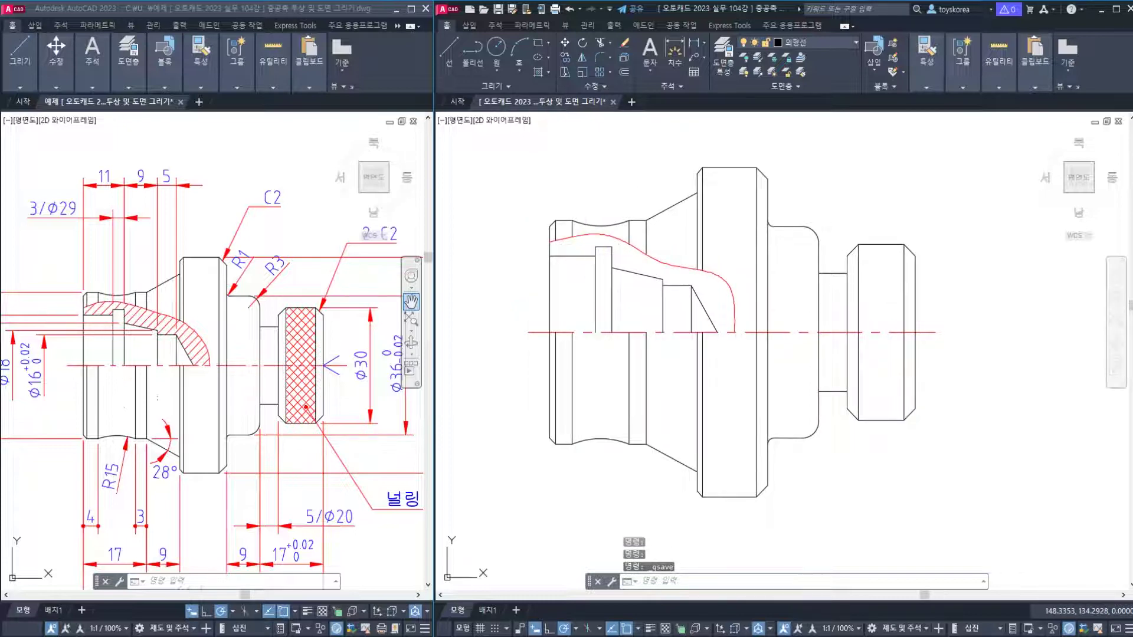
# Hatch the area between the spline break line and the stepped bore with ANSI31 at scale 0.5.
pyautogui.write('h')
pyautogui.press('Return')
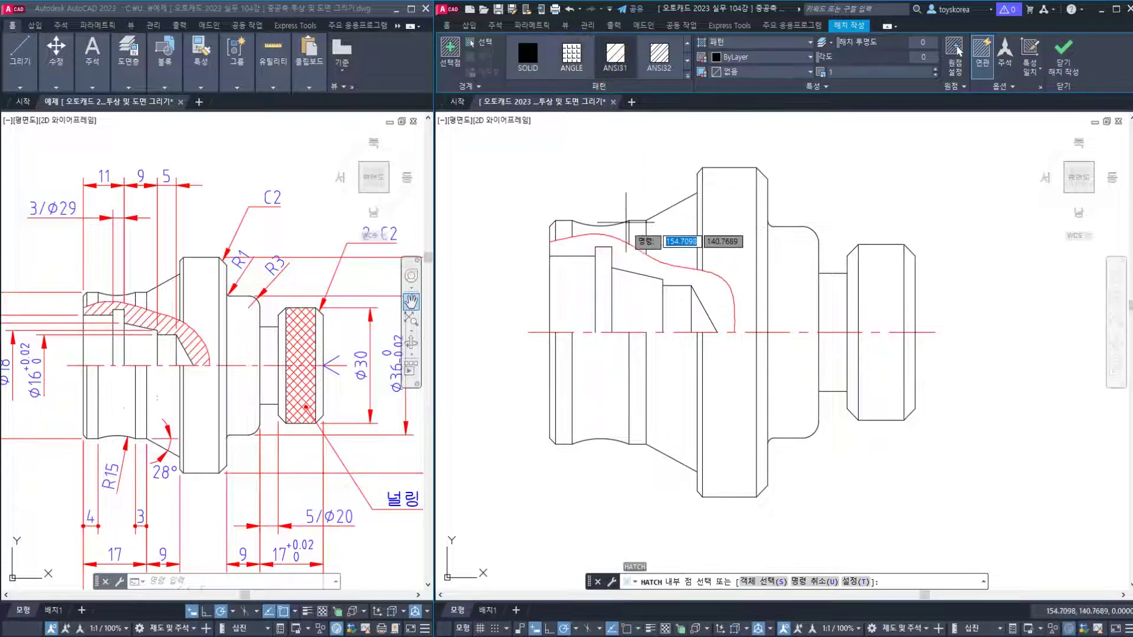
pyautogui.click(614, 252)
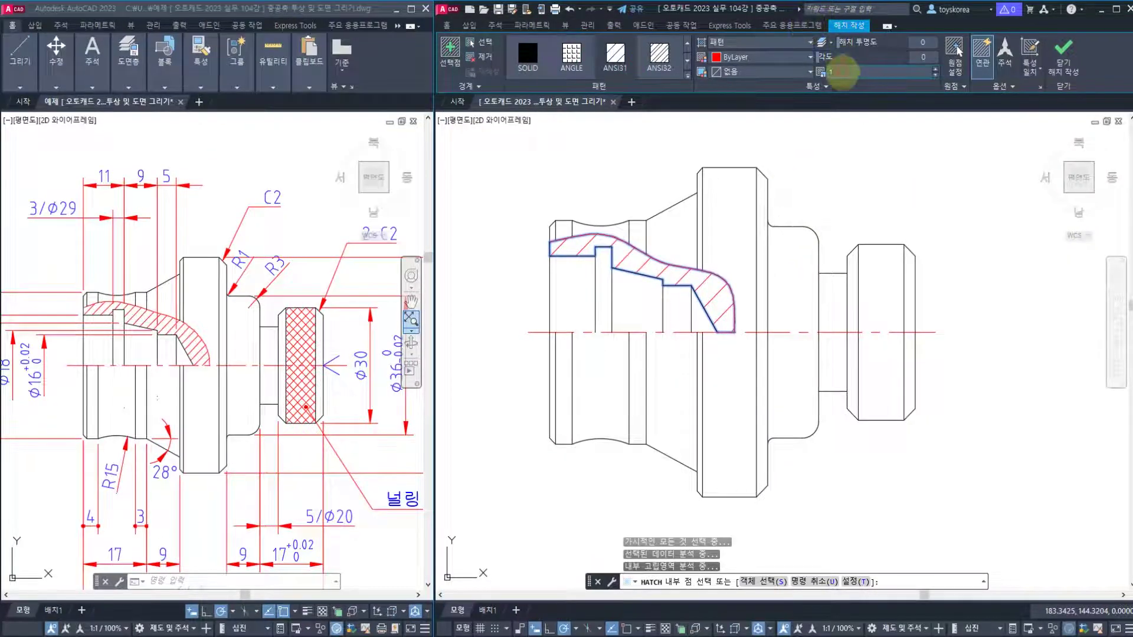
pyautogui.write('0.5')
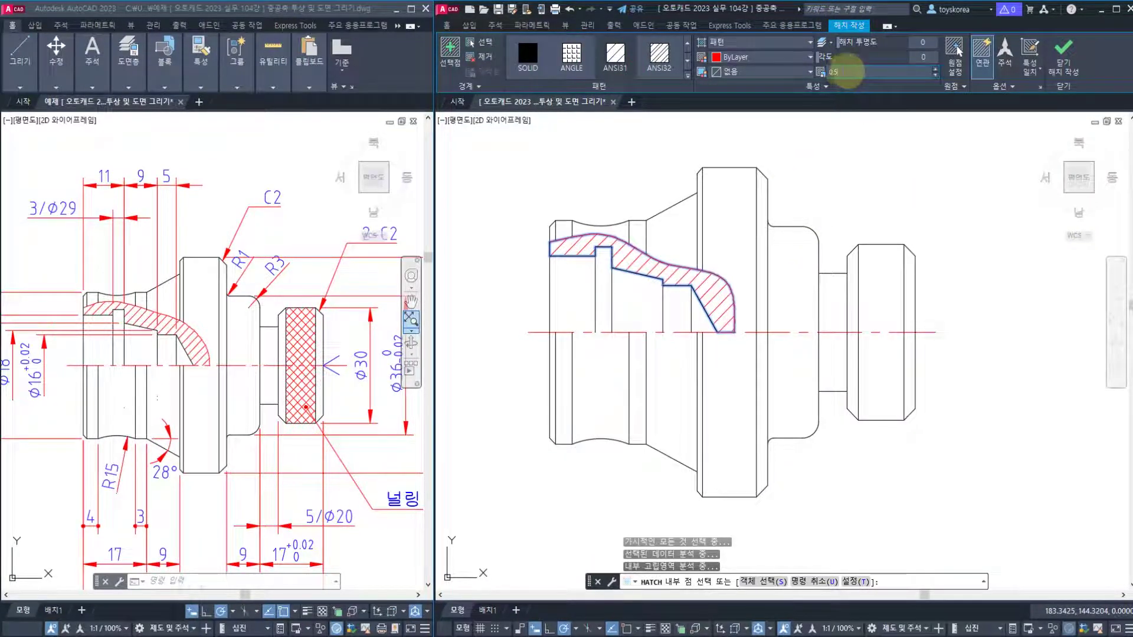
pyautogui.press('Return')
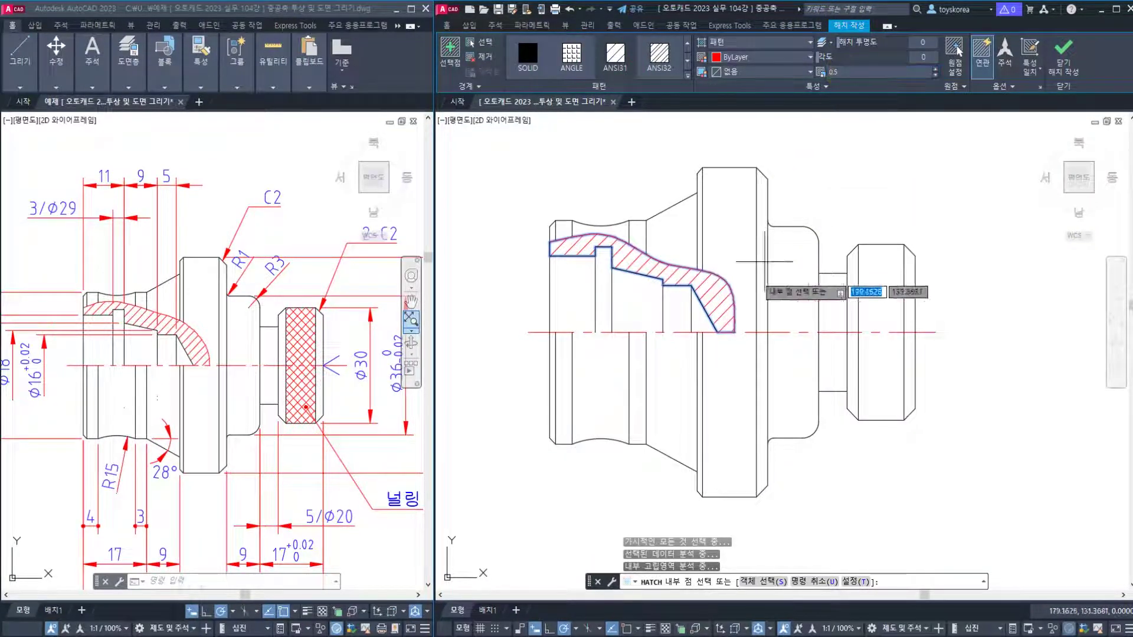
pyautogui.click(1063, 51)
pyautogui.moveTo(844, 307); pyautogui.dragTo(800, 292, button='middle')
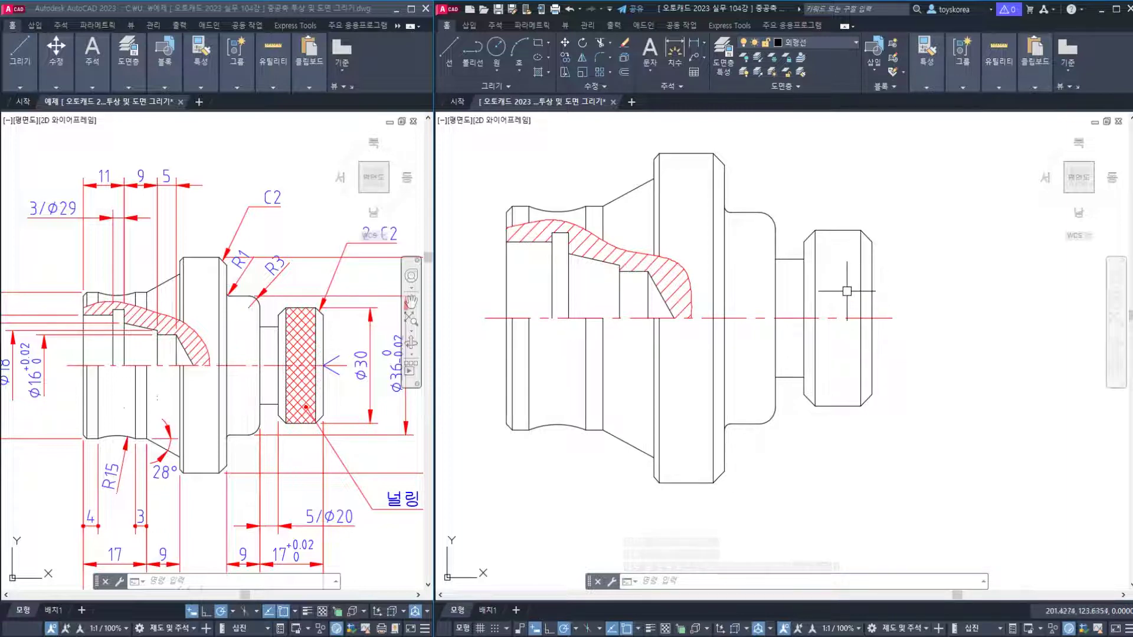
# Hatch both halves of the right end collar between its chamfers with ANSI37 as knurling, and save the drawing.
pyautogui.press('Return')
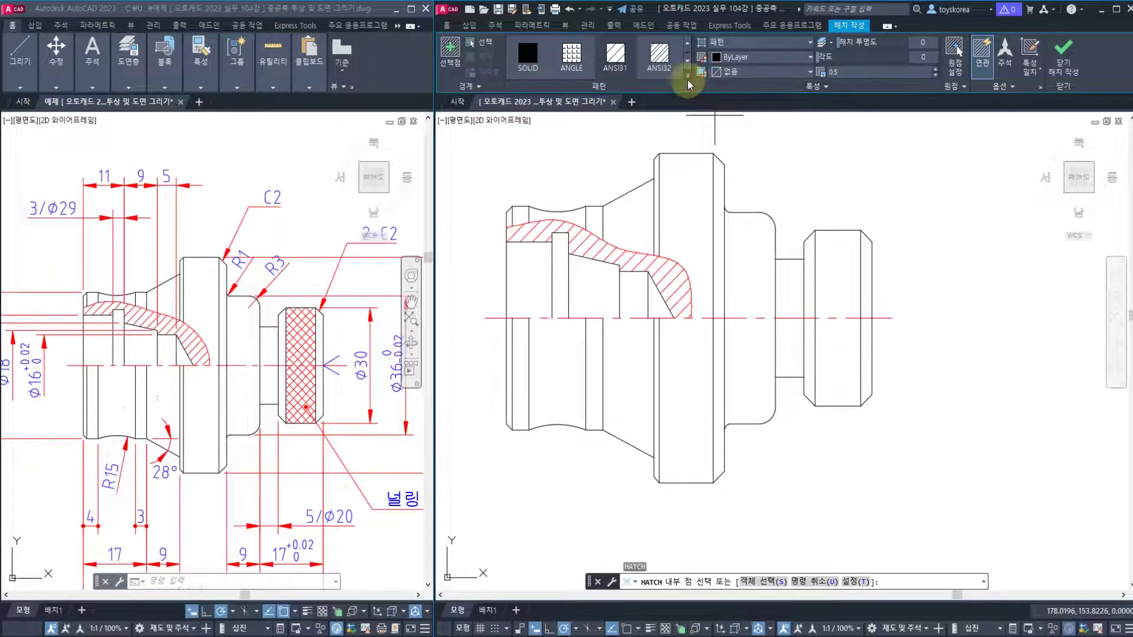
pyautogui.click(688, 76)
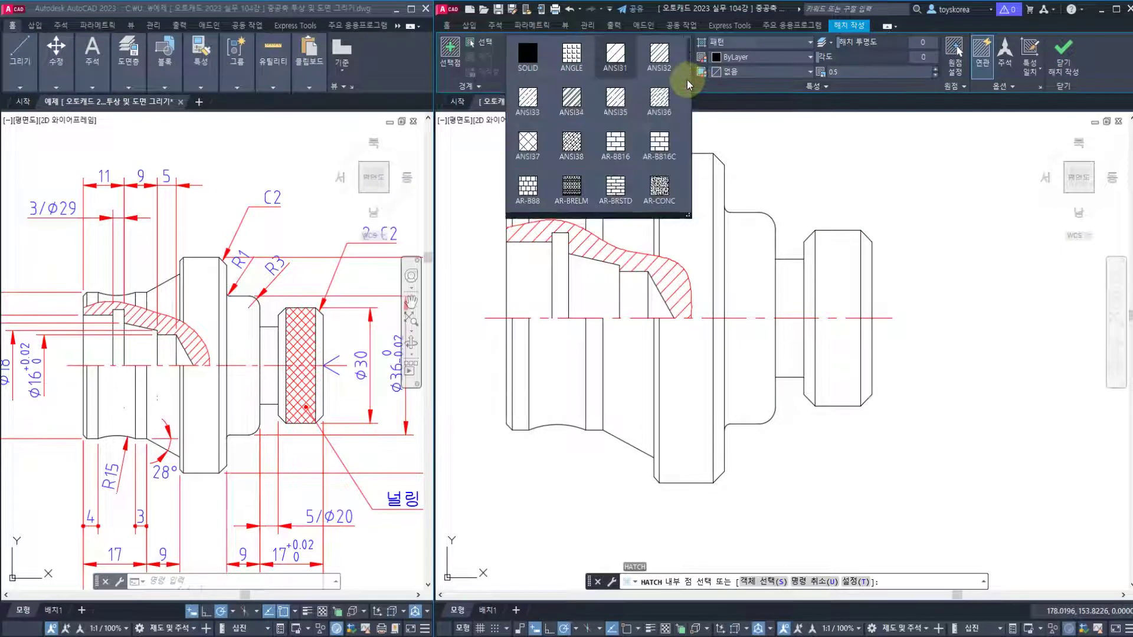
pyautogui.click(535, 140)
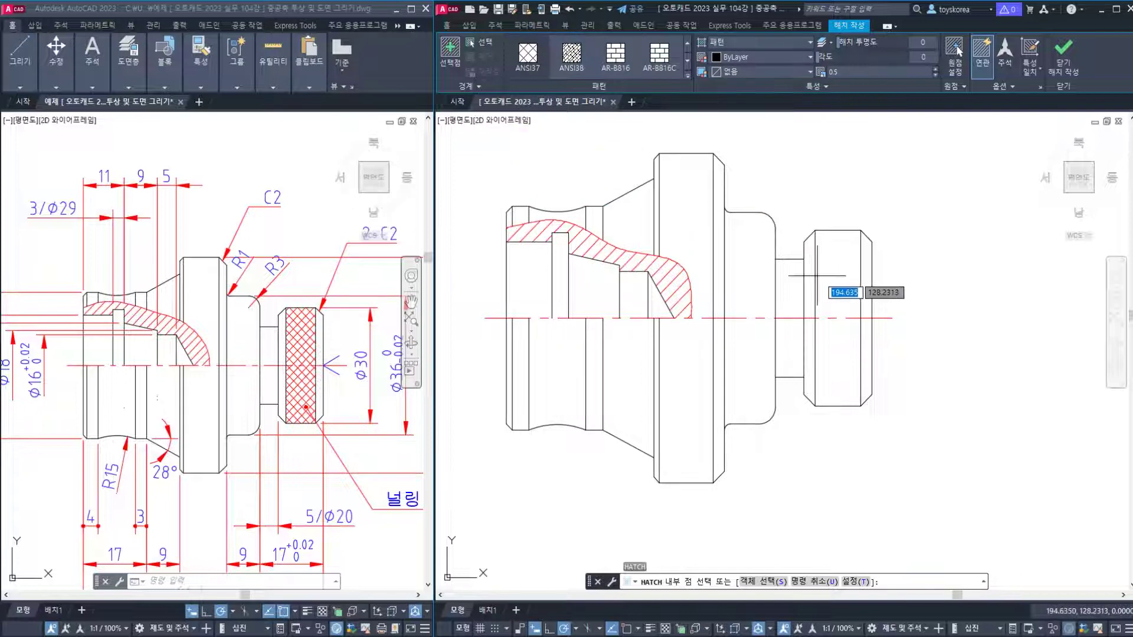
pyautogui.click(840, 355)
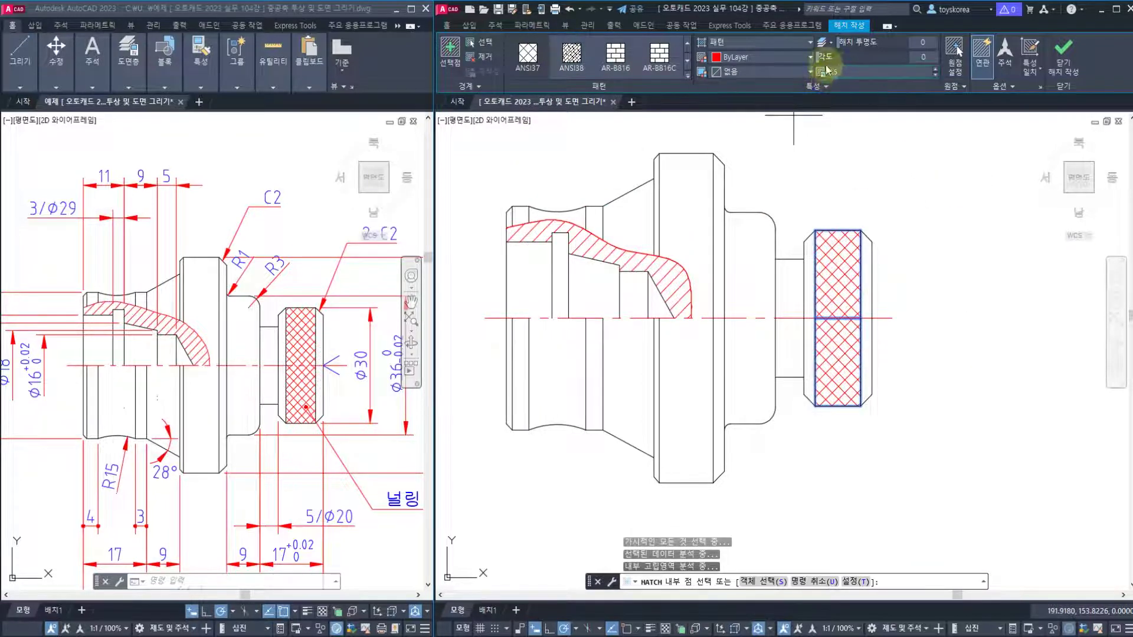
pyautogui.click(1061, 63)
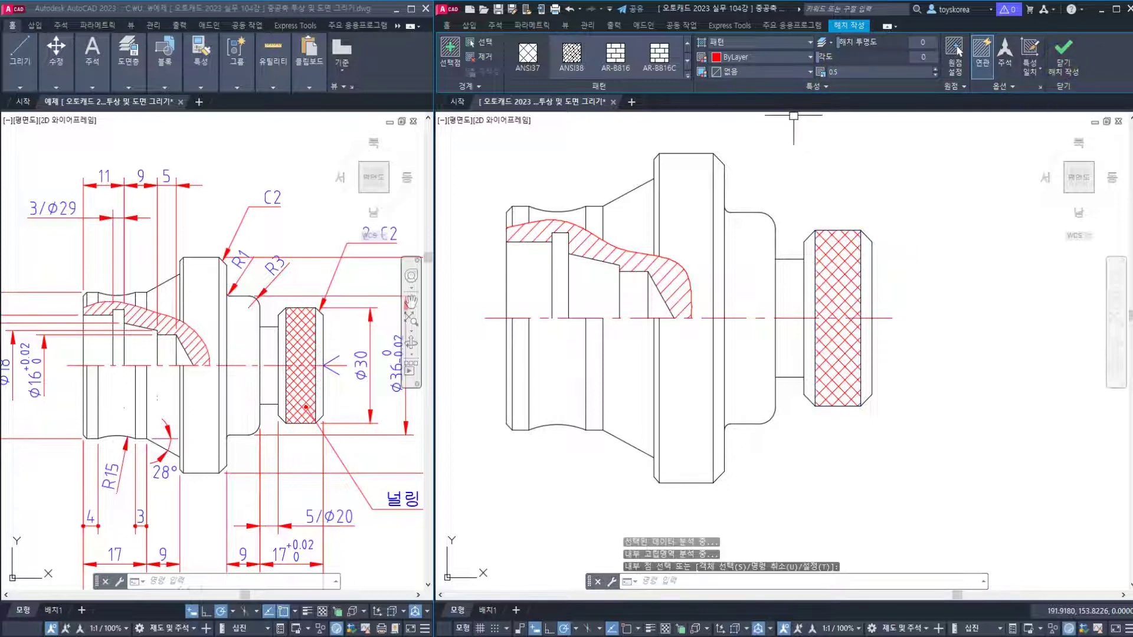
pyautogui.hotkey('ctrl', 's')
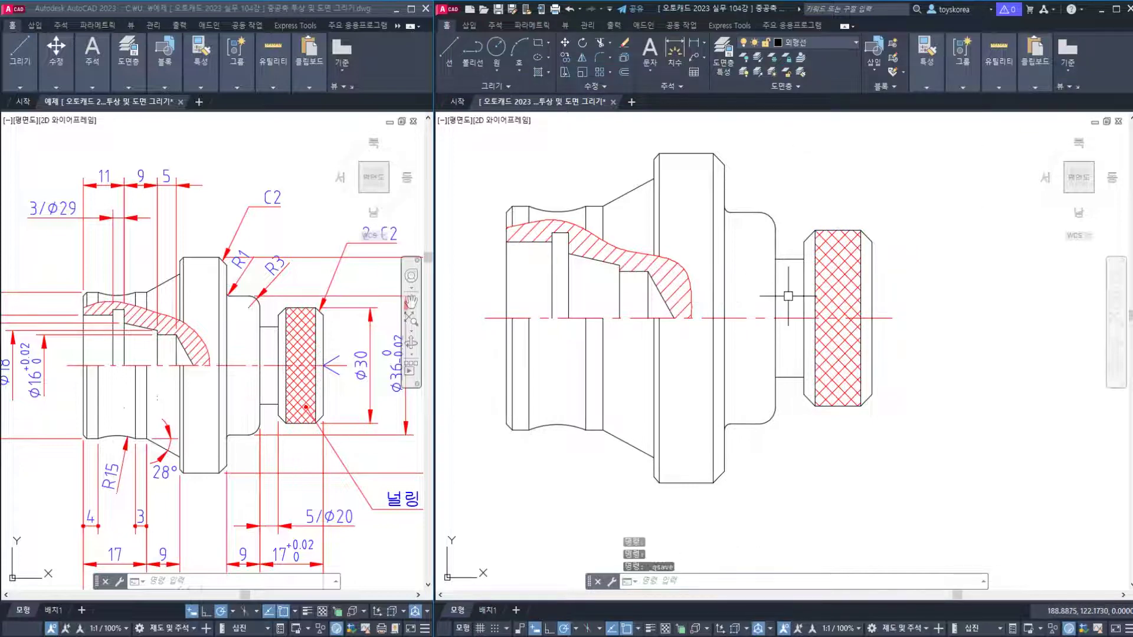
# Examine the V-shaped mark on the knurled collar's right end face in the reference drawing.
pyautogui.moveTo(753, 308); pyautogui.dragTo(774, 308, button='middle')
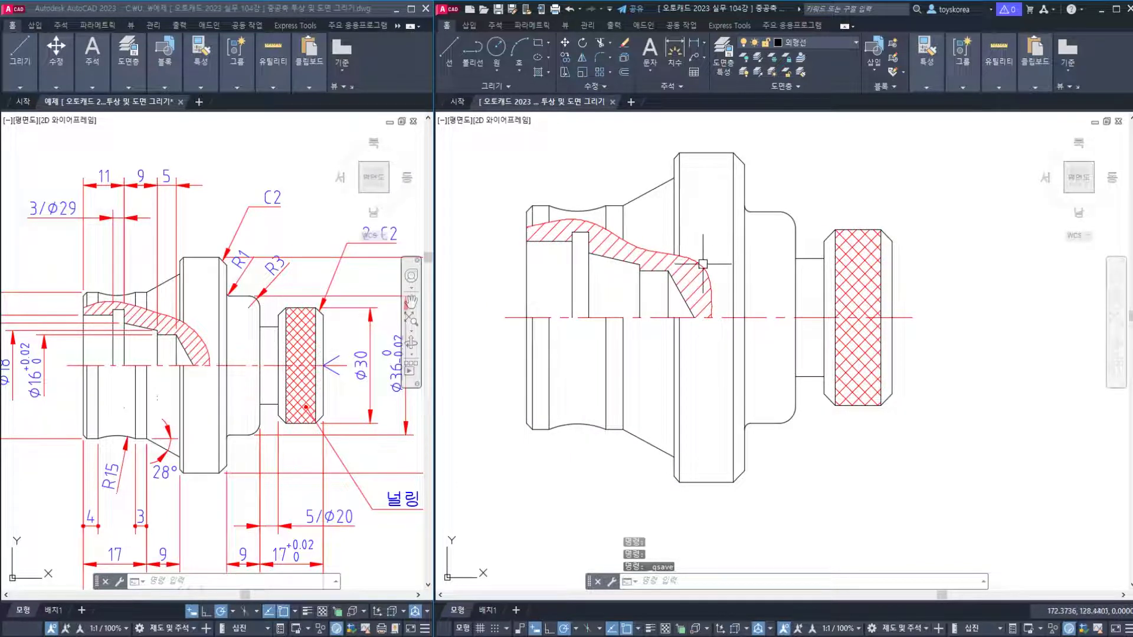
pyautogui.moveTo(809, 293); pyautogui.dragTo(747, 296, button='middle')
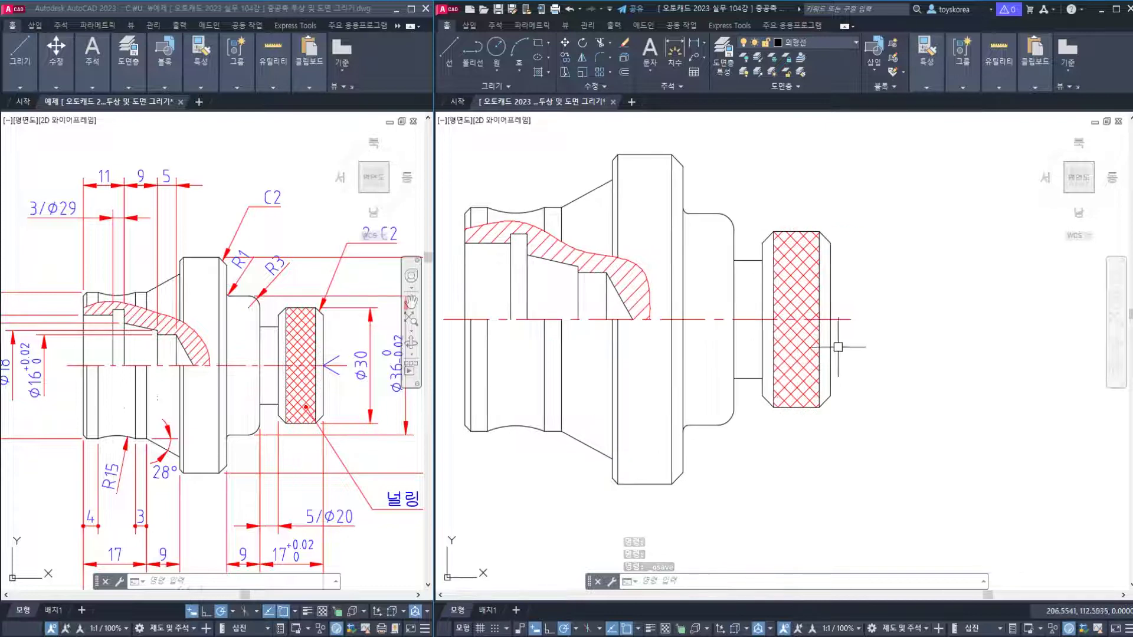
pyautogui.scroll(2, 837, 346)
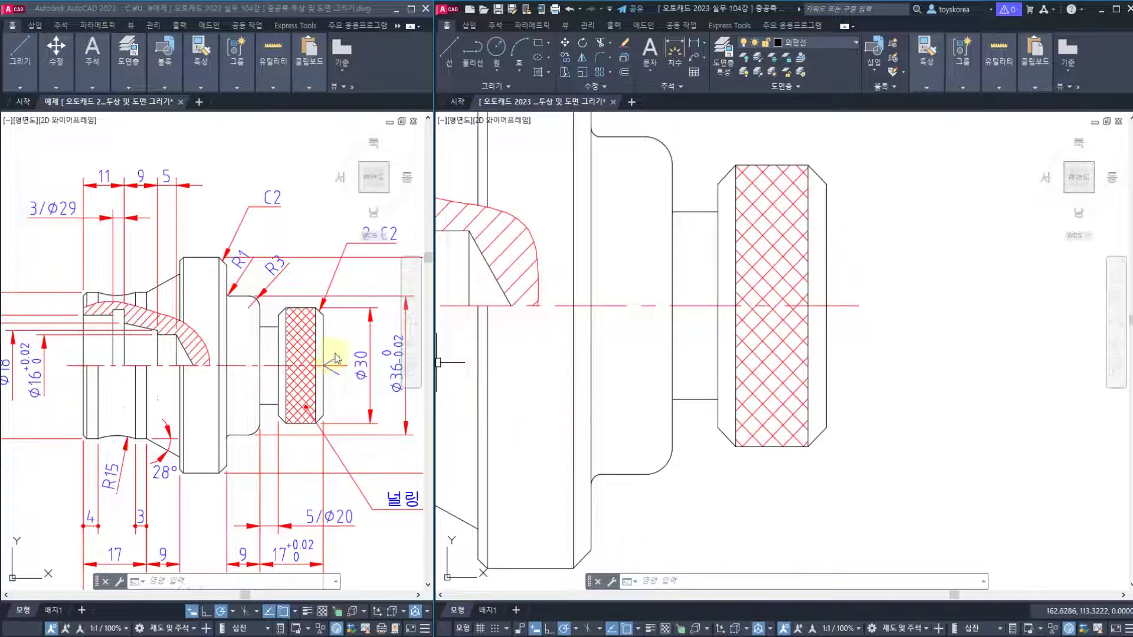
pyautogui.click(328, 385)
pyautogui.scroll(2, 329, 385)
pyautogui.scroll(2, 327, 370)
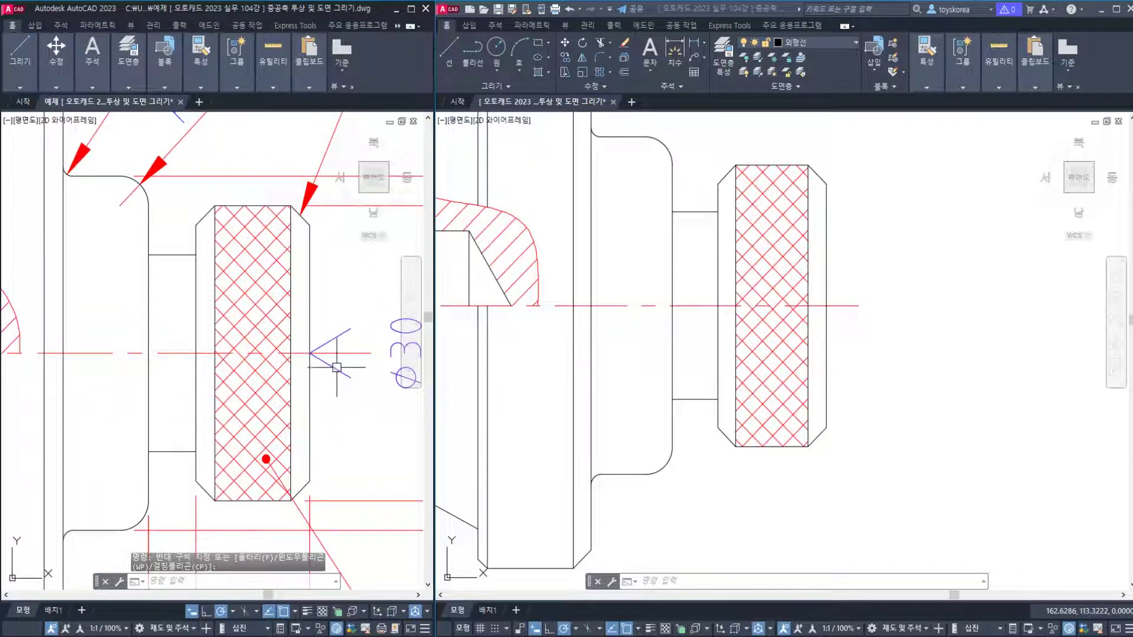
# Examine the two slanted lines of the V mark and where they meet the centreline beside the Ø30 dimension in the reference.
pyautogui.moveTo(336, 372); pyautogui.dragTo(260, 374, button='middle')
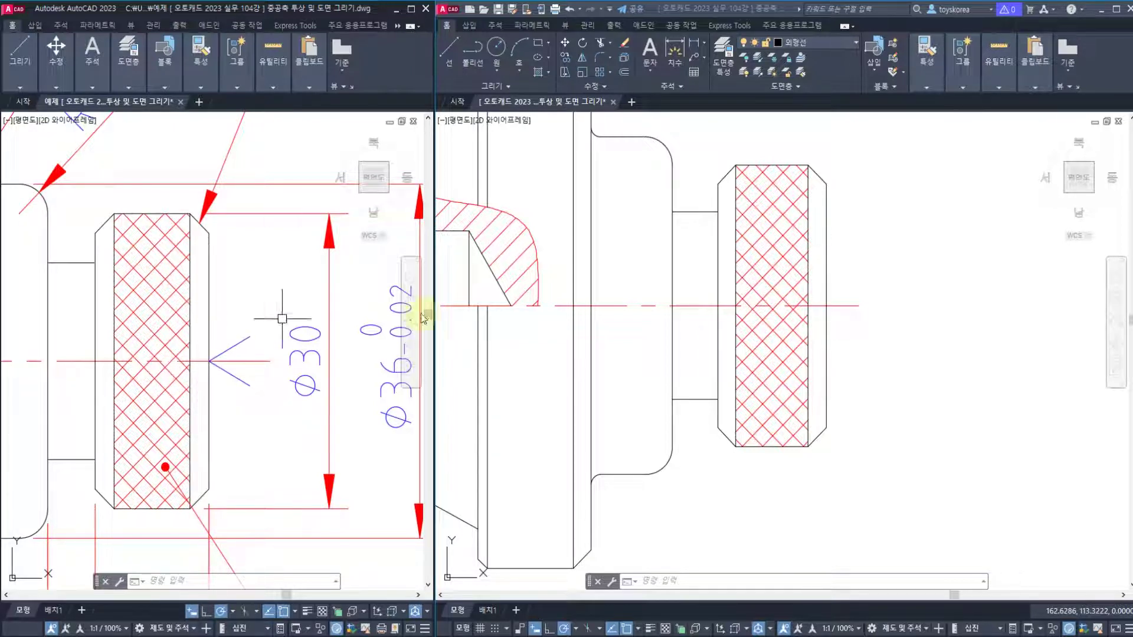
pyautogui.click(217, 361)
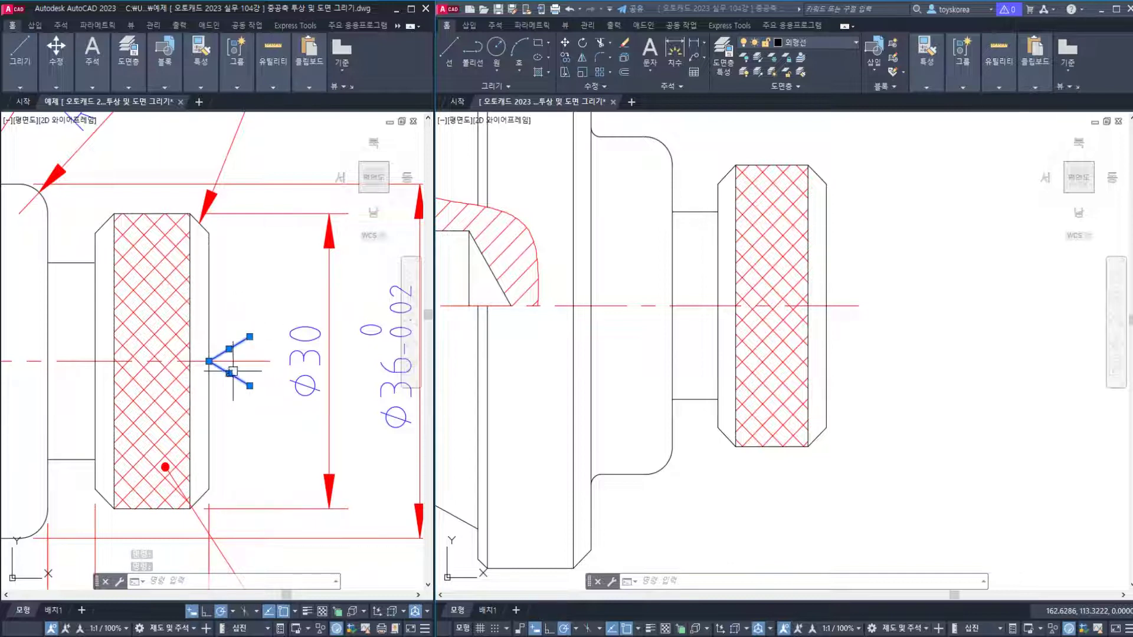
pyautogui.press('Escape')
pyautogui.press('Escape')
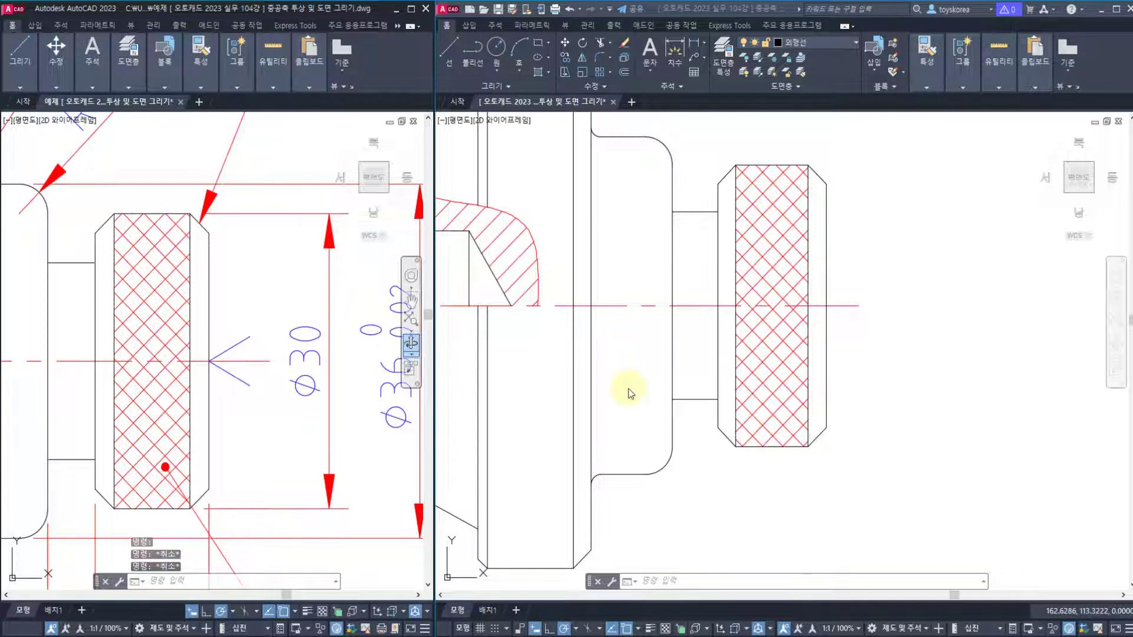
pyautogui.click(328, 383)
pyautogui.press('Escape')
pyautogui.scroll(-2, 276, 379)
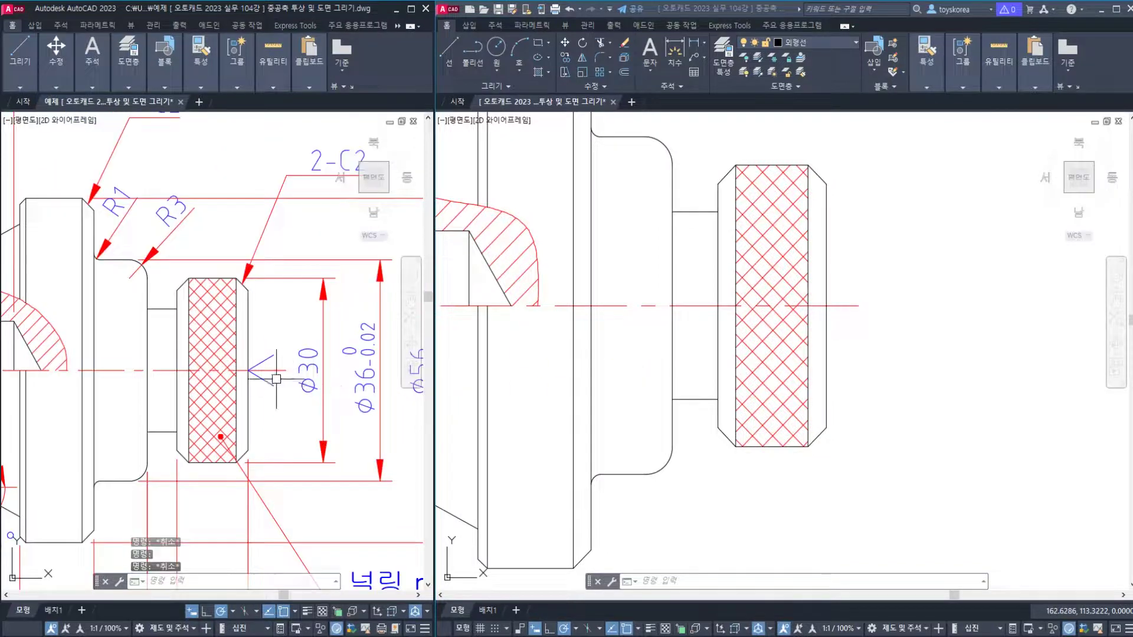
pyautogui.scroll(2, 738, 354)
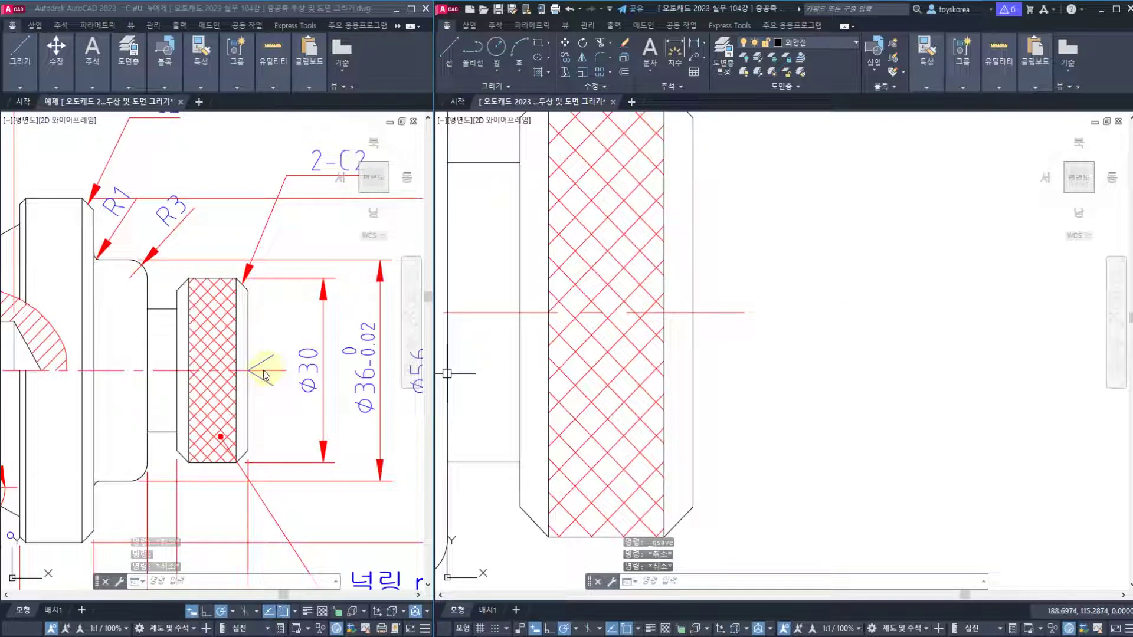
pyautogui.click(273, 387)
pyautogui.click(805, 354)
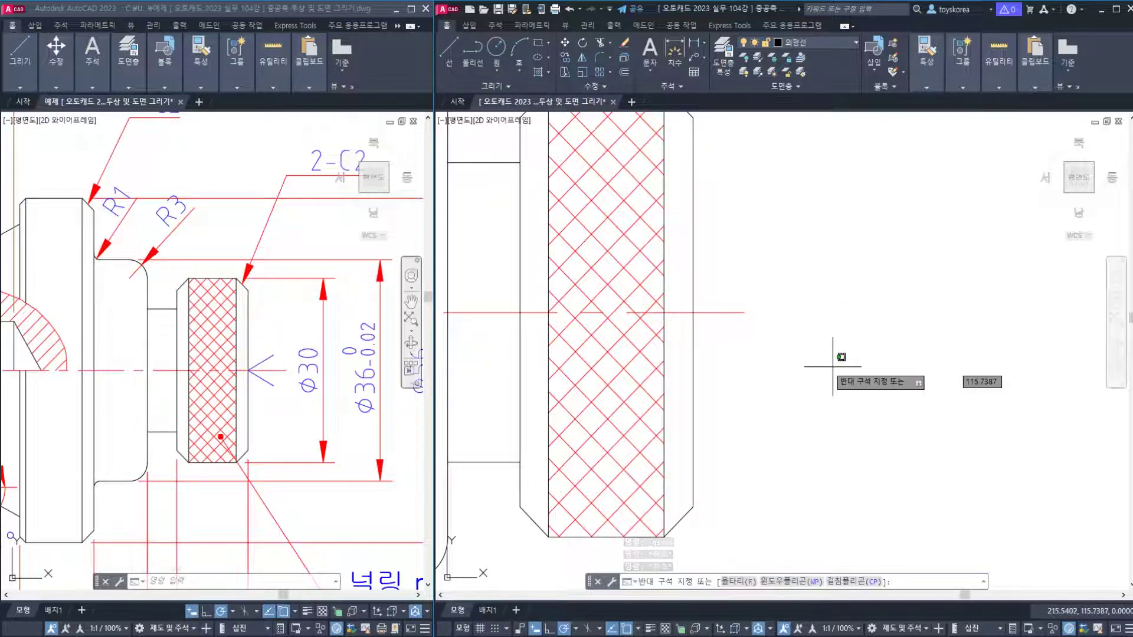
pyautogui.press('Escape')
pyautogui.press('Escape')
# Draw a construction line at 30 degrees through the intersection of the centreline and the knurled collar's right end face.
pyautogui.moveTo(804, 354); pyautogui.dragTo(790, 353, button='middle')
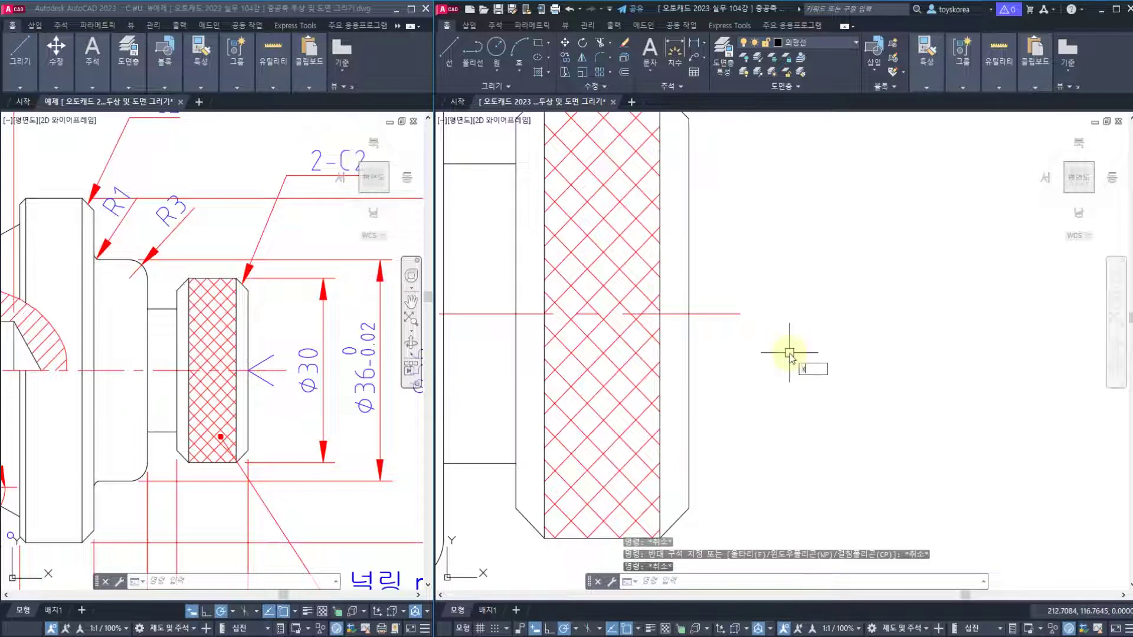
pyautogui.write('L')
pyautogui.press('Return')
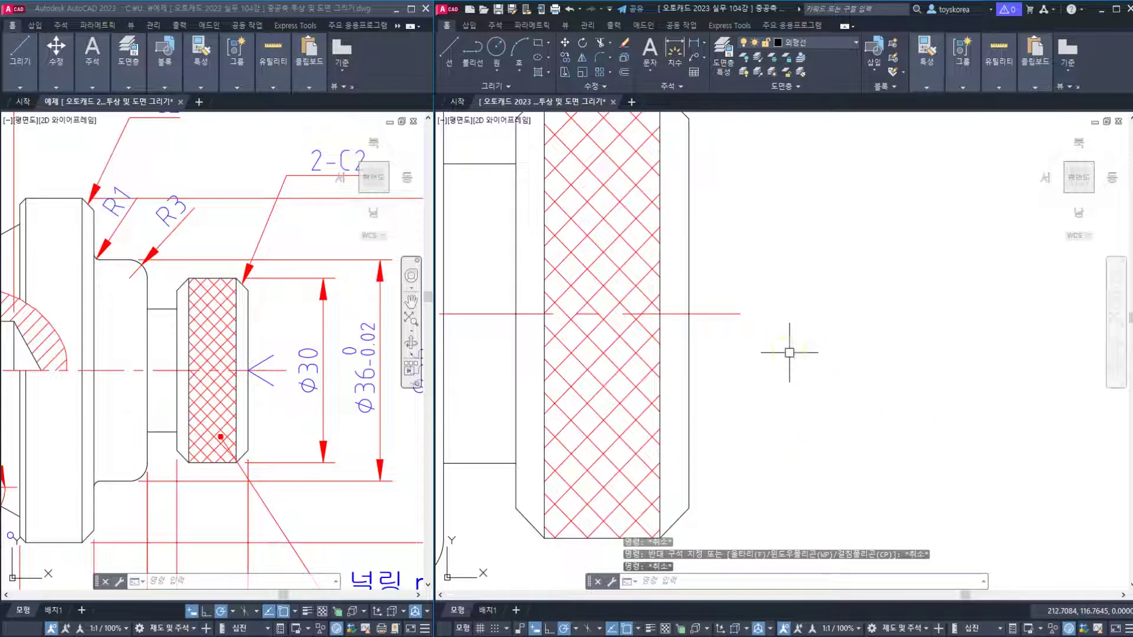
pyautogui.write('a')
pyautogui.press('Return')
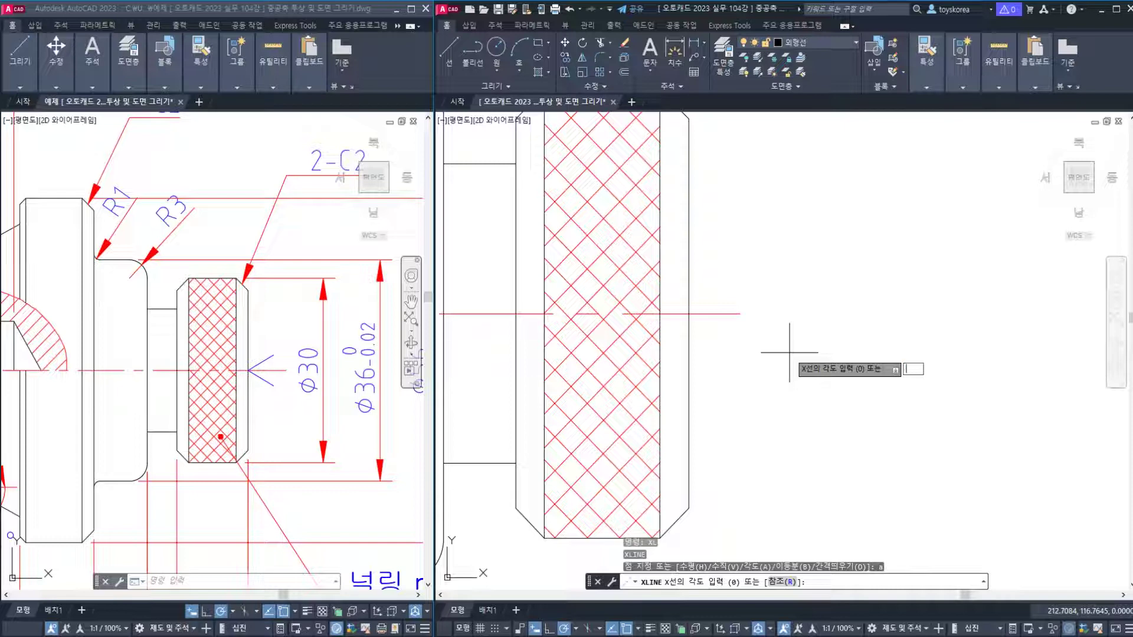
pyautogui.write('30')
pyautogui.press('Return')
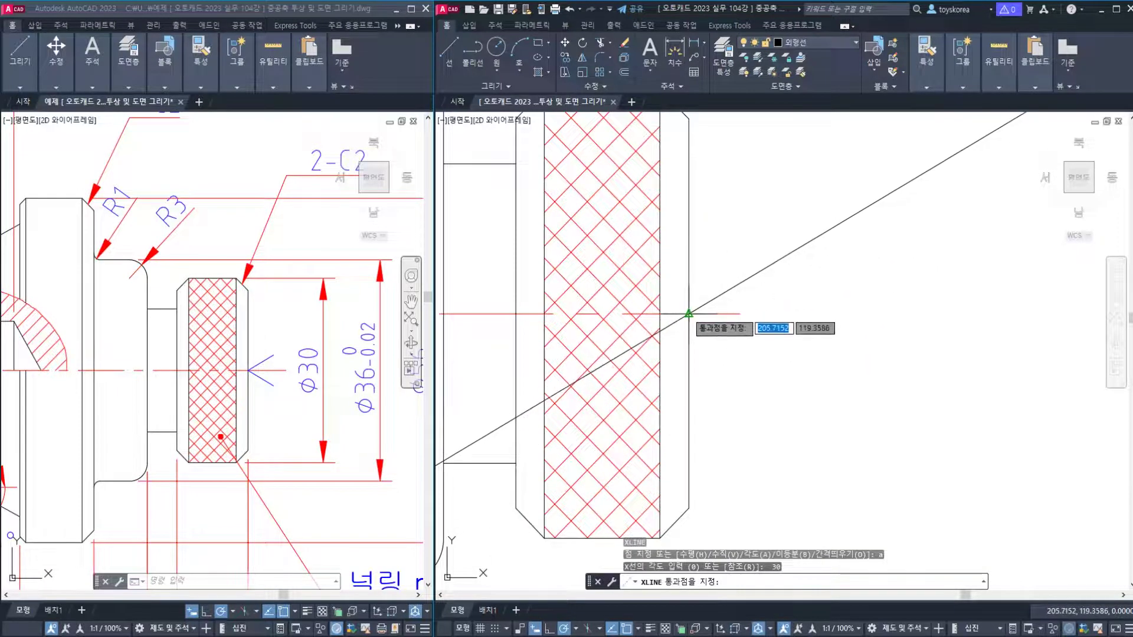
pyautogui.click(688, 313)
pyautogui.press('Escape')
pyautogui.click(728, 289)
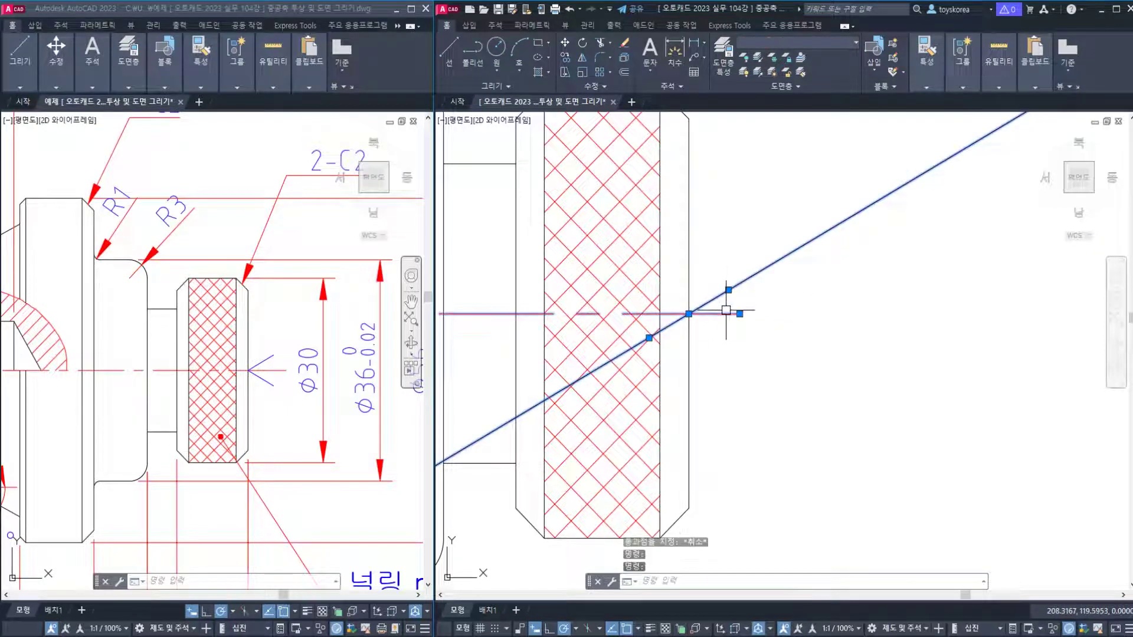
pyautogui.press('Escape')
pyautogui.click(733, 287)
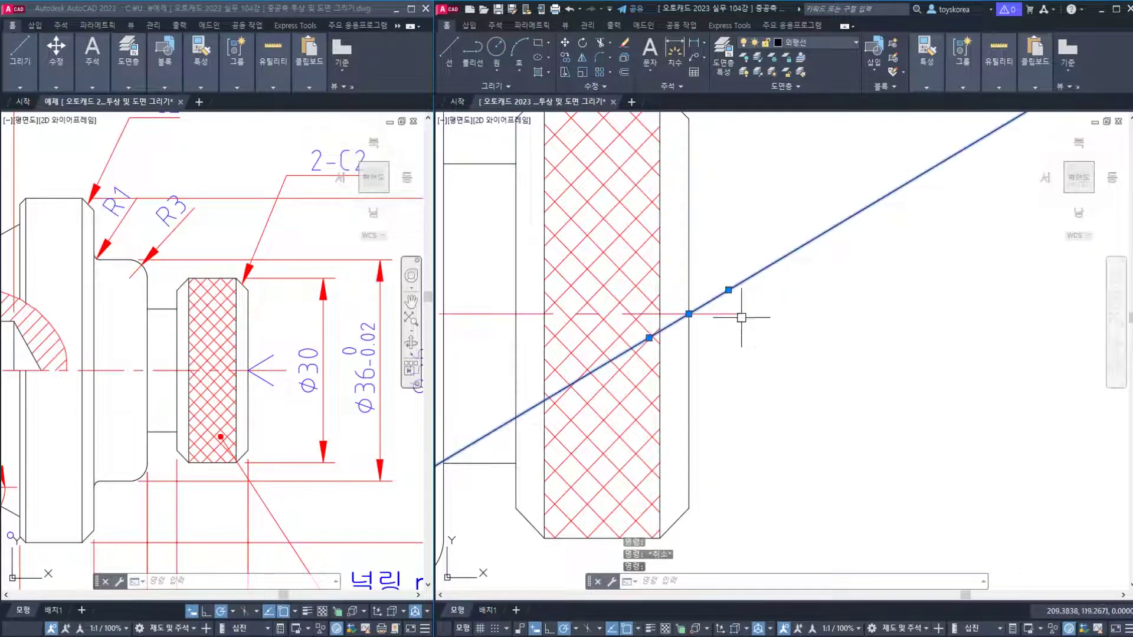
pyautogui.press('Escape')
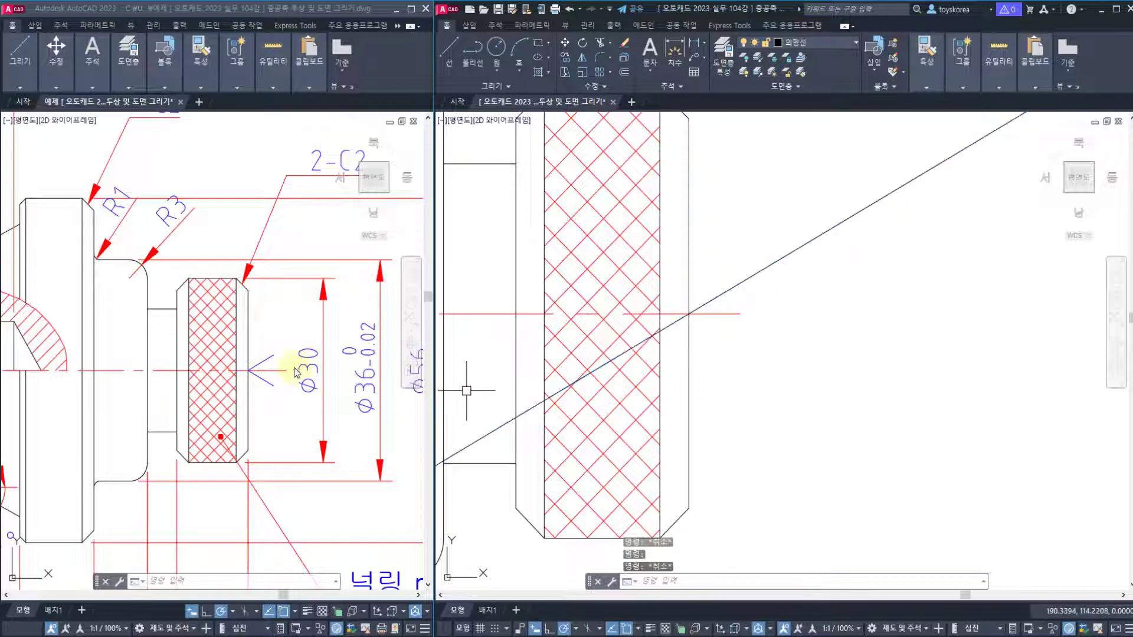
# Offset the shaft centreline upward by 2.5 to limit the V mark's height, and regenerate the drawing.
pyautogui.click(278, 364)
pyautogui.press('Escape')
pyautogui.press('Escape')
pyautogui.press('Escape')
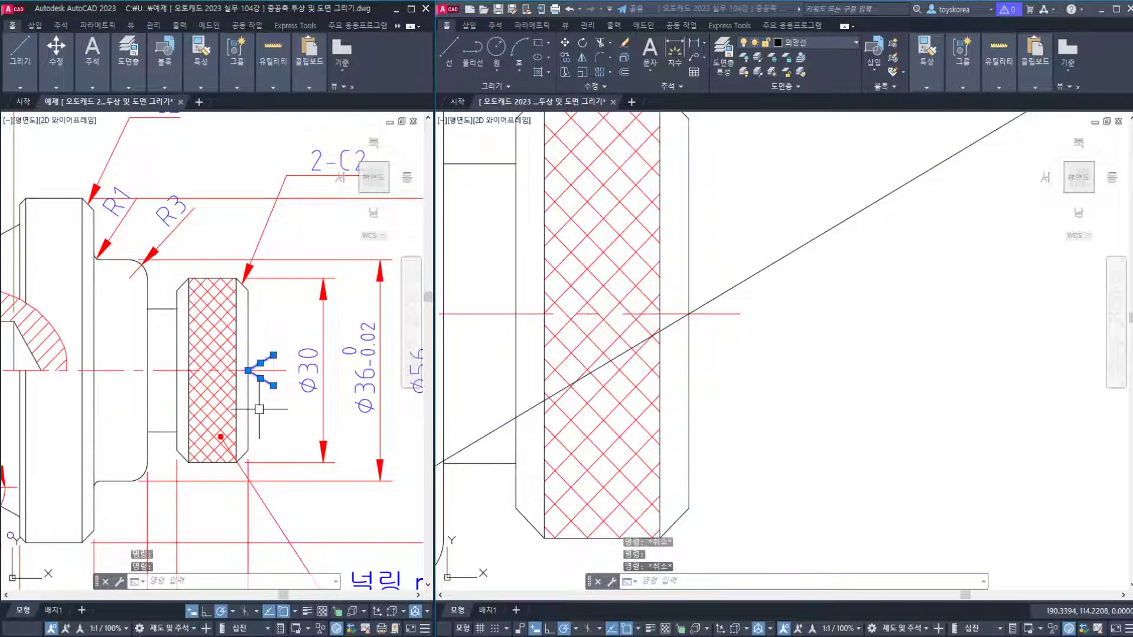
pyautogui.click(723, 314)
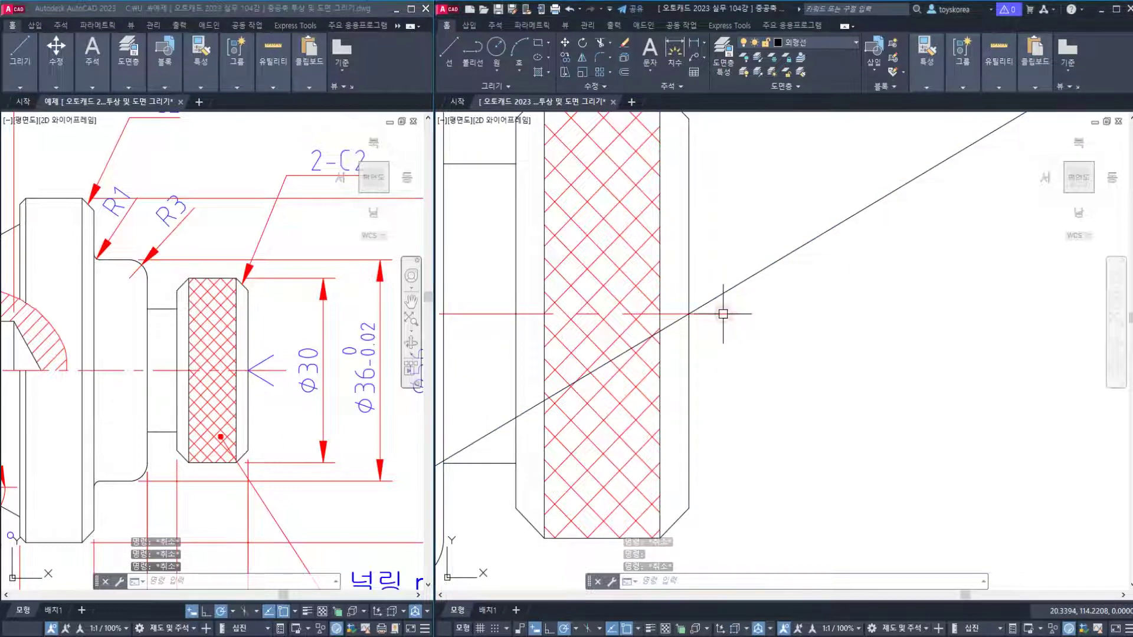
pyautogui.write('o')
pyautogui.press('Return')
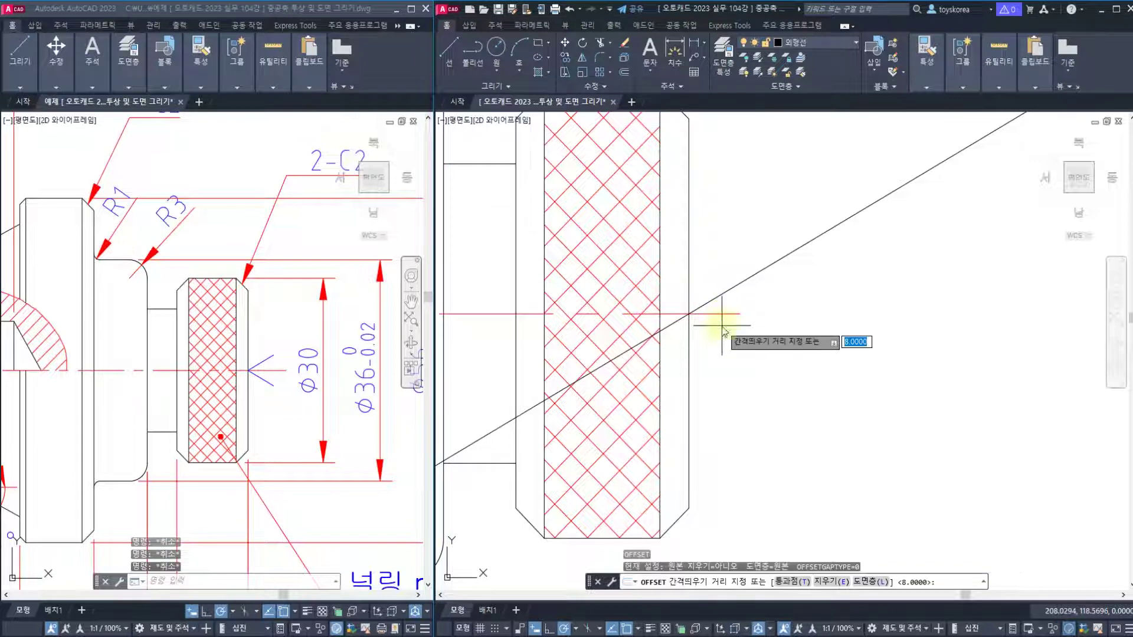
pyautogui.write('2.5')
pyautogui.press('Return')
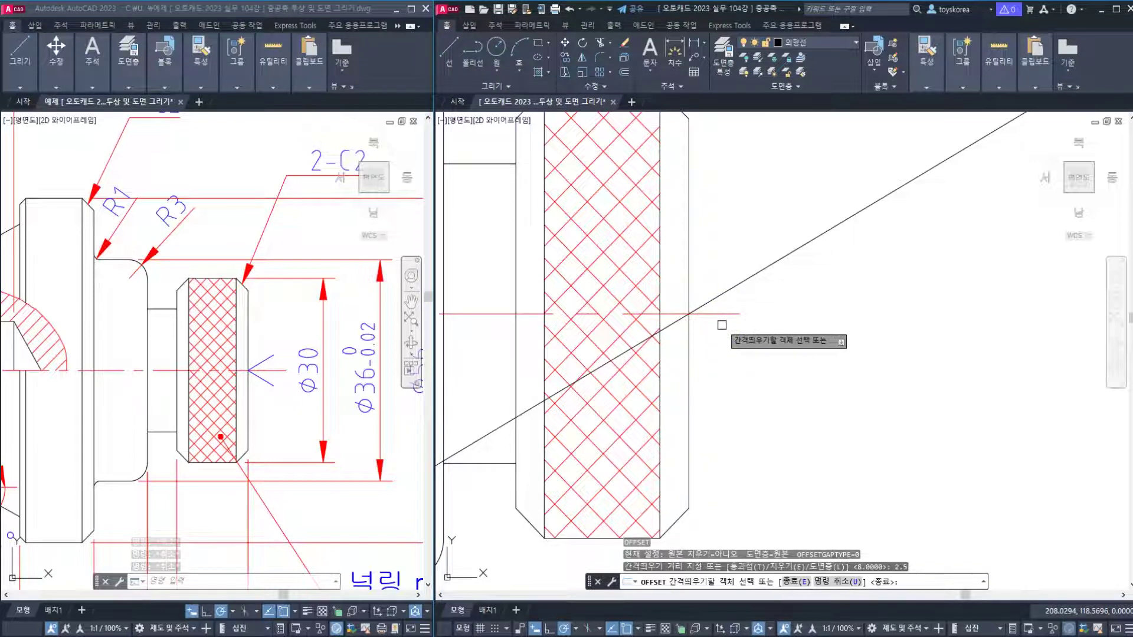
pyautogui.click(719, 313)
pyautogui.click(733, 257)
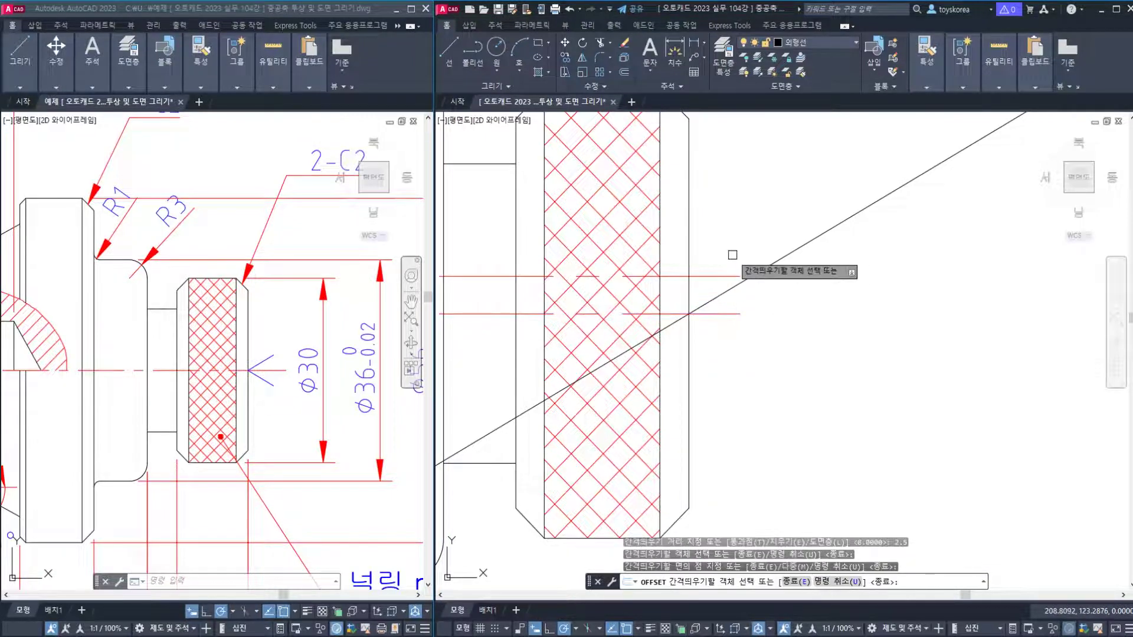
pyautogui.press('Escape')
pyautogui.click(721, 274)
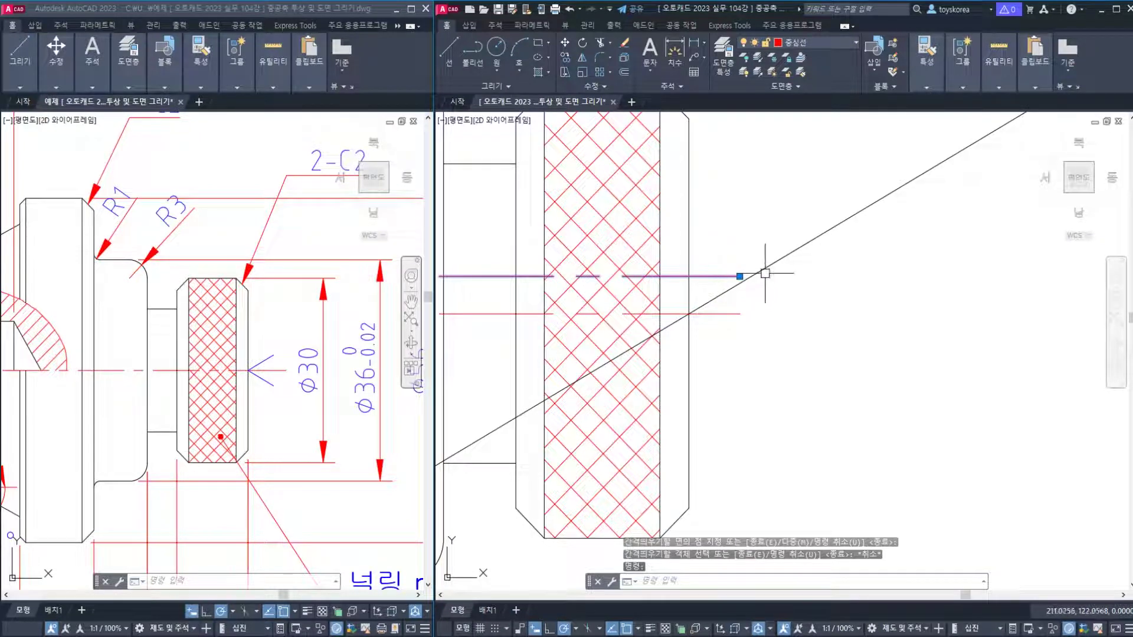
pyautogui.press('Escape')
pyautogui.press('Escape')
pyautogui.write('re')
pyautogui.press('Return')
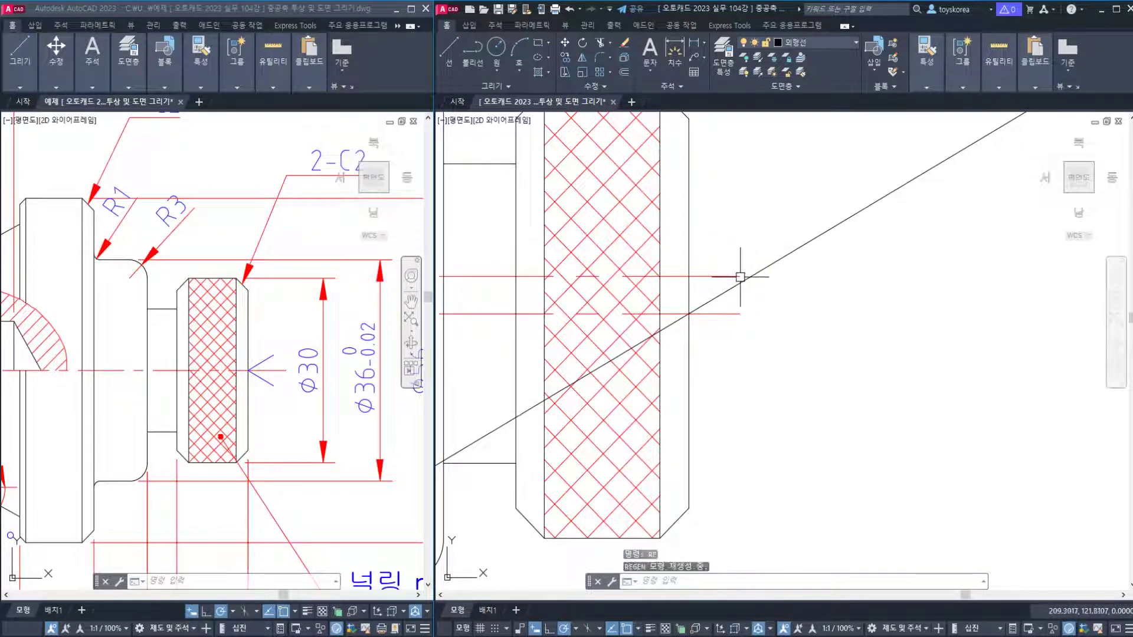
# Trim the 30-degree construction line beyond the offset centreline, and delete the offset line.
pyautogui.click(729, 275)
pyautogui.press('Escape')
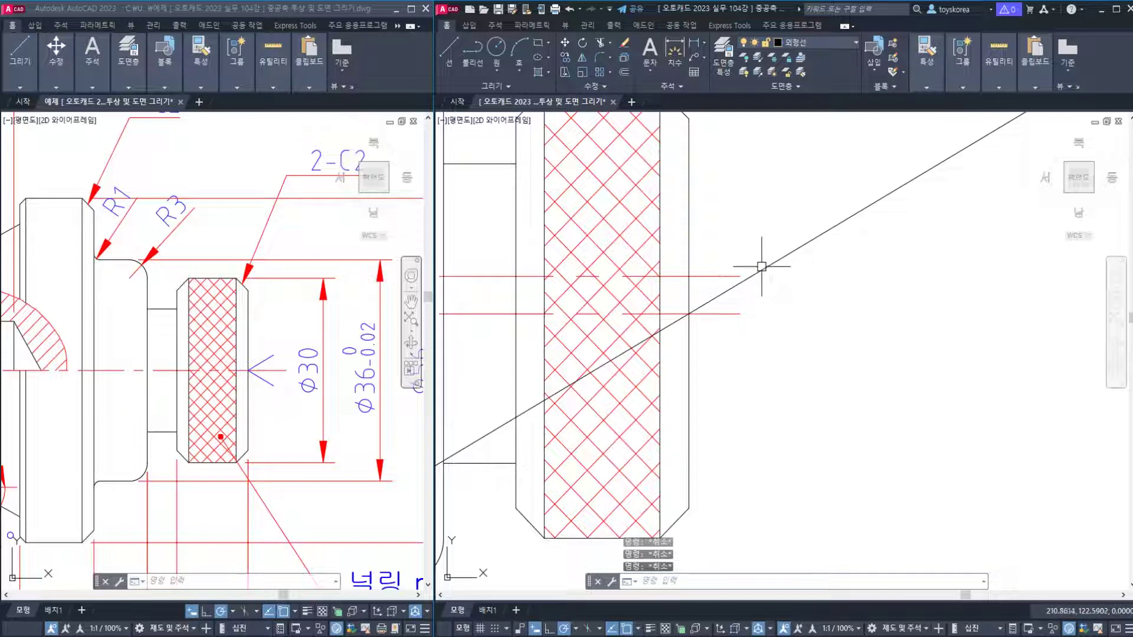
pyautogui.write('tr')
pyautogui.press('Return')
pyautogui.press('Return')
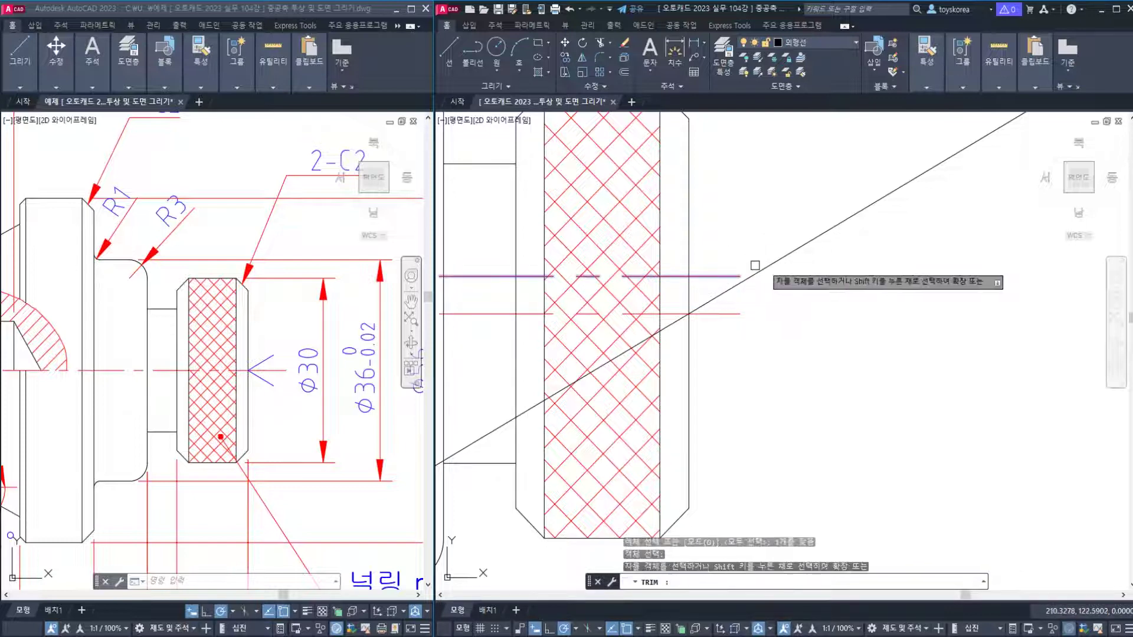
pyautogui.press('Escape')
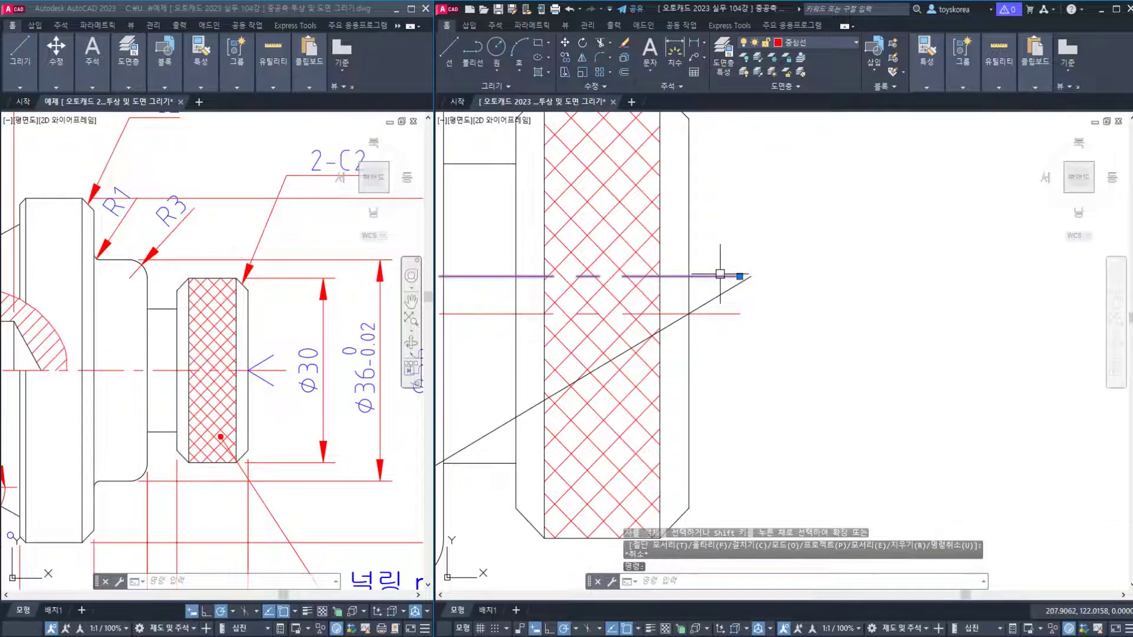
pyautogui.click(727, 276)
pyautogui.press('Delete')
pyautogui.press('Escape')
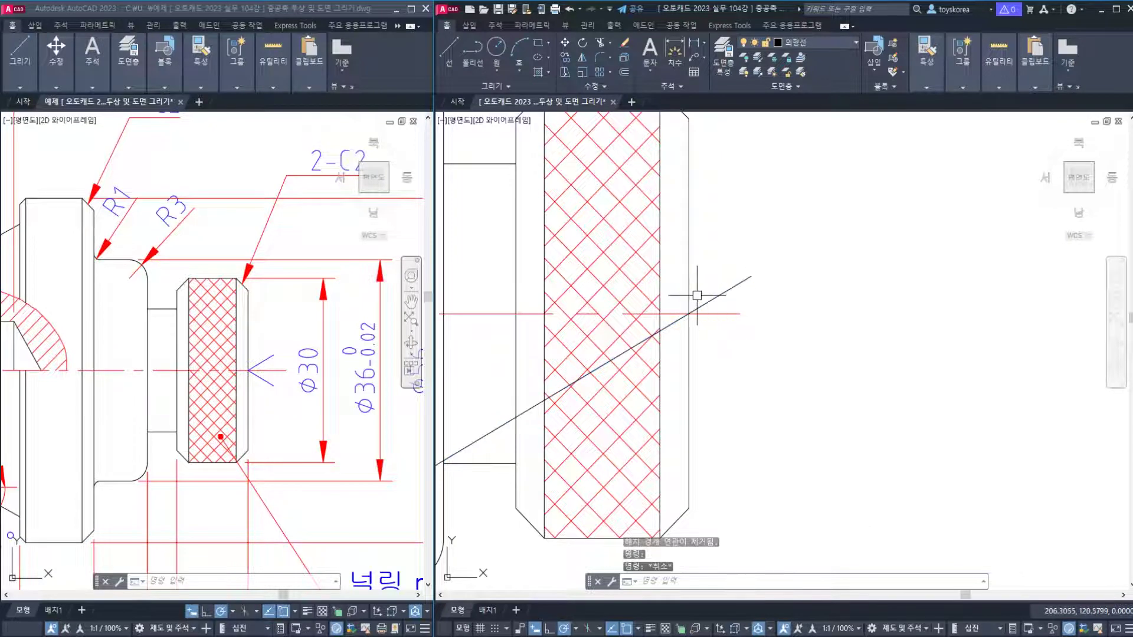
# Trim away the part of the slanted line that runs into the collar from its right end face.
pyautogui.write('tr')
pyautogui.press('Return')
pyautogui.press('Return')
pyautogui.click(671, 324)
pyautogui.press('Escape')
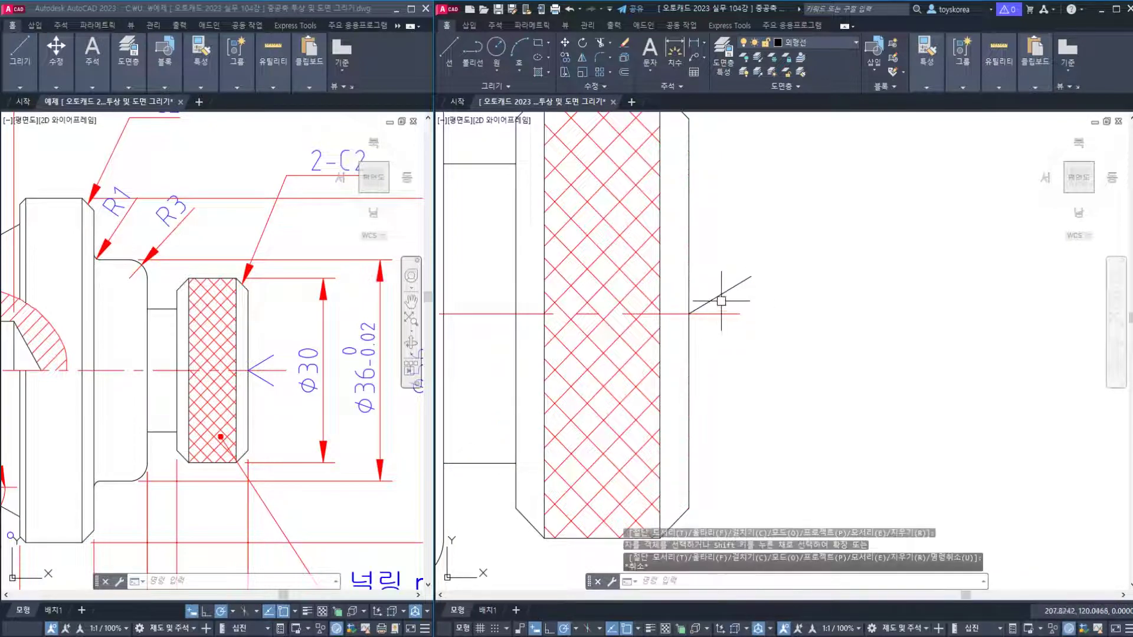
# Change the short slanted line at the right end face to the blue 윤곽선 layer.
pyautogui.click(722, 292)
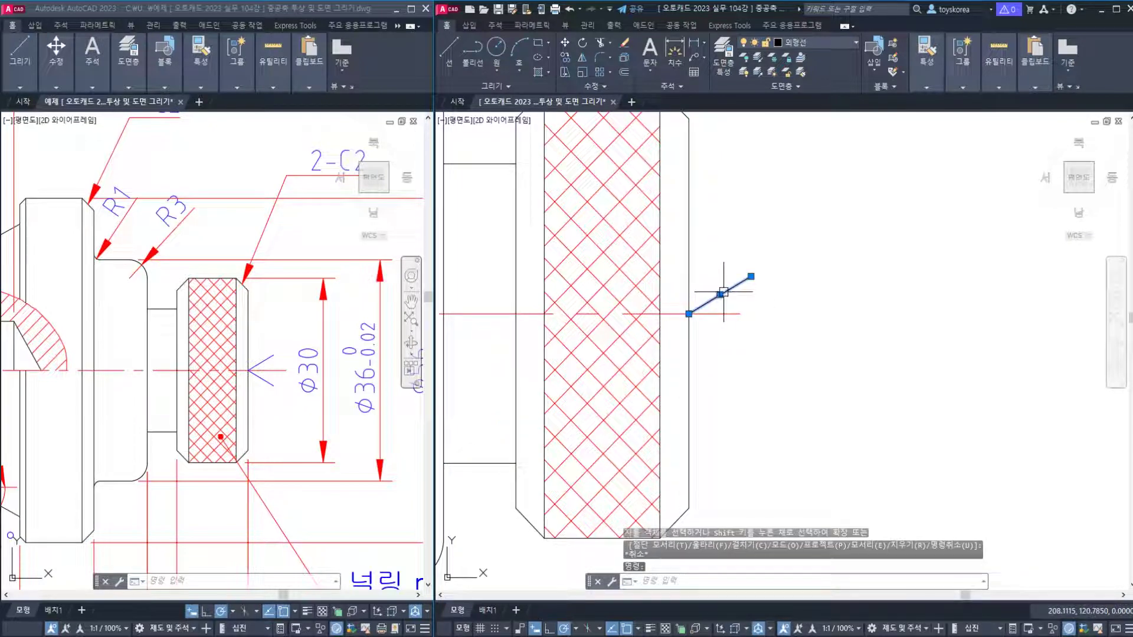
pyautogui.click(835, 43)
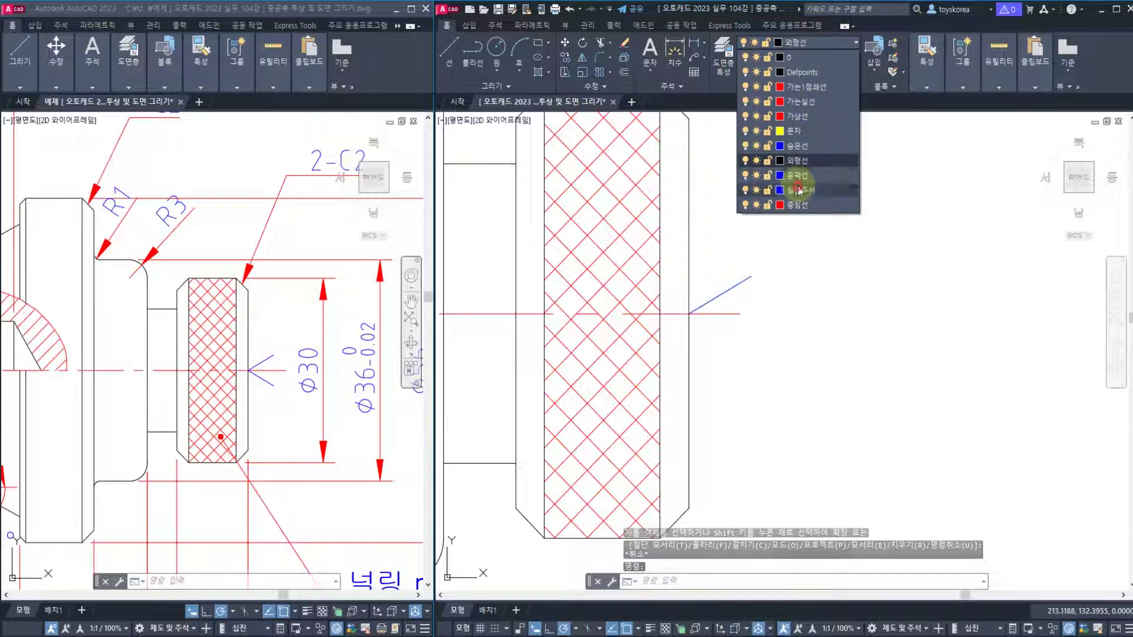
pyautogui.click(798, 177)
pyautogui.press('Escape')
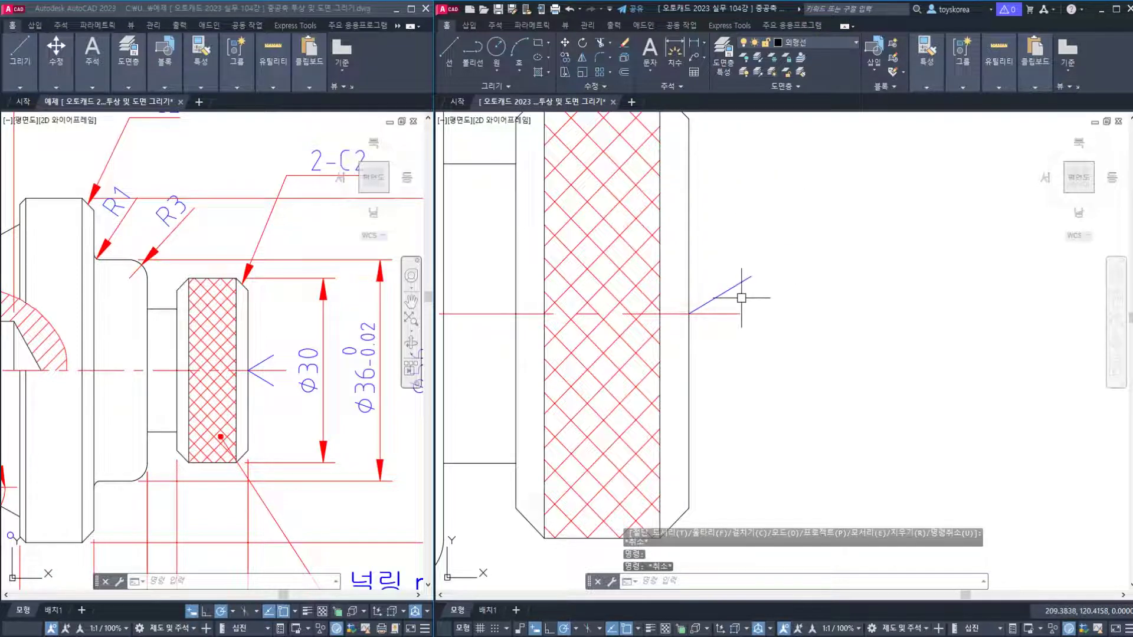
# Mirror the short slanted line about the shaft centreline to complete the V mark, keeping the original.
pyautogui.write('mi')
pyautogui.press('Return')
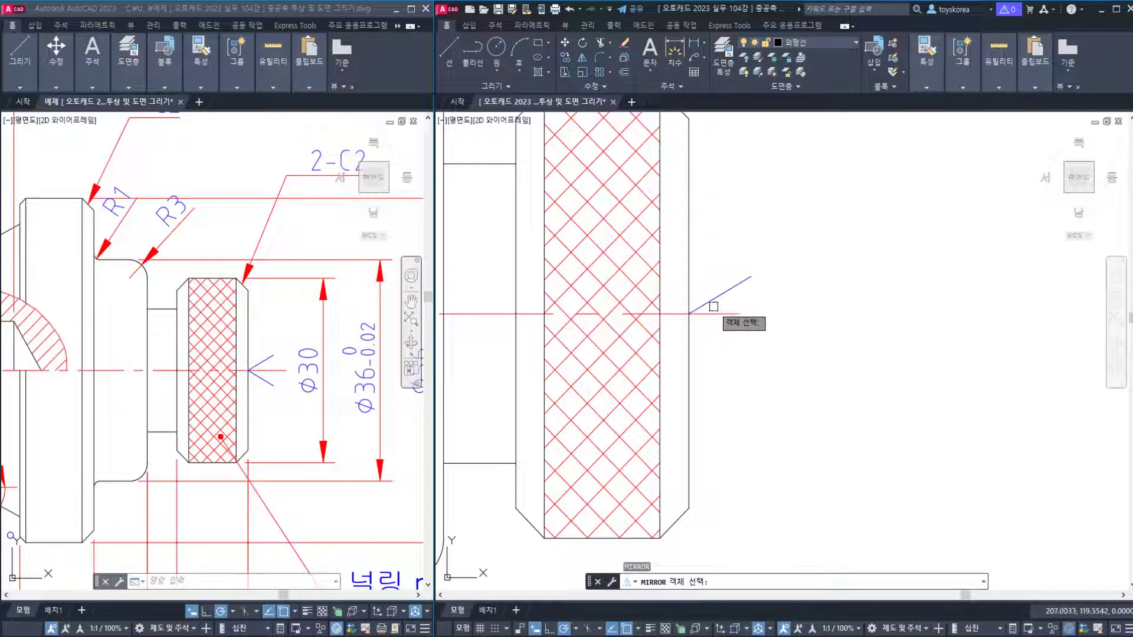
pyautogui.click(711, 300)
pyautogui.press('Return')
pyautogui.click(689, 313)
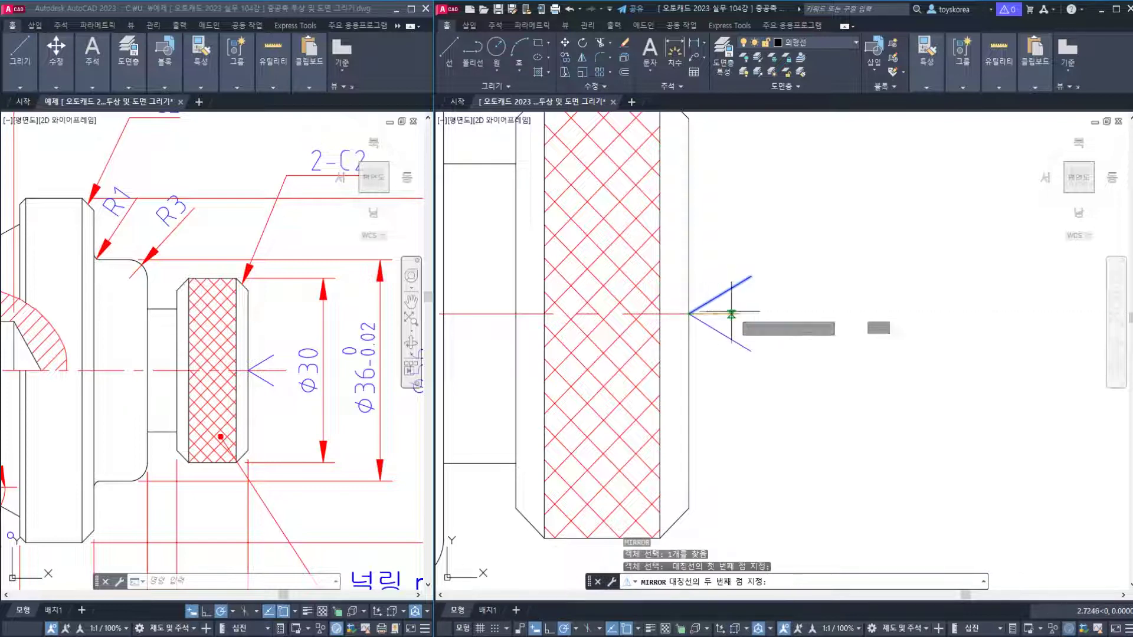
pyautogui.click(732, 313)
pyautogui.press('Return')
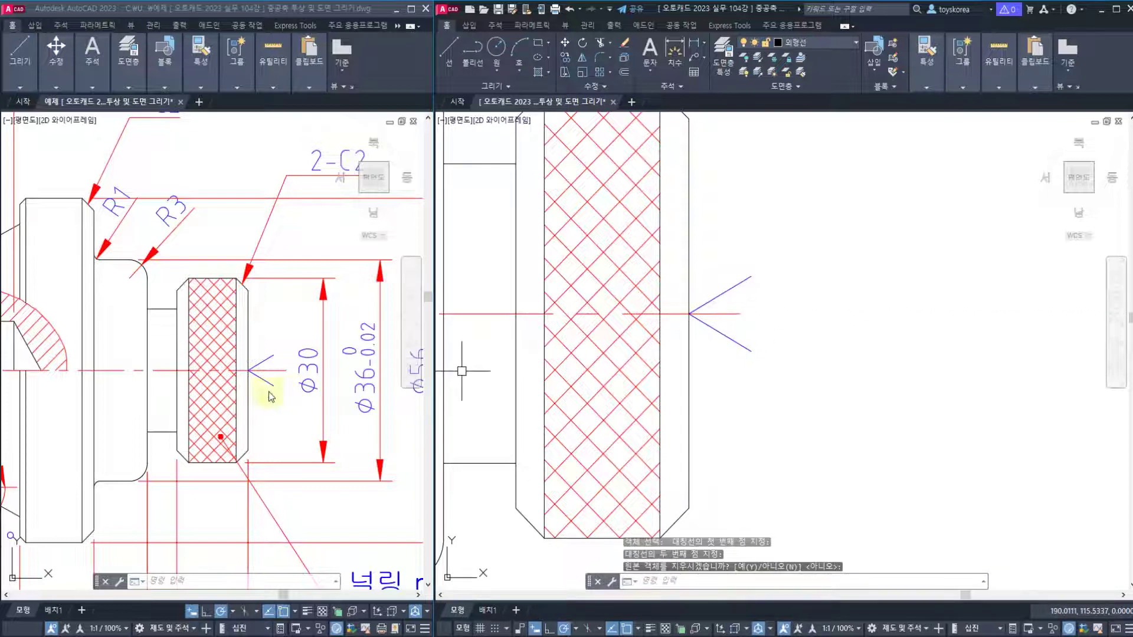
# Stretch the right end of the shaft centreline outward past the open end of the V mark.
pyautogui.click(747, 324)
pyautogui.press('Escape')
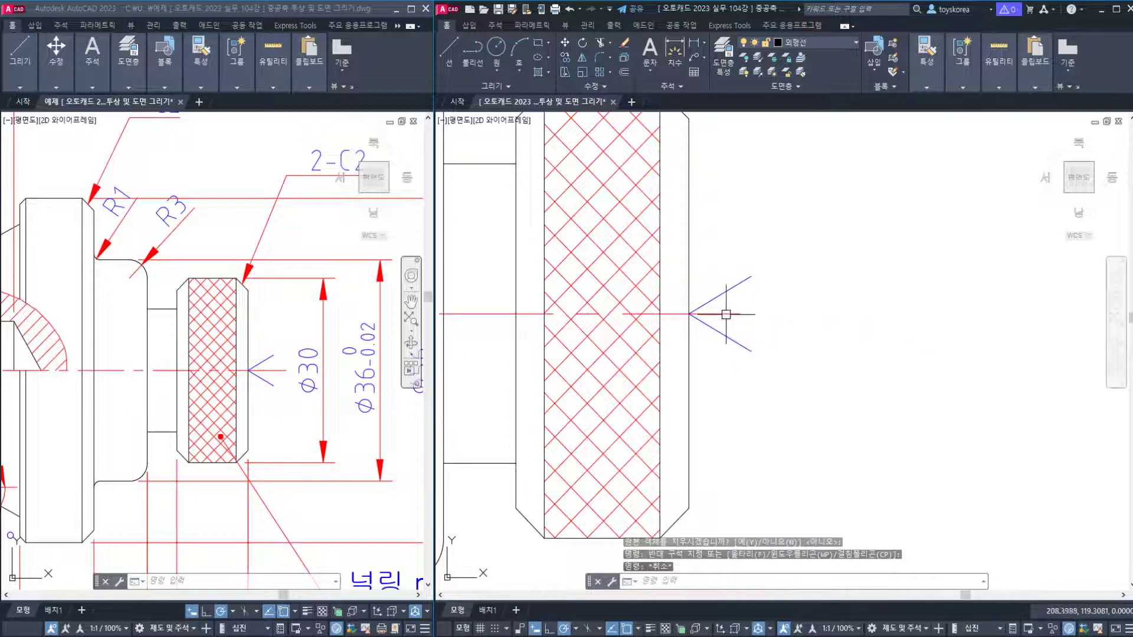
pyautogui.click(736, 313)
pyautogui.click(739, 314)
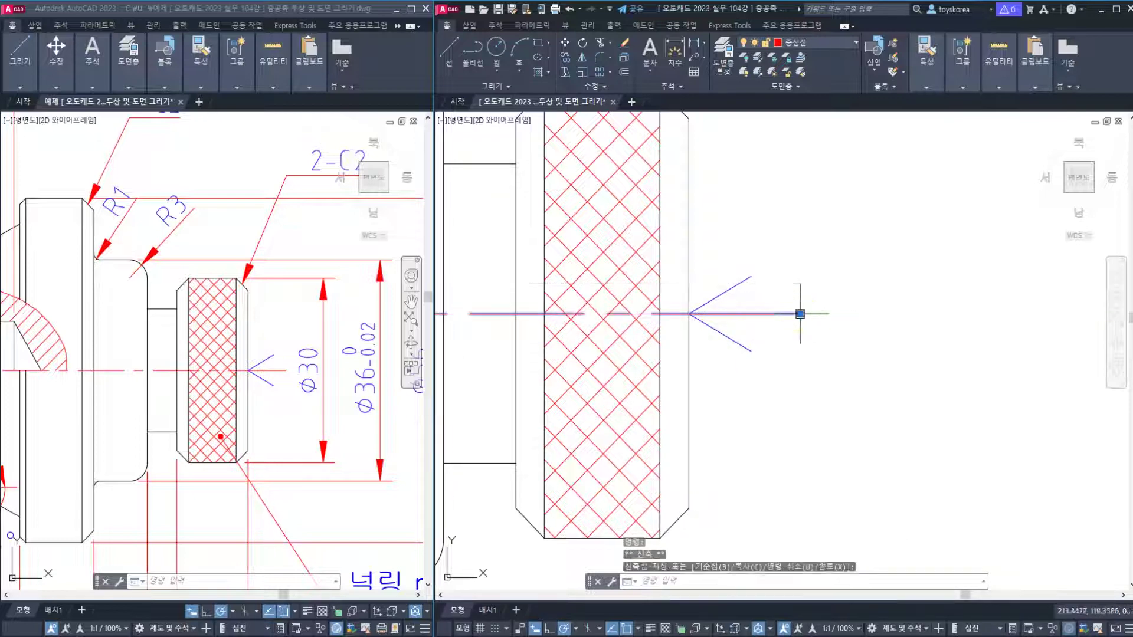
pyautogui.click(799, 314)
pyautogui.press('Escape')
# Add a vertical linear dimension between the two open ends of the V mark at the shaft's right end face.
pyautogui.write('dli')
pyautogui.press('Return')
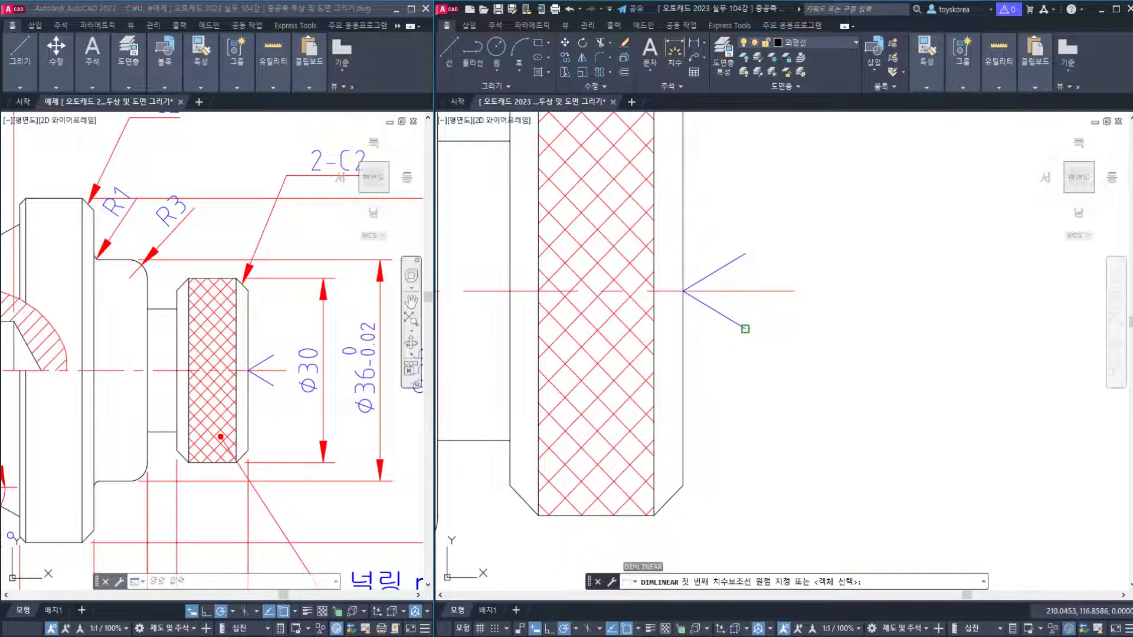
pyautogui.click(744, 327)
pyautogui.click(744, 253)
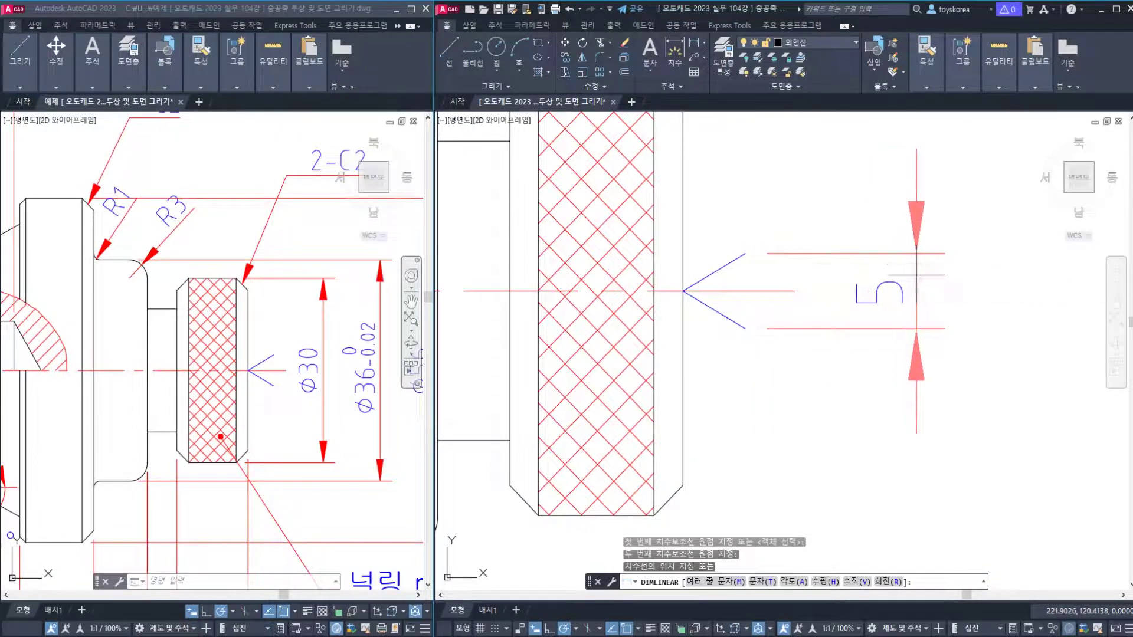
pyautogui.click(916, 290)
# Add an angular dimension between the V mark's two slanted lines, placed outside the linear dimension.
pyautogui.write('dan')
pyautogui.press('Return')
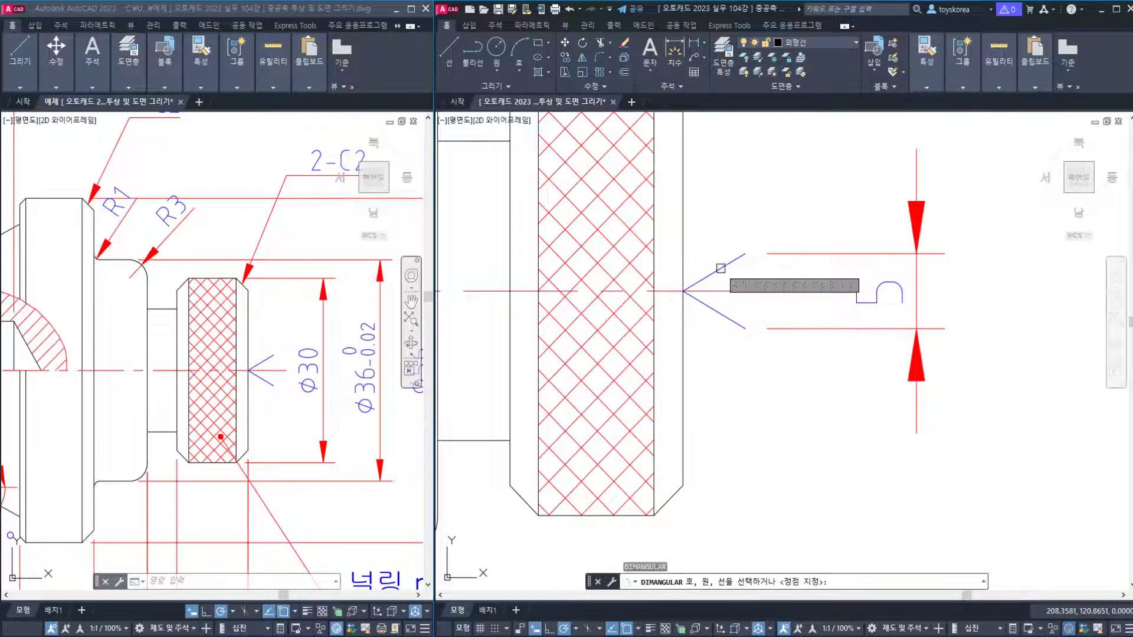
pyautogui.click(711, 275)
pyautogui.click(720, 314)
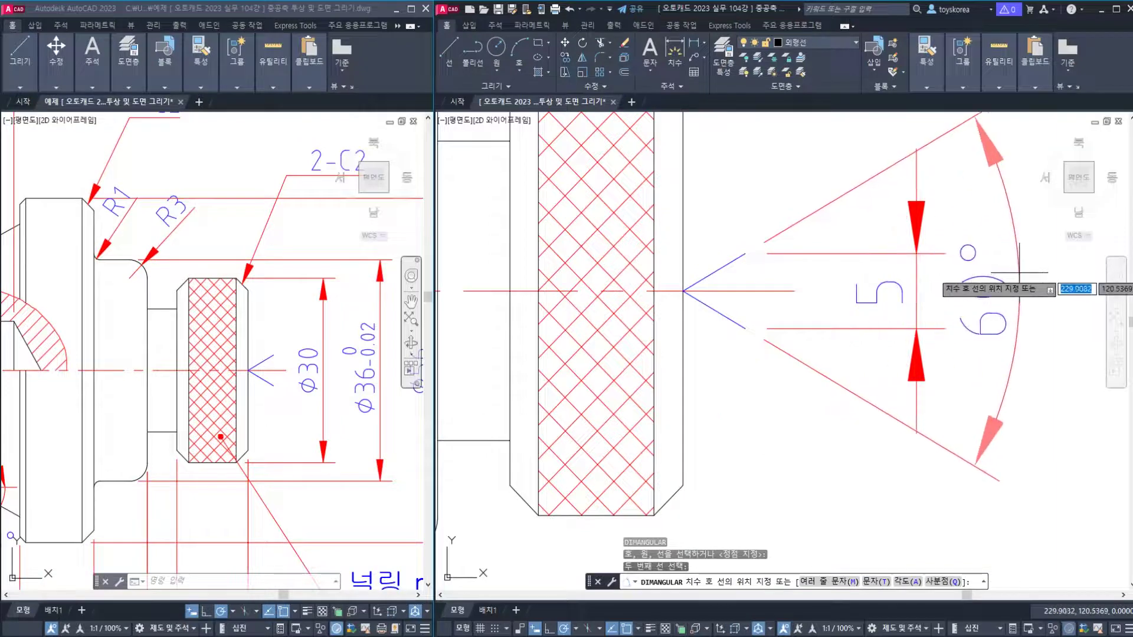
pyautogui.click(1032, 260)
pyautogui.press('Escape')
pyautogui.moveTo(753, 360); pyautogui.dragTo(734, 389, button='middle')
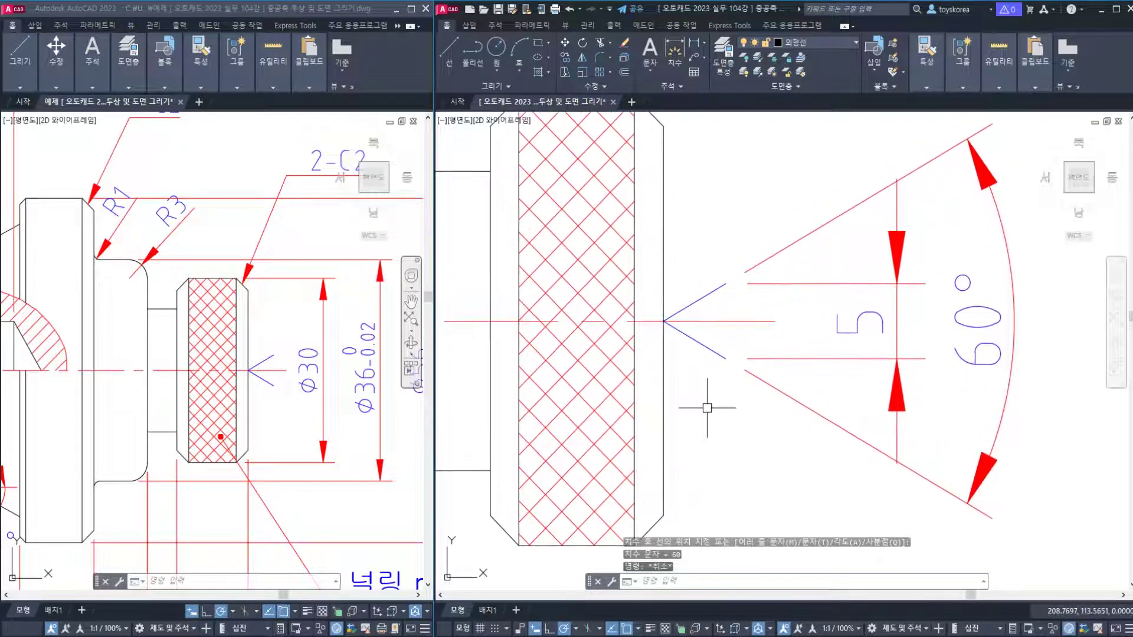
# Turn on the lineweight display to inspect the V mark's line thickness against the outline, and turn it off again.
pyautogui.click(649, 629)
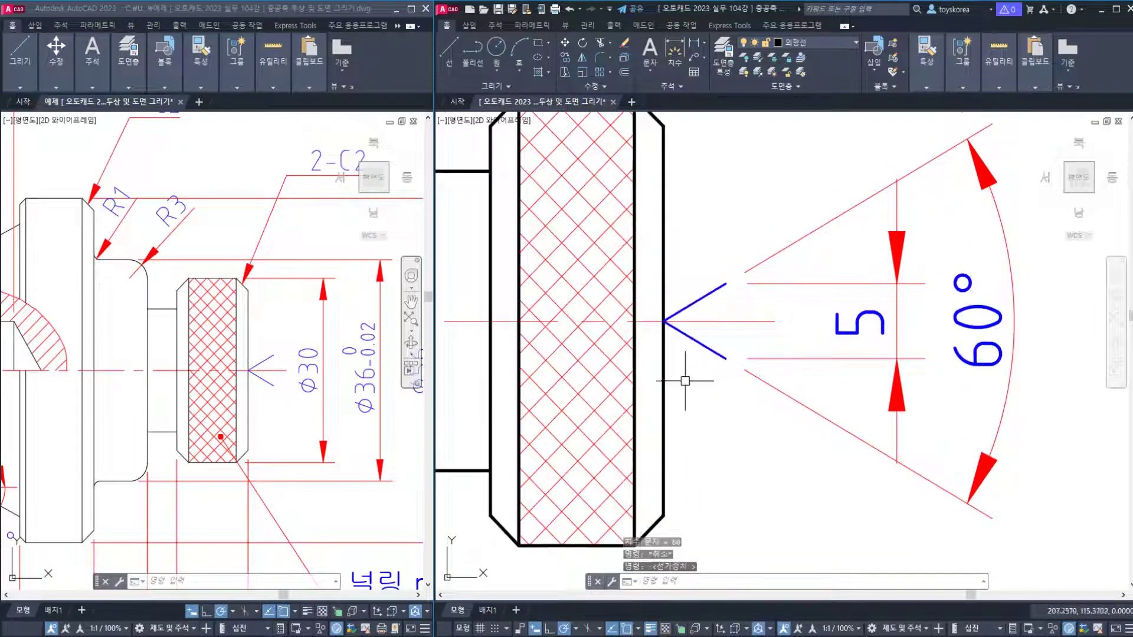
pyautogui.scroll(4, 684, 354)
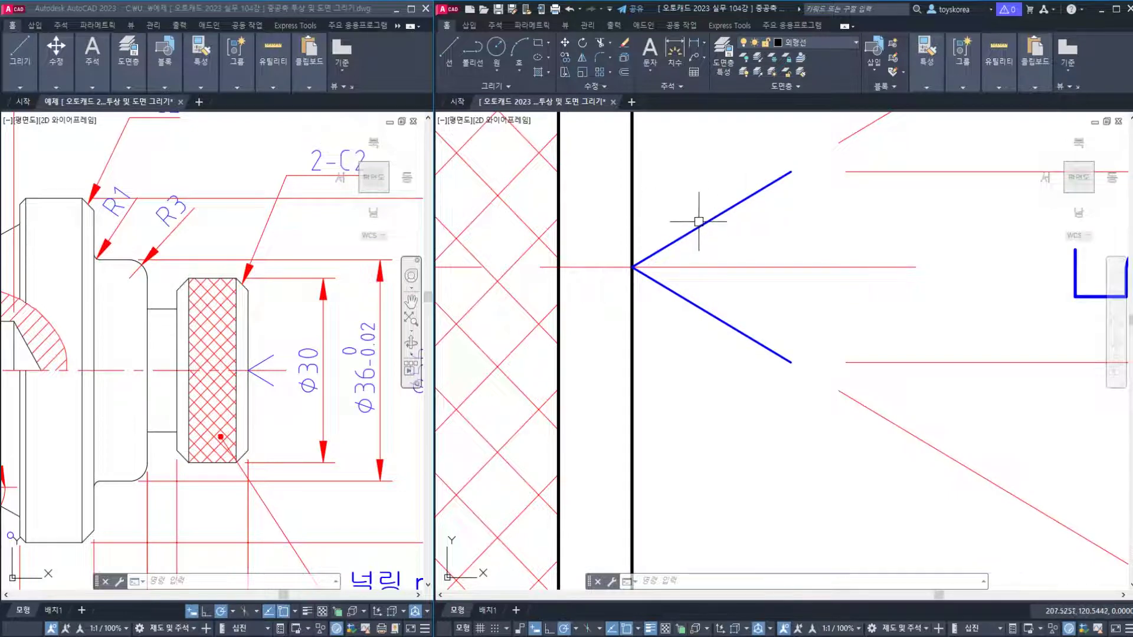
pyautogui.scroll(-3, 708, 360)
pyautogui.scroll(1, 701, 364)
pyautogui.scroll(-2, 701, 364)
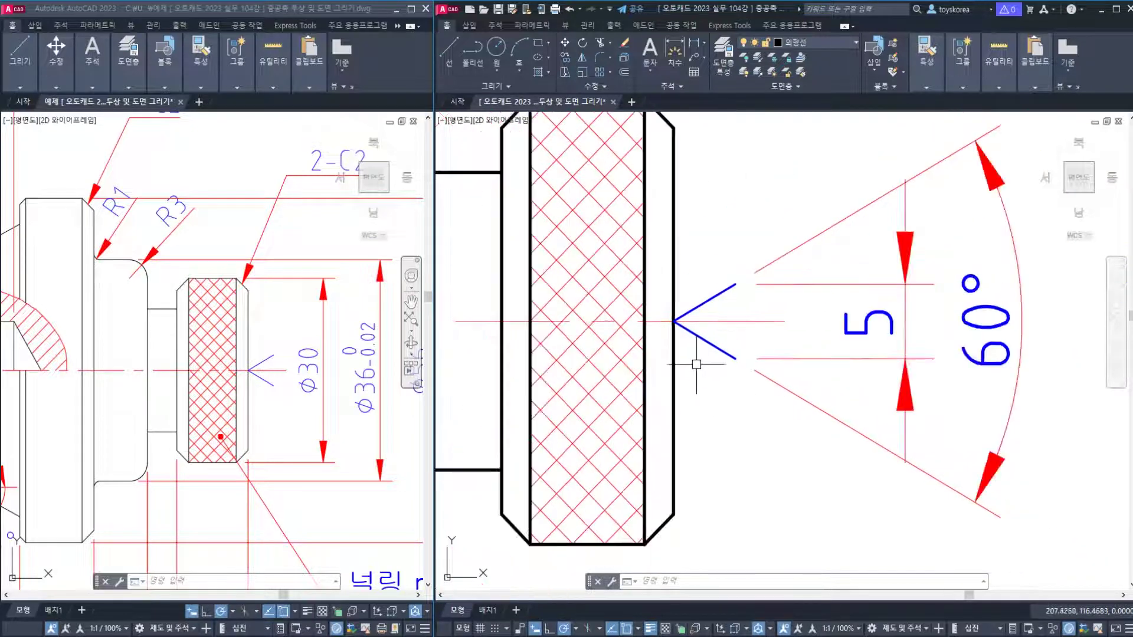
pyautogui.moveTo(693, 365); pyautogui.dragTo(657, 367, button='middle')
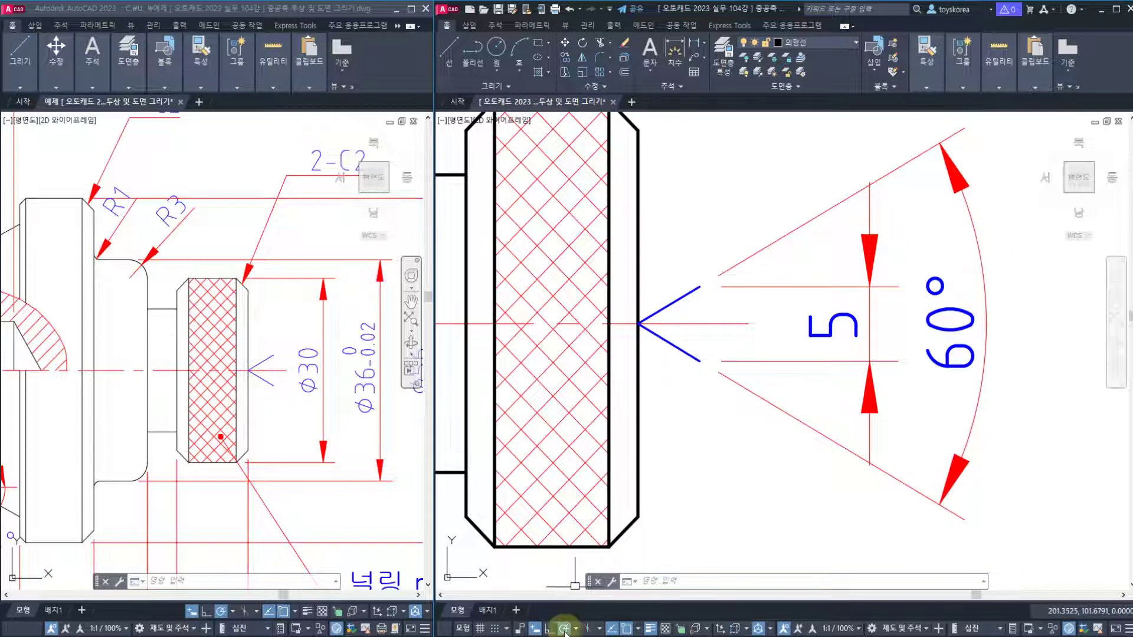
pyautogui.click(625, 628)
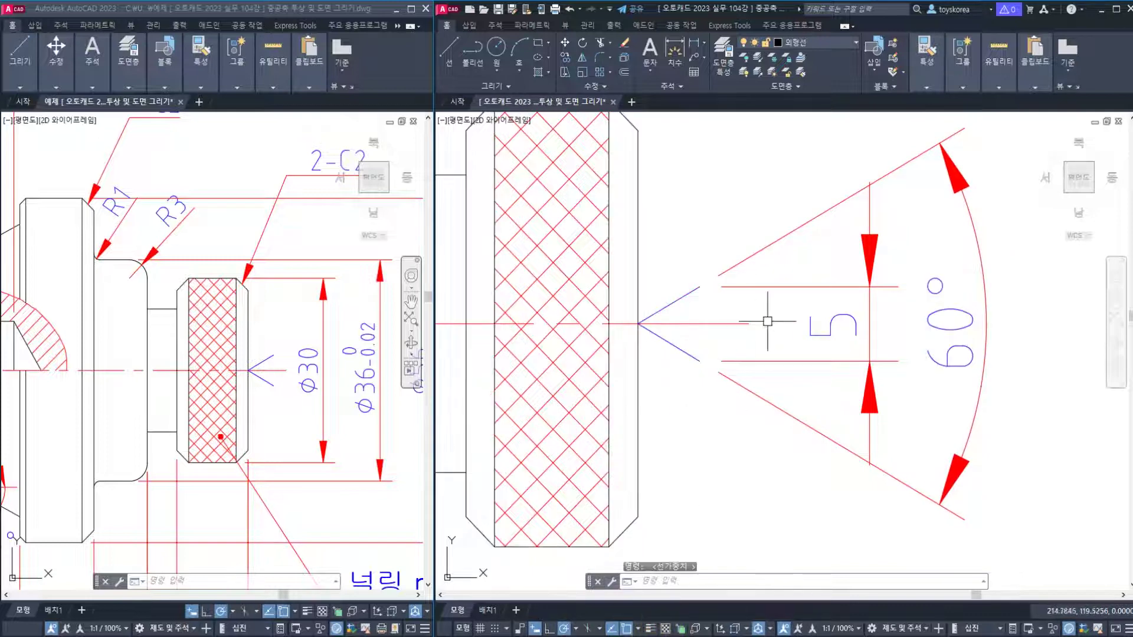
# Delete the linear and angular dimensions from the V mark and save the drawing.
pyautogui.press('Escape')
pyautogui.scroll(-2, 957, 293)
pyautogui.click(1007, 384)
pyautogui.click(867, 197)
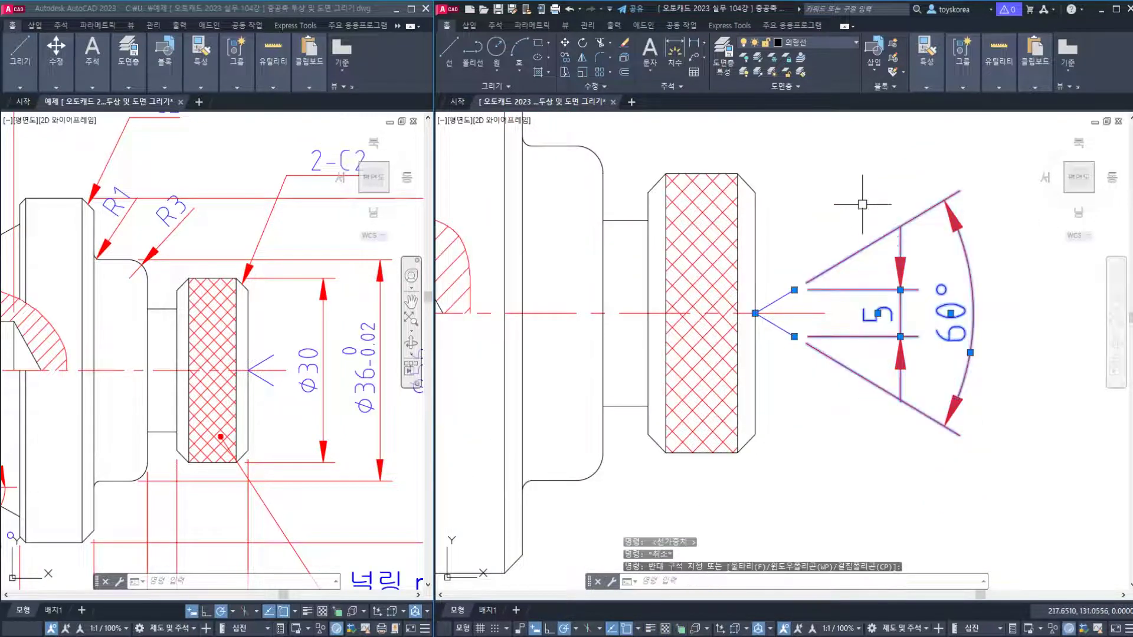
pyautogui.press('Delete')
pyautogui.press('Escape')
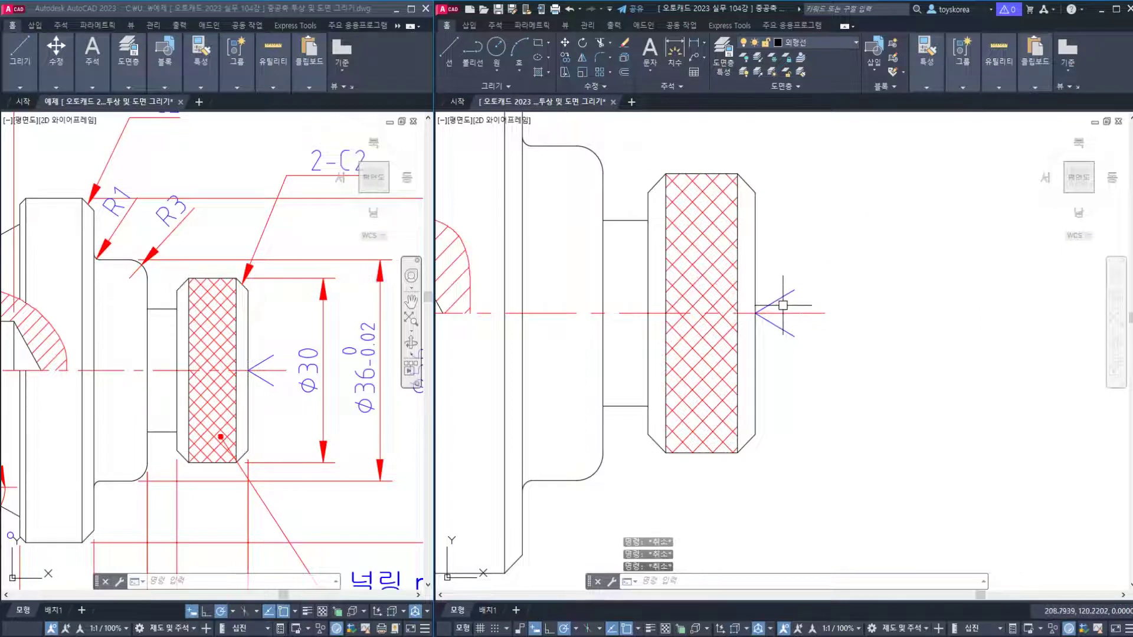
pyautogui.scroll(-4, 755, 330)
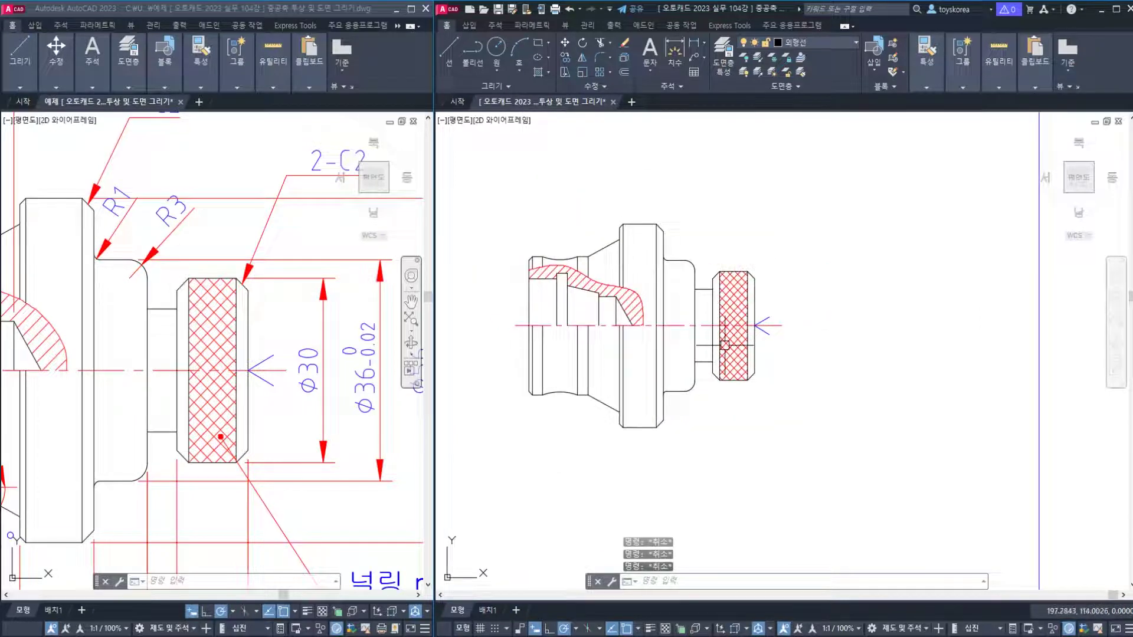
pyautogui.hotkey('ctrl', 's')
# Examine the dimensions in the reference drawing, from the knurled end to the bore diameters at the hollow end.
pyautogui.scroll(-2, 195, 416)
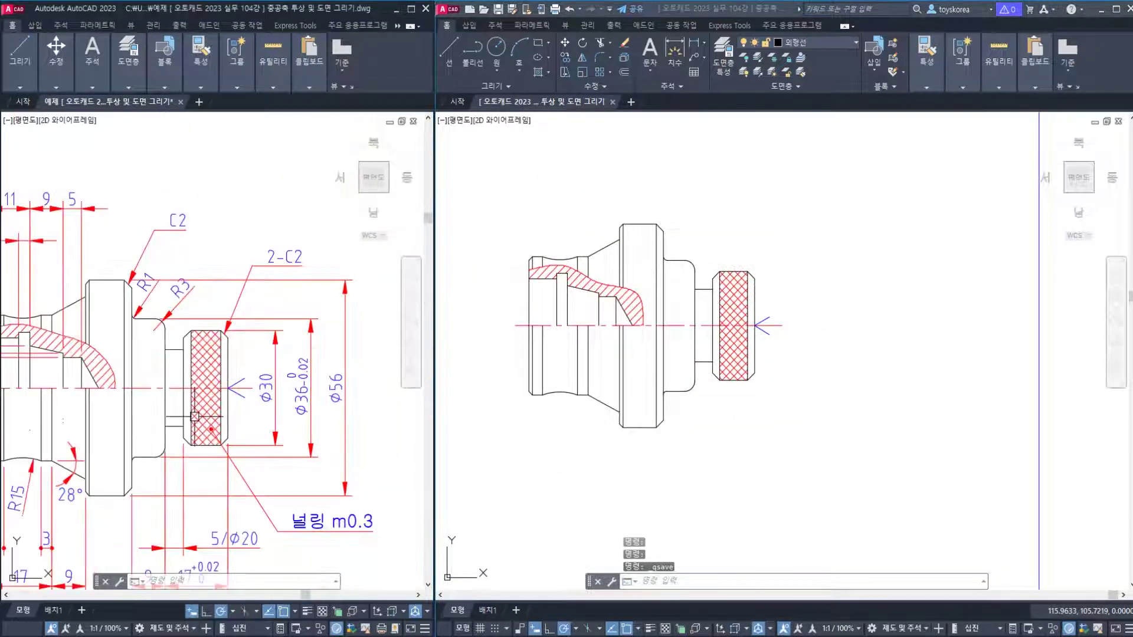
pyautogui.scroll(-2, 283, 363)
pyautogui.scroll(4, 260, 346)
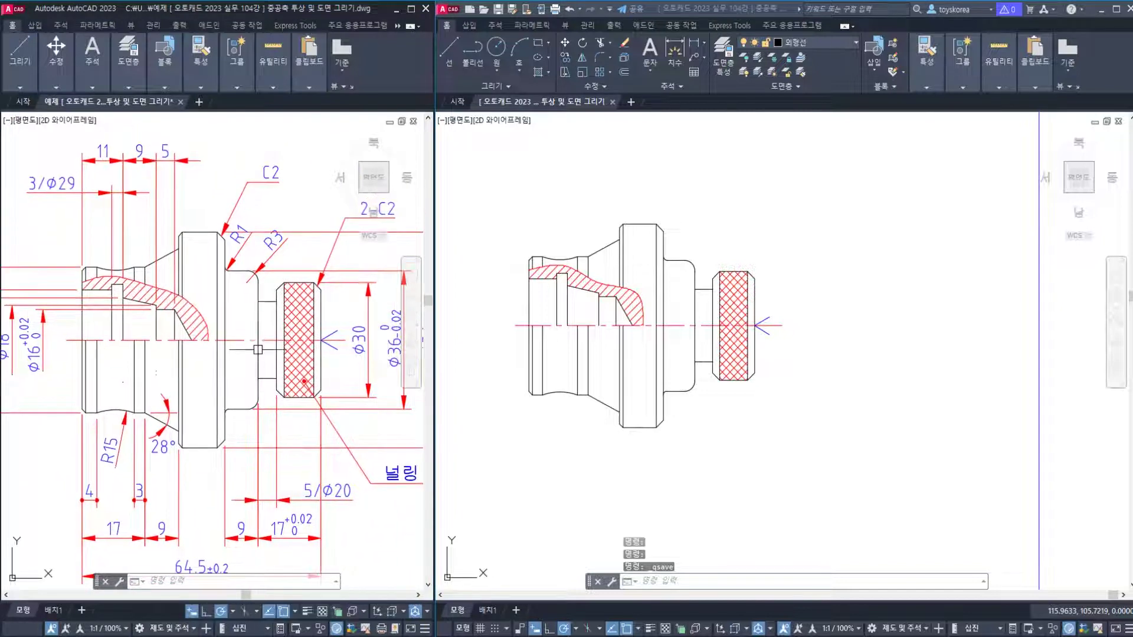
pyautogui.moveTo(259, 349)
pyautogui.mouseDown(button='middle')
pyautogui.moveTo(295, 361)
pyautogui.moveTo(241, 363)
pyautogui.mouseUp(button='middle')
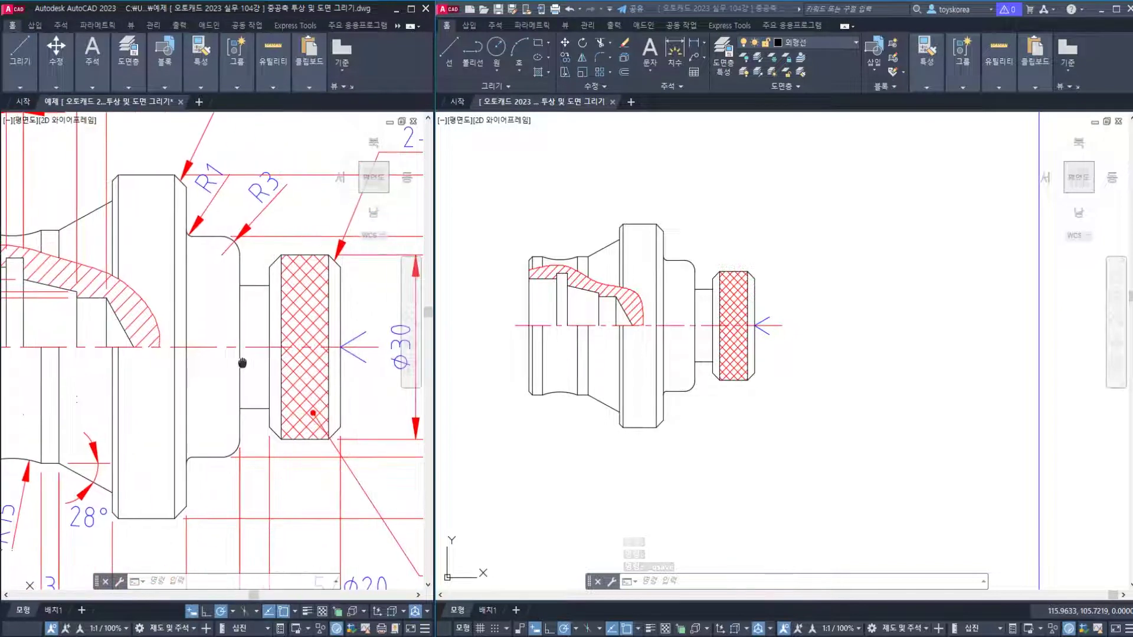
pyautogui.scroll(-3, 203, 378)
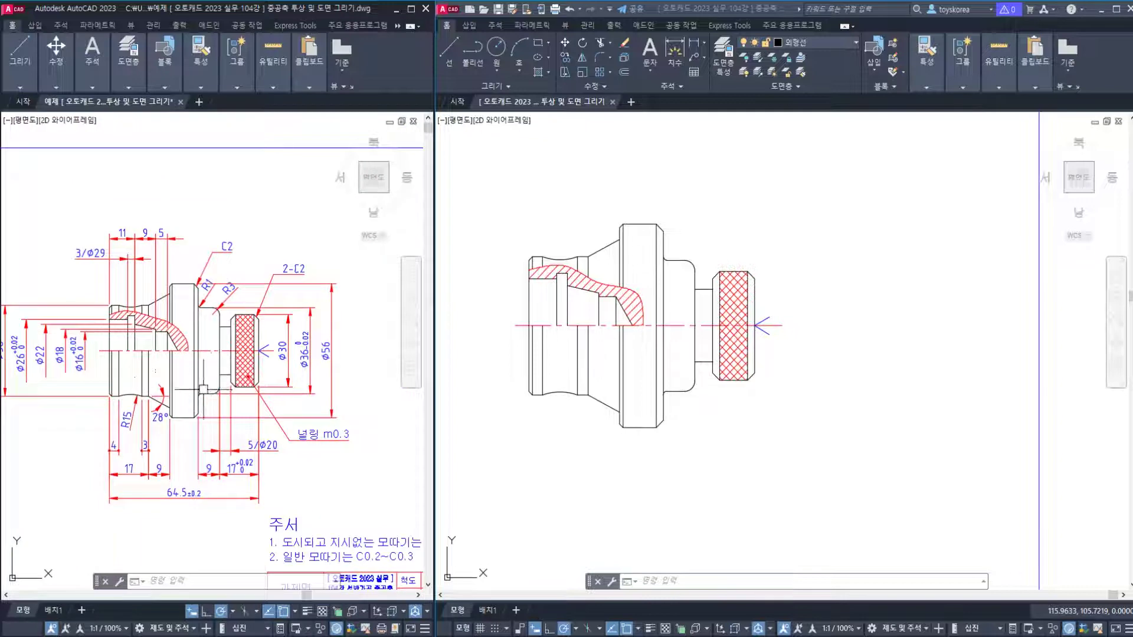
pyautogui.scroll(5, 204, 389)
pyautogui.moveTo(180, 307)
pyautogui.mouseDown(button='middle')
pyautogui.moveTo(189, 340)
pyautogui.moveTo(298, 426)
pyautogui.mouseUp(button='middle')
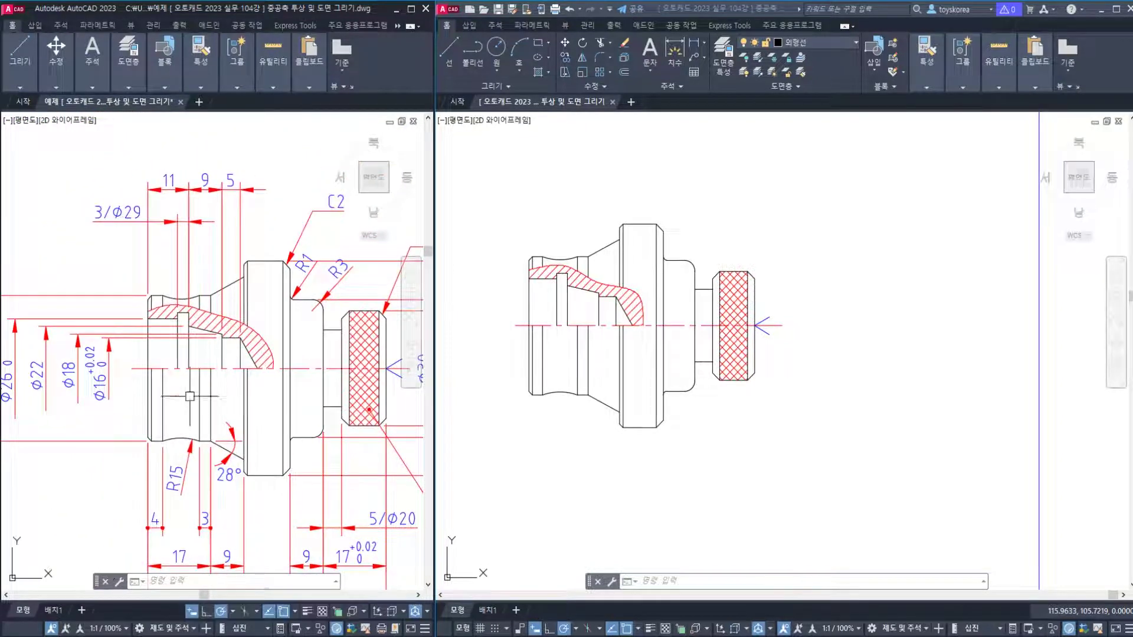
pyautogui.moveTo(190, 396); pyautogui.dragTo(264, 405, button='middle')
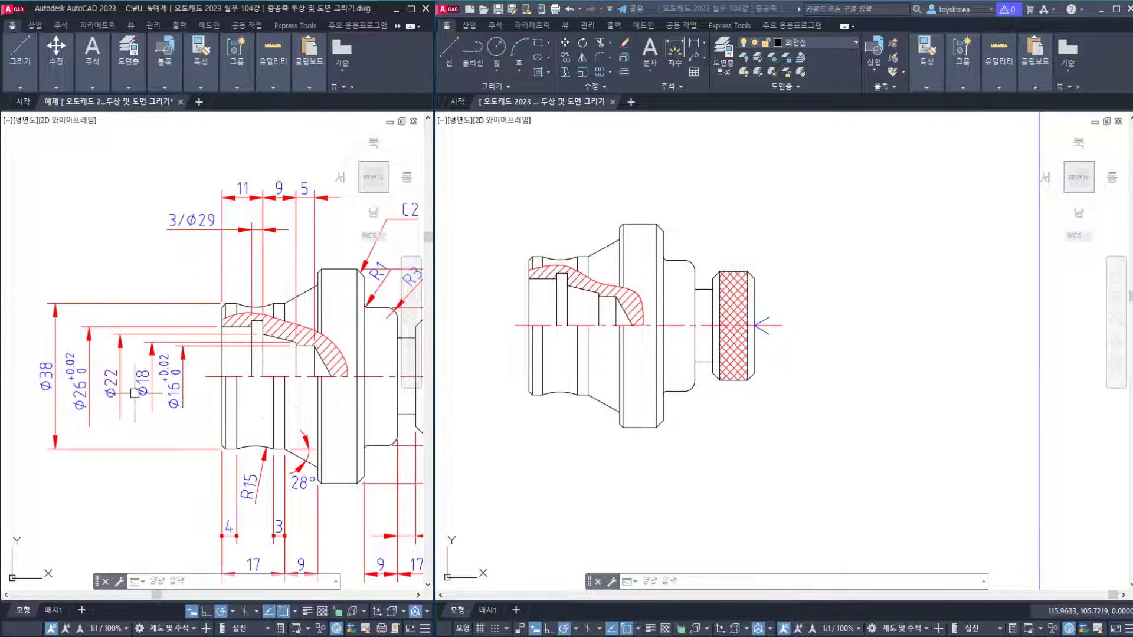
pyautogui.scroll(3, 133, 390)
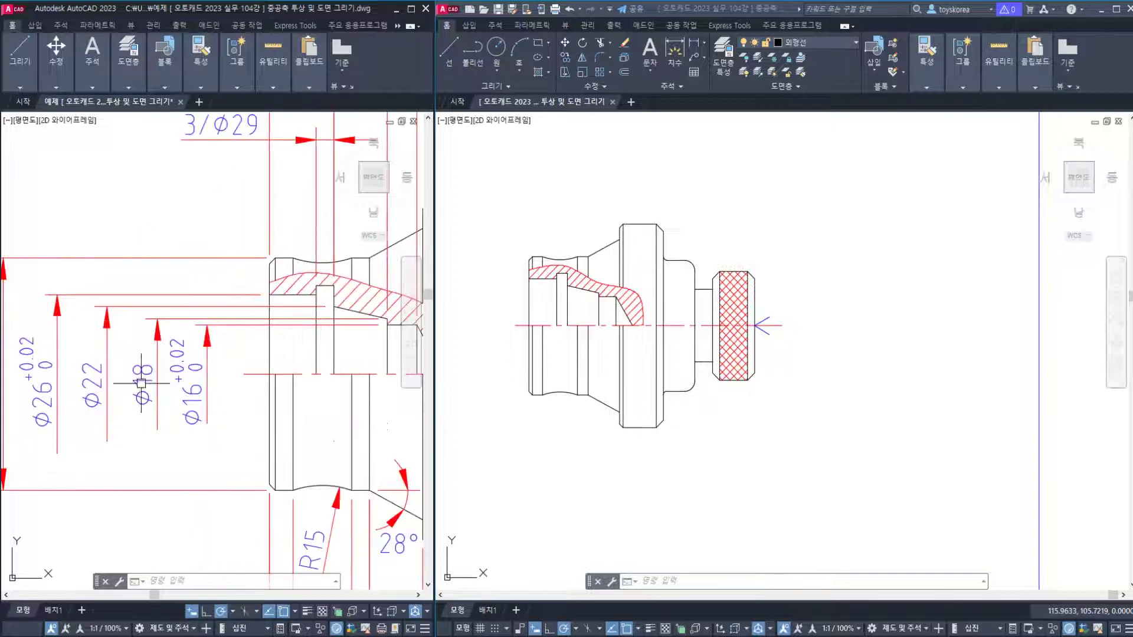
pyautogui.moveTo(132, 387); pyautogui.dragTo(126, 378, button='middle')
pyautogui.scroll(-2, 126, 378)
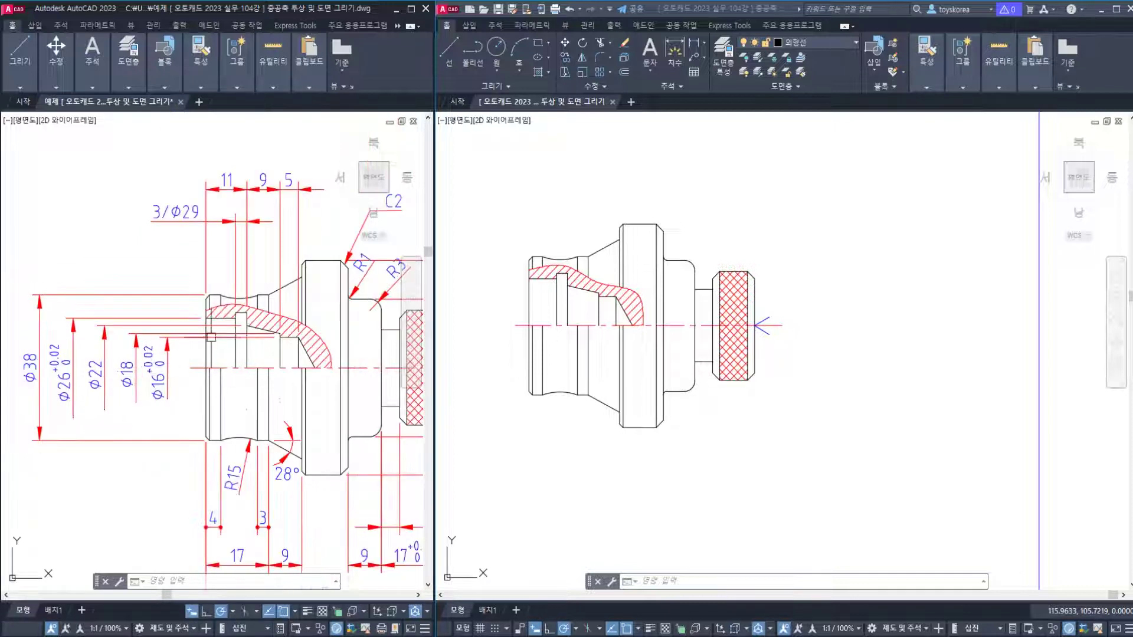
# Save the shaft drawing and compare its sectioned bore with the bore diameter dimensions in the reference drawing.
pyautogui.hotkey('ctrl', 's')
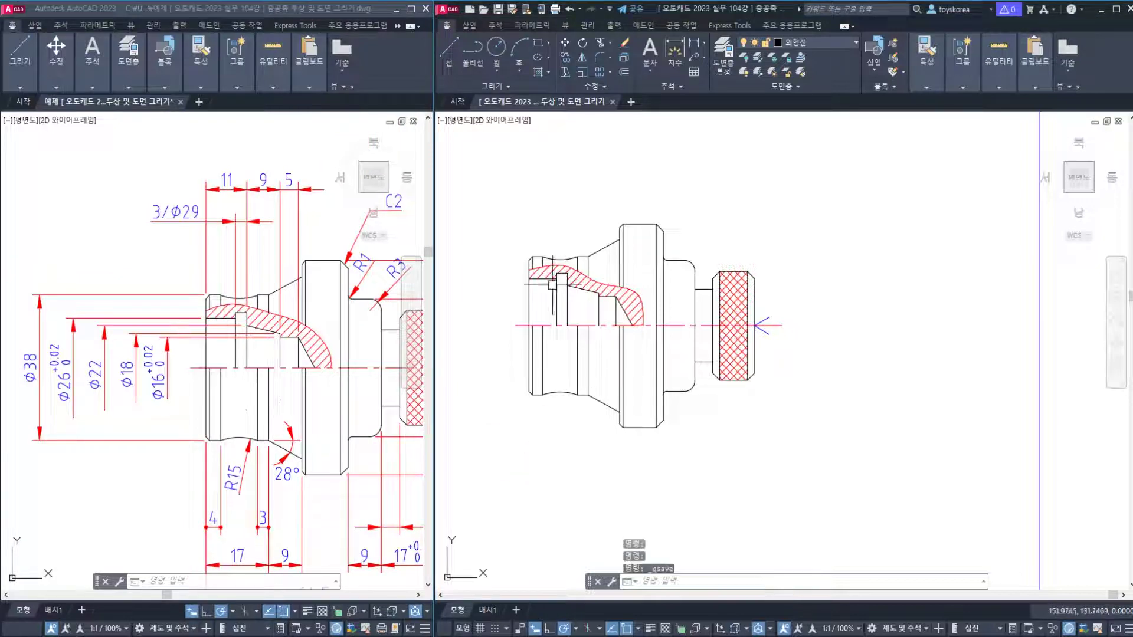
pyautogui.moveTo(555, 291); pyautogui.dragTo(593, 343, button='middle')
pyautogui.scroll(5, 584, 348)
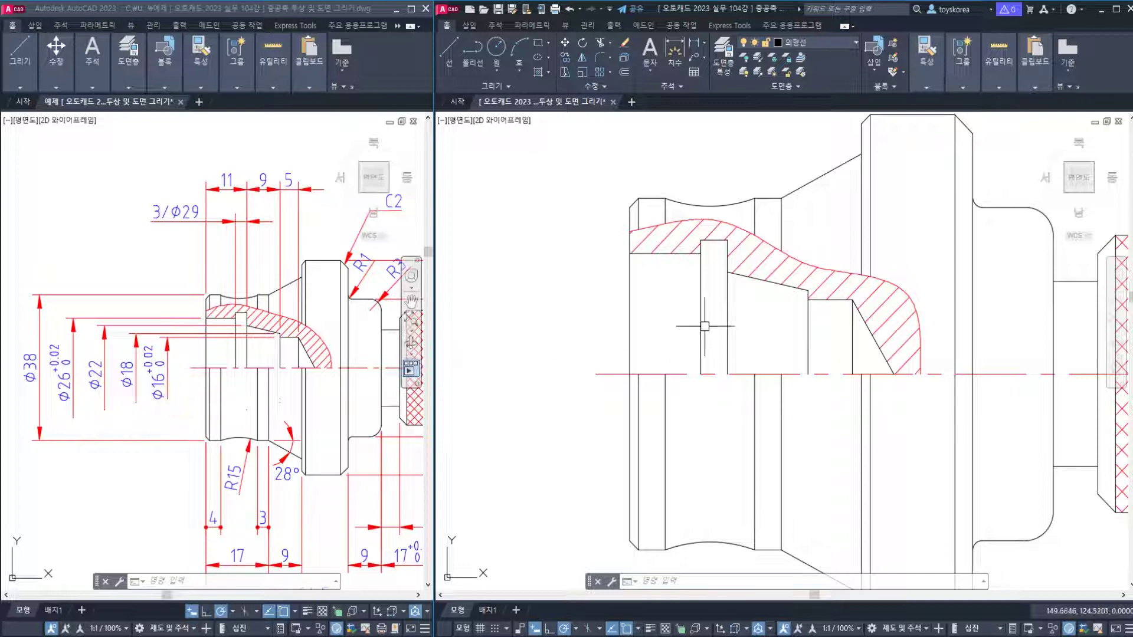
pyautogui.press('Escape')
pyautogui.press('Escape')
pyautogui.moveTo(690, 324); pyautogui.dragTo(679, 315, button='middle')
pyautogui.click(170, 384)
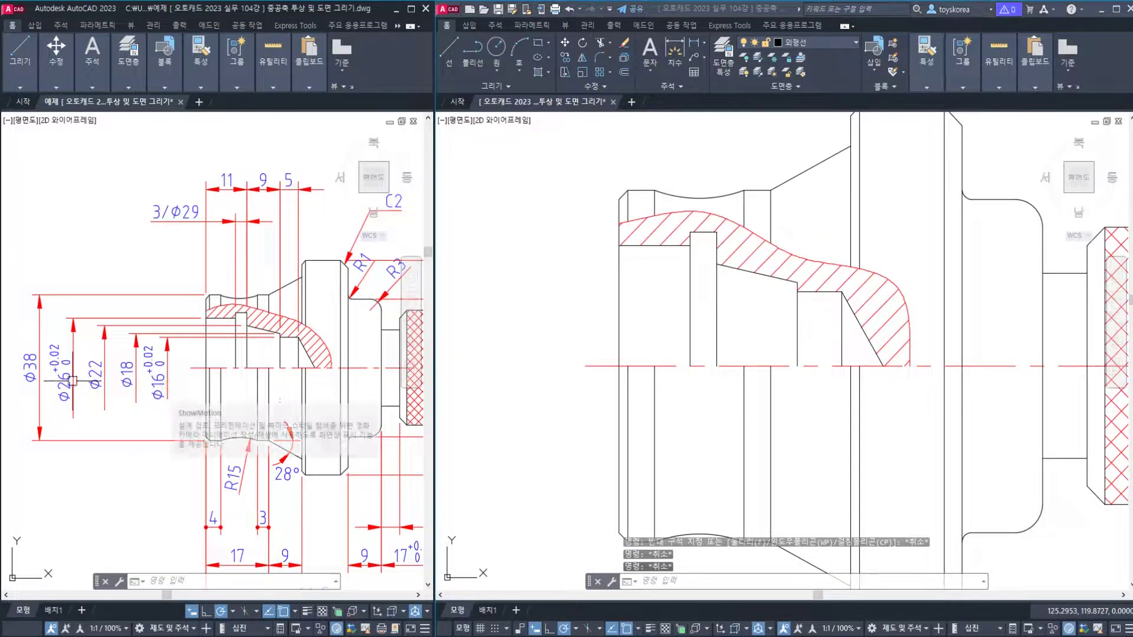
pyautogui.press('Escape')
pyautogui.press('Escape')
pyautogui.click(531, 321)
pyautogui.moveTo(633, 328); pyautogui.dragTo(587, 308, button='middle')
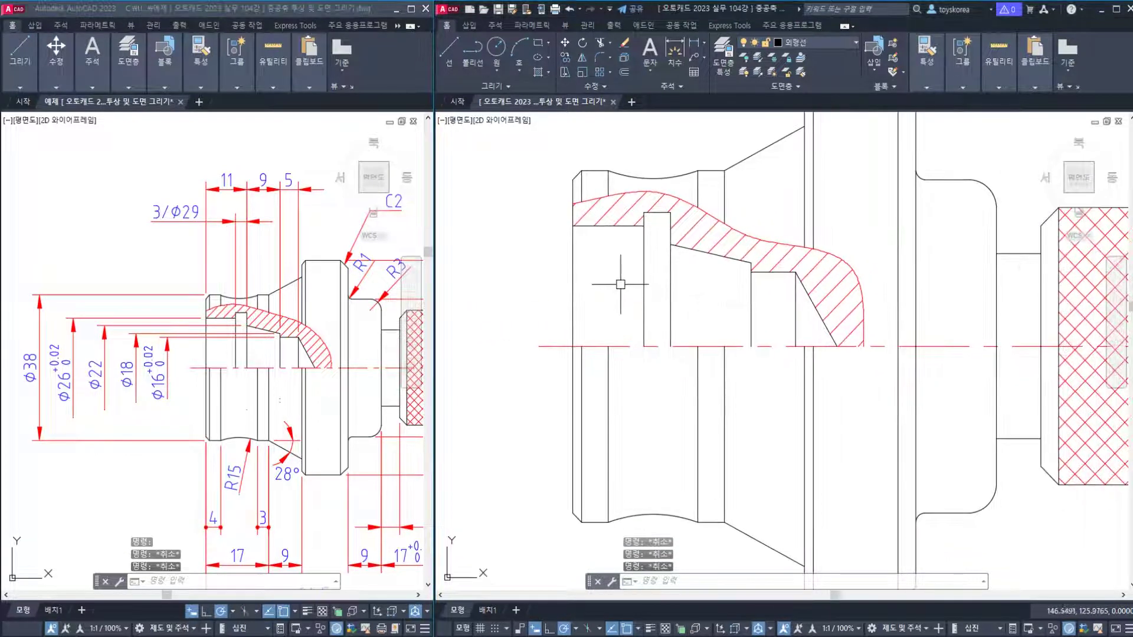
# Mirror the three horizontal bore lines and the sloped bore line about the shaft centreline, keeping the originals.
pyautogui.click(607, 226)
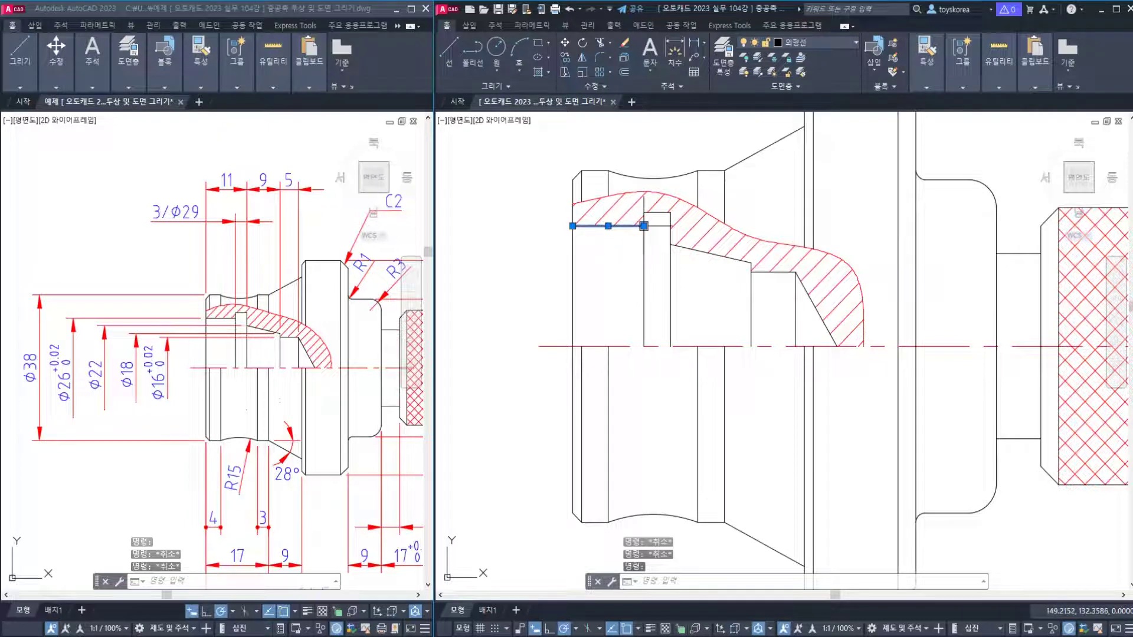
pyautogui.click(657, 213)
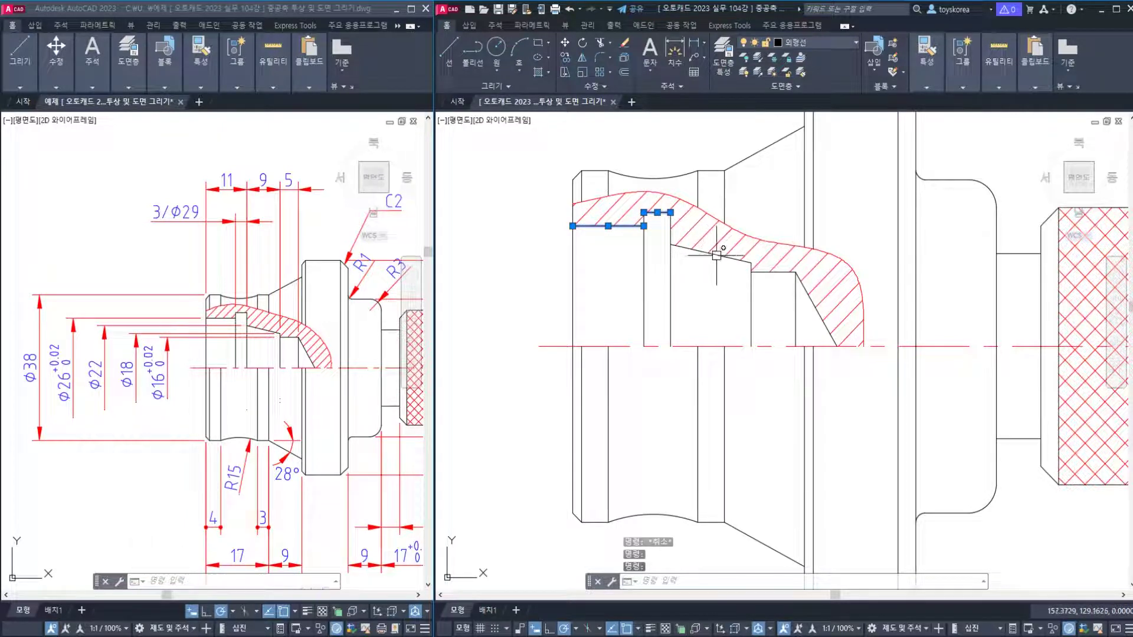
pyautogui.click(711, 253)
pyautogui.click(774, 272)
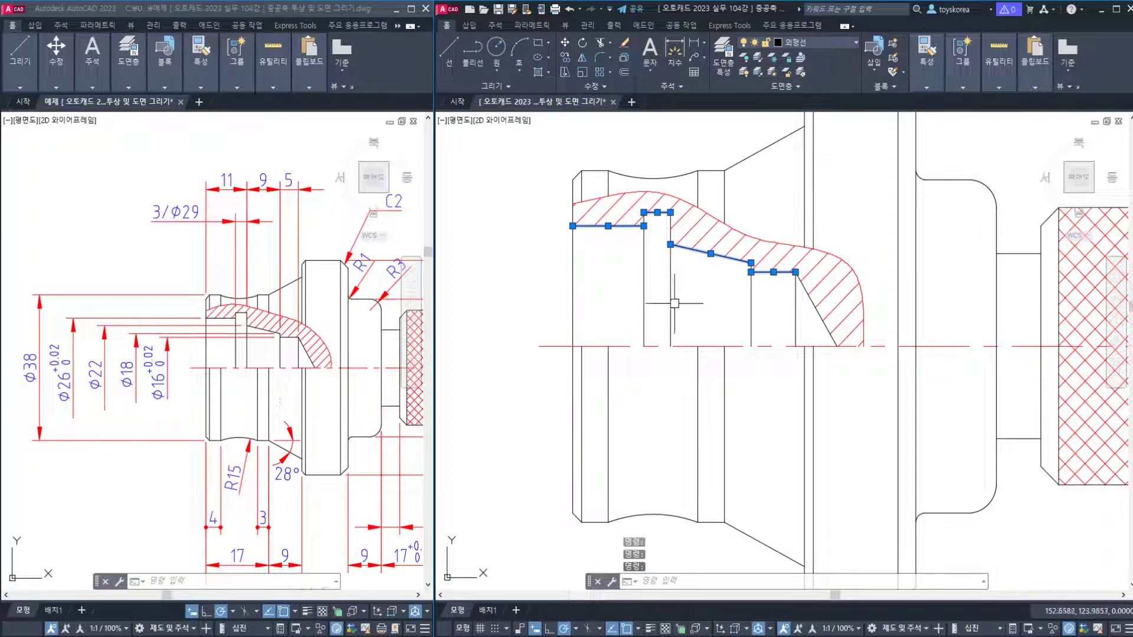
pyautogui.press('Return')
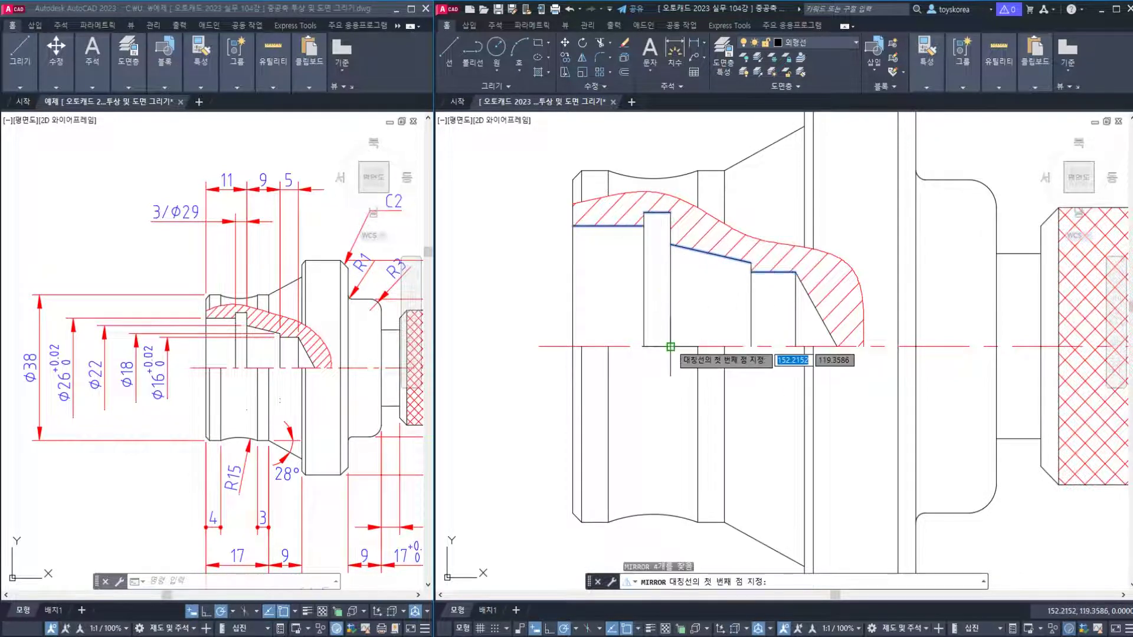
pyautogui.click(670, 346)
pyautogui.click(644, 346)
pyautogui.press('Escape')
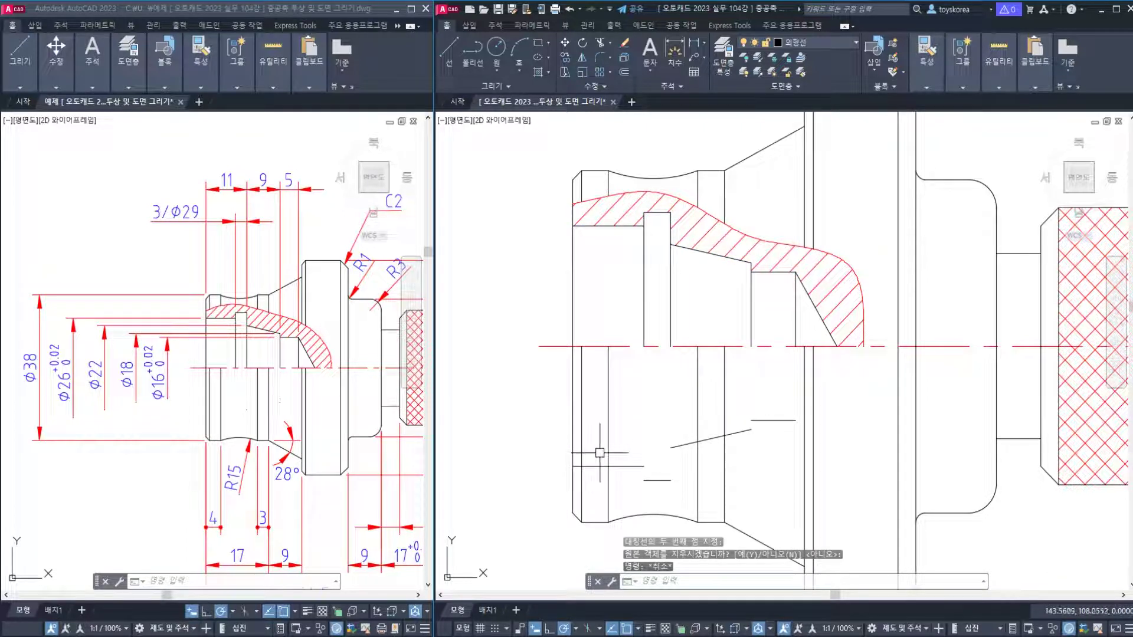
# Select the mirrored bore lines one at a time to compare them with the originals, and save the drawing.
pyautogui.click(622, 466)
pyautogui.click(657, 480)
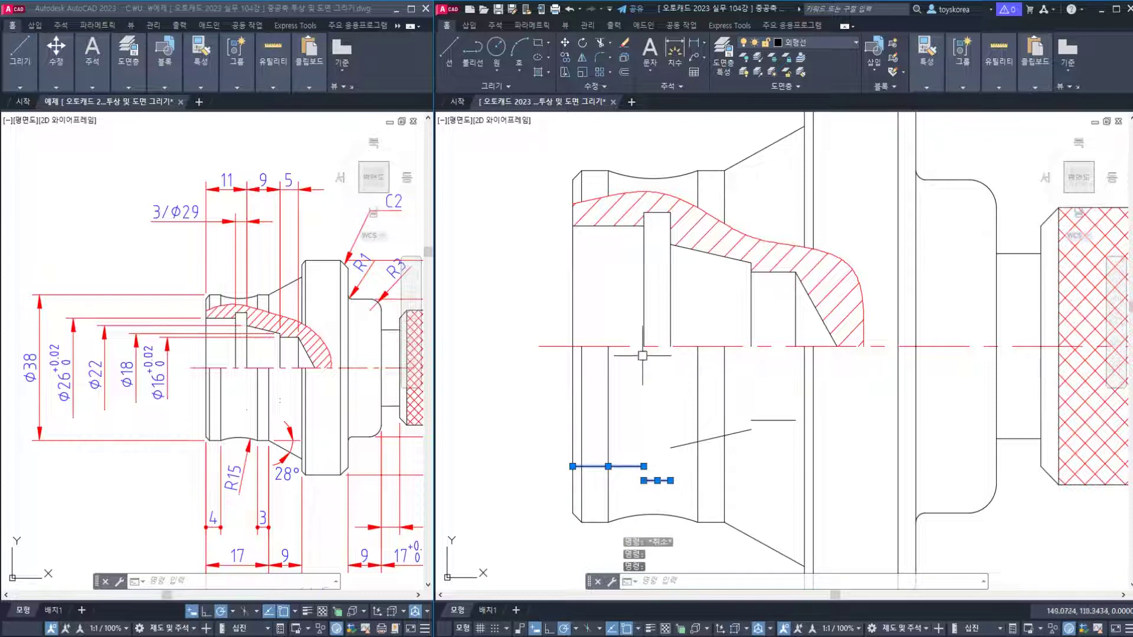
pyautogui.press('Escape')
pyautogui.click(628, 226)
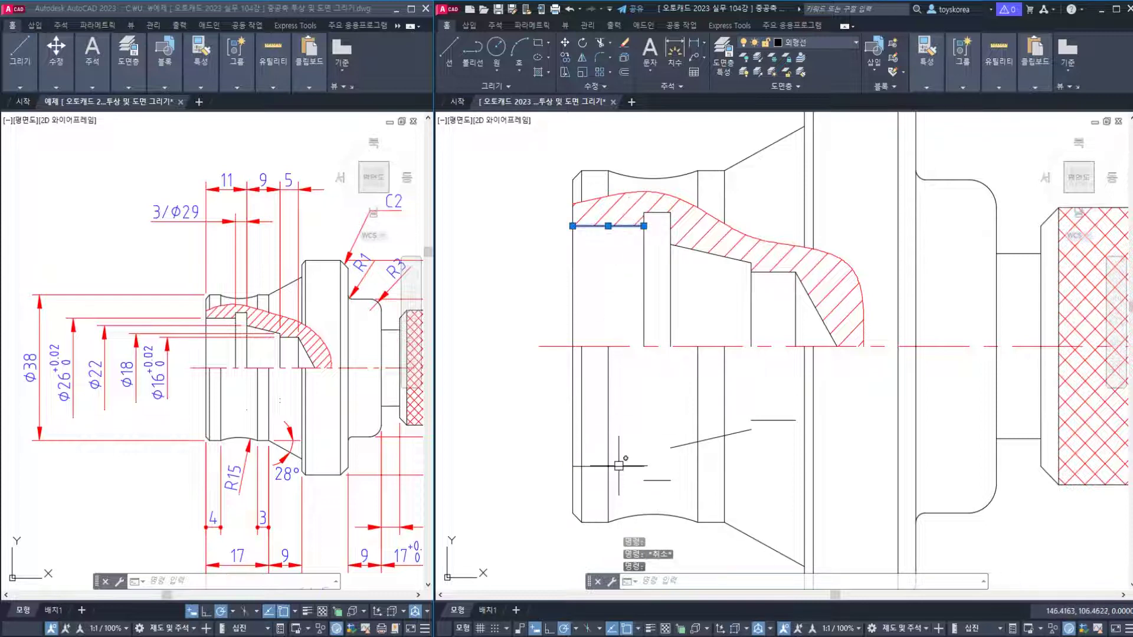
pyautogui.press('Escape')
pyautogui.click(657, 480)
pyautogui.press('Escape')
pyautogui.click(696, 442)
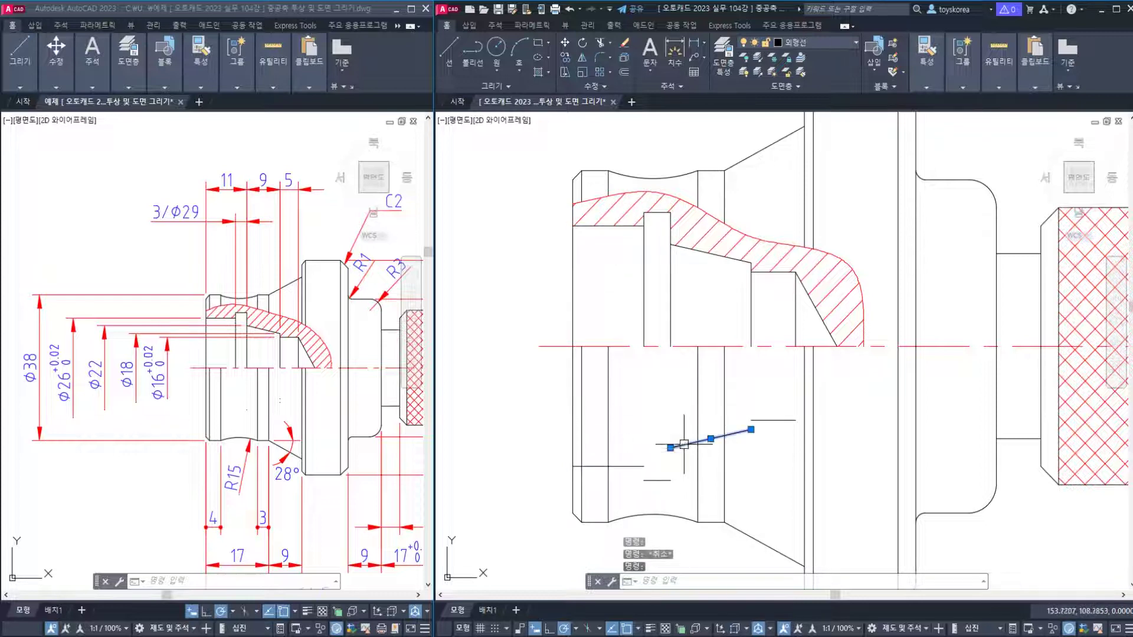
pyautogui.press('Escape')
pyautogui.click(767, 420)
pyautogui.press('Escape')
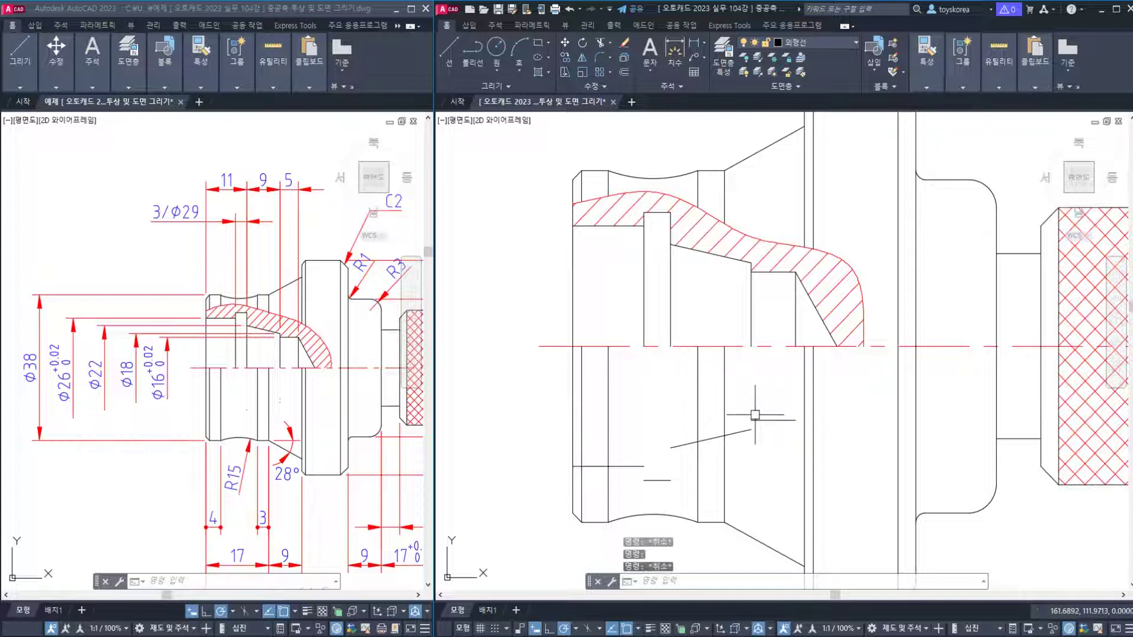
pyautogui.press('Escape')
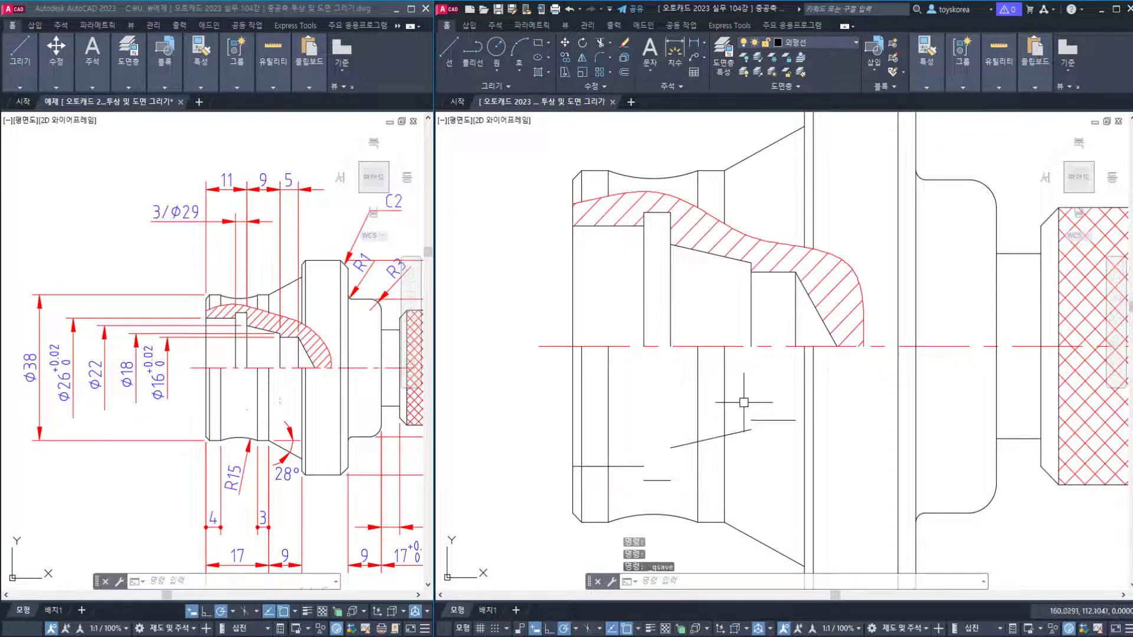
# Save the shaft drawing and measure the distance from the shaft's end face to the Ø16 dimension line in the reference drawing.
pyautogui.hotkey('ctrl', 's')
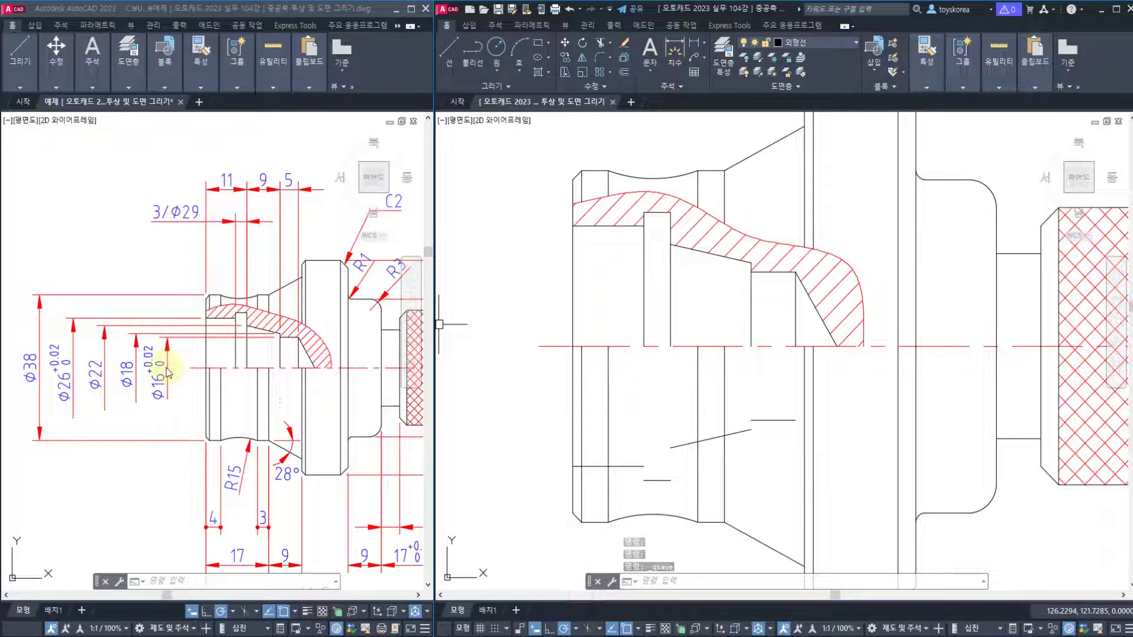
pyautogui.scroll(3, 168, 370)
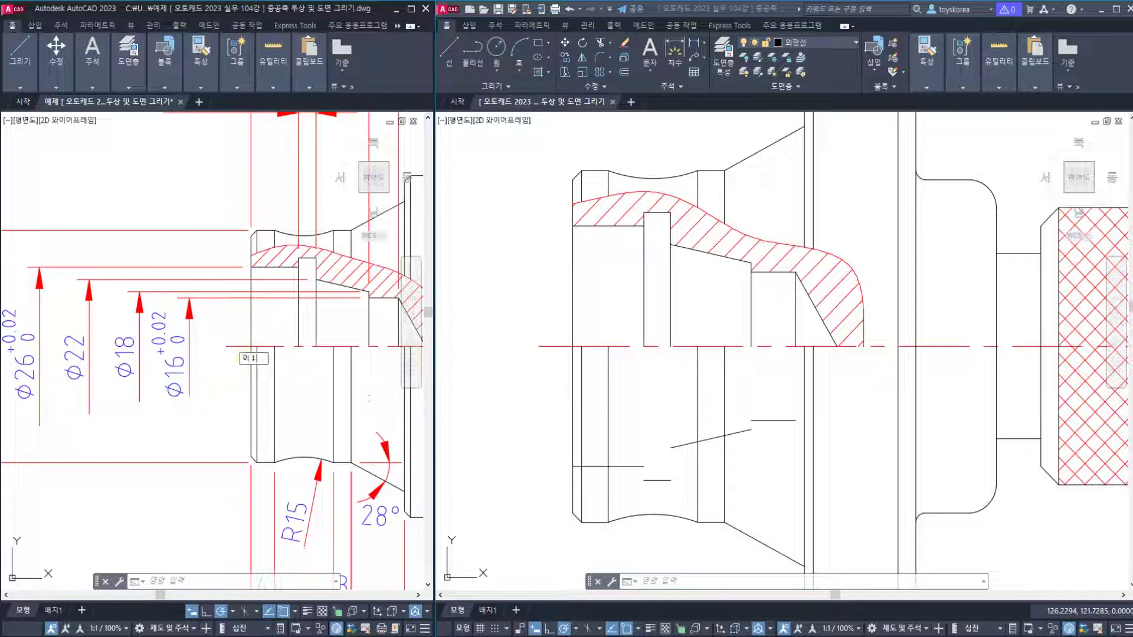
pyautogui.write('아ㅣ')
pyautogui.press('Return')
pyautogui.press('Escape')
pyautogui.press('Escape')
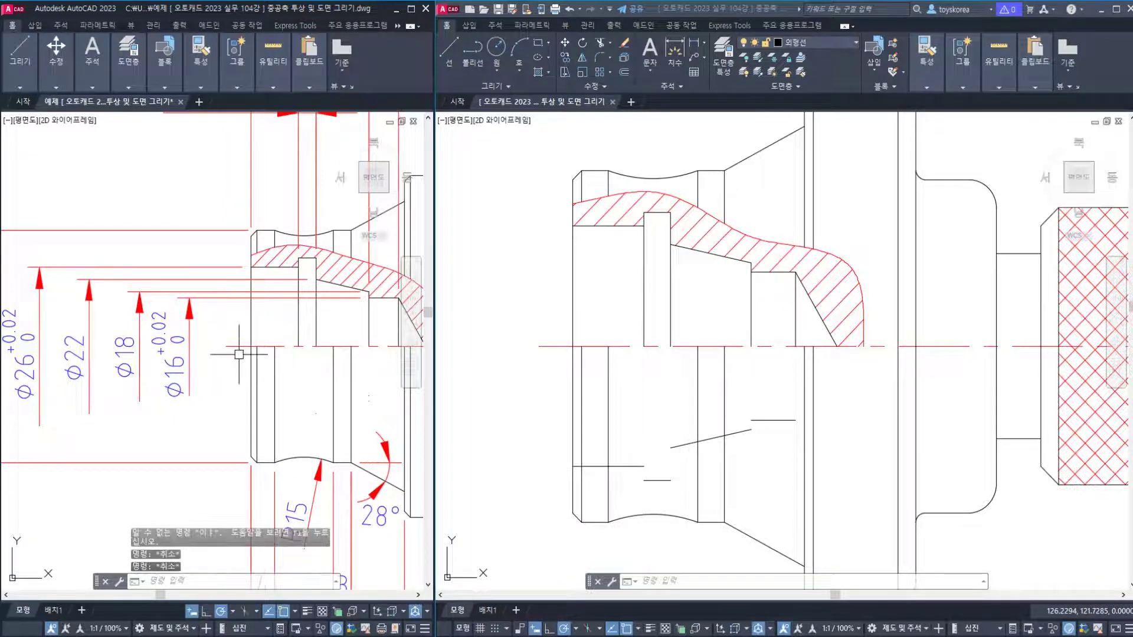
pyautogui.write('dli')
pyautogui.press('Return')
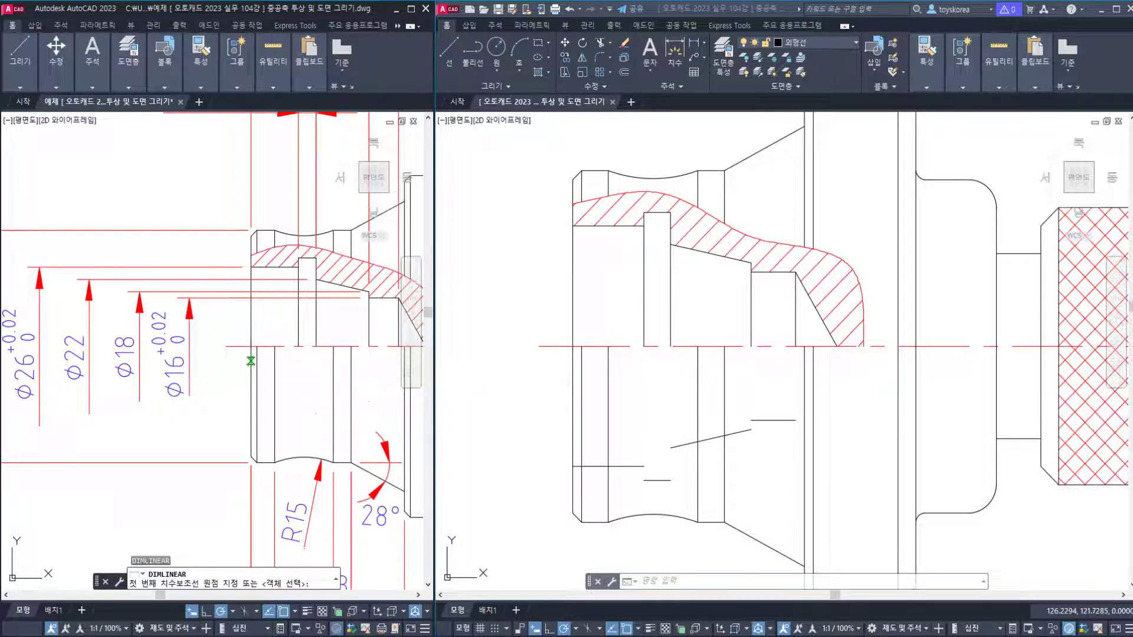
pyautogui.click(251, 360)
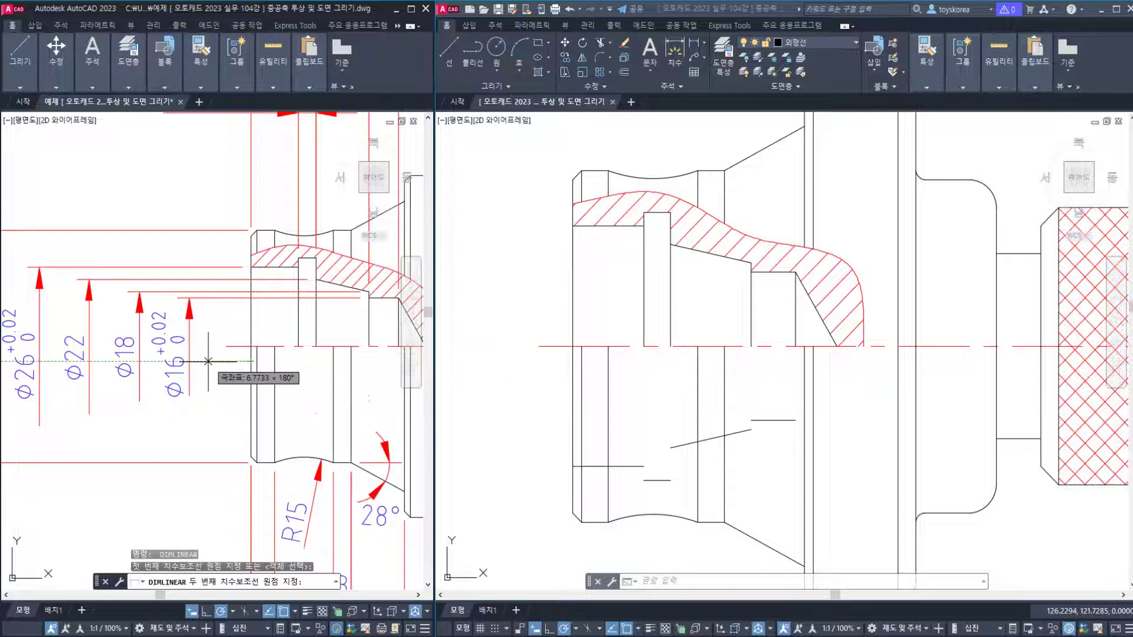
pyautogui.click(185, 361)
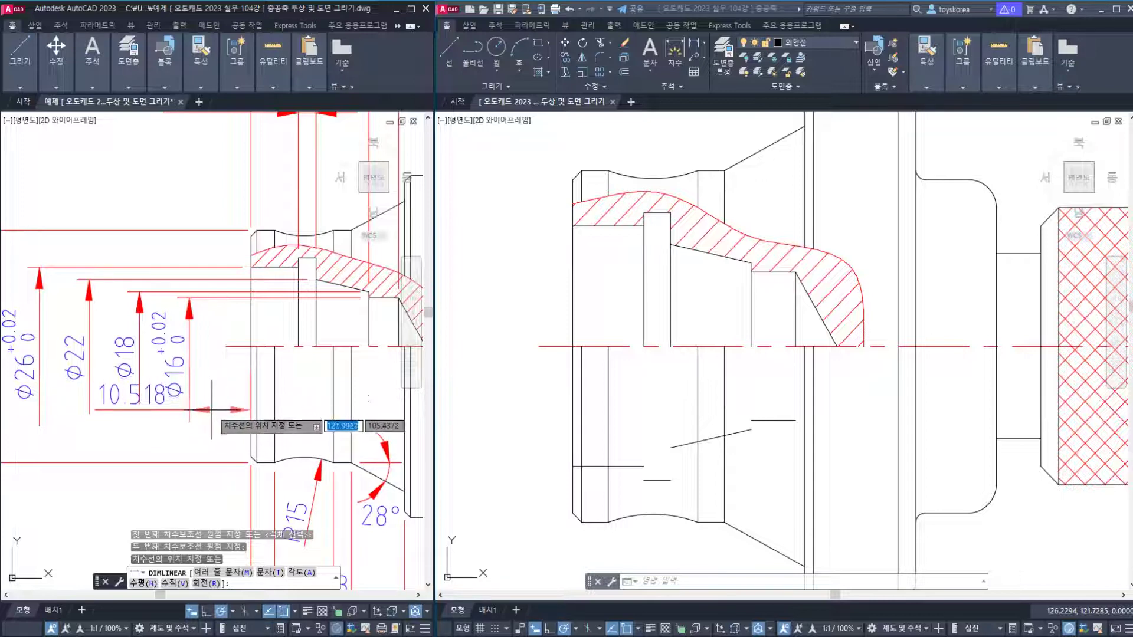
pyautogui.press('Escape')
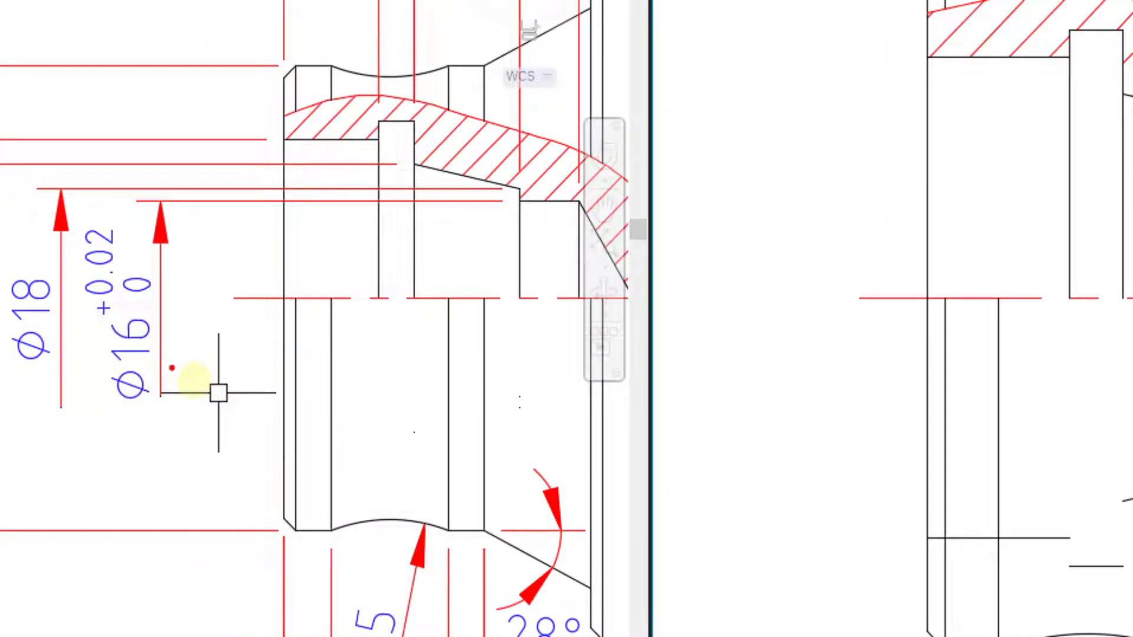
# Examine the gap between the end face and the Ø16 dimension line, and the gap between the Ø16 and Ø18 dimension lines.
pyautogui.moveTo(161, 368)
pyautogui.mouseDown()
pyautogui.moveTo(285, 376)
pyautogui.moveTo(231, 395)
pyautogui.mouseUp()
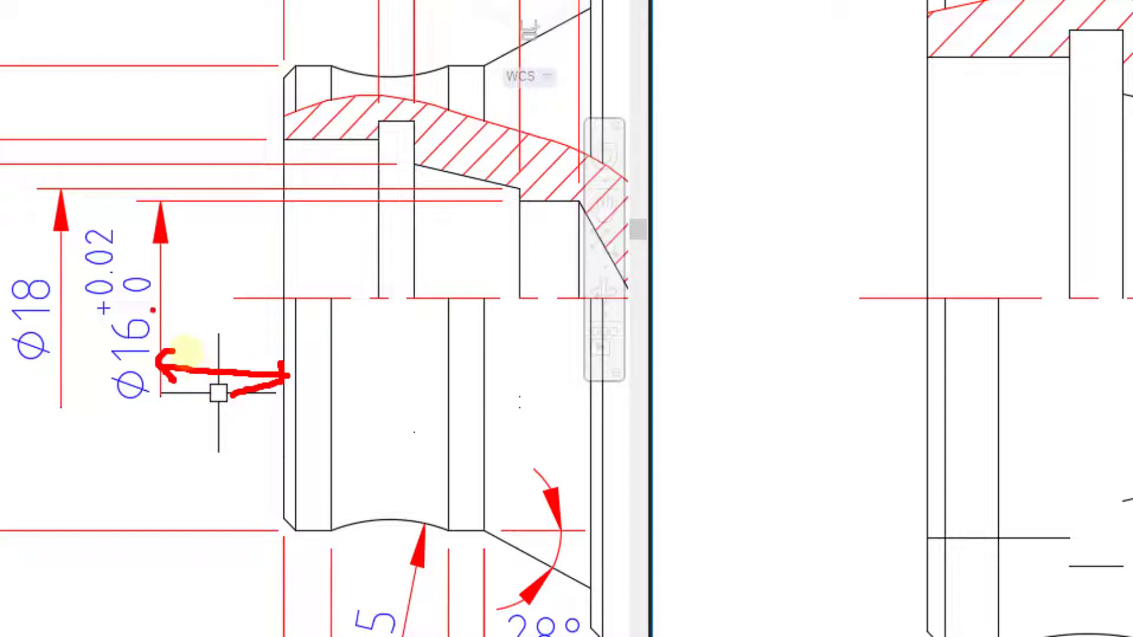
pyautogui.moveTo(161, 318); pyautogui.dragTo(78, 318)
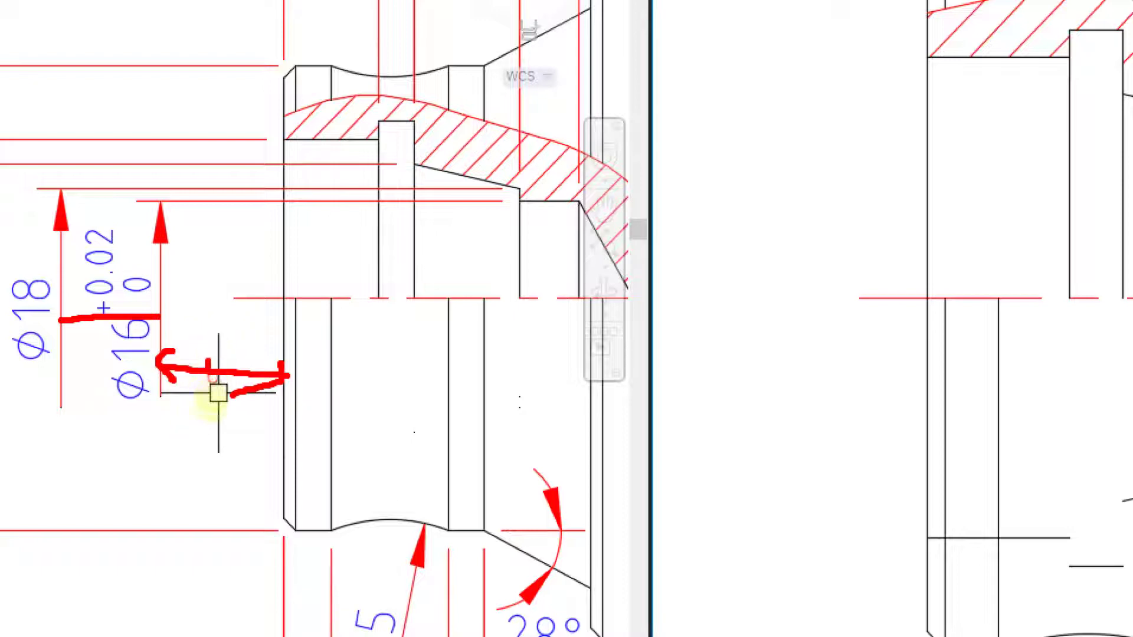
pyautogui.moveTo(208, 360)
pyautogui.mouseDown()
pyautogui.moveTo(298, 465)
pyautogui.moveTo(272, 490)
pyautogui.mouseUp()
pyautogui.moveTo(340, 434)
pyautogui.mouseDown()
pyautogui.moveTo(326, 494)
pyautogui.moveTo(370, 481)
pyautogui.mouseUp()
pyautogui.moveTo(443, 433)
pyautogui.mouseDown()
pyautogui.moveTo(447, 477)
pyautogui.moveTo(470, 460)
pyautogui.moveTo(453, 483)
pyautogui.moveTo(522, 431)
pyautogui.mouseUp()
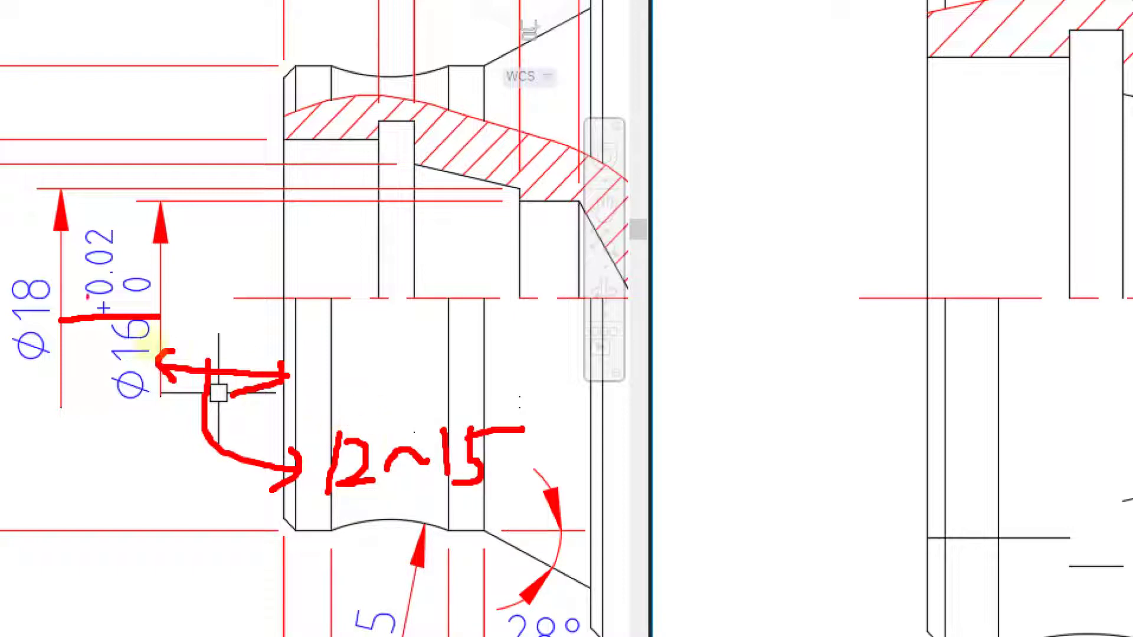
pyautogui.moveTo(105, 258)
pyautogui.mouseDown()
pyautogui.moveTo(127, 113)
pyautogui.moveTo(141, 131)
pyautogui.mouseUp()
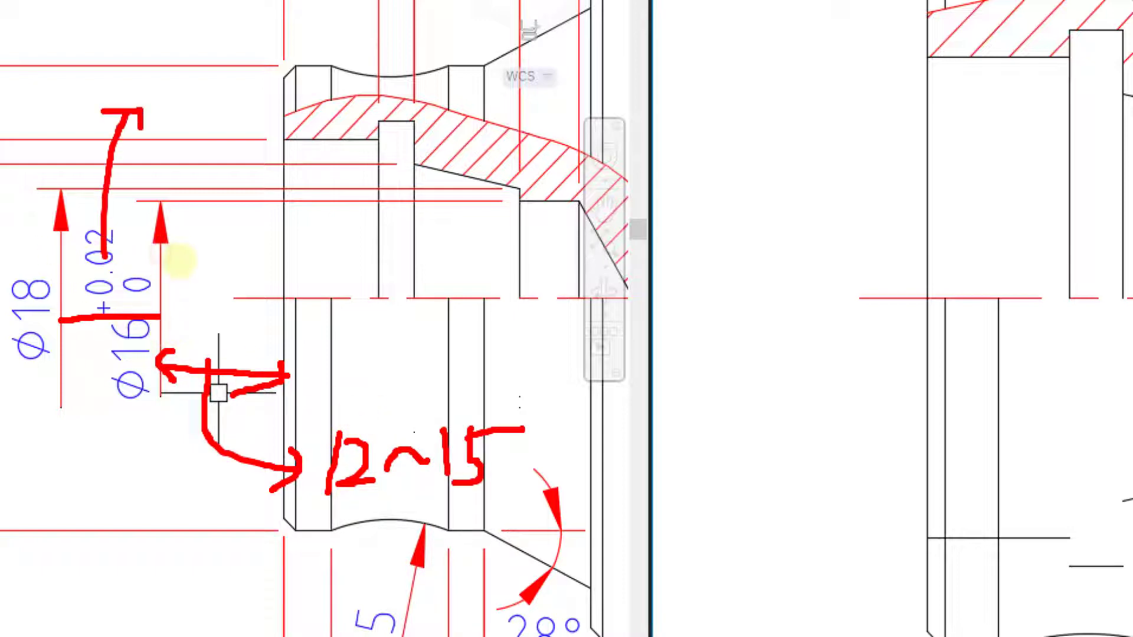
pyautogui.moveTo(175, 73)
pyautogui.mouseDown()
pyautogui.moveTo(167, 134)
pyautogui.moveTo(151, 128)
pyautogui.moveTo(238, 107)
pyautogui.mouseUp()
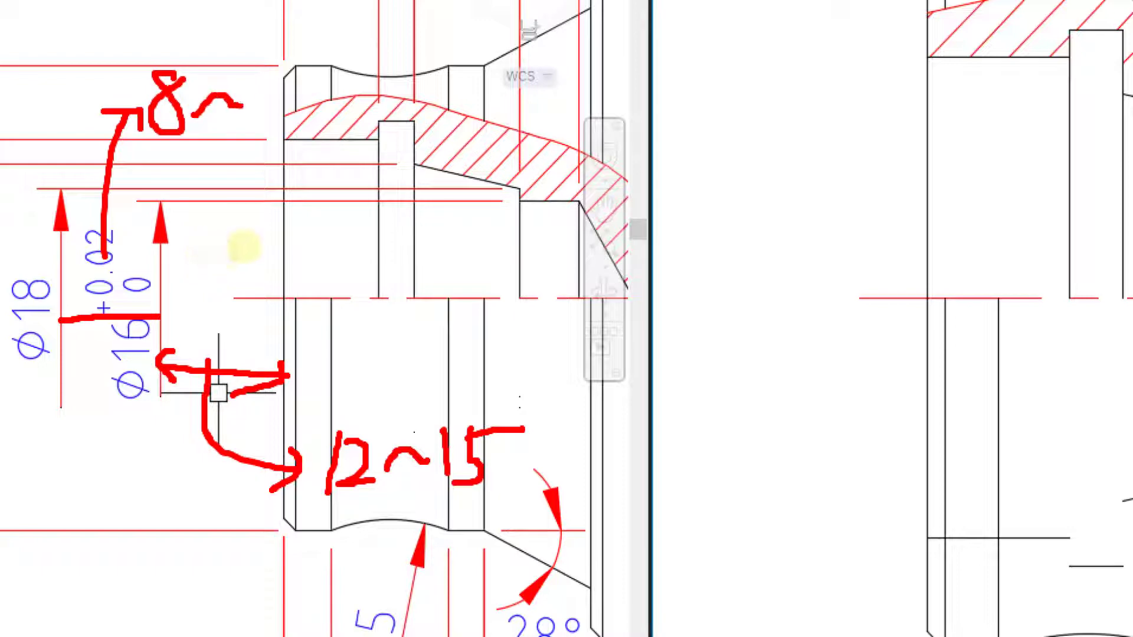
pyautogui.moveTo(263, 67)
pyautogui.mouseDown()
pyautogui.moveTo(249, 143)
pyautogui.moveTo(318, 140)
pyautogui.mouseUp()
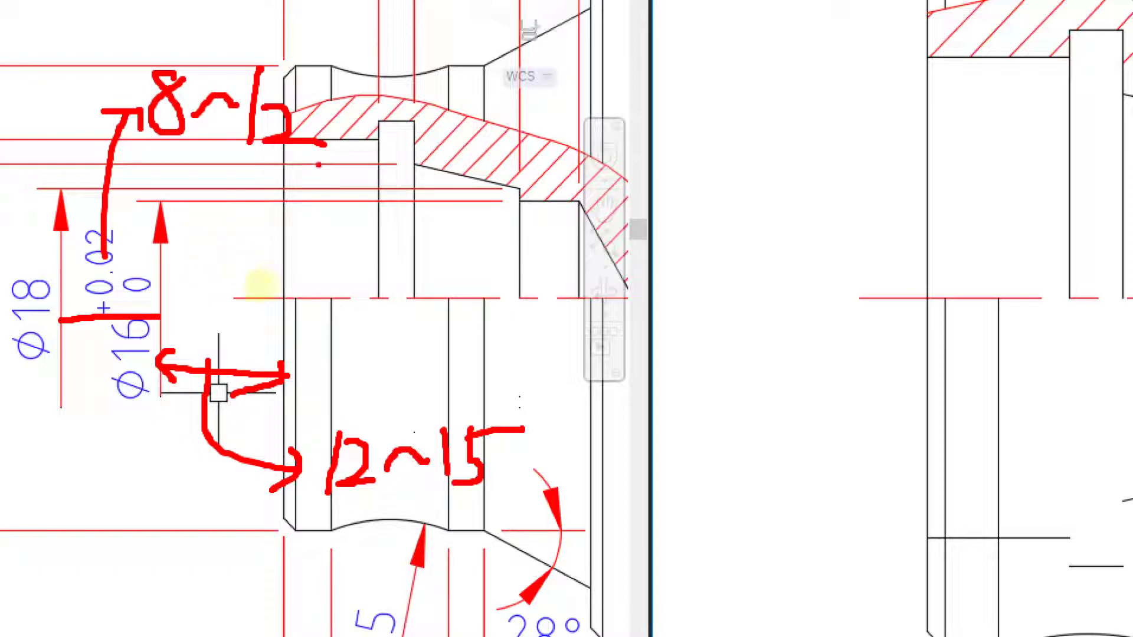
pyautogui.moveTo(155, 168); pyautogui.dragTo(366, 168)
pyautogui.click(329, 547)
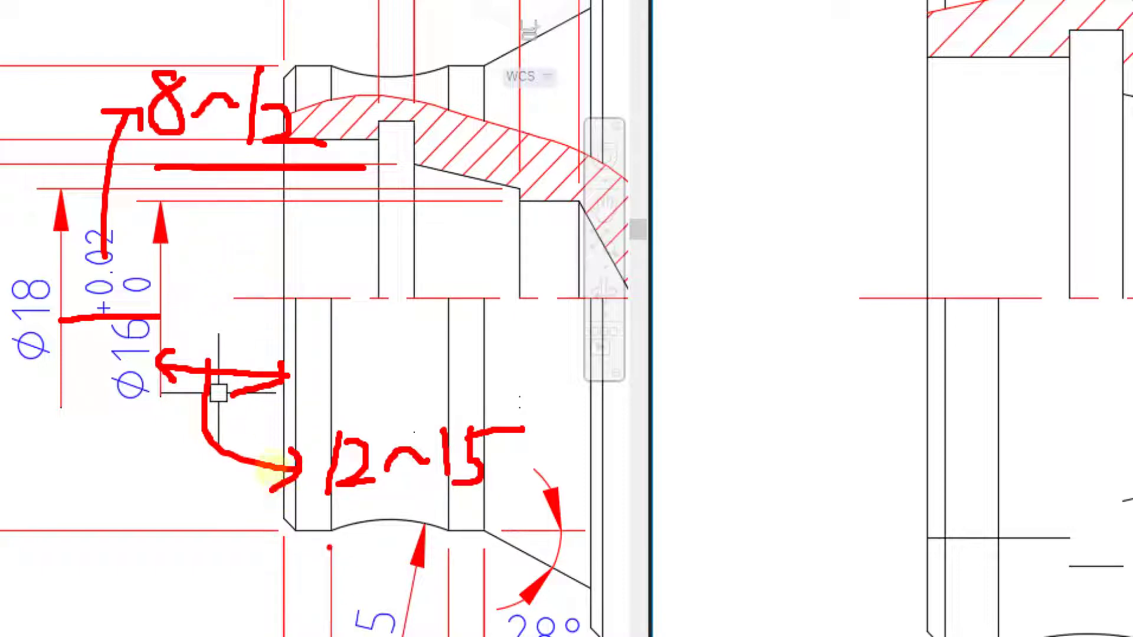
pyautogui.moveTo(318, 535); pyautogui.dragTo(557, 504)
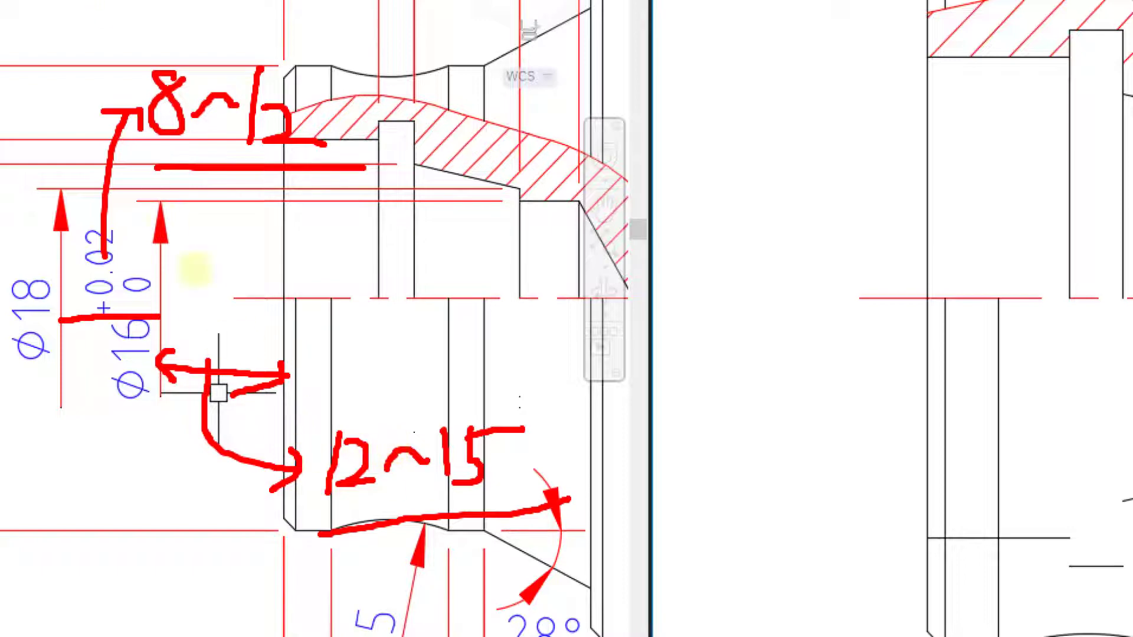
pyautogui.press('Escape')
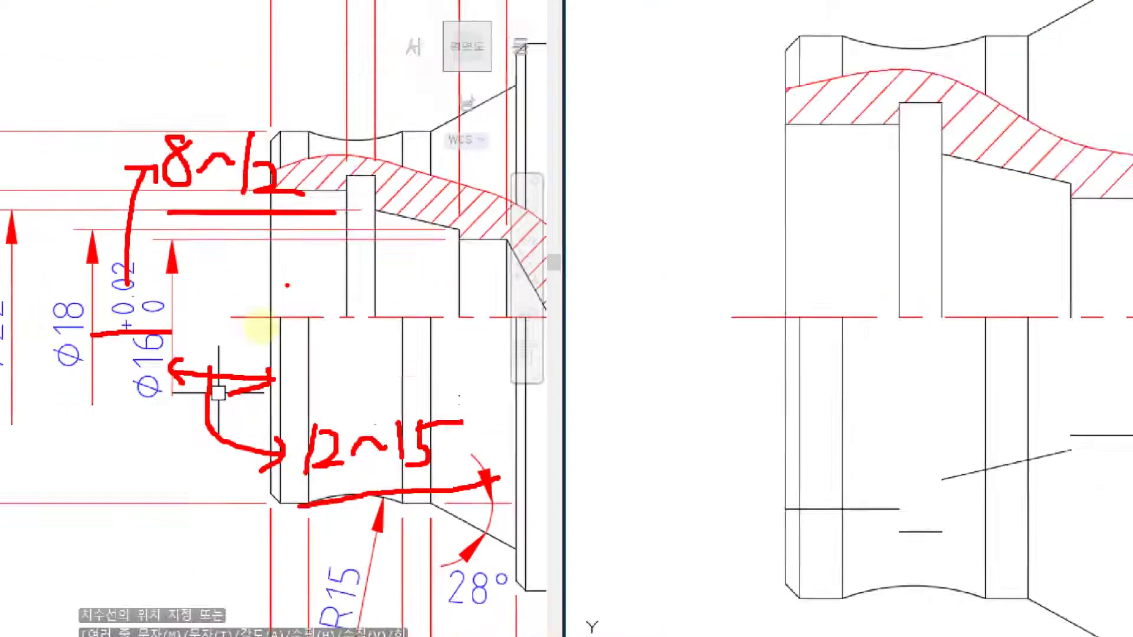
# Compare the Ø16 dimension line's offset from the end face with three times the 3.5 dimension text height.
pyautogui.hotkey('ctrl', '1')
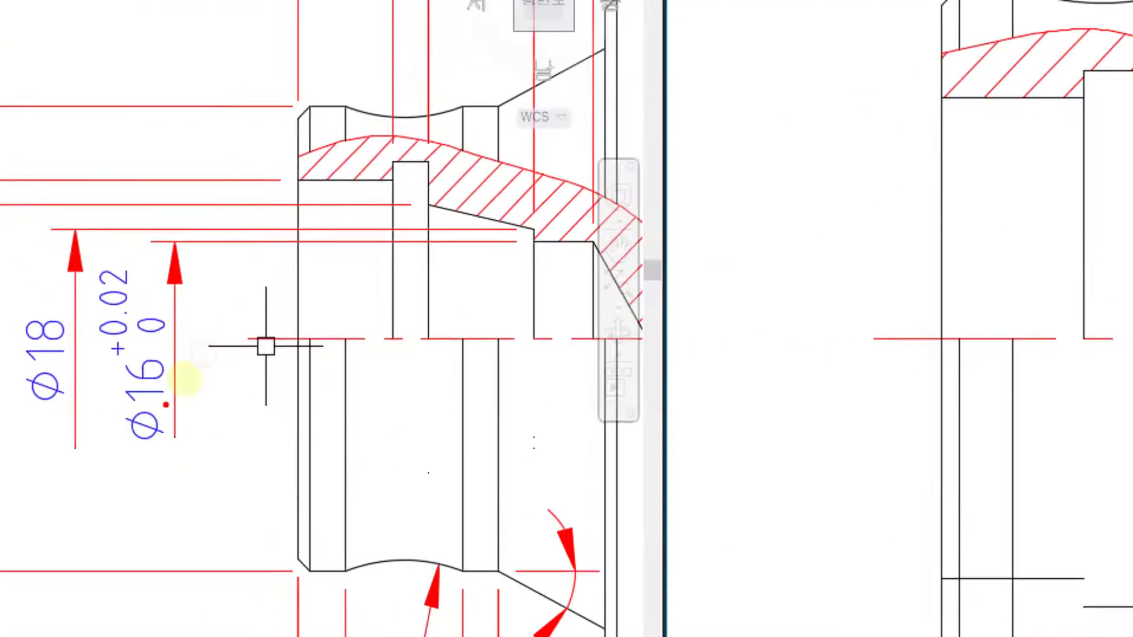
pyautogui.click(181, 357)
pyautogui.moveTo(172, 411); pyautogui.dragTo(275, 422)
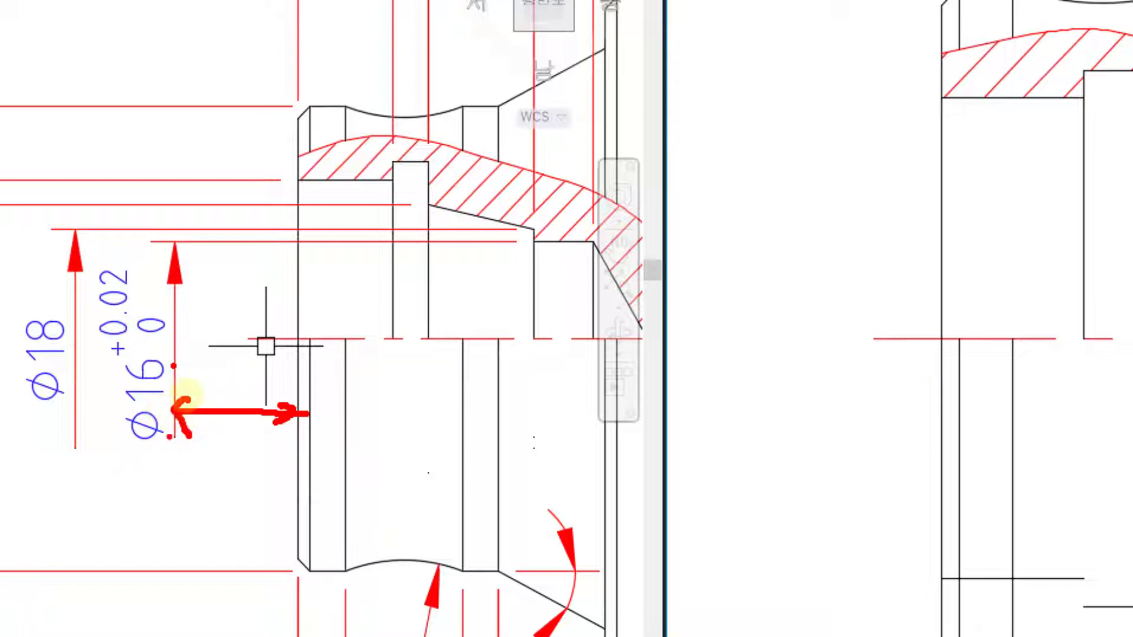
pyautogui.moveTo(158, 451)
pyautogui.mouseDown()
pyautogui.moveTo(115, 377)
pyautogui.moveTo(172, 422)
pyautogui.moveTo(152, 457)
pyautogui.moveTo(145, 525)
pyautogui.moveTo(195, 547)
pyautogui.moveTo(254, 551)
pyautogui.moveTo(247, 581)
pyautogui.mouseUp()
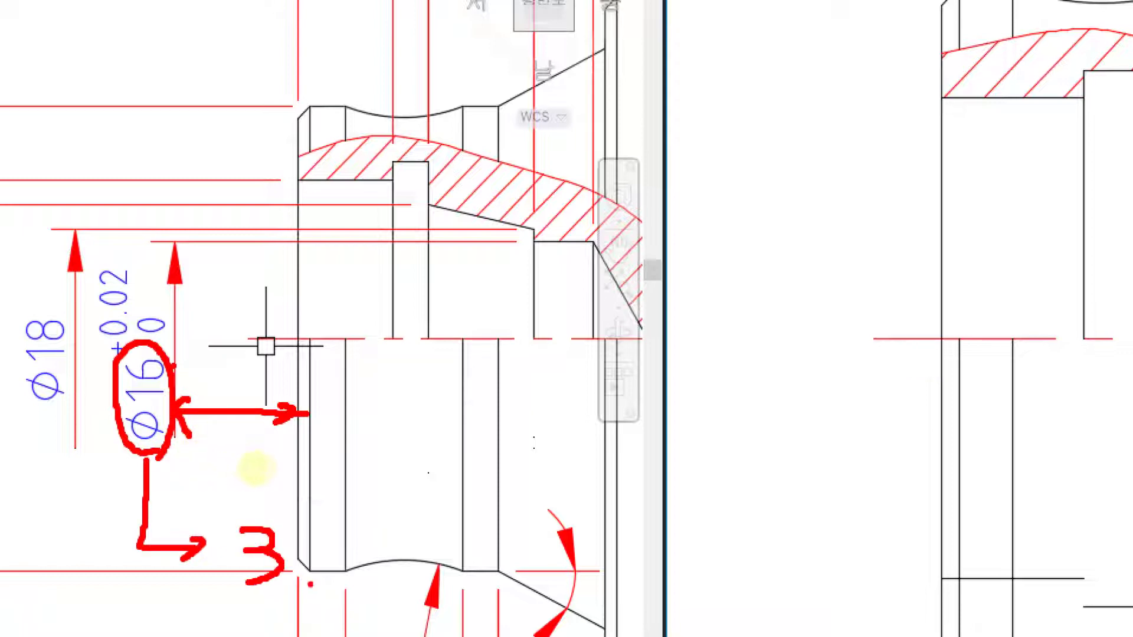
pyautogui.moveTo(319, 509)
pyautogui.mouseDown()
pyautogui.moveTo(340, 572)
pyautogui.moveTo(309, 585)
pyautogui.mouseUp()
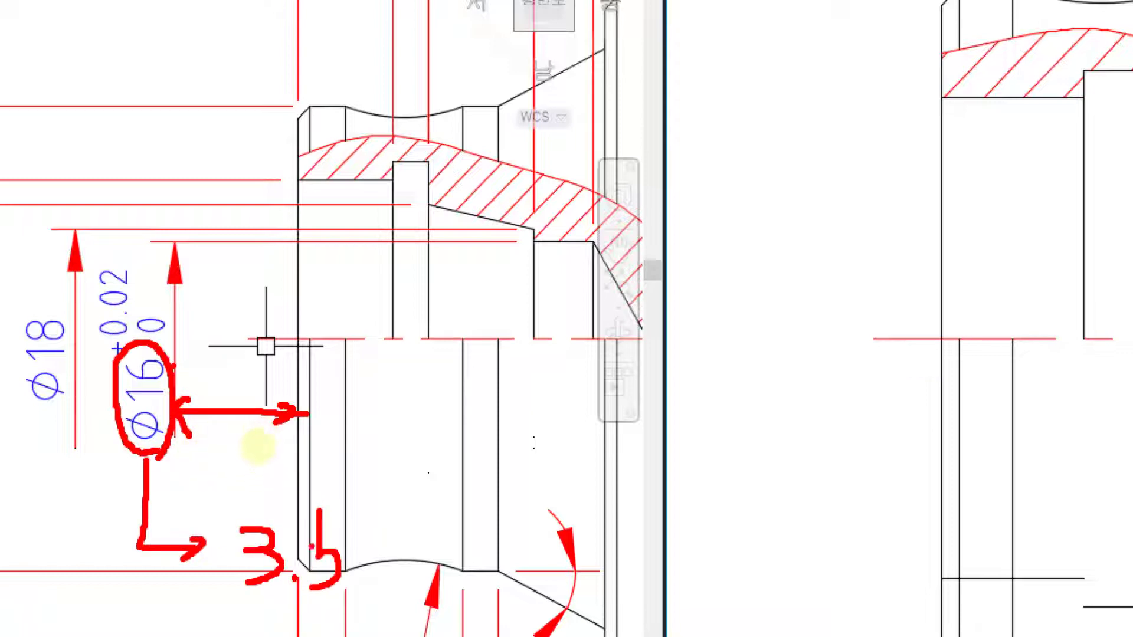
pyautogui.moveTo(404, 521); pyautogui.dragTo(371, 554)
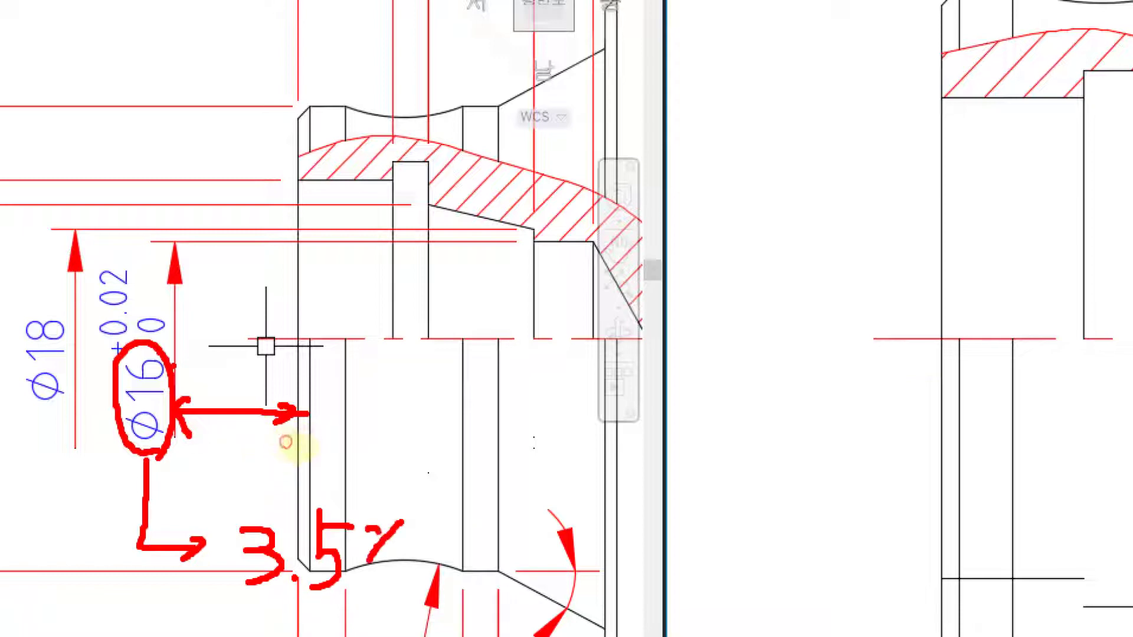
pyautogui.moveTo(433, 527); pyautogui.dragTo(442, 553)
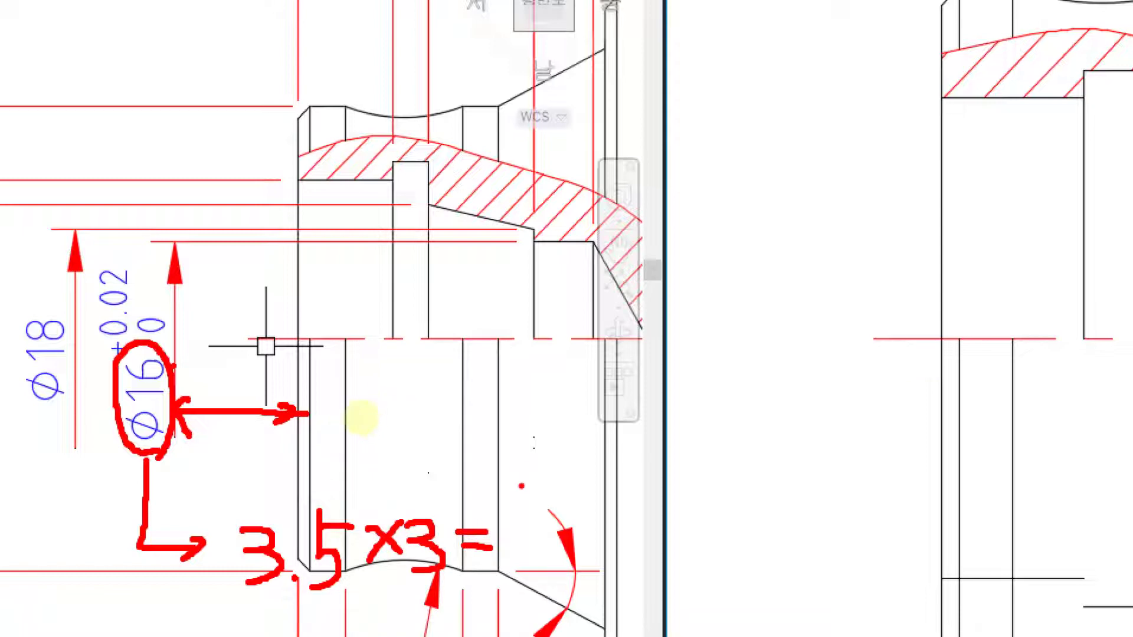
pyautogui.moveTo(518, 471); pyautogui.dragTo(519, 528)
pyautogui.moveTo(544, 491); pyautogui.dragTo(567, 501)
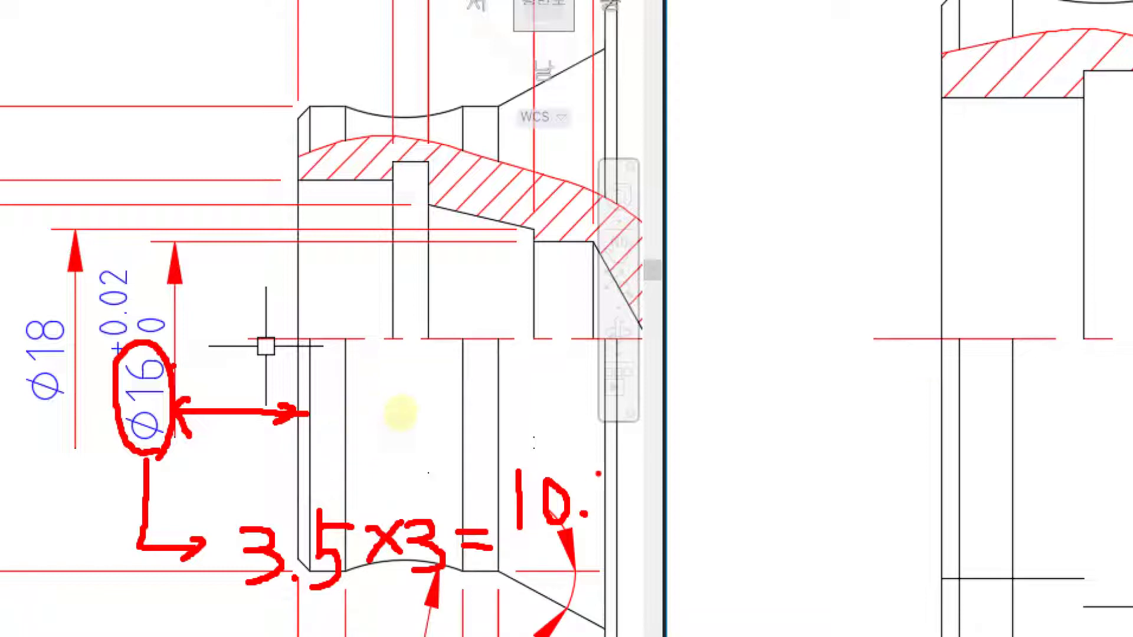
pyautogui.moveTo(599, 467); pyautogui.dragTo(627, 523)
pyautogui.moveTo(611, 475); pyautogui.dragTo(644, 474)
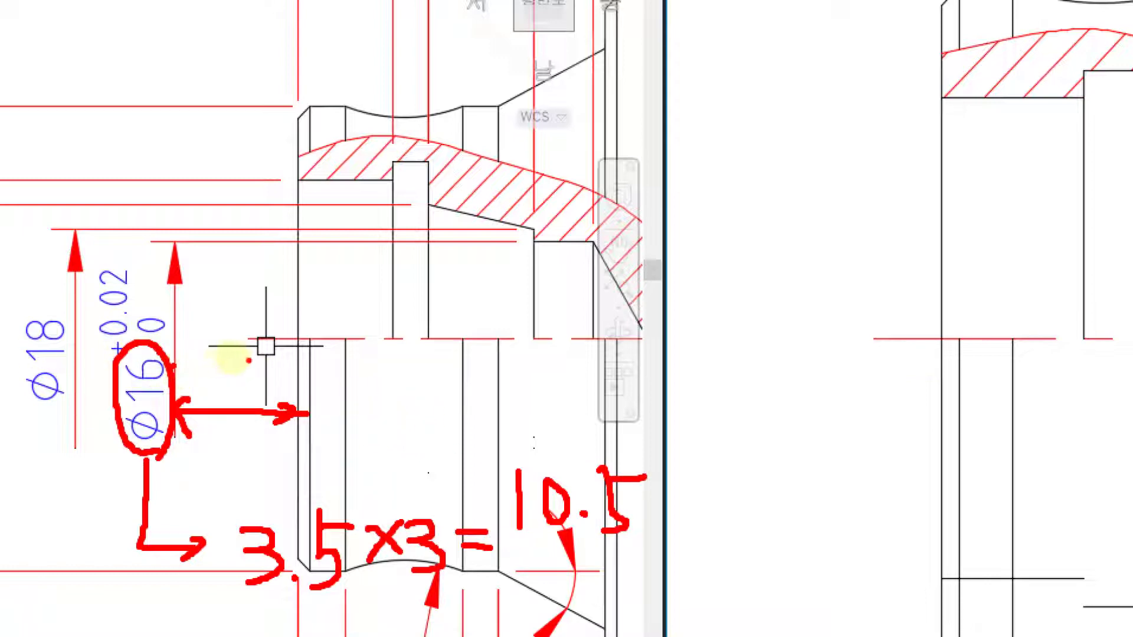
pyautogui.moveTo(294, 388)
pyautogui.mouseDown()
pyautogui.moveTo(260, 392)
pyautogui.moveTo(296, 369)
pyautogui.mouseUp()
pyautogui.click(242, 392)
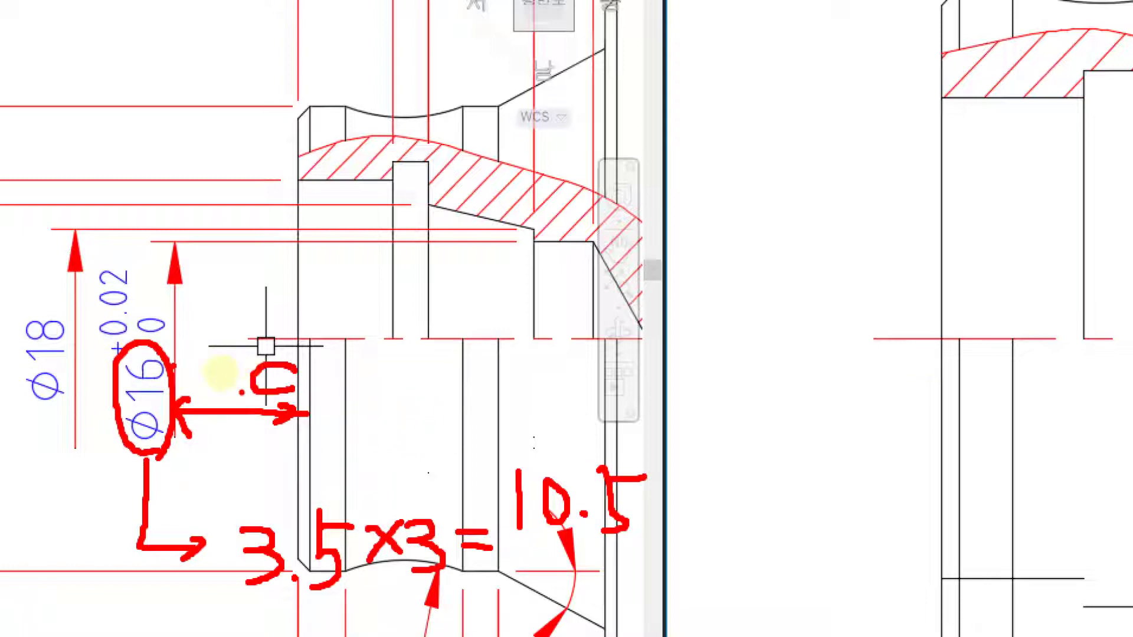
pyautogui.moveTo(211, 394); pyautogui.dragTo(255, 368)
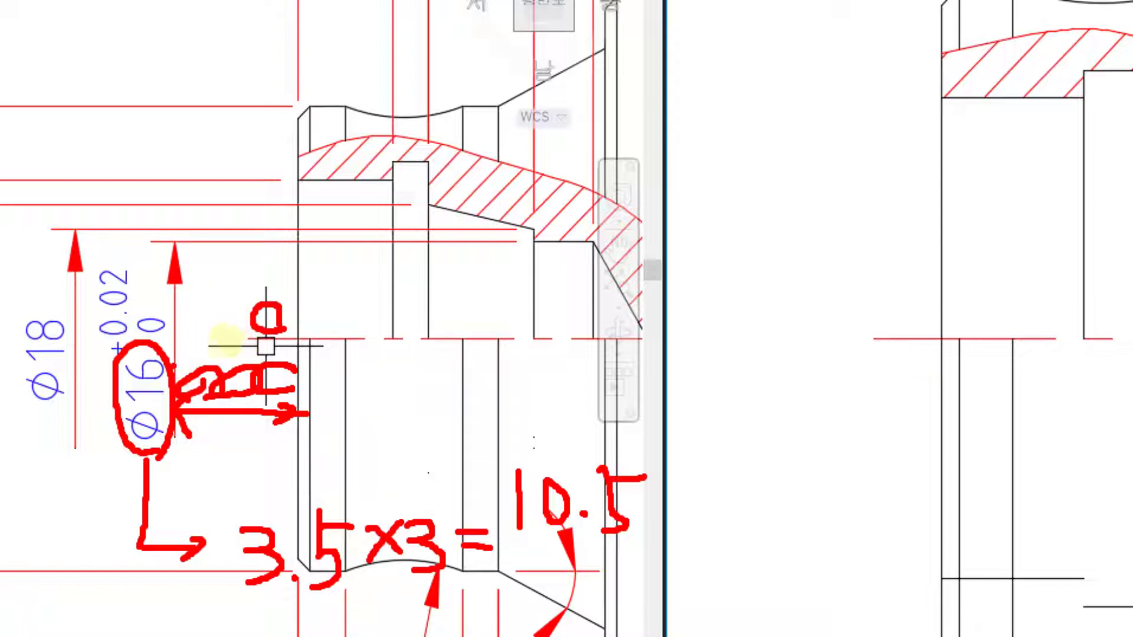
pyautogui.moveTo(224, 306)
pyautogui.mouseDown()
pyautogui.moveTo(254, 333)
pyautogui.moveTo(189, 334)
pyautogui.mouseUp()
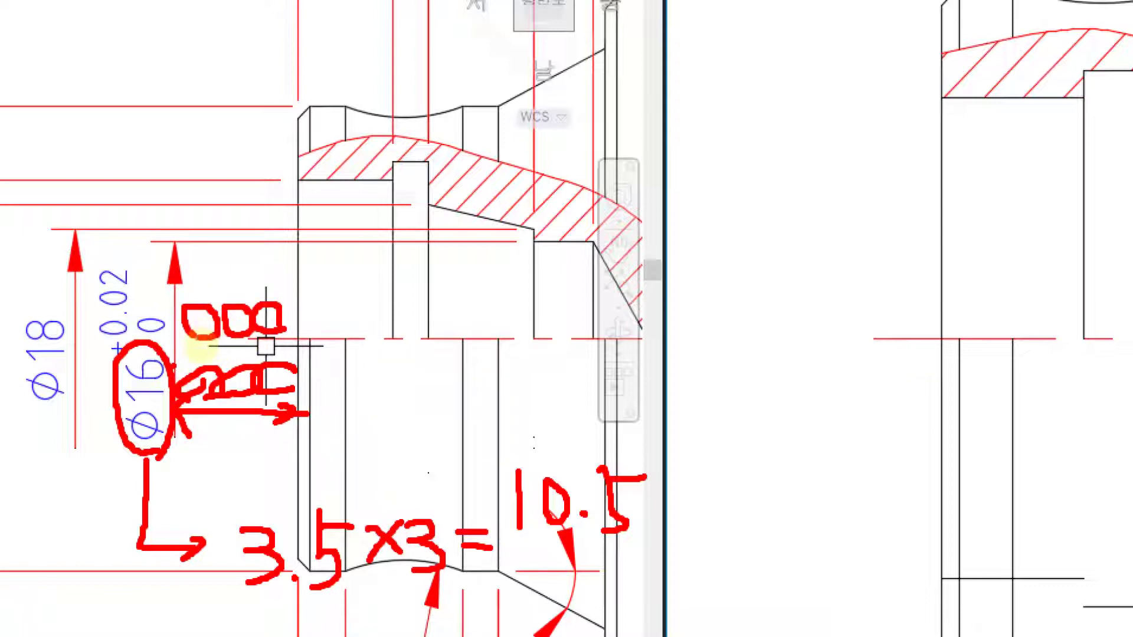
pyautogui.moveTo(176, 285); pyautogui.dragTo(180, 338)
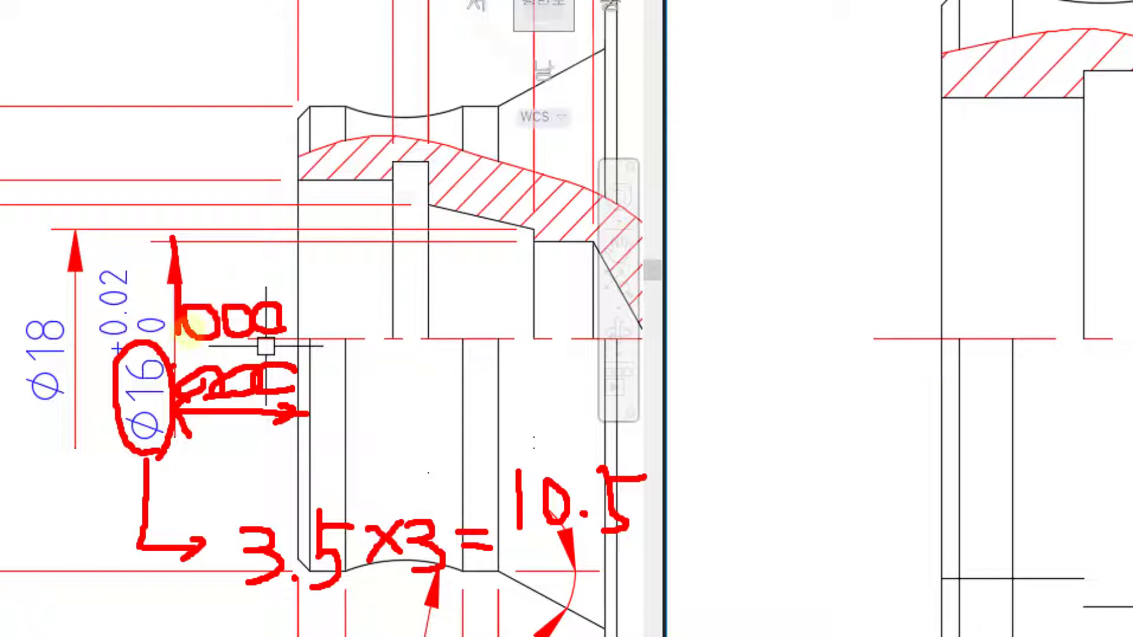
pyautogui.press('Escape')
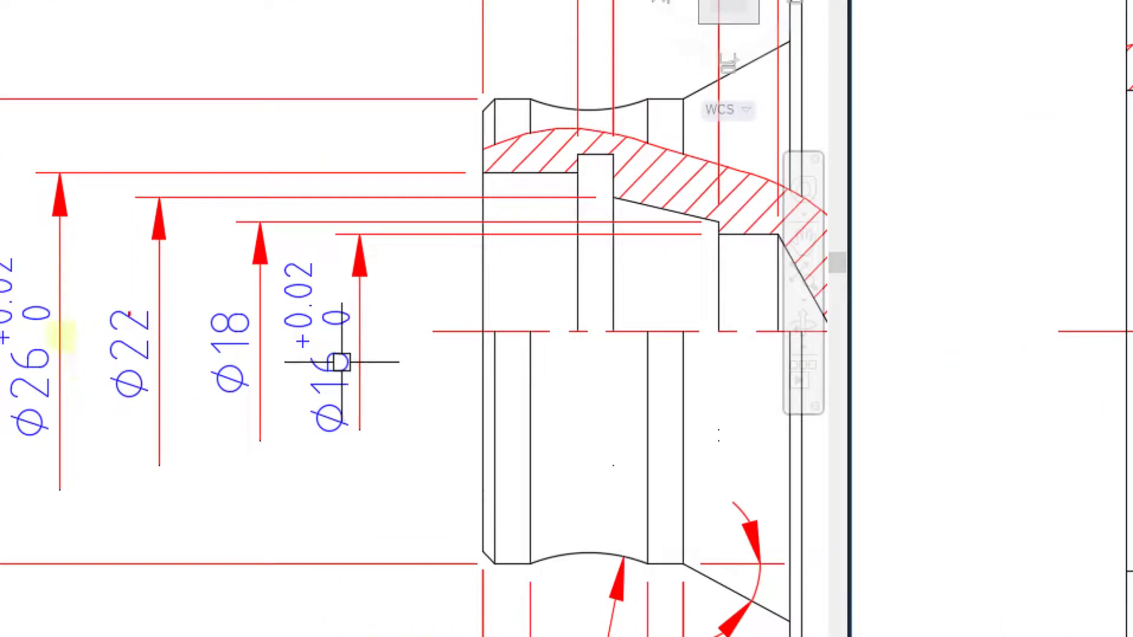
# Examine the spacing between the Ø16, Ø18 and Ø22 dimension lines in the reference, and return to the shaft drawing.
pyautogui.moveTo(364, 325); pyautogui.dragTo(159, 291)
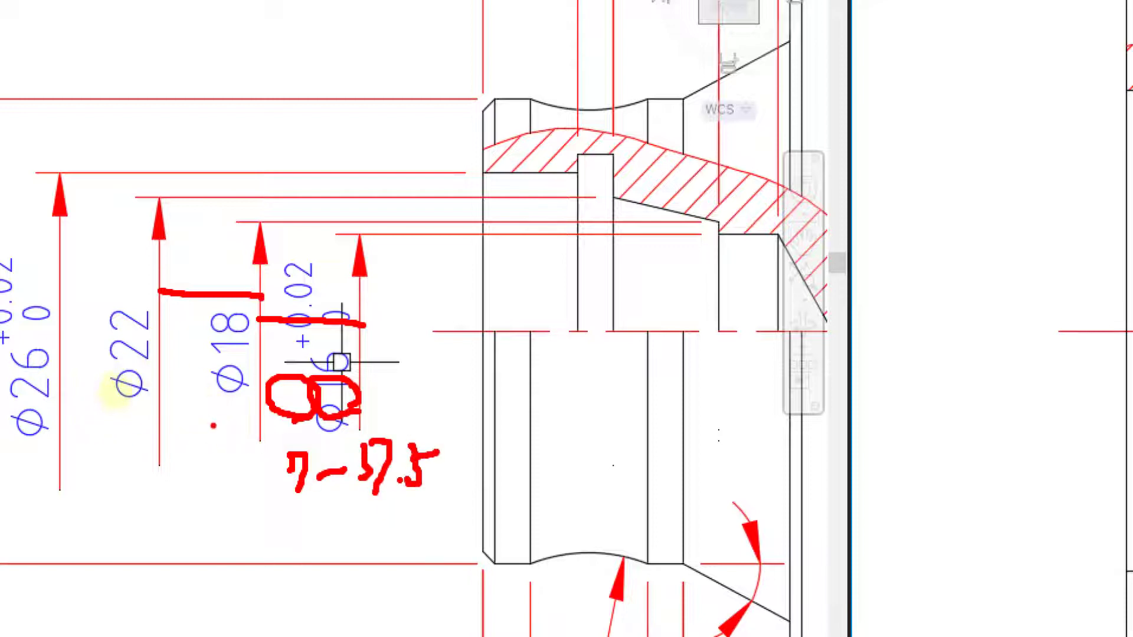
pyautogui.moveTo(200, 495); pyautogui.dragTo(206, 555)
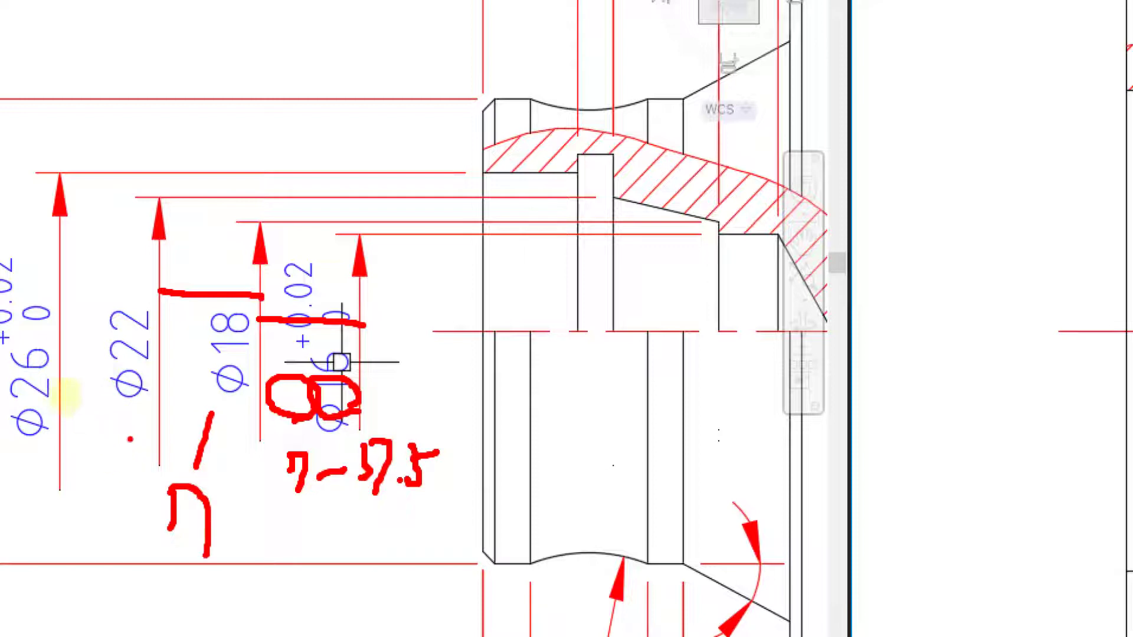
pyautogui.moveTo(102, 435); pyautogui.dragTo(148, 545)
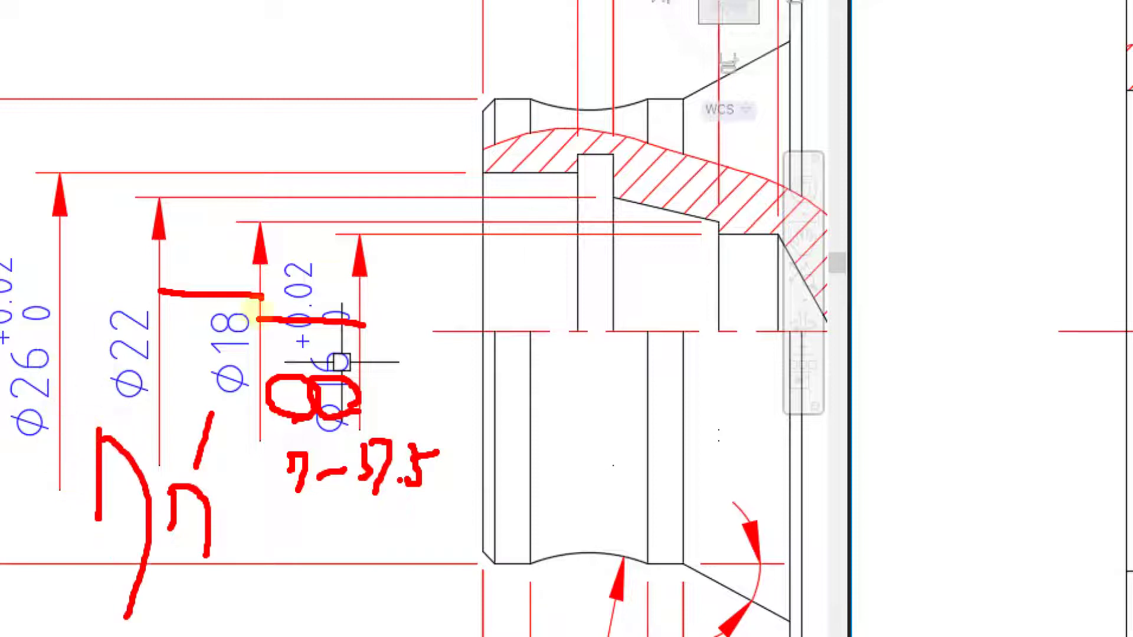
pyautogui.press('Escape')
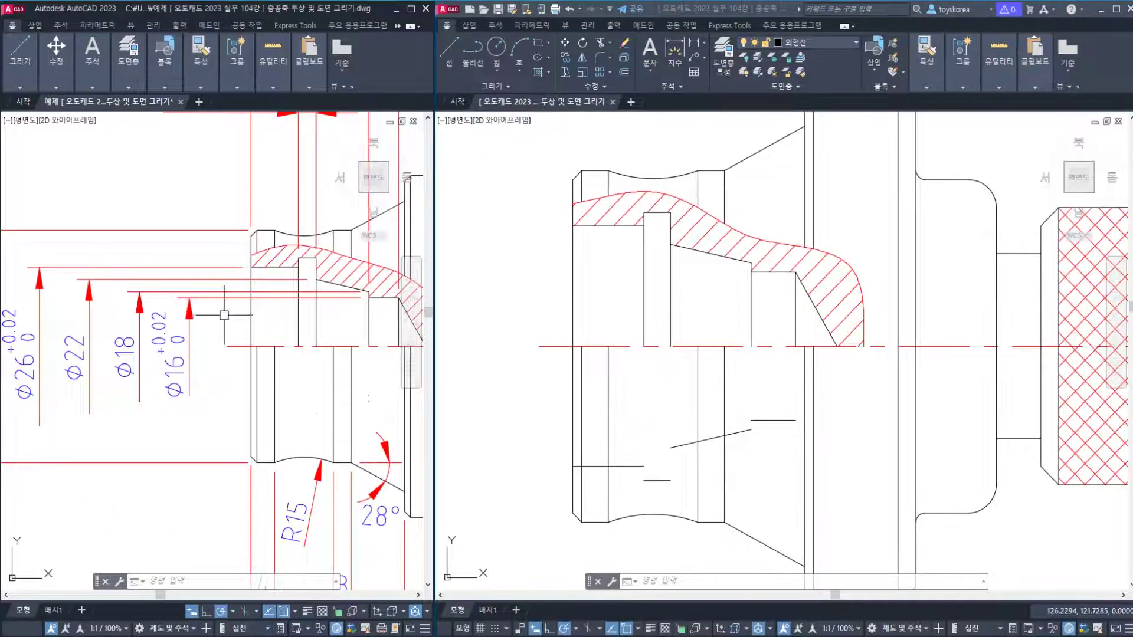
pyautogui.click(197, 356)
pyautogui.press('Escape')
pyautogui.scroll(-3, 196, 357)
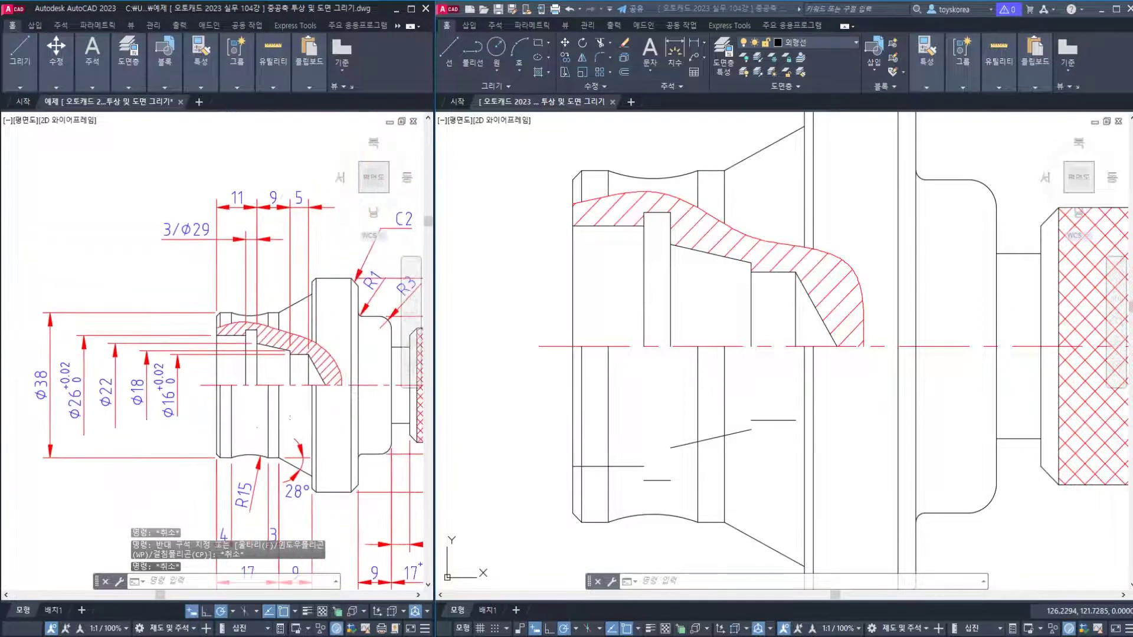
pyautogui.click(538, 377)
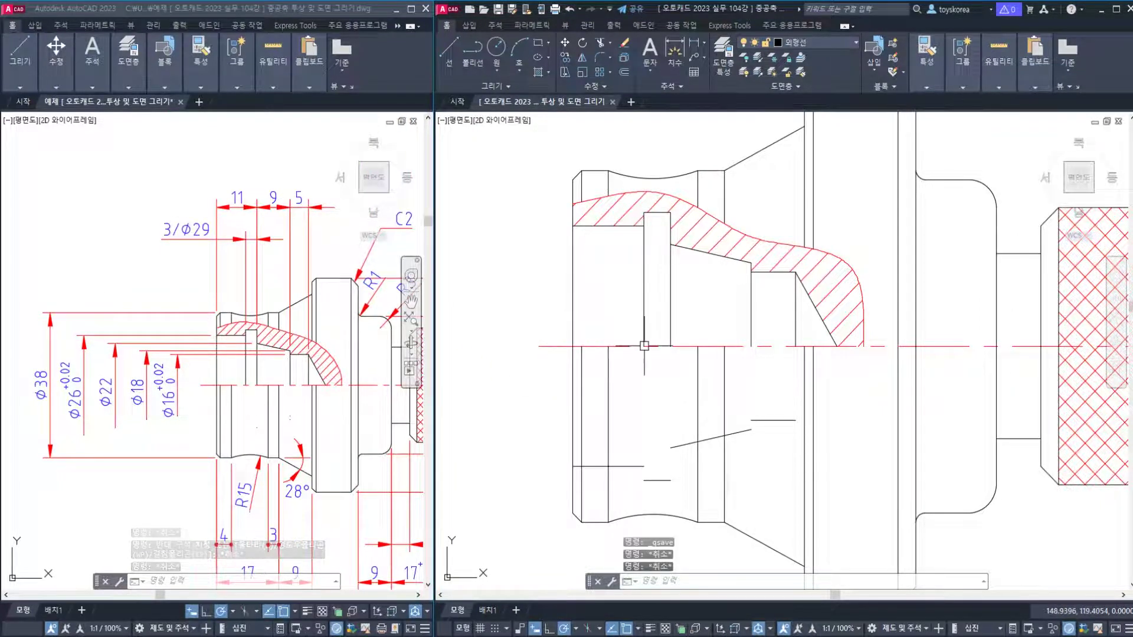
pyautogui.moveTo(645, 342); pyautogui.dragTo(689, 319, button='middle')
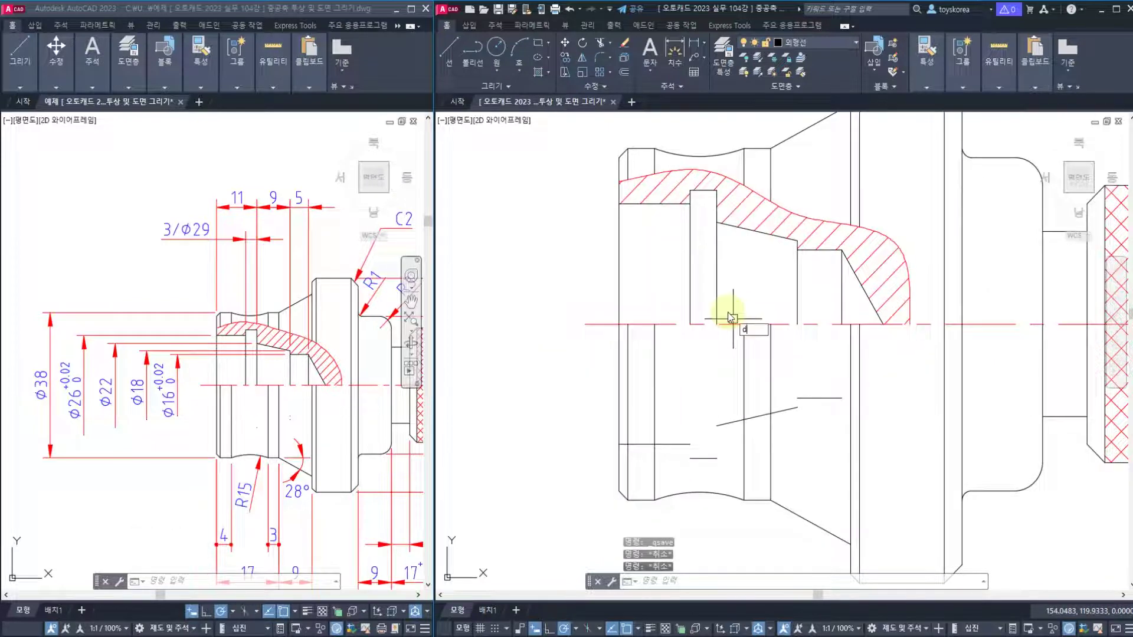
pyautogui.write('dli')
pyautogui.press('Return')
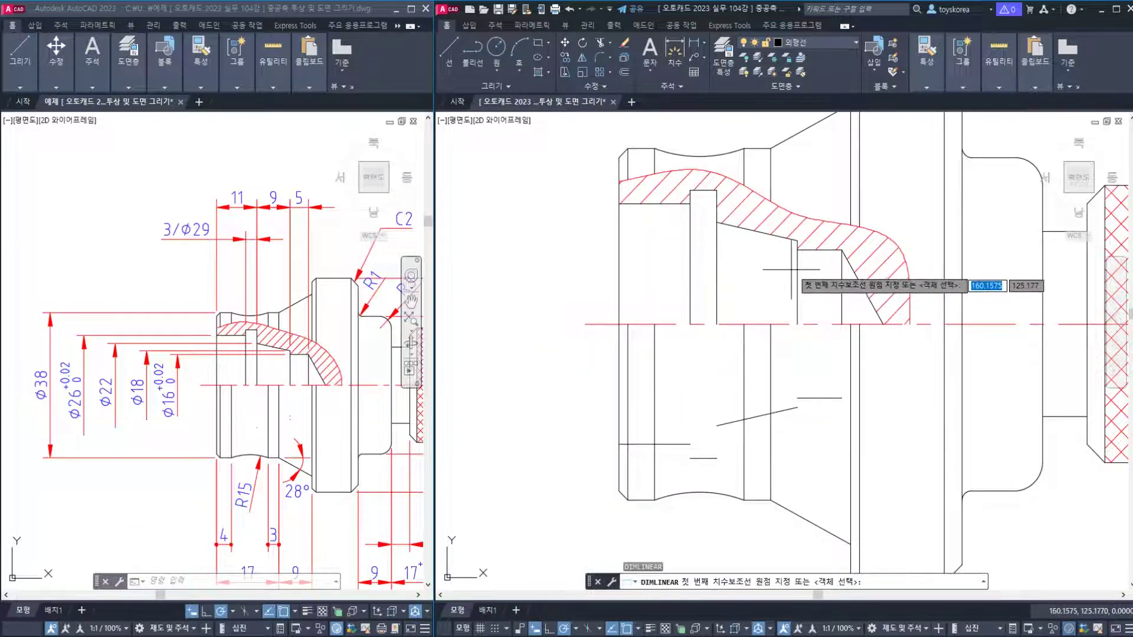
pyautogui.click(796, 250)
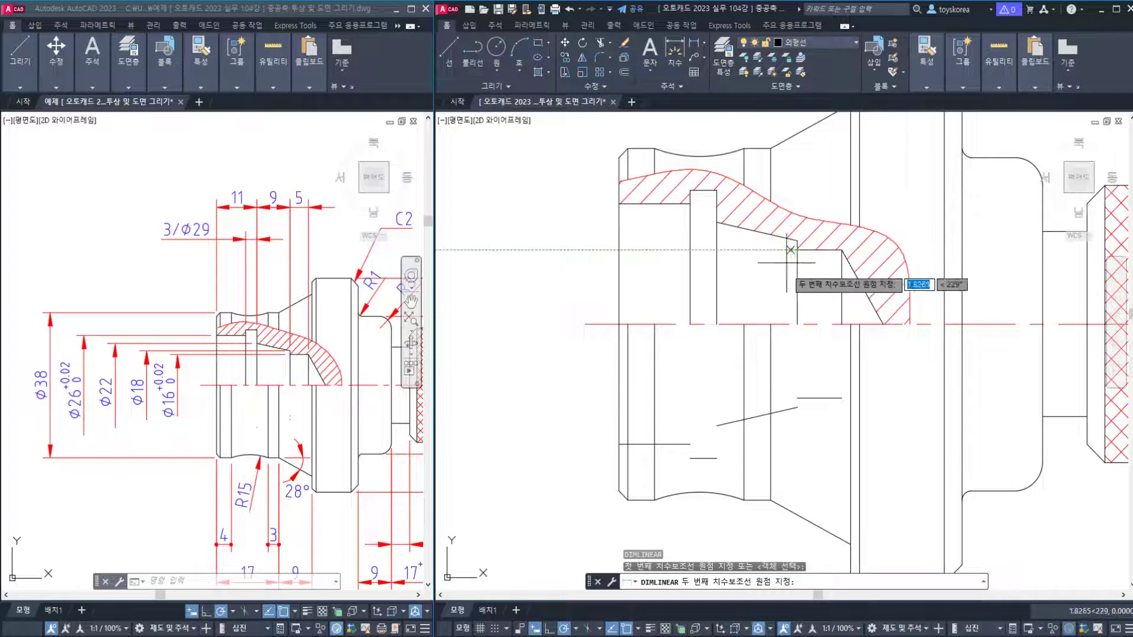
pyautogui.press('Escape')
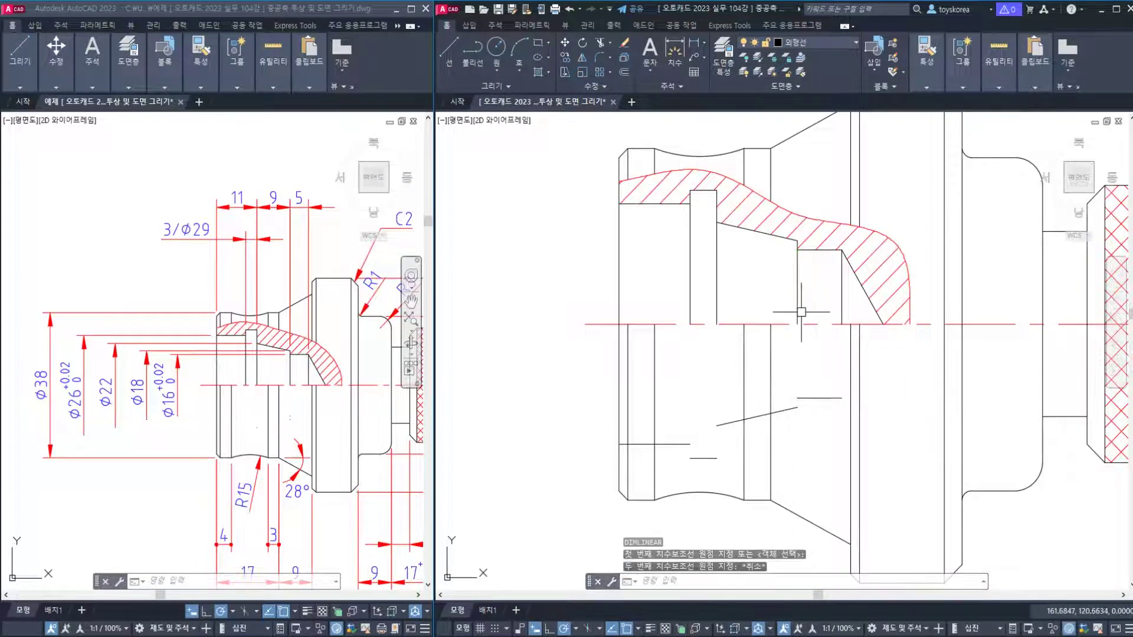
pyautogui.press('Escape')
pyautogui.press('Escape')
pyautogui.press('Escape')
pyautogui.press('space')
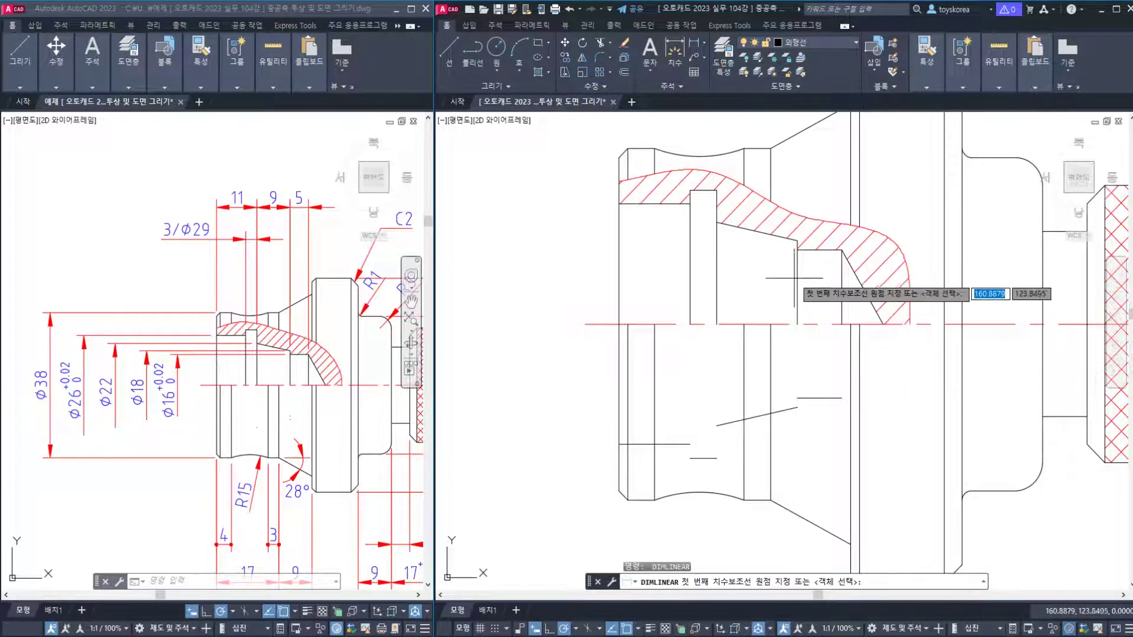
pyautogui.click(796, 250)
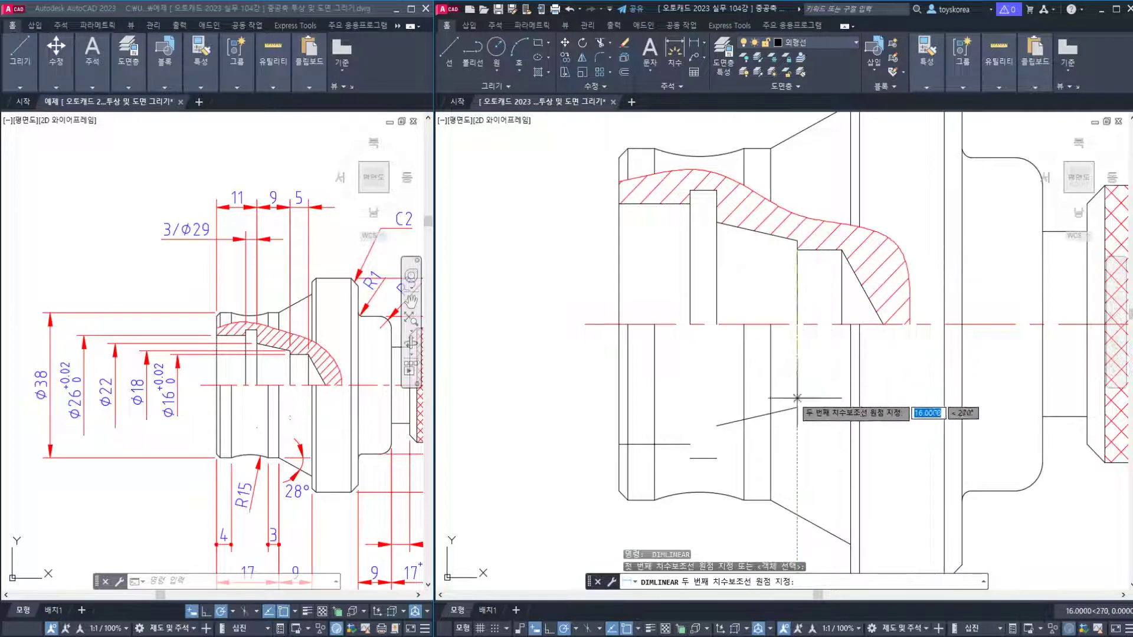
pyautogui.press('Escape')
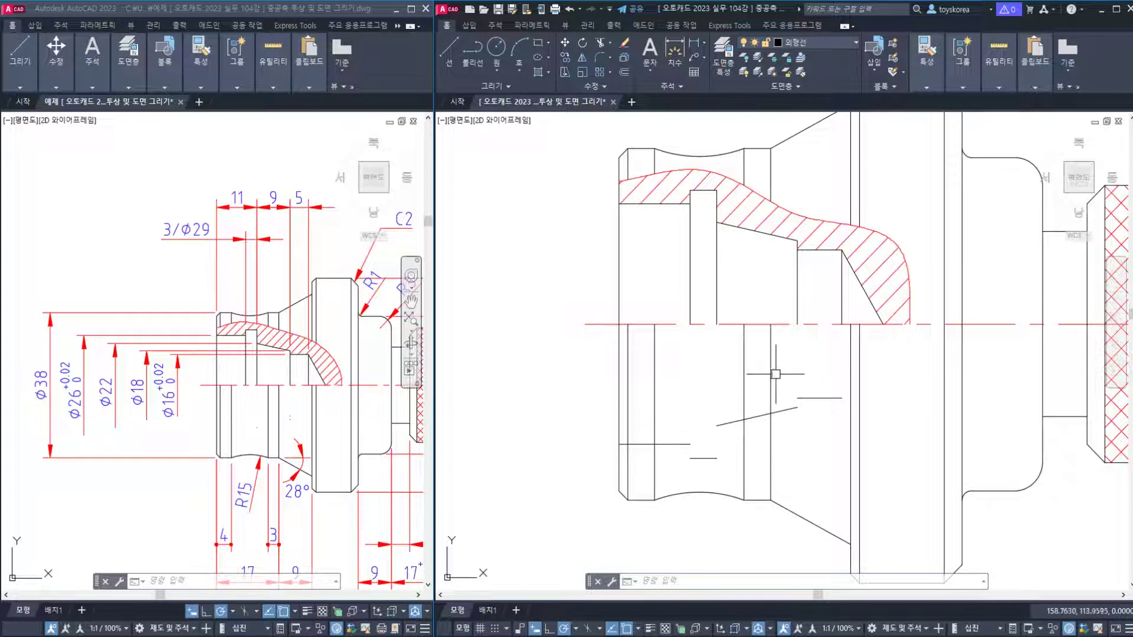
pyautogui.press('Escape')
pyautogui.press('Escape')
pyautogui.press('Escape')
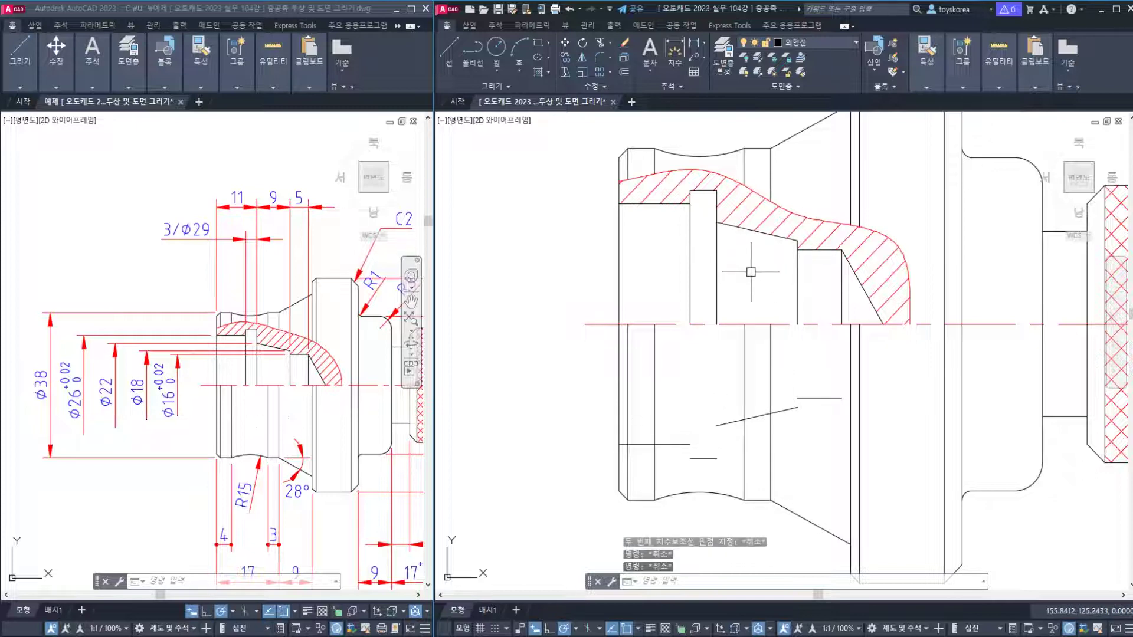
# Add a vertical linear dimension across the 16 mm bore, with its dimension line about 9 mm outside the shaft's end face.
pyautogui.write('d')
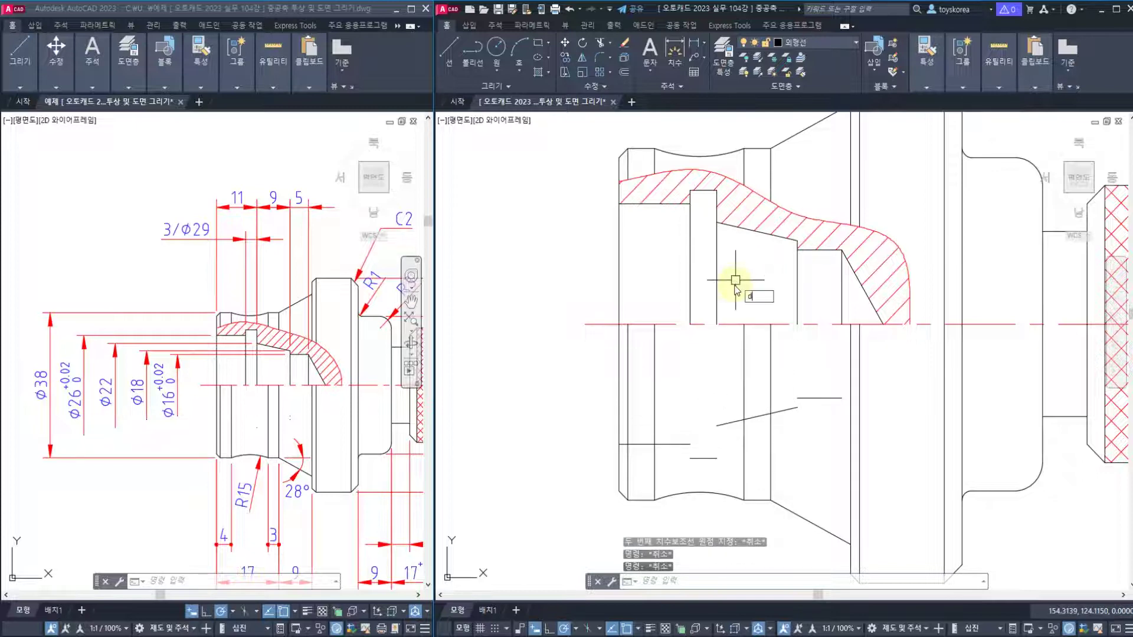
pyautogui.write('li')
pyautogui.press('Return')
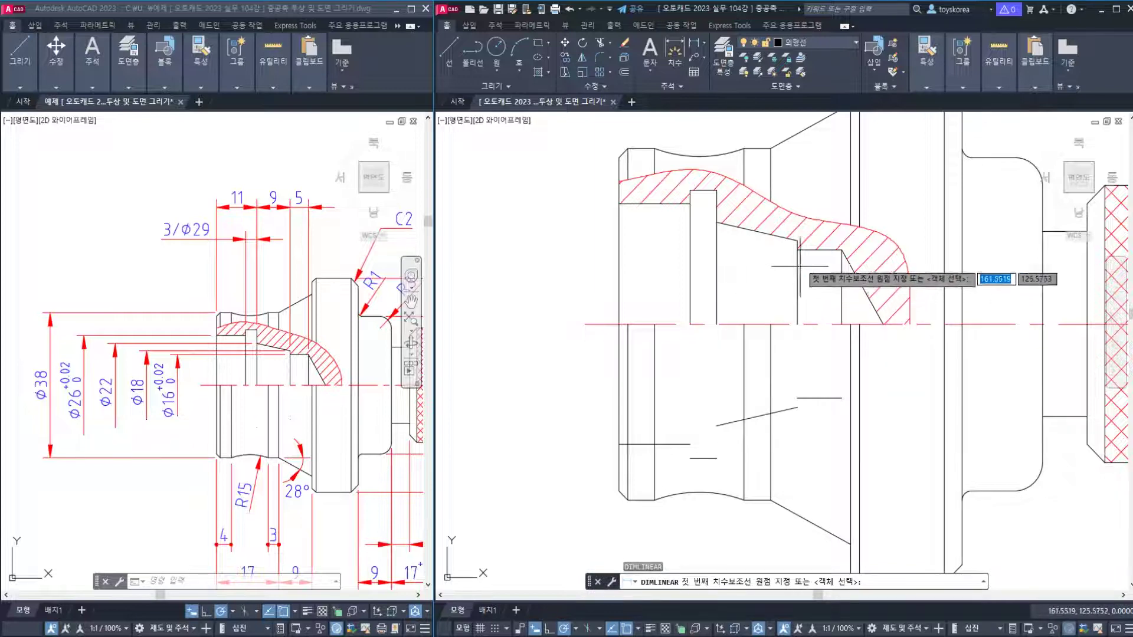
pyautogui.click(797, 242)
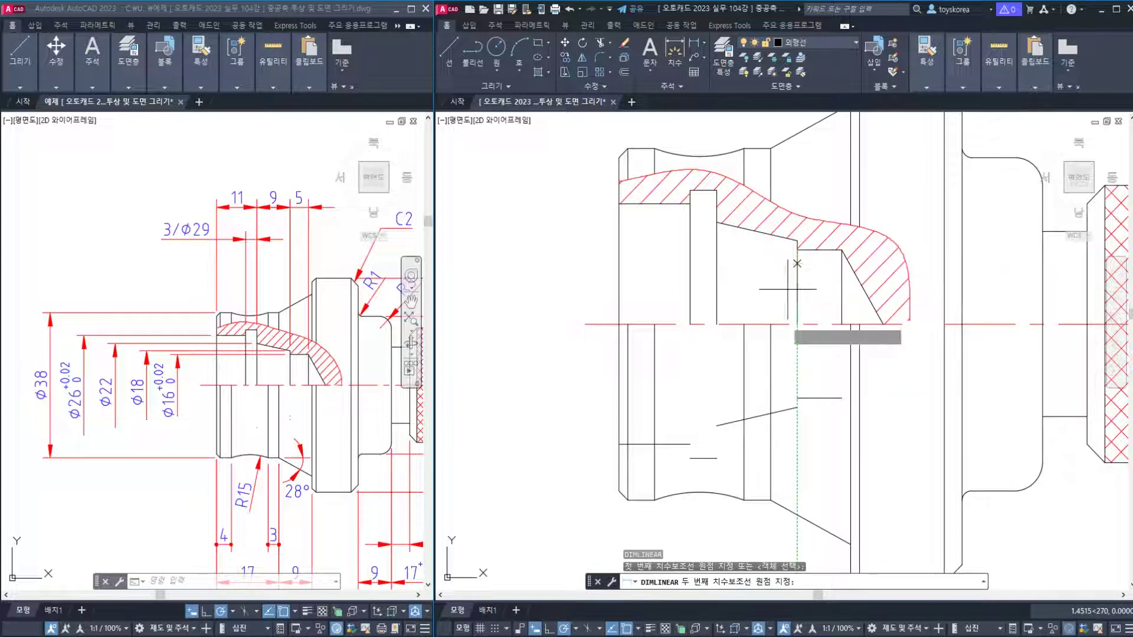
pyautogui.click(797, 398)
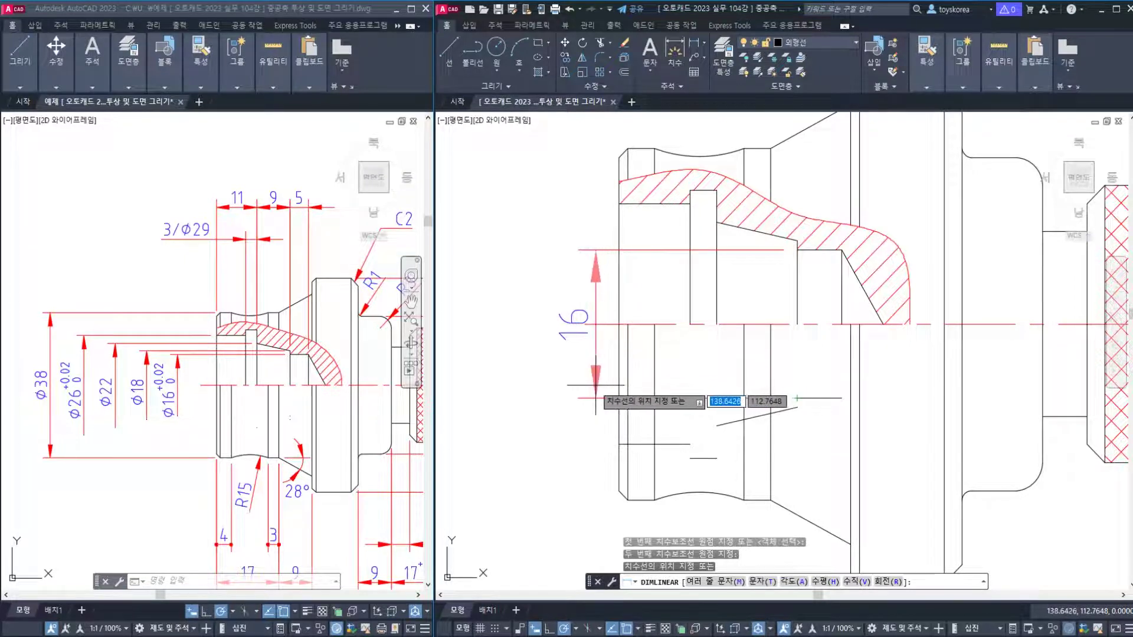
pyautogui.click(540, 381)
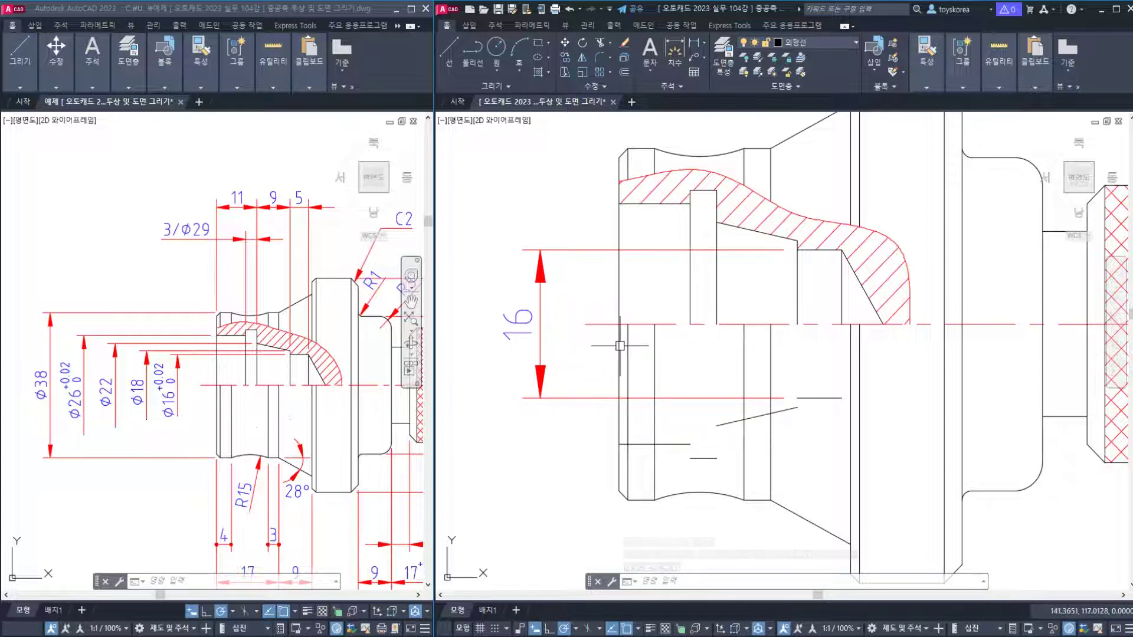
pyautogui.press('Escape')
pyautogui.press('Escape')
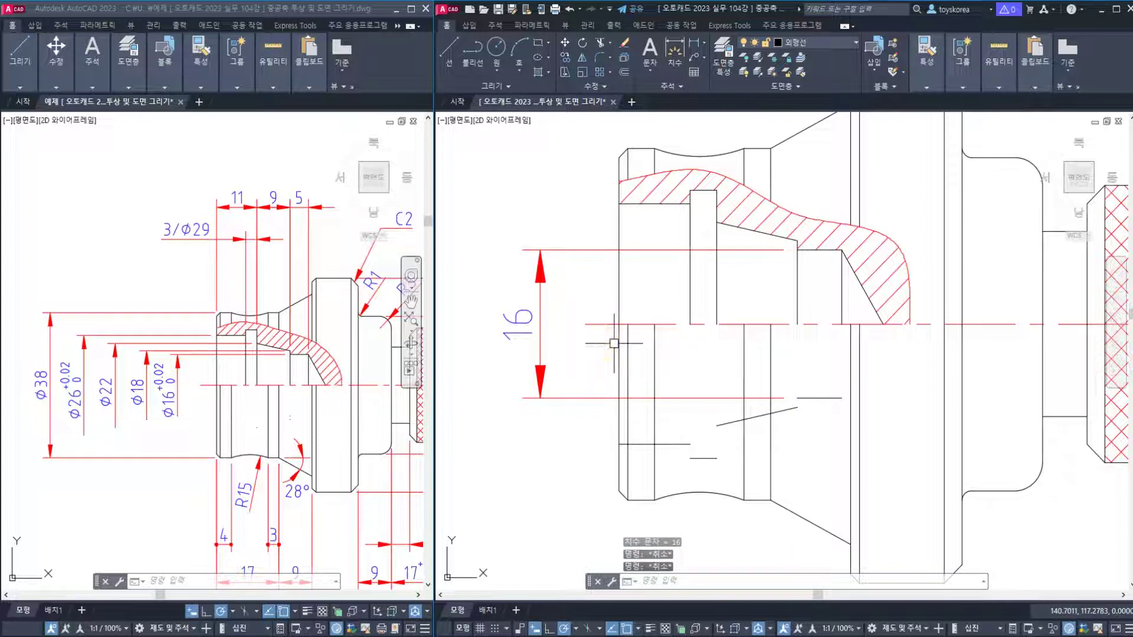
# Measure the gap between the 16 mm bore's dimension line and the shaft's end face.
pyautogui.press('space')
pyautogui.click(539, 341)
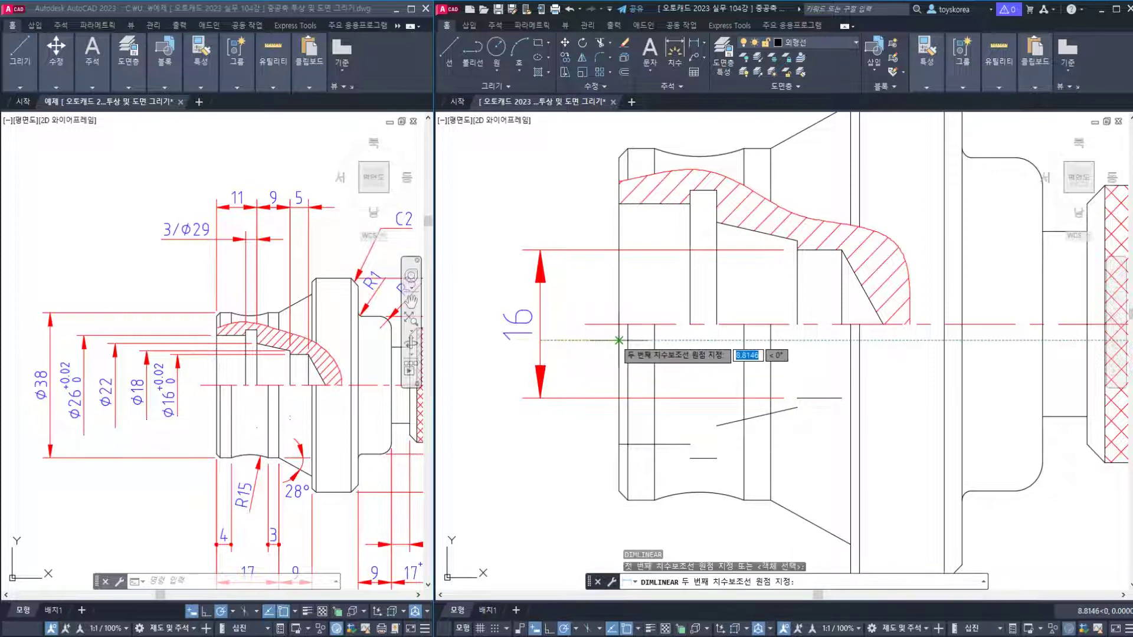
pyautogui.click(618, 341)
pyautogui.press('Escape')
pyautogui.press('Escape')
pyautogui.press('Escape')
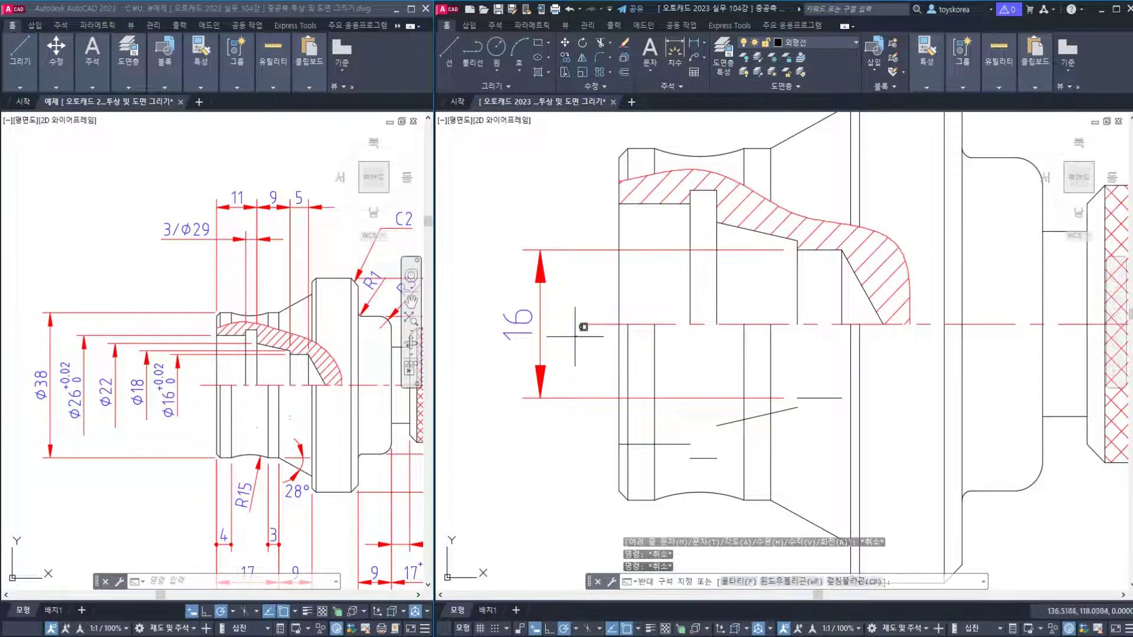
# Erase the vertical dimension of the 16 mm bore.
pyautogui.click(540, 331)
pyautogui.write('e')
pyautogui.press('space')
# Dimension the 16 mm bore's diameter vertically, with the dimension line about 10 mm outside the shaft's end face.
pyautogui.write('d')
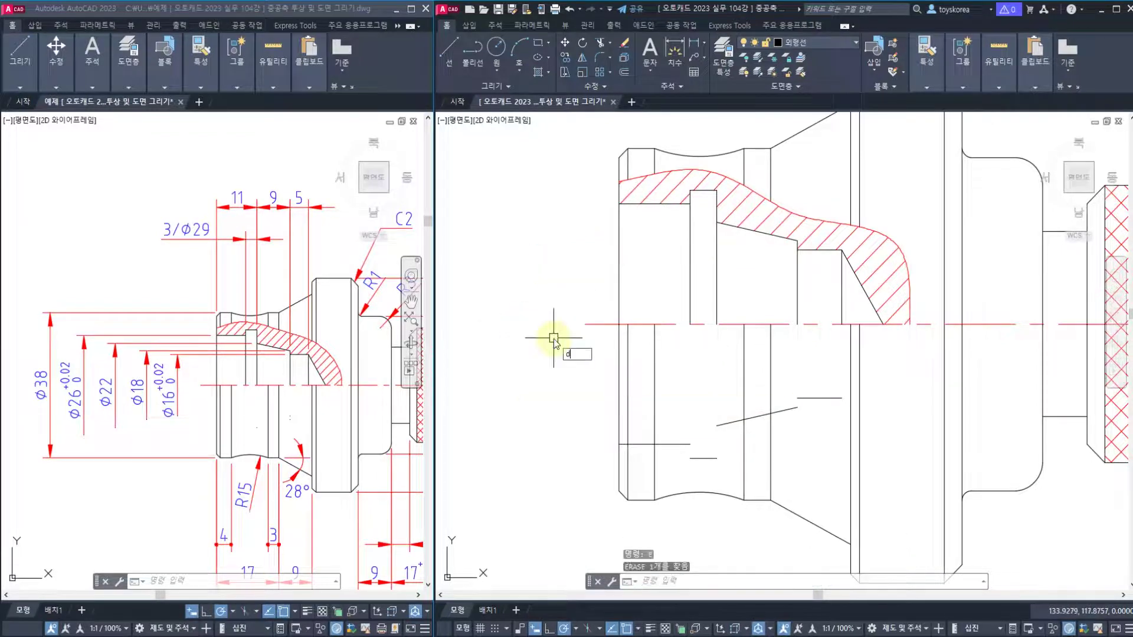
pyautogui.write('dli')
pyautogui.press('space')
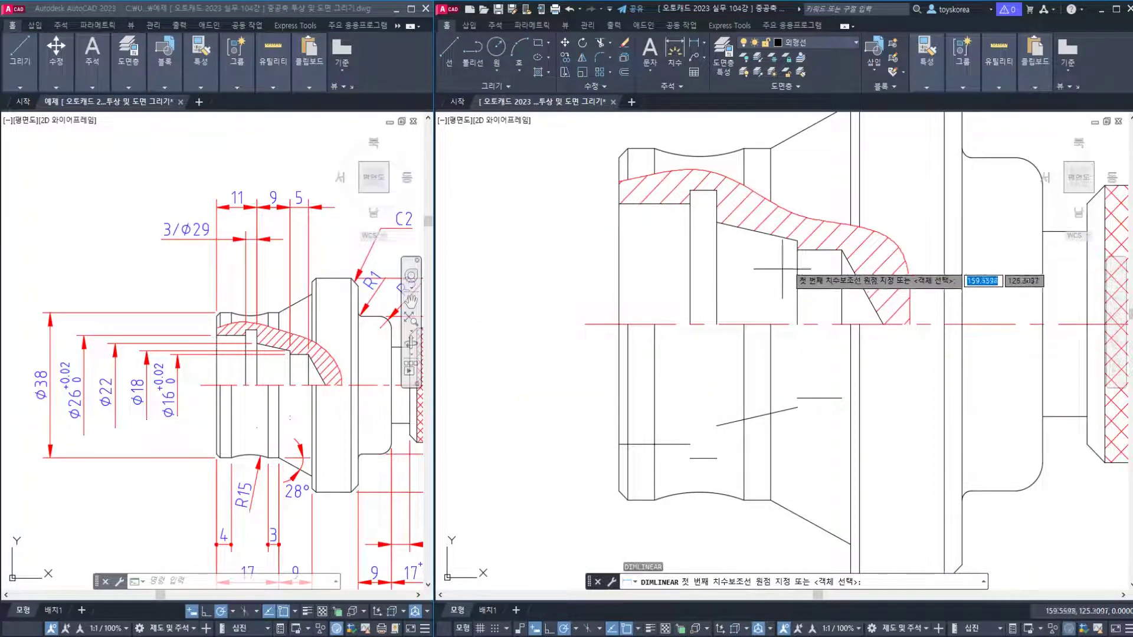
pyautogui.click(797, 250)
pyautogui.click(797, 398)
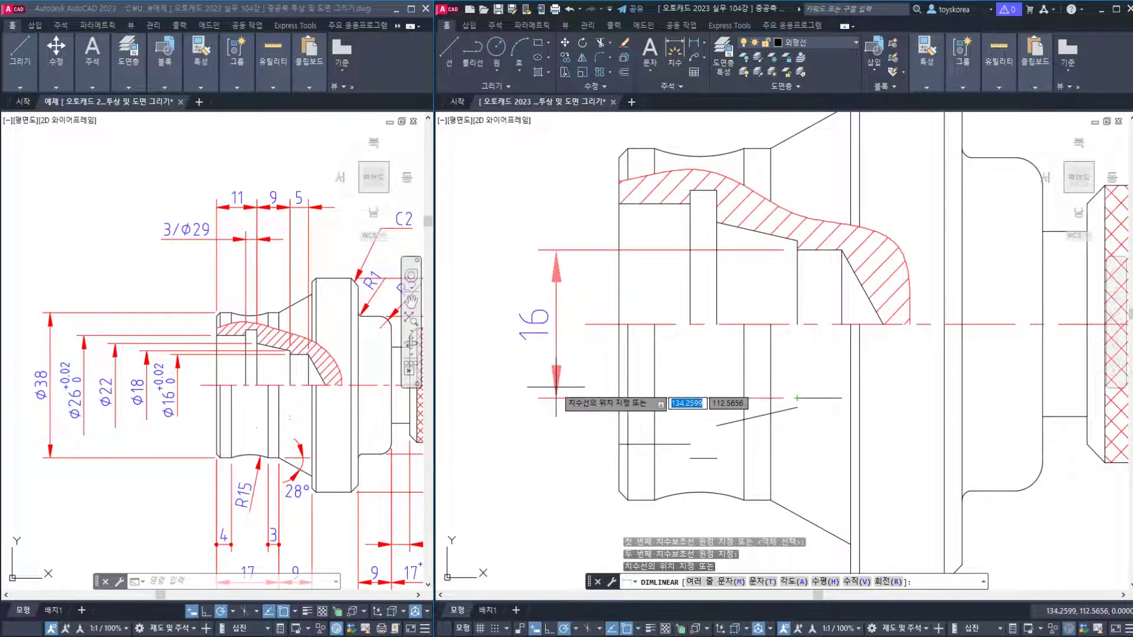
pyautogui.click(531, 388)
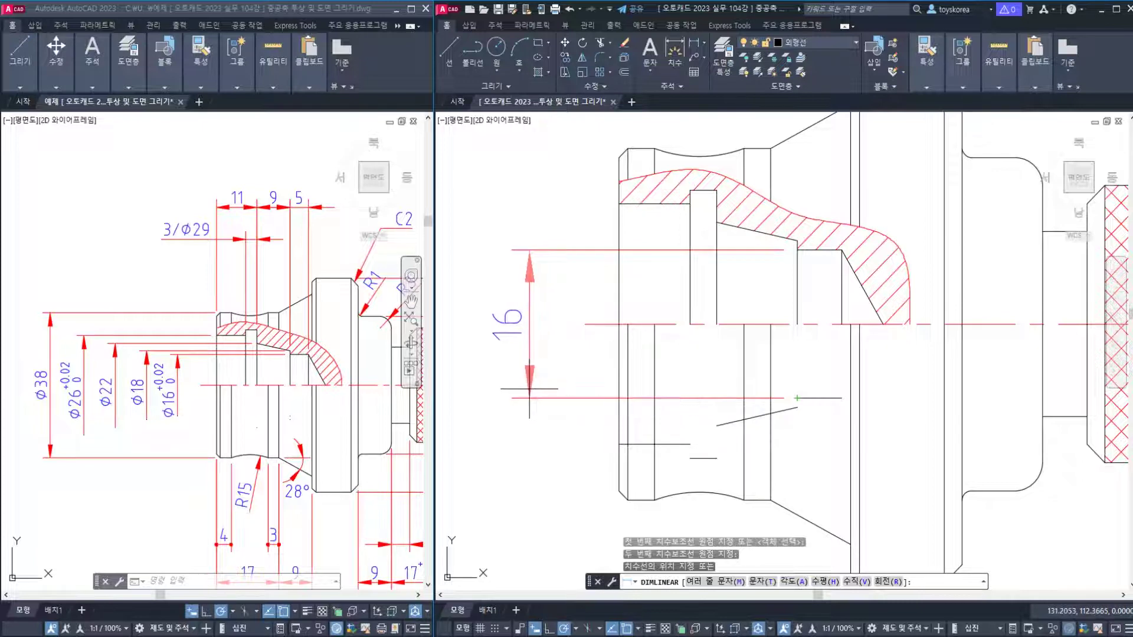
# Check the spacing from the new 16 mm bore dimension line to the shaft's end face with a temporary linear dimension.
pyautogui.write('dli')
pyautogui.press('Return')
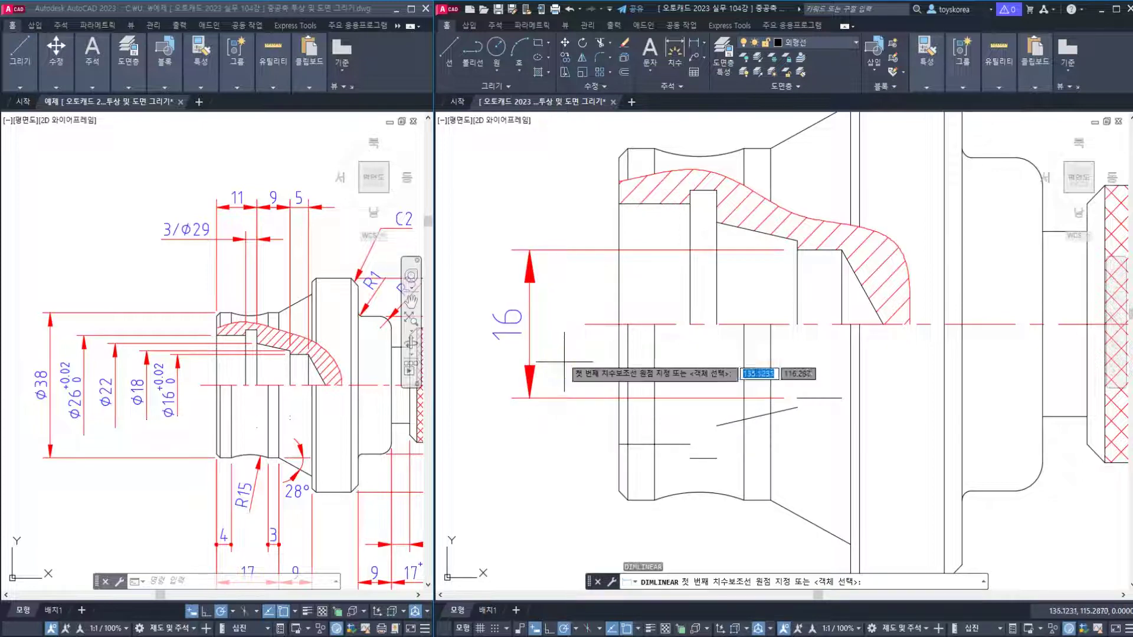
pyautogui.click(529, 348)
pyautogui.click(617, 349)
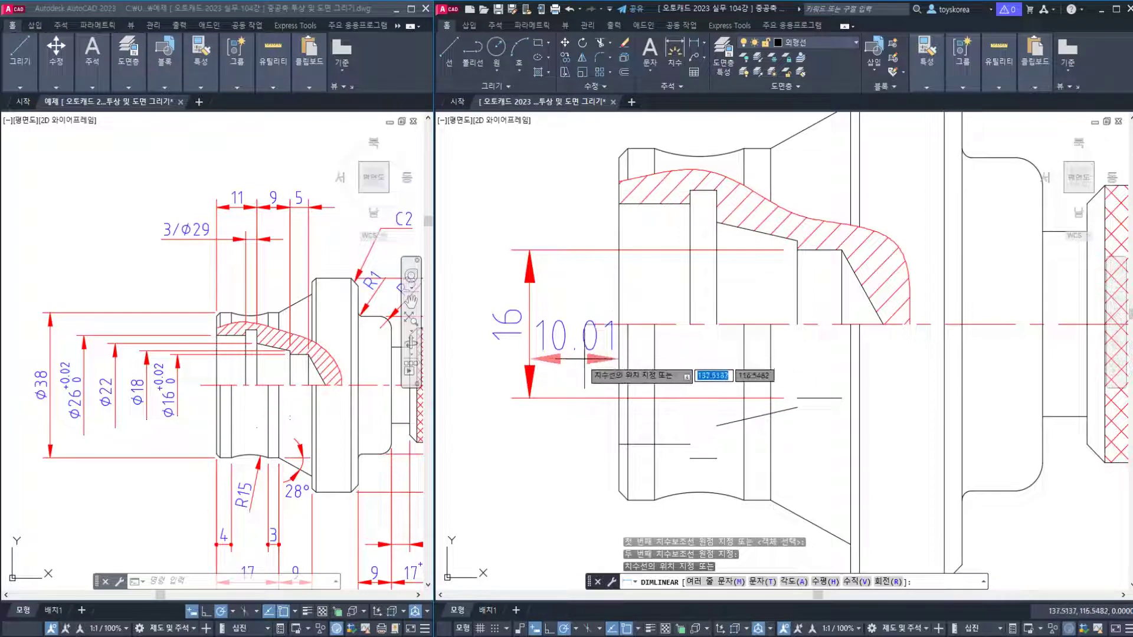
pyautogui.press('Escape')
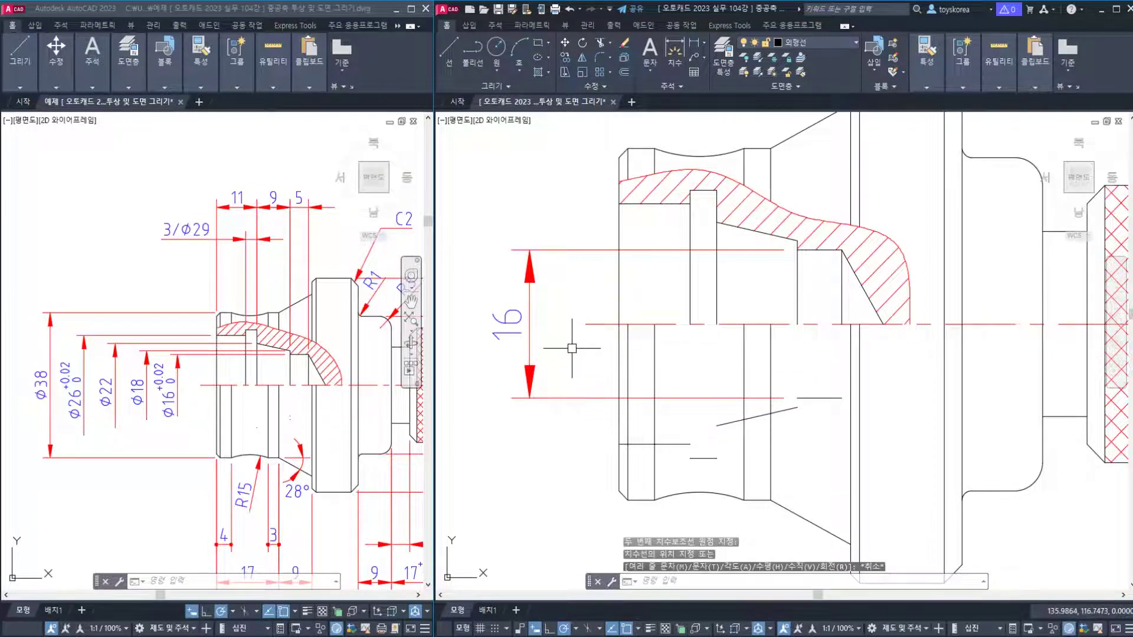
# Dimension the tapered bore's 18 mm small end vertically, with its dimension line outside the 16 mm dimension.
pyautogui.moveTo(678, 304); pyautogui.dragTo(703, 313, button='middle')
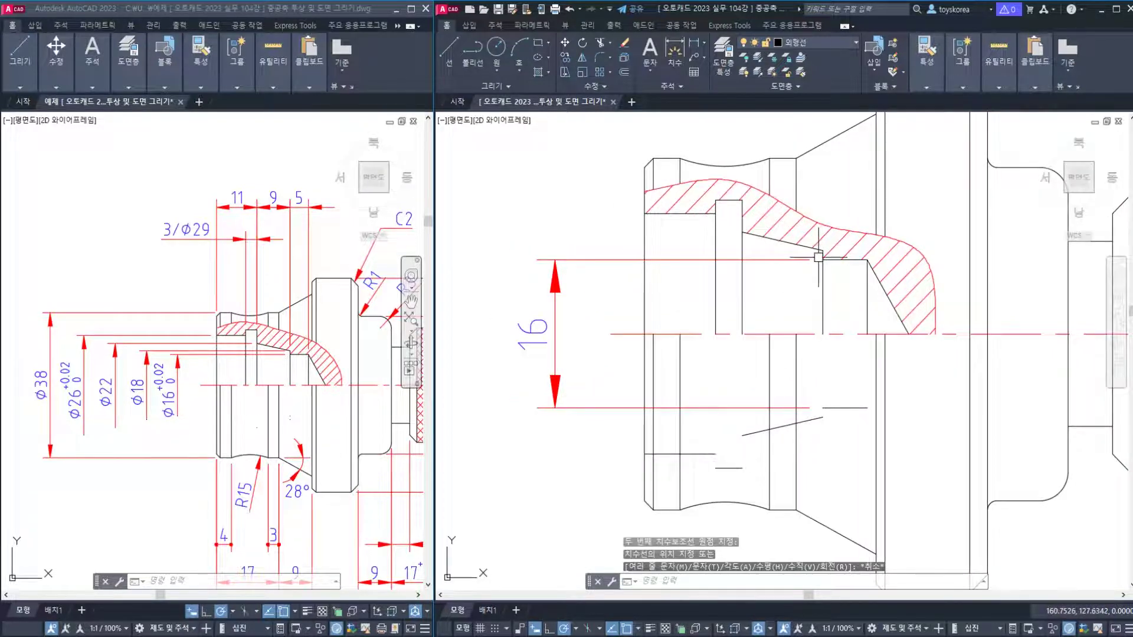
pyautogui.scroll(-2, 659, 318)
pyautogui.write('d')
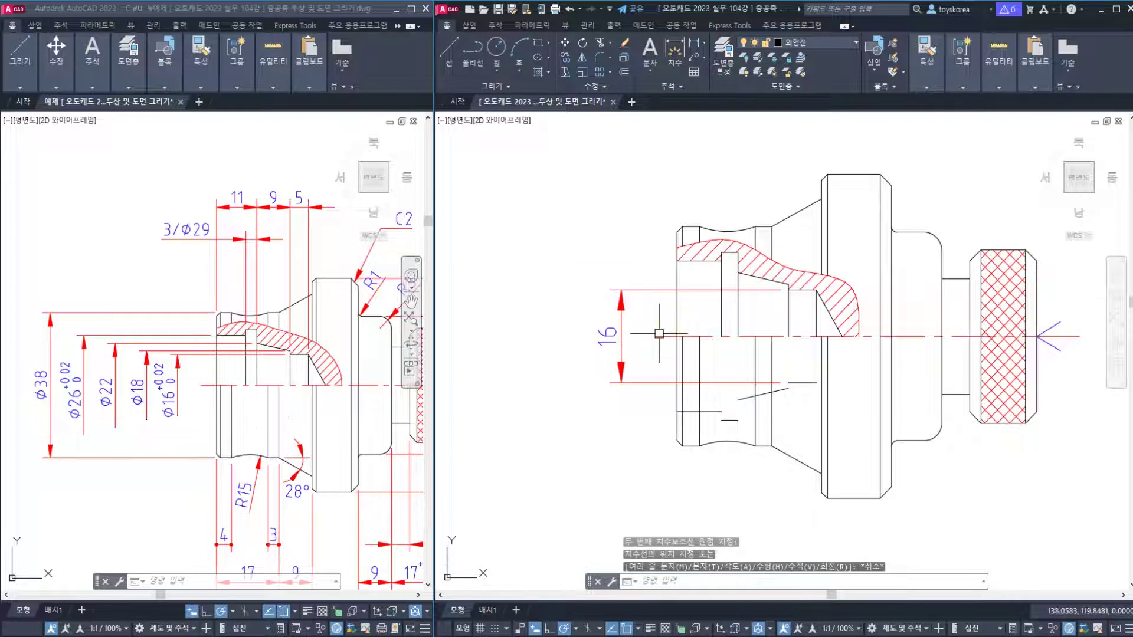
pyautogui.scroll(2, 659, 333)
pyautogui.write('li')
pyautogui.press('Return')
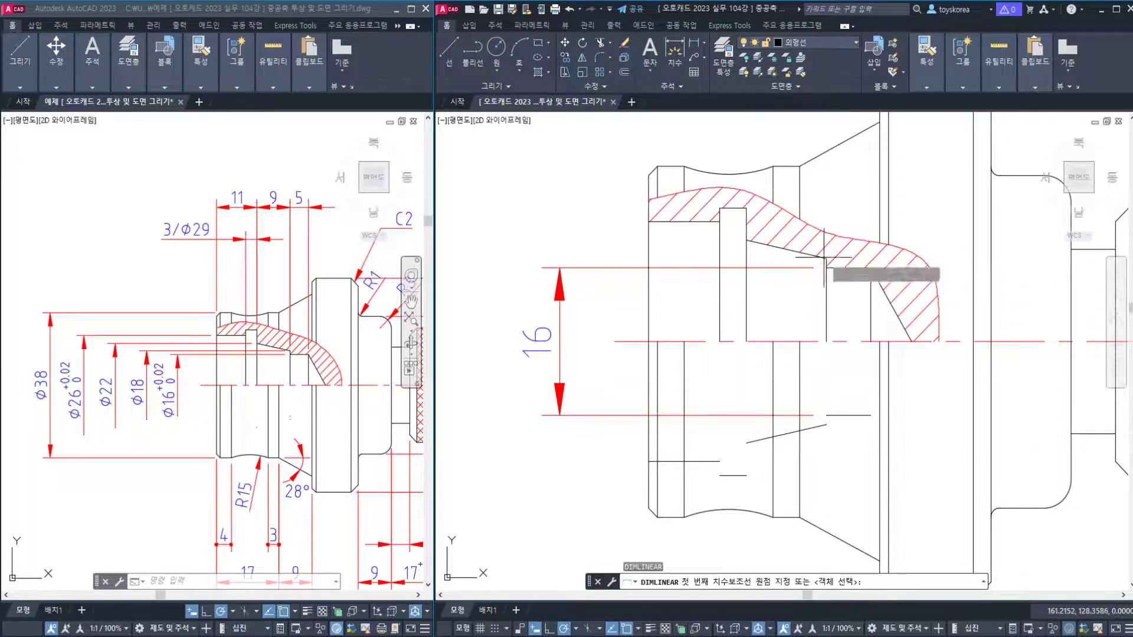
pyautogui.click(824, 258)
pyautogui.click(825, 424)
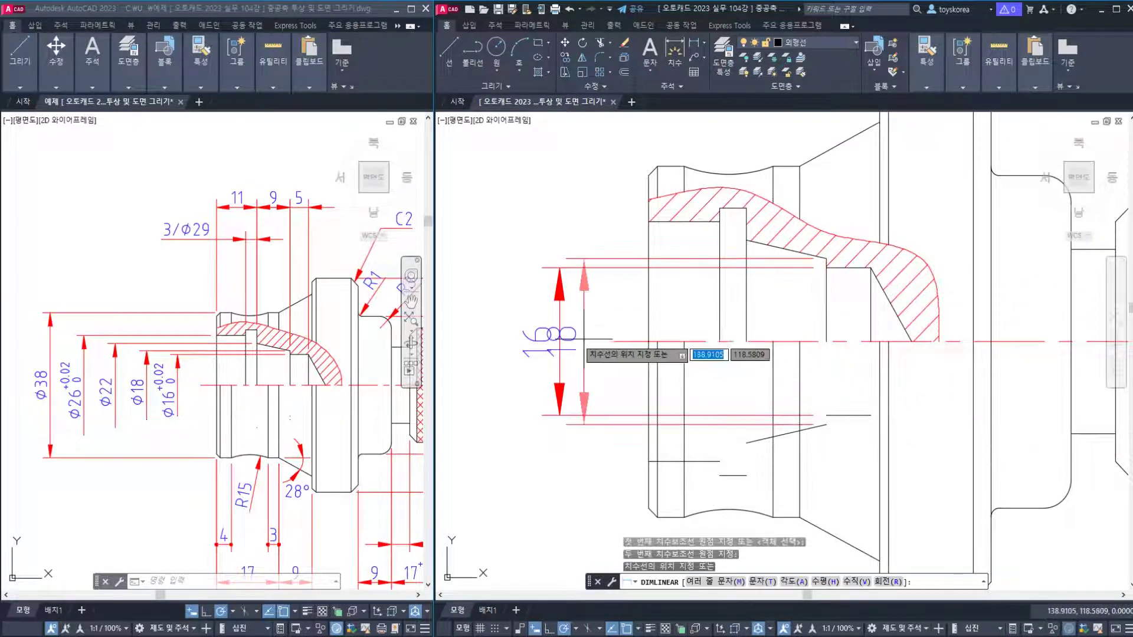
pyautogui.moveTo(584, 341); pyautogui.dragTo(695, 341, button='middle')
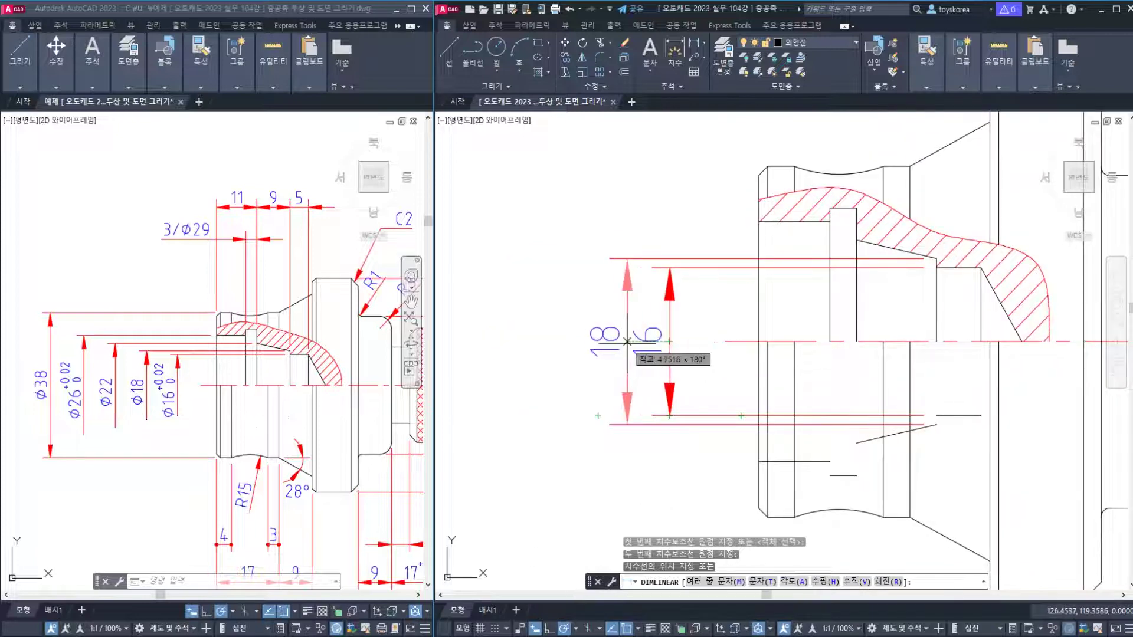
pyautogui.click(597, 341)
# Dimension the tapered bore's 22 mm large end vertically, with its dimension line outside the 18 mm dimension.
pyautogui.press('space')
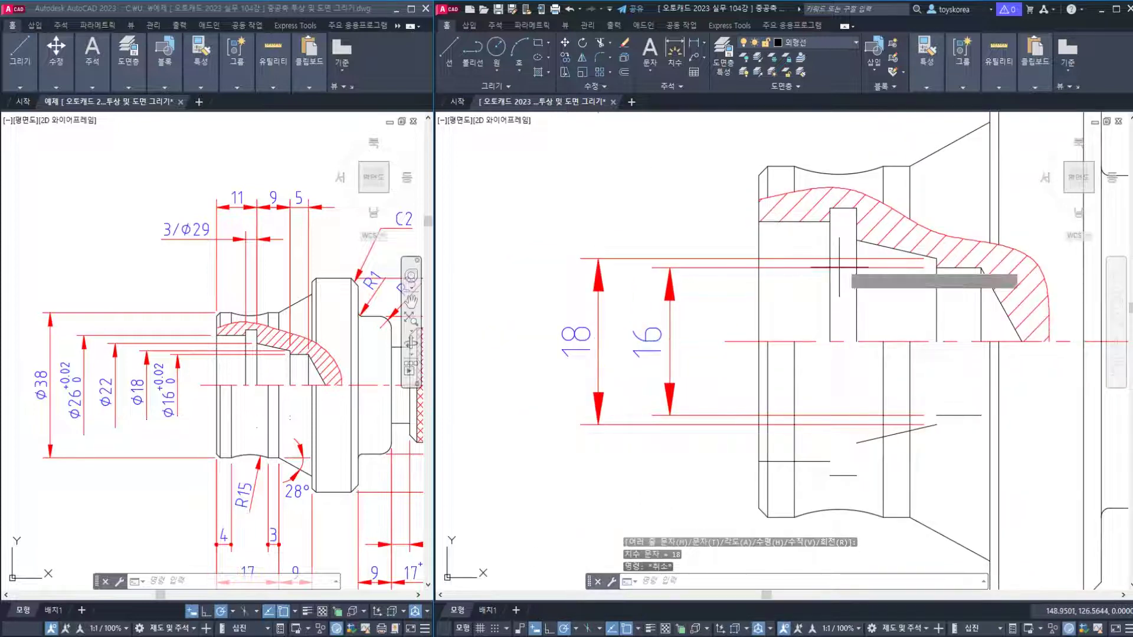
pyautogui.click(856, 241)
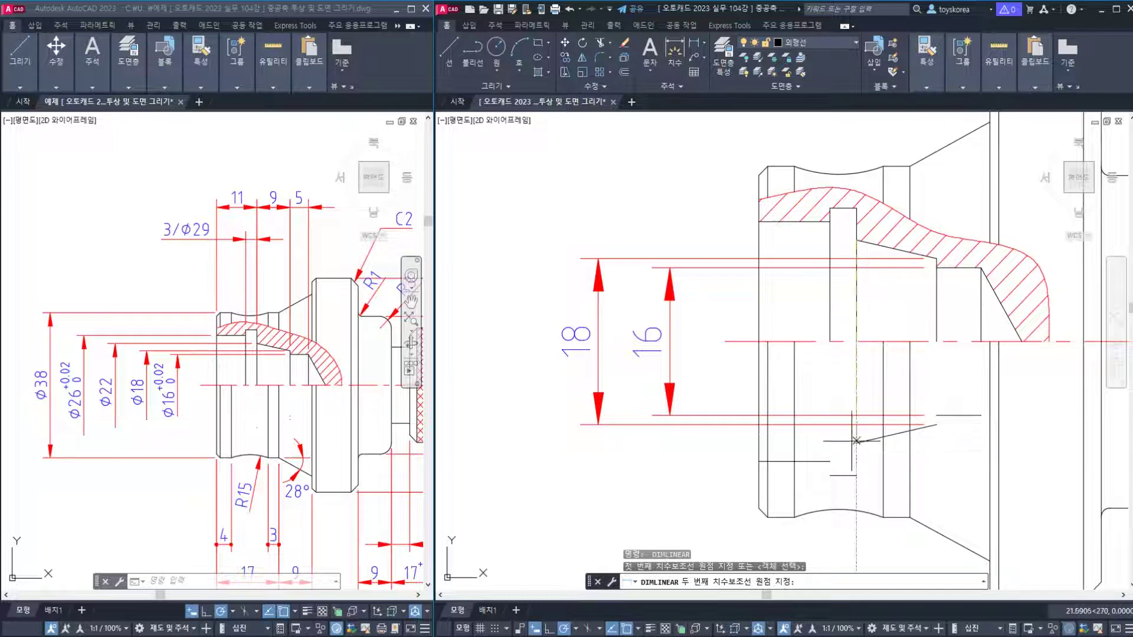
pyautogui.click(856, 443)
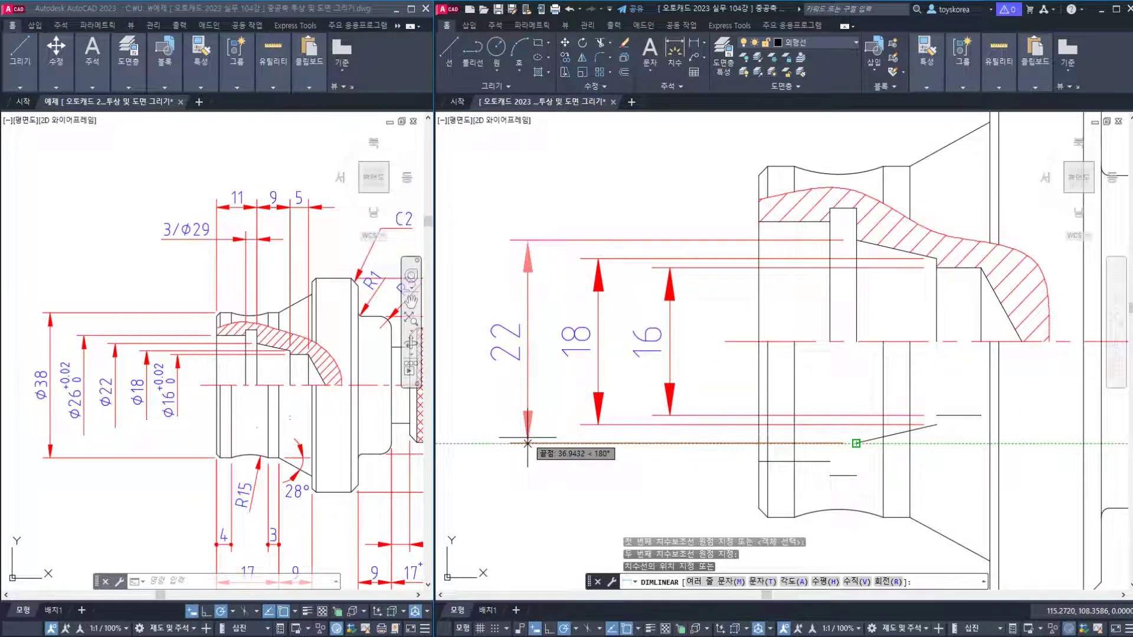
pyautogui.click(529, 443)
# Dimension the 26 mm bore at the shaft's end face vertically, with its dimension line outside the 22 mm dimension.
pyautogui.press('space')
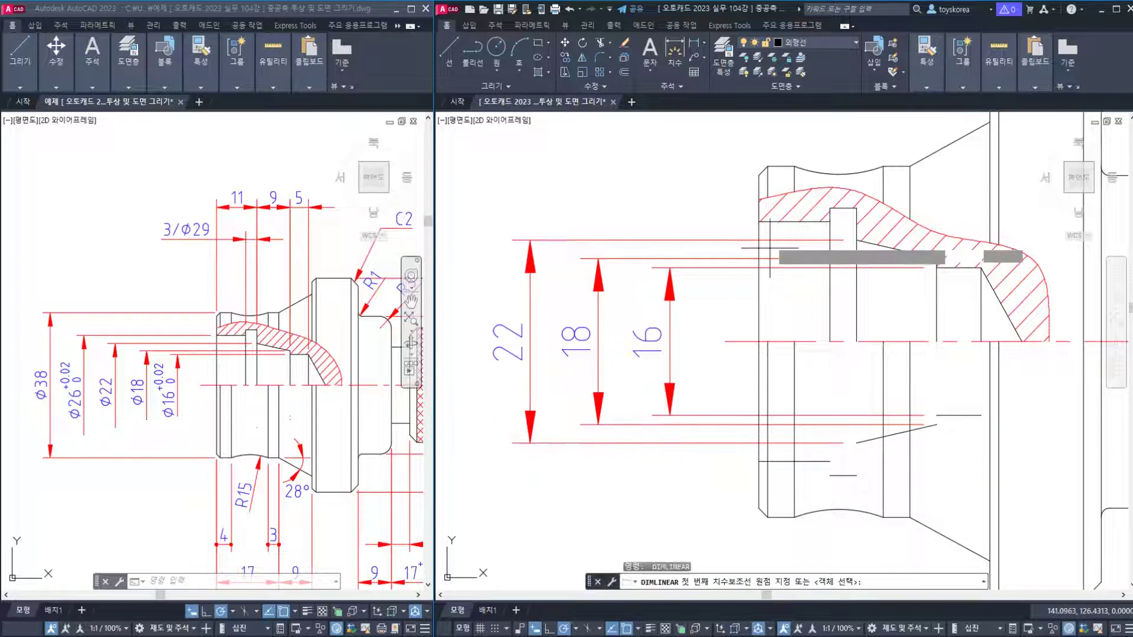
pyautogui.click(759, 222)
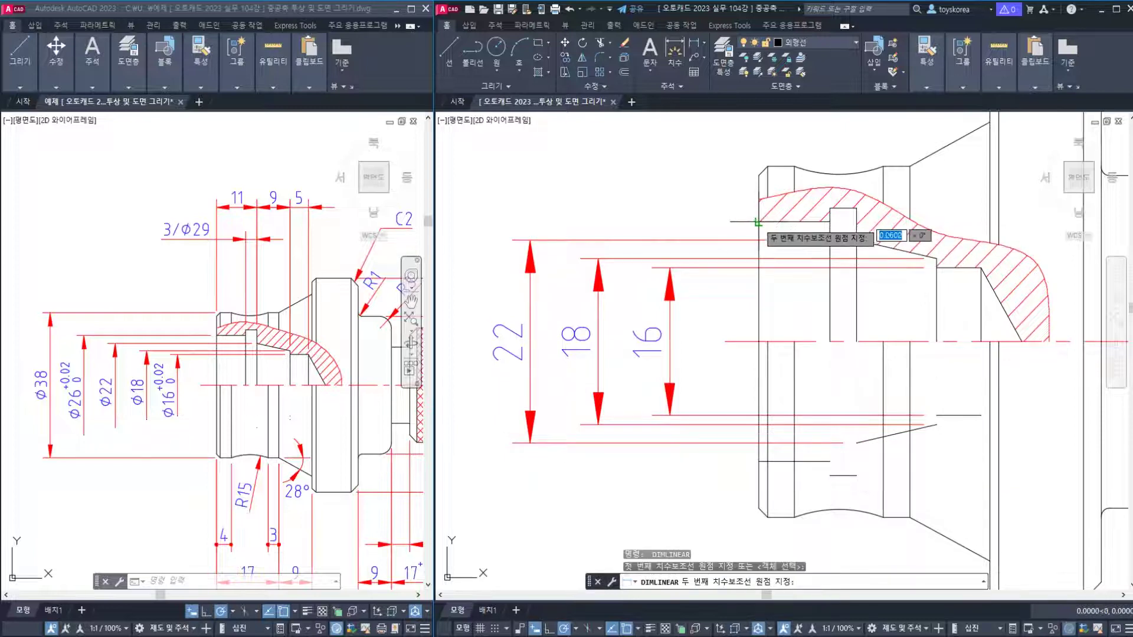
pyautogui.click(759, 459)
pyautogui.moveTo(477, 455); pyautogui.dragTo(513, 454, button='middle')
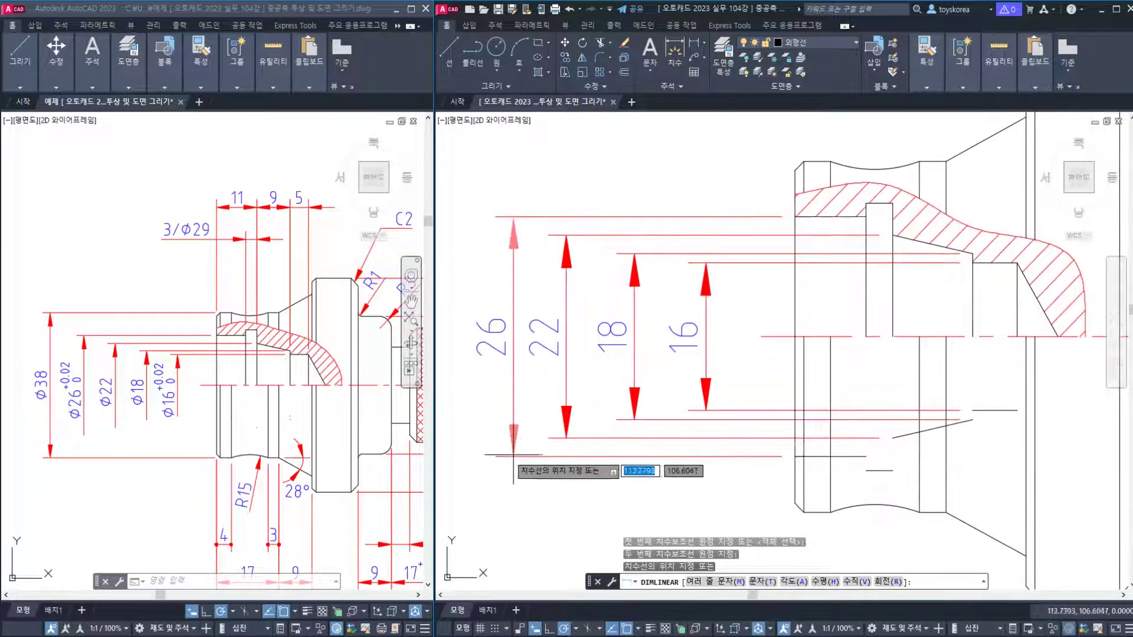
pyautogui.click(496, 454)
pyautogui.press('Escape')
pyautogui.scroll(-2, 731, 326)
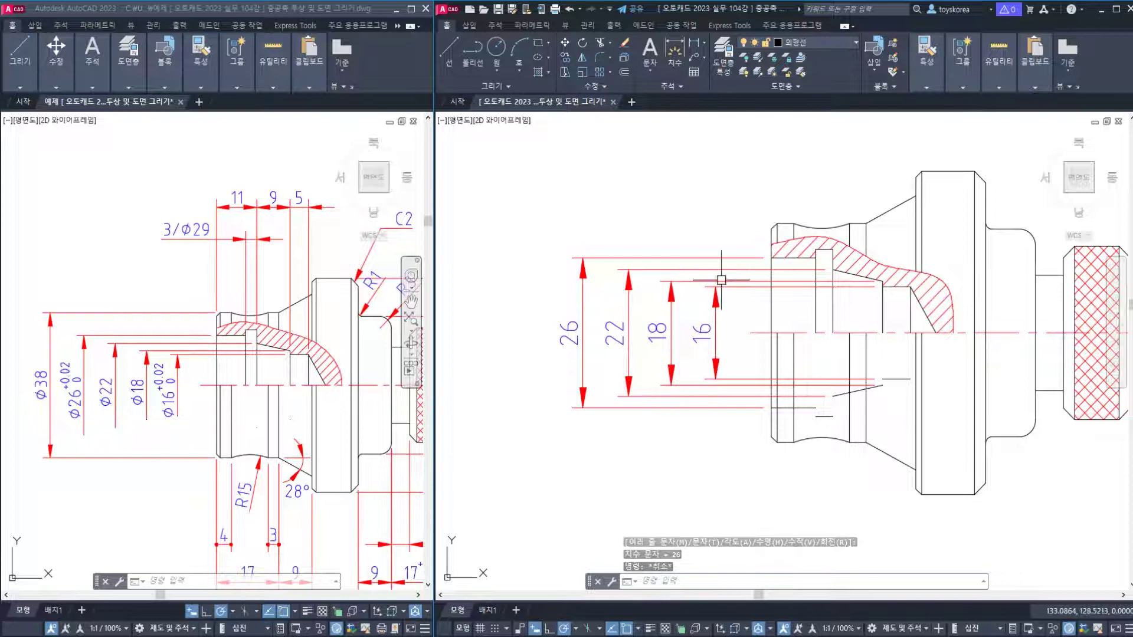
# Select the four vertical bore dimensions 16, 18, 22 and 26 together.
pyautogui.click(723, 322)
pyautogui.click(562, 325)
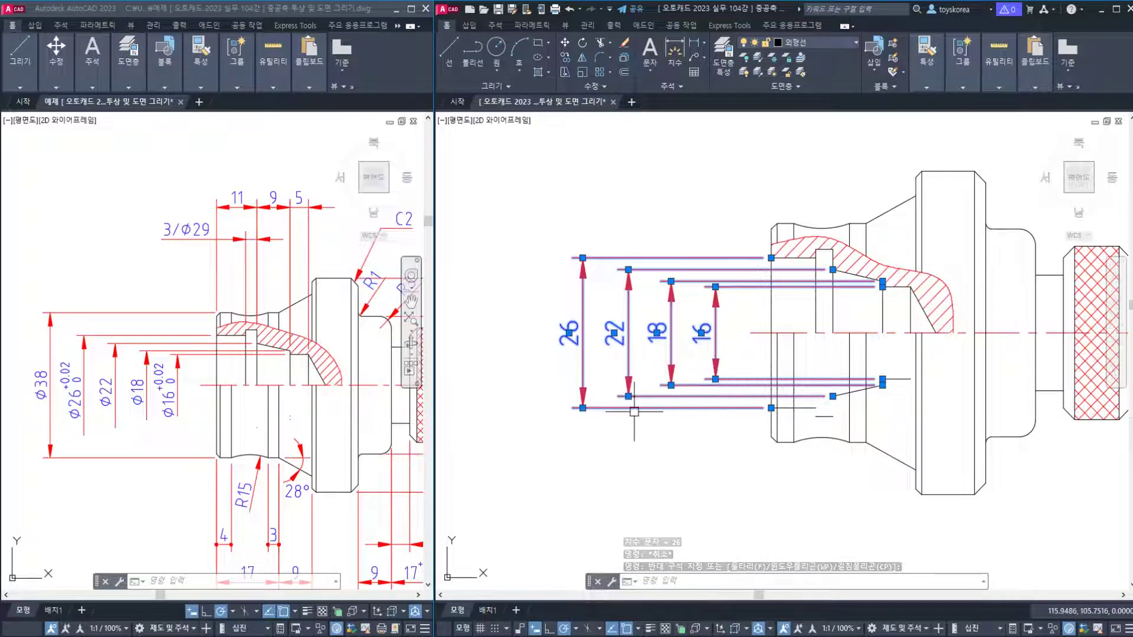
# Set arrowhead 2 to None (없음) for the four vertical bore dimensions 26, 22, 18 and 16.
pyautogui.press('Escape')
pyautogui.click(723, 434)
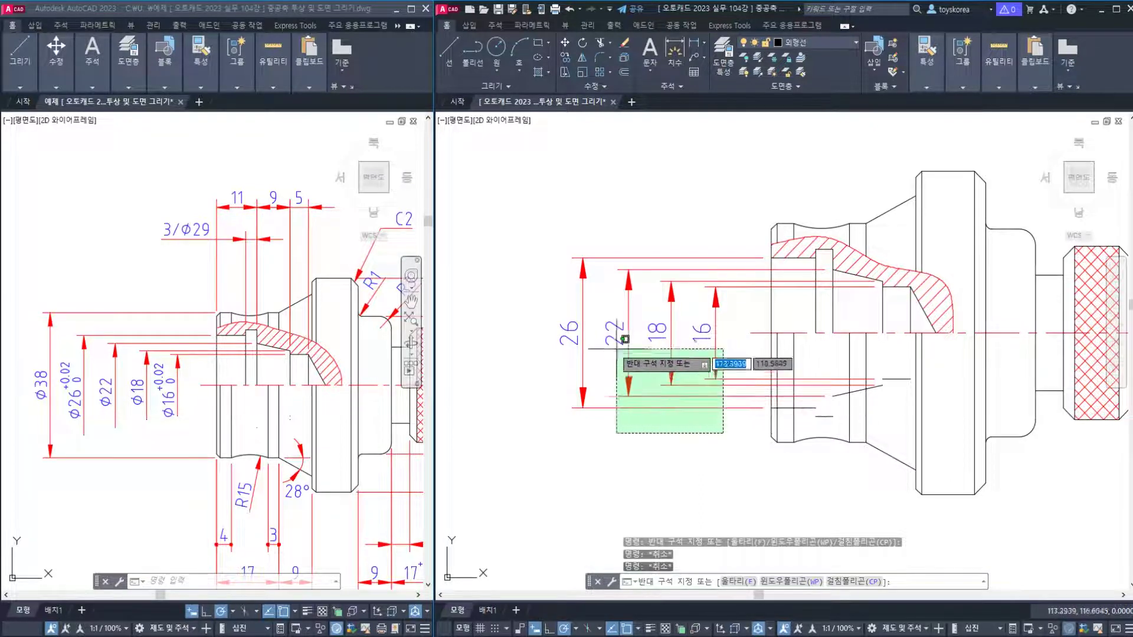
pyautogui.click(565, 321)
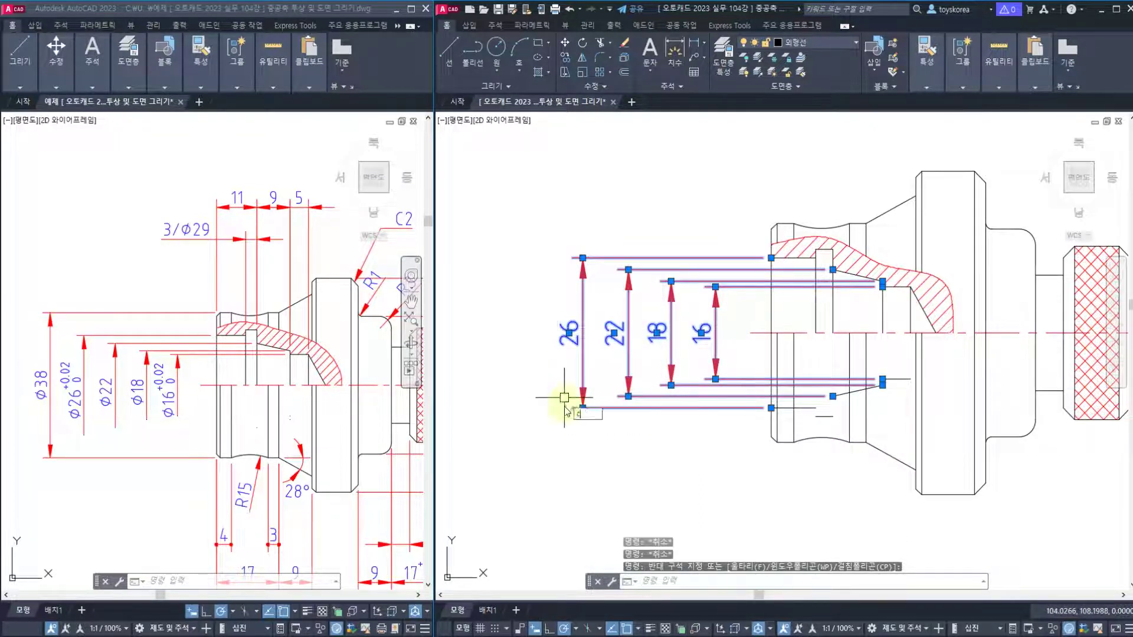
pyautogui.write('ch')
pyautogui.press('Return')
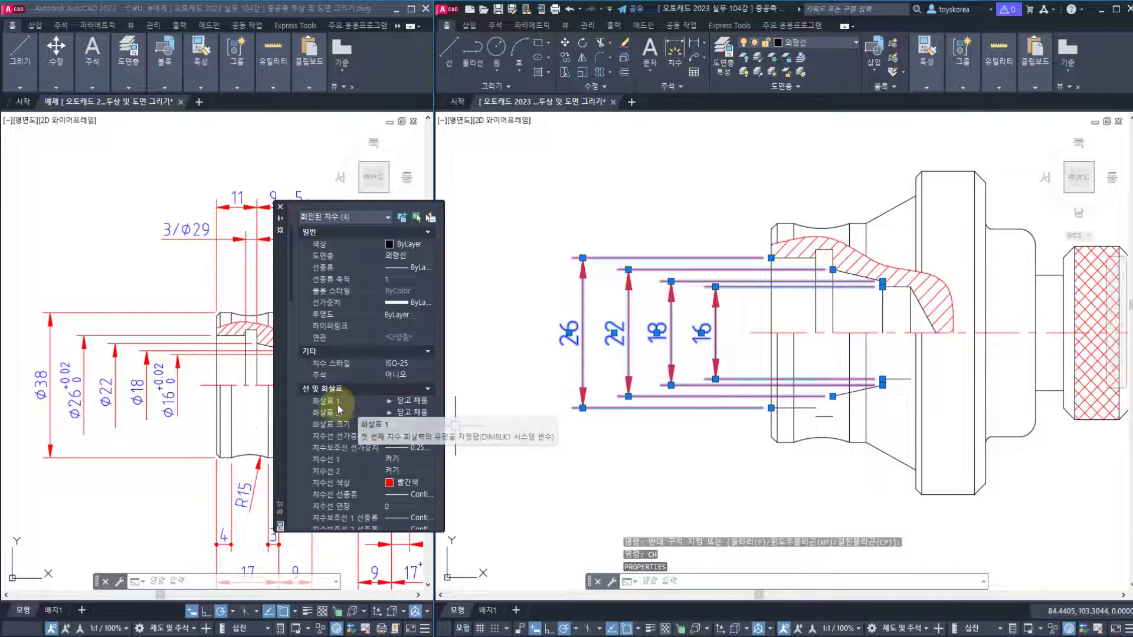
pyautogui.click(380, 412)
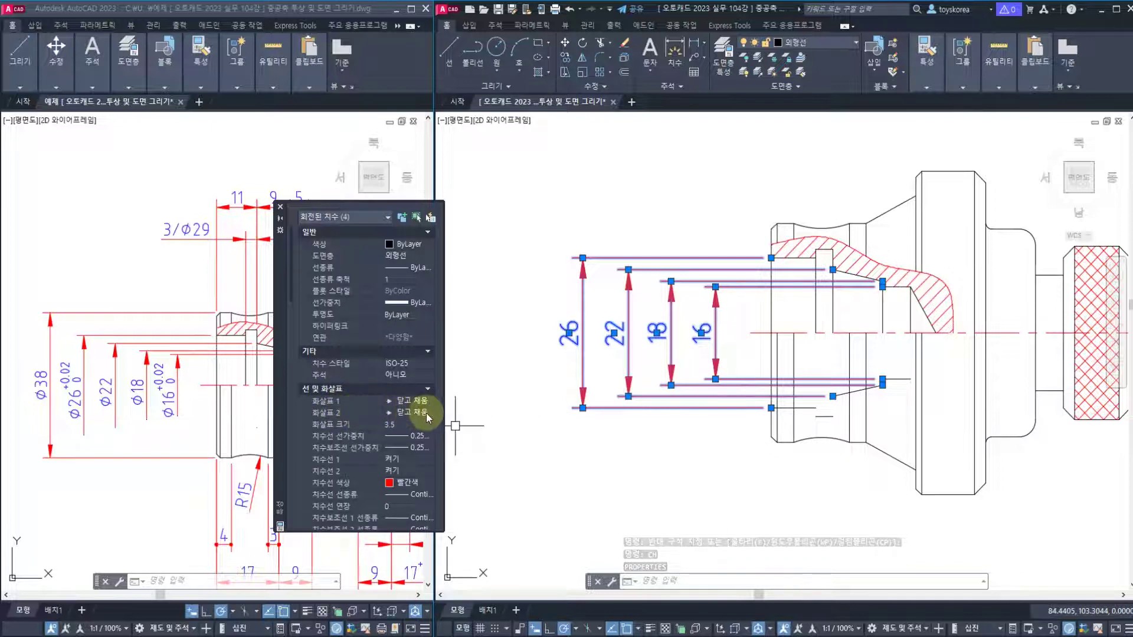
pyautogui.click(429, 413)
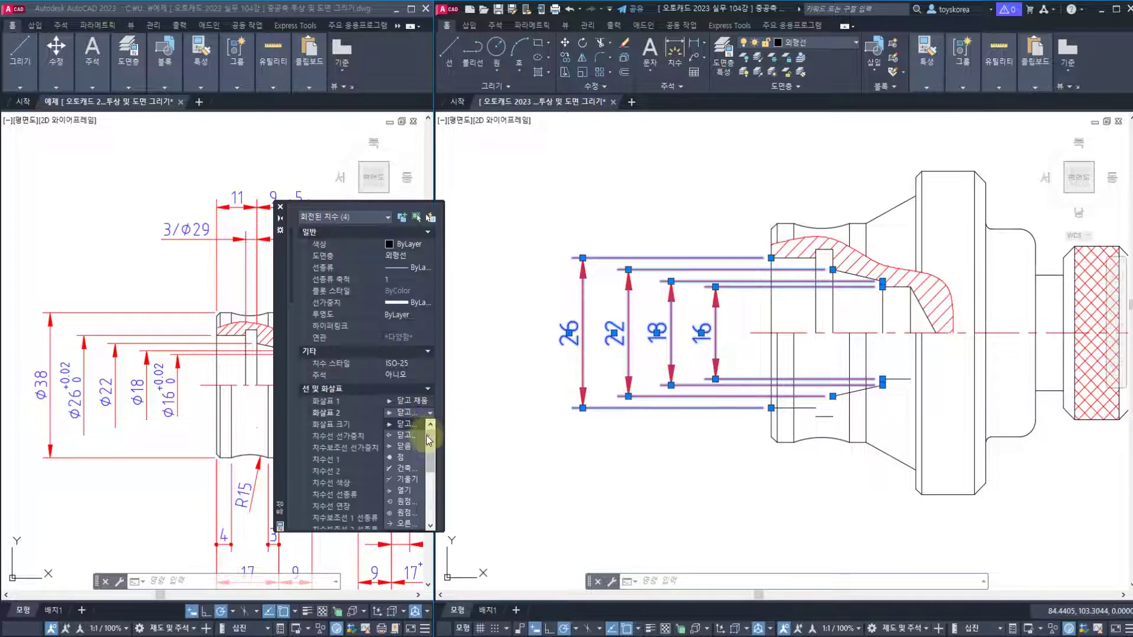
pyautogui.scroll(-4, 430, 451)
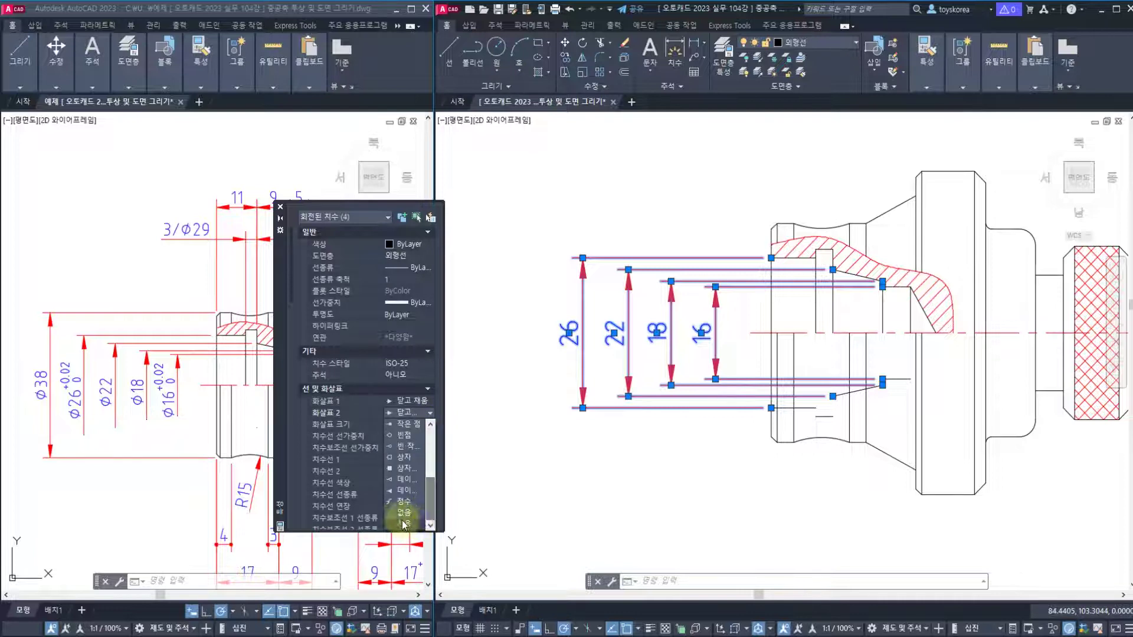
pyautogui.click(401, 513)
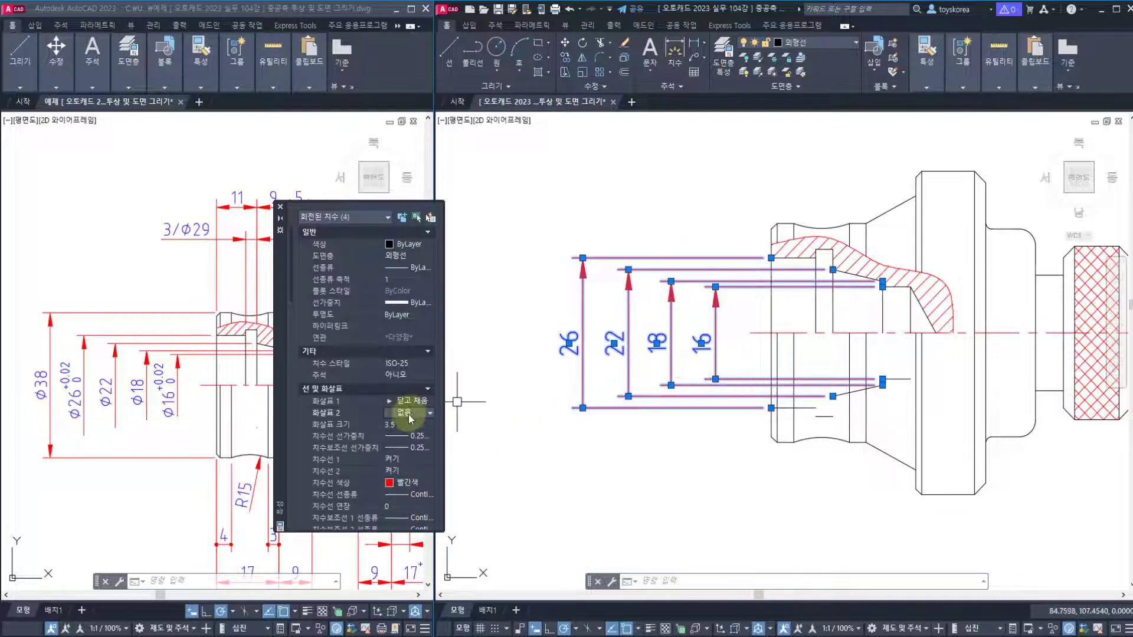
# Turn off extension line 2 for the four selected bore dimensions, close their properties and deselect them.
pyautogui.scroll(-3, 366, 430)
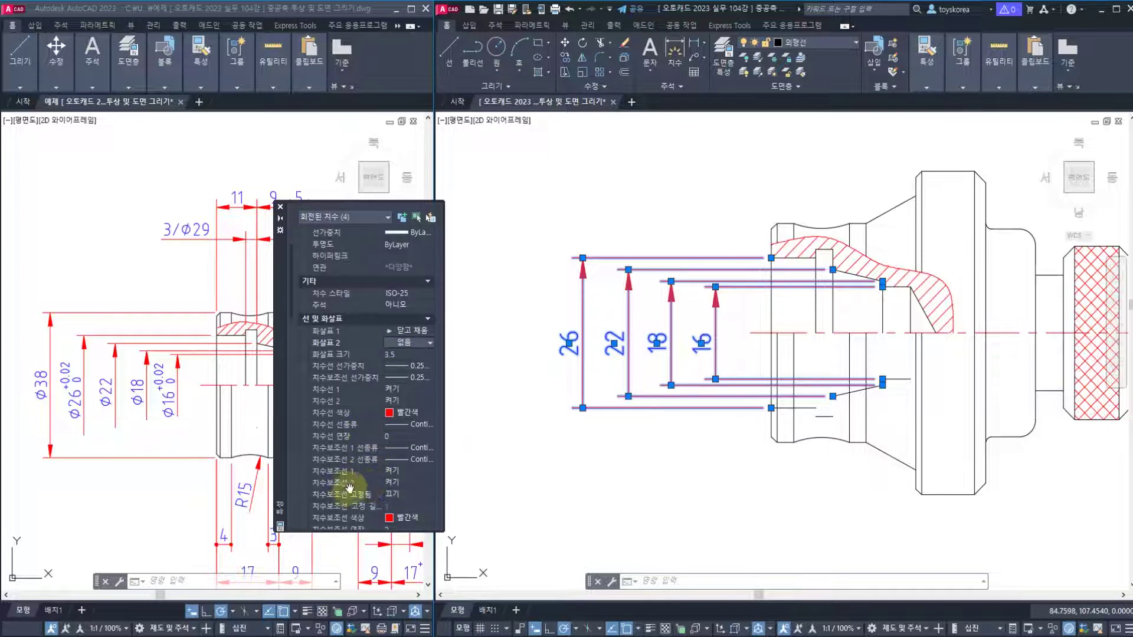
pyautogui.click(406, 482)
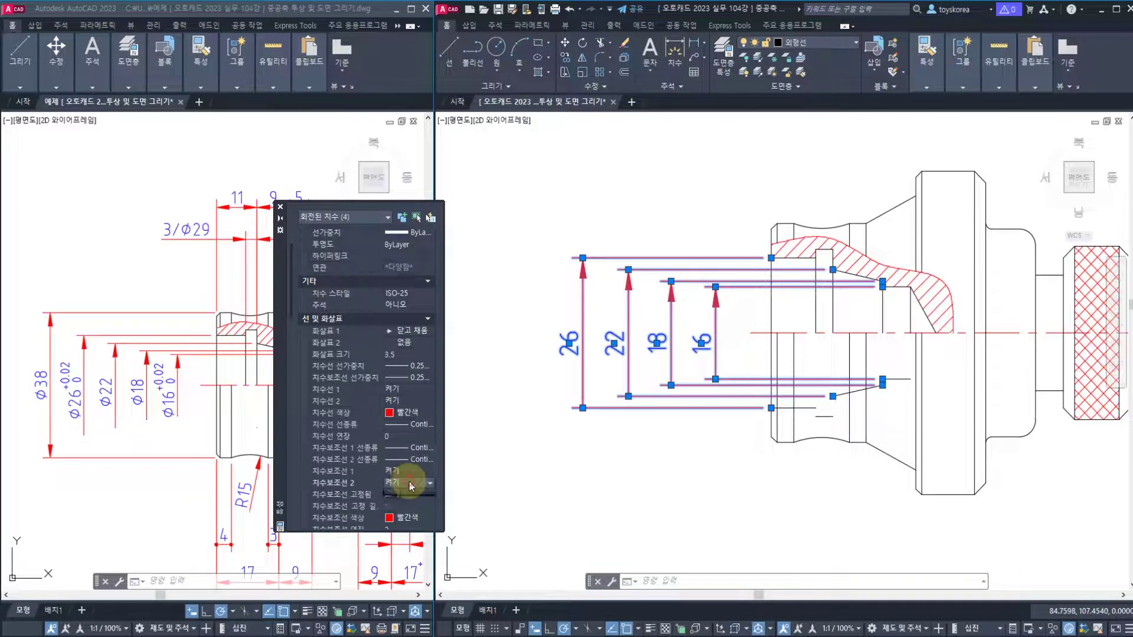
pyautogui.click(398, 494)
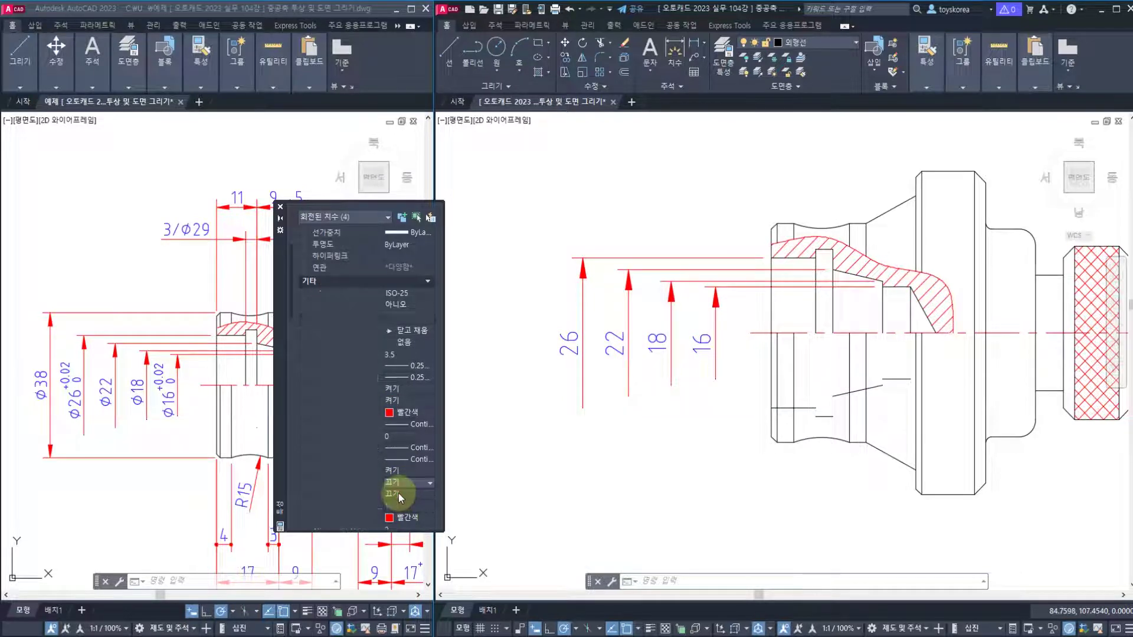
pyautogui.click(280, 207)
pyautogui.press('Escape')
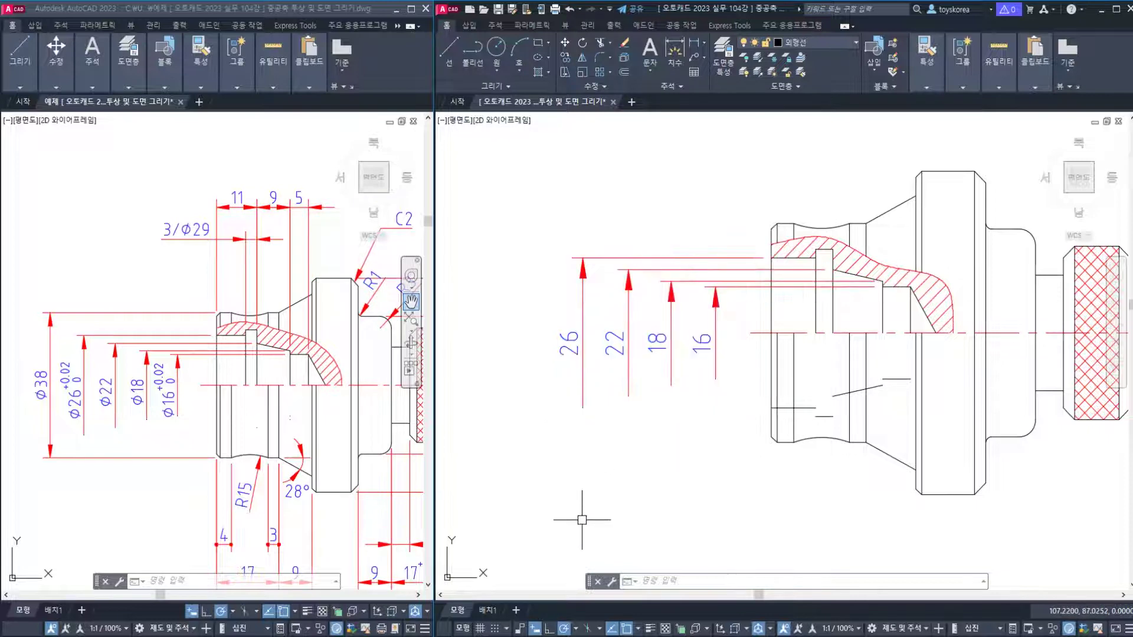
# Save the drawing and delete the leftover helper lines below the centre line at the bore.
pyautogui.hotkey('ctrl', 's')
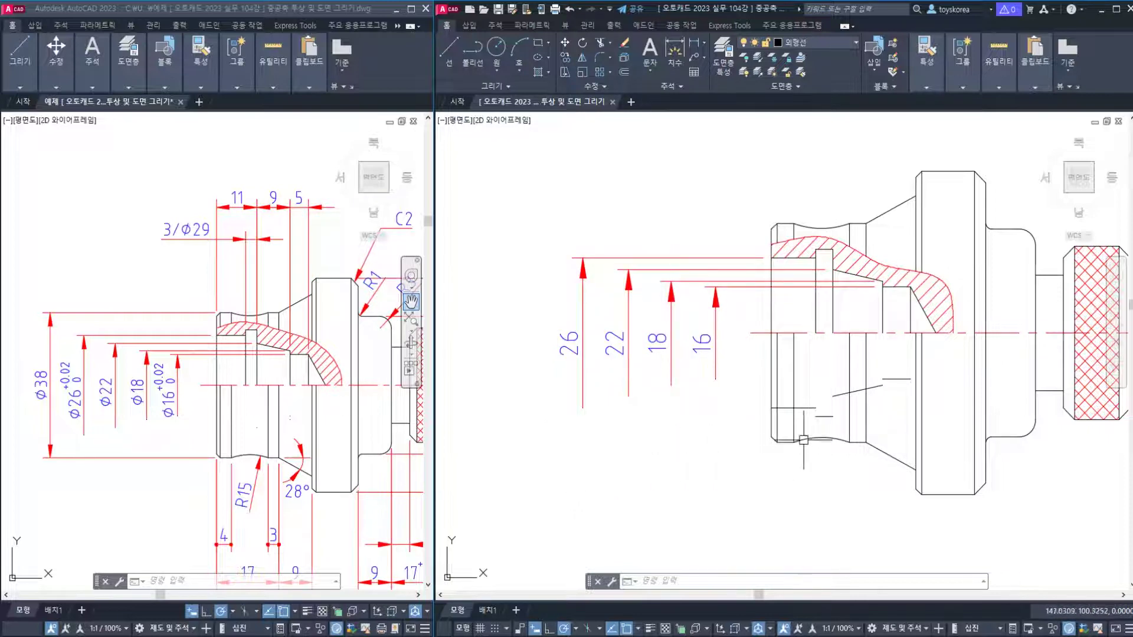
pyautogui.click(841, 397)
pyautogui.press('Delete')
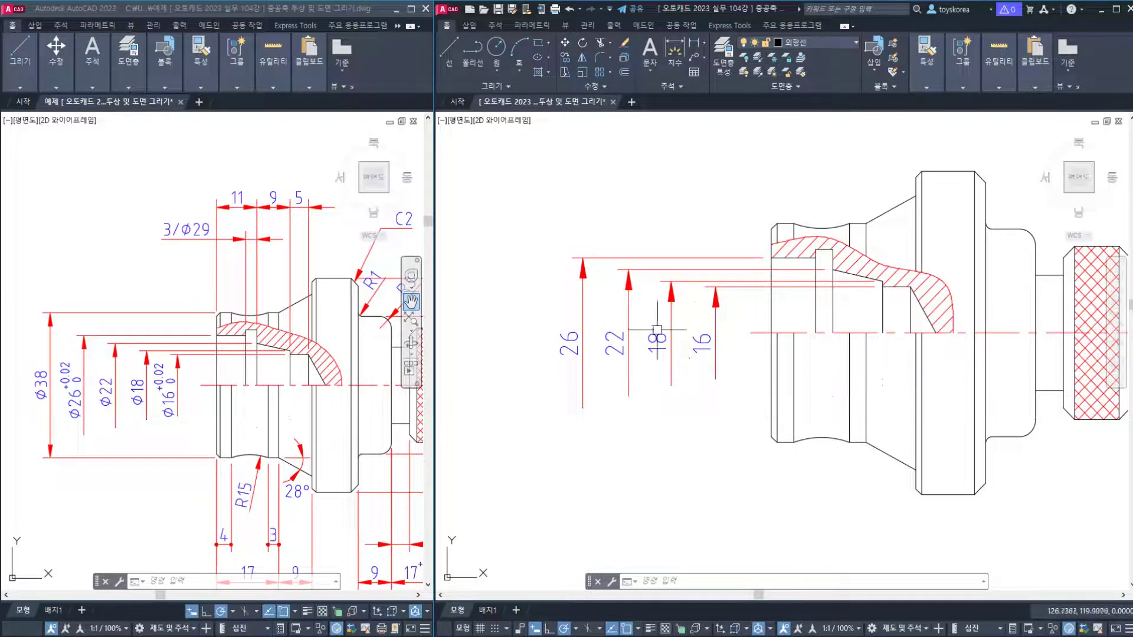
pyautogui.moveTo(637, 393); pyautogui.dragTo(605, 420, button='middle')
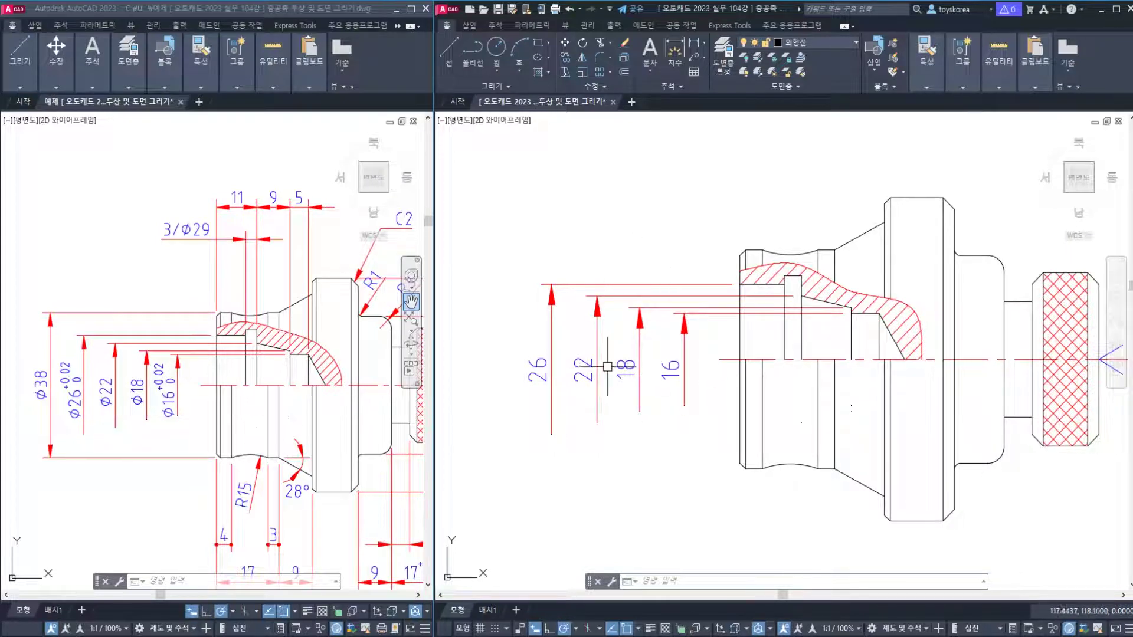
pyautogui.scroll(-2, 607, 366)
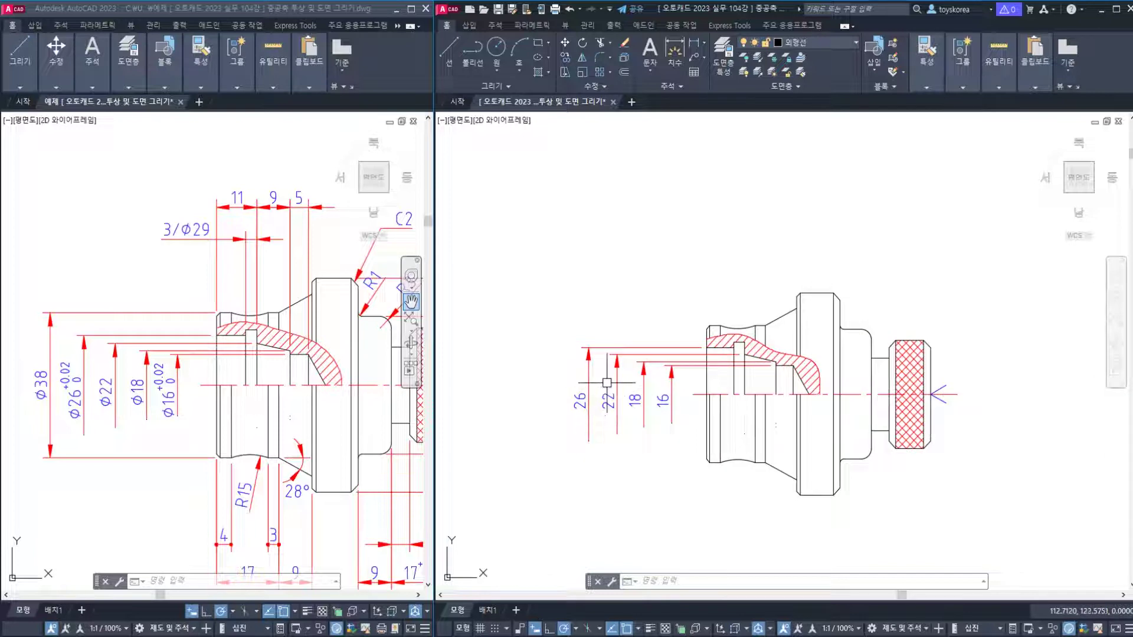
pyautogui.scroll(2, 656, 390)
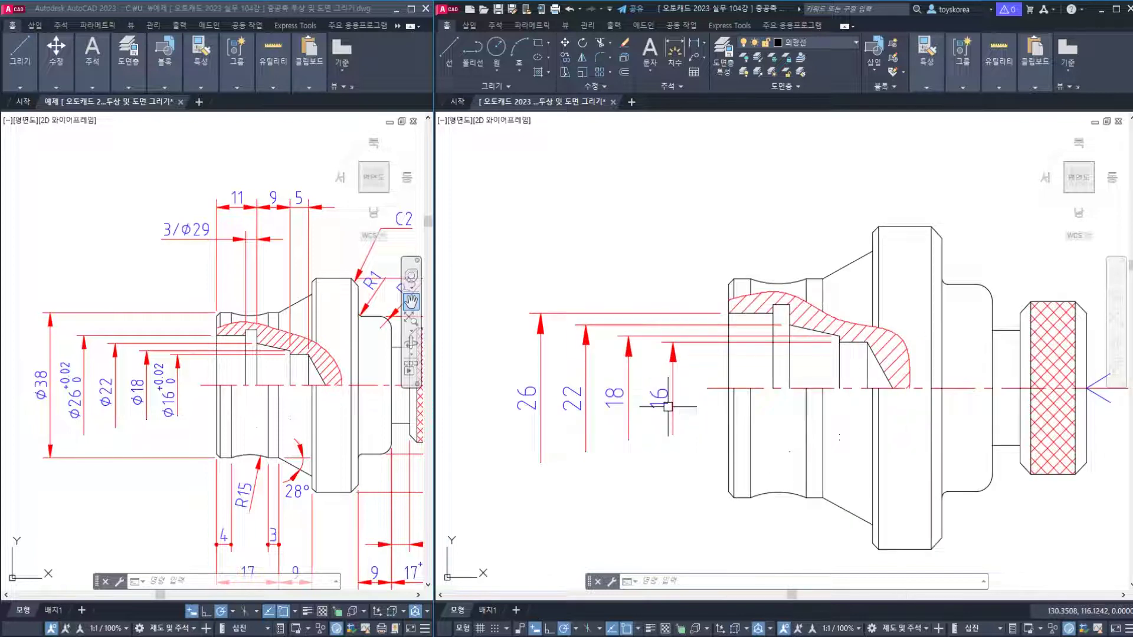
pyautogui.moveTo(606, 386); pyautogui.dragTo(655, 374, button='middle')
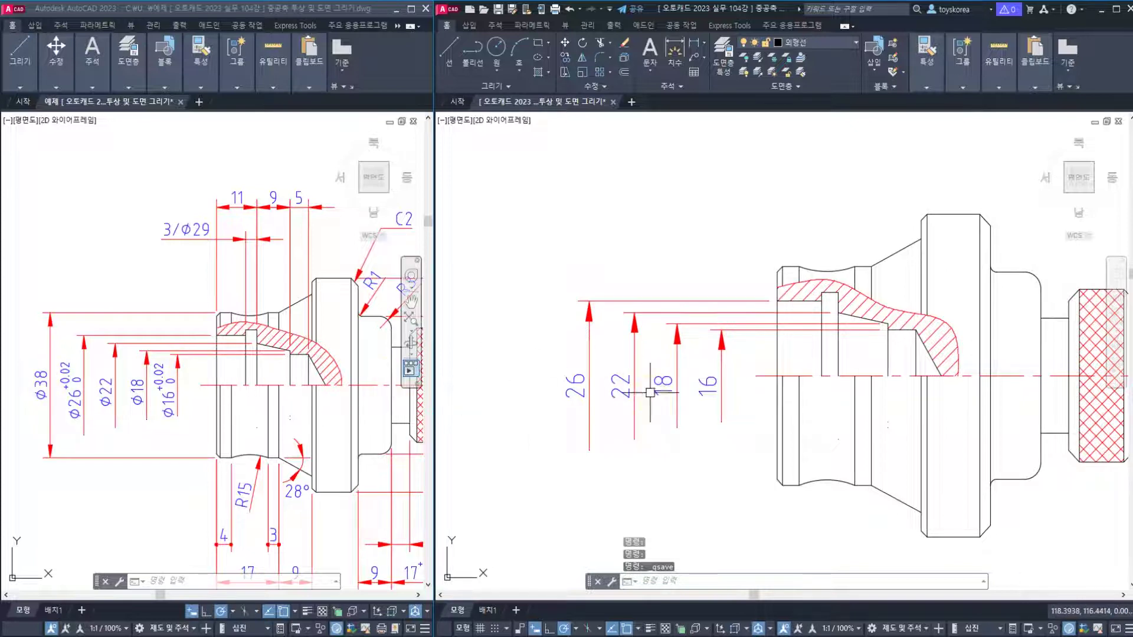
pyautogui.write('dli')
pyautogui.press('Return')
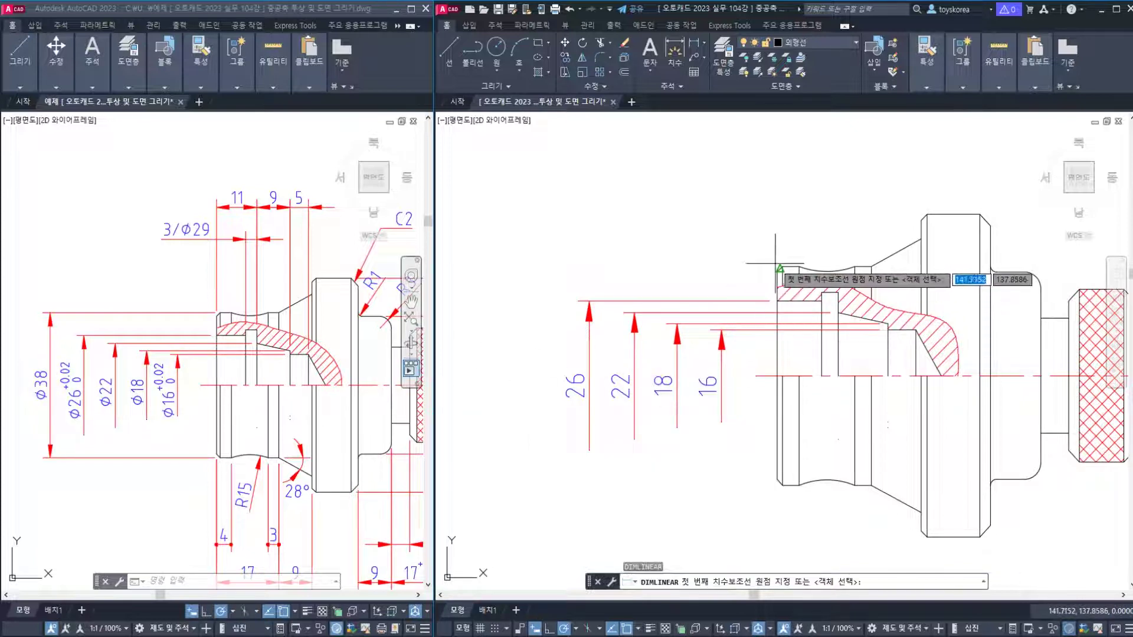
pyautogui.click(780, 267)
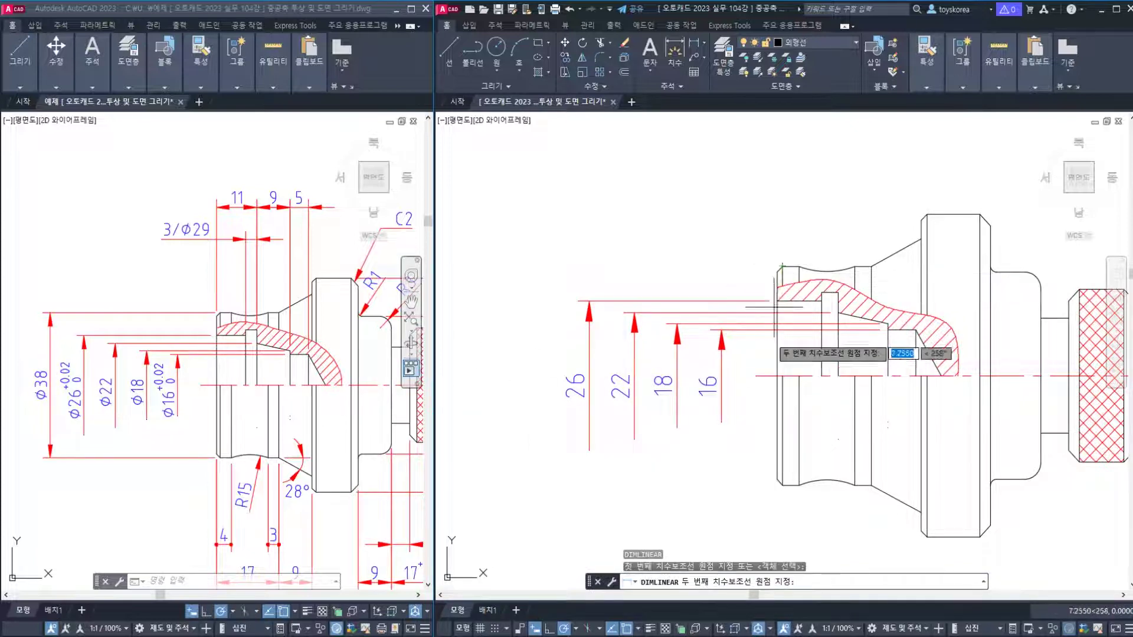
pyautogui.click(779, 483)
pyautogui.press('Escape')
# Add a vertical linear dimension across the outer diameter of the part's left end, placed outside the 26 dimension, and save the drawing.
pyautogui.scroll(2, 780, 490)
pyautogui.press('Return')
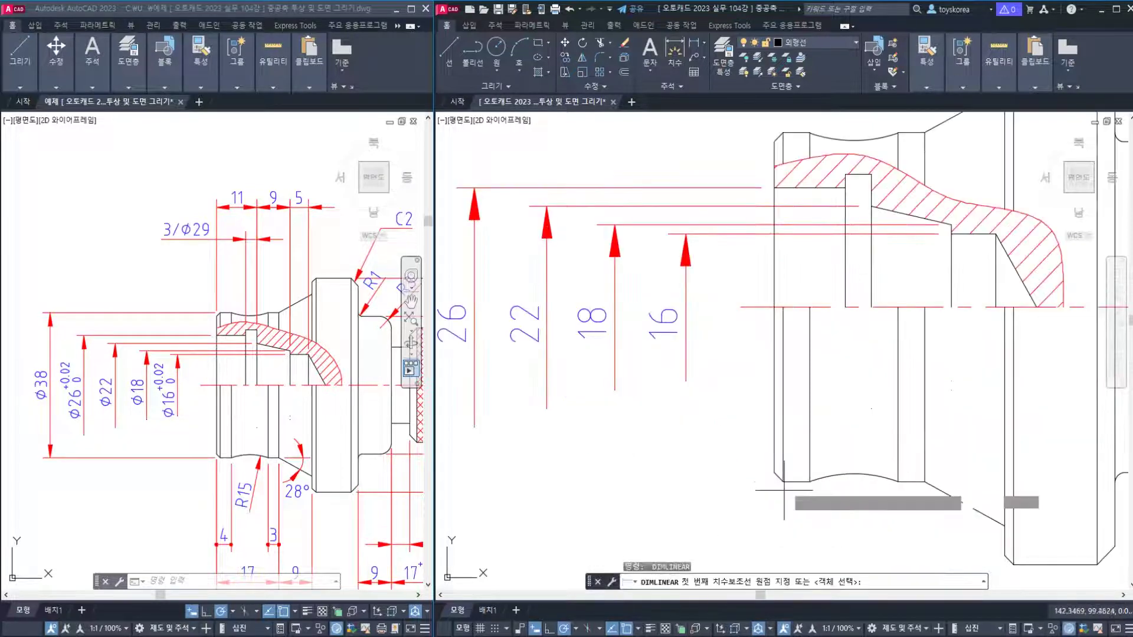
pyautogui.click(779, 482)
pyautogui.moveTo(776, 266); pyautogui.dragTo(768, 304, button='middle')
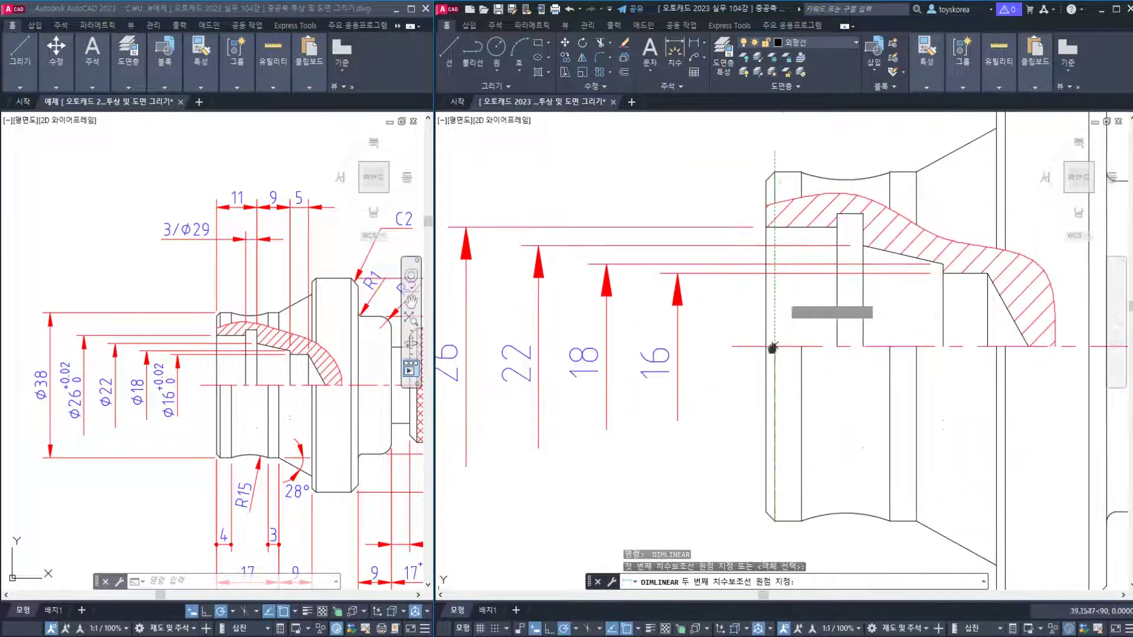
pyautogui.click(767, 171)
pyautogui.scroll(-2, 767, 195)
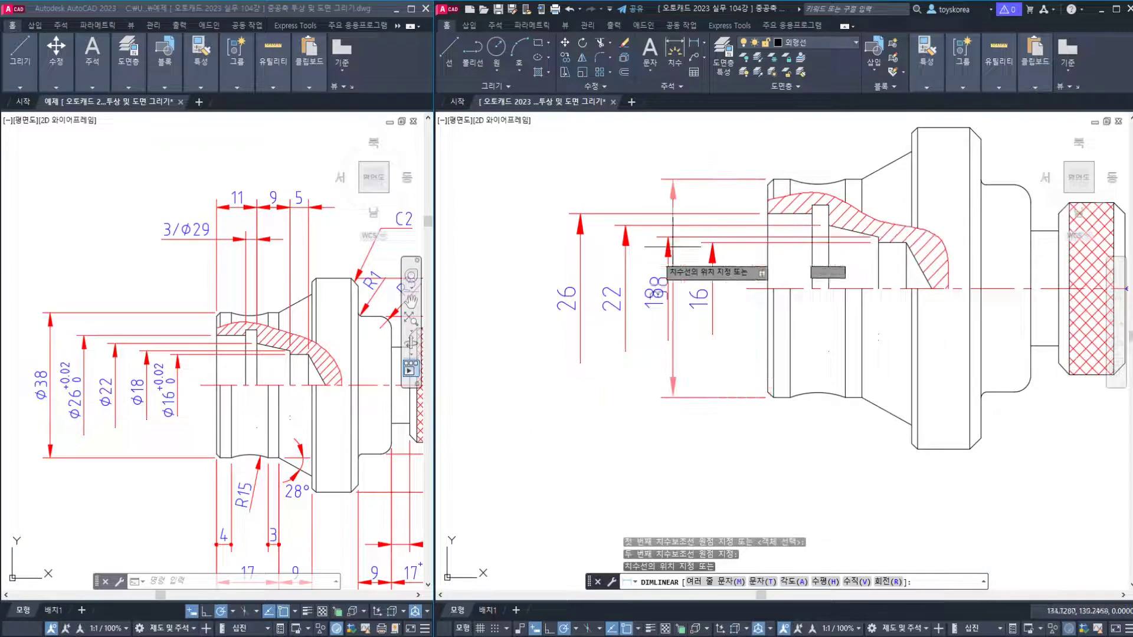
pyautogui.click(532, 386)
pyautogui.moveTo(652, 285); pyautogui.dragTo(607, 378, button='middle')
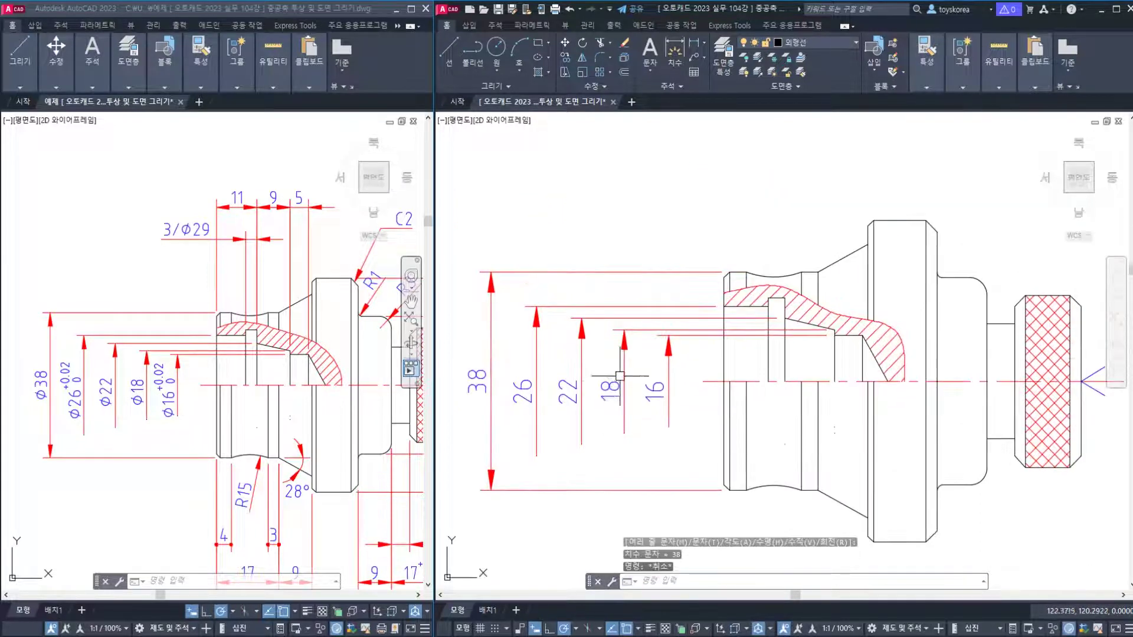
pyautogui.hotkey('ctrl', 's')
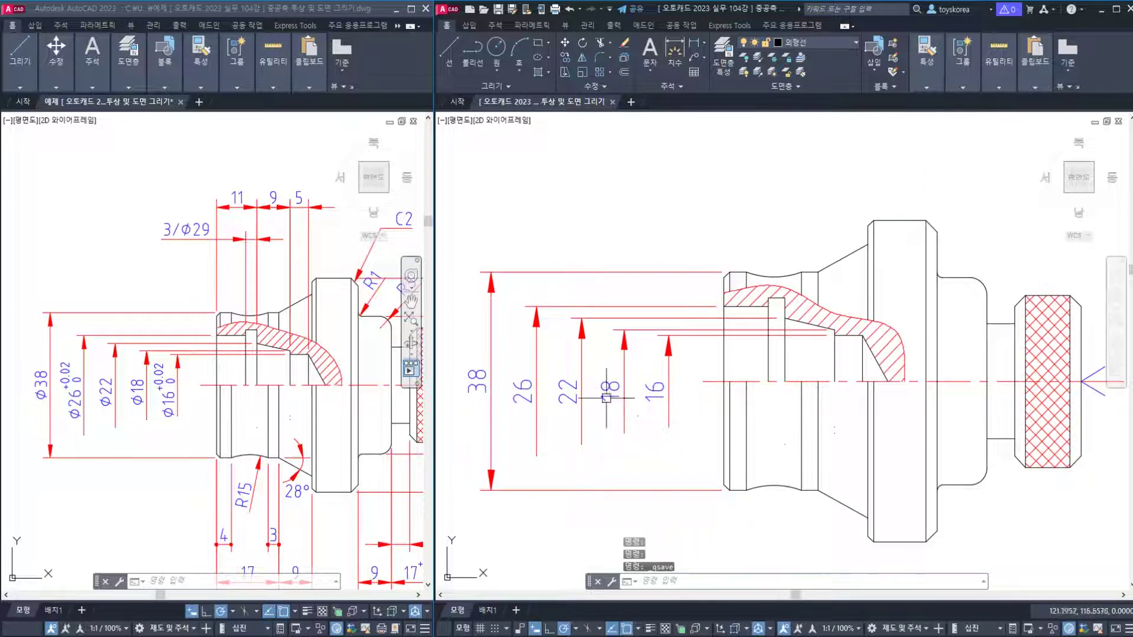
# Add a horizontal linear dimension for the width of the internal groove, placed above the part.
pyautogui.moveTo(665, 320); pyautogui.dragTo(640, 375, button='middle')
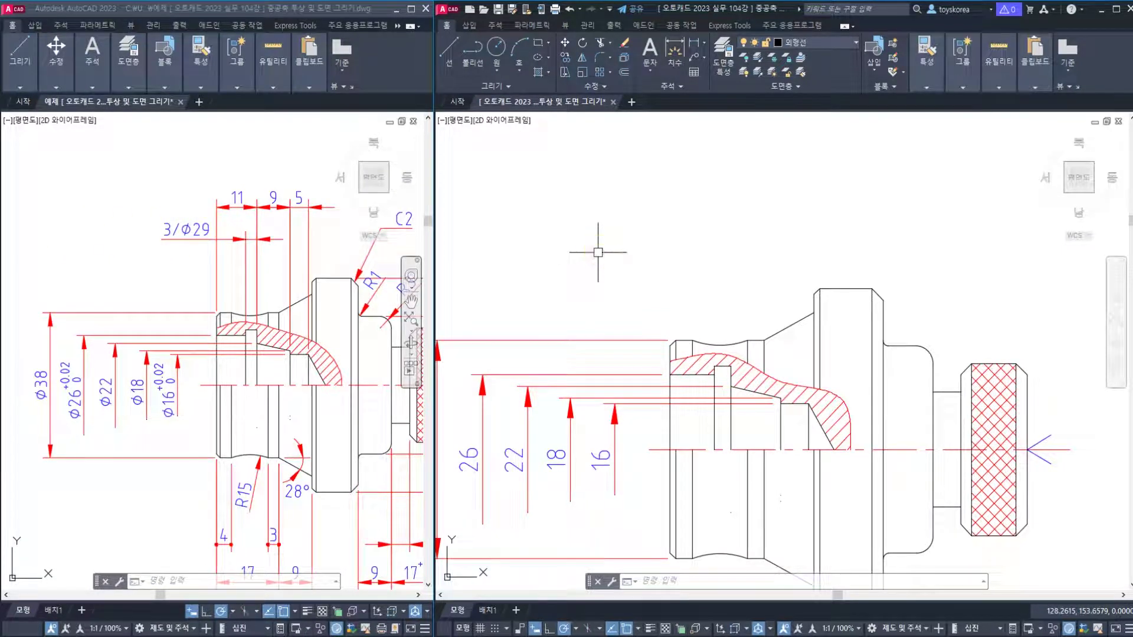
pyautogui.write('dli')
pyautogui.press('Return')
pyautogui.scroll(2, 698, 370)
pyautogui.click(723, 366)
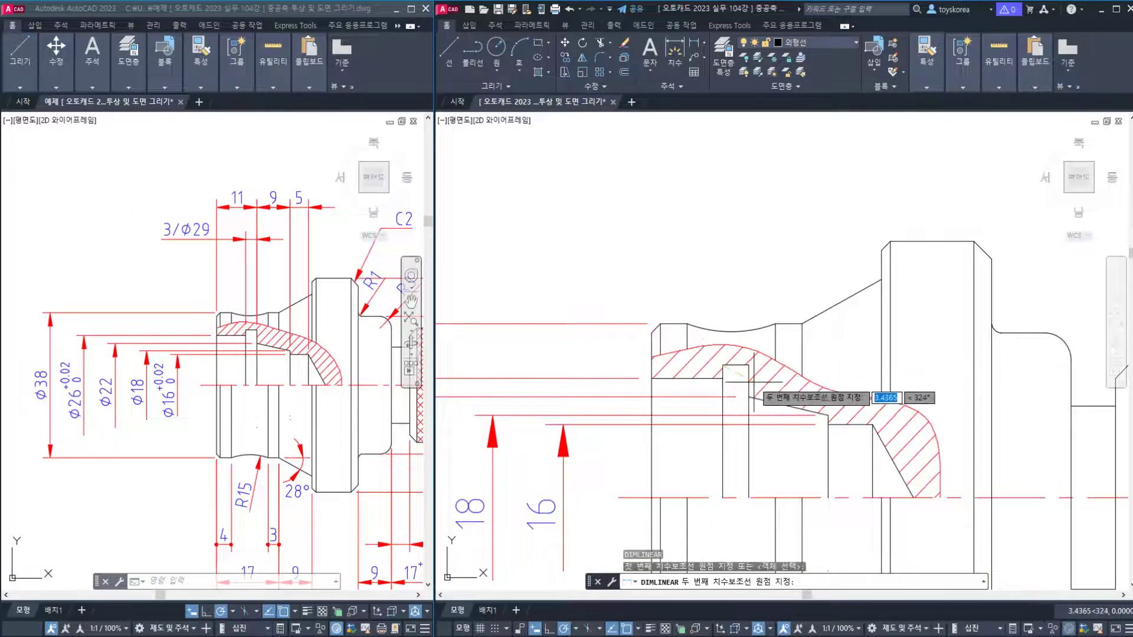
pyautogui.click(748, 366)
pyautogui.scroll(-4, 735, 348)
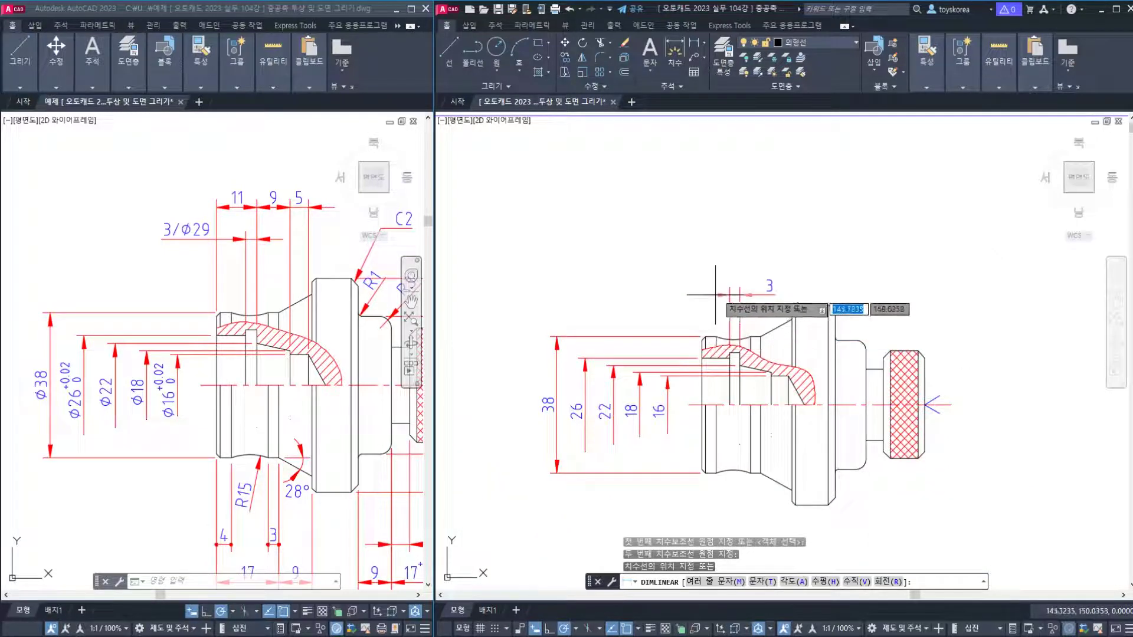
pyautogui.scroll(2, 823, 292)
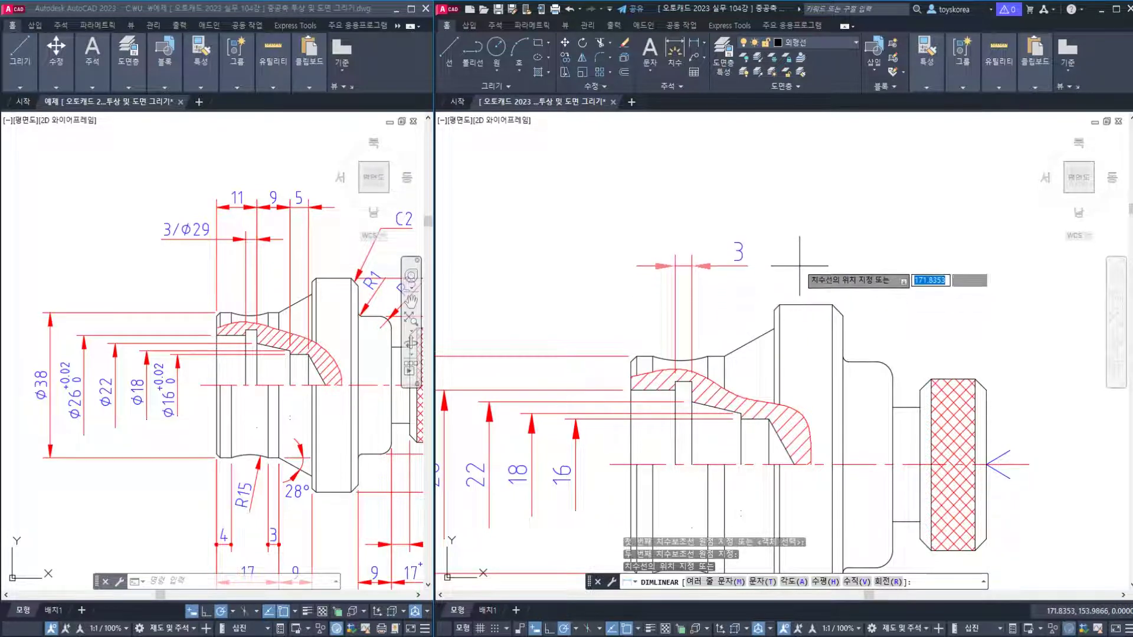
pyautogui.click(785, 240)
pyautogui.press('Escape')
pyautogui.press('Escape')
# Move the groove width dimension's text to the left side of its extension lines.
pyautogui.click(738, 224)
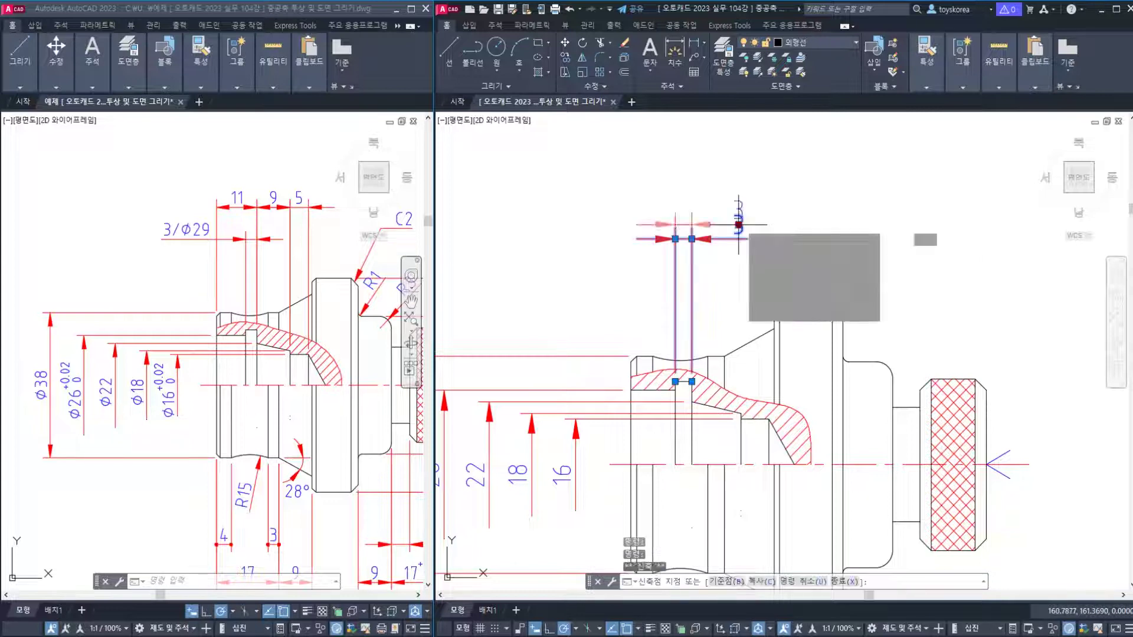
pyautogui.click(627, 224)
pyautogui.press('Escape')
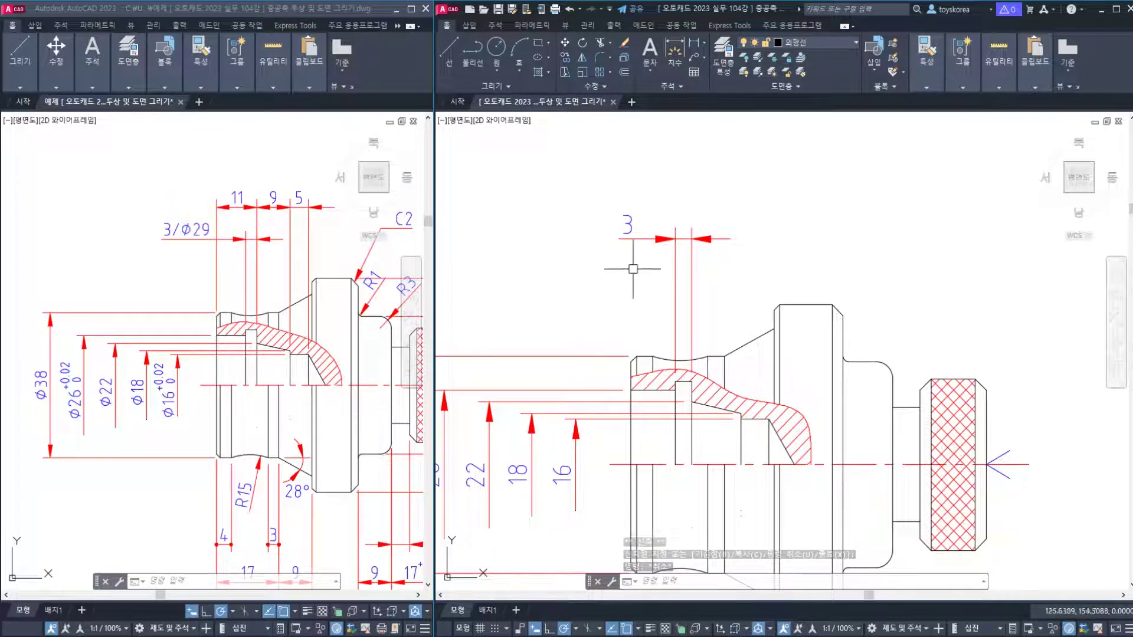
pyautogui.press('Escape')
# Change the internal groove width dimension's text to 3/Ø29 and save the drawing.
pyautogui.click(631, 224)
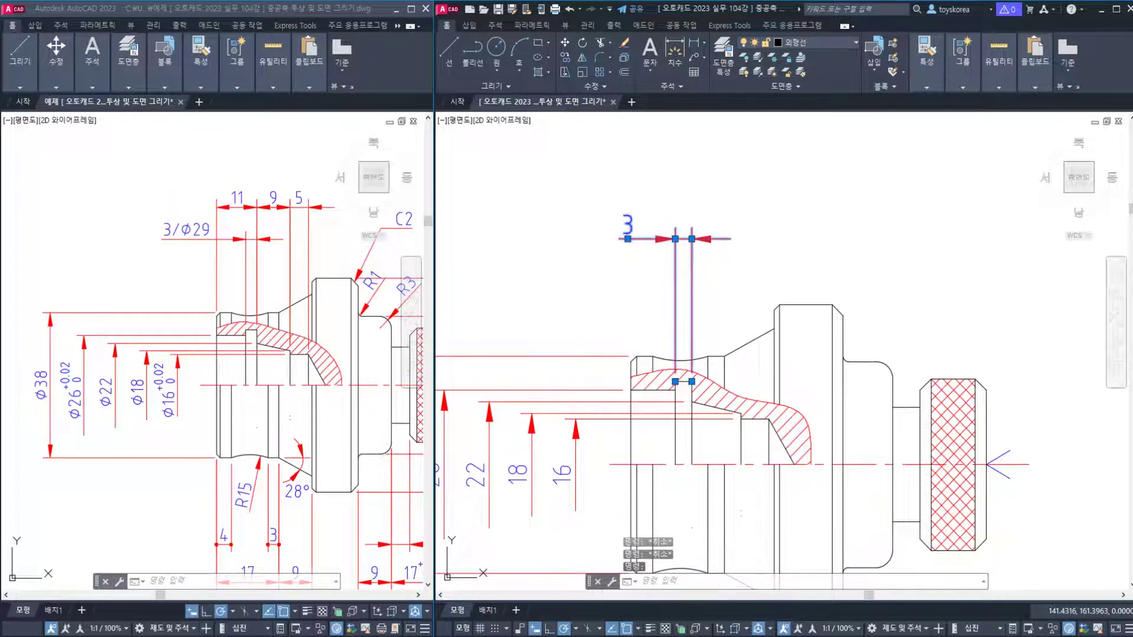
pyautogui.doubleClick(627, 224)
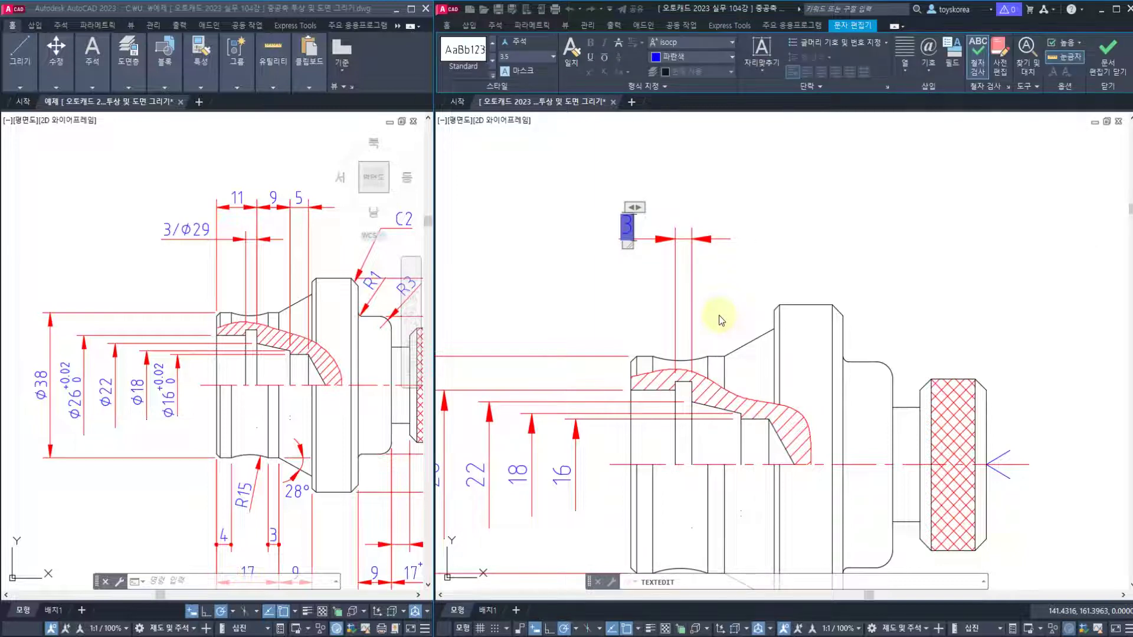
pyautogui.write('/')
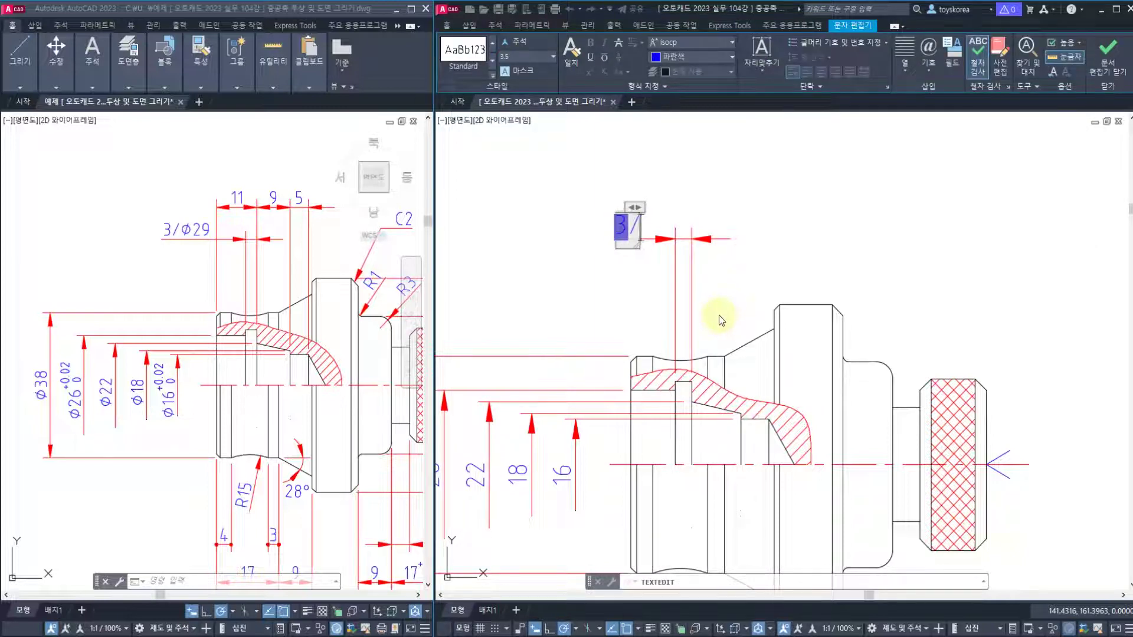
pyautogui.write('%%d')
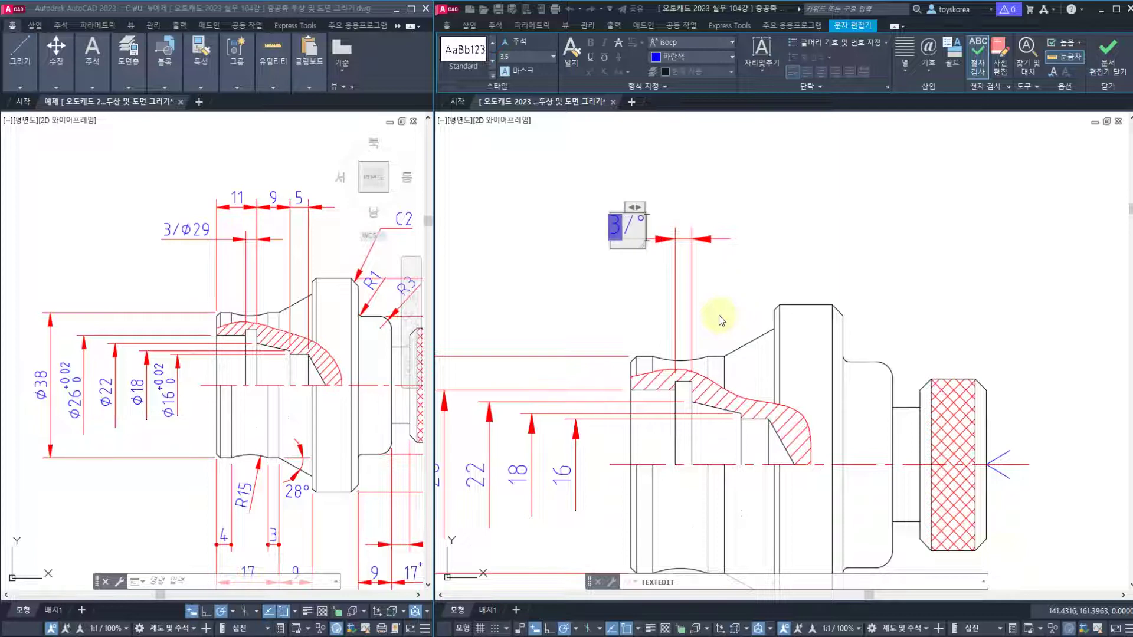
pyautogui.press('BackSpace')
pyautogui.write('%%c')
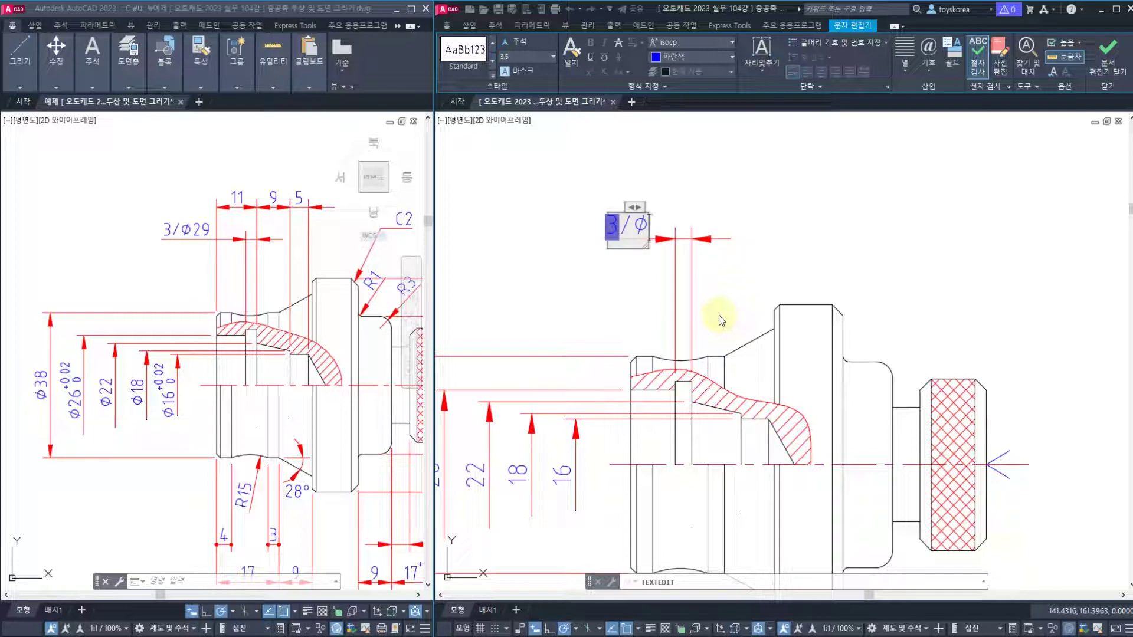
pyautogui.write('29')
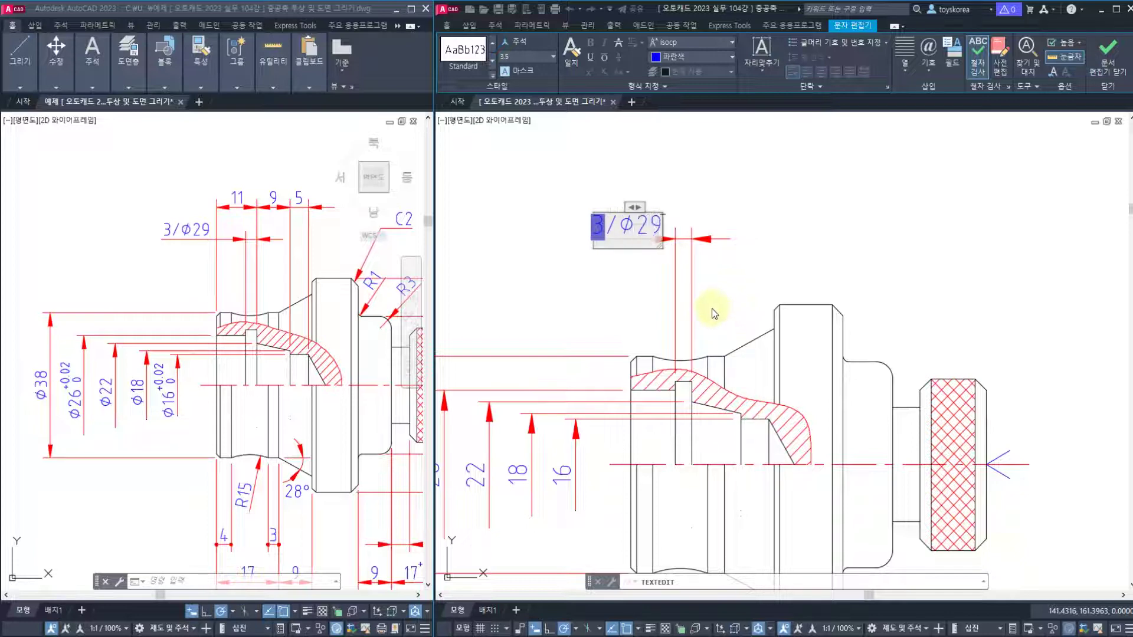
pyautogui.click(537, 274)
pyautogui.press('Escape')
pyautogui.scroll(-2, 549, 313)
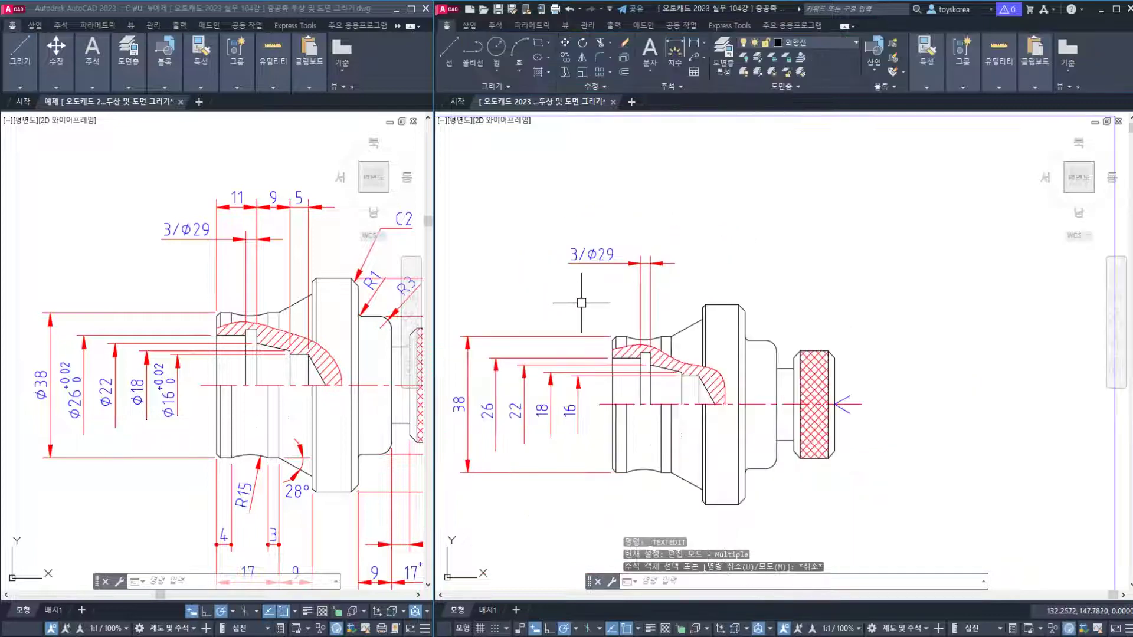
pyautogui.hotkey('ctrl', 's')
# Add a horizontal linear dimension from the part's left end to the groove's right edge, placed above the 3/Ø29 dimension.
pyautogui.moveTo(639, 312); pyautogui.dragTo(593, 322, button='middle')
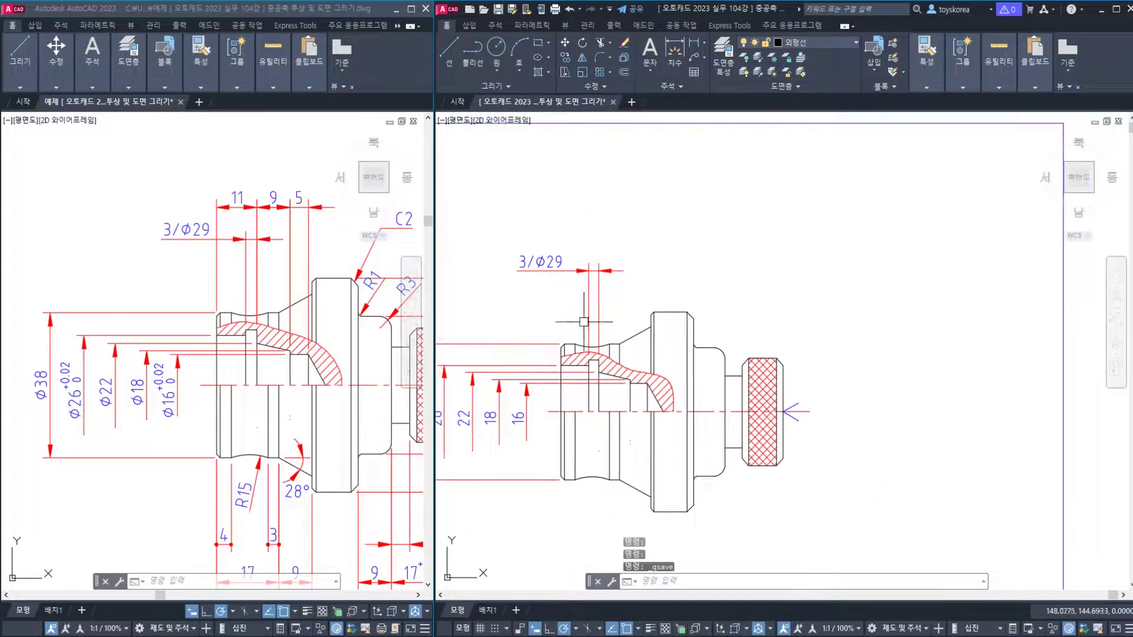
pyautogui.scroll(2, 593, 322)
pyautogui.write('li')
pyautogui.press('Return')
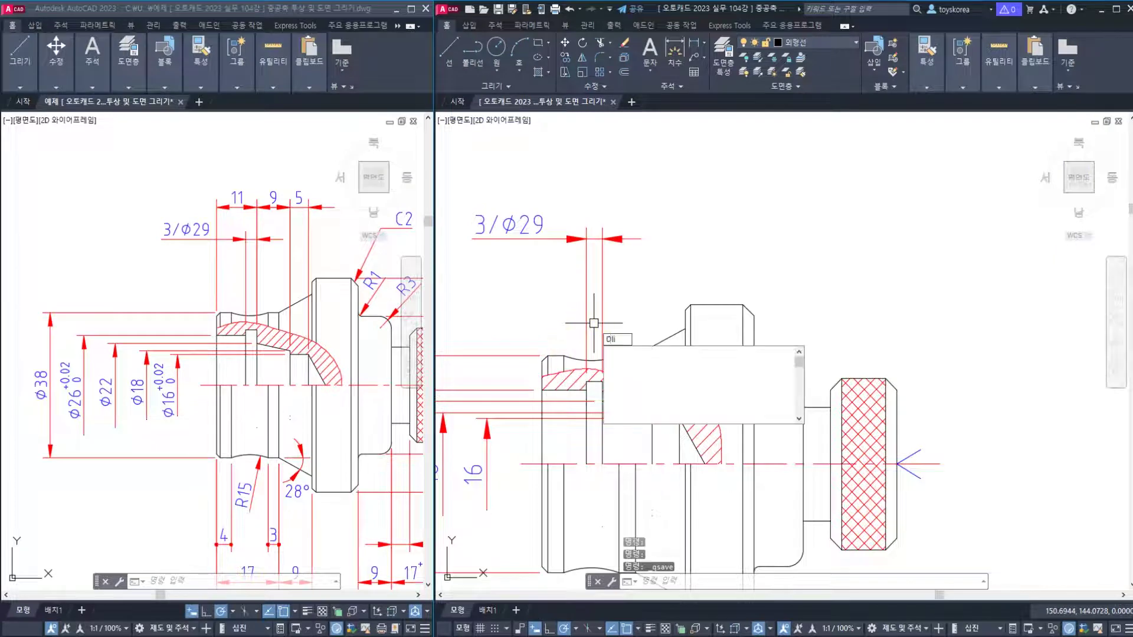
pyautogui.scroll(4, 542, 337)
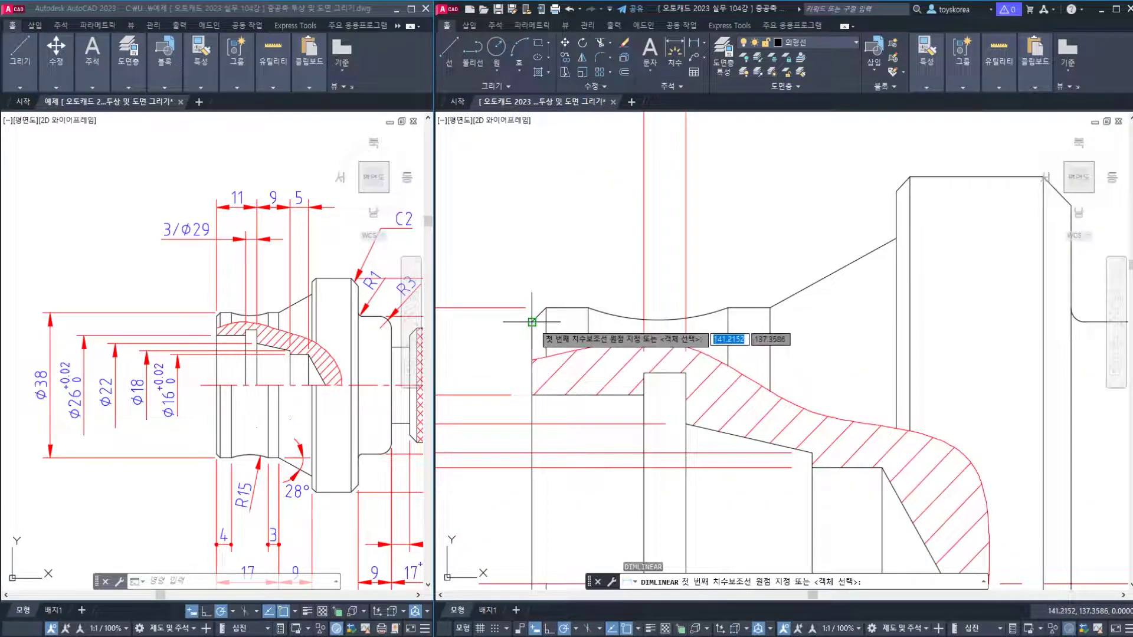
pyautogui.click(534, 321)
pyautogui.click(685, 376)
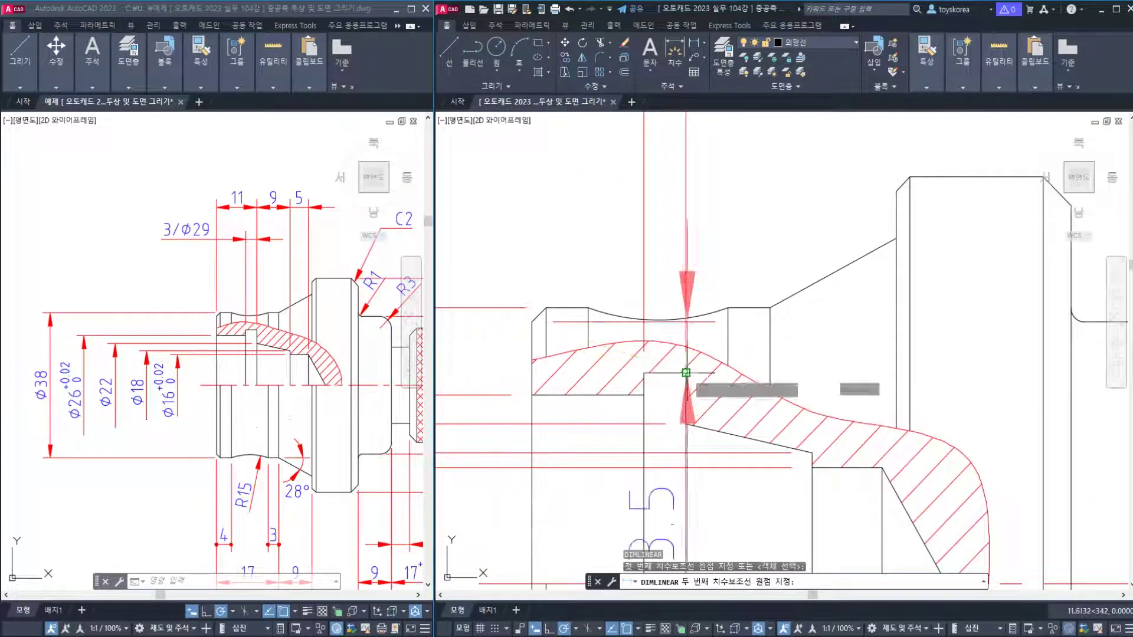
pyautogui.scroll(-3, 708, 477)
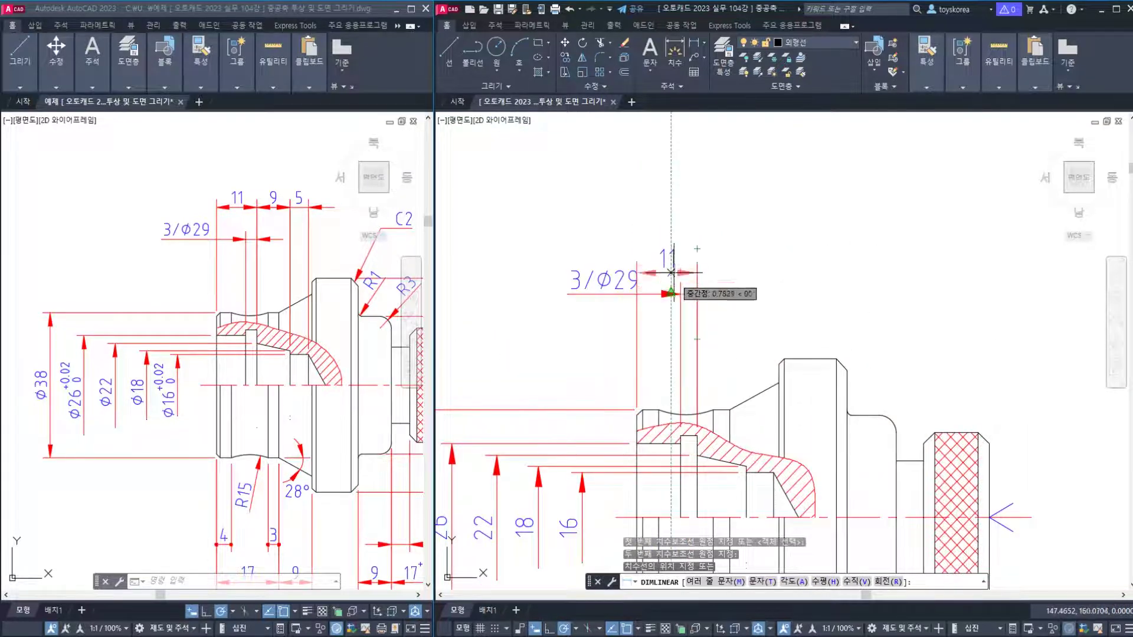
pyautogui.click(671, 242)
pyautogui.press('Escape')
# Shift the 3/Ø29 dimension text slightly further left so it clears the extension line at the part's left end.
pyautogui.scroll(2, 630, 274)
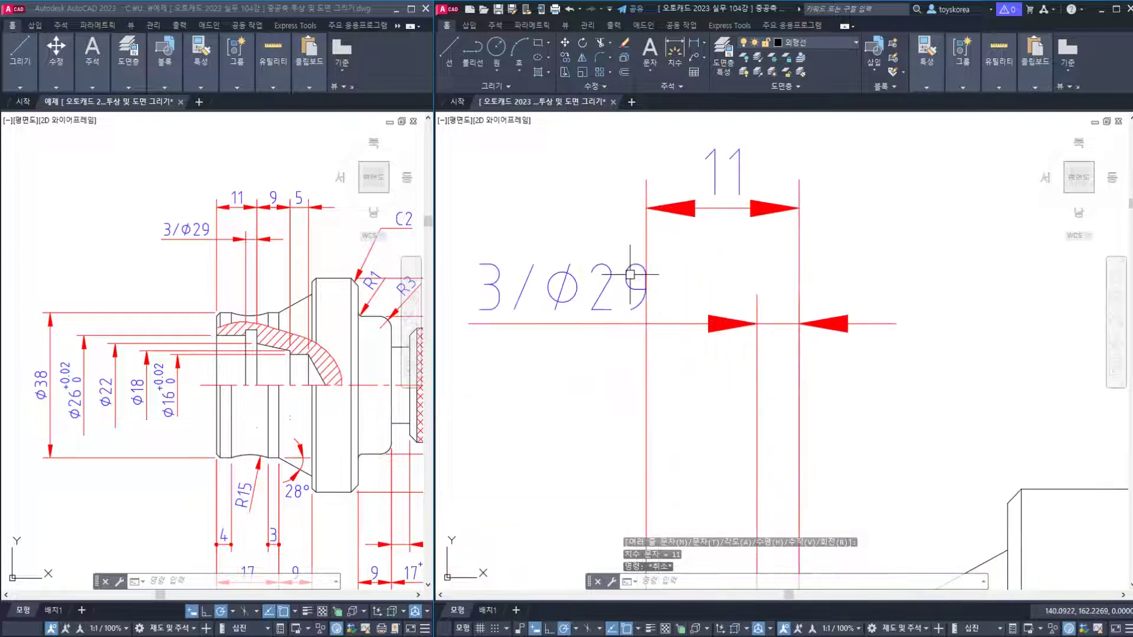
pyautogui.click(574, 307)
pyautogui.click(564, 323)
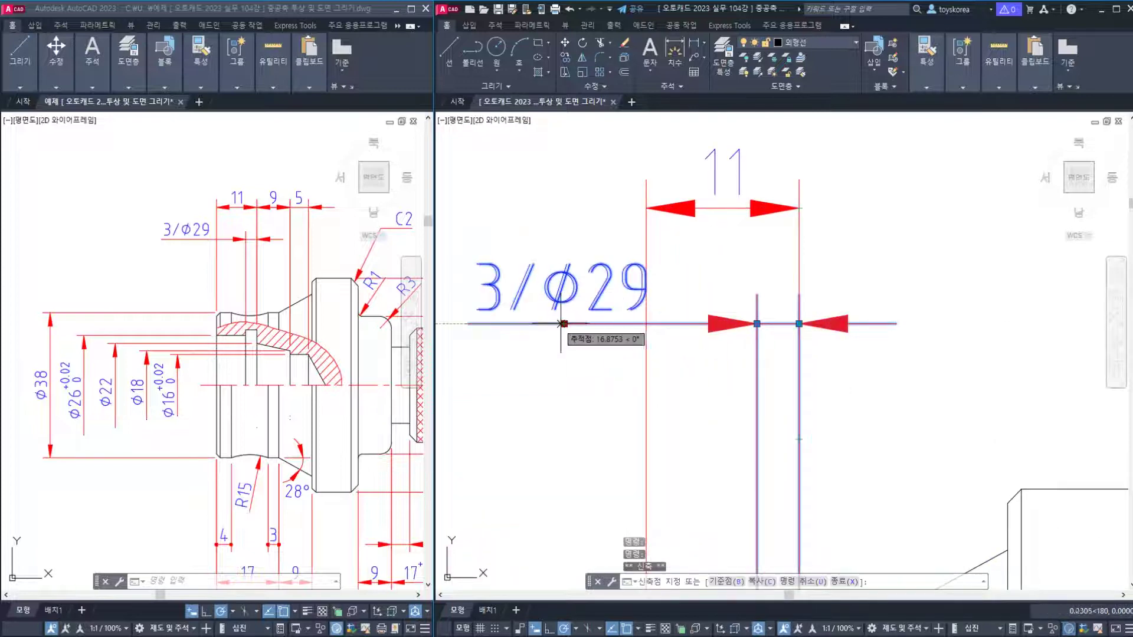
pyautogui.click(547, 323)
pyautogui.press('Escape')
# Add a horizontal linear dimension from the groove's right edge to the end of the tapered bore, aligned with the 11 dimension.
pyautogui.scroll(-2, 608, 286)
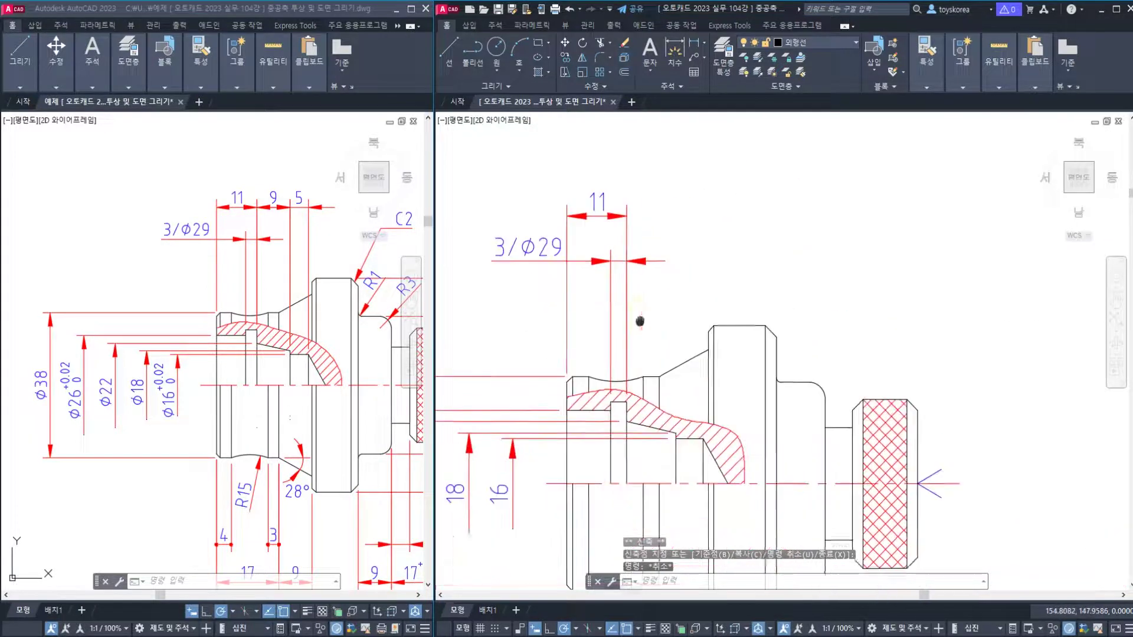
pyautogui.write('dli')
pyautogui.press('Return')
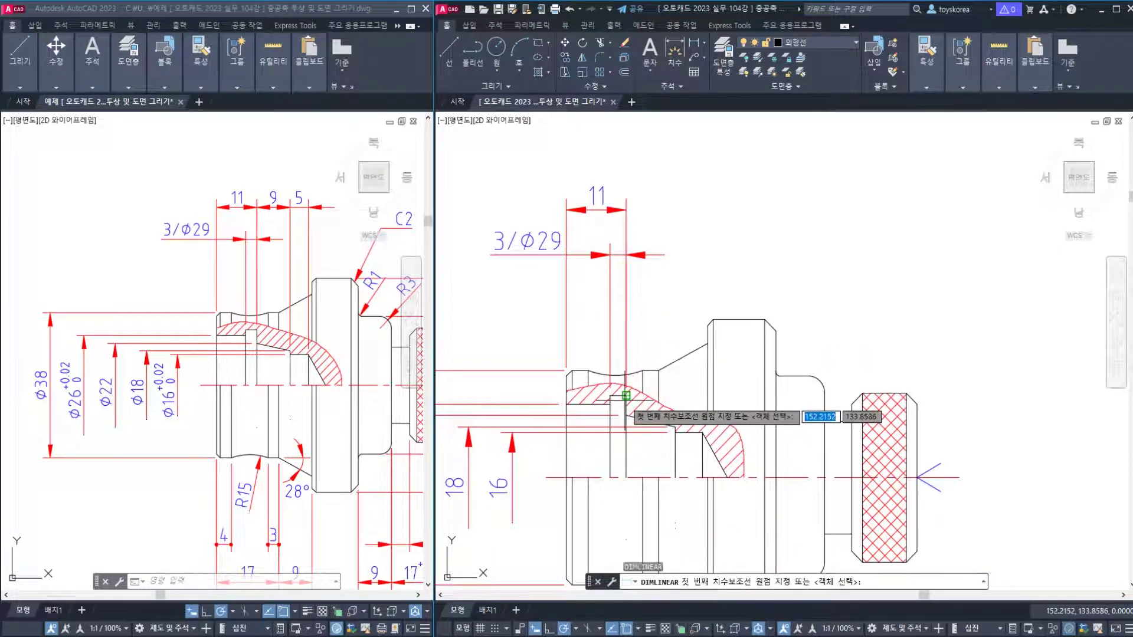
pyautogui.click(617, 395)
pyautogui.click(676, 432)
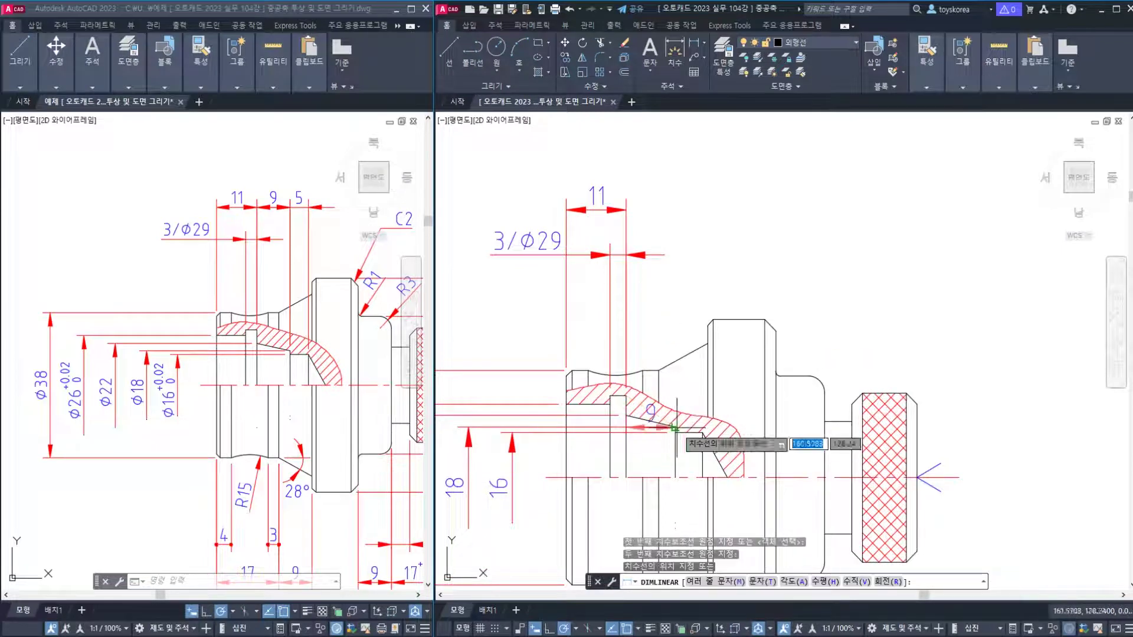
pyautogui.click(626, 209)
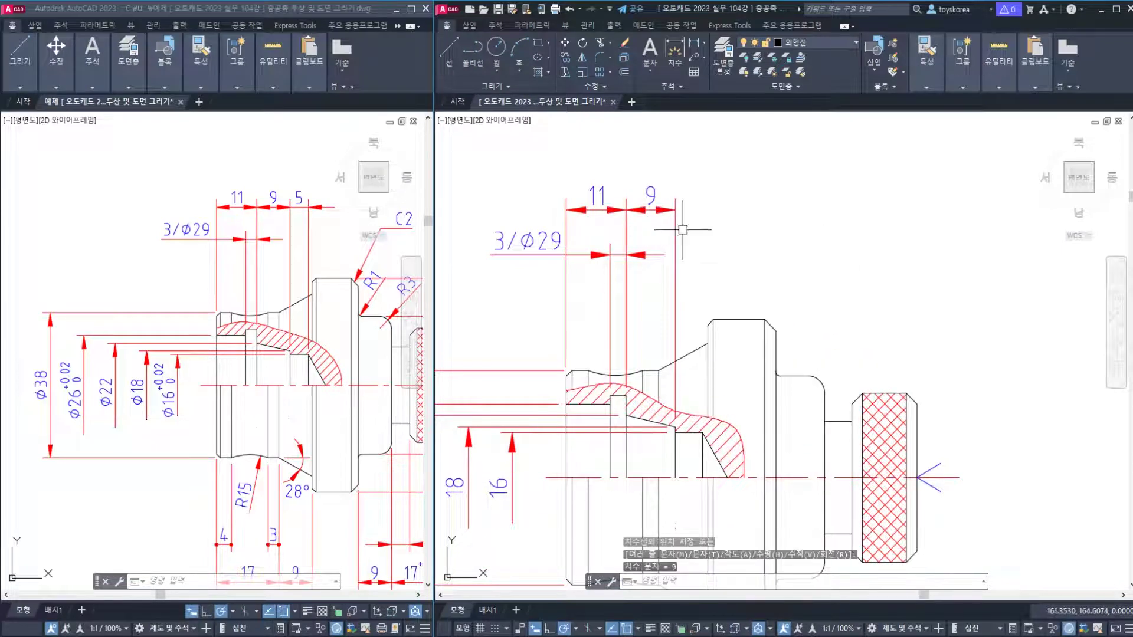
# Add a horizontal linear dimension across the short straight bore after the taper, in line with the 9 dimension, and save the drawing.
pyautogui.press('Return')
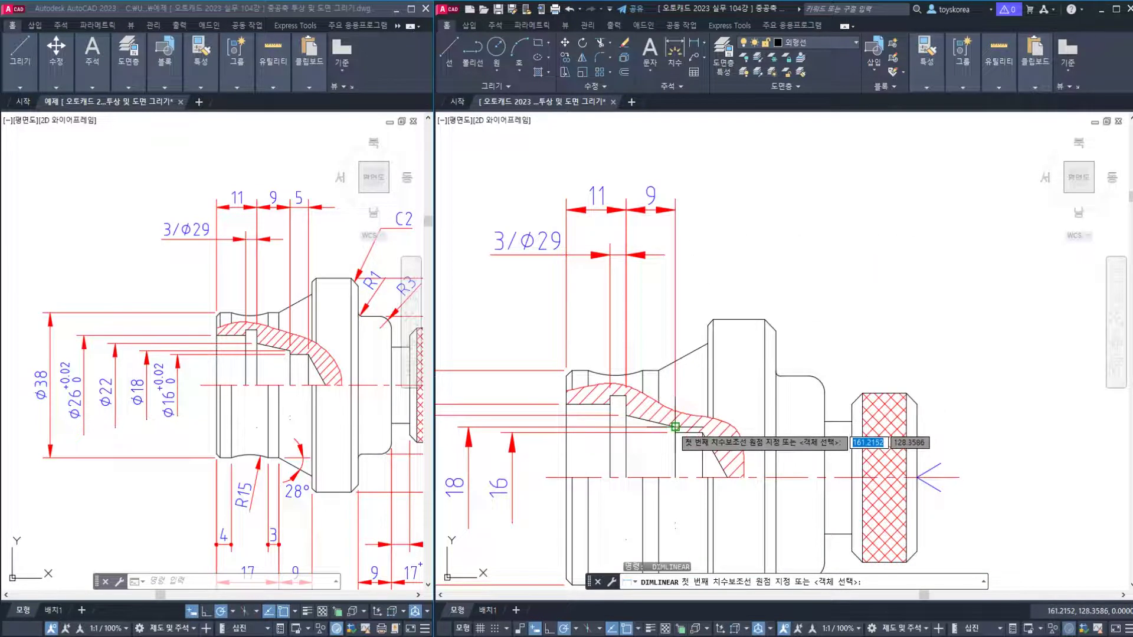
pyautogui.click(676, 433)
pyautogui.click(702, 433)
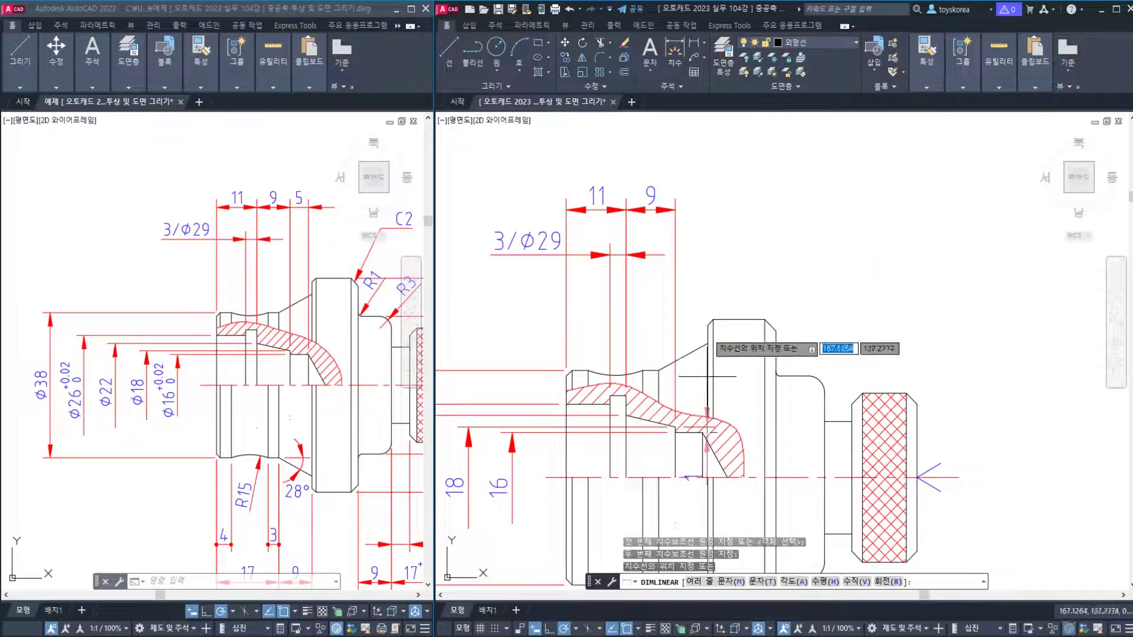
pyautogui.click(690, 209)
pyautogui.press('Escape')
pyautogui.scroll(2, 687, 464)
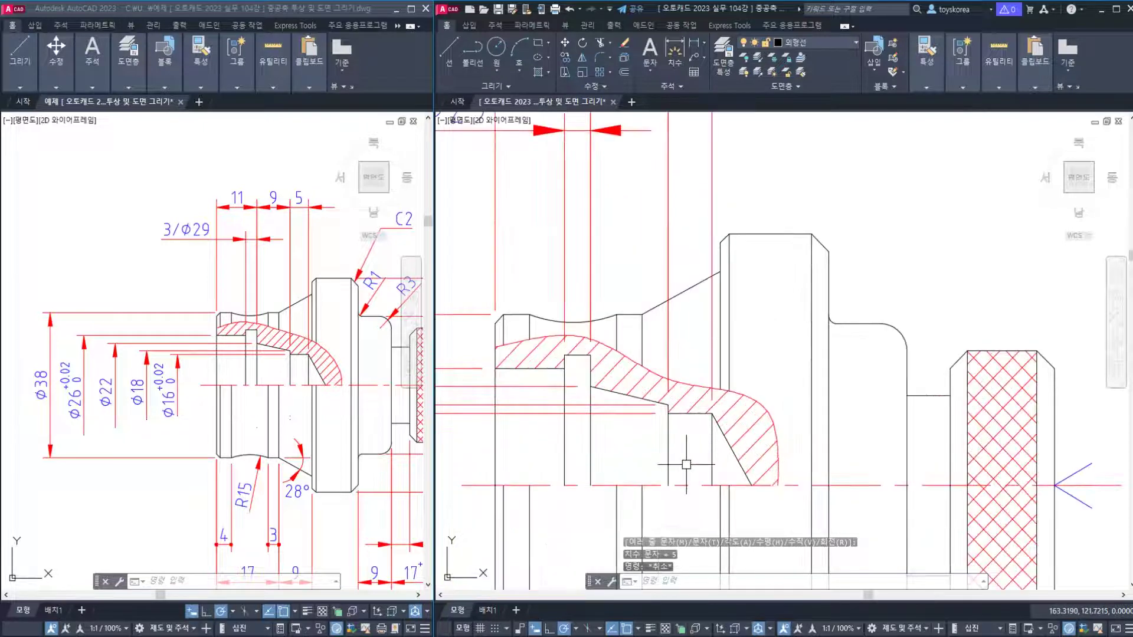
pyautogui.scroll(2, 725, 431)
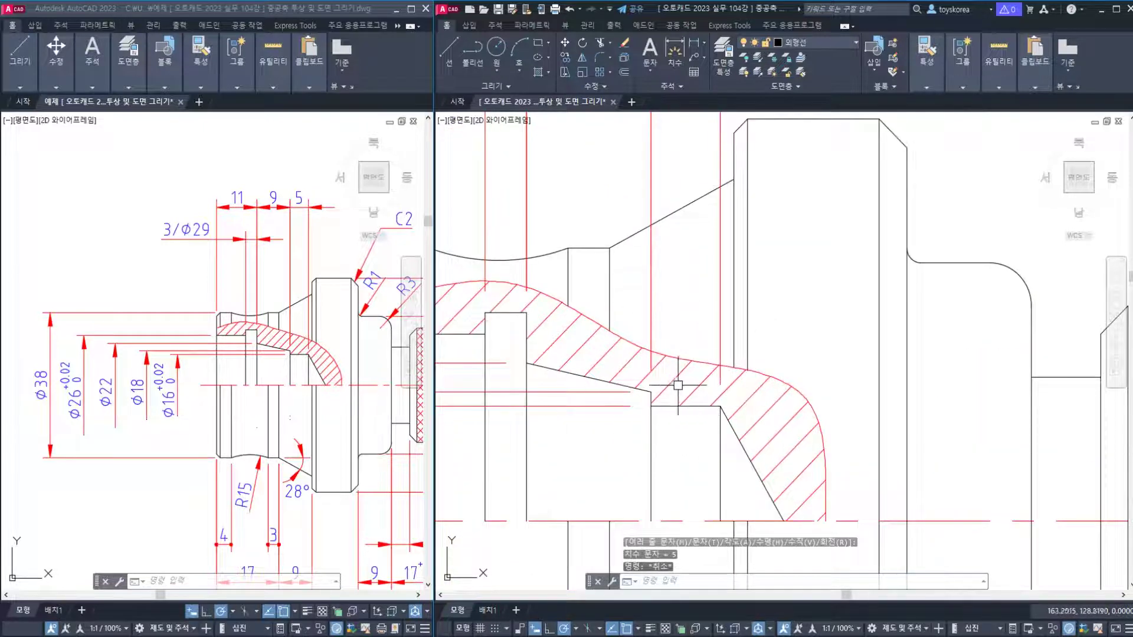
pyautogui.scroll(-6, 677, 385)
pyautogui.hotkey('ctrl', 's')
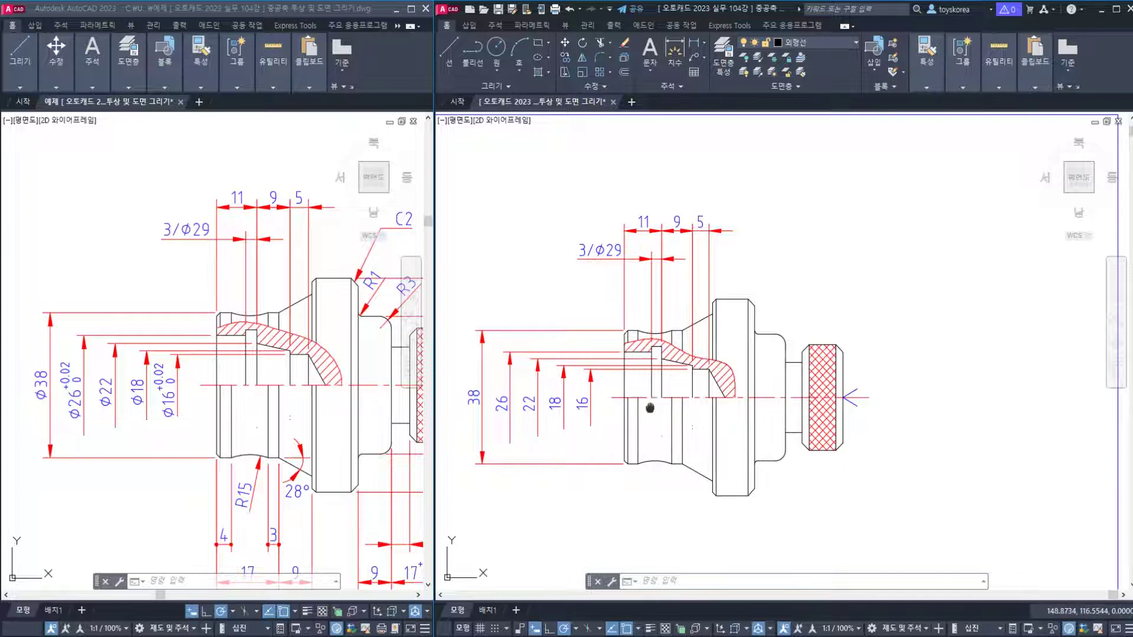
# Add a radius dimension to the concave arc on the part's lower outline, placing its text below the arc.
pyautogui.moveTo(650, 408); pyautogui.dragTo(622, 354, button='middle')
pyautogui.scroll(3, 622, 354)
pyautogui.moveTo(637, 313); pyautogui.dragTo(636, 298, button='middle')
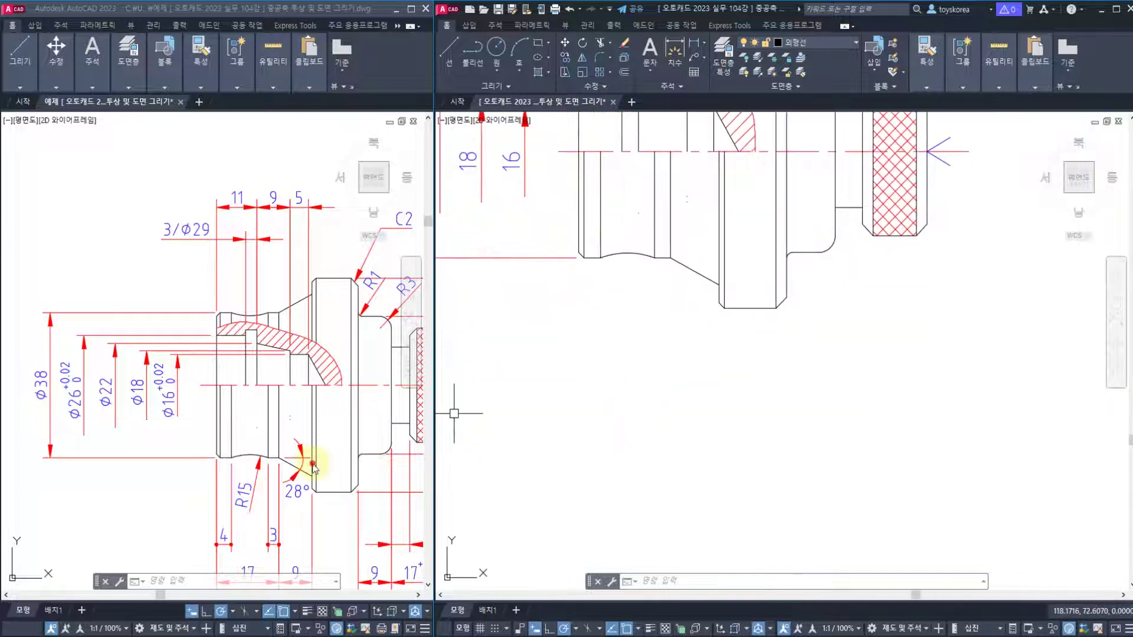
pyautogui.moveTo(313, 466)
pyautogui.mouseDown(button='middle')
pyautogui.moveTo(233, 339)
pyautogui.moveTo(200, 335)
pyautogui.mouseUp(button='middle')
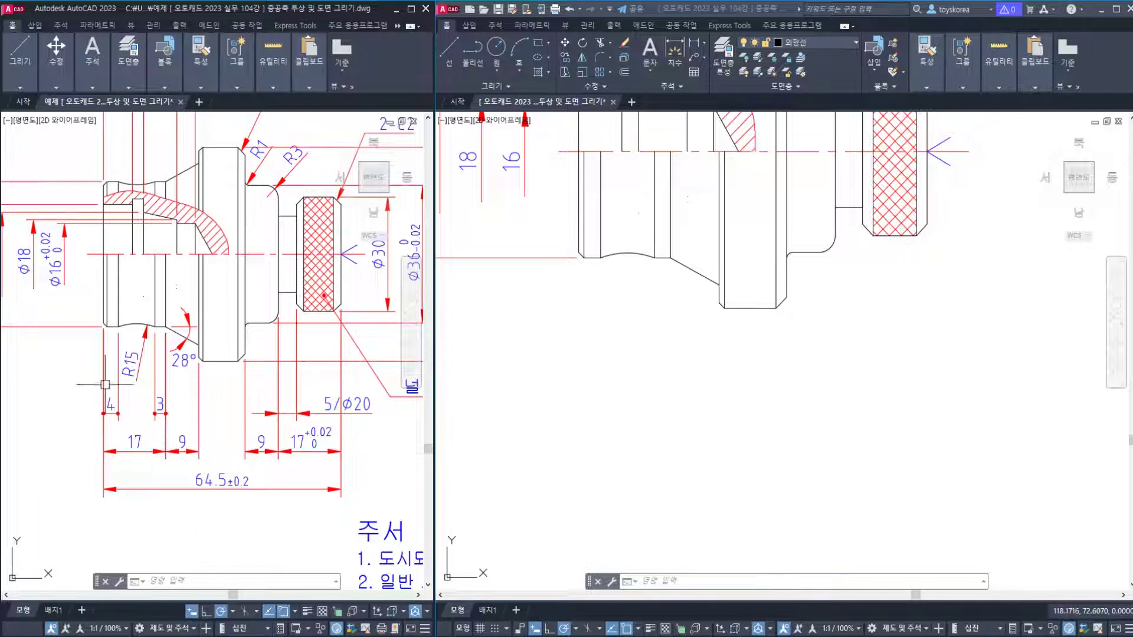
pyautogui.click(752, 337)
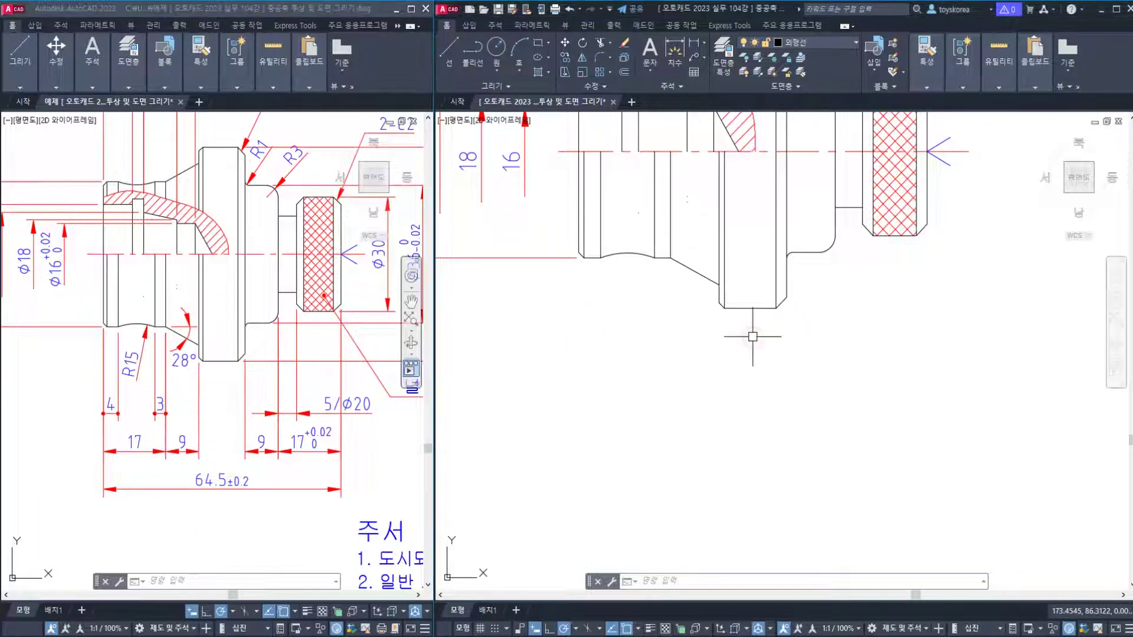
pyautogui.moveTo(686, 306); pyautogui.dragTo(671, 347, button='middle')
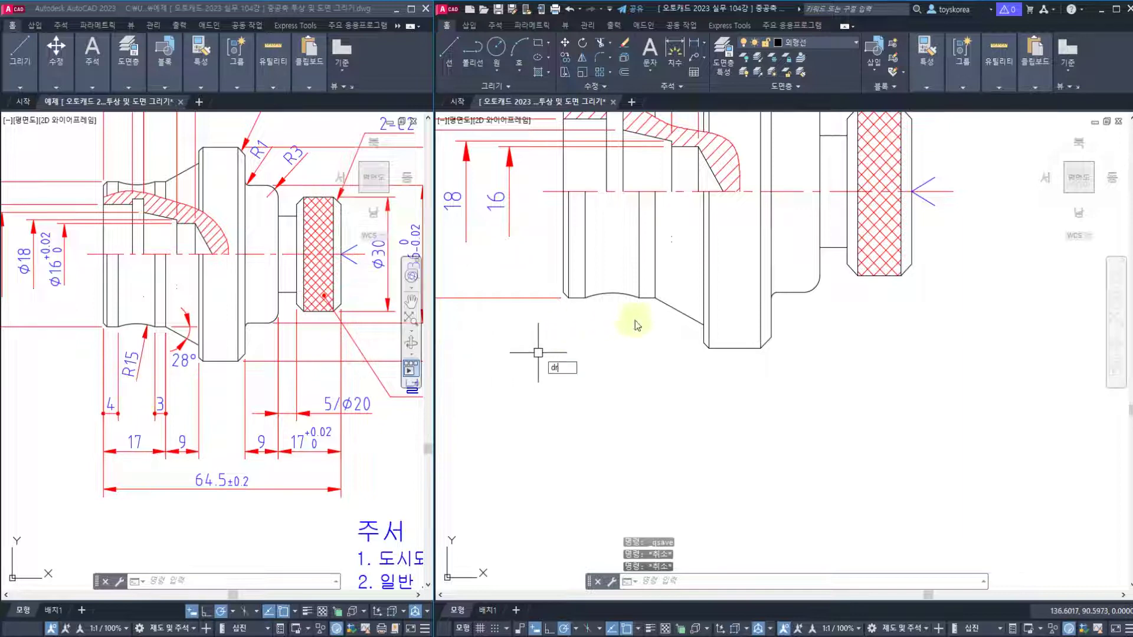
pyautogui.write('dra')
pyautogui.press('Return')
pyautogui.click(613, 295)
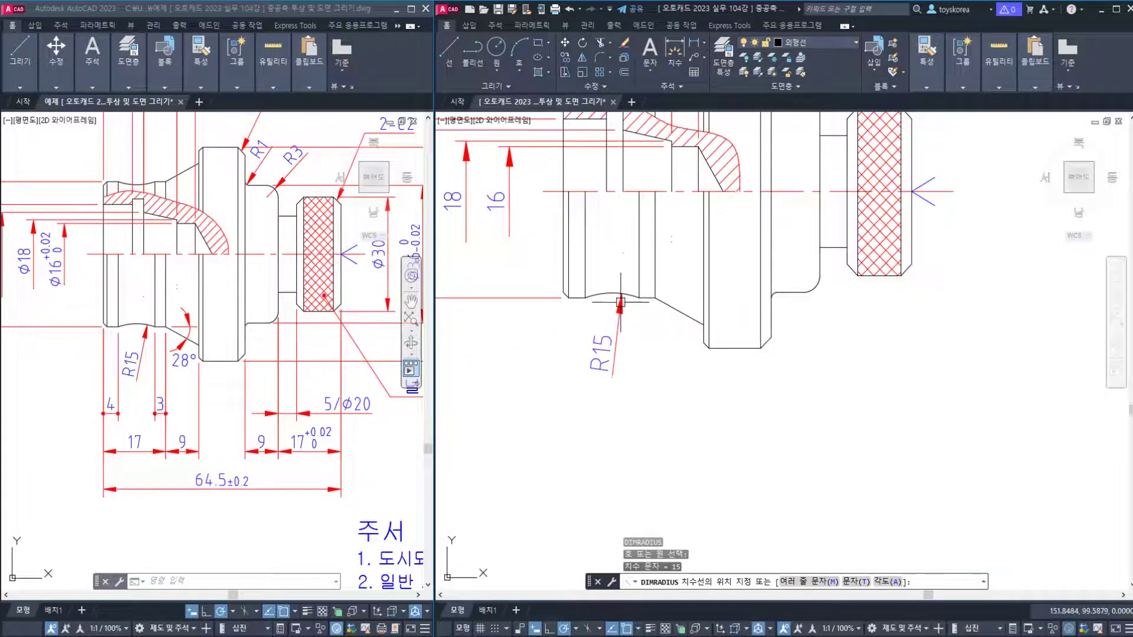
pyautogui.click(608, 354)
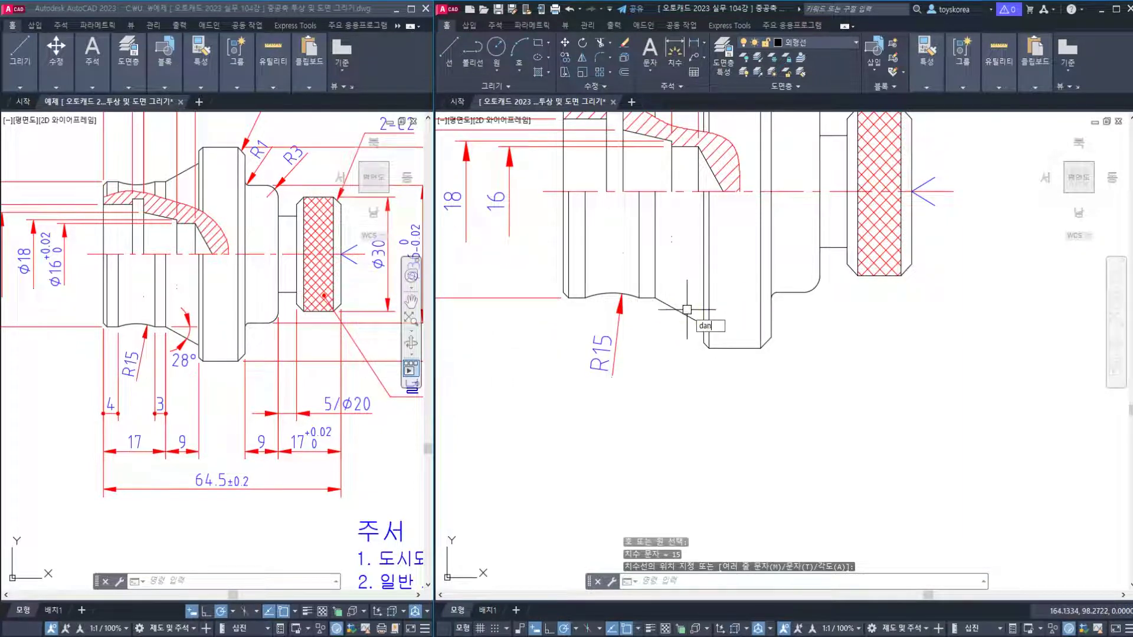
pyautogui.write('dan')
pyautogui.press('Return')
pyautogui.click(685, 308)
pyautogui.scroll(4, 619, 306)
pyautogui.press('Escape')
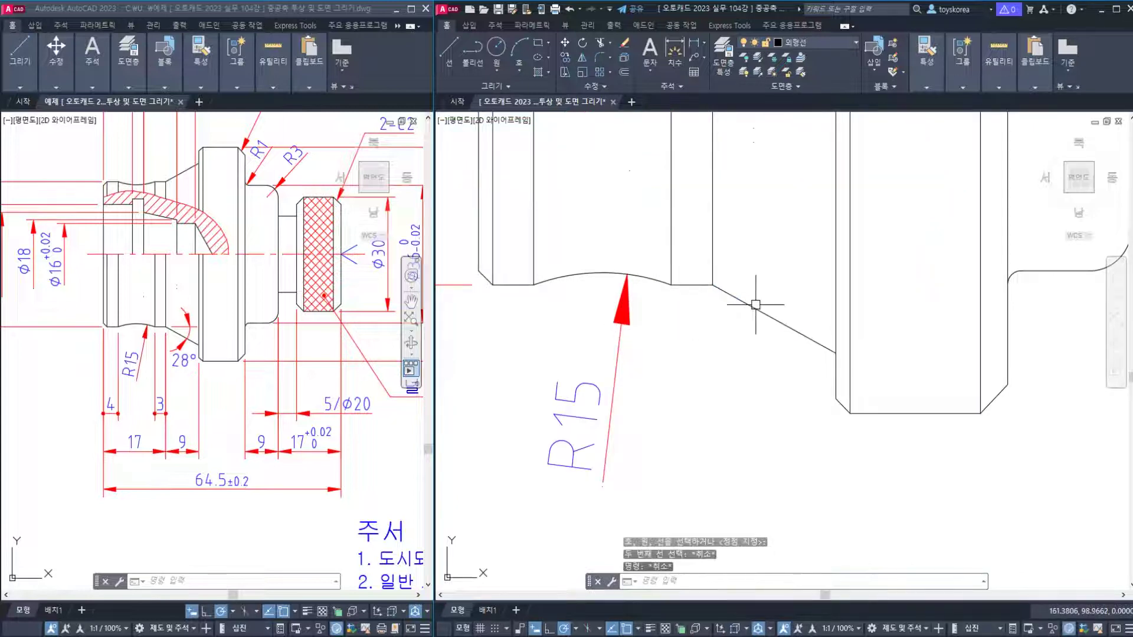
# Add an angular dimension between the lower sloped outline and the adjacent horizontal edge, placing the arc just before the large flange.
pyautogui.write('dan')
pyautogui.press('Return')
pyautogui.click(761, 317)
pyautogui.click(695, 285)
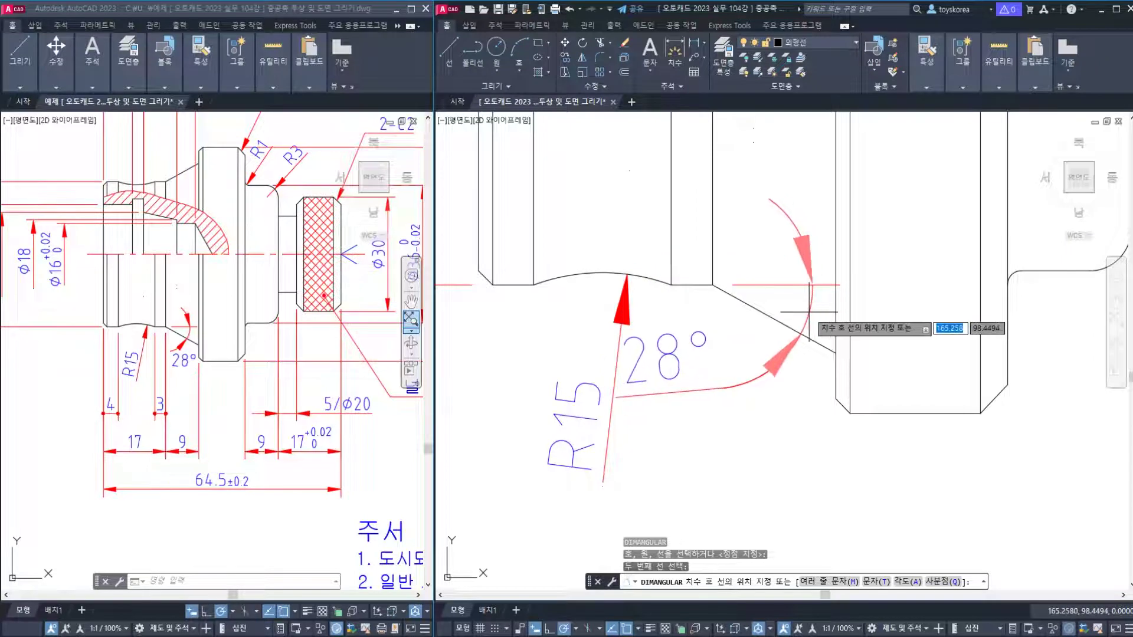
pyautogui.click(814, 311)
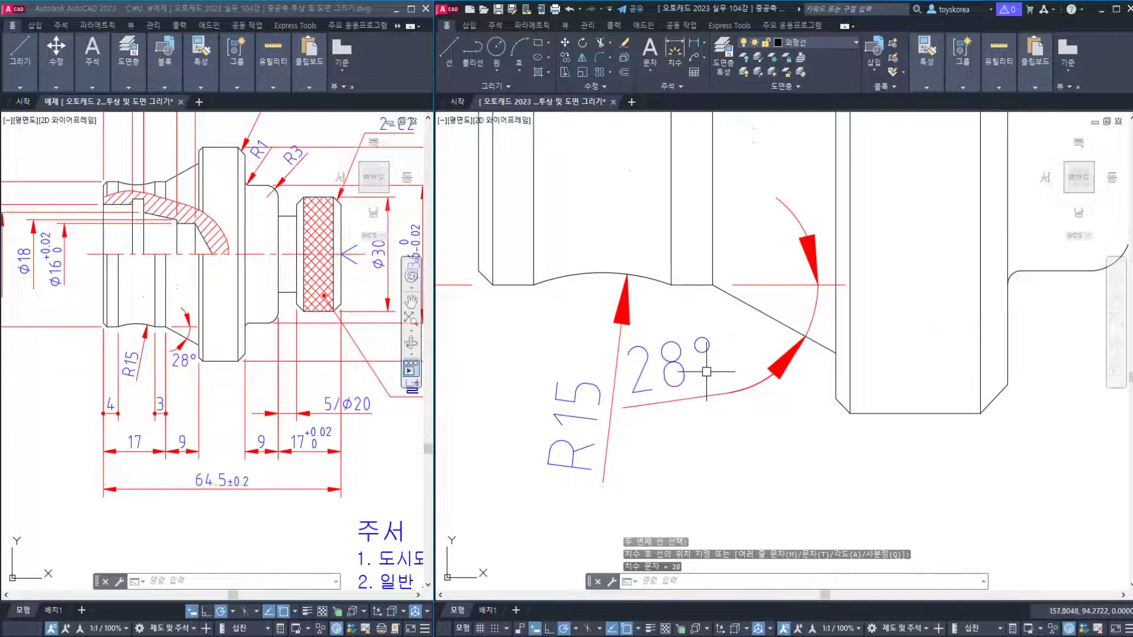
pyautogui.press('Escape')
pyautogui.press('Escape')
pyautogui.scroll(-4, 639, 362)
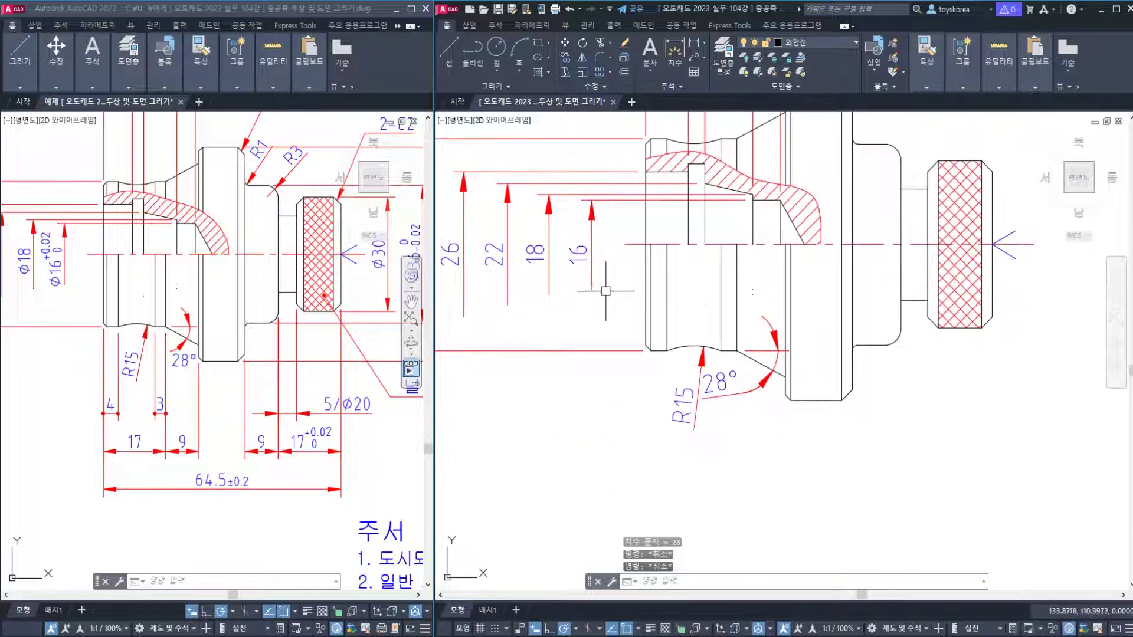
pyautogui.click(591, 265)
pyautogui.press('Escape')
pyautogui.click(590, 277)
pyautogui.press('Escape')
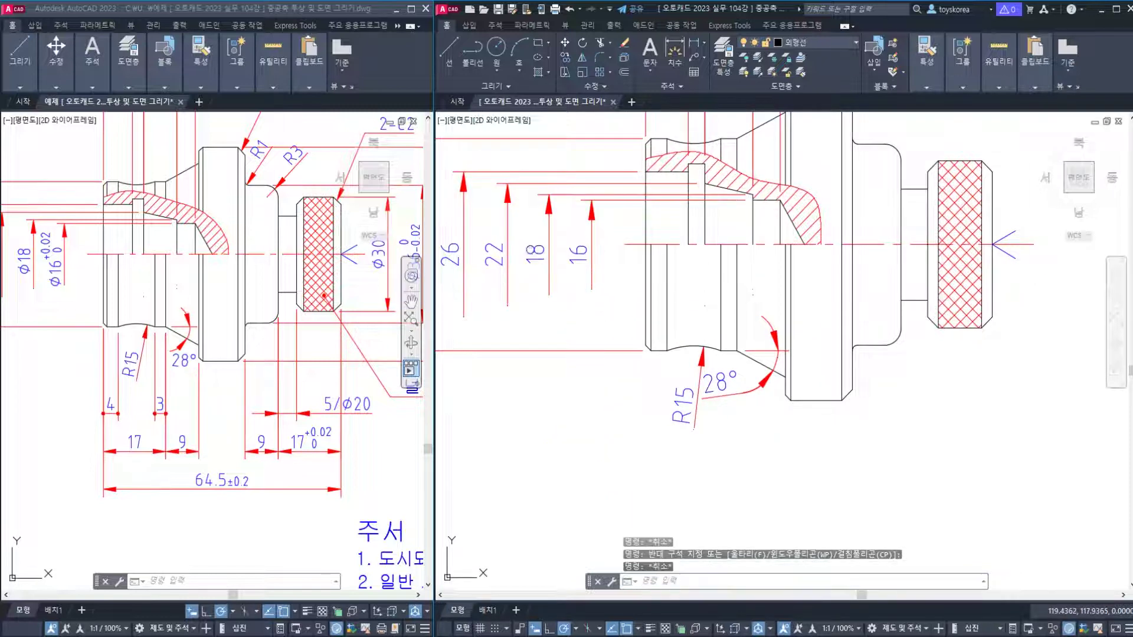
# Explode the 28° angular dimension and erase the loose line beneath its text.
pyautogui.click(738, 384)
pyautogui.press('Escape')
pyautogui.click(744, 396)
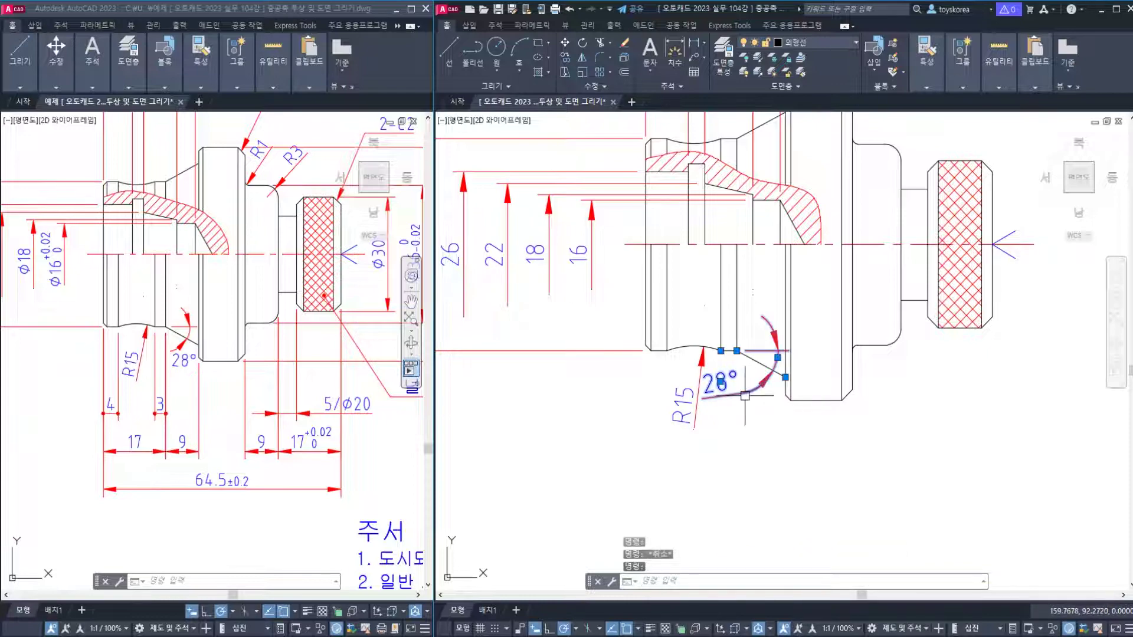
pyautogui.write('x')
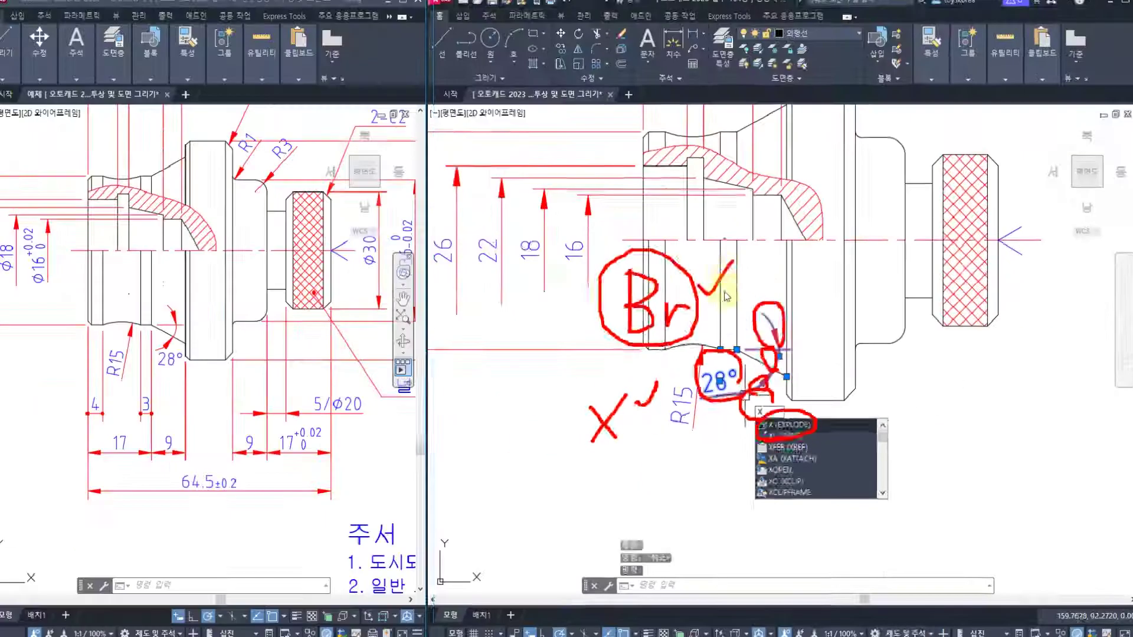
pyautogui.press('Escape')
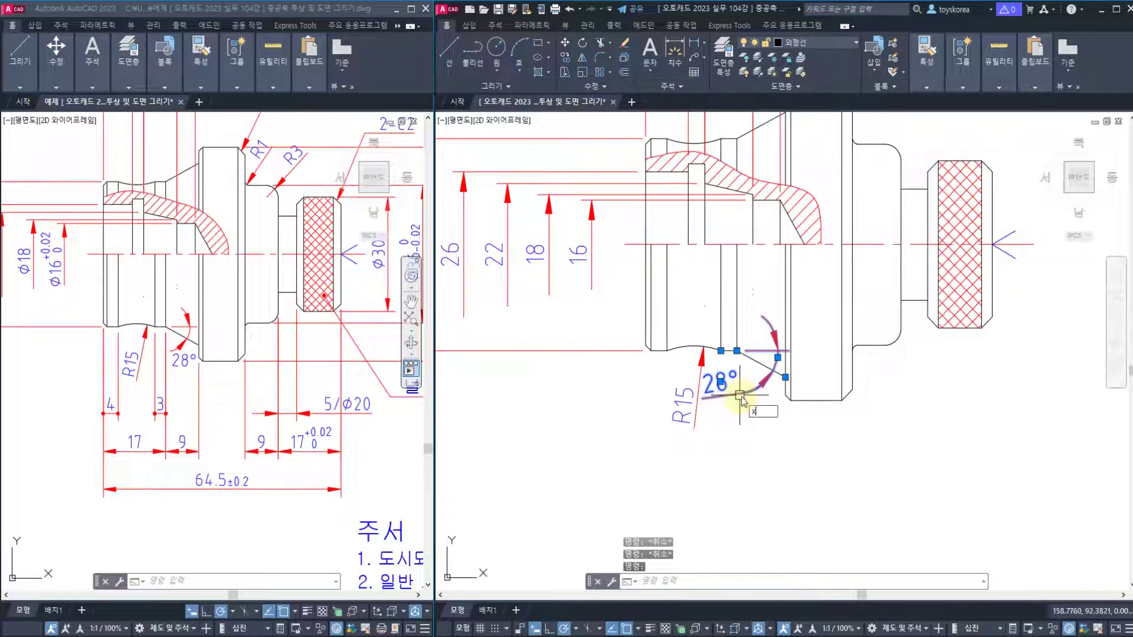
pyautogui.write('x')
pyautogui.press('Return')
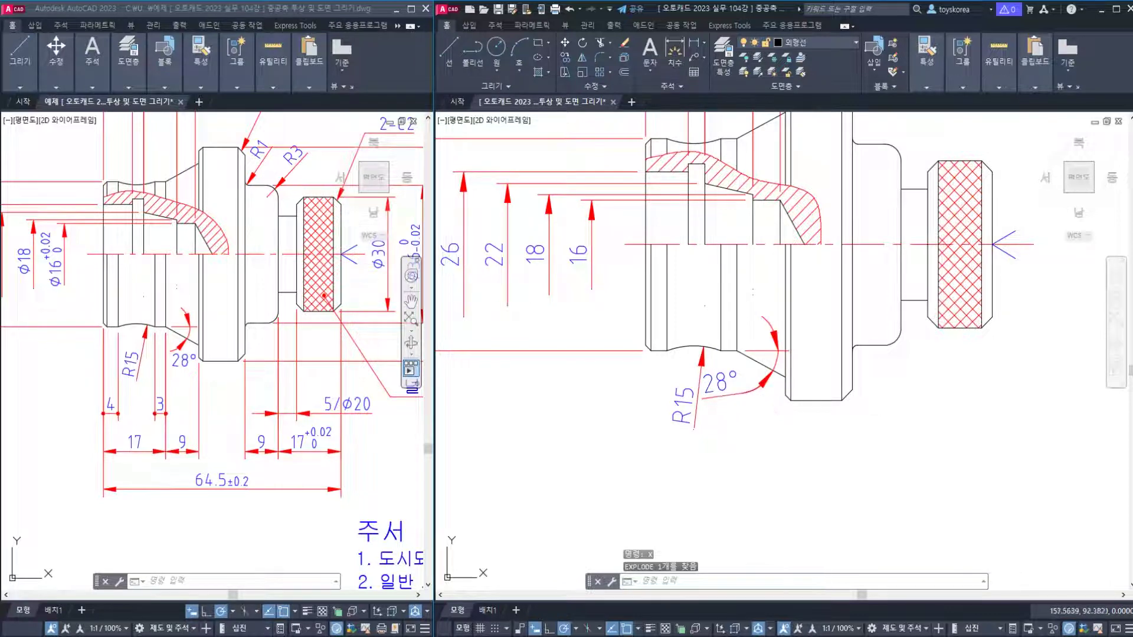
pyautogui.write('E')
pyautogui.press('Return')
pyautogui.click(722, 398)
pyautogui.press('Return')
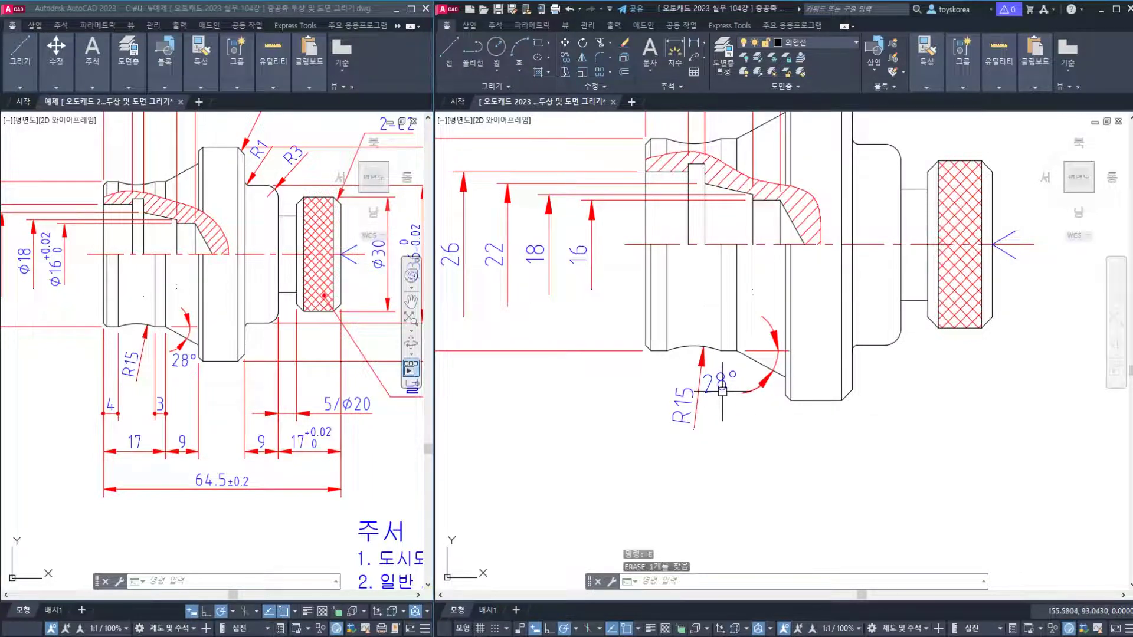
# Move the 28° text just below the lower arrow of the angle arc and save the drawing.
pyautogui.write('m')
pyautogui.press('Return')
pyautogui.click(720, 382)
pyautogui.press('Return')
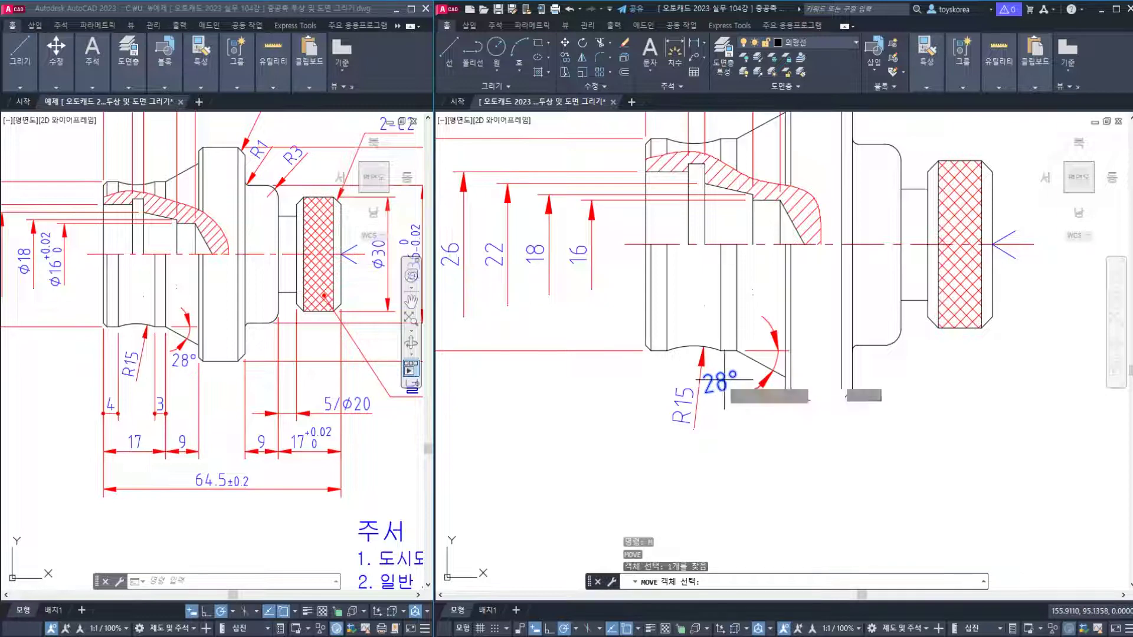
pyautogui.click(718, 388)
pyautogui.click(773, 401)
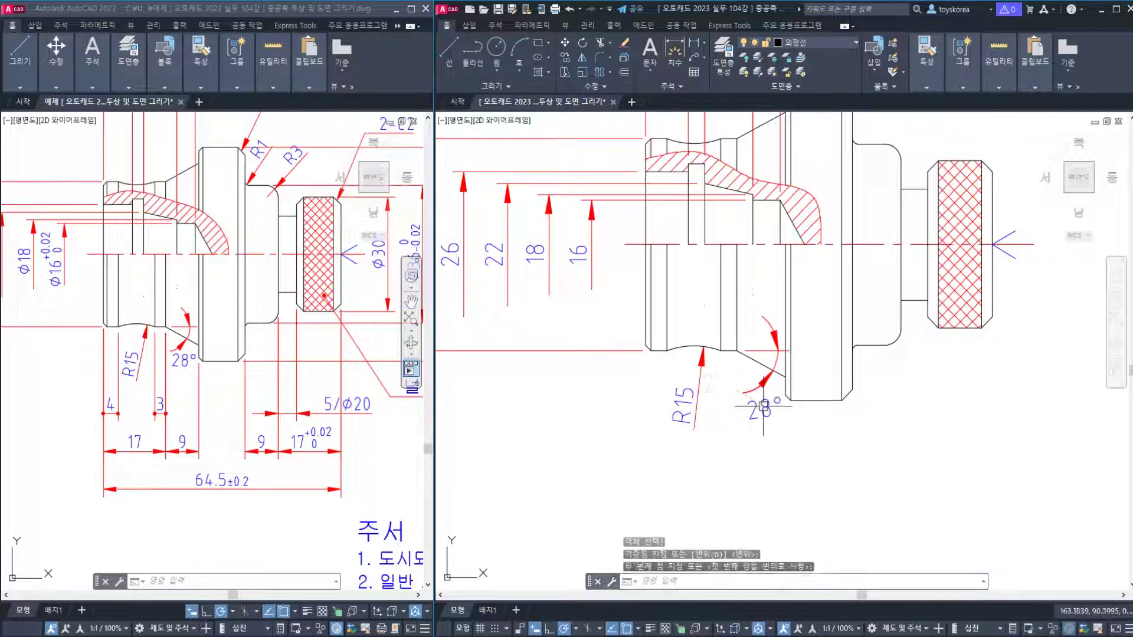
pyautogui.press('Escape')
pyautogui.hotkey('ctrl', 's')
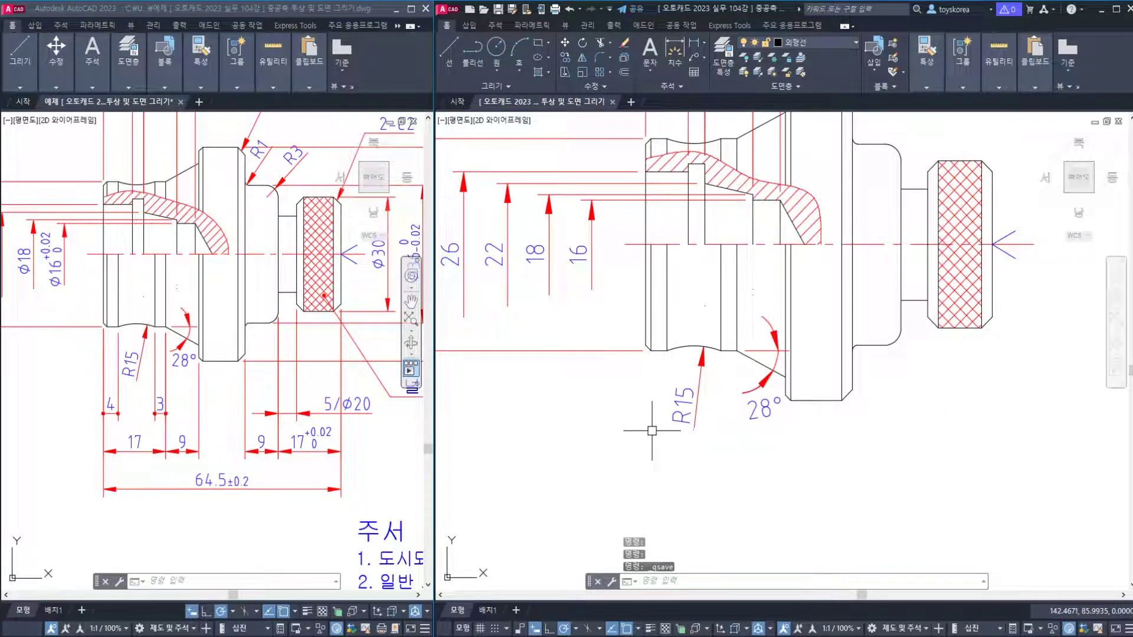
# Add a horizontal linear dimension from the part's left end to the start of the concave arc, placed below the R15 text.
pyautogui.moveTo(652, 433); pyautogui.dragTo(604, 378, button='middle')
pyautogui.click(130, 407)
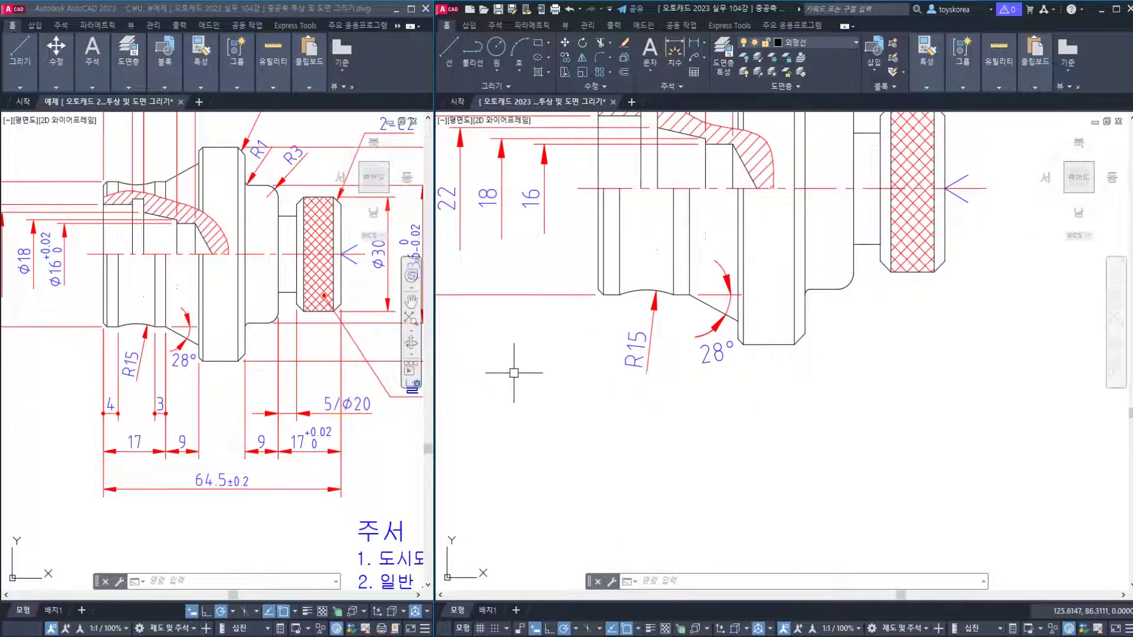
pyautogui.press('Return')
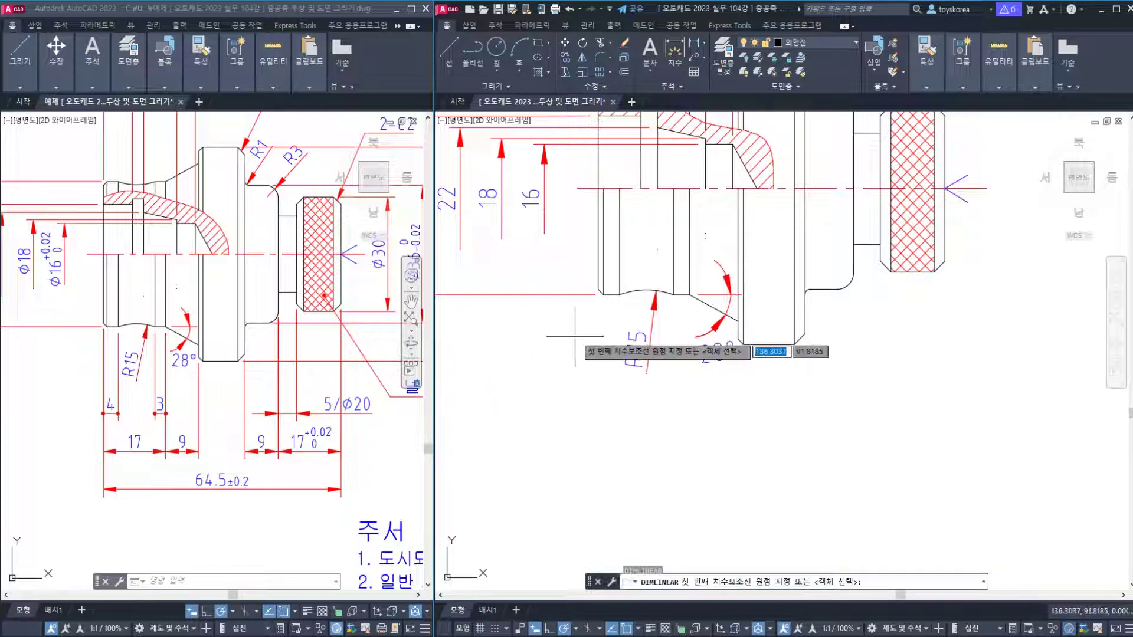
pyautogui.click(600, 293)
pyautogui.click(619, 294)
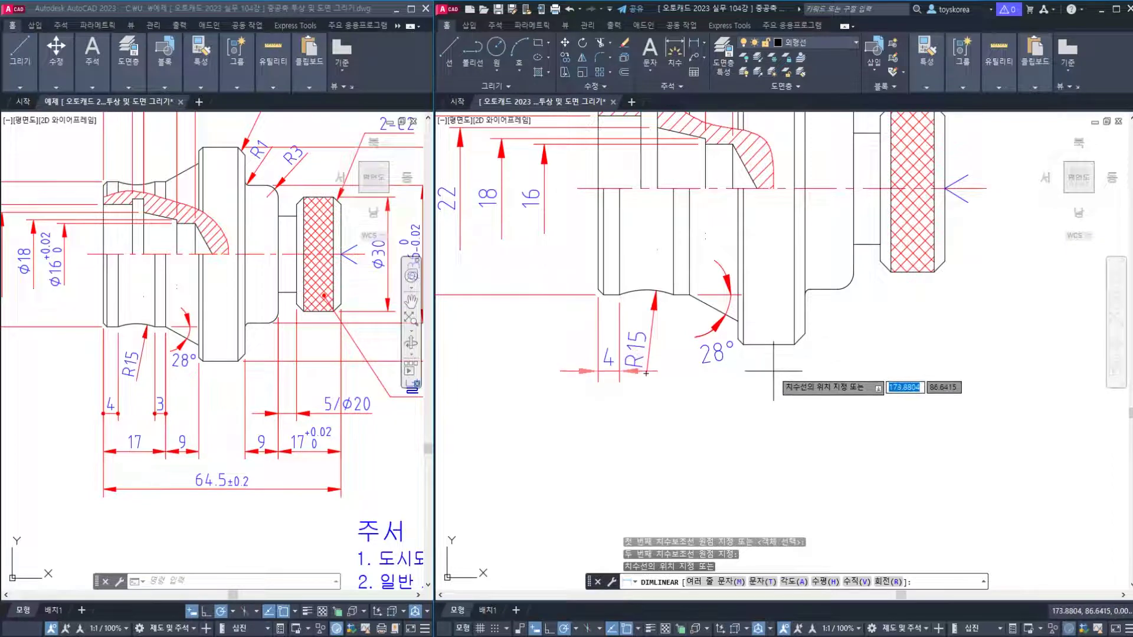
pyautogui.click(774, 407)
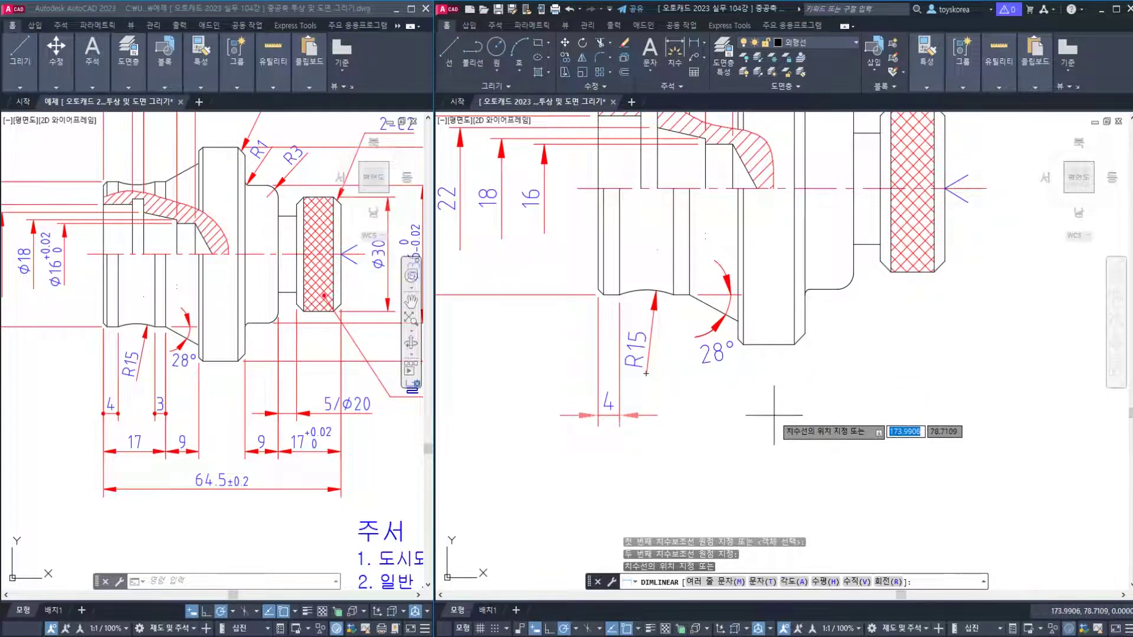
pyautogui.press('Escape')
# Add a horizontal linear dimension across the short straight land between the concave arc and the taper, in line with the 4 dimension.
pyautogui.moveTo(774, 407); pyautogui.dragTo(729, 400, button='middle')
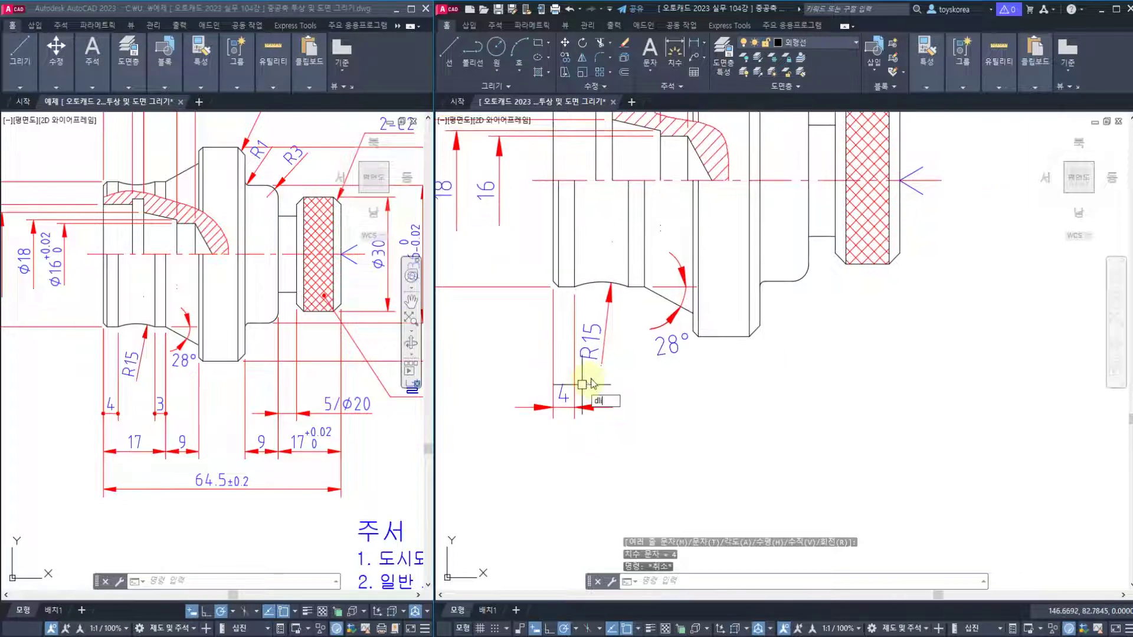
pyautogui.press('Return')
pyautogui.click(629, 286)
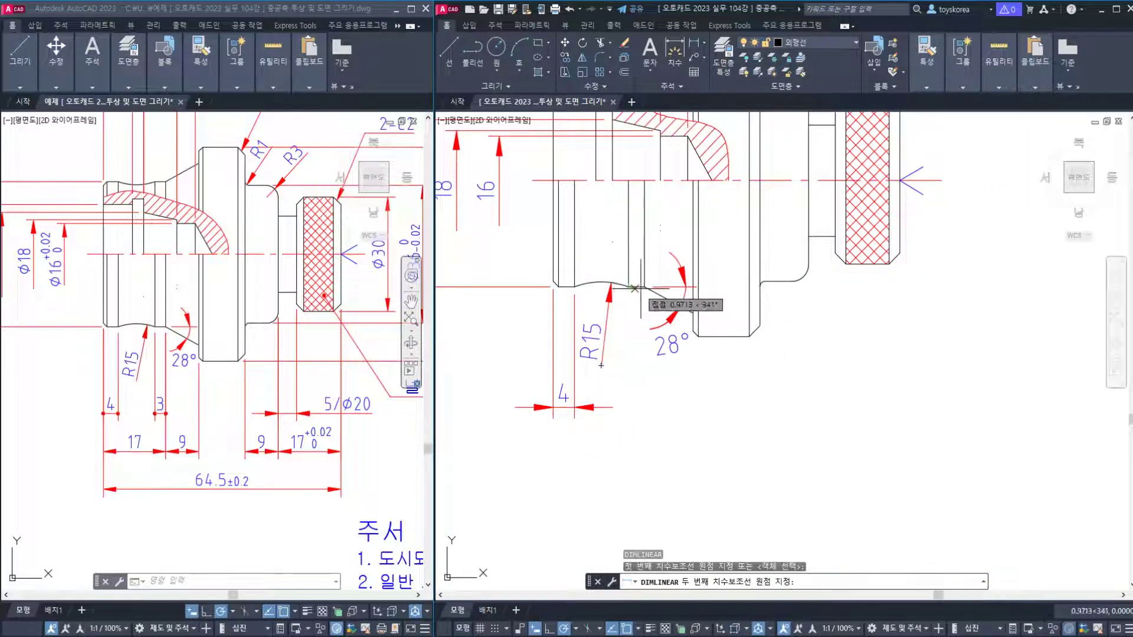
pyautogui.click(643, 287)
pyautogui.click(613, 406)
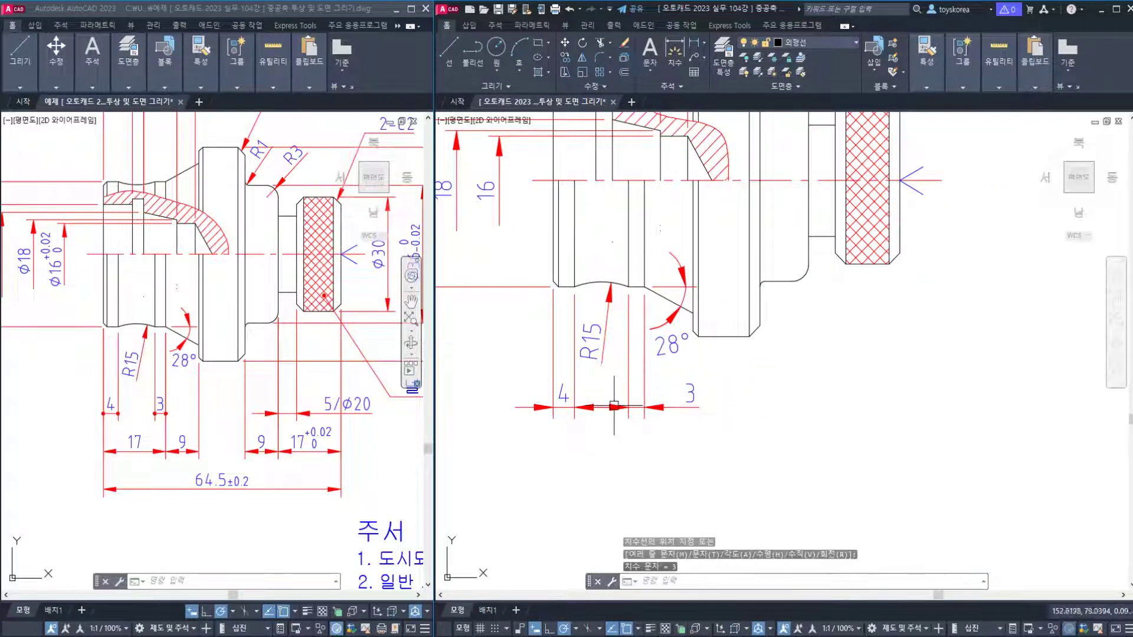
pyautogui.press('Escape')
pyautogui.press('Escape')
pyautogui.press('Escape')
# Add a horizontal linear dimension across the narrow neck before the knurled head, aligned with the 3 dimension.
pyautogui.moveTo(699, 380); pyautogui.dragTo(626, 396, button='middle')
pyautogui.press('Return')
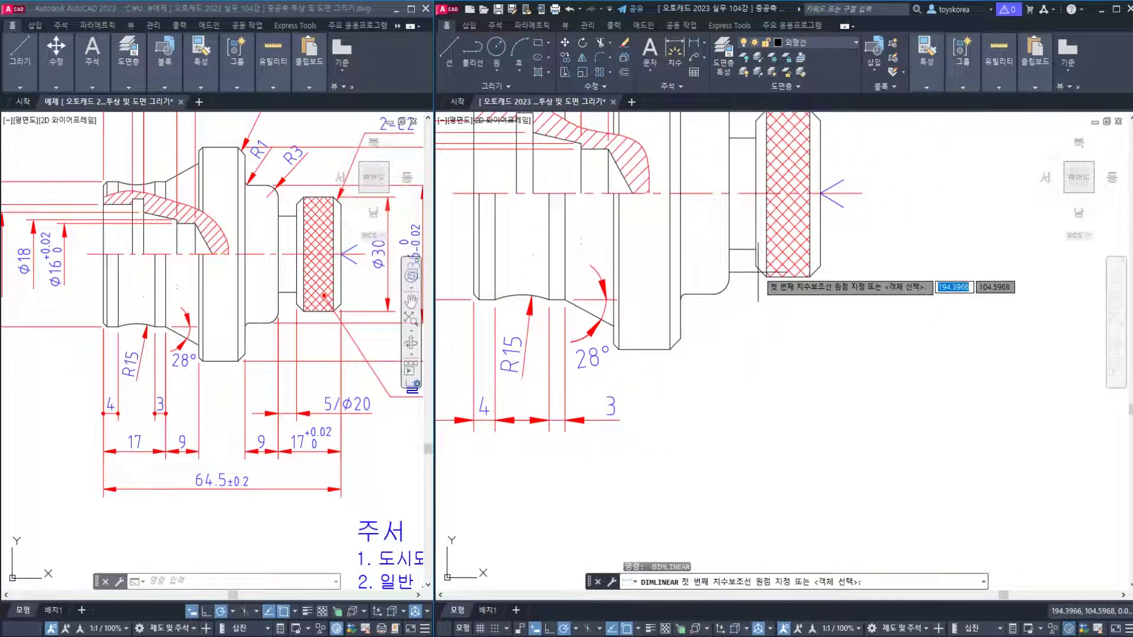
pyautogui.click(755, 268)
pyautogui.click(729, 277)
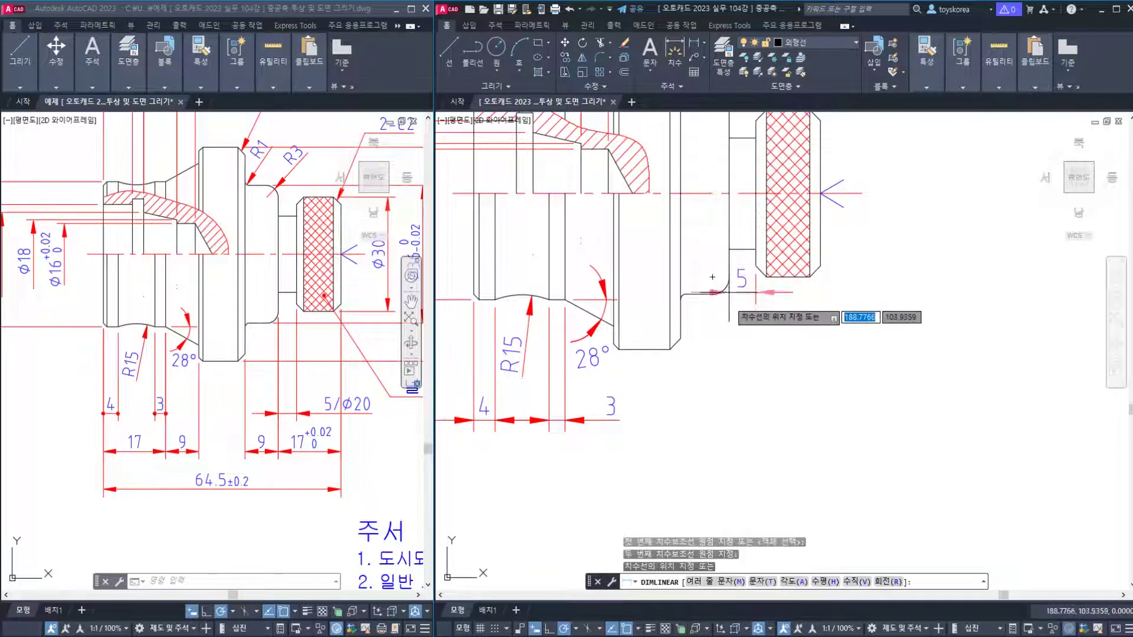
pyautogui.click(614, 421)
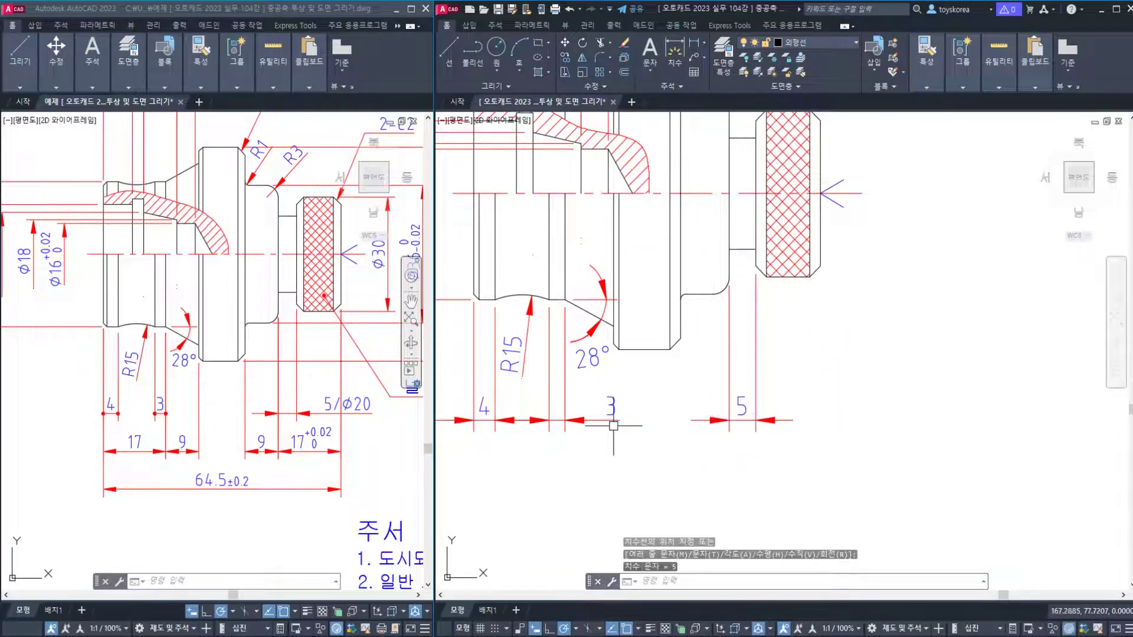
pyautogui.press('Escape')
# Append /Ø20 to the neck width dimension's text so it reads 5/Ø20.
pyautogui.click(741, 400)
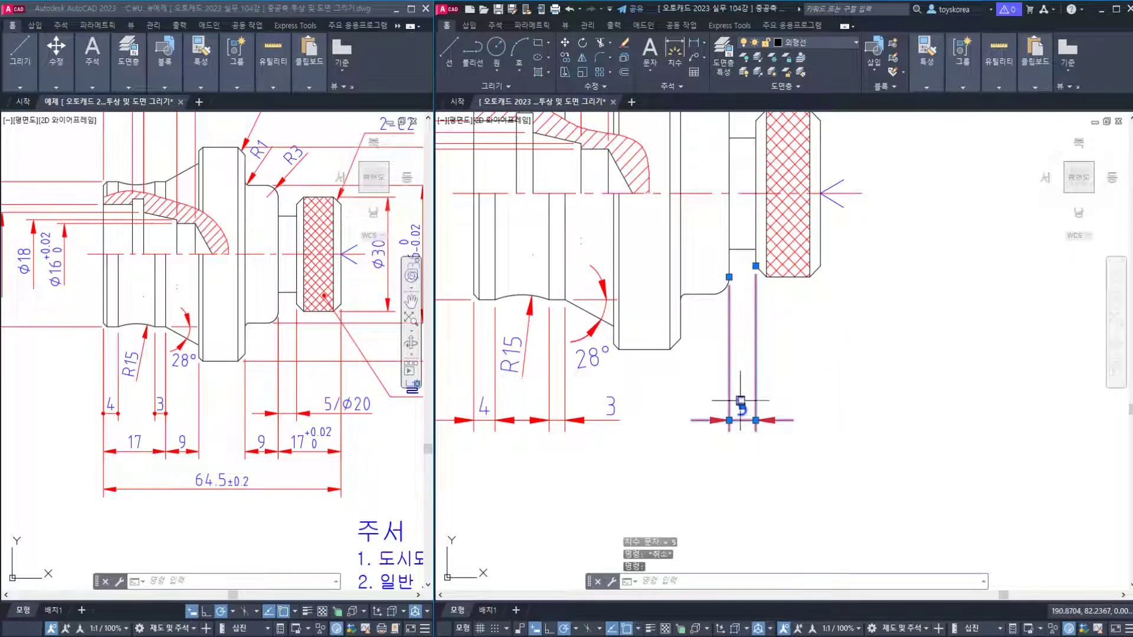
pyautogui.doubleClick(741, 407)
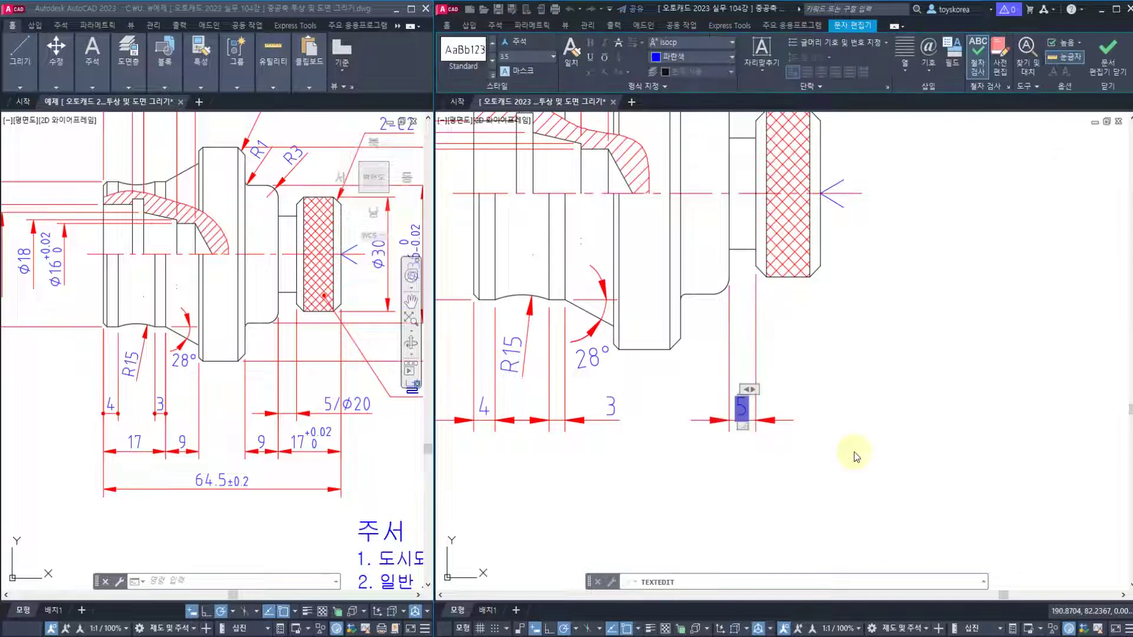
pyautogui.write('/')
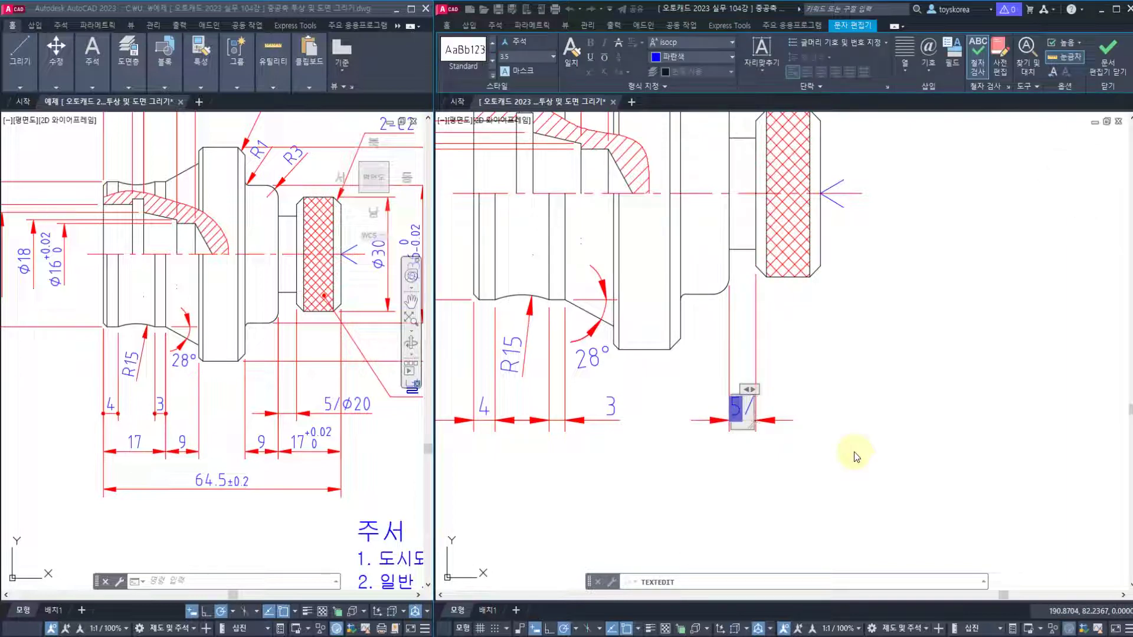
pyautogui.write('%%c')
pyautogui.write('20')
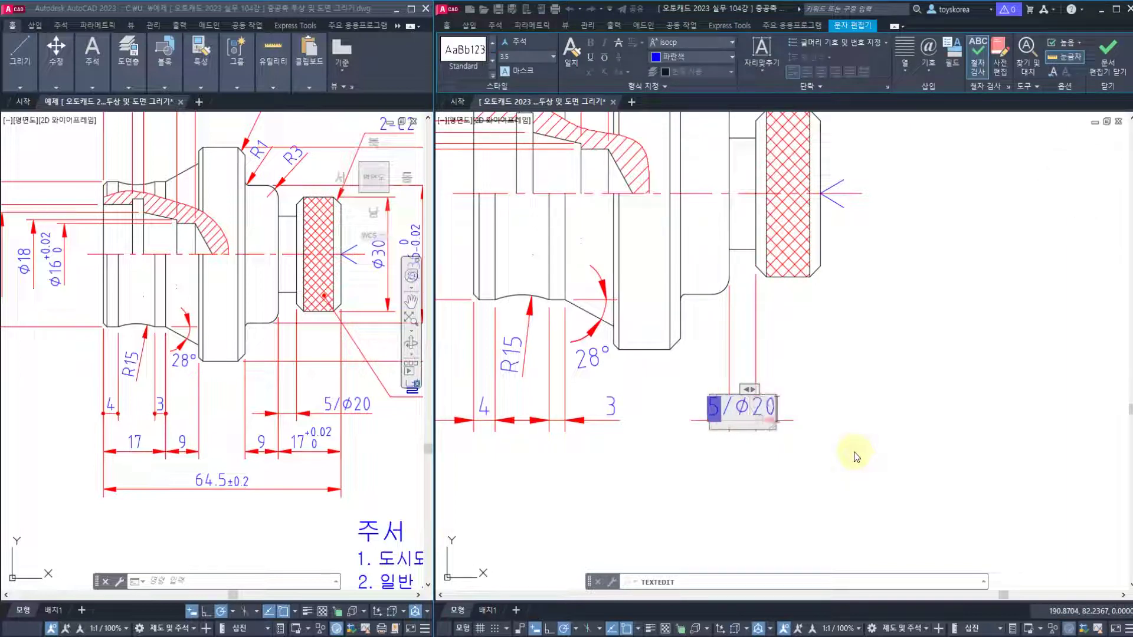
pyautogui.press('Return')
pyautogui.press('BackSpace')
pyautogui.write('3')
pyautogui.click(874, 372)
pyautogui.press('Escape')
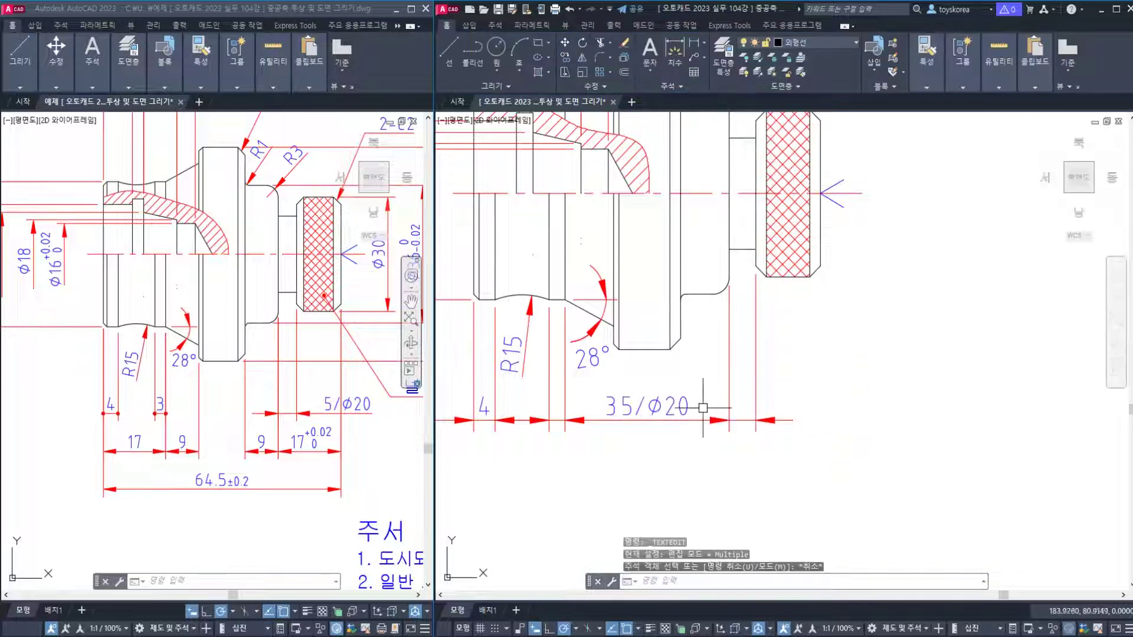
# Move the 5/Ø20 text to the right of the neck's extension lines, keeping the dimension line aligned with the 3 dimension.
pyautogui.click(677, 408)
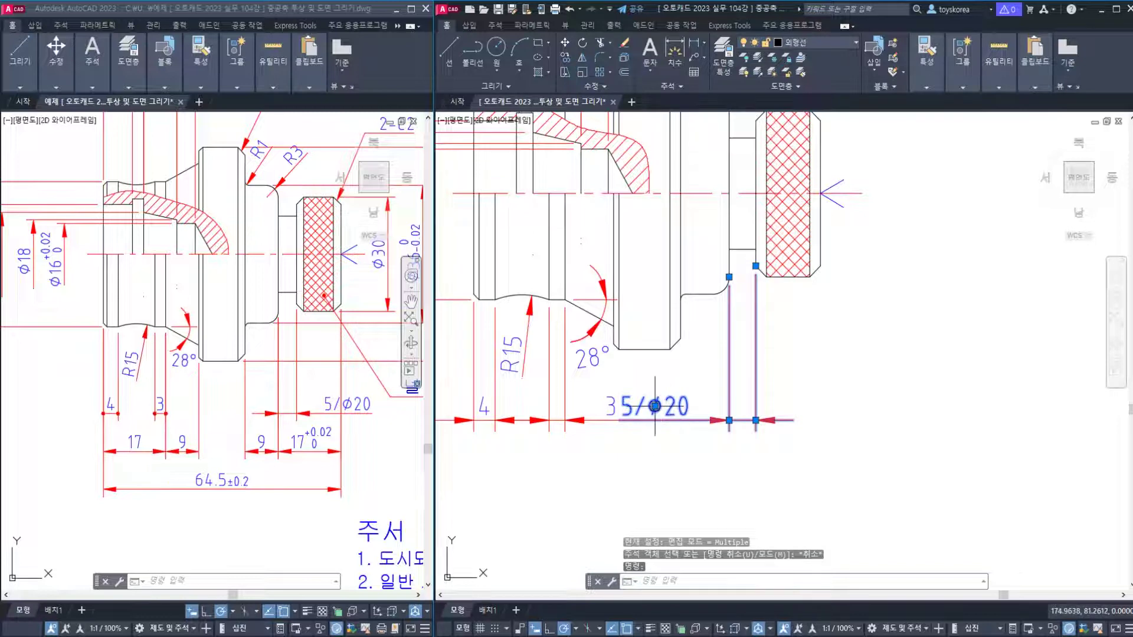
pyautogui.click(655, 405)
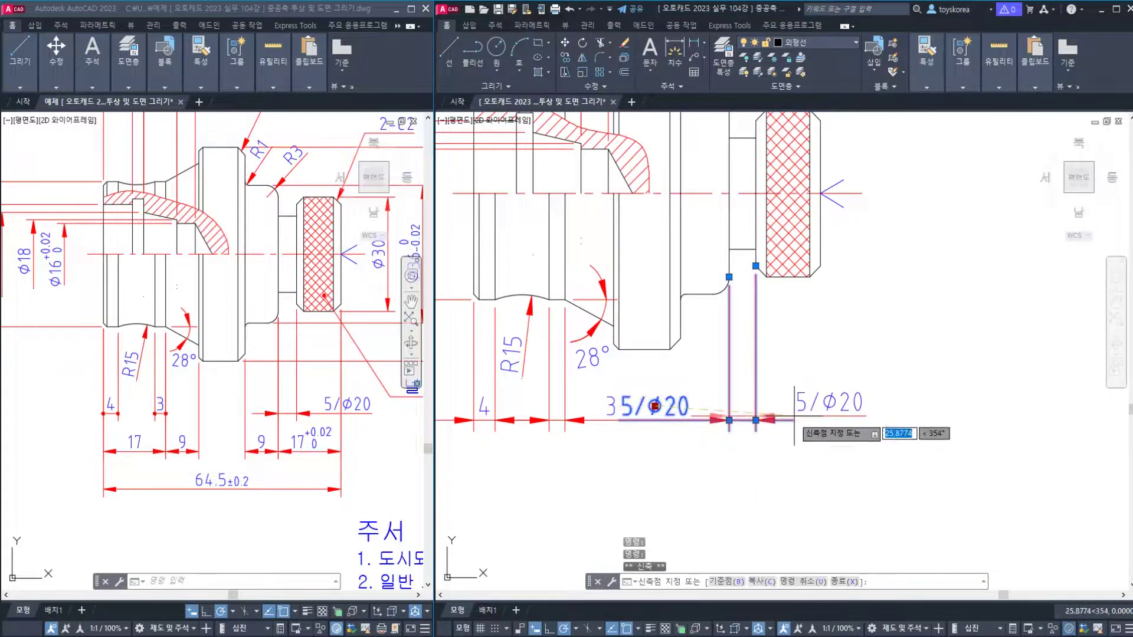
pyautogui.click(794, 420)
pyautogui.press('Escape')
pyautogui.scroll(-1, 615, 458)
pyautogui.scroll(3, 574, 399)
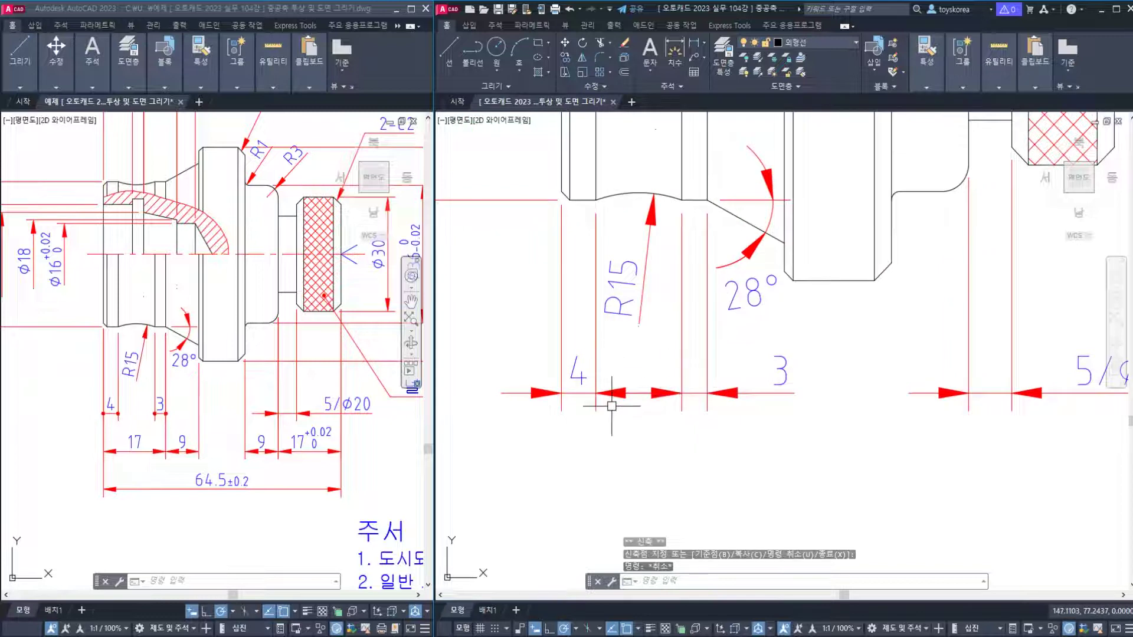
pyautogui.scroll(-1, 631, 401)
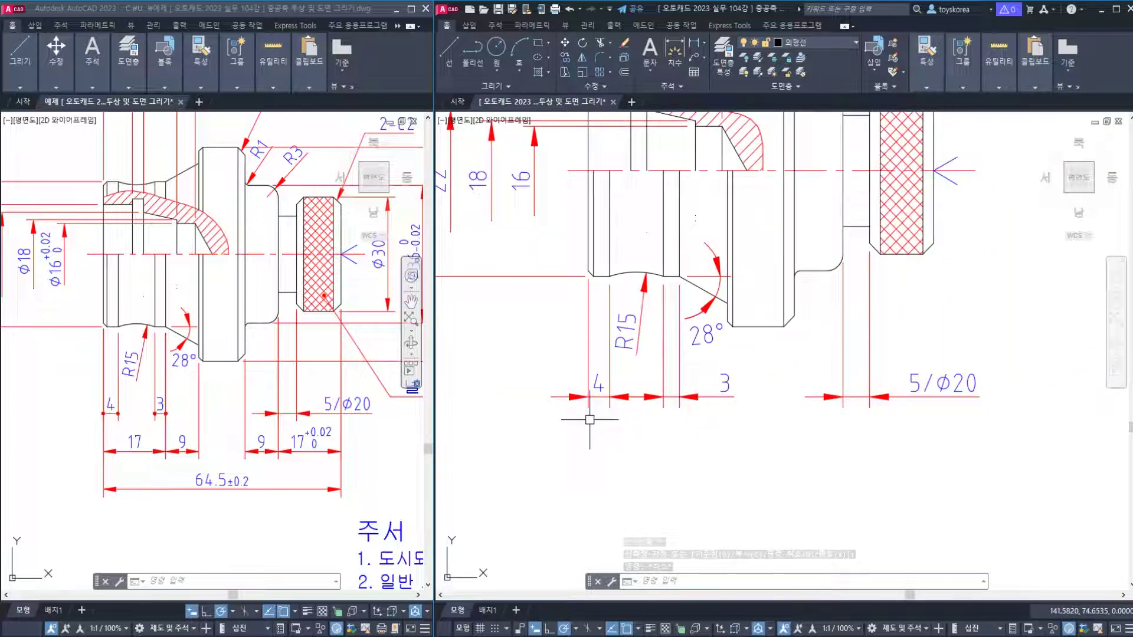
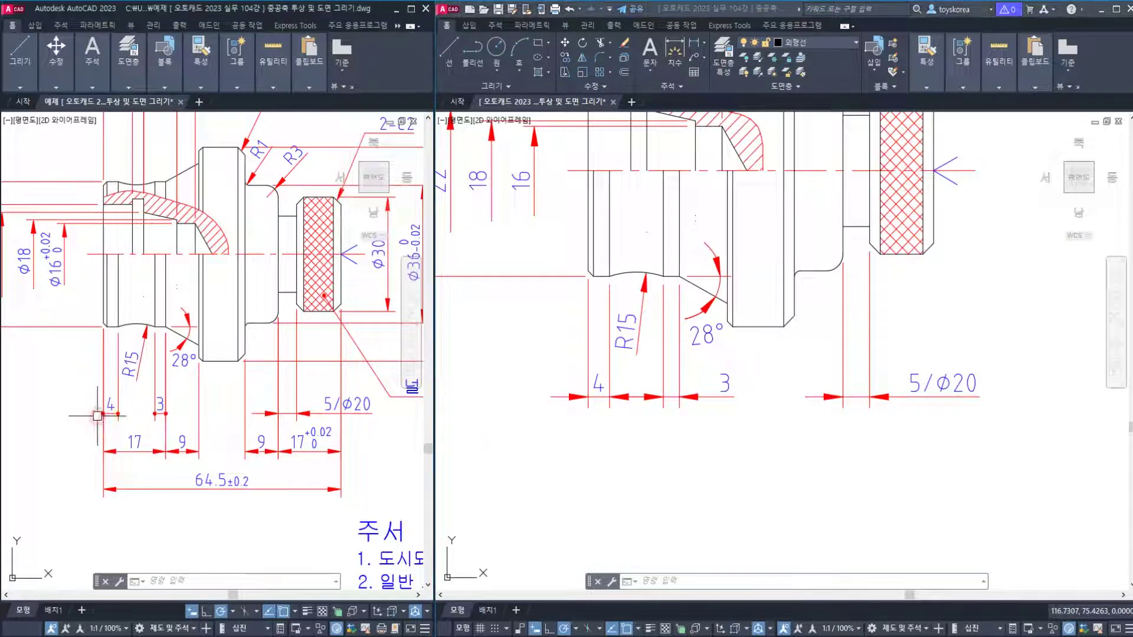
pyautogui.scroll(2, 102, 419)
pyautogui.scroll(-3, 104, 414)
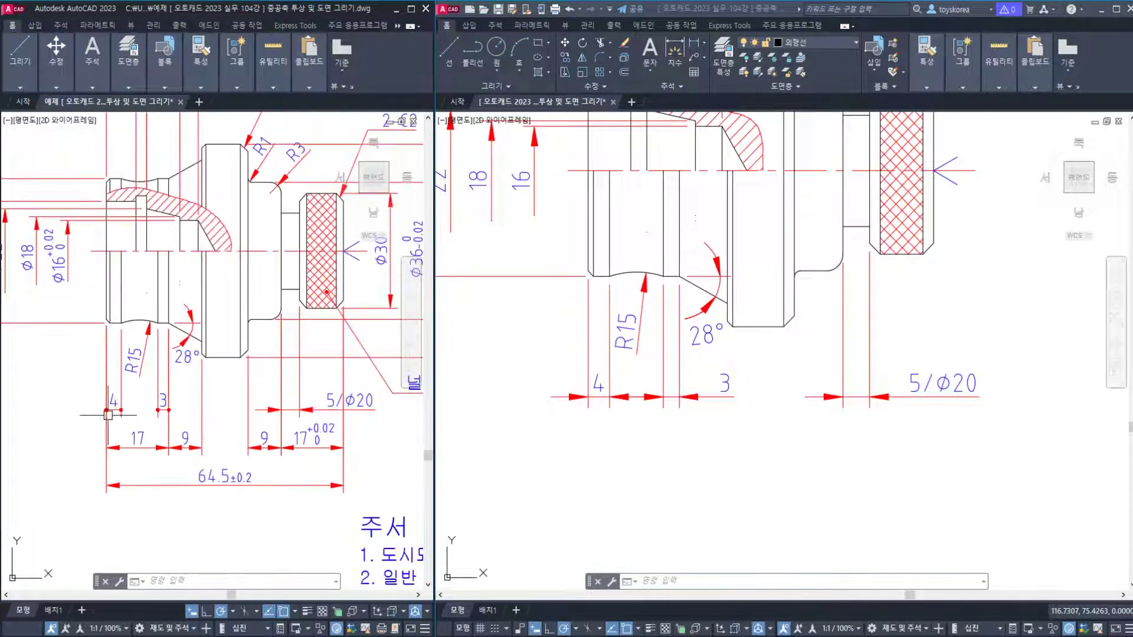
pyautogui.press('Escape')
pyautogui.press('Escape')
pyautogui.scroll(2, 646, 404)
pyautogui.click(680, 407)
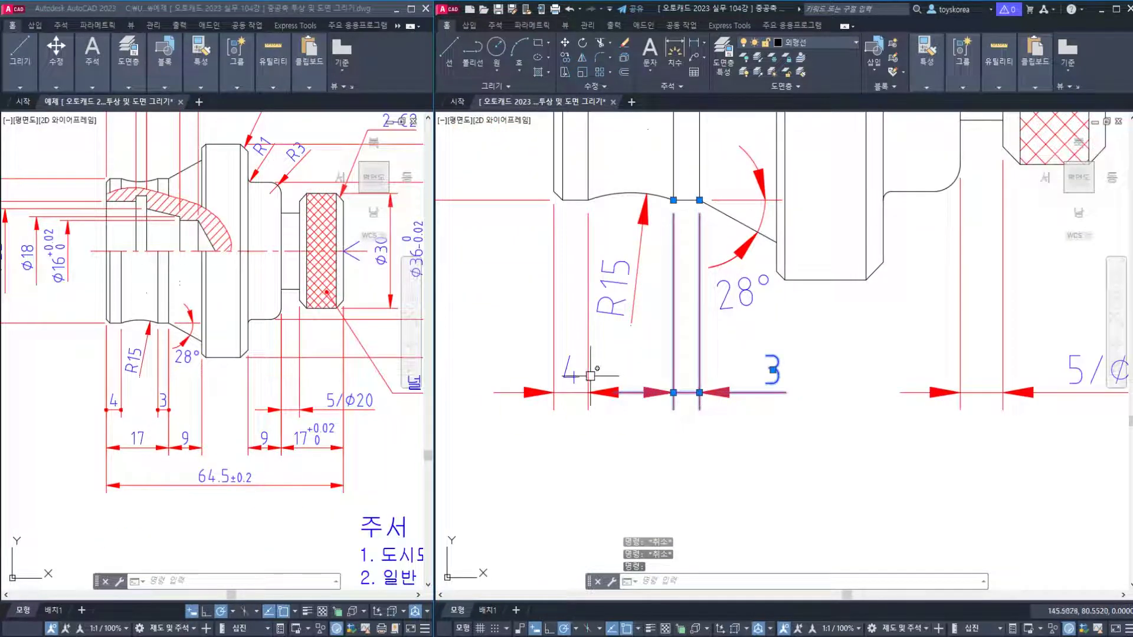
pyautogui.press('Escape')
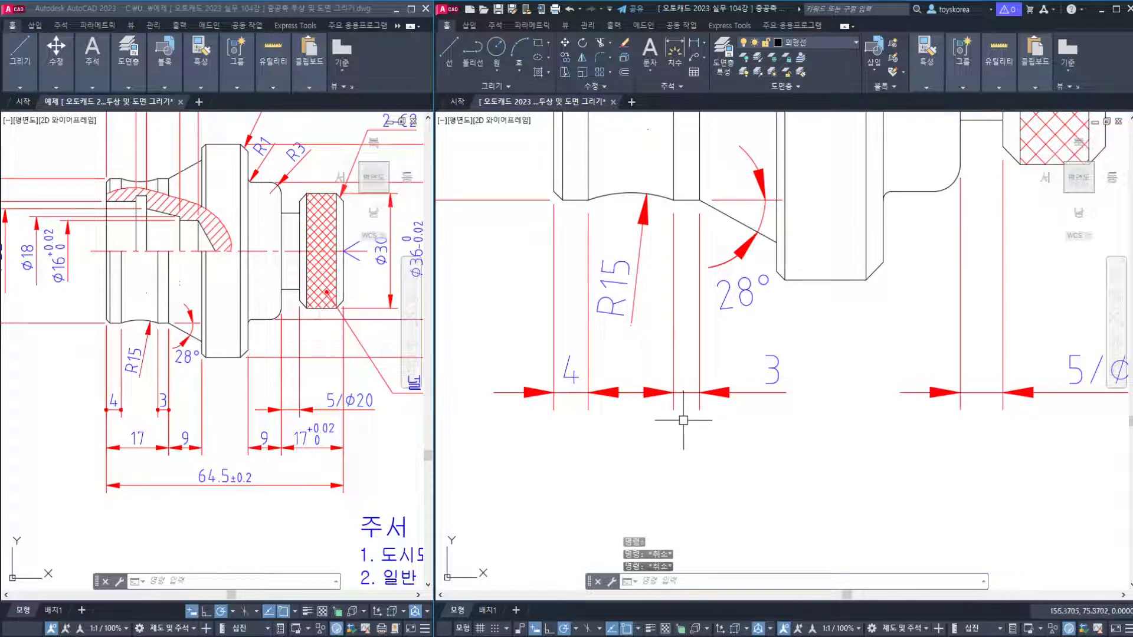
# Set the first arrowhead of the 4 and 3 dimensions to the small dot style (작은 점).
pyautogui.press('Return')
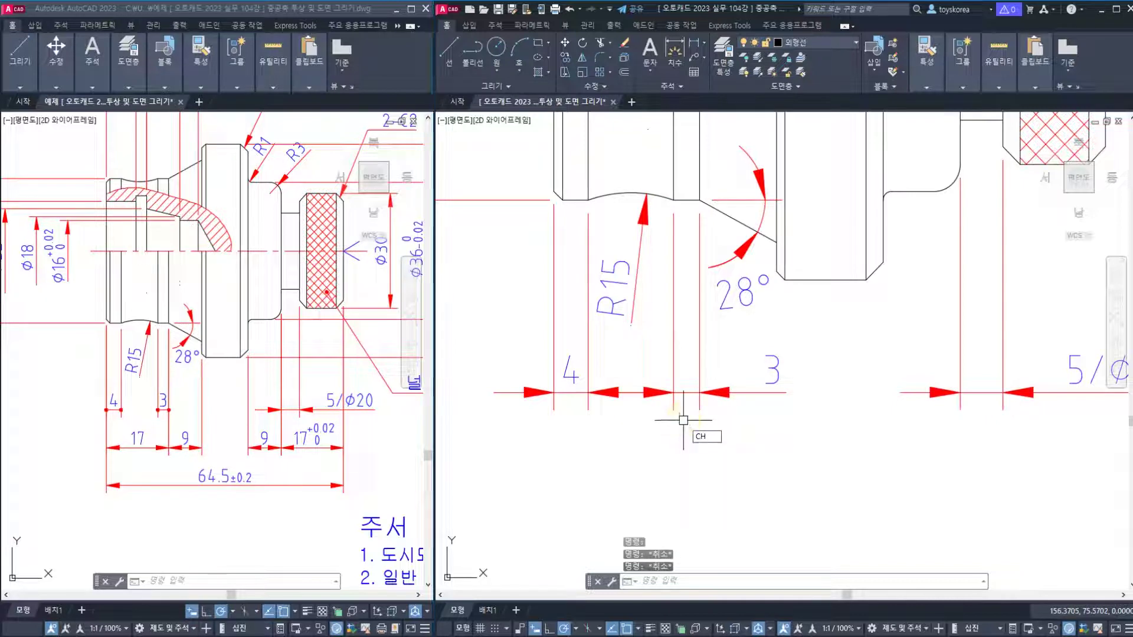
pyautogui.click(672, 382)
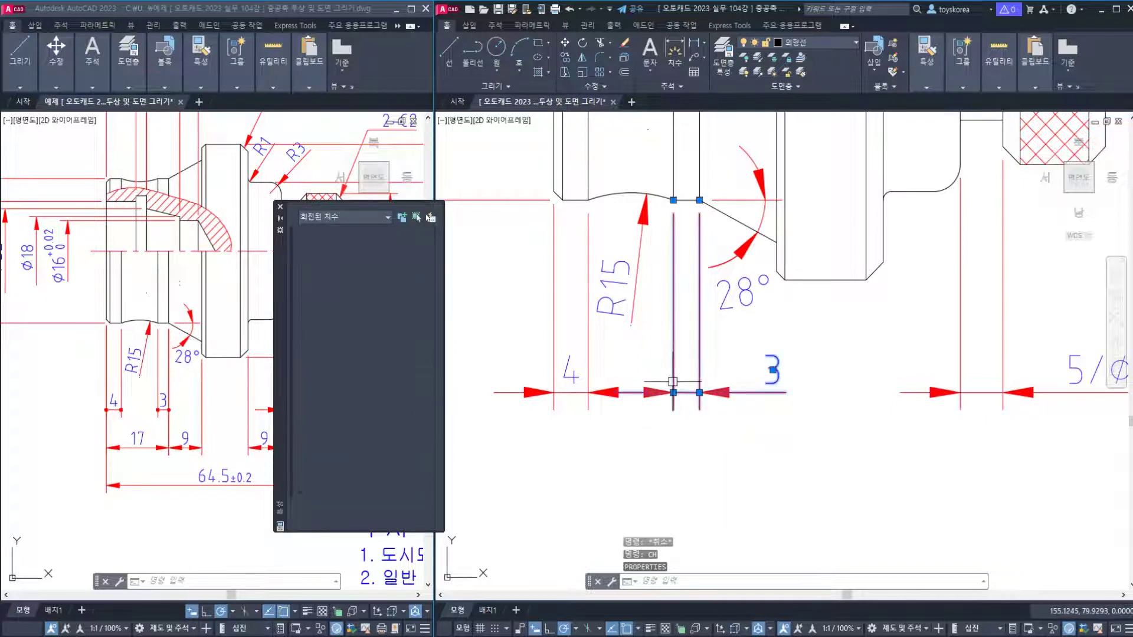
pyautogui.click(584, 381)
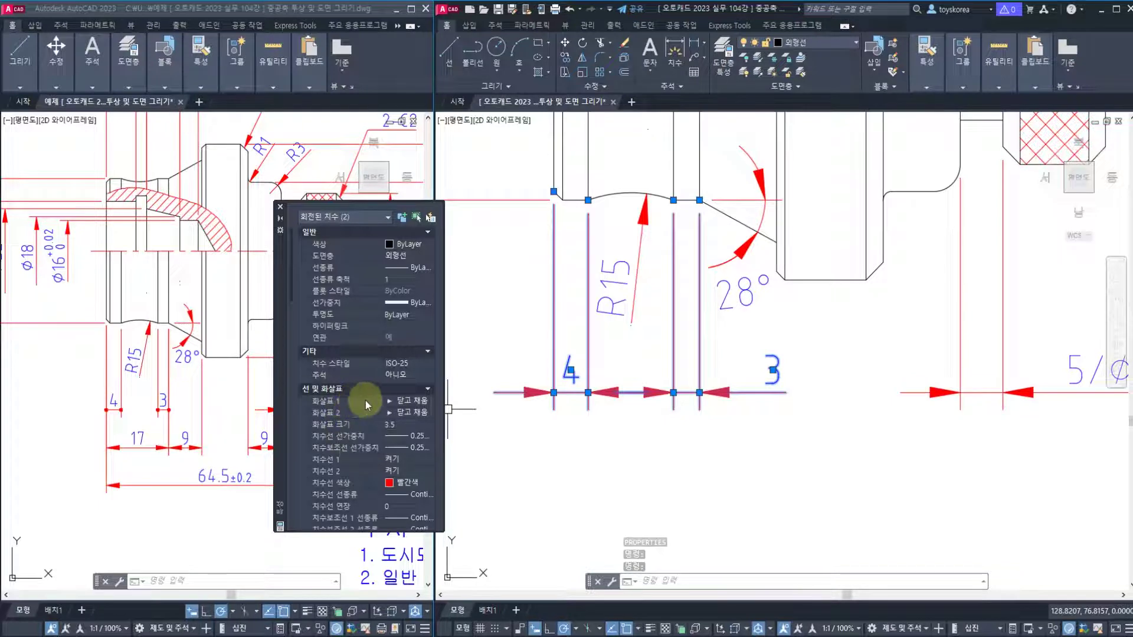
pyautogui.click(414, 402)
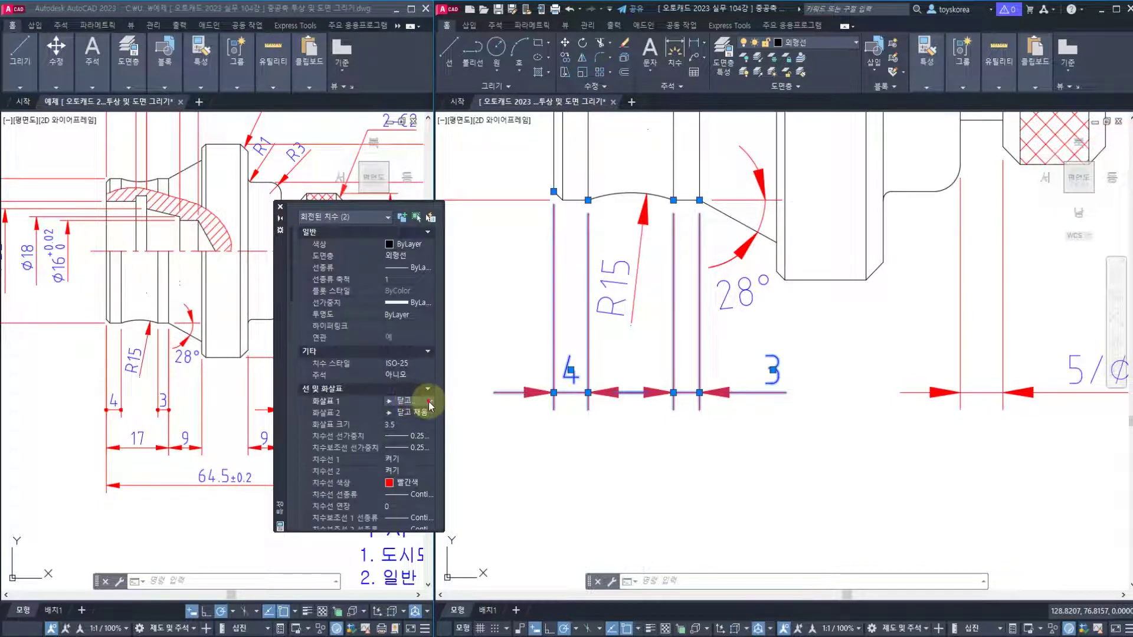
pyautogui.click(429, 402)
pyautogui.moveTo(430, 437); pyautogui.dragTo(431, 518)
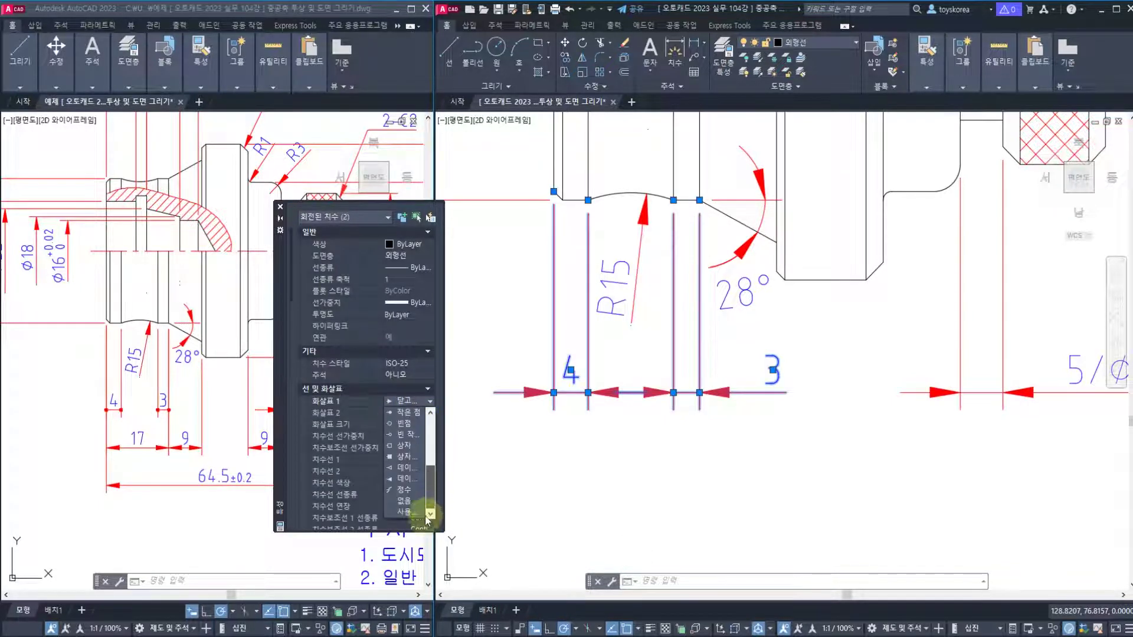
pyautogui.click(410, 413)
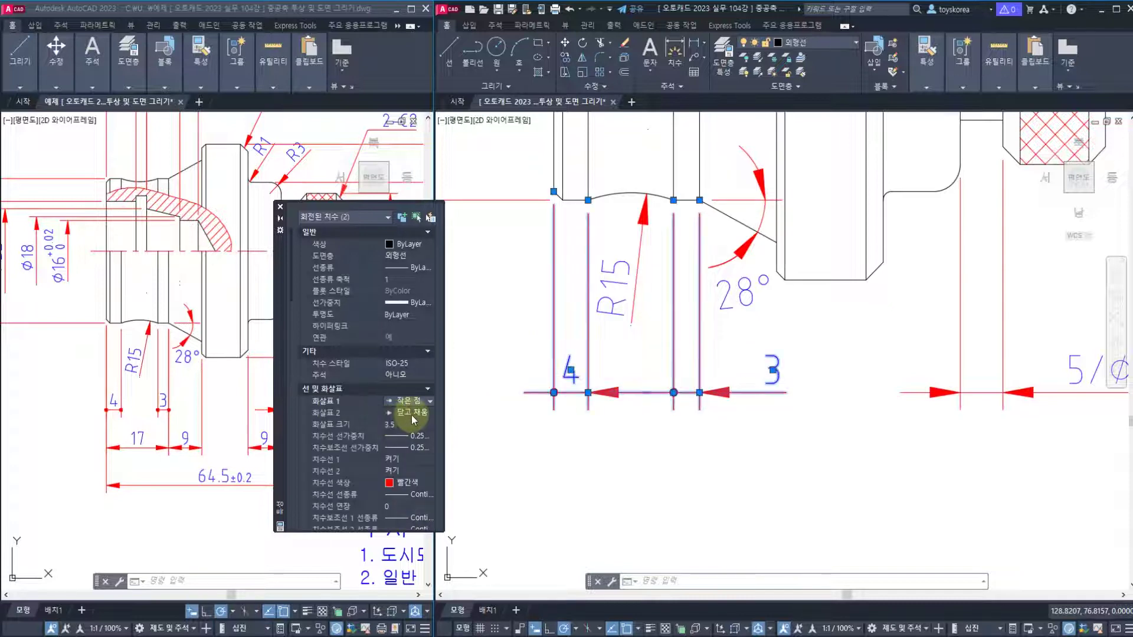
# Set the second arrowhead of the 4 and 3 dimensions to small dot (작은 점) as well.
pyautogui.click(413, 413)
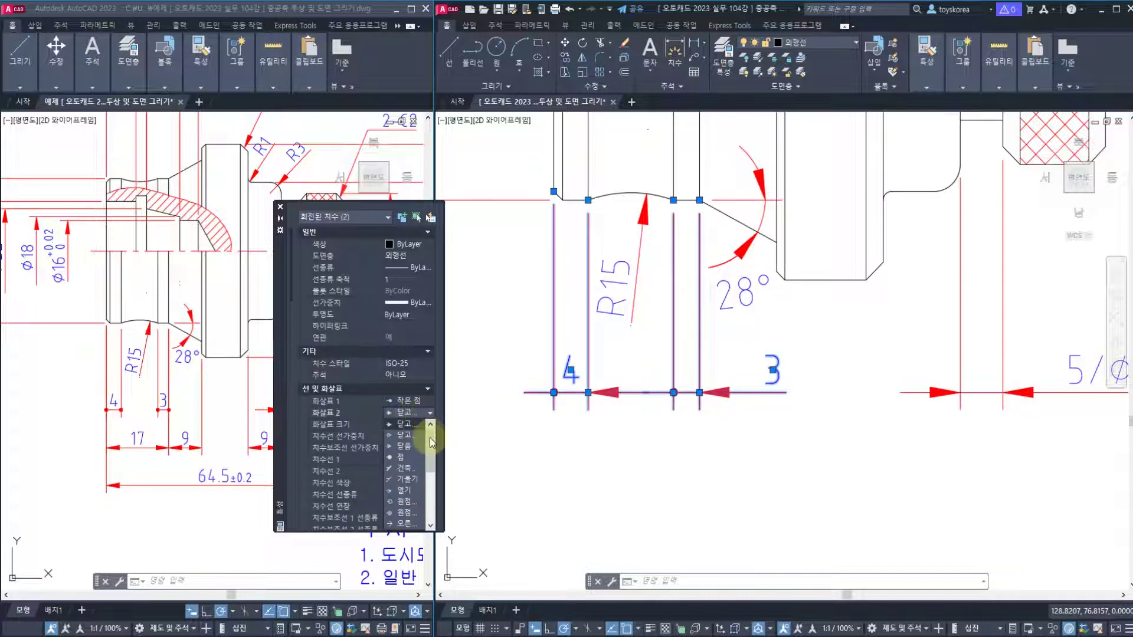
pyautogui.moveTo(433, 430); pyautogui.dragTo(430, 518)
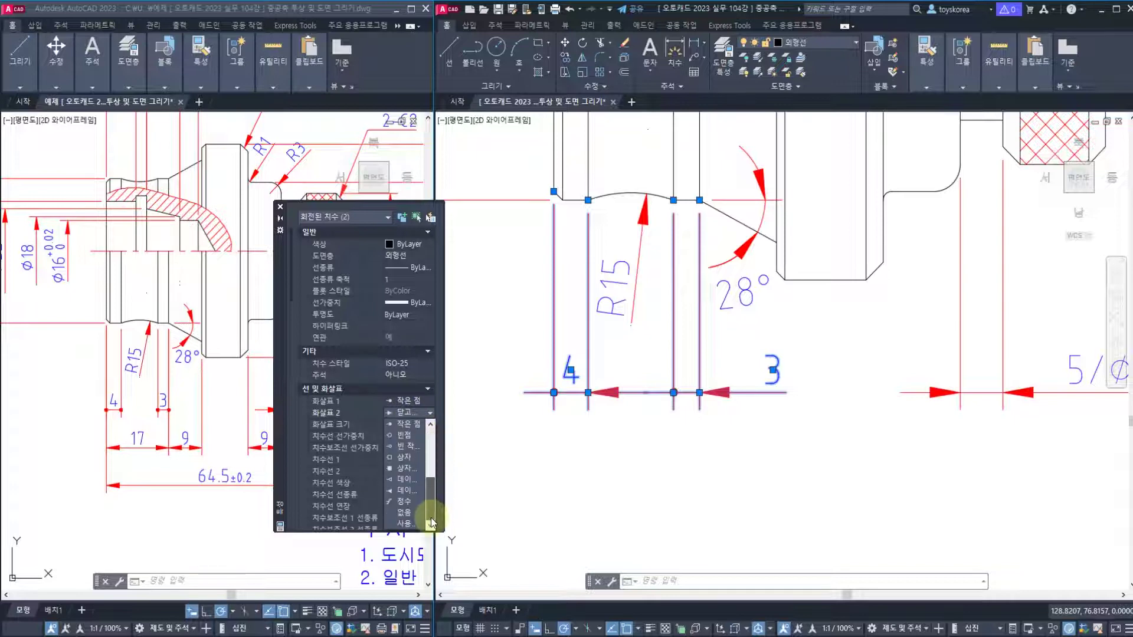
pyautogui.click(407, 424)
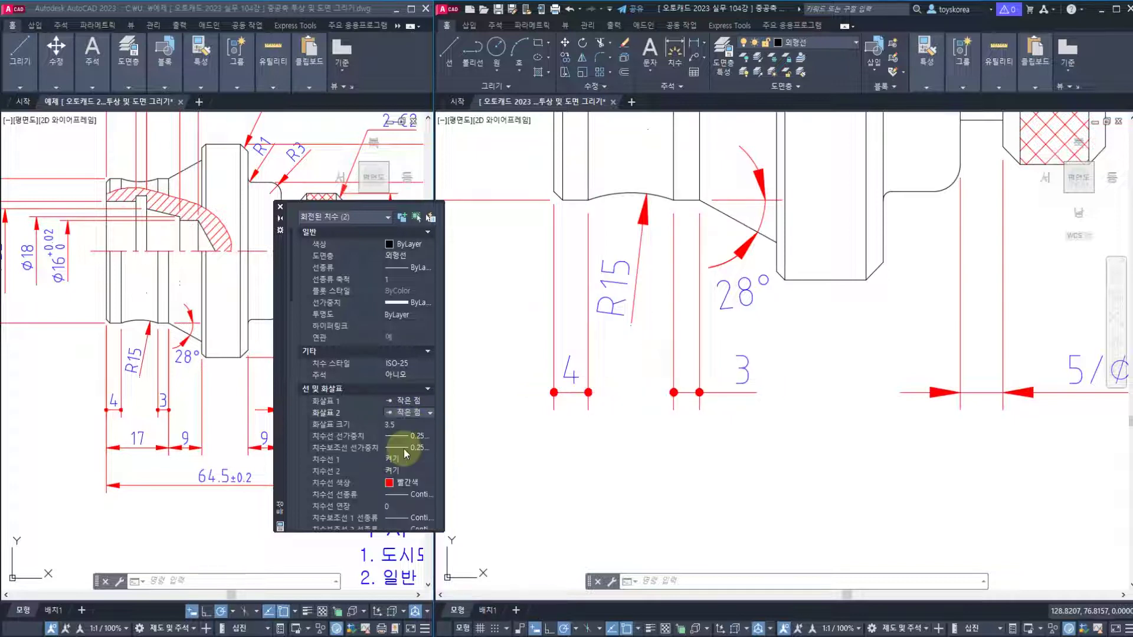
pyautogui.click(280, 208)
pyautogui.press('Escape')
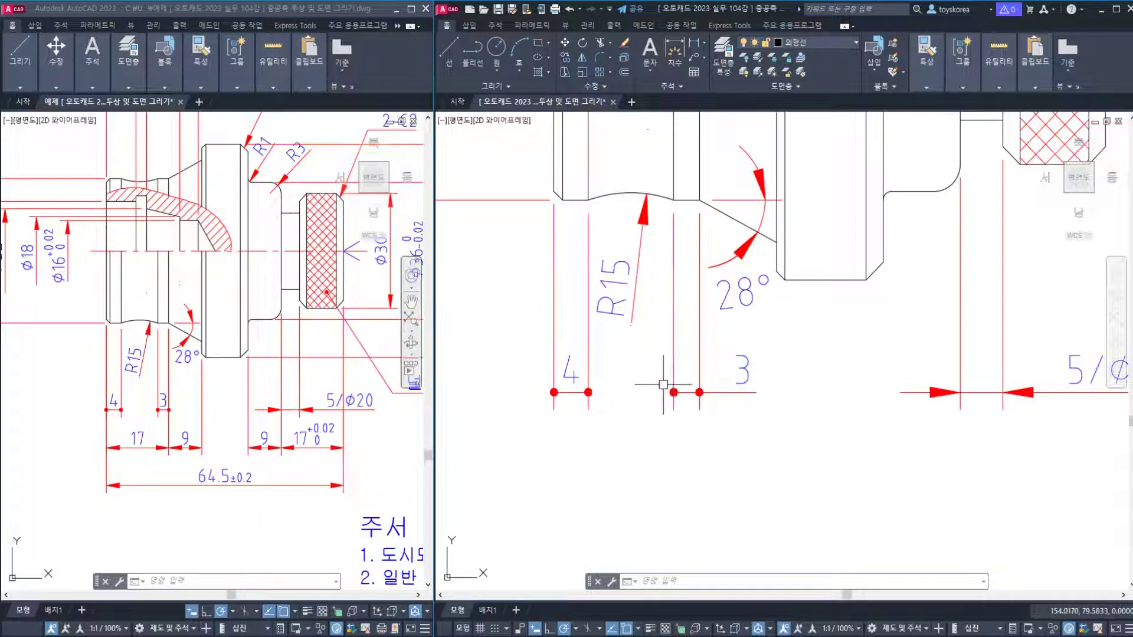
# Move the 3 dimension's text to the middle between its extension lines, keeping the dimension line in place.
pyautogui.click(745, 371)
pyautogui.click(742, 370)
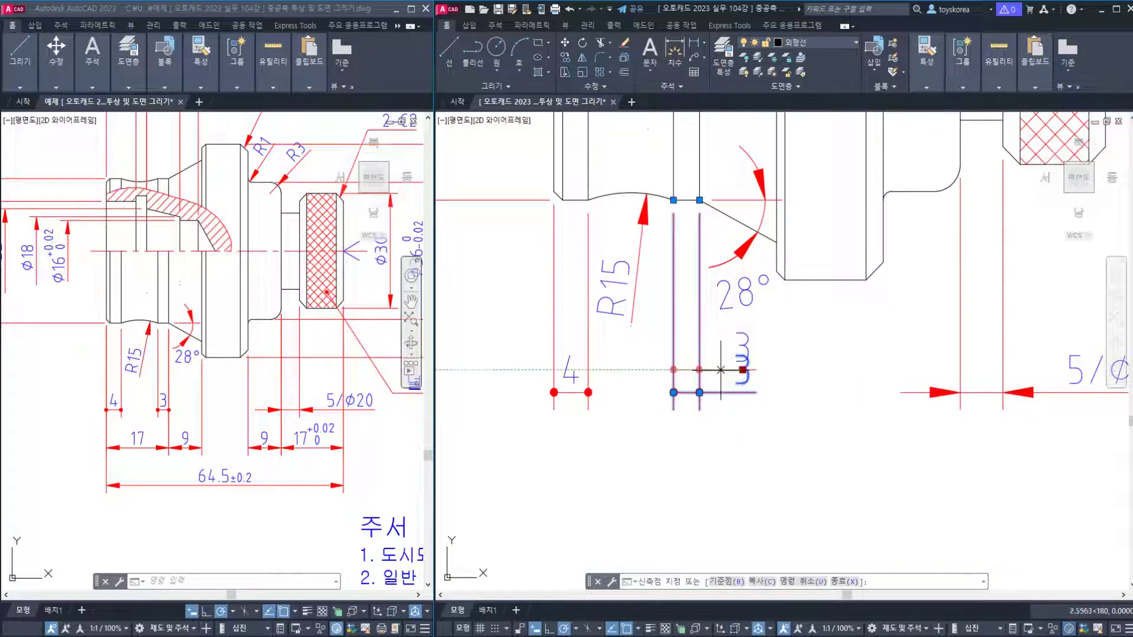
pyautogui.click(686, 393)
pyautogui.press('Escape')
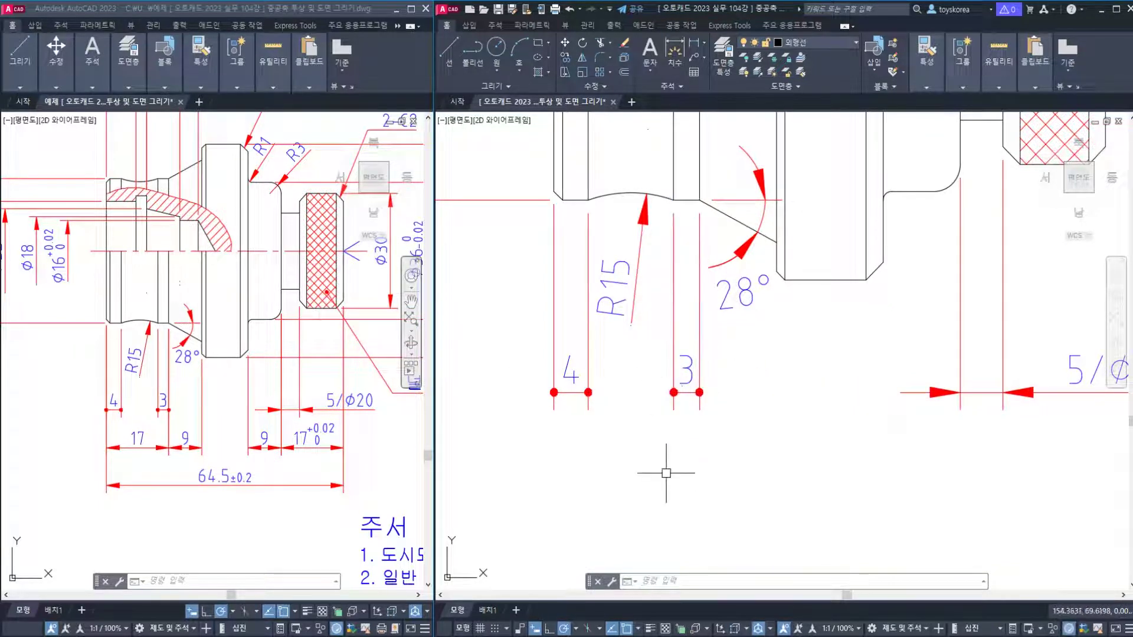
# Add a horizontal linear dimension from the shaft's left end face to the start of the taper, below the 4 and 3 dimensions.
pyautogui.scroll(-2, 611, 405)
pyautogui.moveTo(643, 423)
pyautogui.mouseDown(button='middle')
pyautogui.moveTo(526, 430)
pyautogui.moveTo(622, 402)
pyautogui.mouseUp(button='middle')
pyautogui.press('Return')
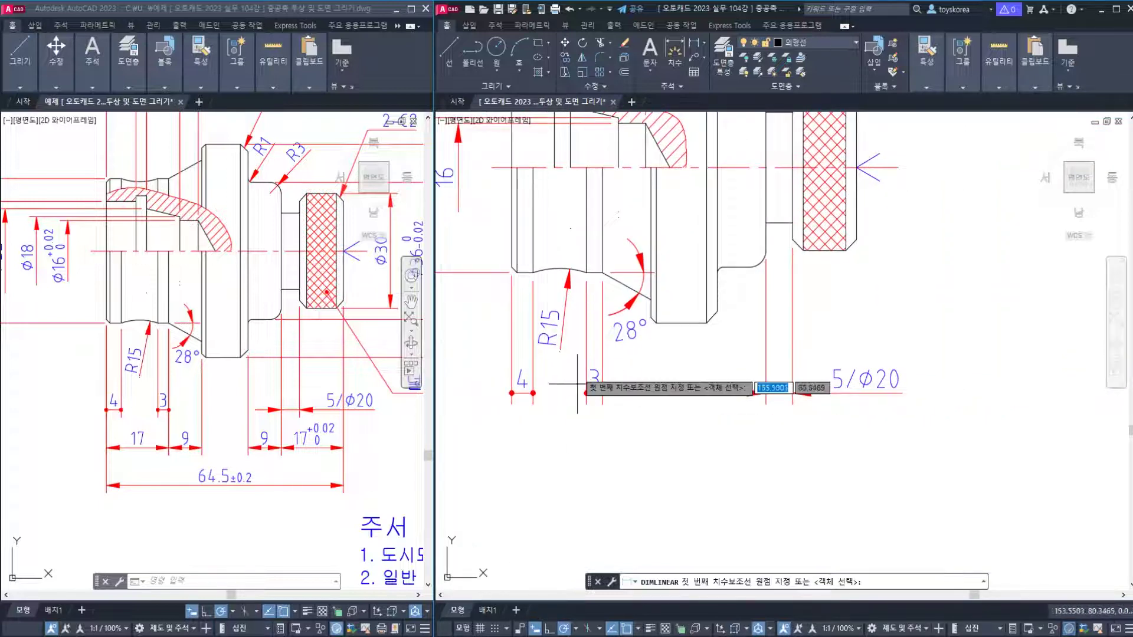
pyautogui.click(512, 268)
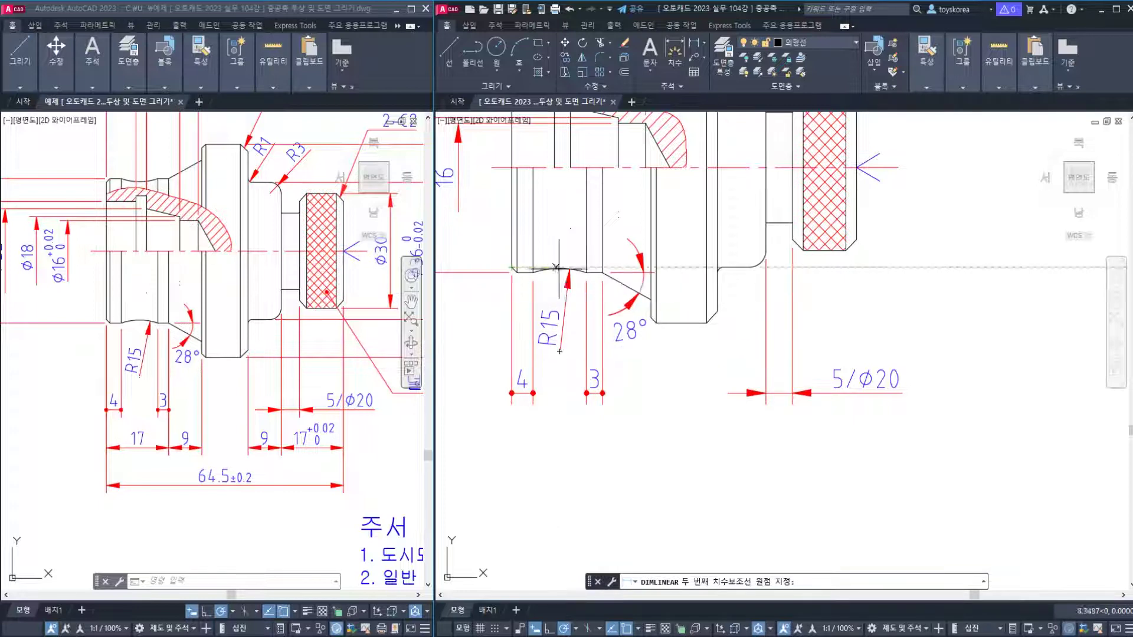
pyautogui.click(602, 274)
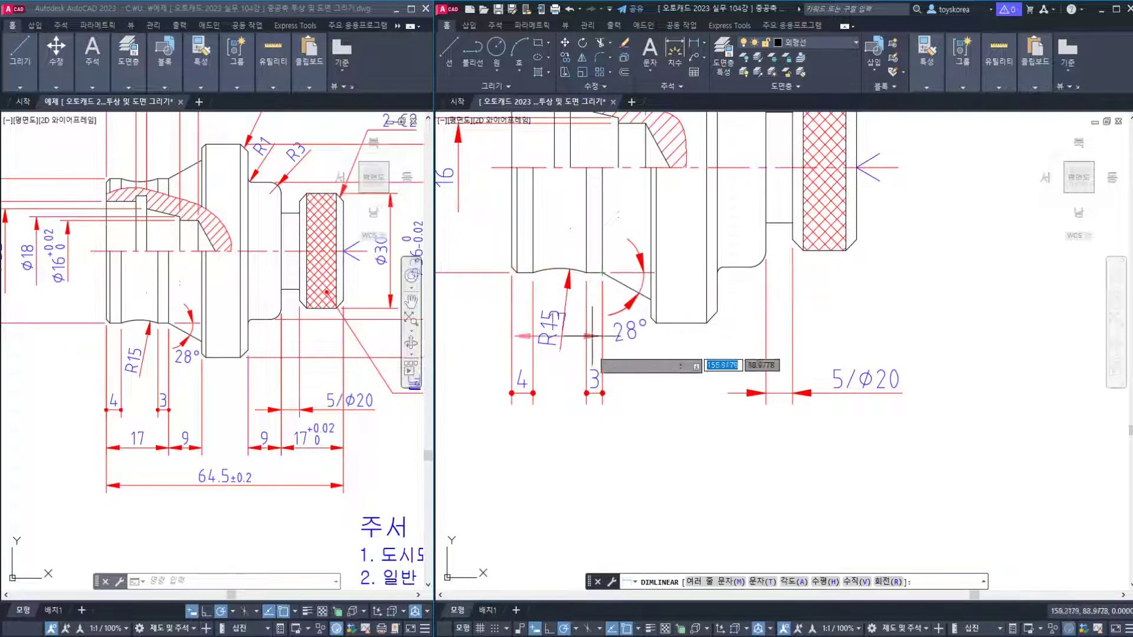
pyautogui.click(577, 443)
# Add a horizontal linear dimension from the start of the taper to the large flange's left face, aligned with the adjacent 17 dimension.
pyautogui.press('Return')
pyautogui.click(602, 274)
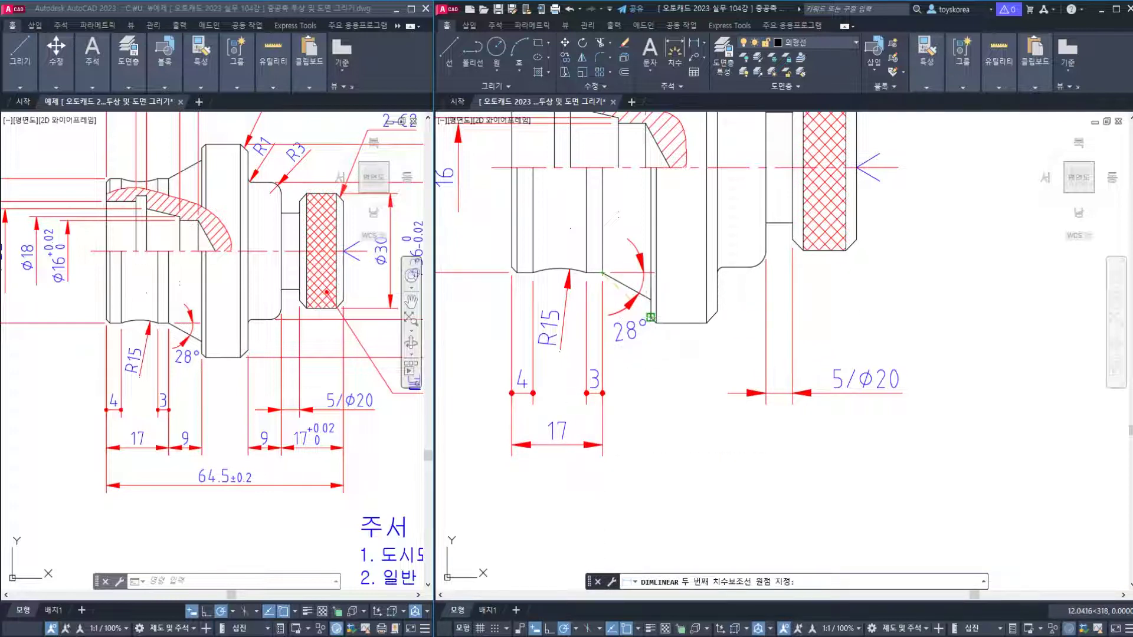
pyautogui.click(650, 321)
pyautogui.click(600, 439)
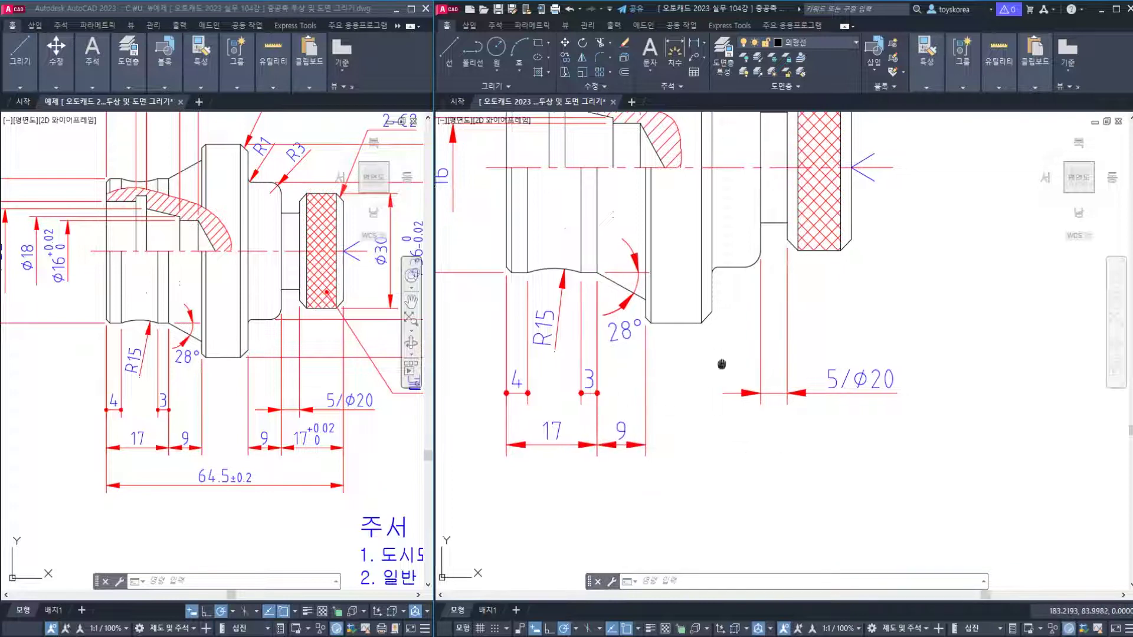
# Add a horizontal linear dimension from the knurled head's right end to the filleted shoulder's right face, aligned with the left 17 dimension.
pyautogui.moveTo(828, 292); pyautogui.dragTo(733, 303, button='middle')
pyautogui.press('Return')
pyautogui.click(761, 260)
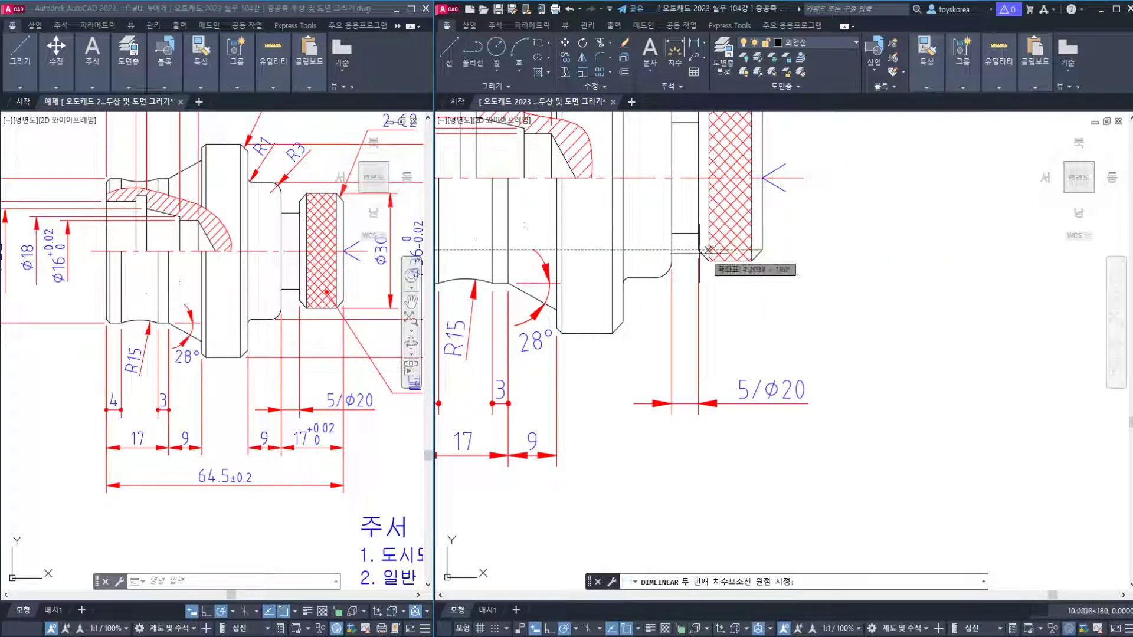
pyautogui.click(671, 261)
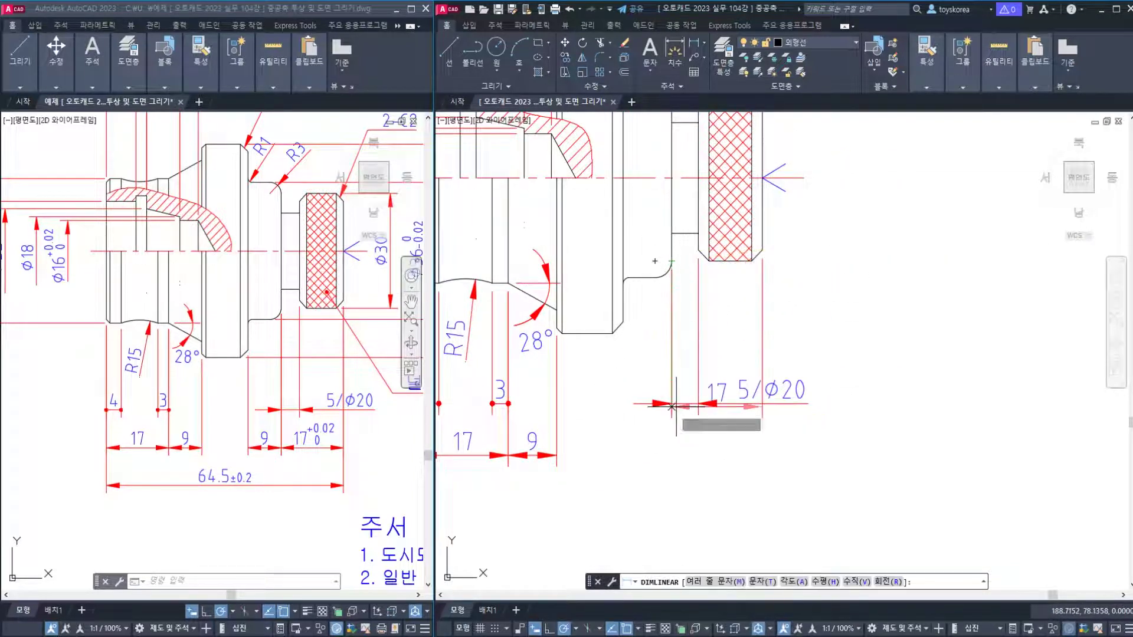
pyautogui.click(479, 454)
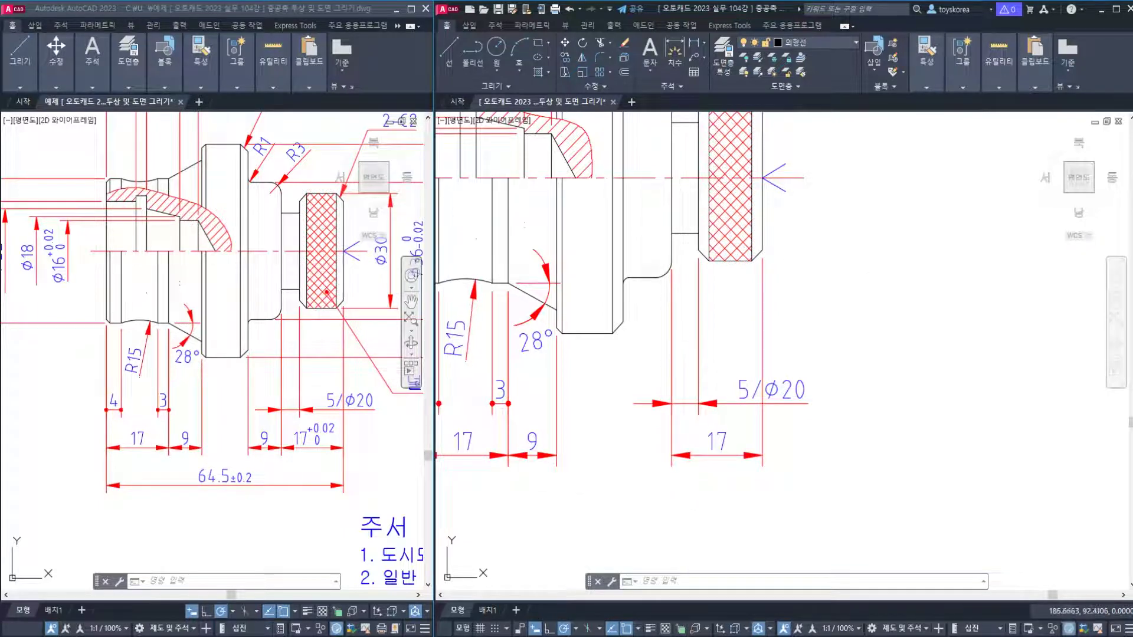
# Add a horizontal linear dimension from the filleted shoulder's right face to the large flange's right face, in line with the right 17 dimension.
pyautogui.press('Return')
pyautogui.click(672, 262)
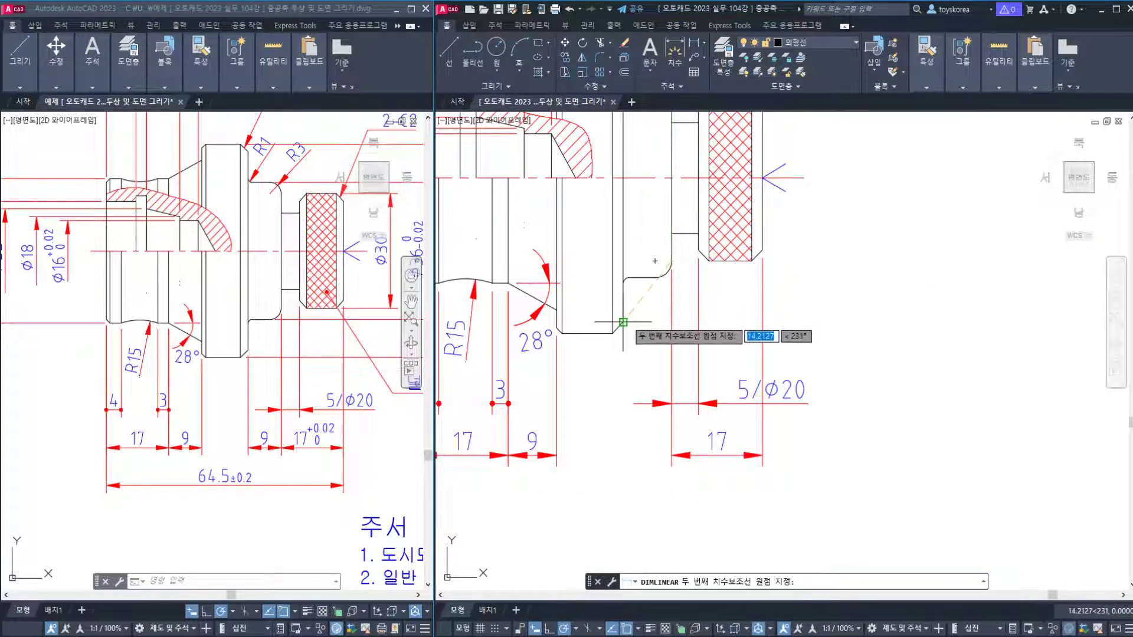
pyautogui.click(623, 322)
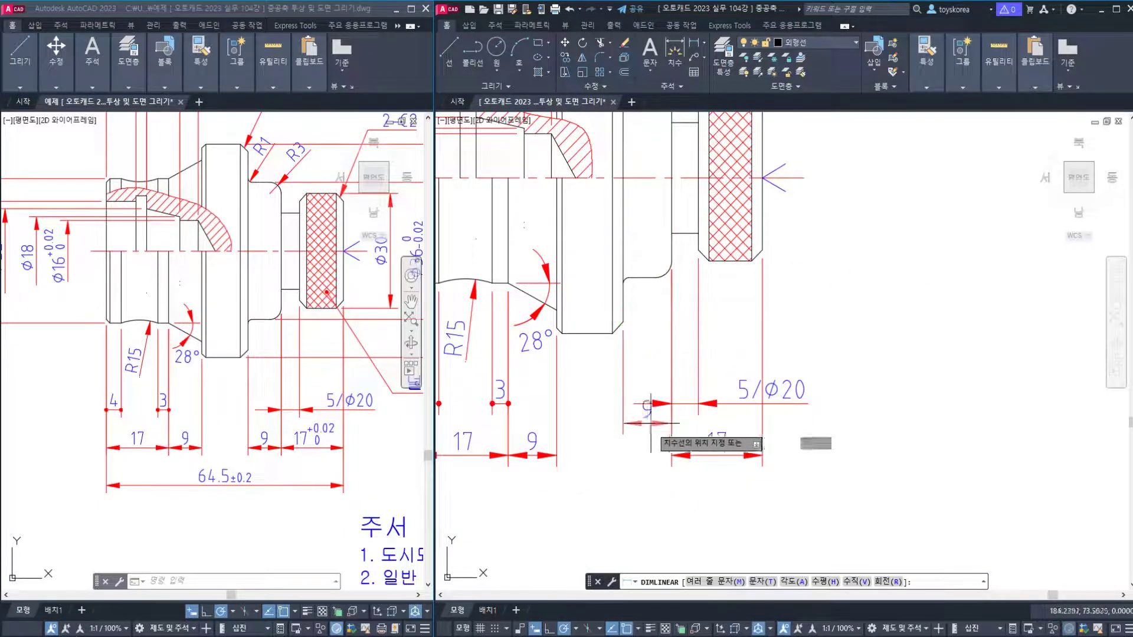
pyautogui.click(671, 455)
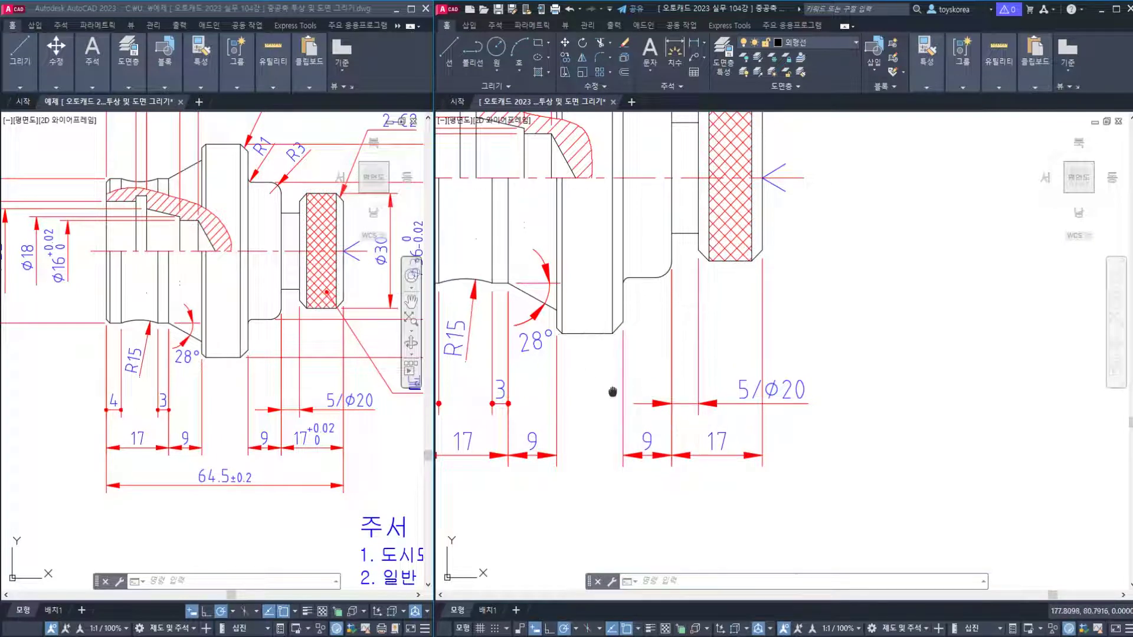
# Add a horizontal linear dimension for the shaft's overall length, below the row of 17 and 9 dimensions.
pyautogui.moveTo(612, 392)
pyautogui.mouseDown(button='middle')
pyautogui.moveTo(678, 399)
pyautogui.moveTo(665, 391)
pyautogui.mouseUp(button='middle')
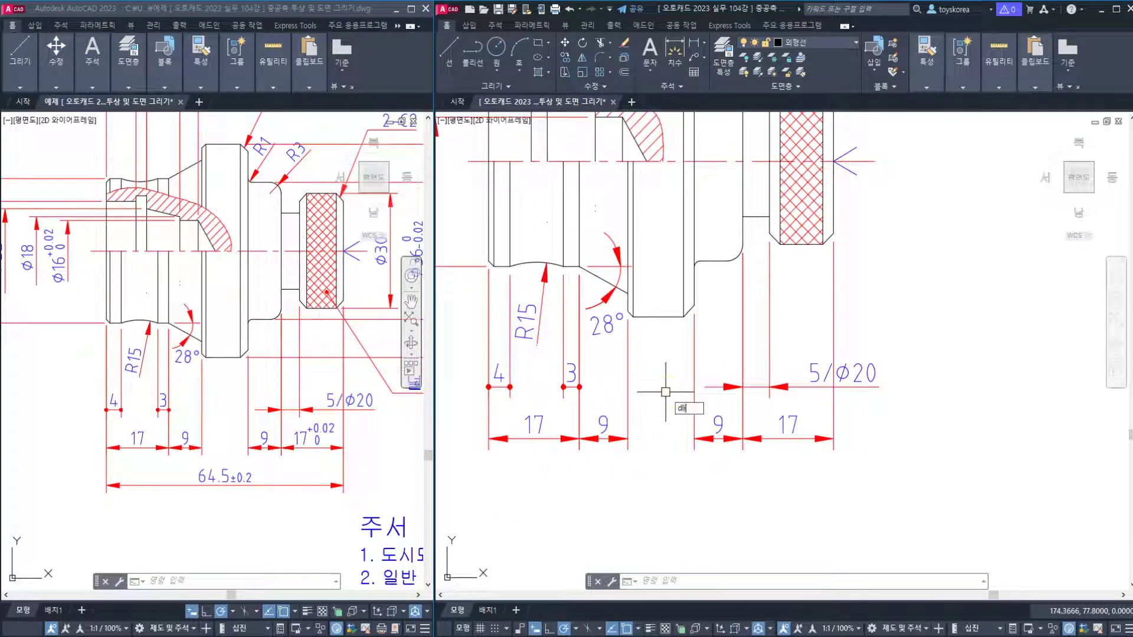
pyautogui.write('dli')
pyautogui.press('Return')
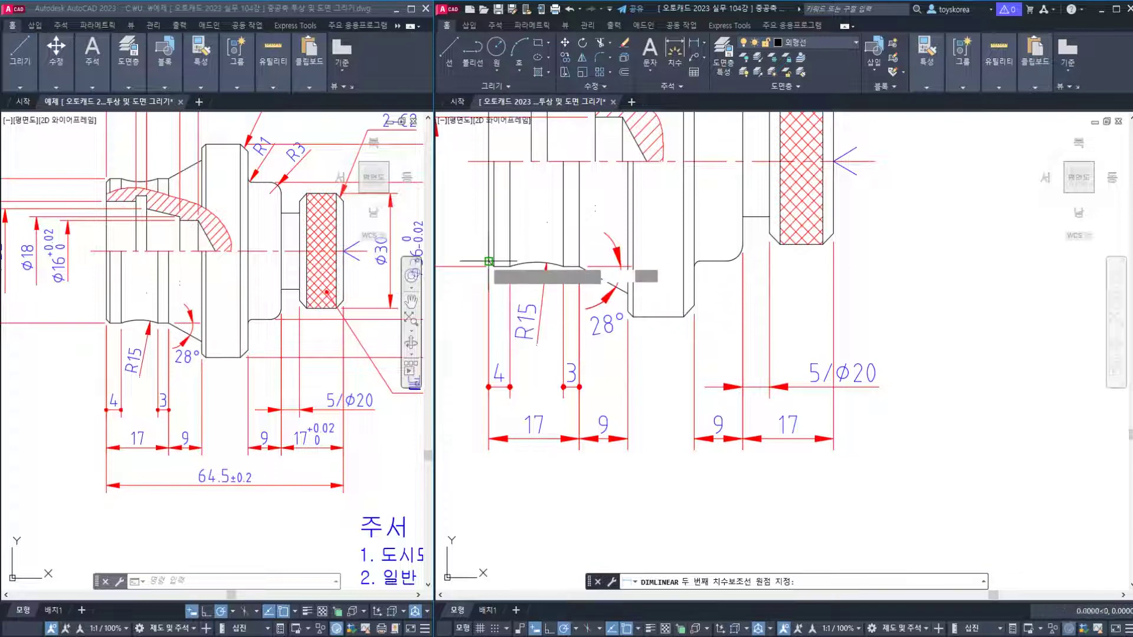
pyautogui.click(493, 262)
pyautogui.click(832, 243)
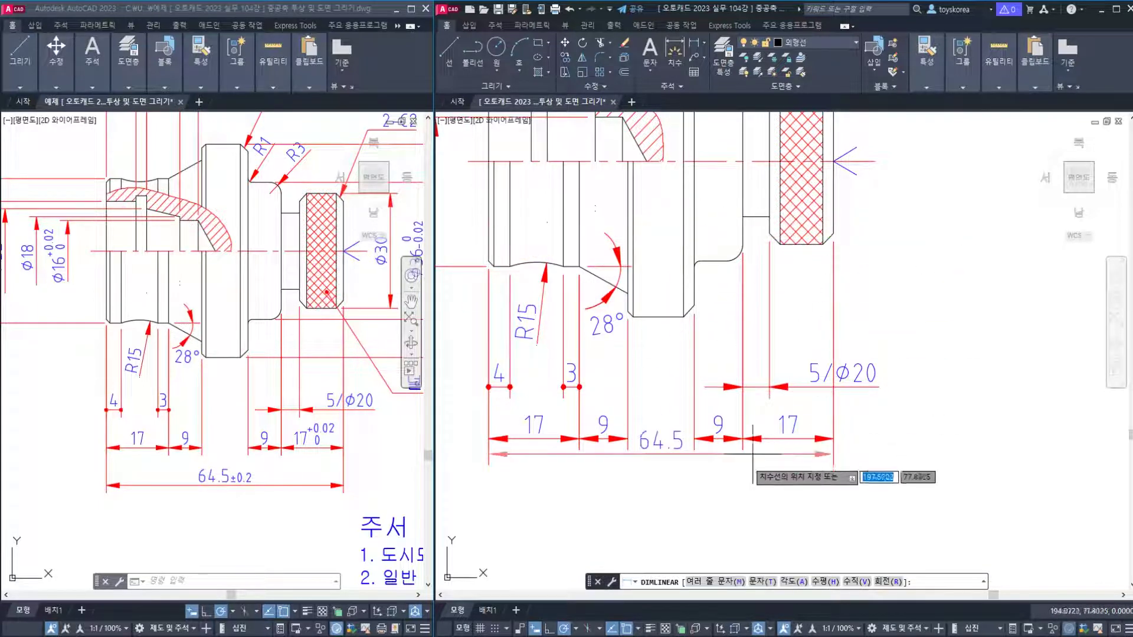
pyautogui.click(706, 493)
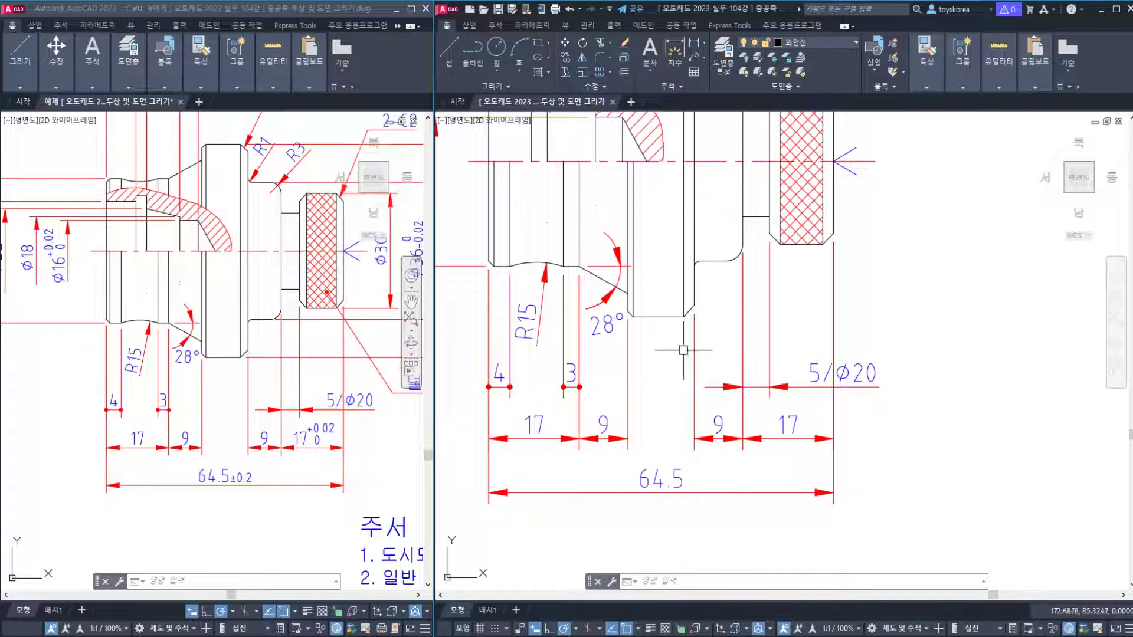
# Add a radius dimension to the small upper fillet between the large flange and the shoulder, with its text up and to the right.
pyautogui.moveTo(735, 279)
pyautogui.mouseDown(button='middle')
pyautogui.moveTo(694, 335)
pyautogui.moveTo(623, 397)
pyautogui.mouseUp(button='middle')
pyautogui.moveTo(361, 390)
pyautogui.mouseDown(button='middle')
pyautogui.moveTo(203, 452)
pyautogui.moveTo(223, 463)
pyautogui.mouseUp(button='middle')
pyautogui.click(807, 310)
pyautogui.scroll(-1, 759, 291)
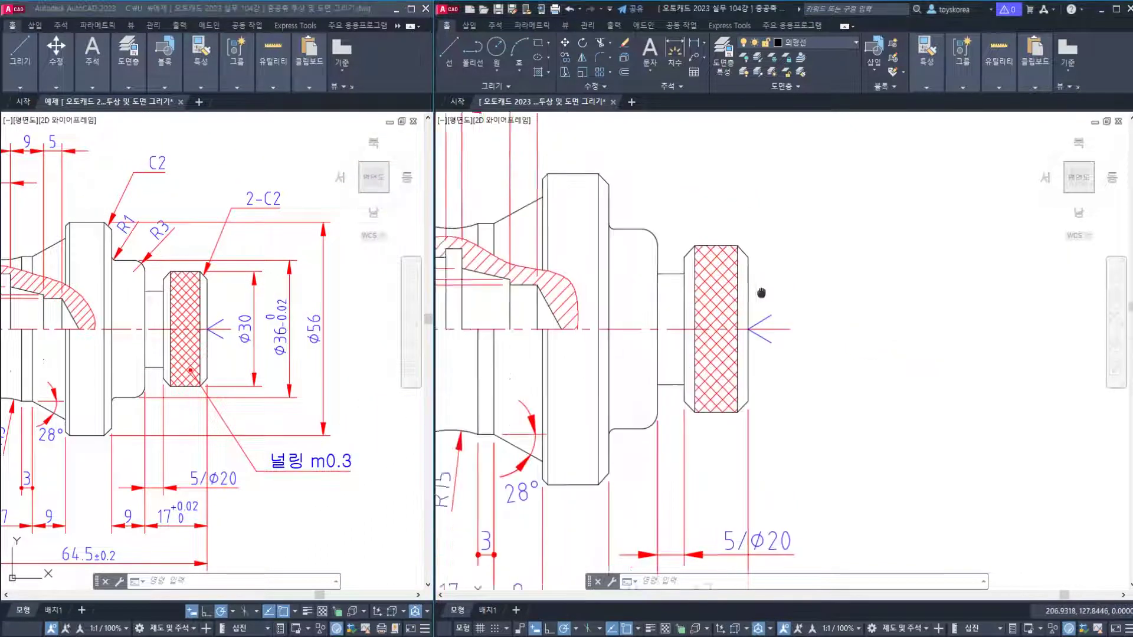
pyautogui.scroll(1, 672, 272)
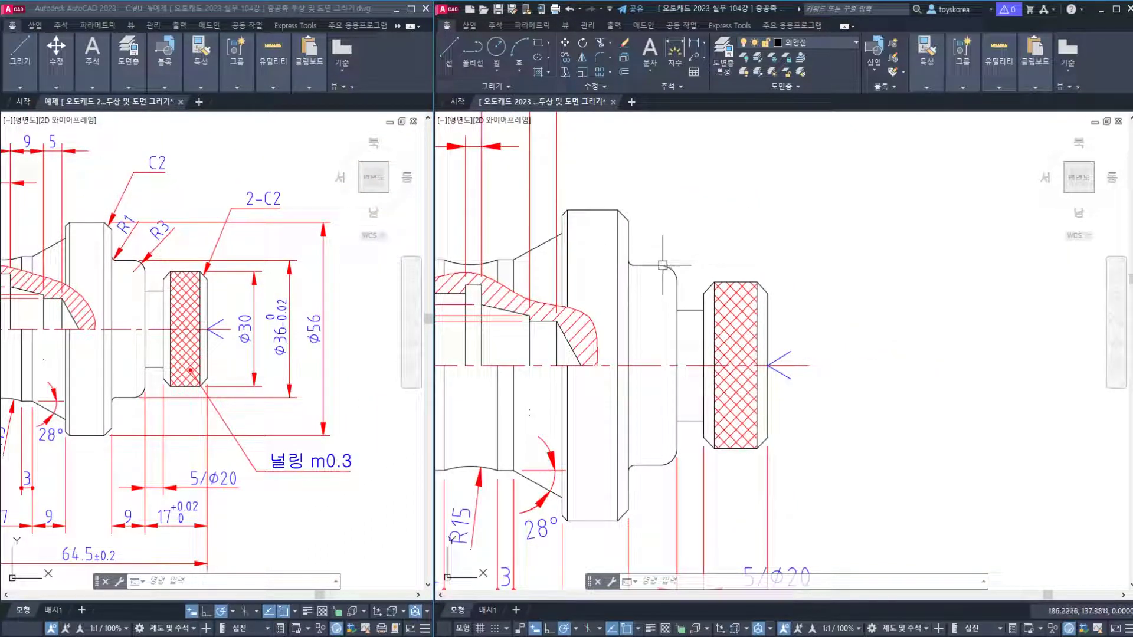
pyautogui.write('dra')
pyautogui.press('Return')
pyautogui.scroll(3, 661, 264)
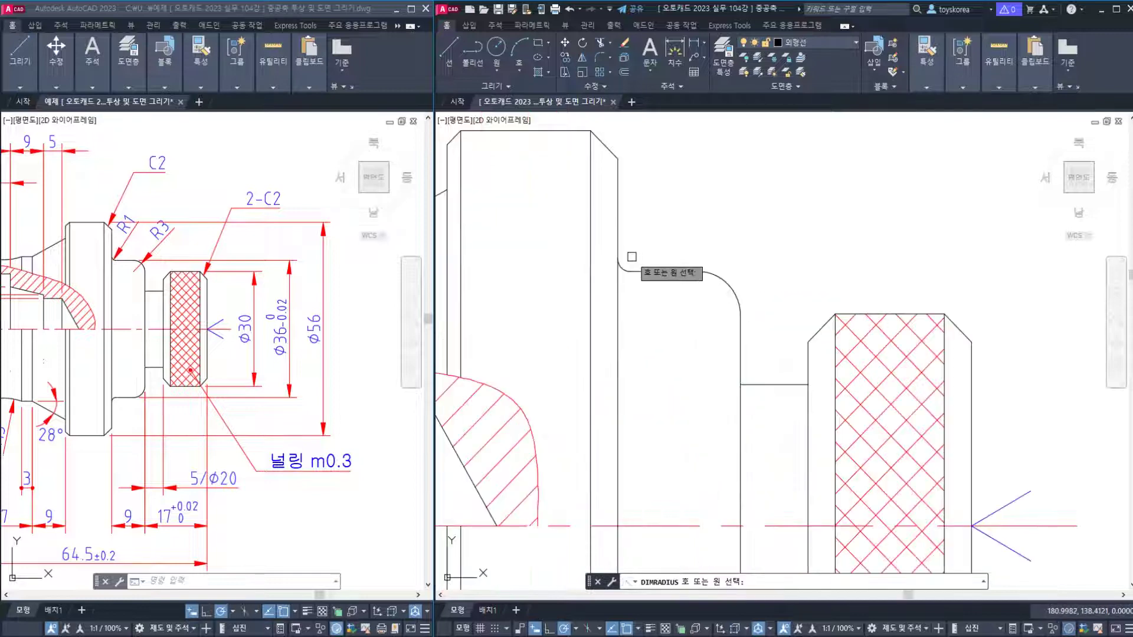
pyautogui.click(628, 258)
pyautogui.scroll(5, 630, 258)
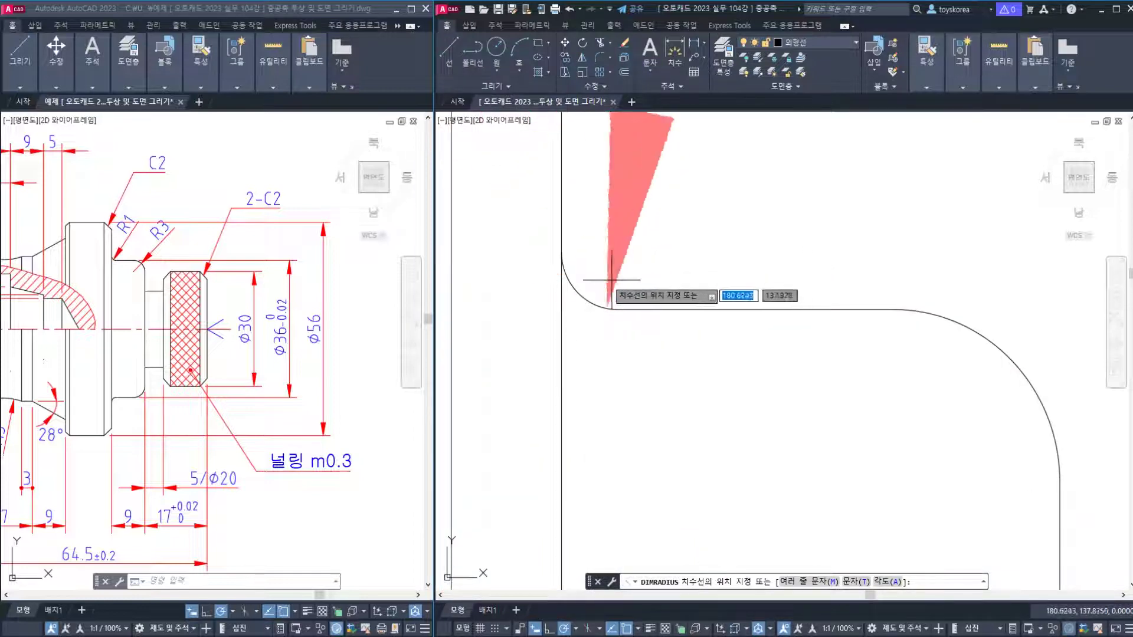
pyautogui.click(638, 289)
pyautogui.scroll(-10, 637, 289)
pyautogui.scroll(9, 662, 283)
# Add a radius dimension to the shoulder's upper outer fillet, with its text up and to the right.
pyautogui.press('Return')
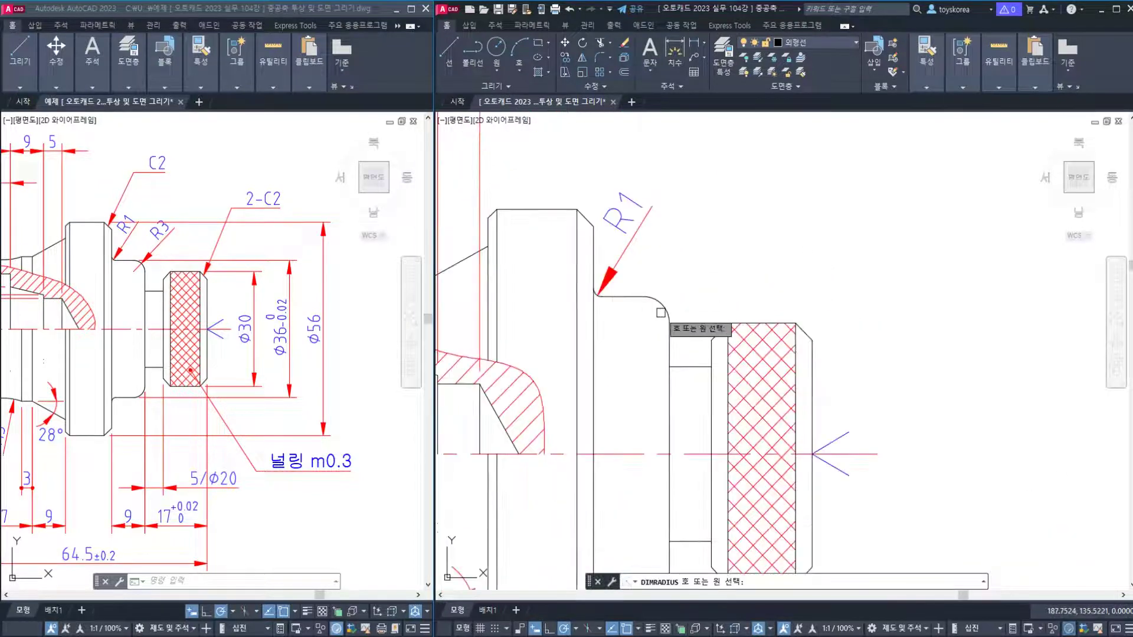
pyautogui.click(663, 308)
pyautogui.click(686, 295)
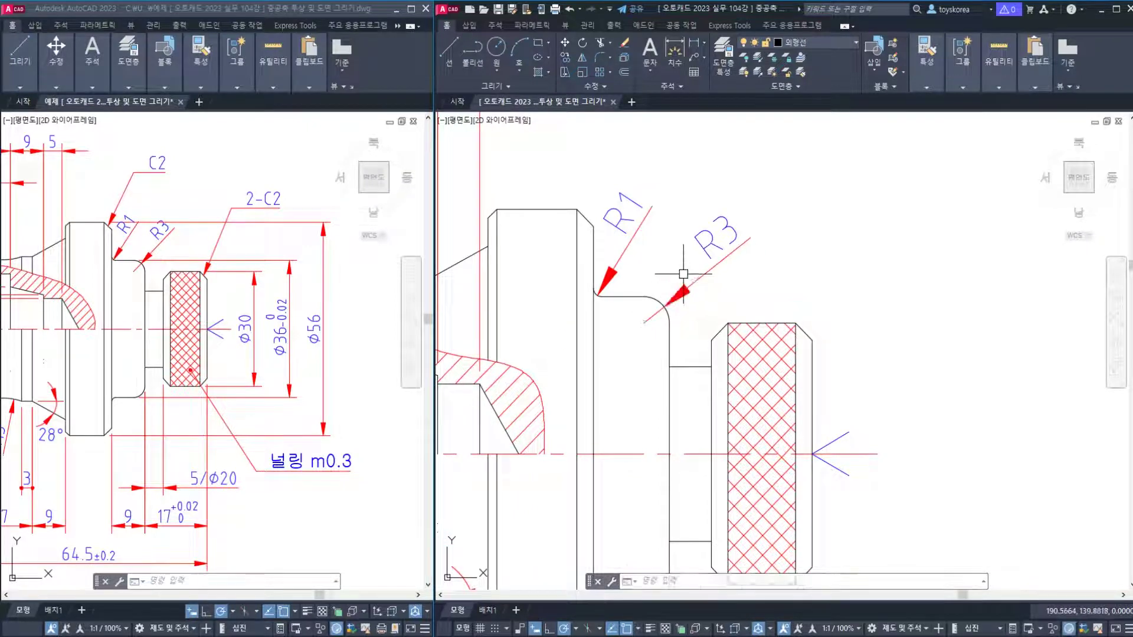
# Add a leader with the text C2 to the large flange's upper right chamfer, slanting up and to the right.
pyautogui.scroll(-5, 684, 295)
pyautogui.scroll(3, 685, 295)
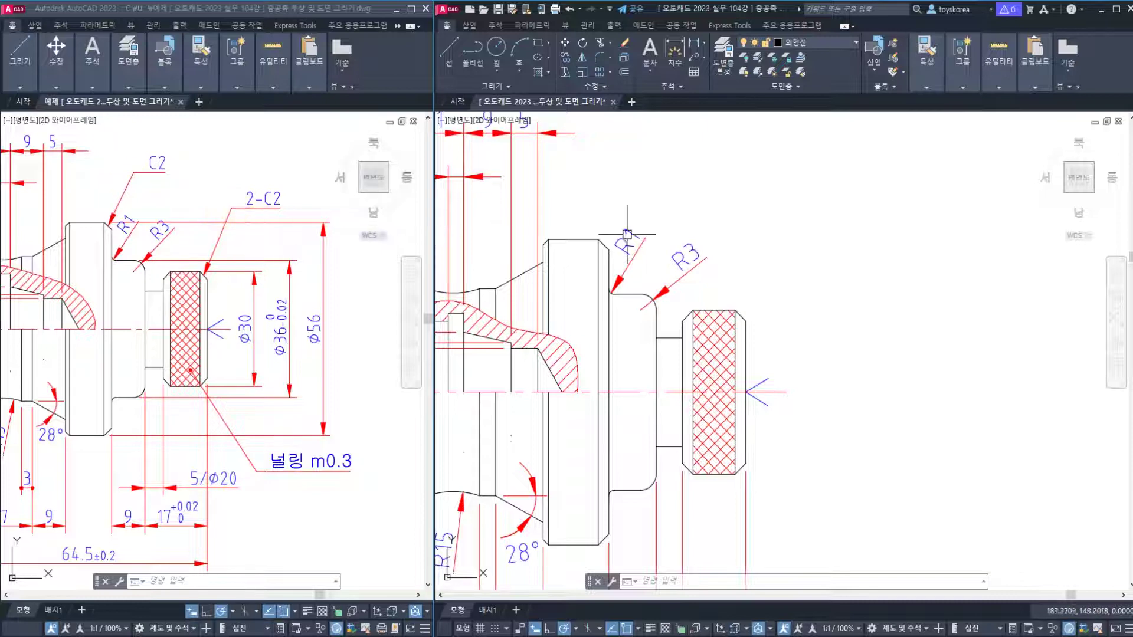
pyautogui.write('LE')
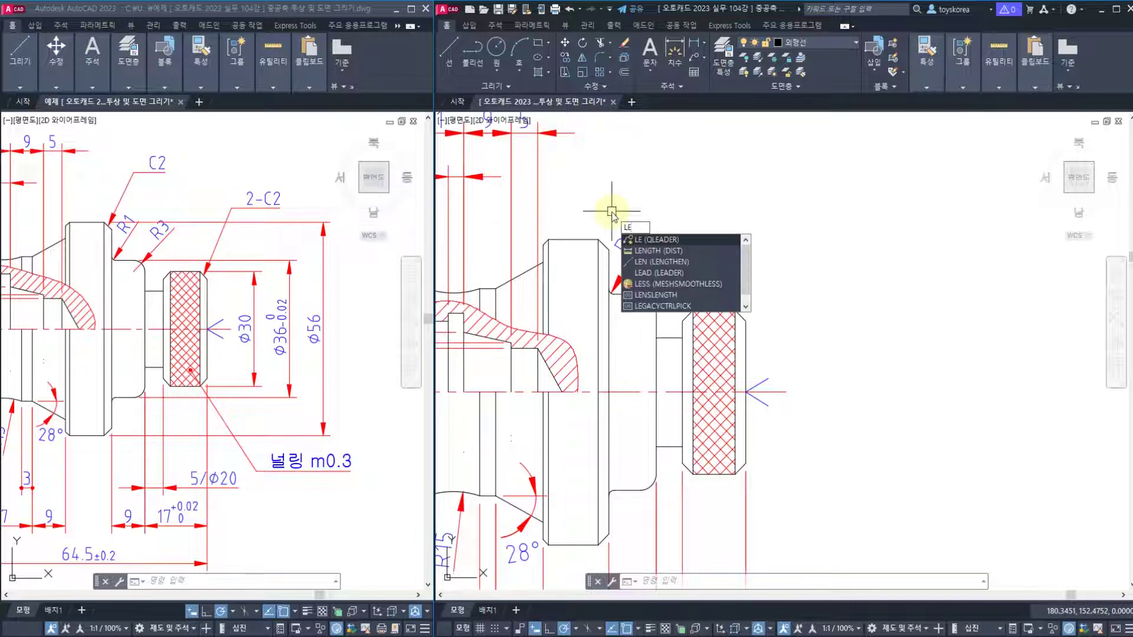
pyautogui.press('Return')
pyautogui.scroll(2, 610, 218)
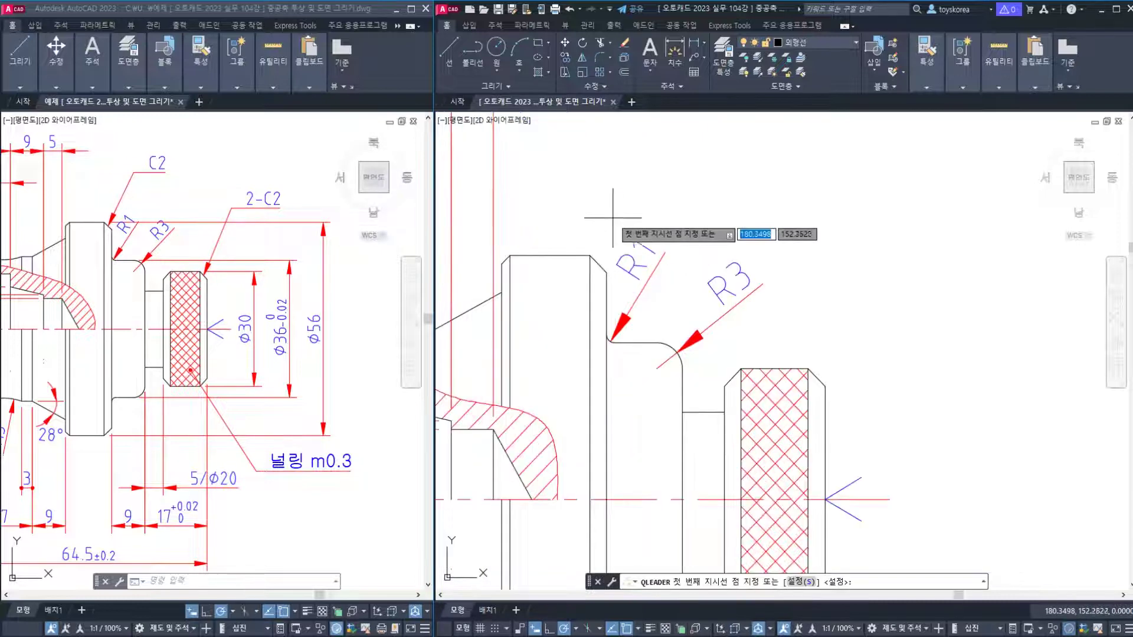
pyautogui.click(597, 264)
pyautogui.scroll(-7, 600, 253)
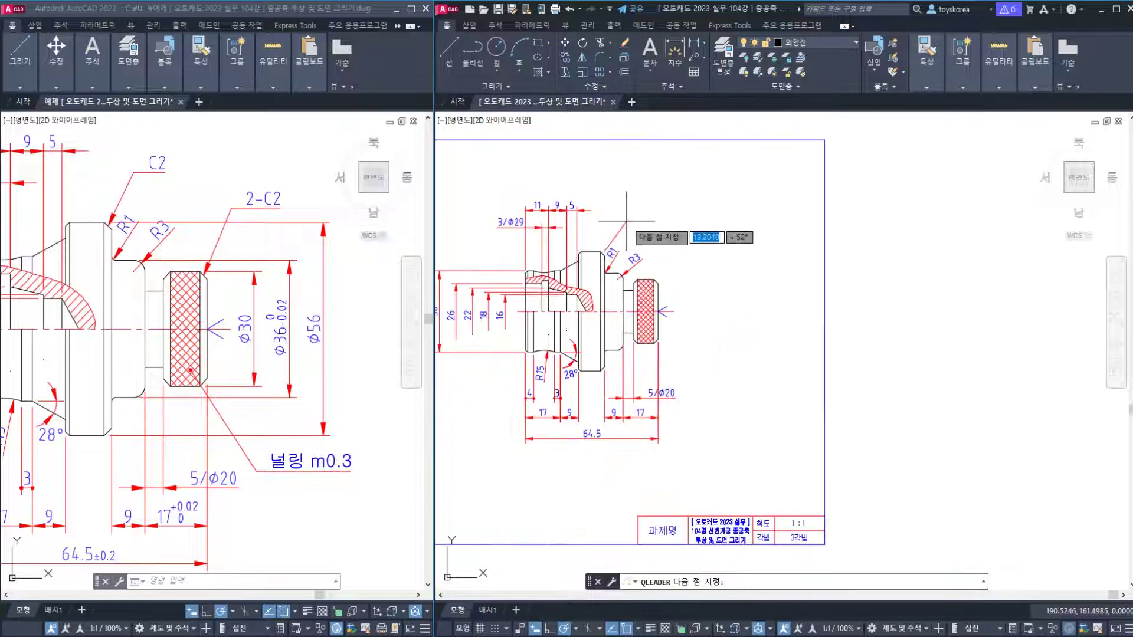
pyautogui.scroll(5, 603, 236)
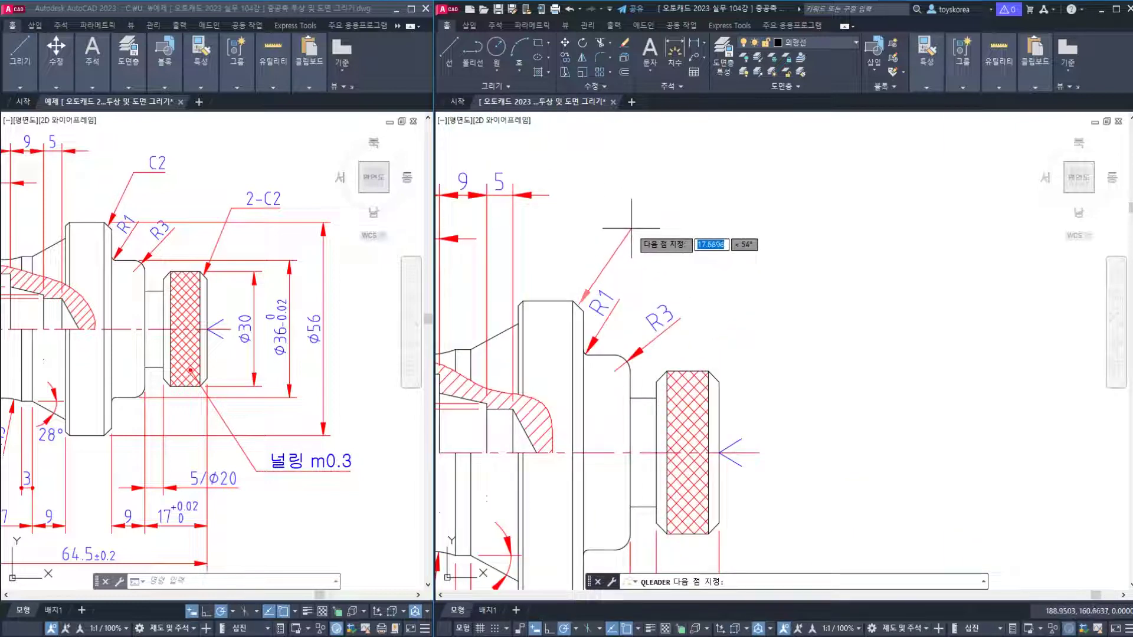
pyautogui.click(631, 229)
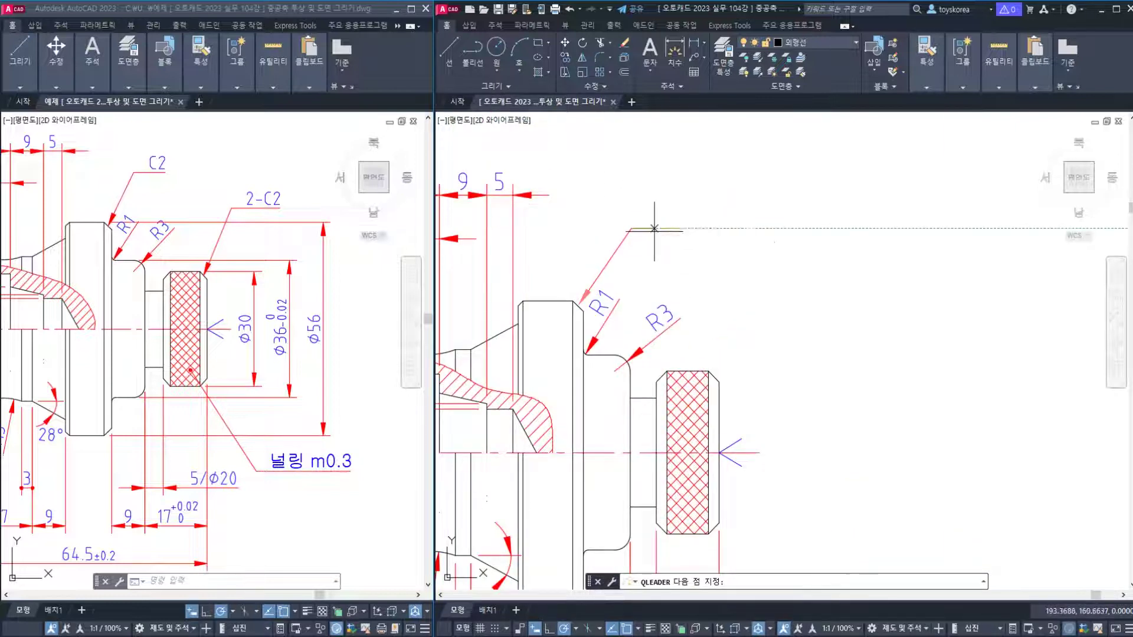
pyautogui.press('Return')
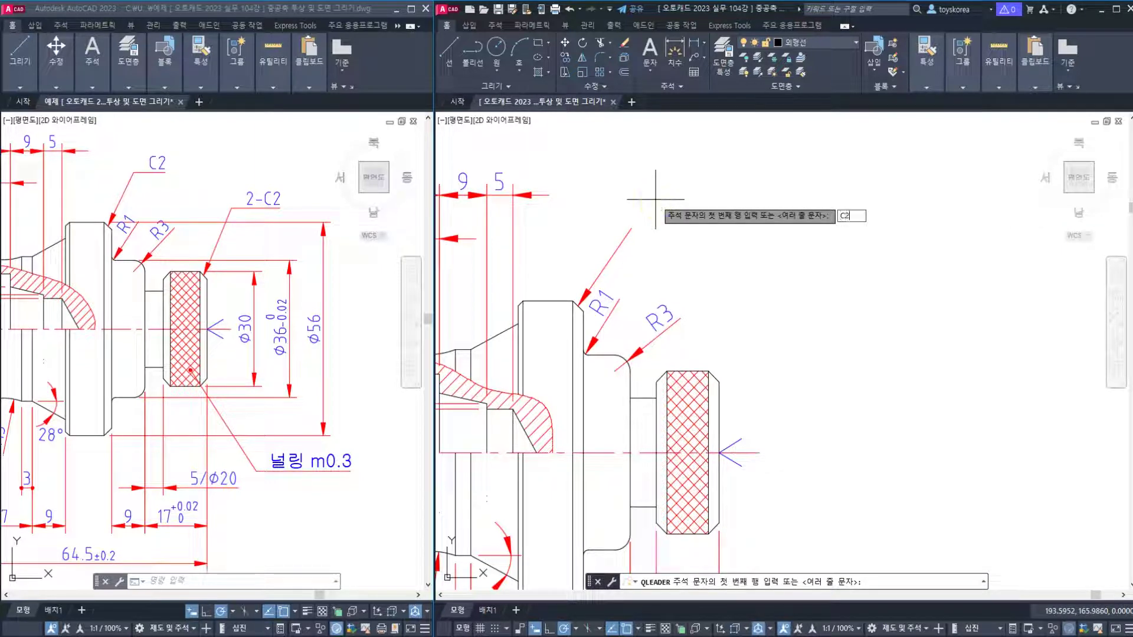
pyautogui.press('Return')
pyautogui.press('Return')
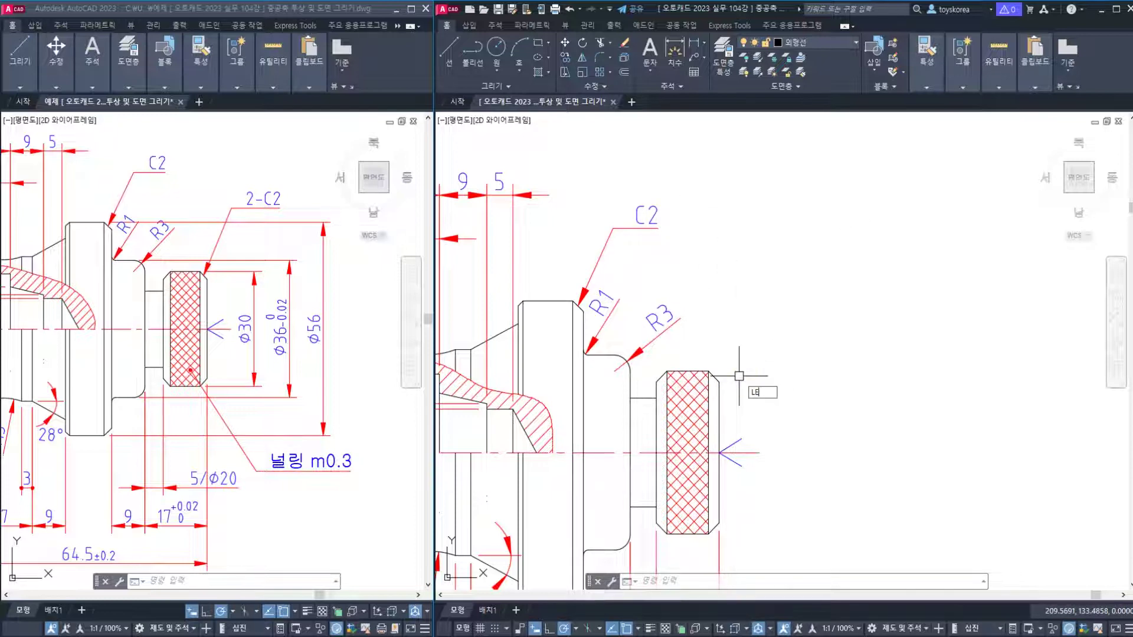
# Add a leader with the text 2-C2 to the knurled head's upper right chamfer, slanting up and to the right.
pyautogui.press('Return')
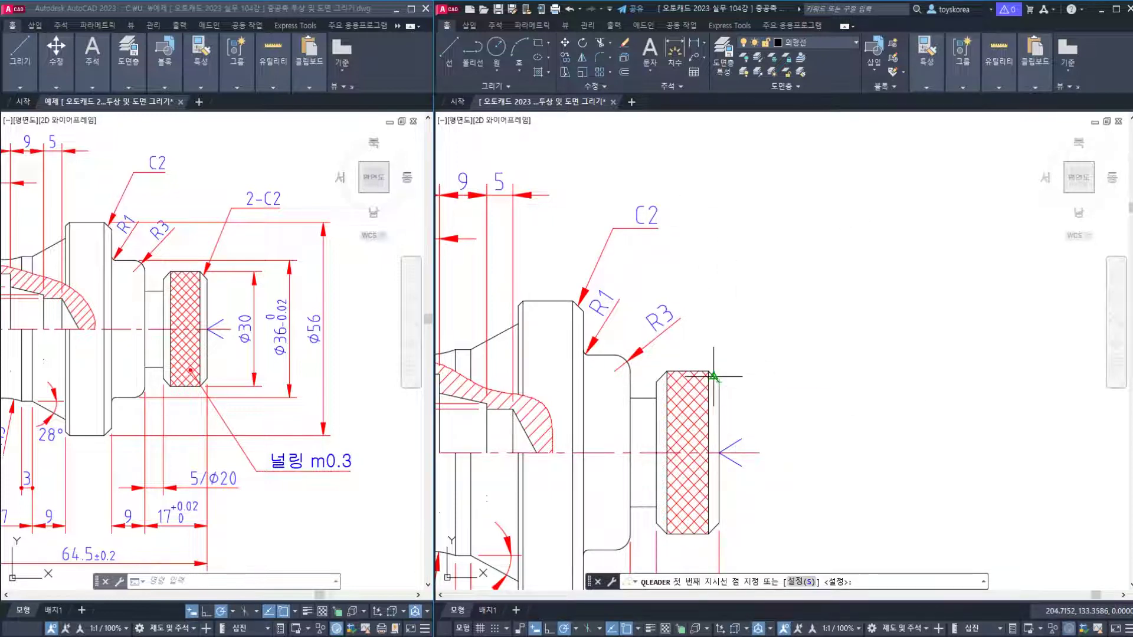
pyautogui.click(714, 375)
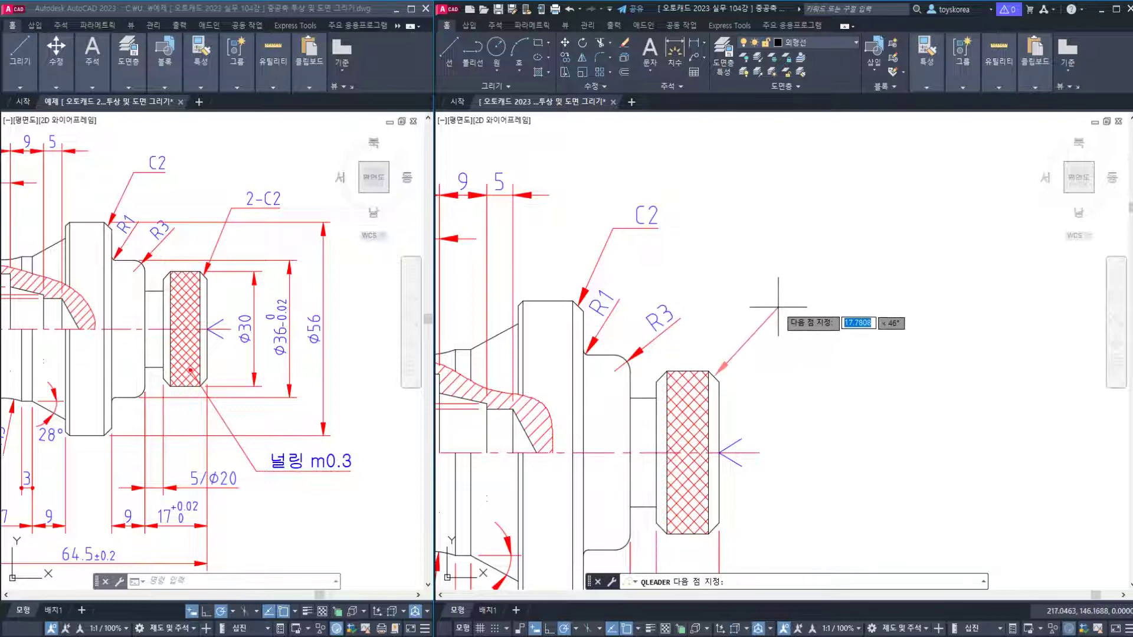
pyautogui.click(791, 276)
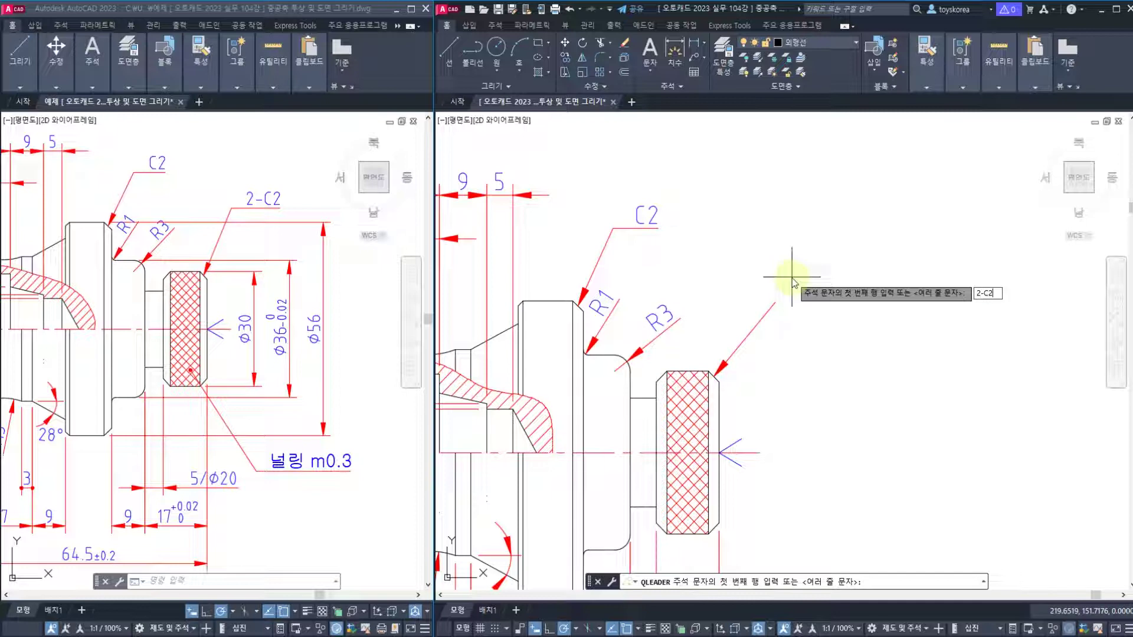
pyautogui.press('Return')
pyautogui.press('Return')
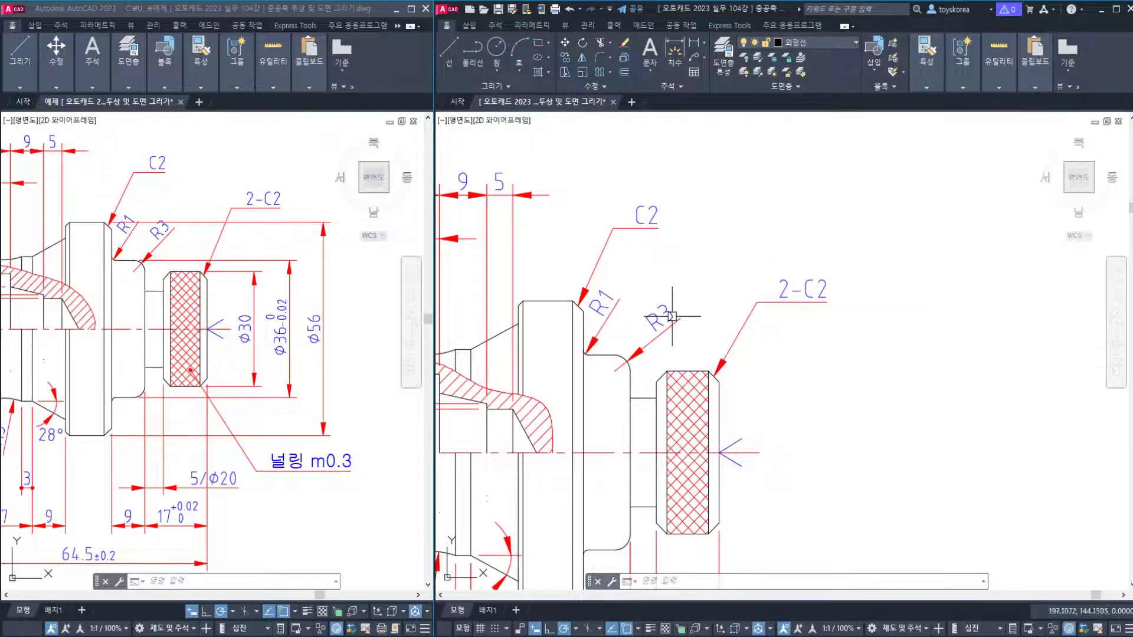
# Add a vertical linear dimension for the knurled head's diameter, to the right of the shaft.
pyautogui.scroll(-2, 708, 302)
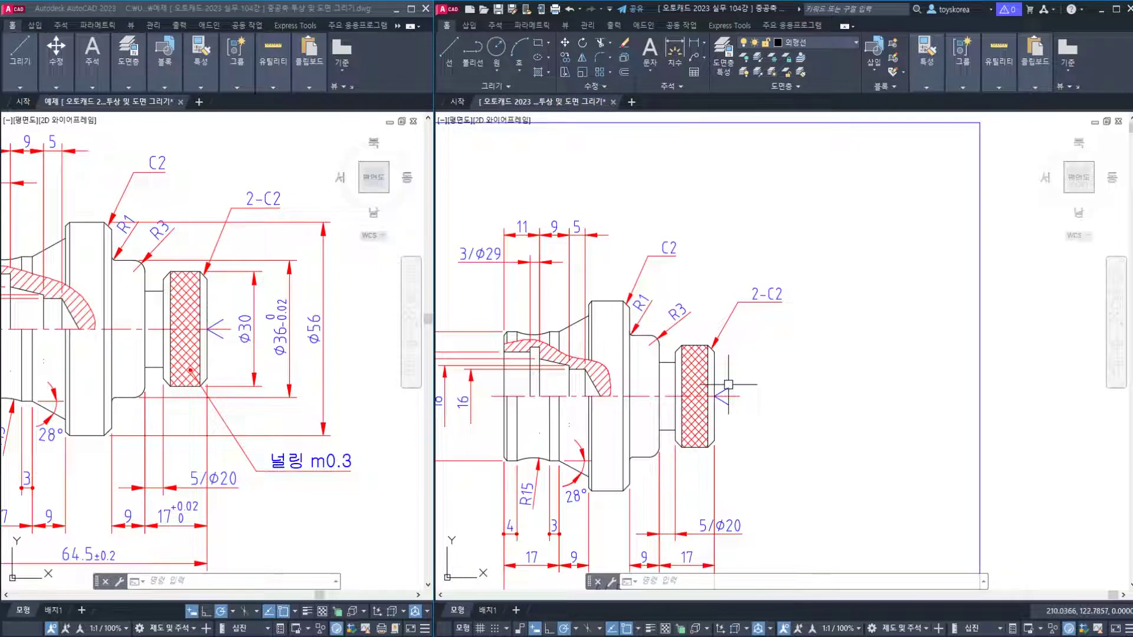
pyautogui.write('DIMLI')
pyautogui.press('Return')
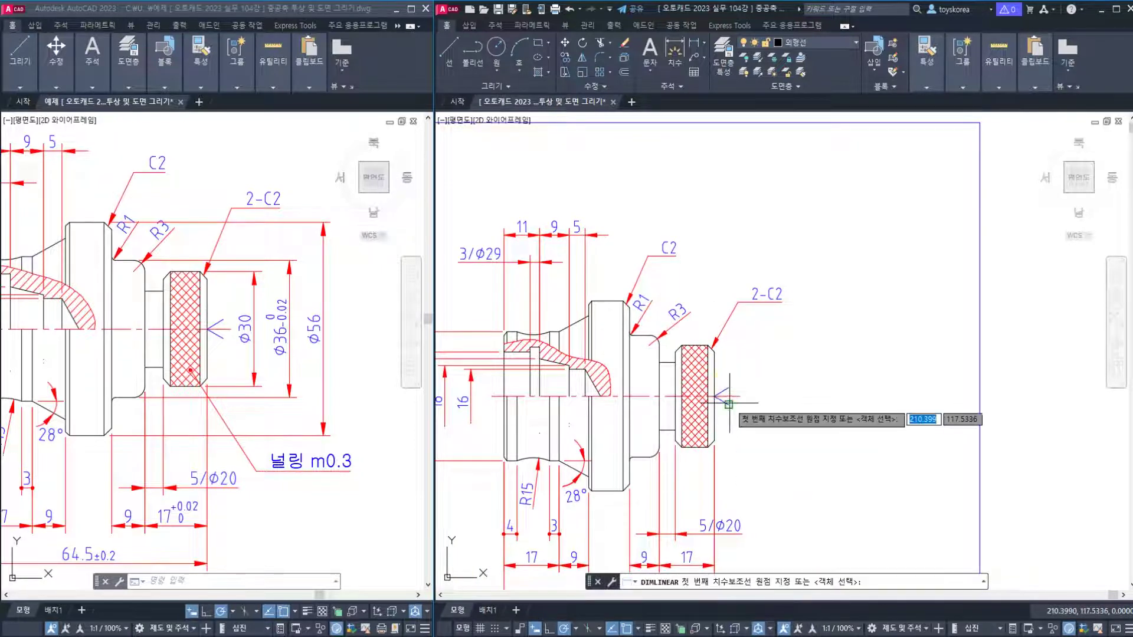
pyautogui.scroll(2, 727, 389)
pyautogui.click(694, 474)
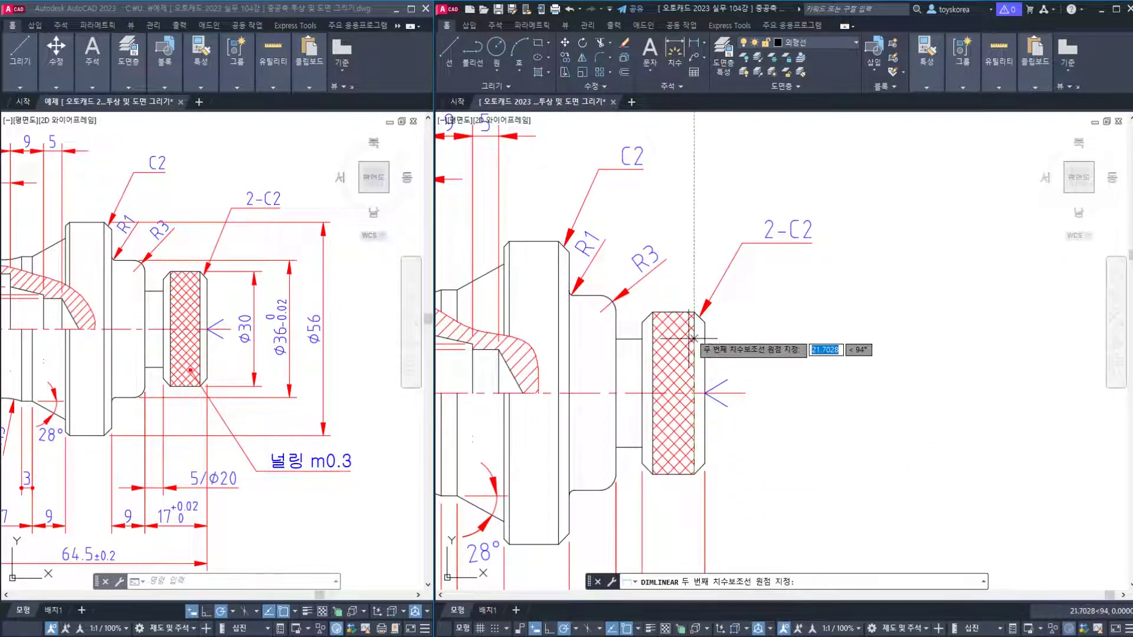
pyautogui.click(696, 312)
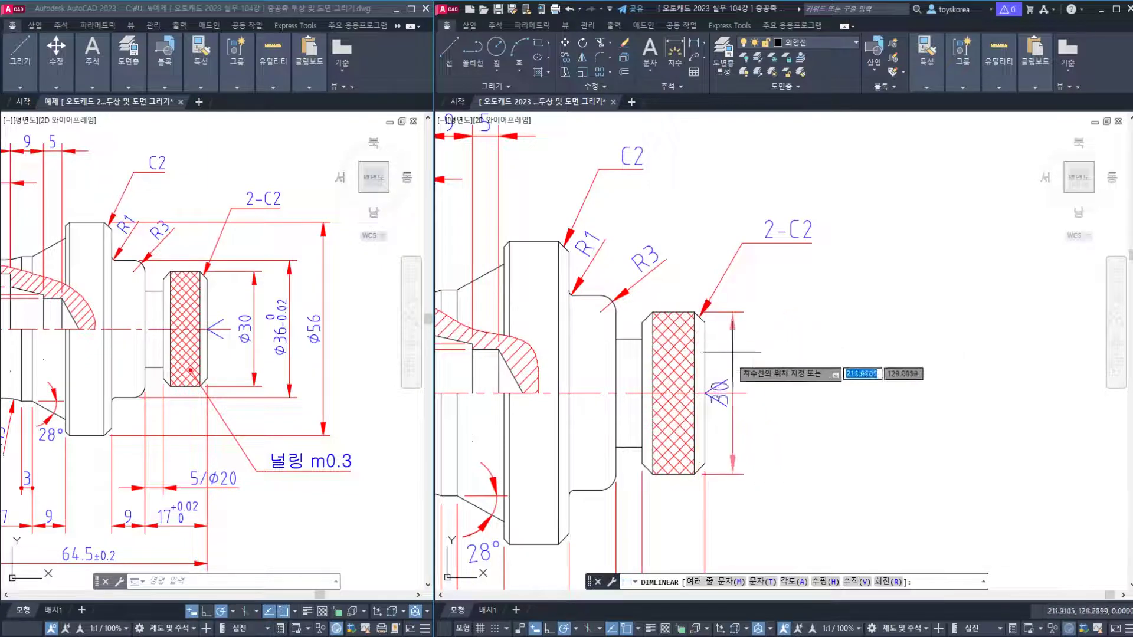
pyautogui.click(776, 387)
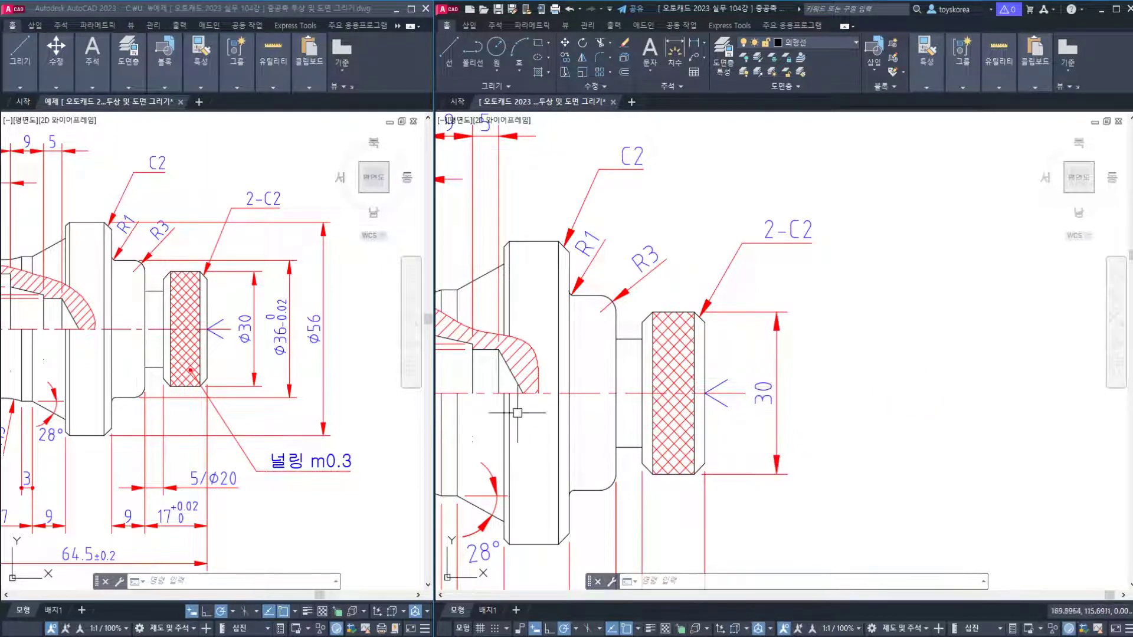
# Add a vertical linear dimension for the filleted shoulder's diameter, to the right of the knurled head's dimension.
pyautogui.press('Return')
pyautogui.click(600, 311)
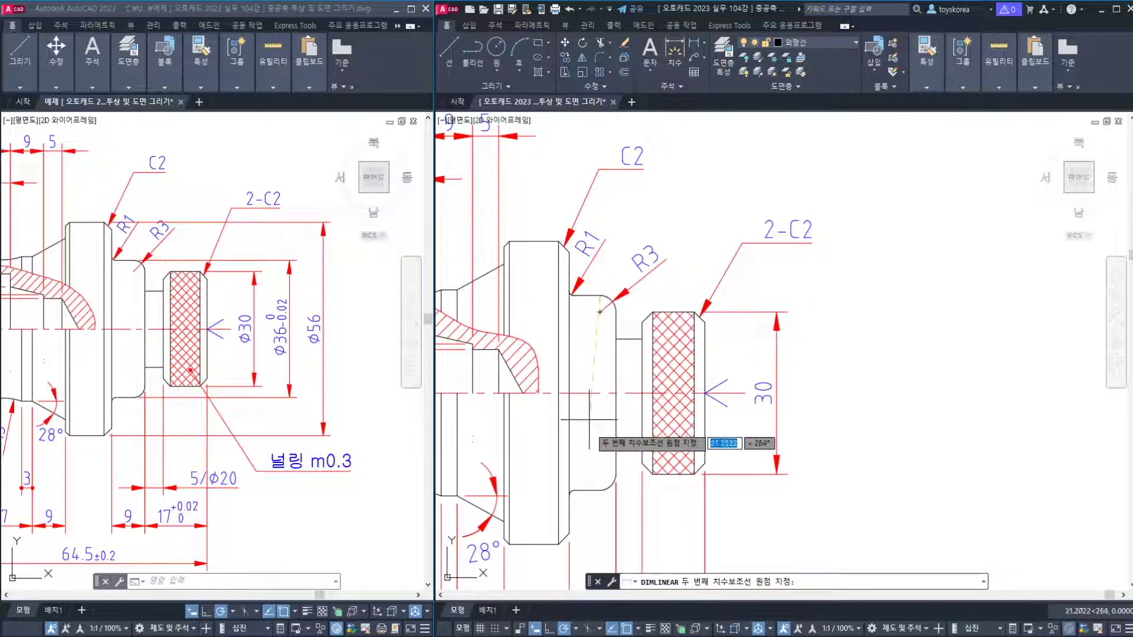
pyautogui.click(599, 489)
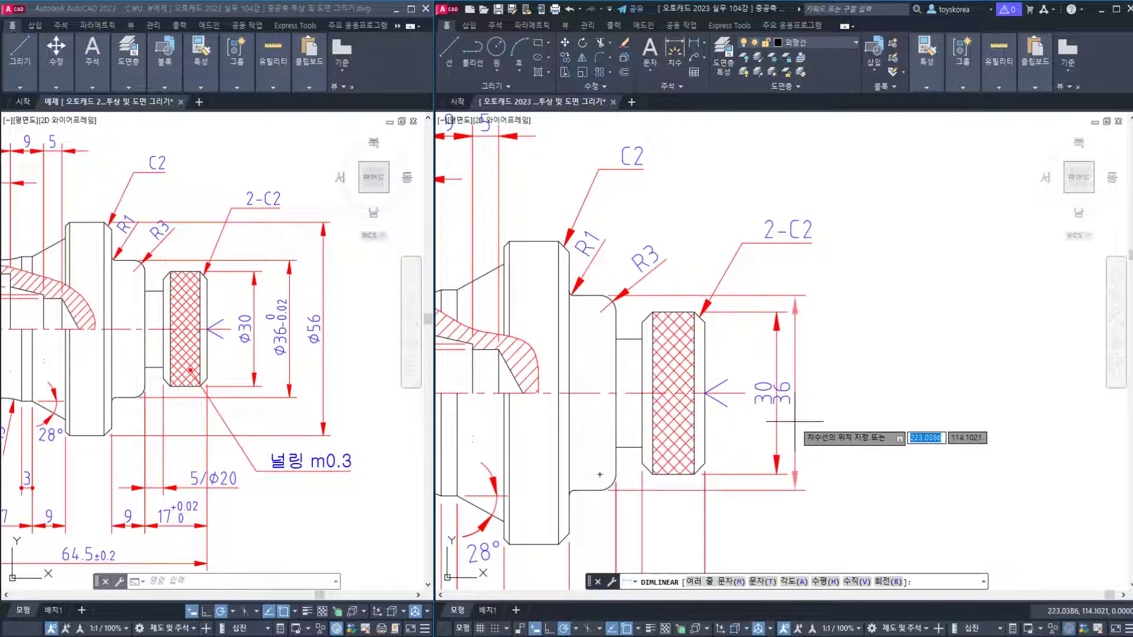
pyautogui.click(826, 425)
# Add a vertical linear dimension for the large flange's diameter, outside the shoulder's diameter dimension.
pyautogui.press('space')
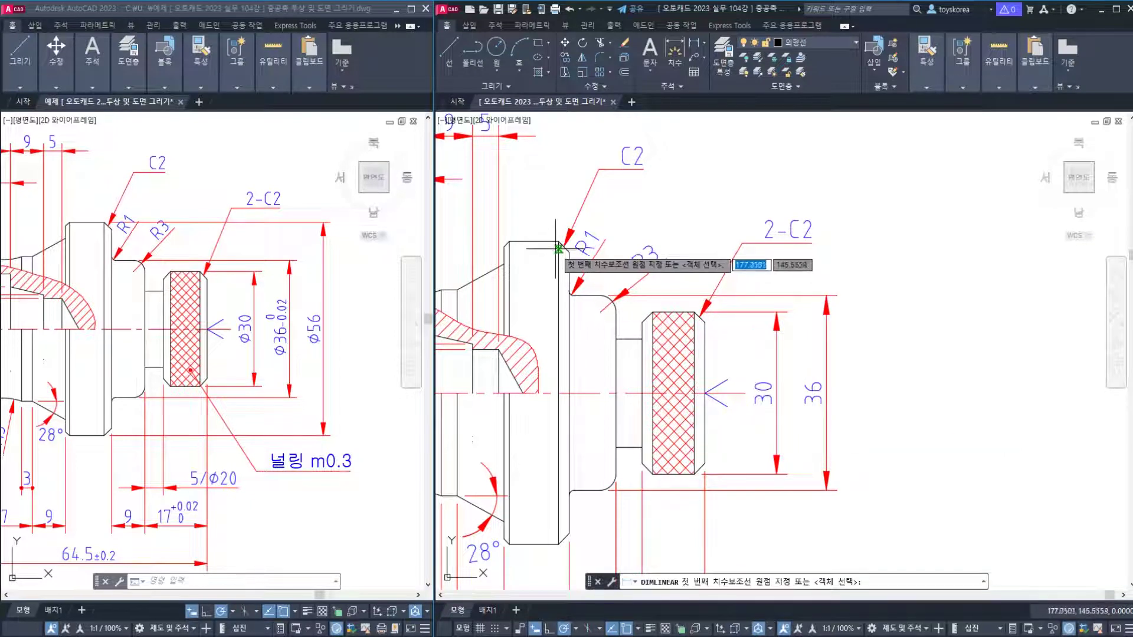
pyautogui.click(558, 242)
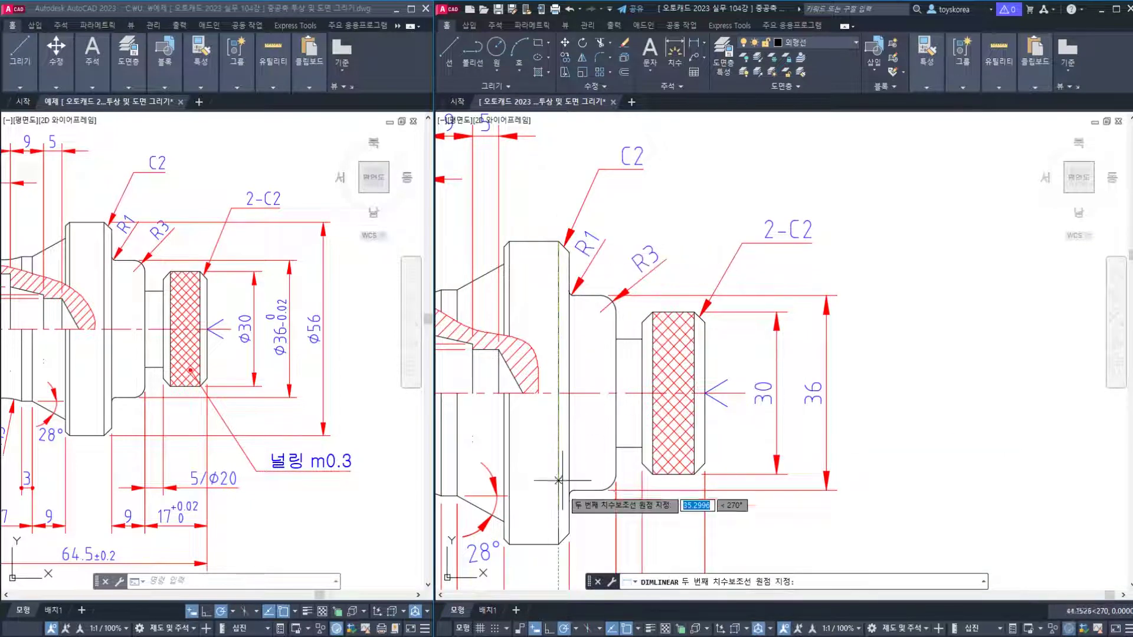
pyautogui.click(561, 541)
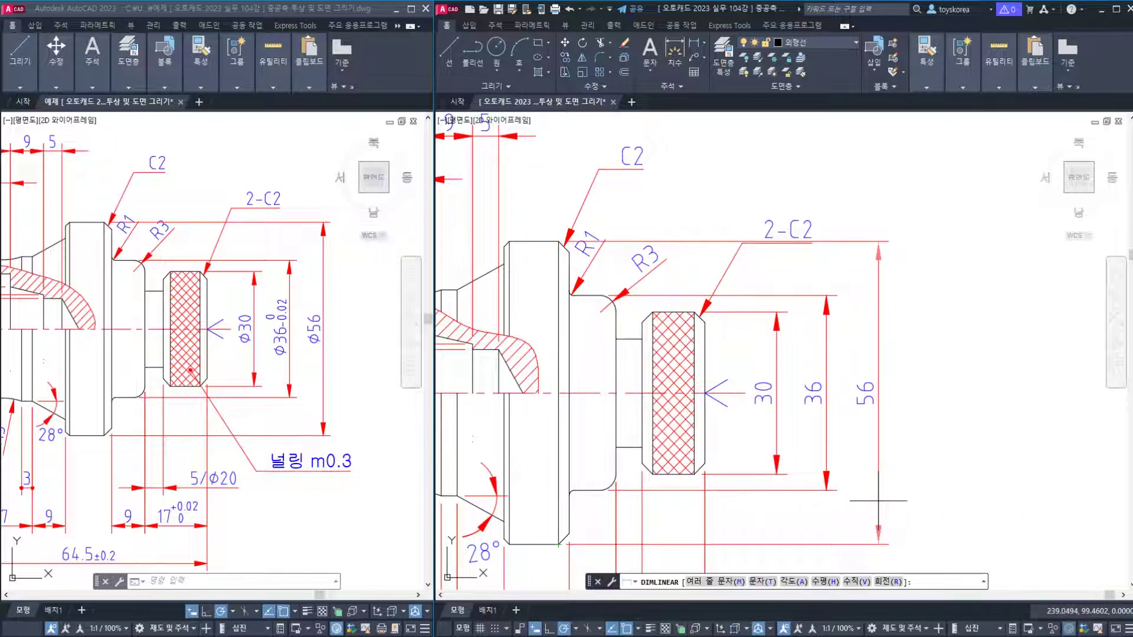
pyautogui.click(879, 501)
# Stretch the 2-C2 leader's landing and text straight up about 3.4 mm, clear of the flange's extension line, and save the drawing.
pyautogui.scroll(-3, 791, 301)
pyautogui.scroll(6, 787, 258)
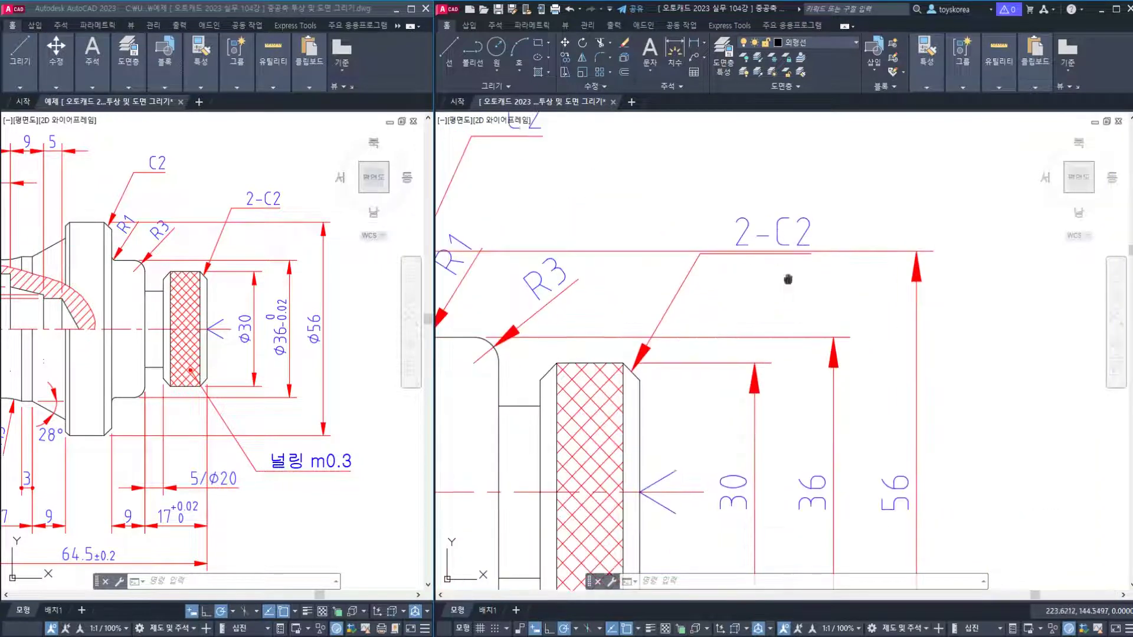
pyautogui.moveTo(776, 294); pyautogui.dragTo(772, 306, button='middle')
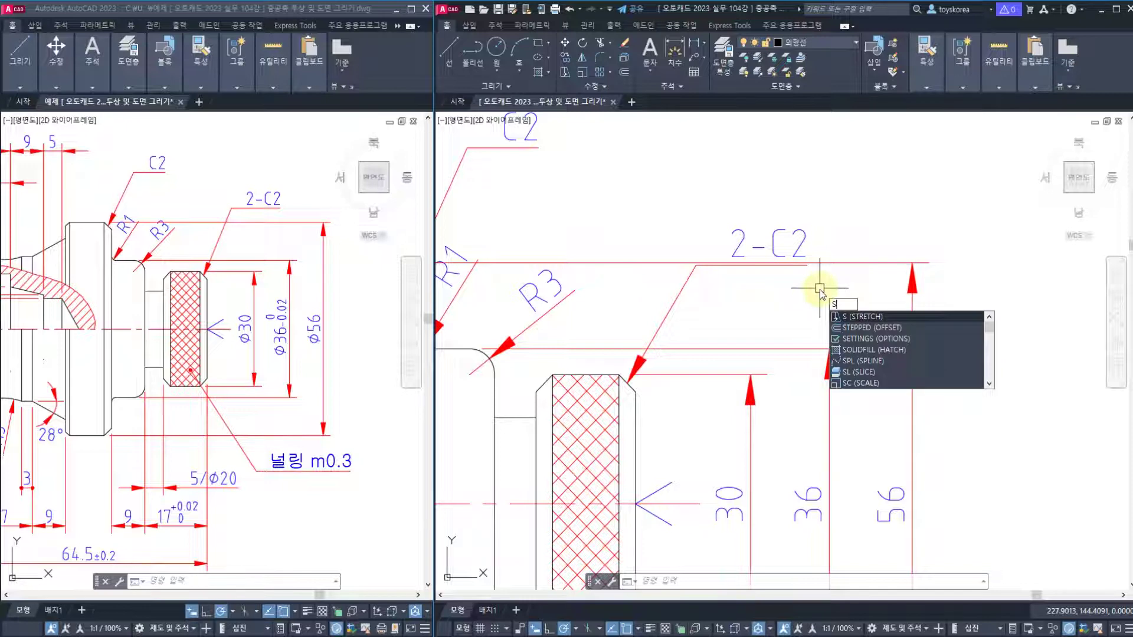
pyautogui.press('Escape')
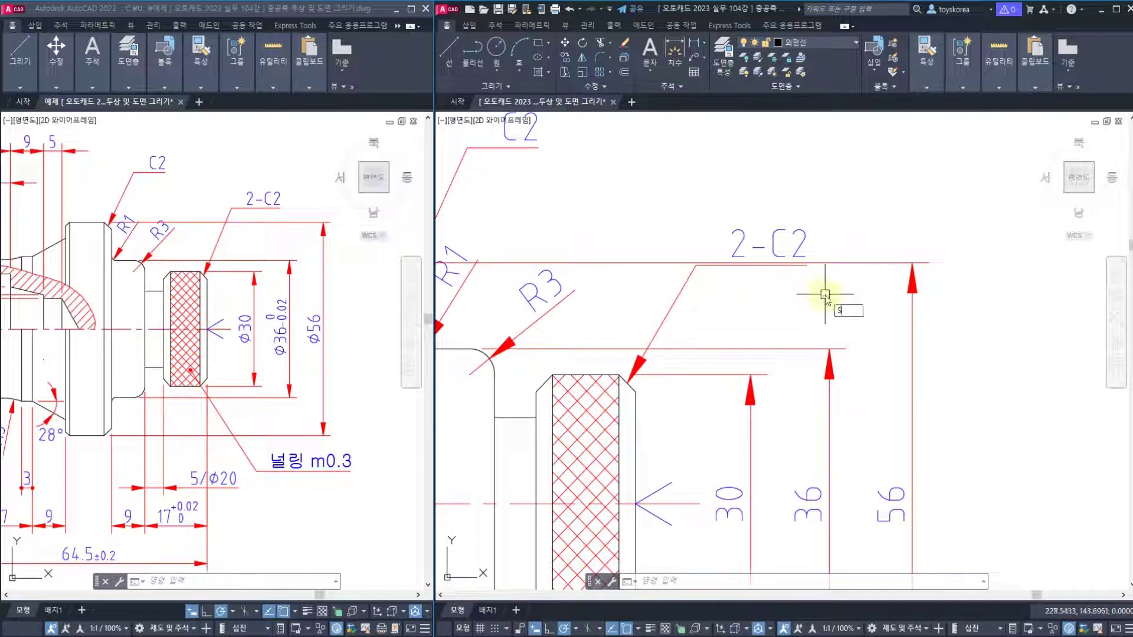
pyautogui.press('Return')
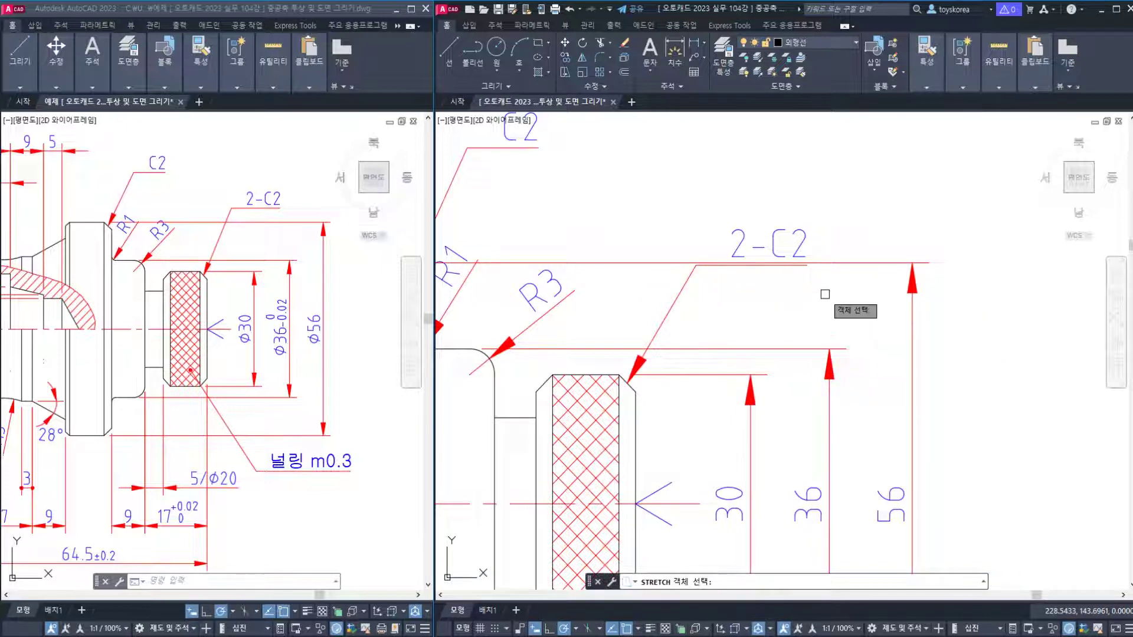
pyautogui.click(846, 299)
pyautogui.click(657, 173)
pyautogui.press('Return')
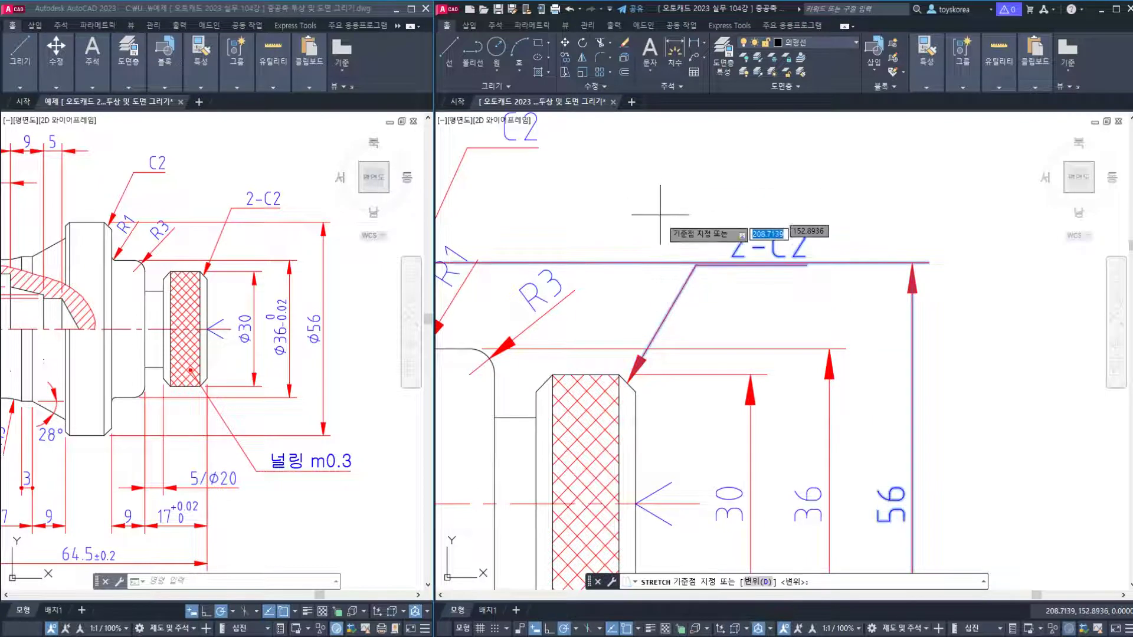
pyautogui.click(663, 227)
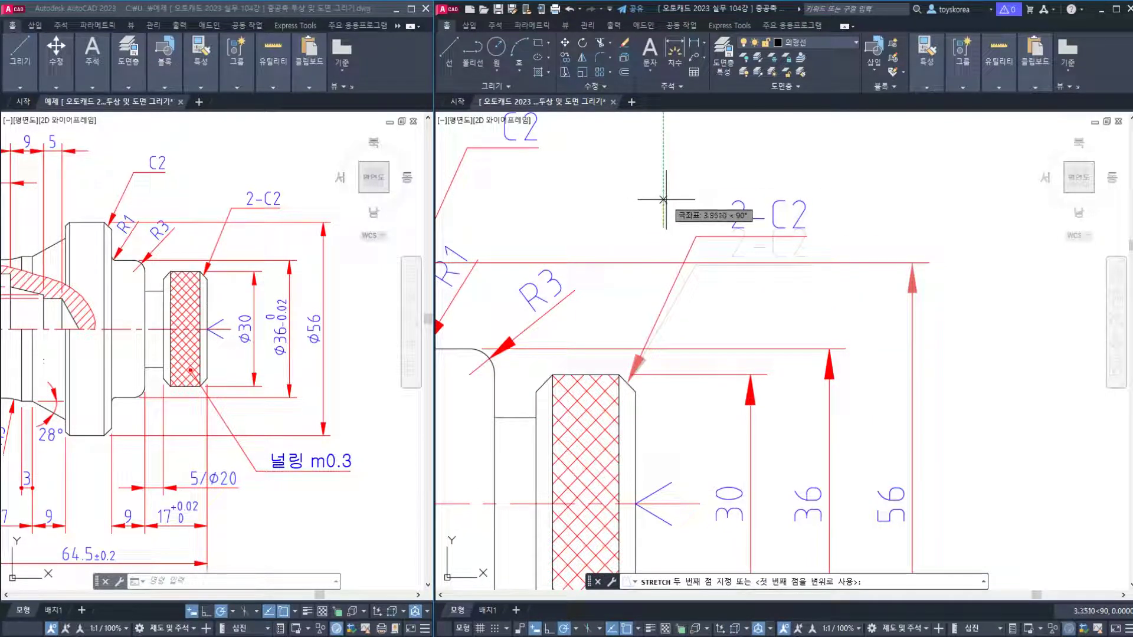
pyautogui.click(663, 200)
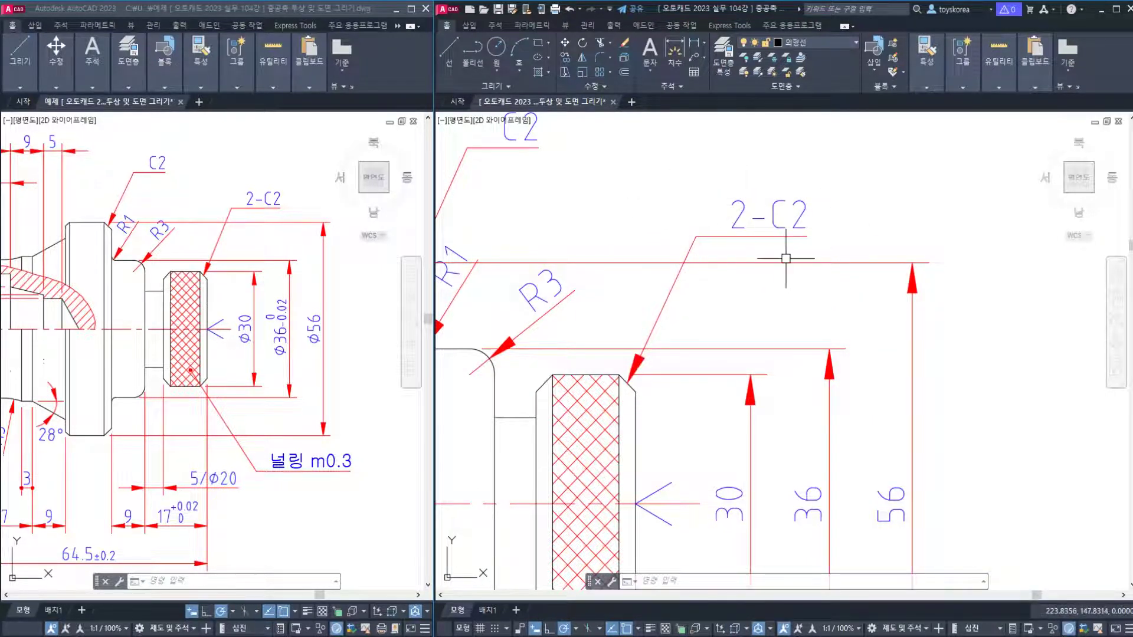
pyautogui.hotkey('ctrl', 's')
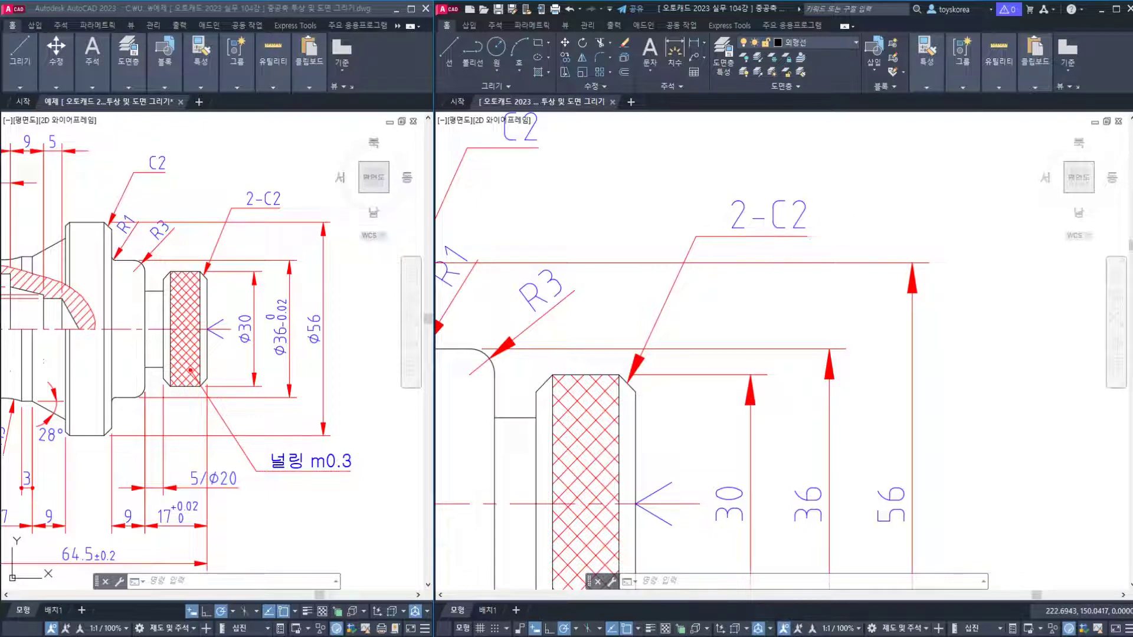
# Draw a quick leader from the knurled hatch out to a point below the large flange's lower extension line, matching the reference drawing.
pyautogui.scroll(-4, 776, 239)
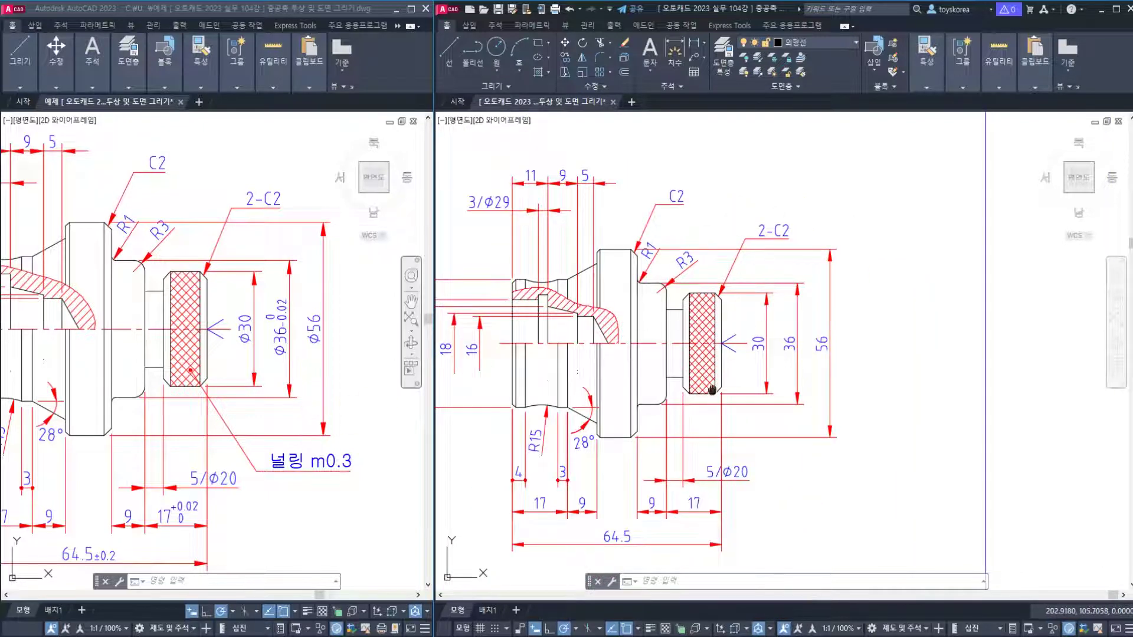
pyautogui.scroll(5, 712, 390)
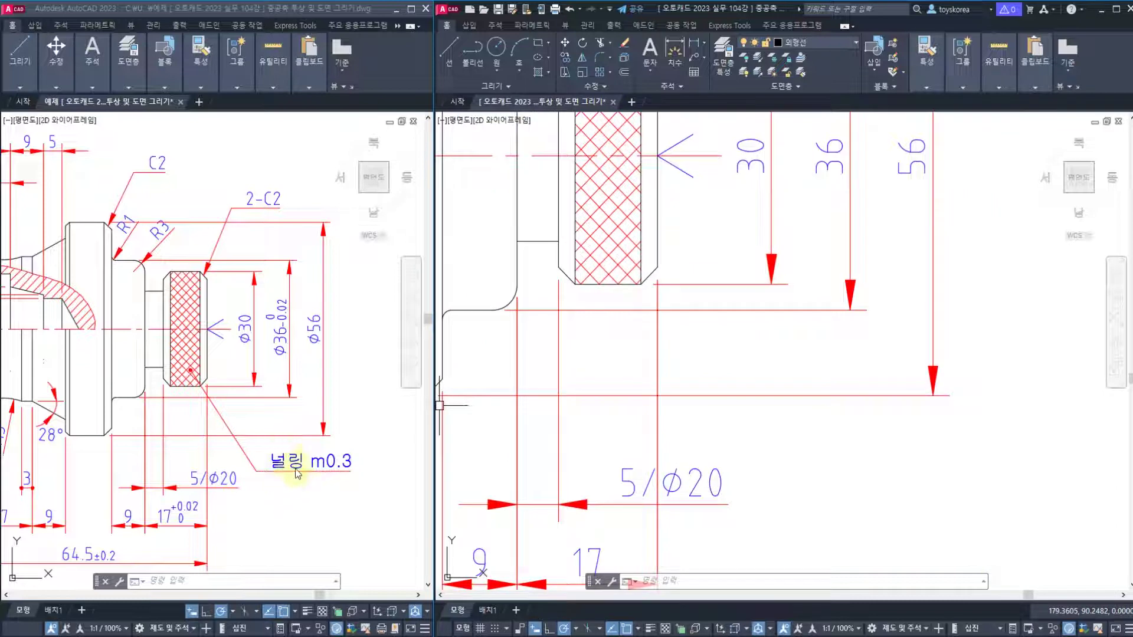
pyautogui.scroll(3, 214, 418)
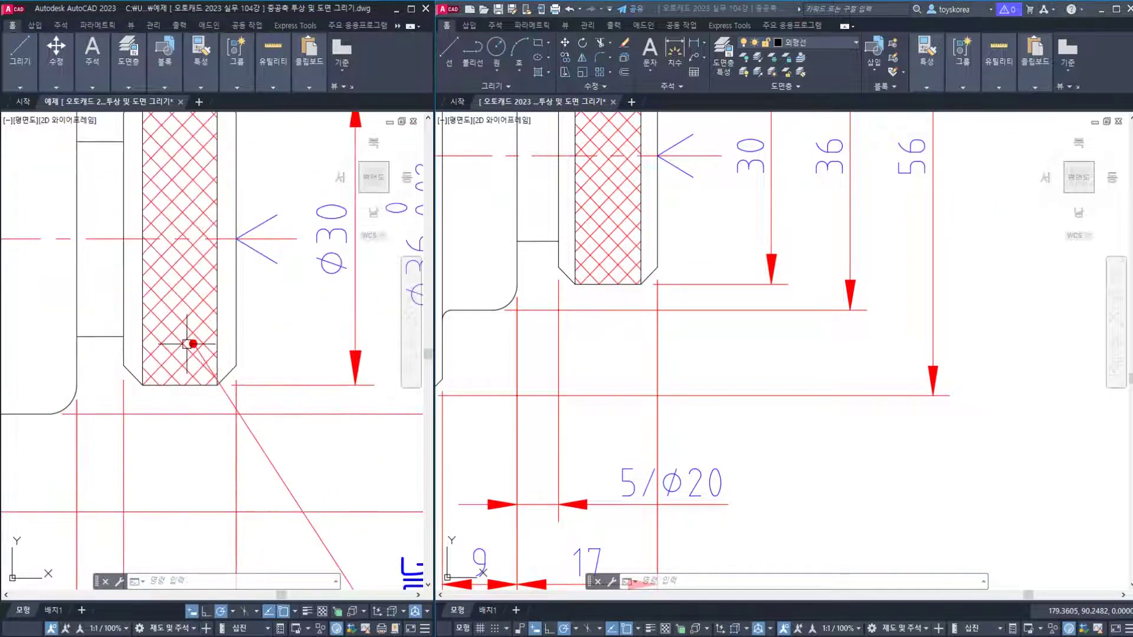
pyautogui.moveTo(248, 413); pyautogui.dragTo(199, 374, button='middle')
pyautogui.click(799, 412)
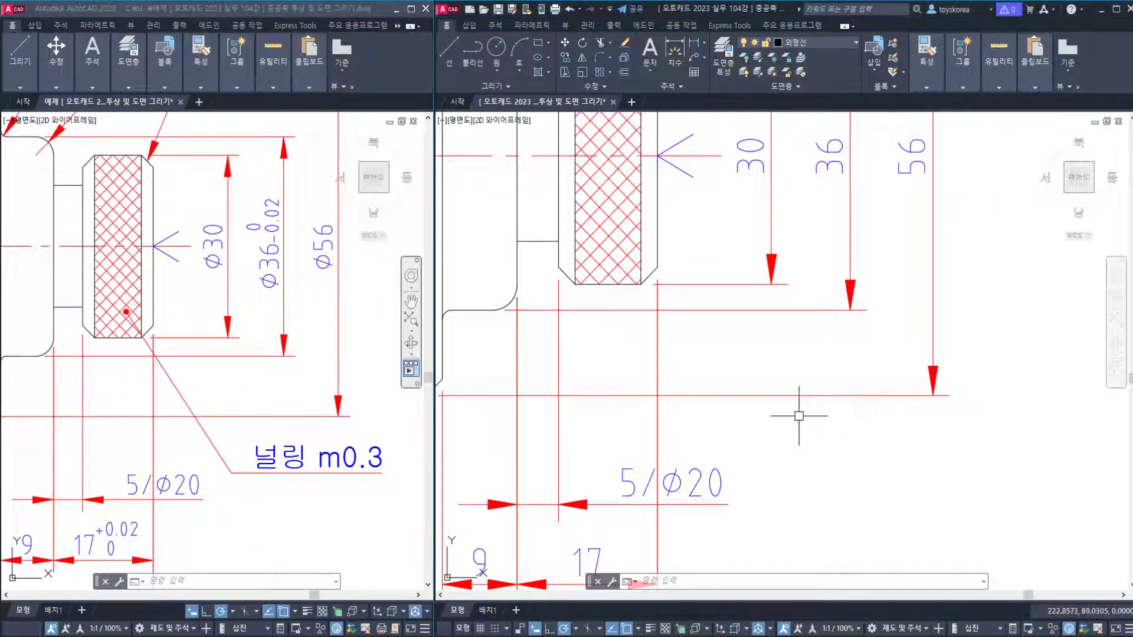
pyautogui.press('Escape')
pyautogui.press('Escape')
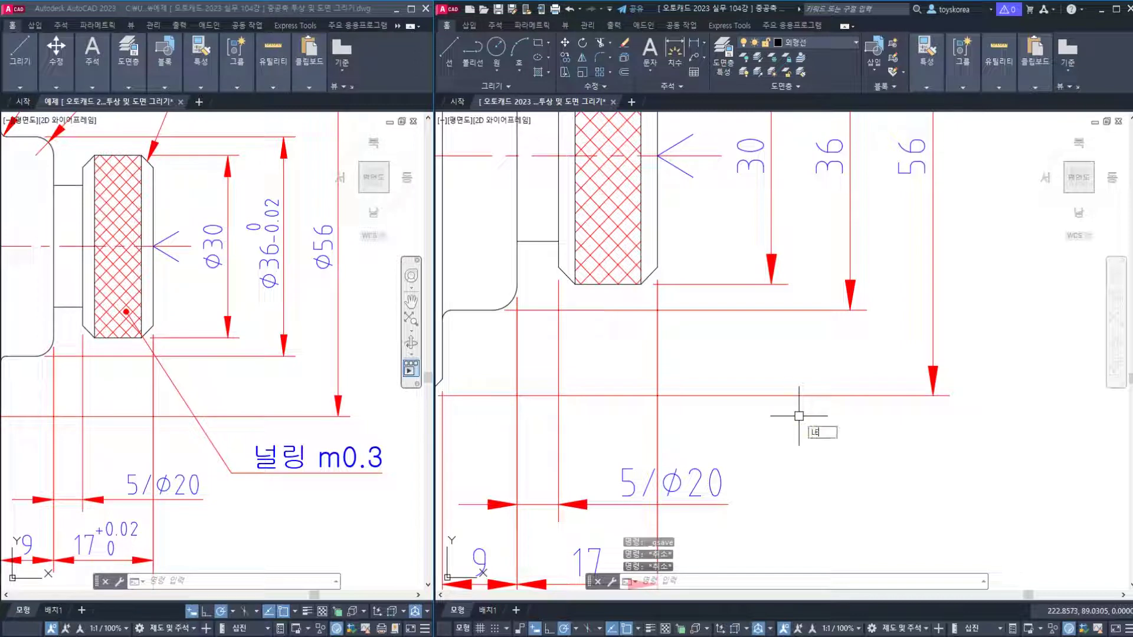
pyautogui.press('Return')
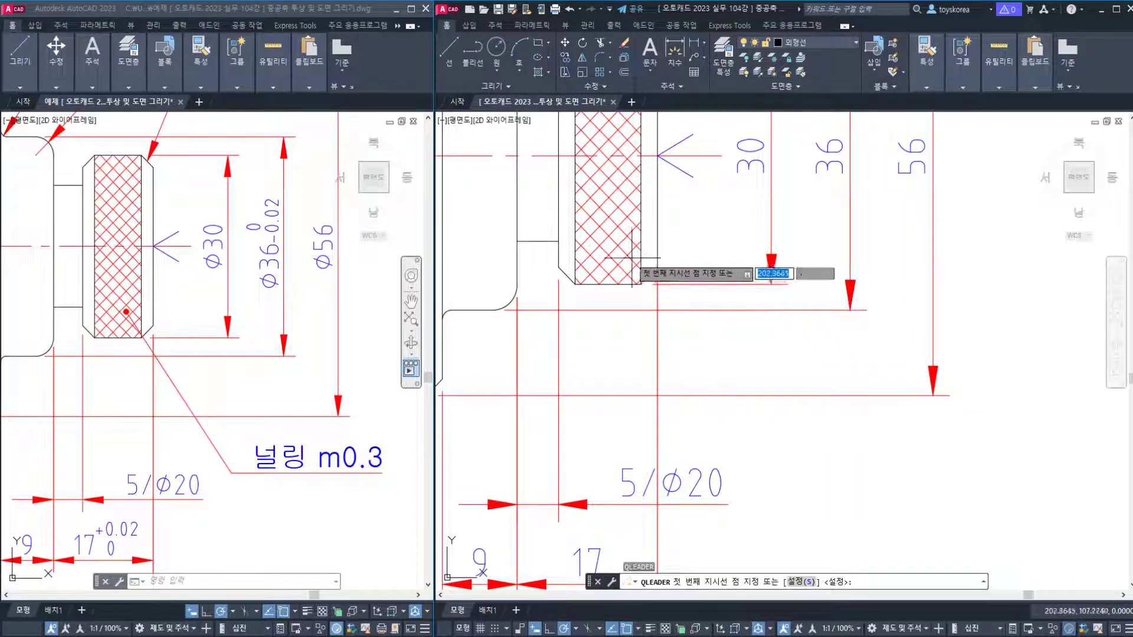
pyautogui.click(613, 253)
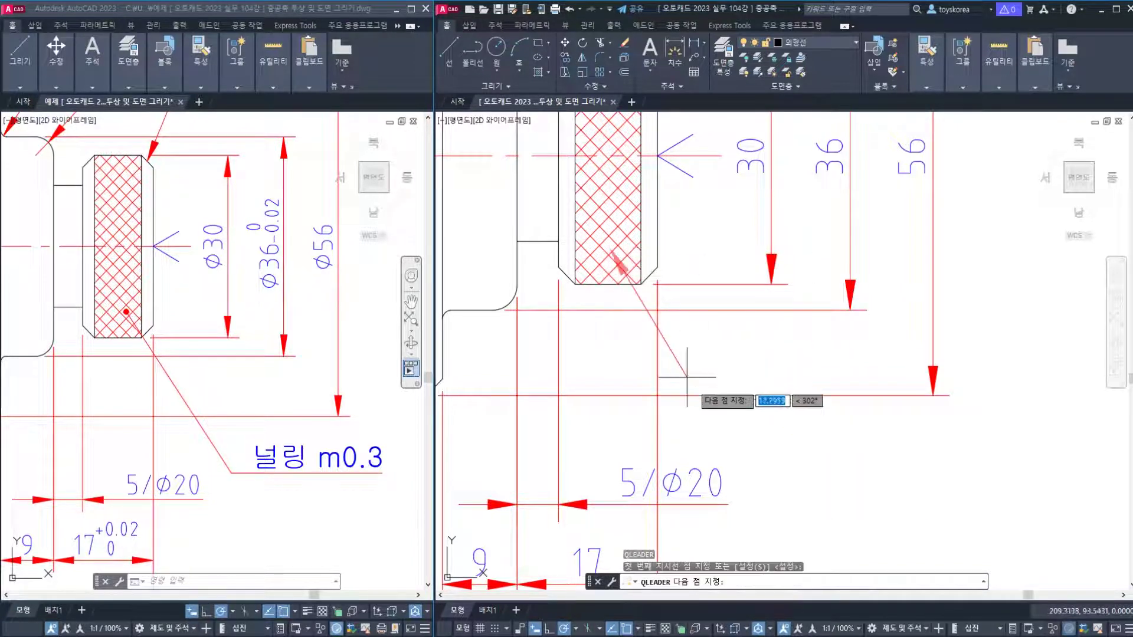
pyautogui.moveTo(804, 467); pyautogui.dragTo(748, 444, button='middle')
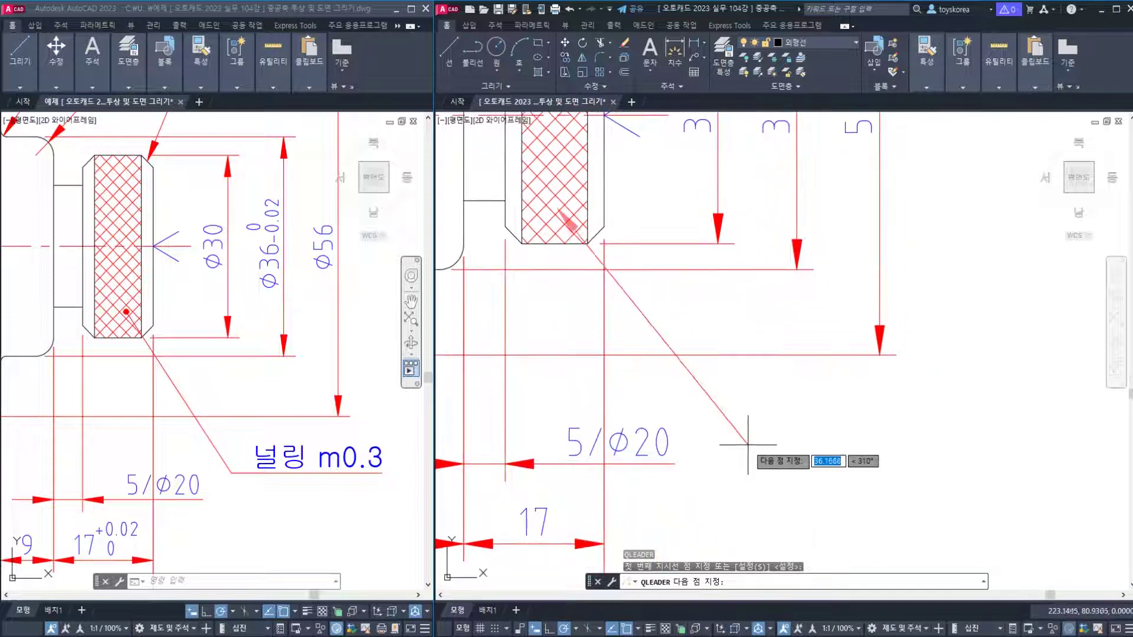
pyautogui.click(772, 441)
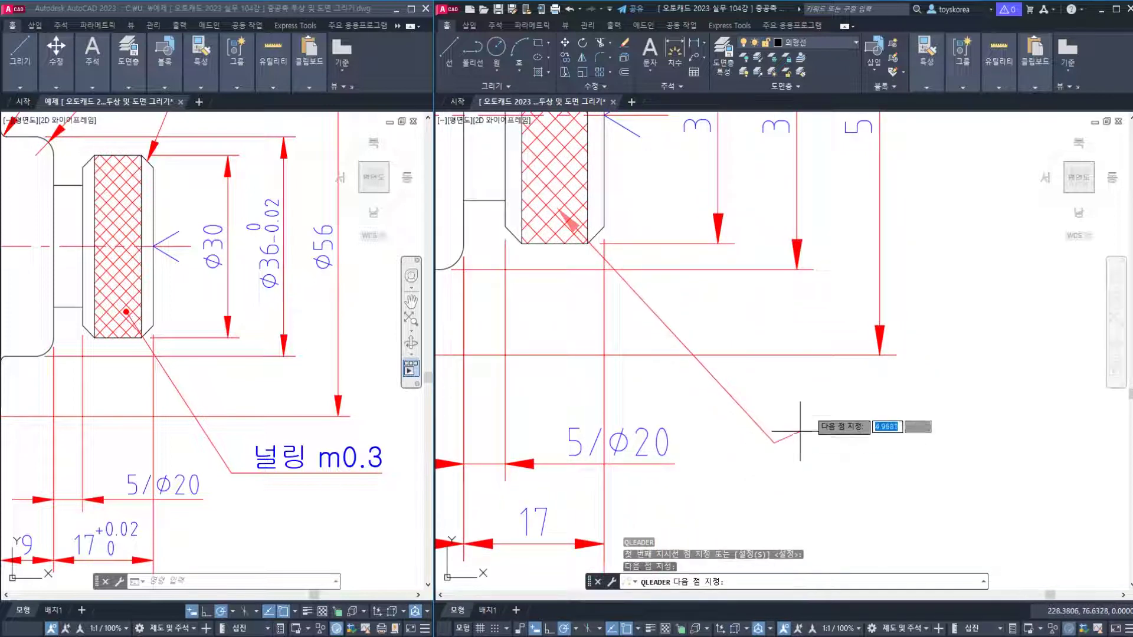
# Annotate the knurling leader with the text "널링 m0.3", keeping the default text width.
pyautogui.press('Return')
pyautogui.press('Return')
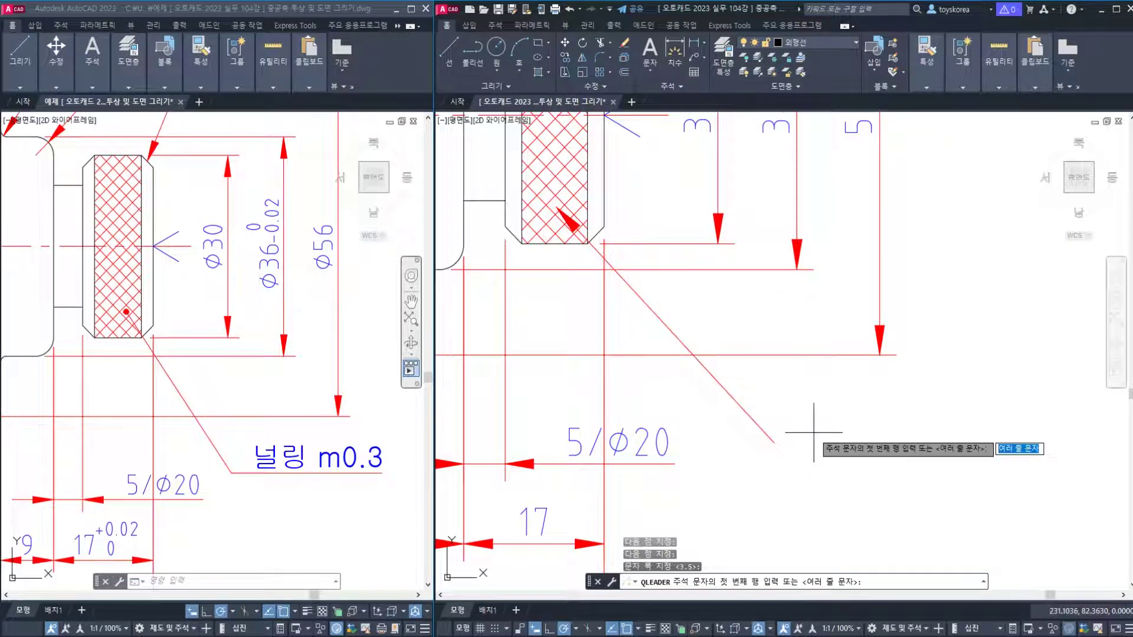
pyautogui.write('너링 m0.')
pyautogui.press('Return')
pyautogui.press('Return')
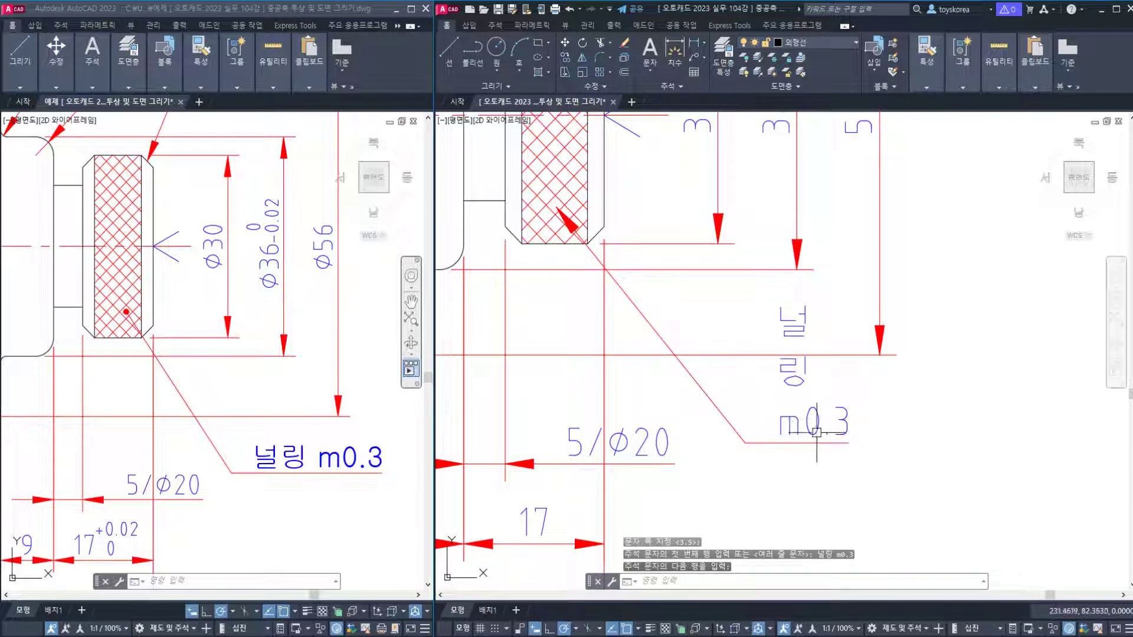
# Widen the knurling note's text frame so that "널링 m0.3" fits on a single line.
pyautogui.click(806, 420)
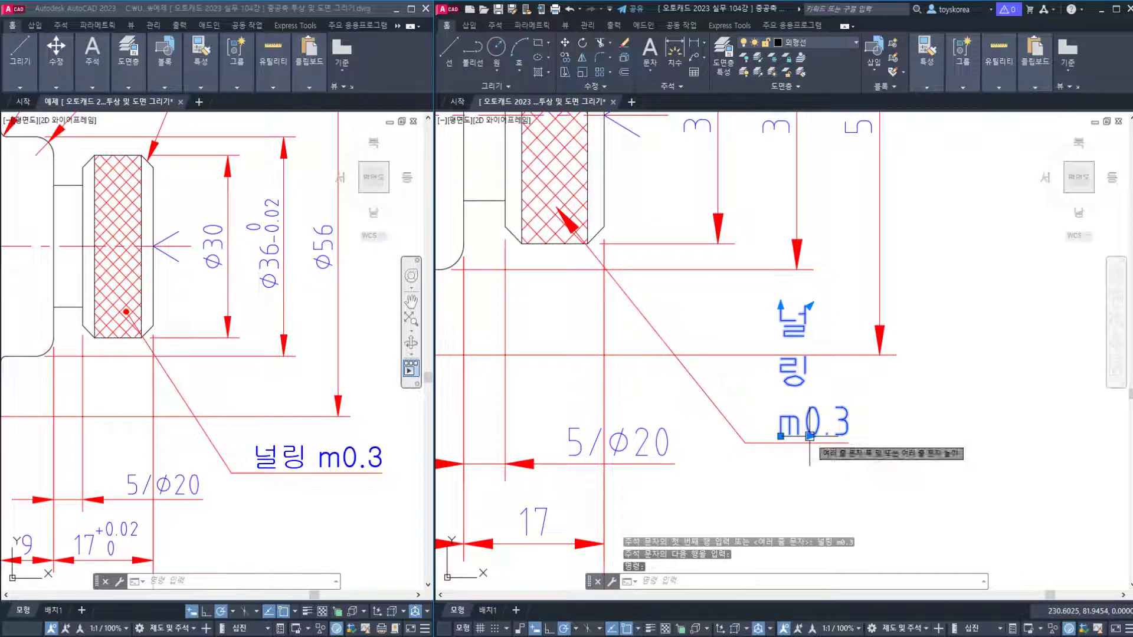
pyautogui.click(808, 434)
pyautogui.click(983, 436)
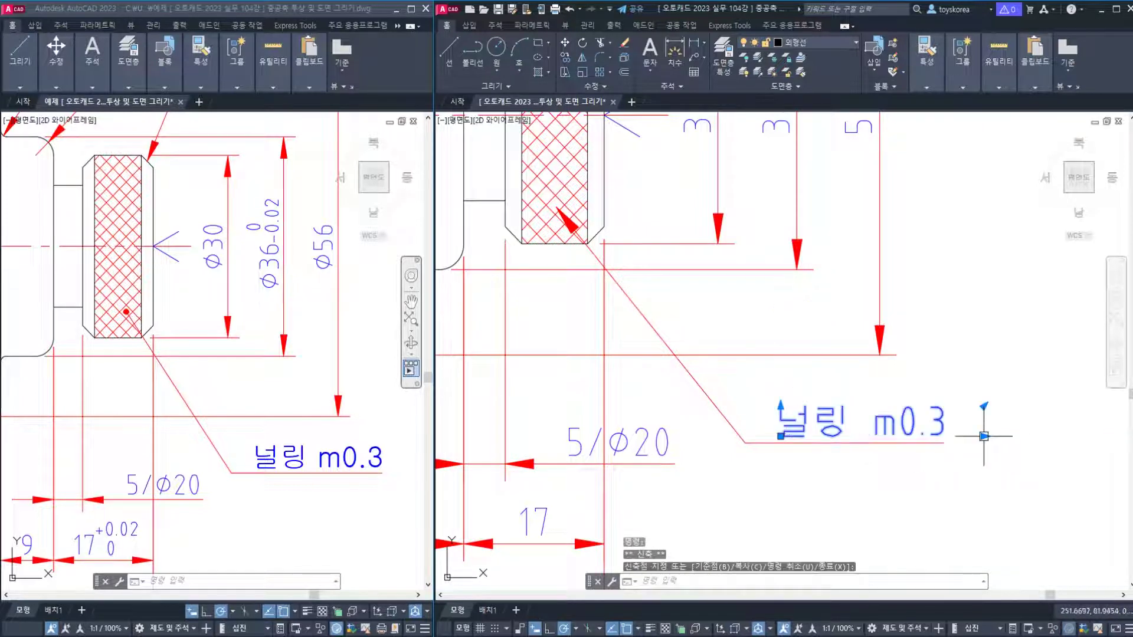
pyautogui.press('Escape')
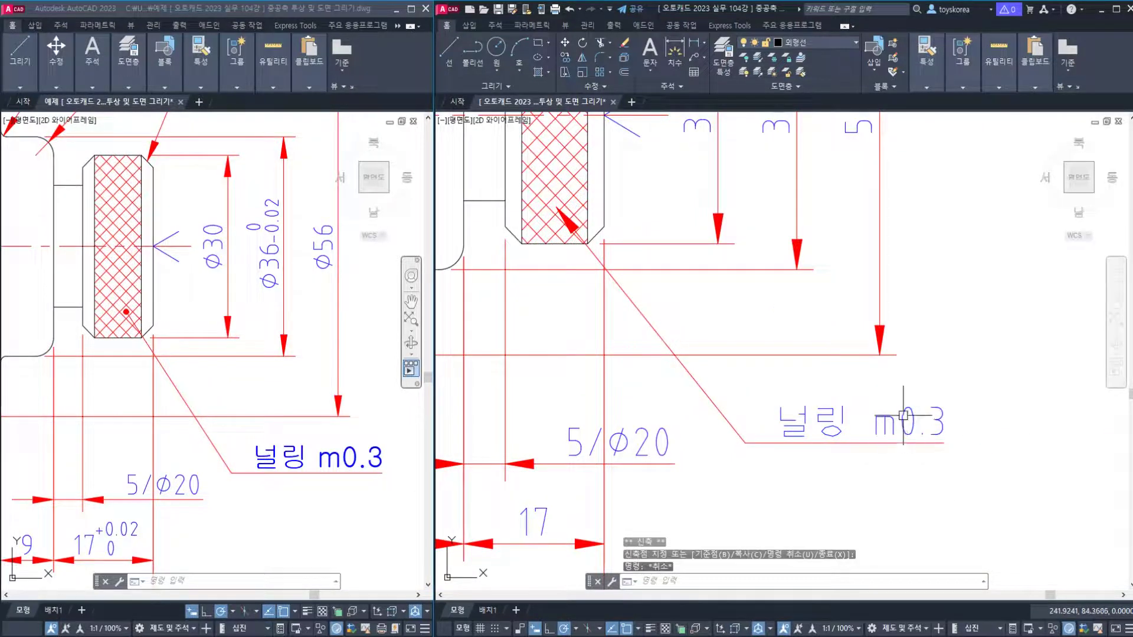
# Change the text style of the whole "널링 m0.3" note to 굴림.
pyautogui.click(903, 415)
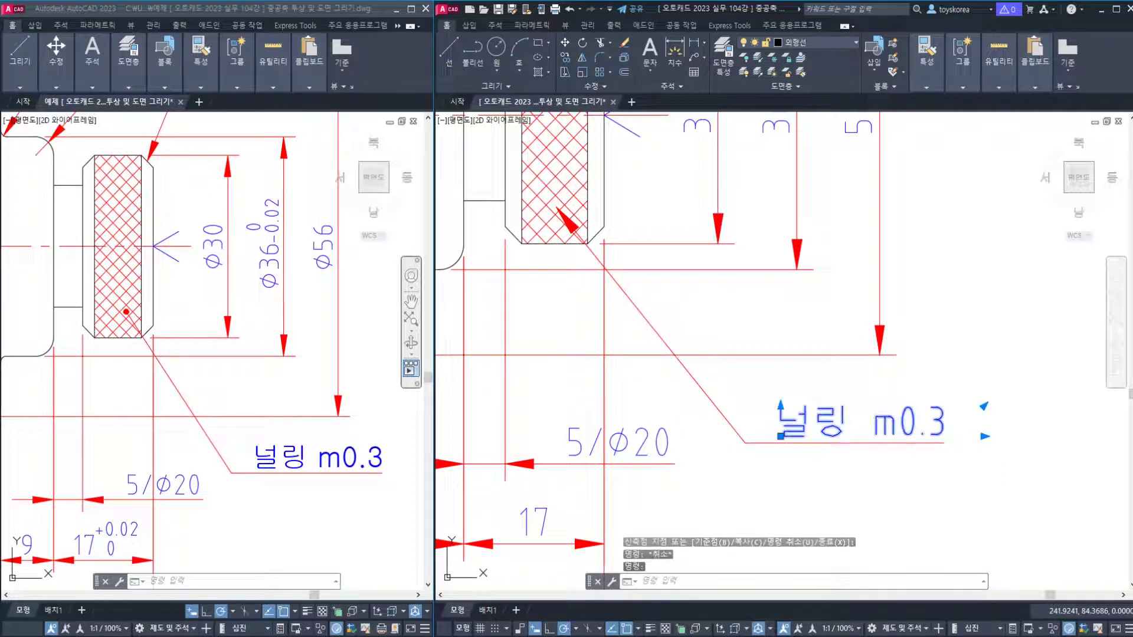
pyautogui.doubleClick(964, 418)
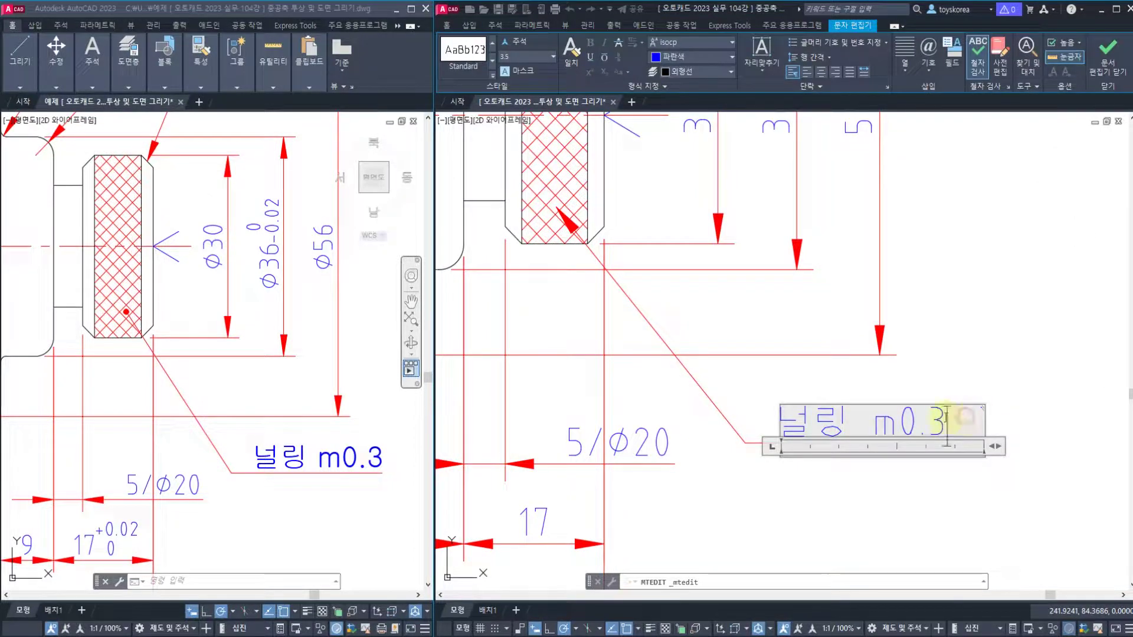
pyautogui.moveTo(946, 420); pyautogui.dragTo(754, 419)
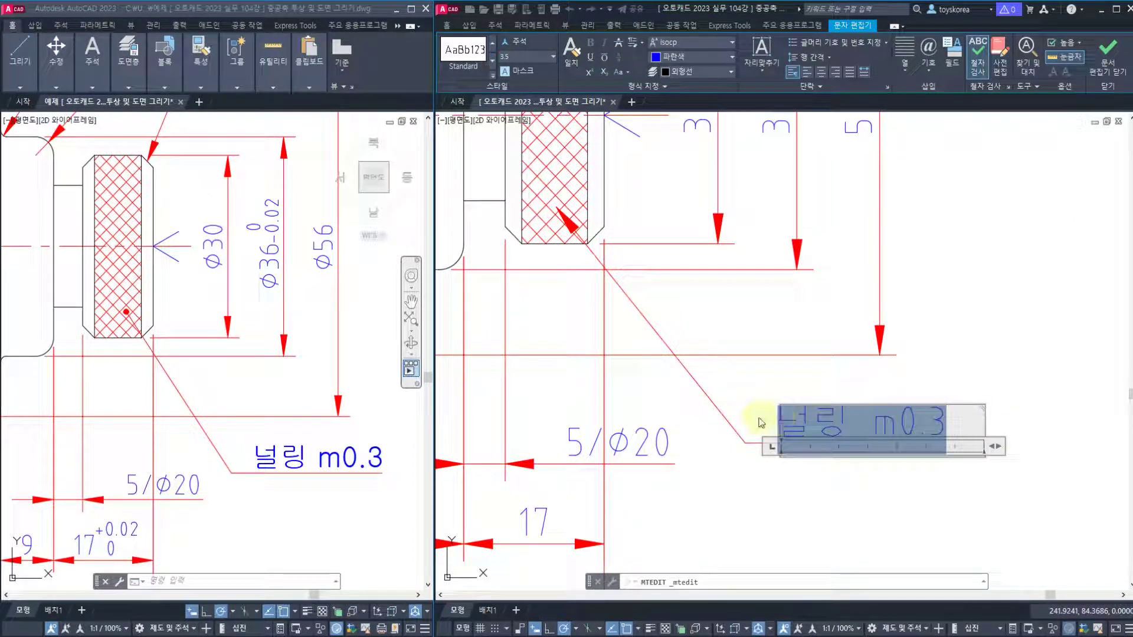
pyautogui.click(493, 76)
pyautogui.click(512, 50)
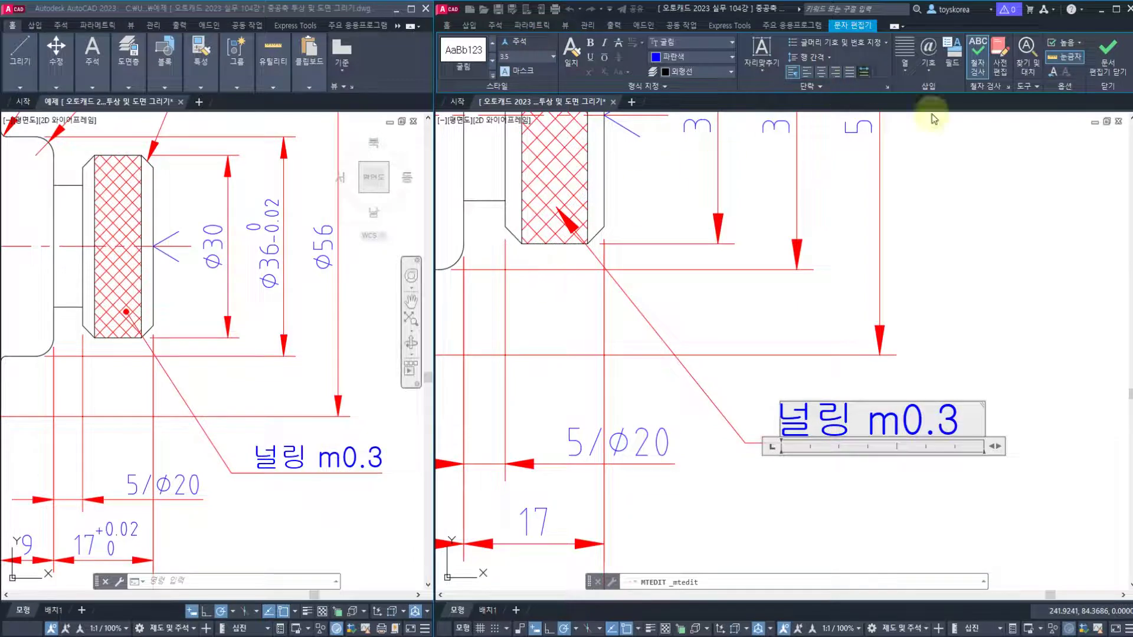
pyautogui.click(751, 356)
pyautogui.press('Escape')
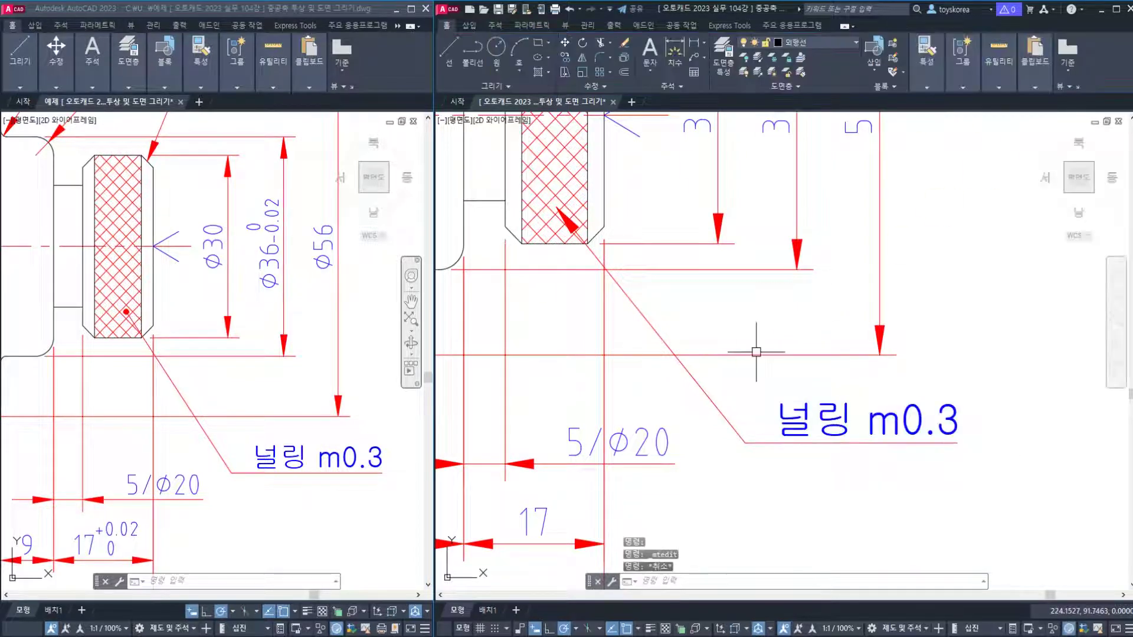
pyautogui.press('Escape')
pyautogui.press('Escape')
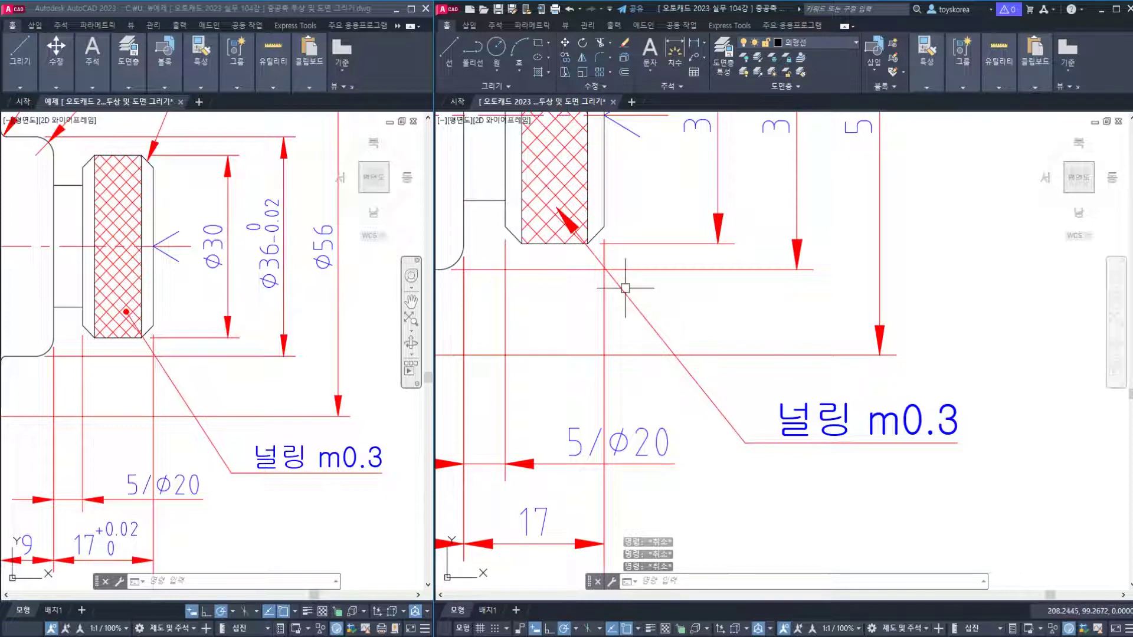
# Set the knurling leader's arrowhead to the small dot (작은 점) in its properties.
pyautogui.write('ch')
pyautogui.press('Return')
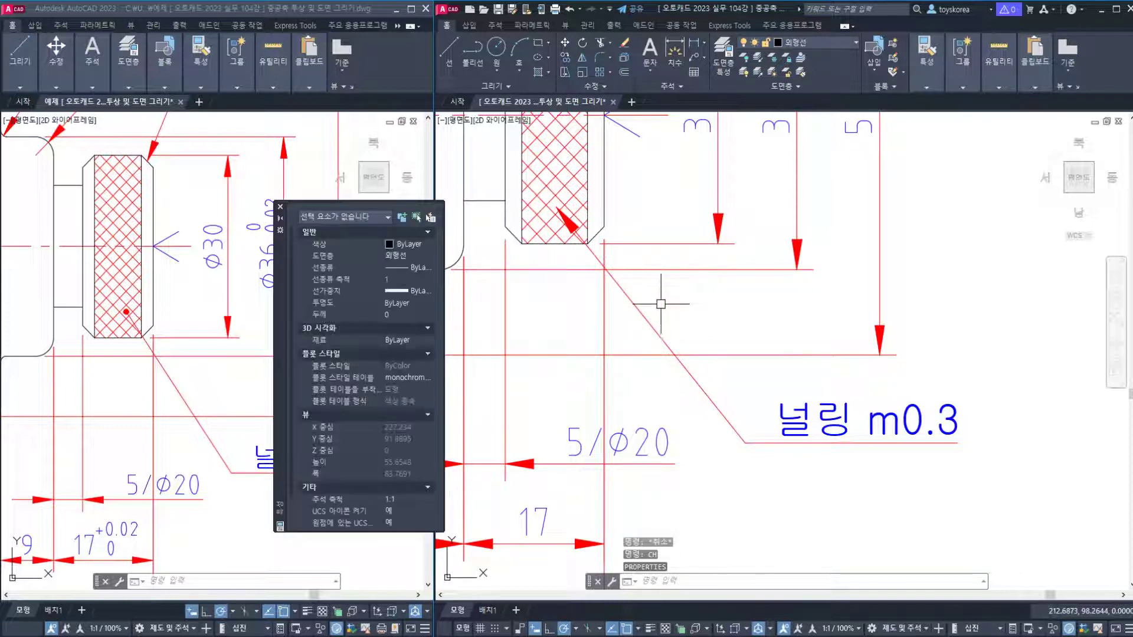
pyautogui.click(637, 309)
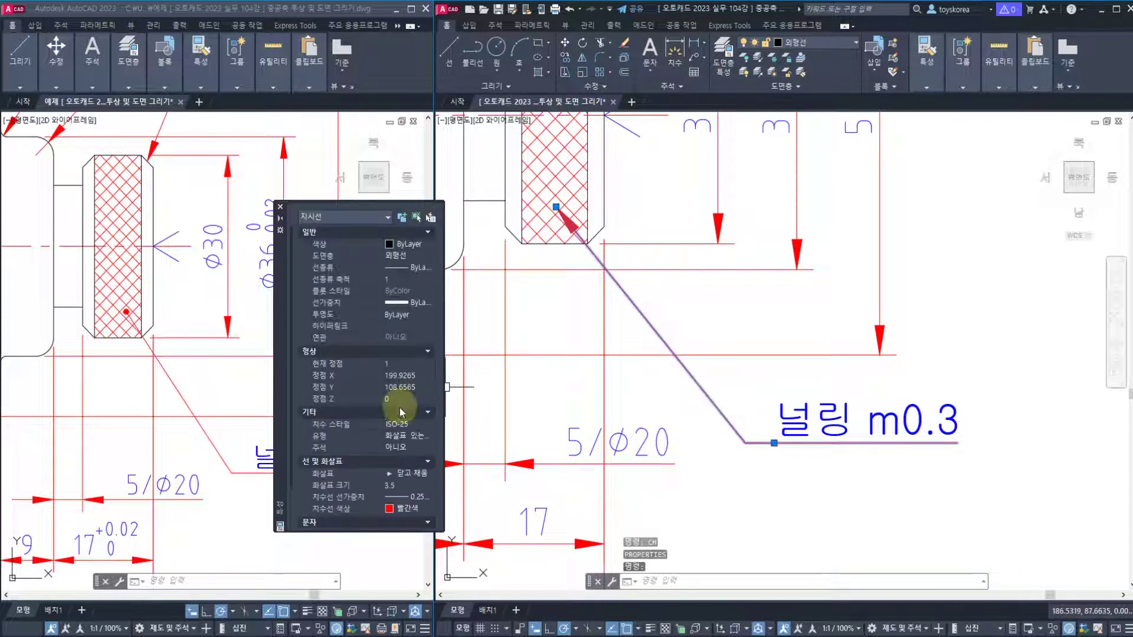
pyautogui.click(425, 474)
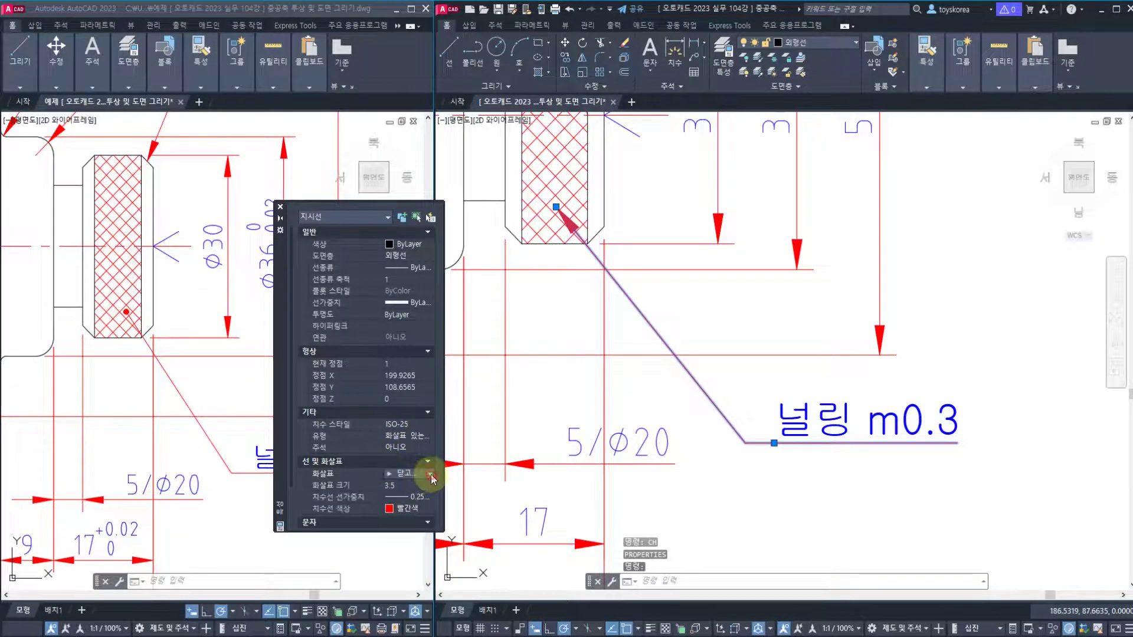
pyautogui.click(430, 474)
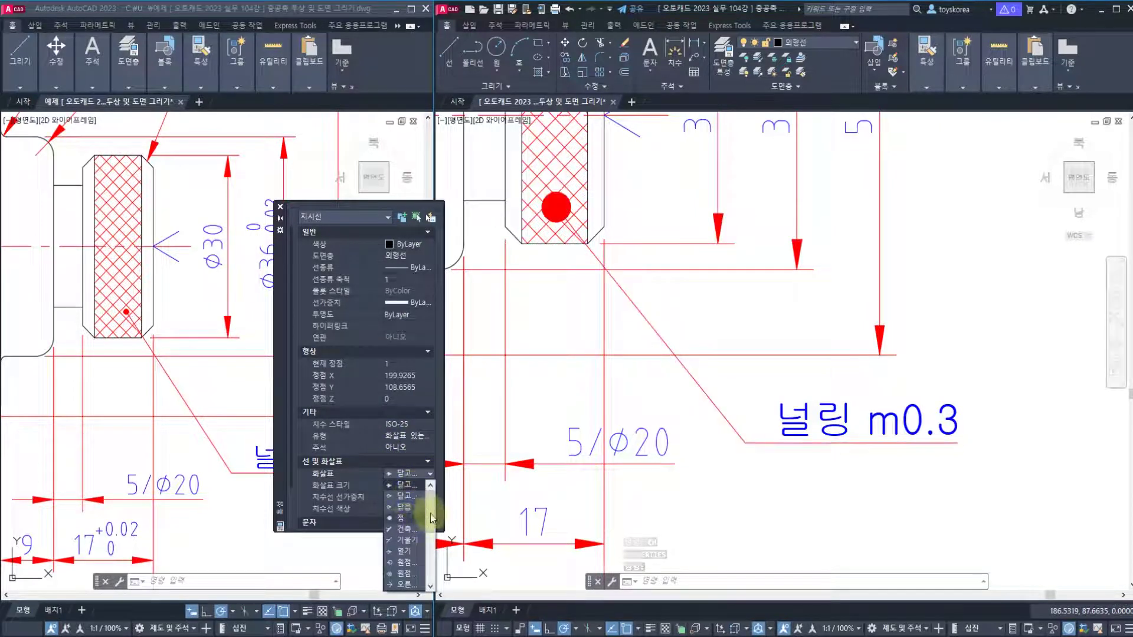
pyautogui.scroll(-4, 427, 531)
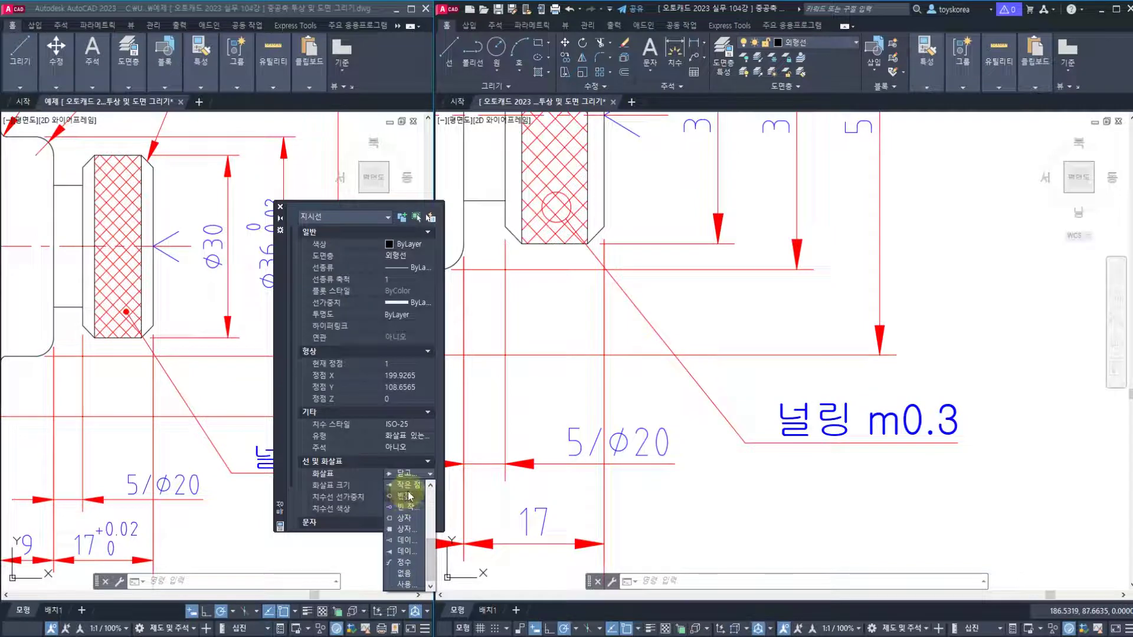
pyautogui.click(407, 484)
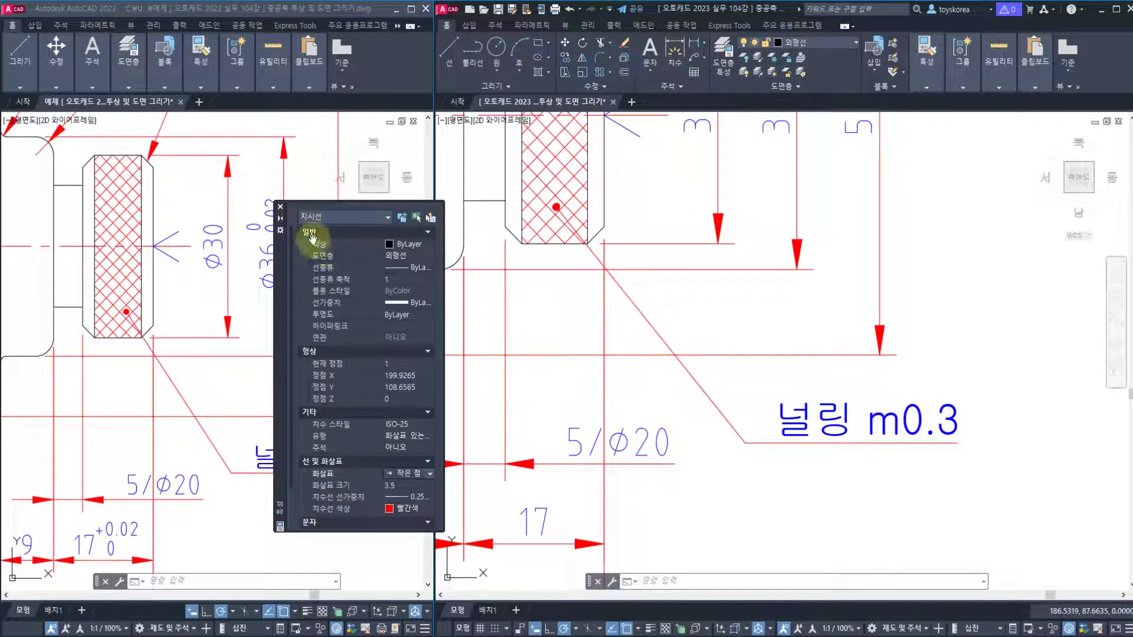
pyautogui.click(281, 208)
pyautogui.press('Escape')
# Add the prefix %%C to the eight vertical diameter dimensions 38, 26, 22, 18, 16, 30, 36 and 56.
pyautogui.scroll(-2, 683, 335)
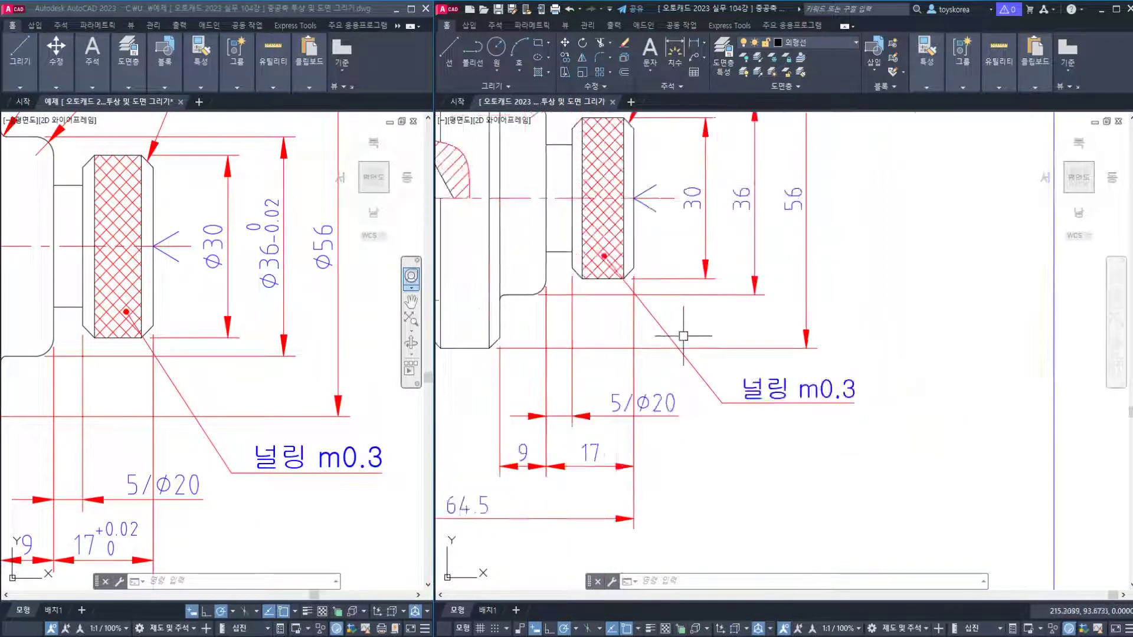
pyautogui.scroll(-4, 683, 335)
pyautogui.scroll(3, 472, 407)
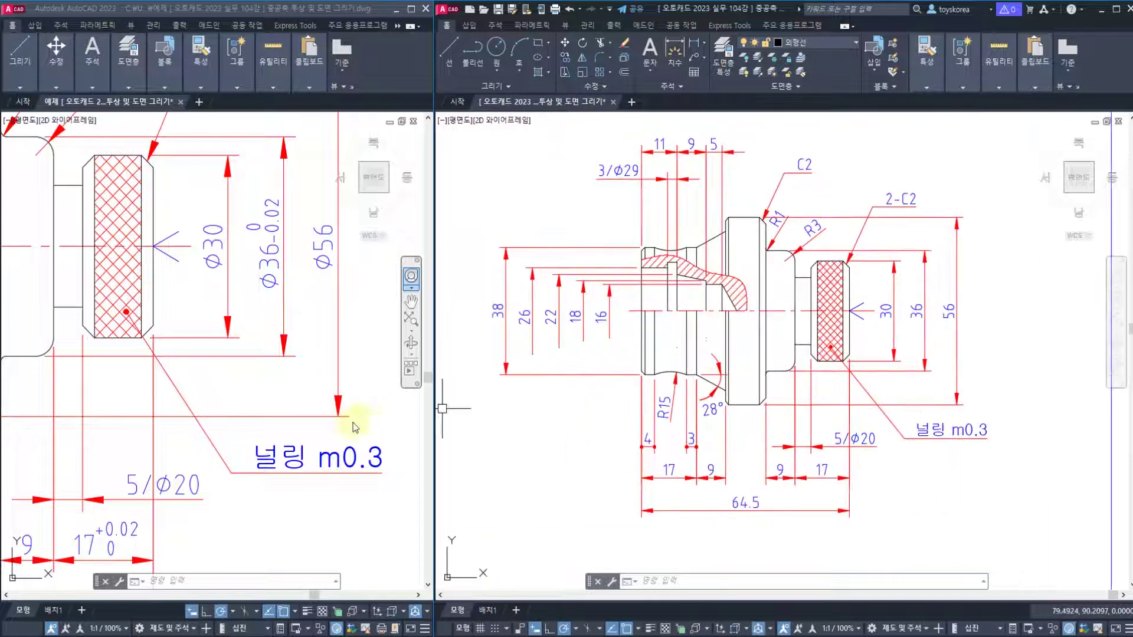
pyautogui.scroll(-4, 253, 380)
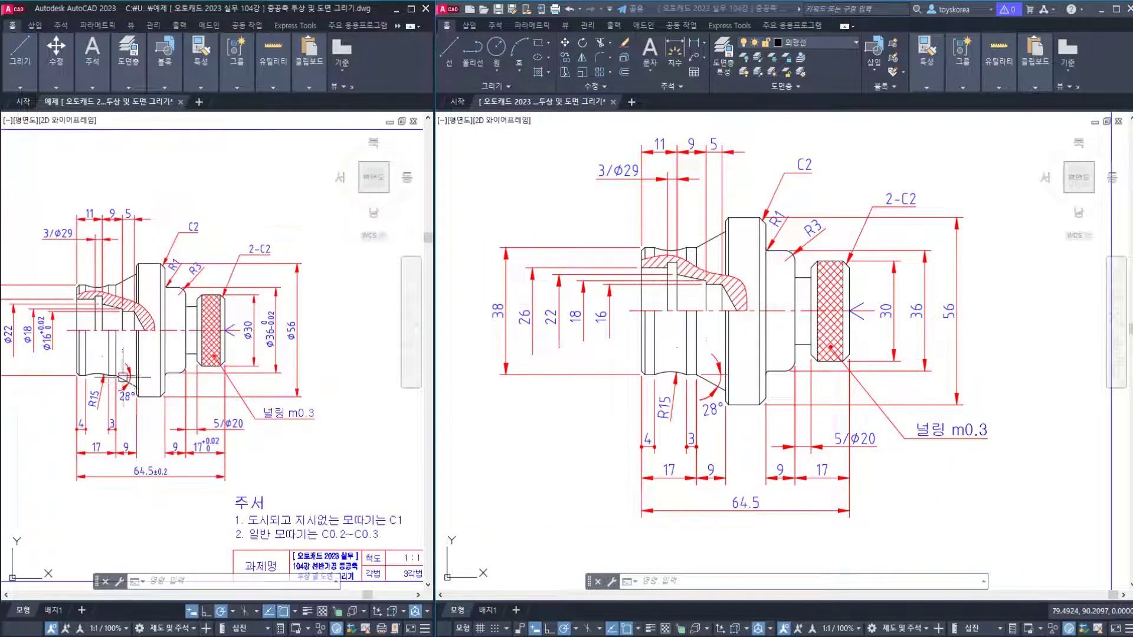
pyautogui.moveTo(122, 377); pyautogui.dragTo(192, 361, button='middle')
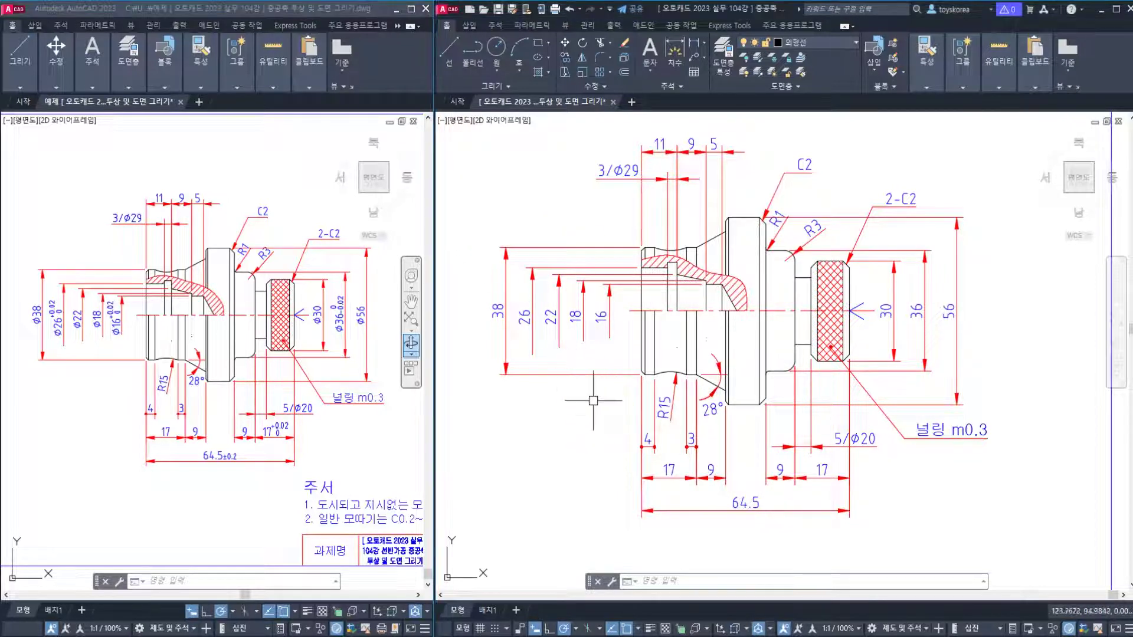
pyautogui.click(627, 416)
pyautogui.click(472, 236)
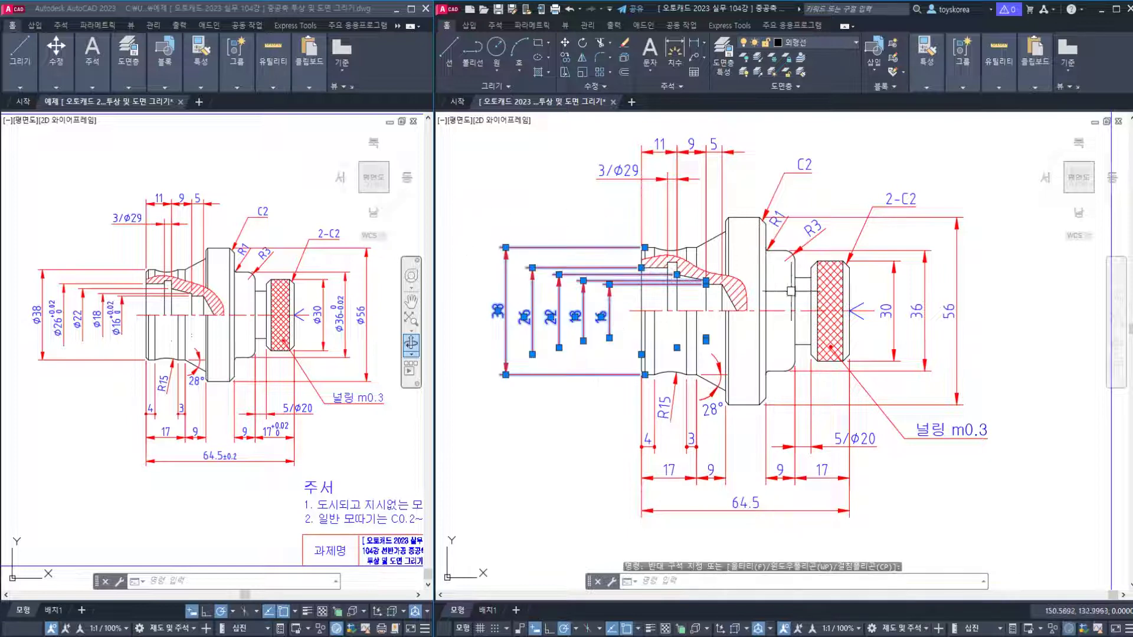
pyautogui.click(1011, 345)
pyautogui.click(884, 324)
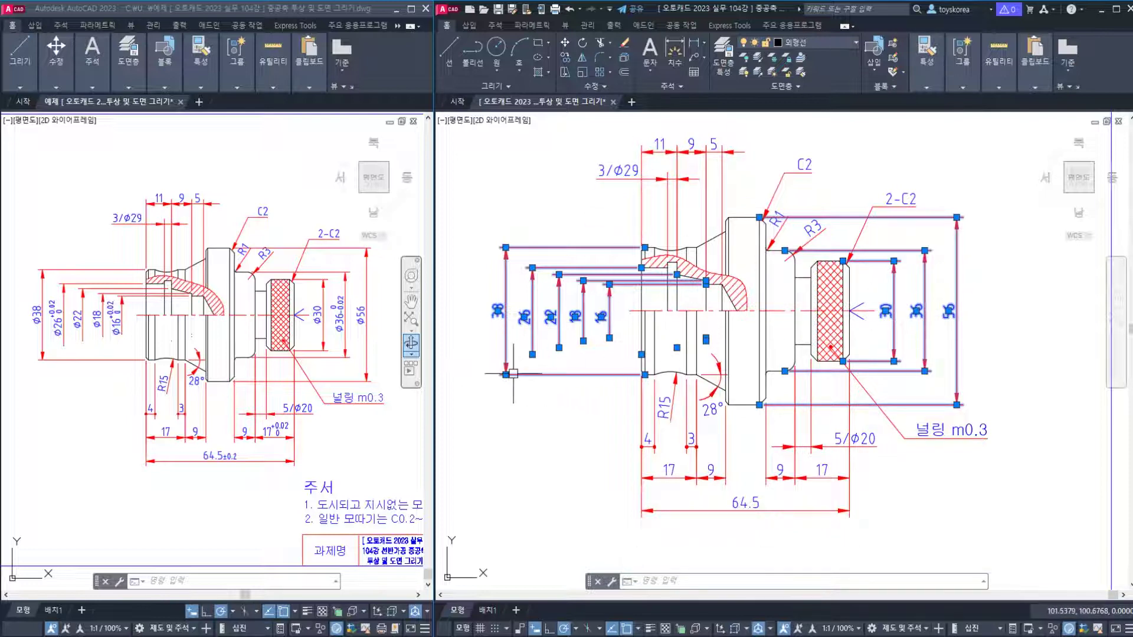
pyautogui.hotkey('ctrl', '1')
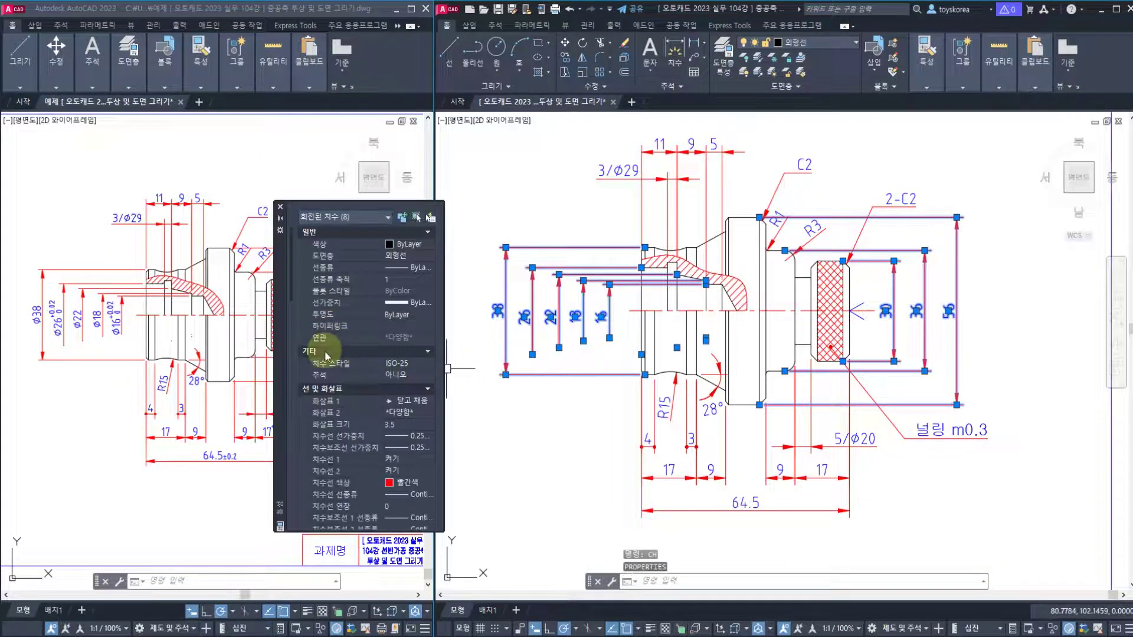
pyautogui.scroll(-6, 333, 417)
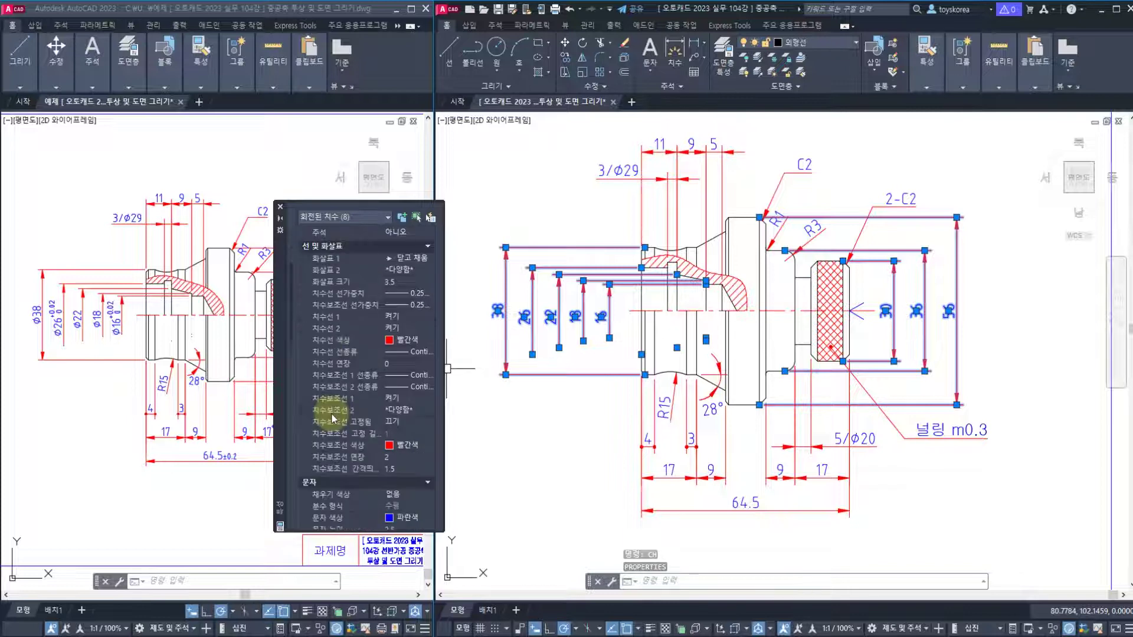
pyautogui.scroll(-8, 332, 416)
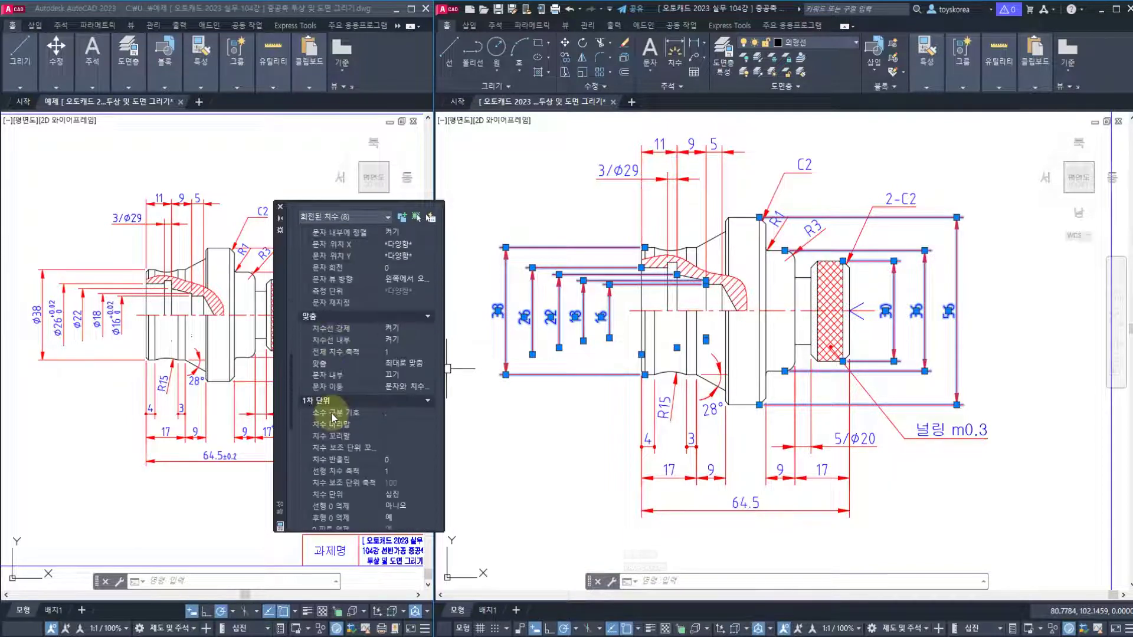
pyautogui.click(394, 424)
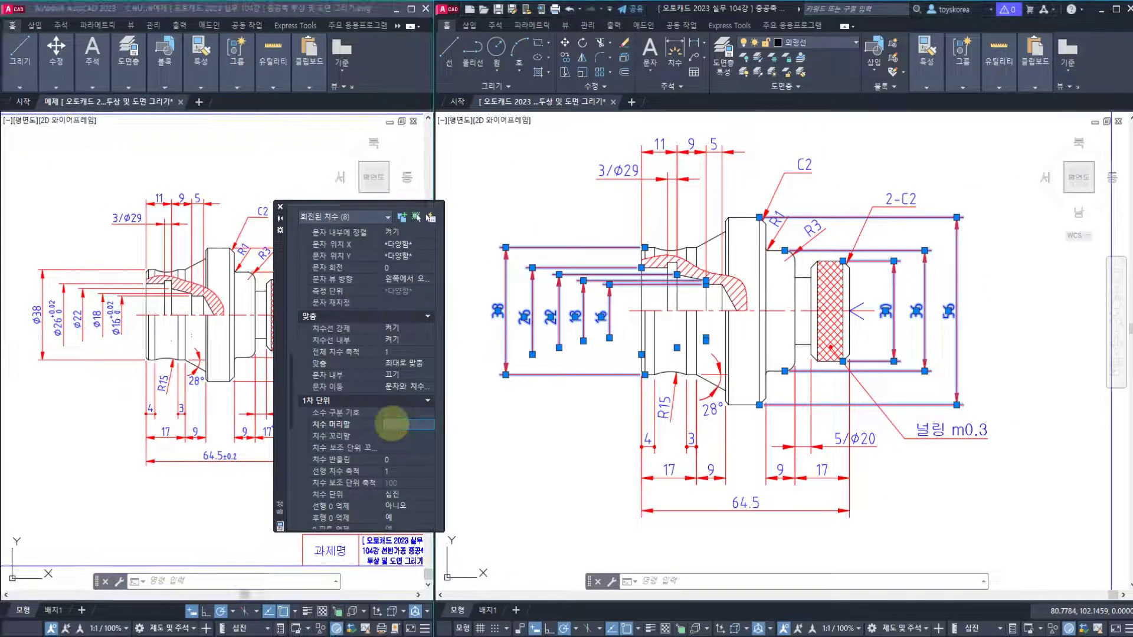
pyautogui.write('%%C')
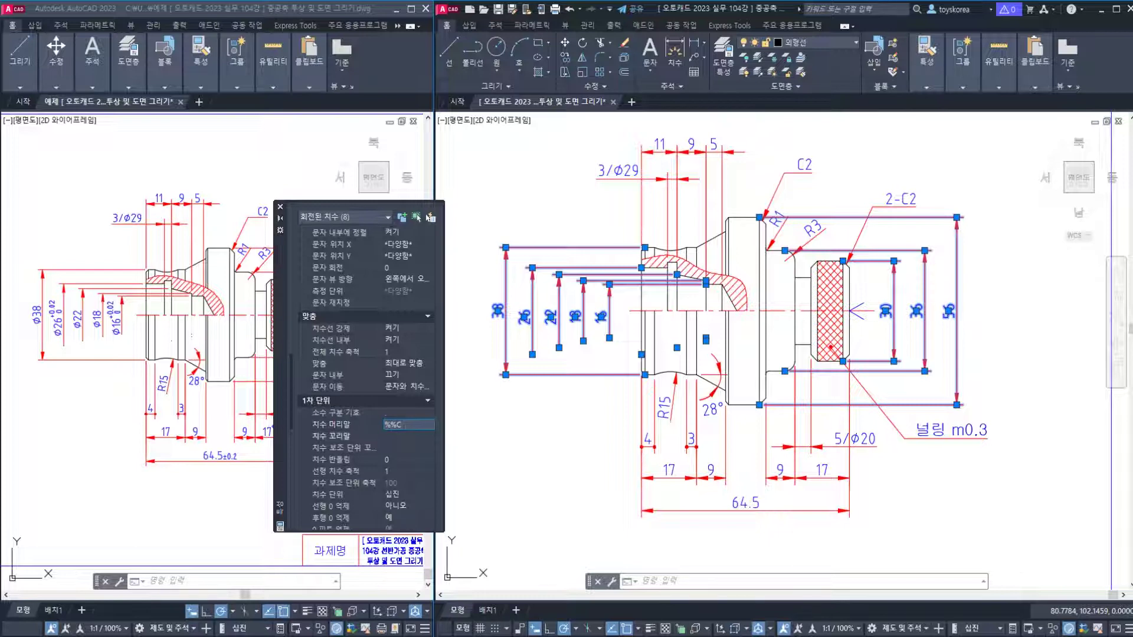
pyautogui.press('Return')
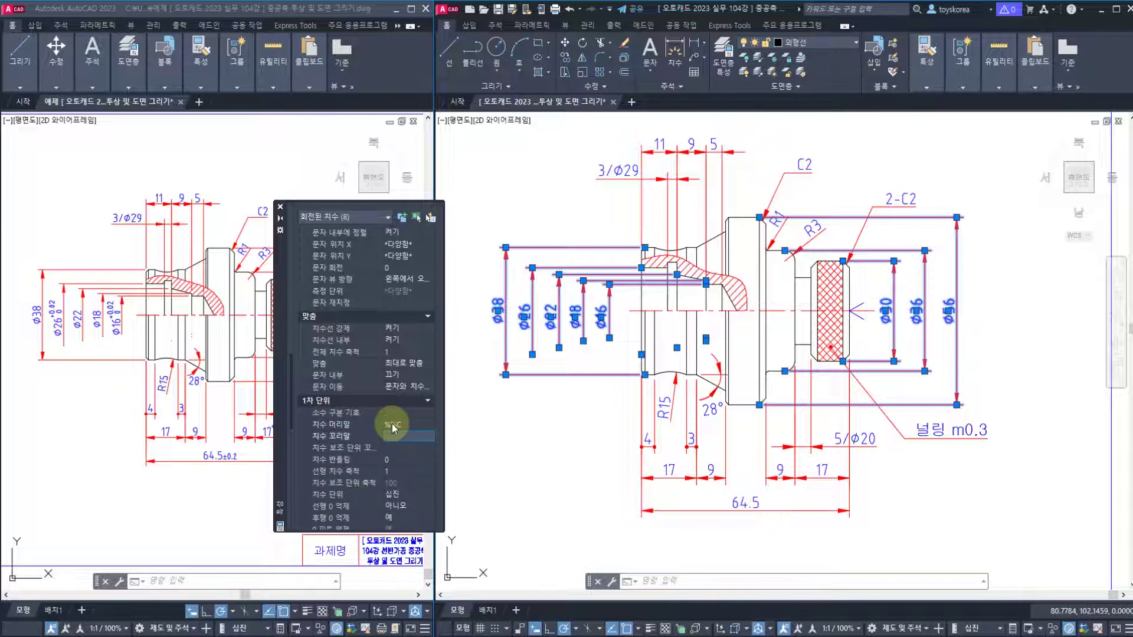
pyautogui.click(280, 206)
pyautogui.press('Escape')
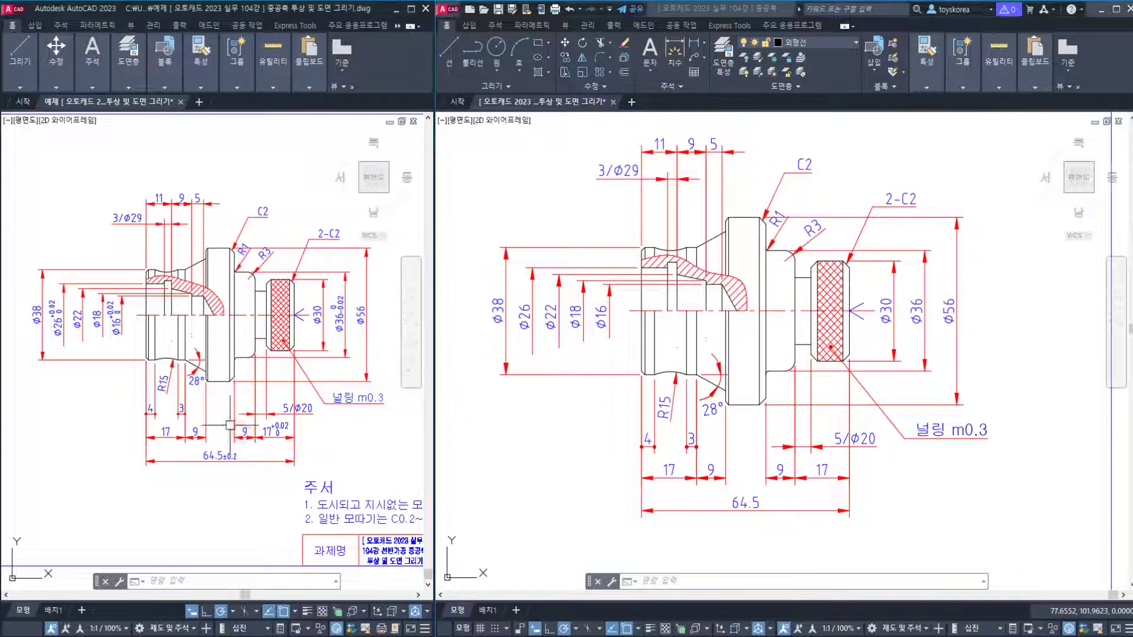
# Save the drawing.
pyautogui.scroll(4, 179, 337)
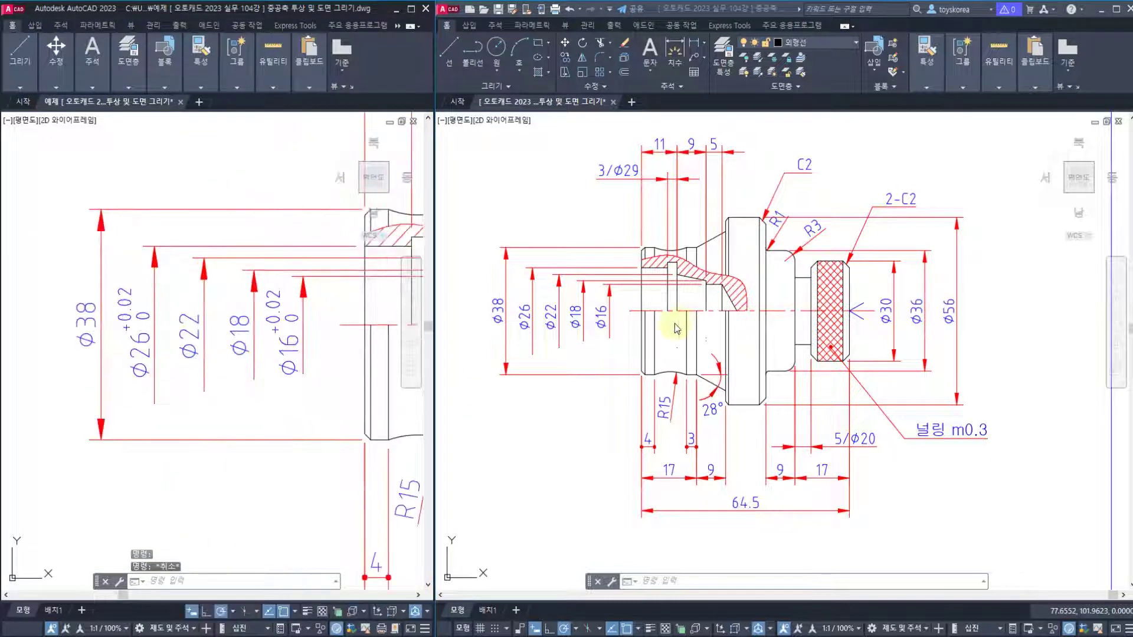
pyautogui.scroll(4, 524, 315)
pyautogui.moveTo(523, 315); pyautogui.dragTo(557, 322, button='middle')
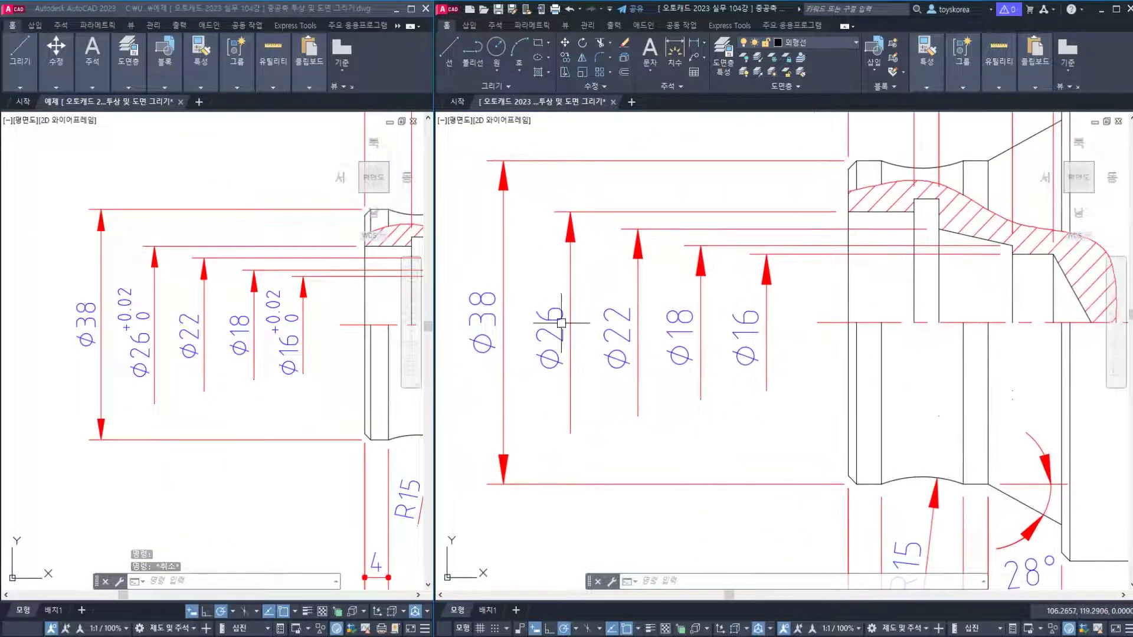
pyautogui.hotkey('ctrl', 's')
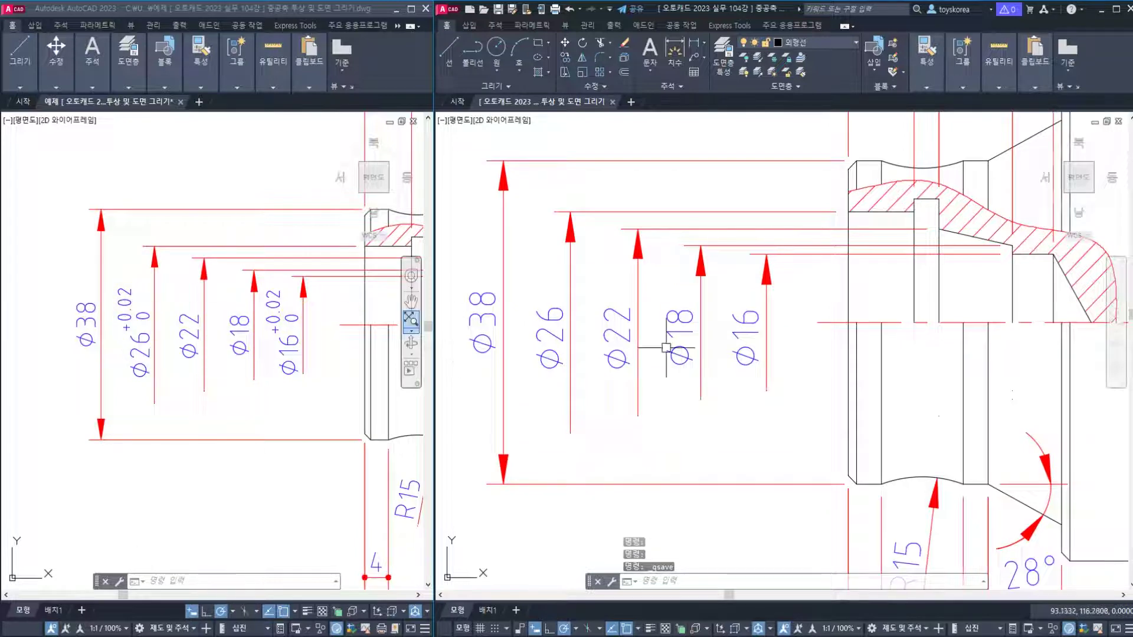
# Append a stacked tolerance of +0.02 over 0 to the Ø26 dimension text.
pyautogui.click(546, 330)
pyautogui.doubleClick(547, 334)
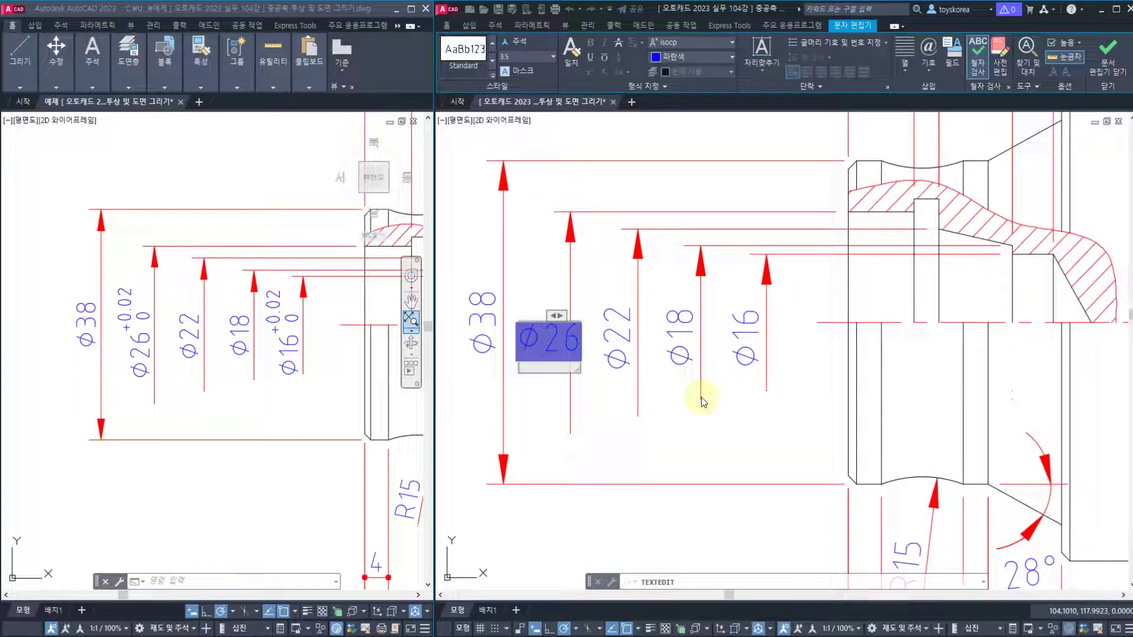
pyautogui.write('+0.02^')
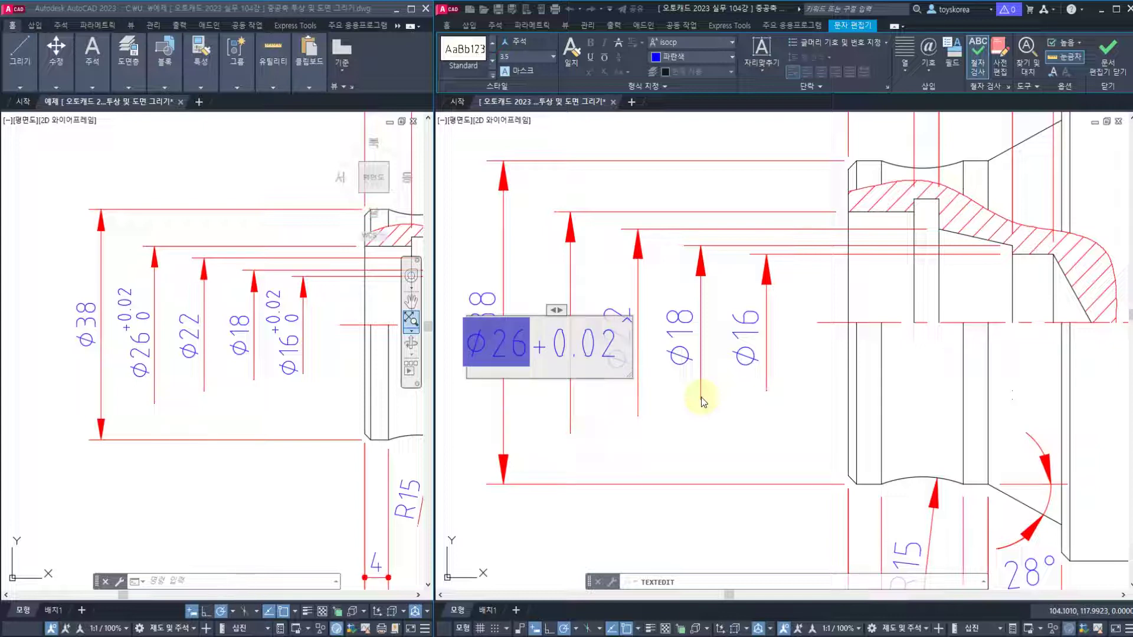
pyautogui.write('0')
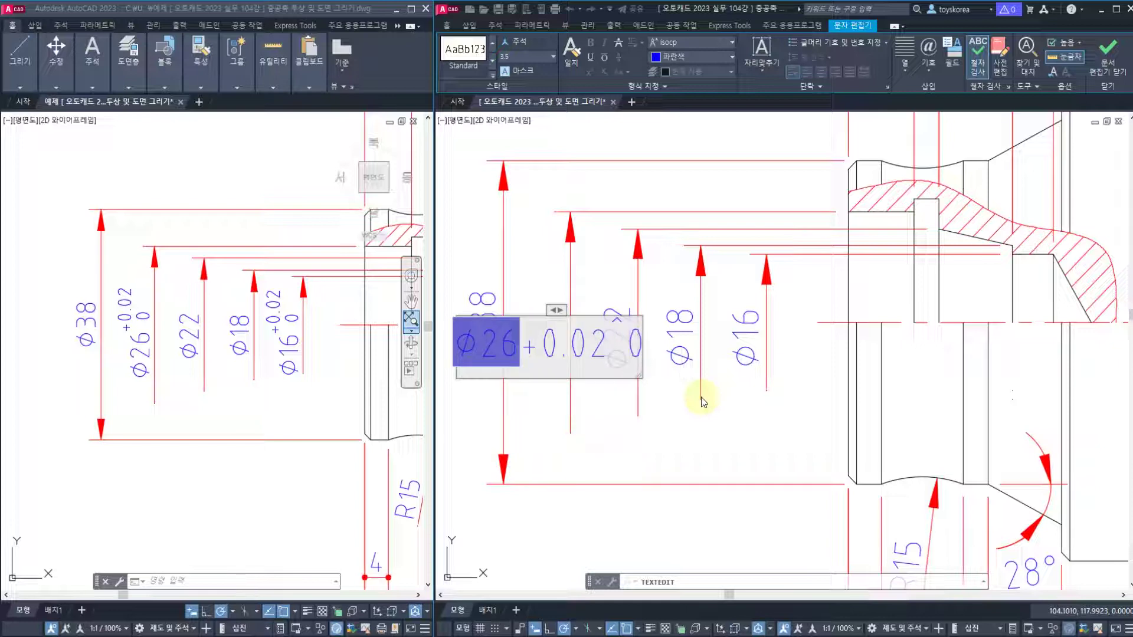
pyautogui.press('space')
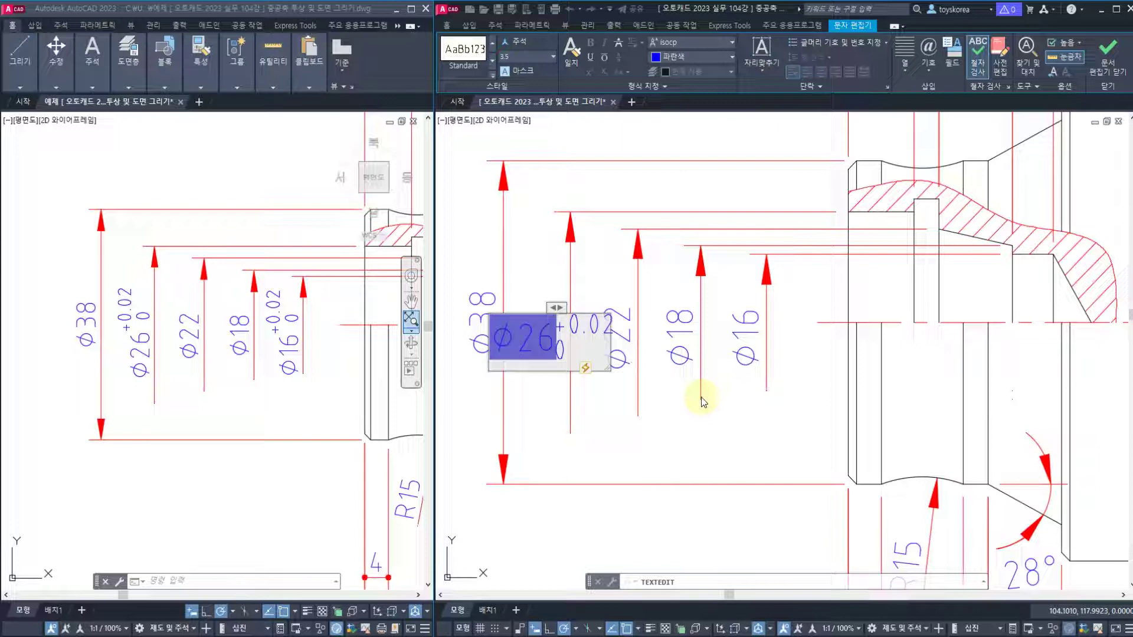
# Open the stack properties of the Ø26 tolerance and place the text cursor before the lower limit.
pyautogui.click(581, 341)
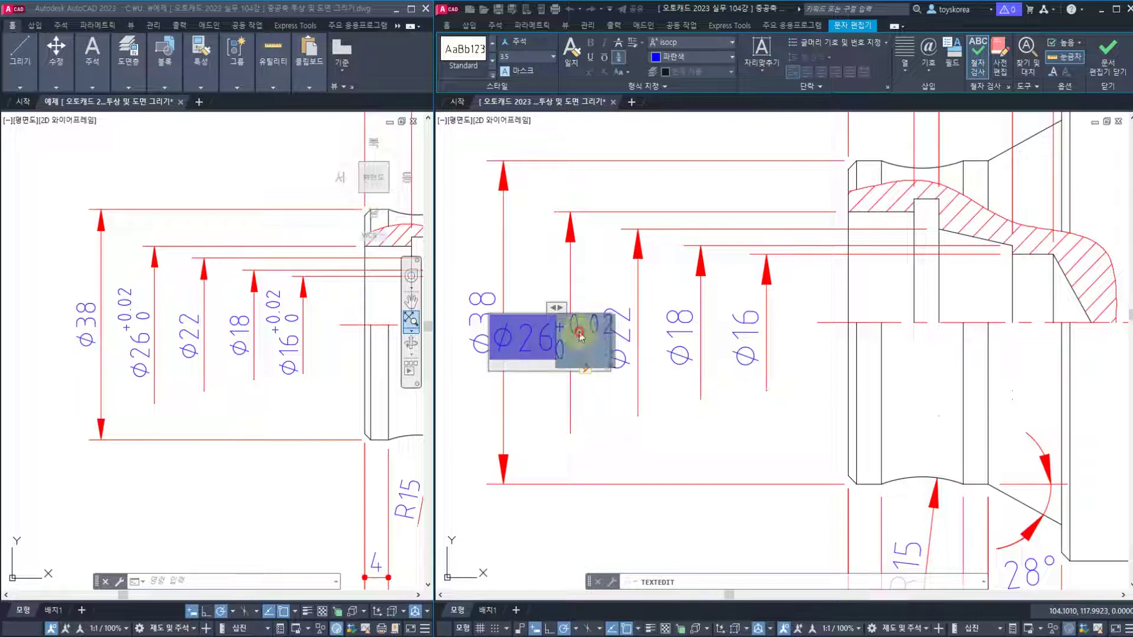
pyautogui.doubleClick(579, 336)
pyautogui.click(743, 301)
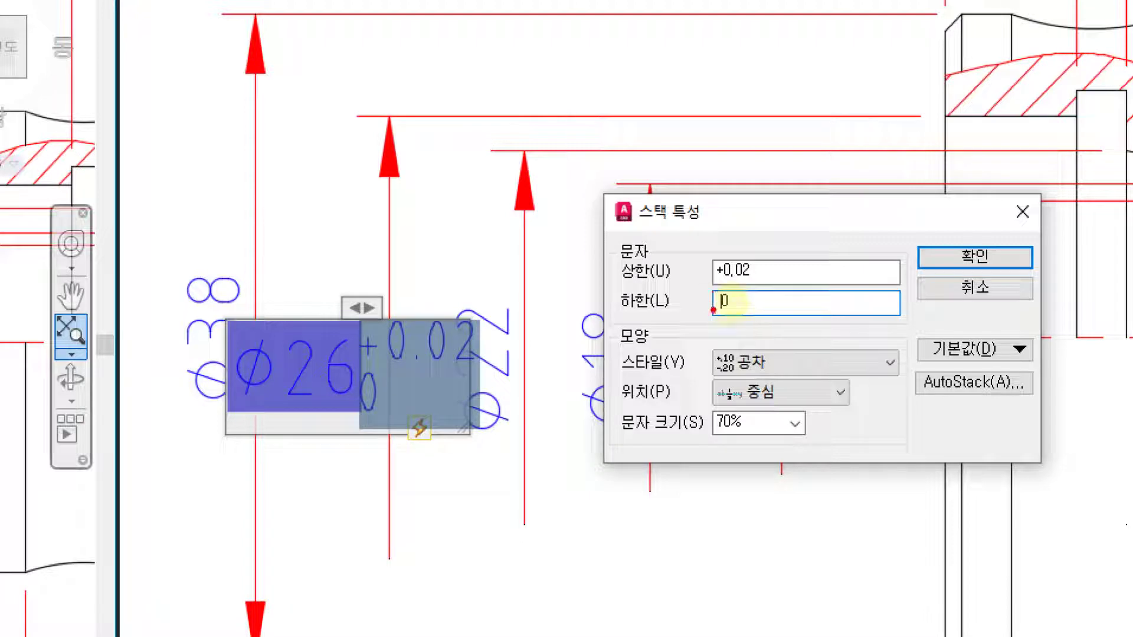
pyautogui.moveTo(715, 301); pyautogui.dragTo(649, 344)
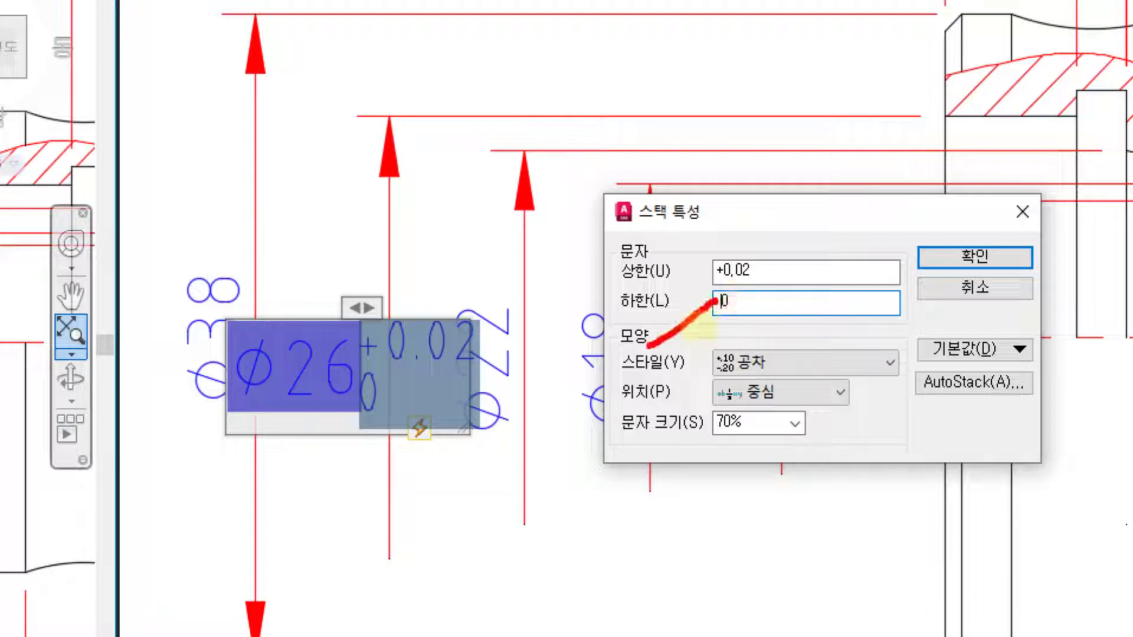
pyautogui.moveTo(546, 397); pyautogui.dragTo(558, 449)
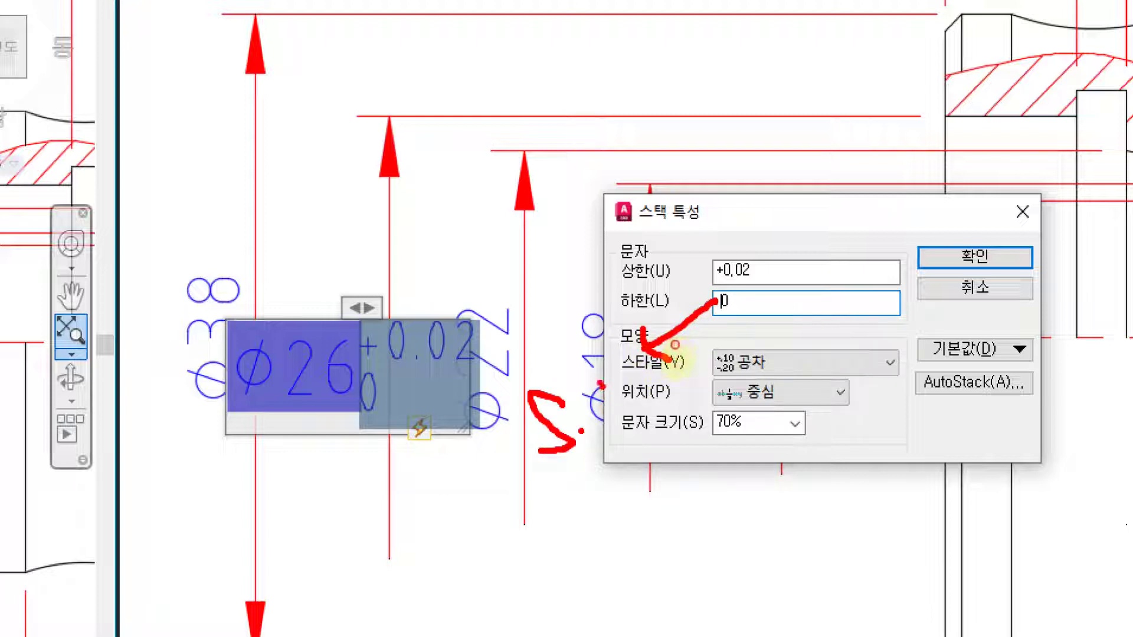
pyautogui.moveTo(601, 382); pyautogui.dragTo(602, 437)
pyautogui.moveTo(599, 393); pyautogui.dragTo(624, 392)
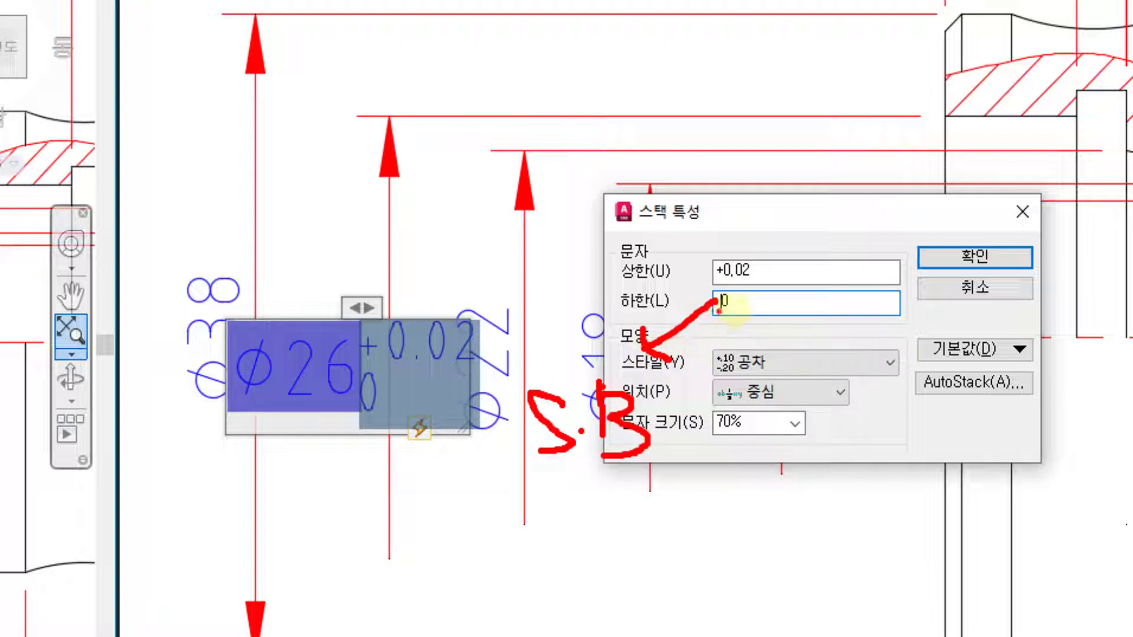
pyautogui.moveTo(718, 300); pyautogui.dragTo(736, 348)
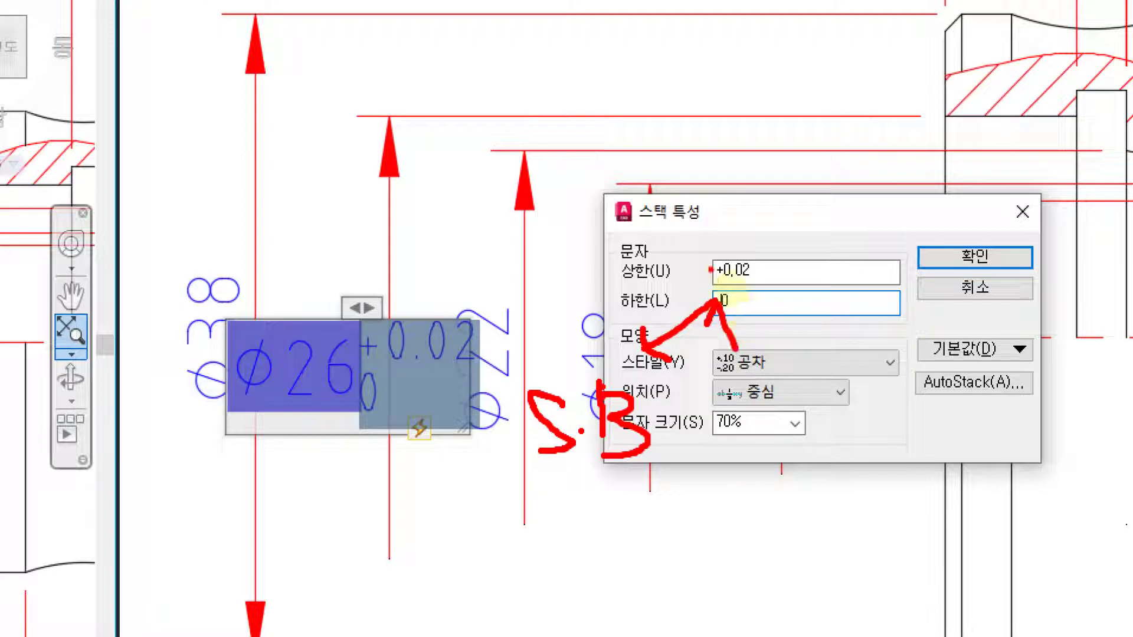
pyautogui.moveTo(701, 93)
pyautogui.mouseDown()
pyautogui.moveTo(686, 146)
pyautogui.moveTo(696, 173)
pyautogui.mouseUp()
pyautogui.moveTo(773, 116)
pyautogui.mouseDown()
pyautogui.moveTo(830, 116)
pyautogui.moveTo(802, 140)
pyautogui.mouseUp()
pyautogui.moveTo(868, 100); pyautogui.dragTo(878, 115)
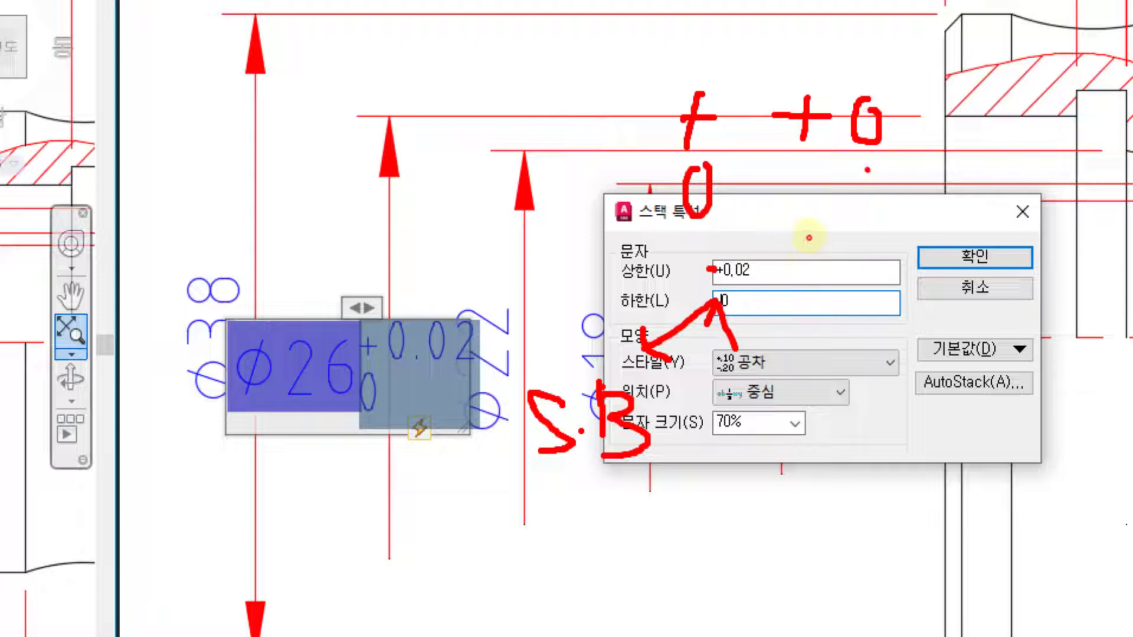
pyautogui.moveTo(828, 187)
pyautogui.mouseDown()
pyautogui.moveTo(784, 168)
pyautogui.moveTo(820, 230)
pyautogui.moveTo(825, 171)
pyautogui.mouseUp()
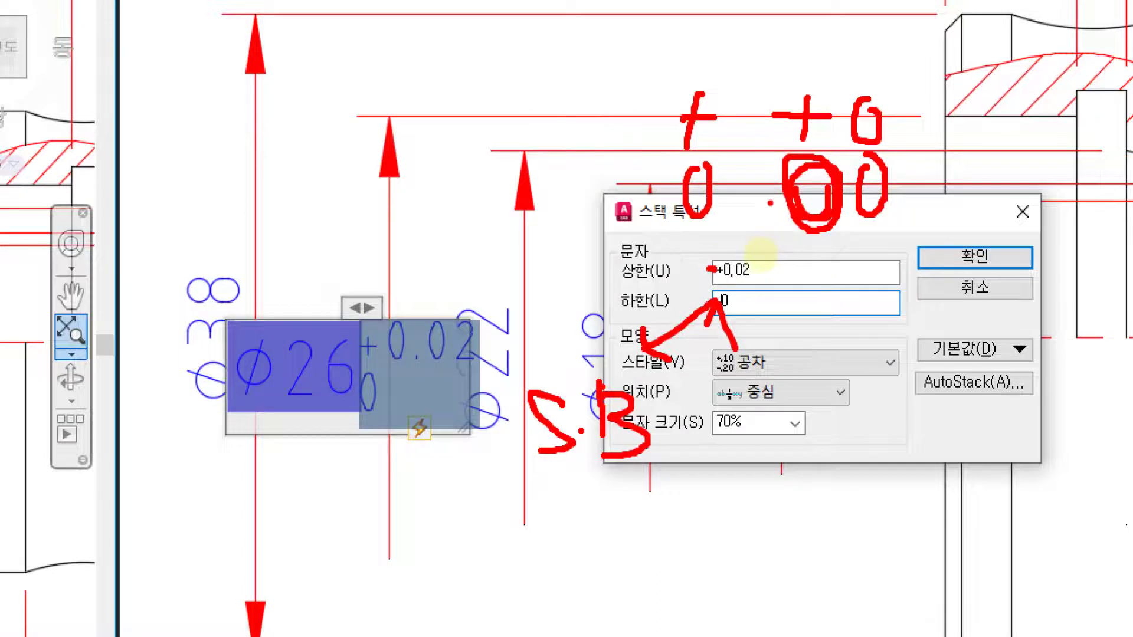
pyautogui.press('Escape')
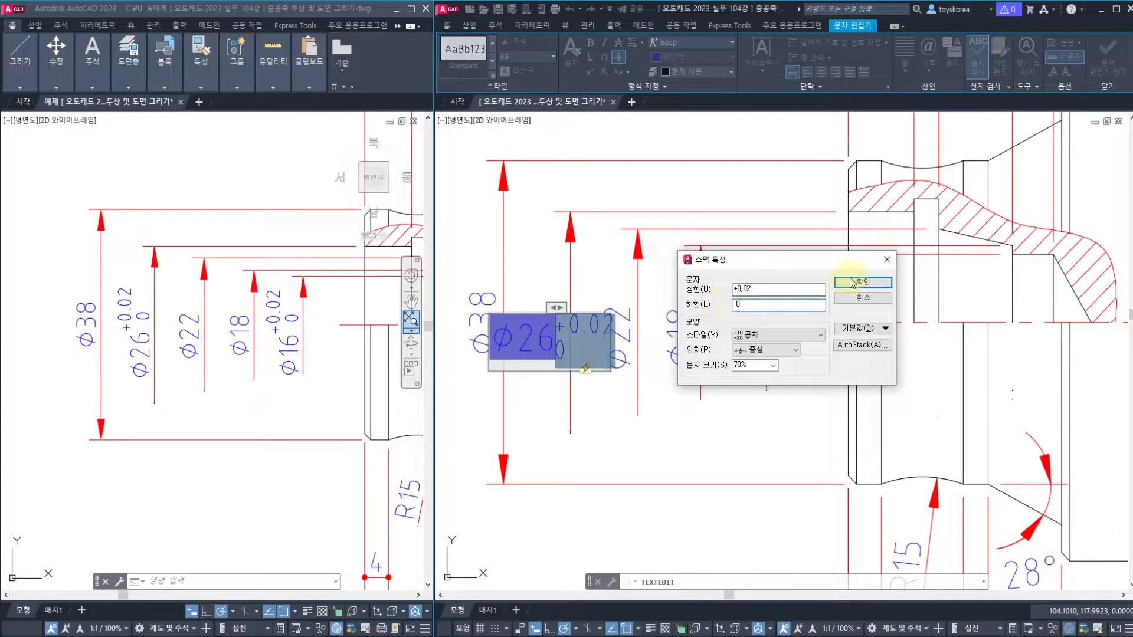
# Put a space before the Ø26 tolerance's lower limit 0, finish the text edit and save the drawing.
pyautogui.click(852, 283)
pyautogui.click(606, 424)
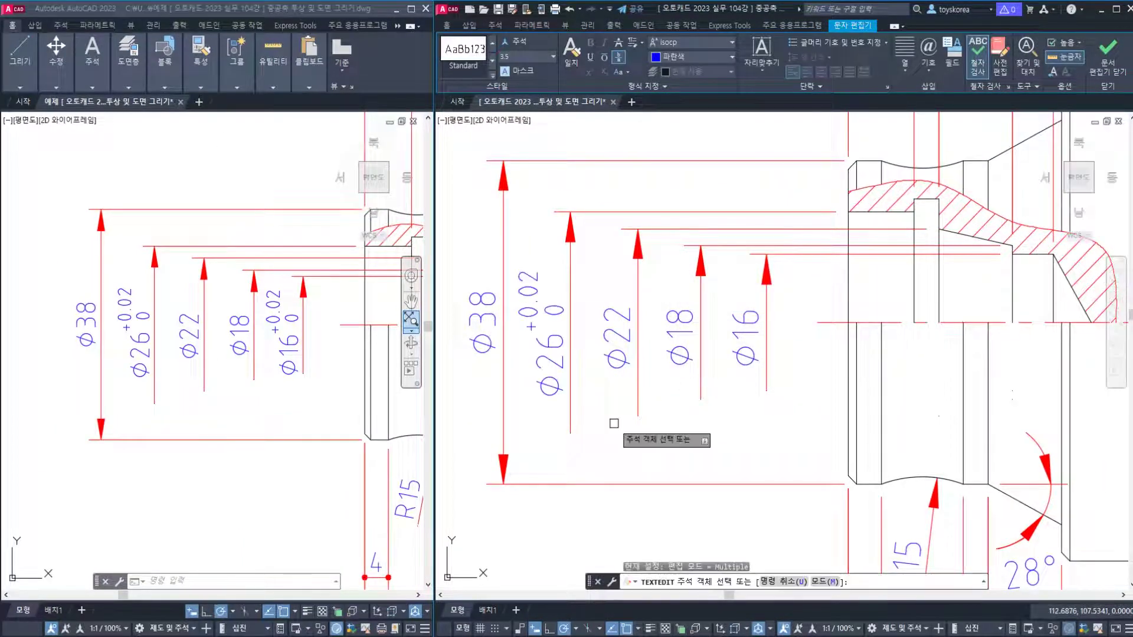
pyautogui.press('Escape')
pyautogui.hotkey('ctrl', 's')
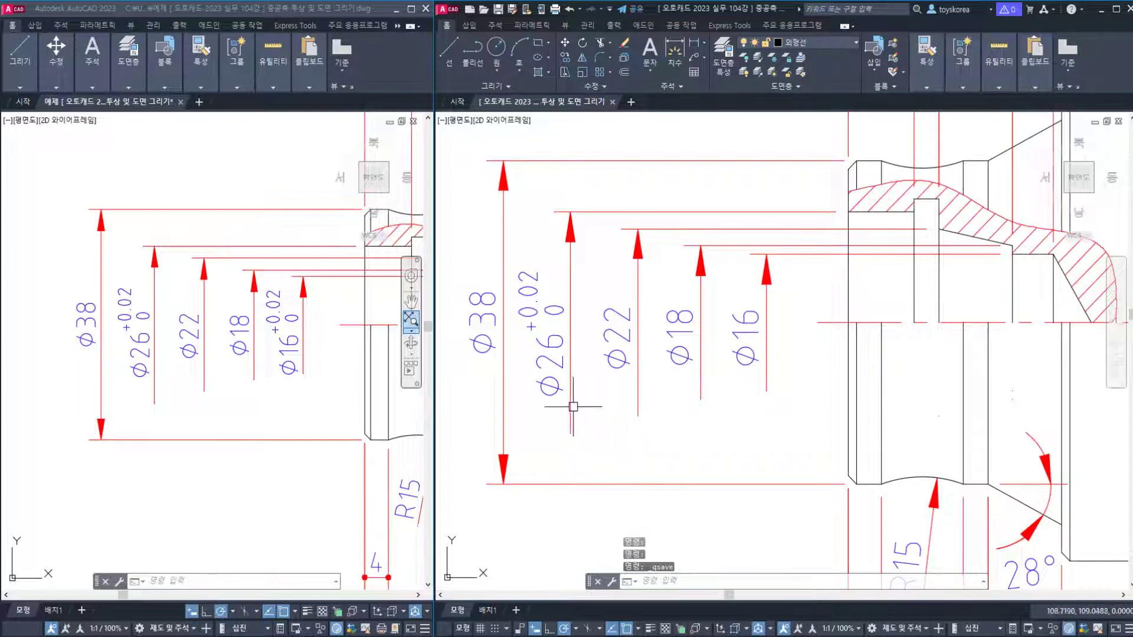
# Append a stacked tolerance of +0.02 over 0 to the Ø16 dimension text.
pyautogui.click(746, 337)
pyautogui.doubleClick(746, 337)
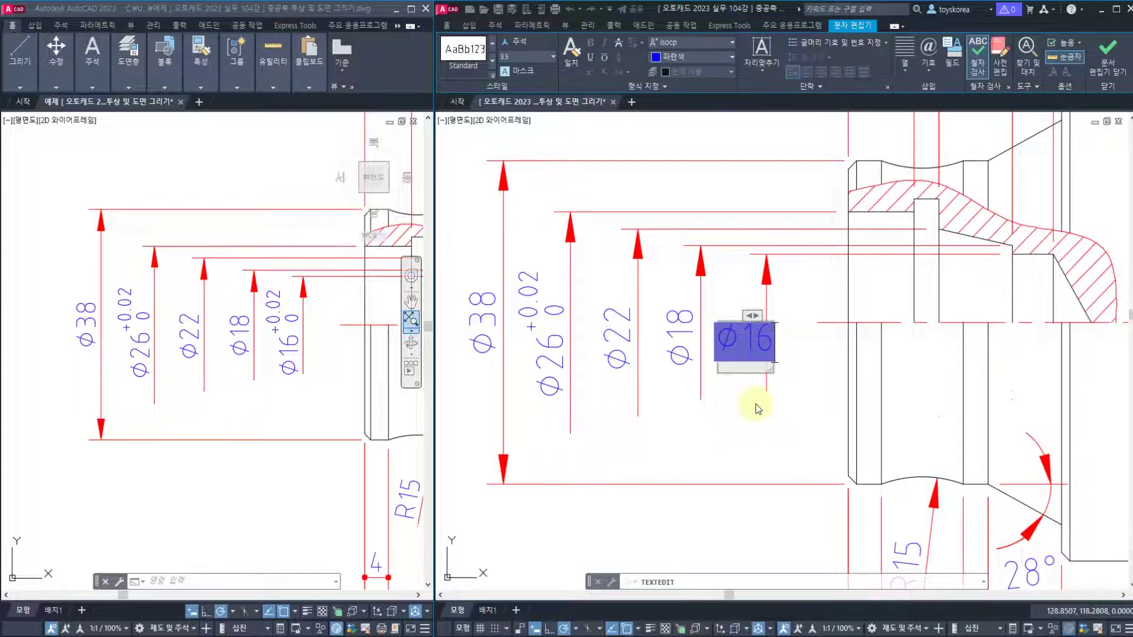
pyautogui.write('+0.02')
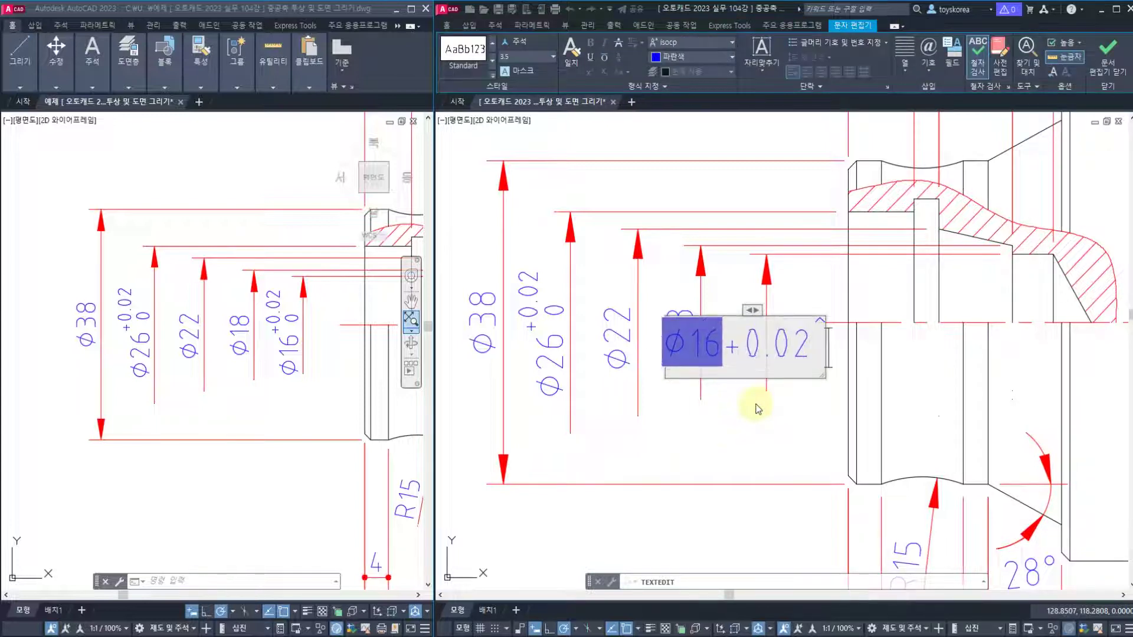
pyautogui.write('^0')
pyautogui.press('space')
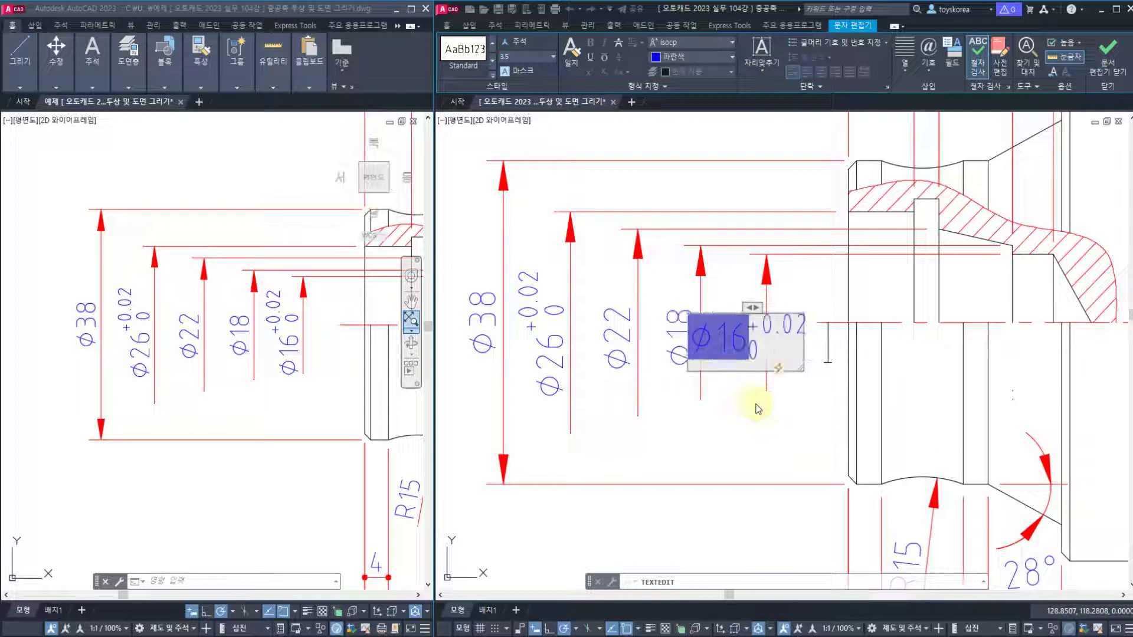
# Put a space before the Ø16 tolerance's lower limit 0, finish the text edit and save the drawing.
pyautogui.doubleClick(759, 345)
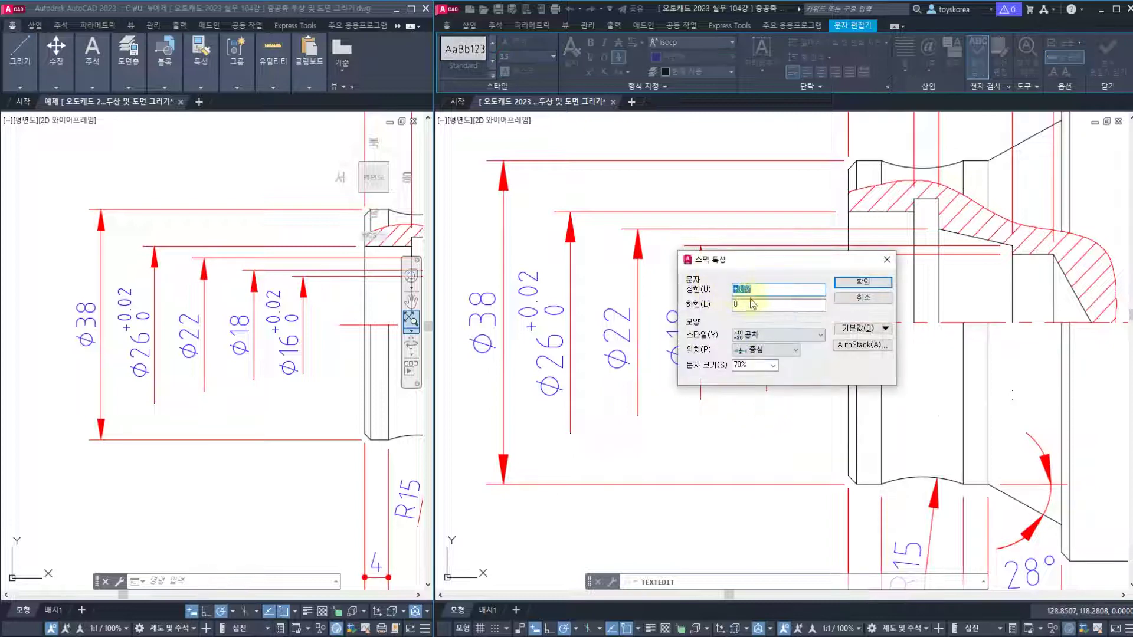
pyautogui.click(735, 303)
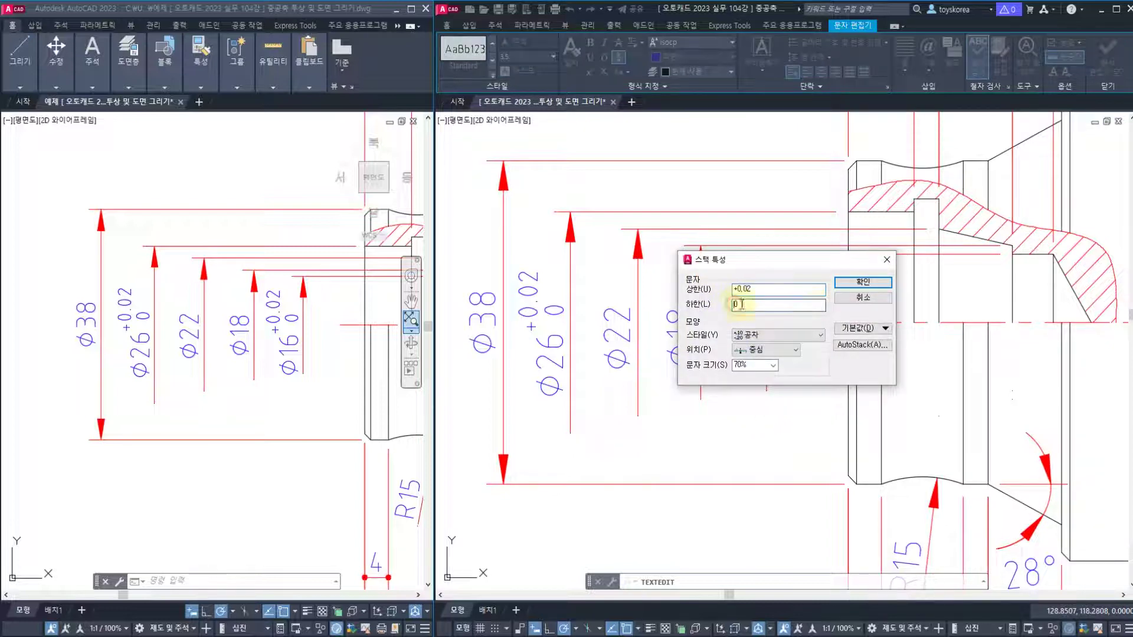
pyautogui.click(858, 286)
pyautogui.click(824, 285)
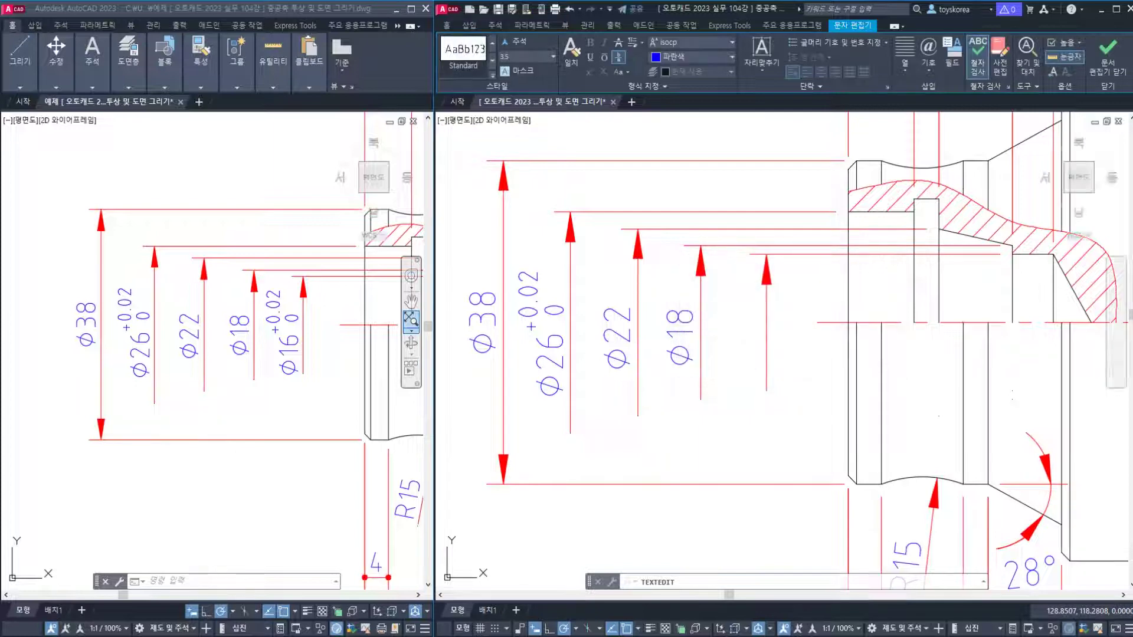
pyautogui.press('Escape')
pyautogui.hotkey('ctrl', 's')
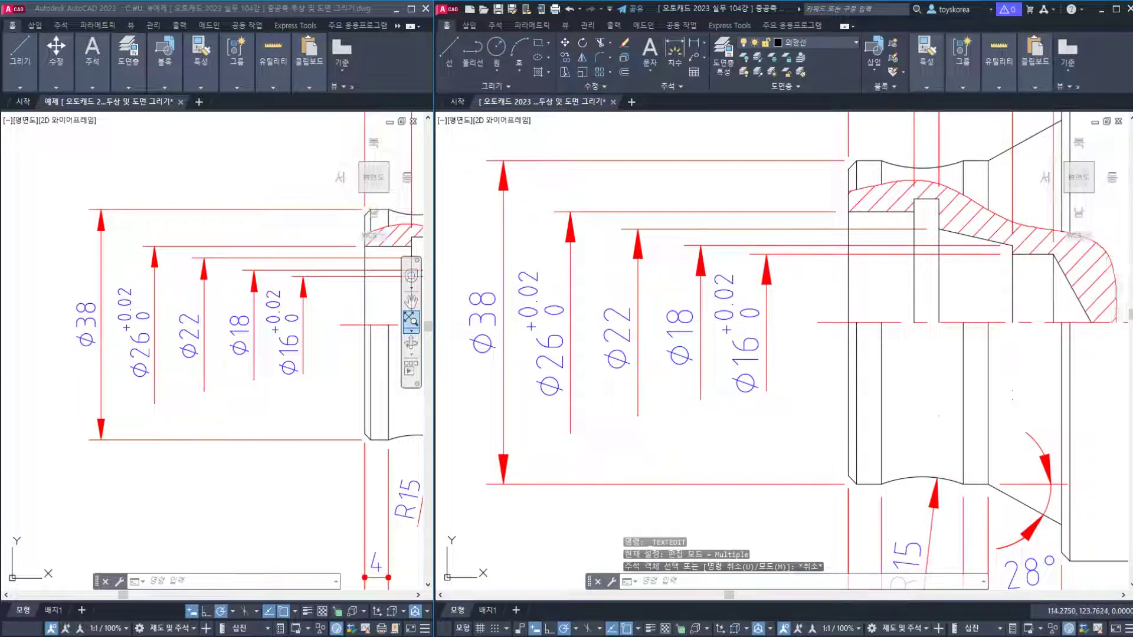
# Append a stacked tolerance of 0 over -0.02 to the Ø36 dimension text, following the reference drawing.
pyautogui.click(241, 361)
pyautogui.scroll(-3, 241, 361)
pyautogui.moveTo(241, 361); pyautogui.dragTo(97, 351, button='middle')
pyautogui.scroll(3, 171, 358)
pyautogui.scroll(2, 338, 300)
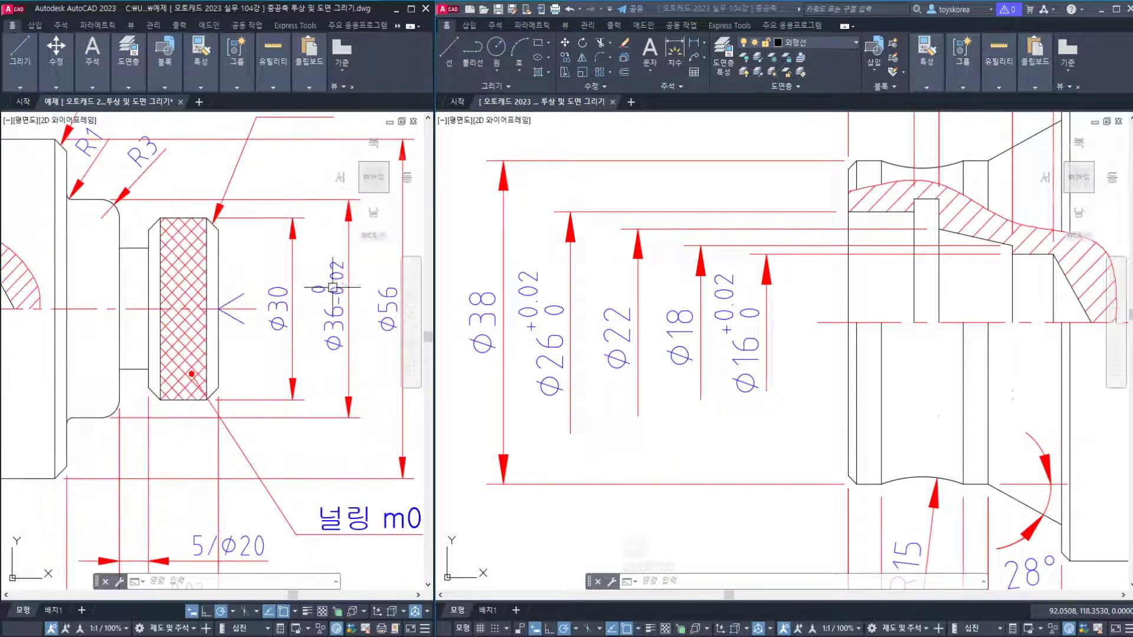
pyautogui.click(740, 352)
pyautogui.moveTo(885, 336); pyautogui.dragTo(574, 319, button='middle')
pyautogui.moveTo(834, 303); pyautogui.dragTo(685, 329, button='middle')
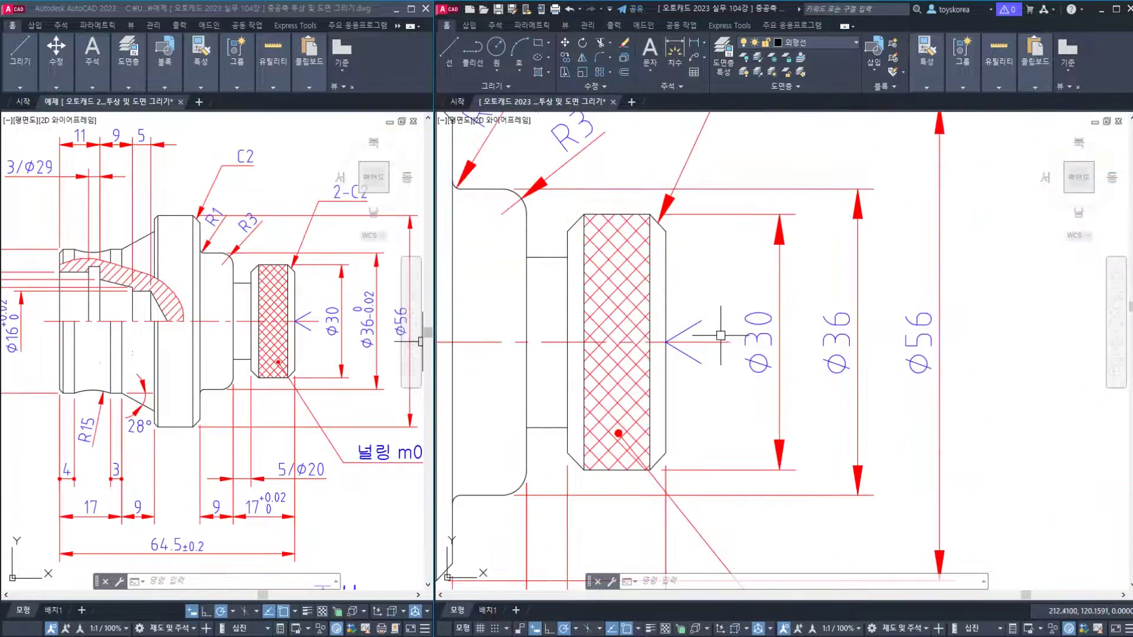
pyautogui.scroll(4, 704, 336)
pyautogui.click(704, 336)
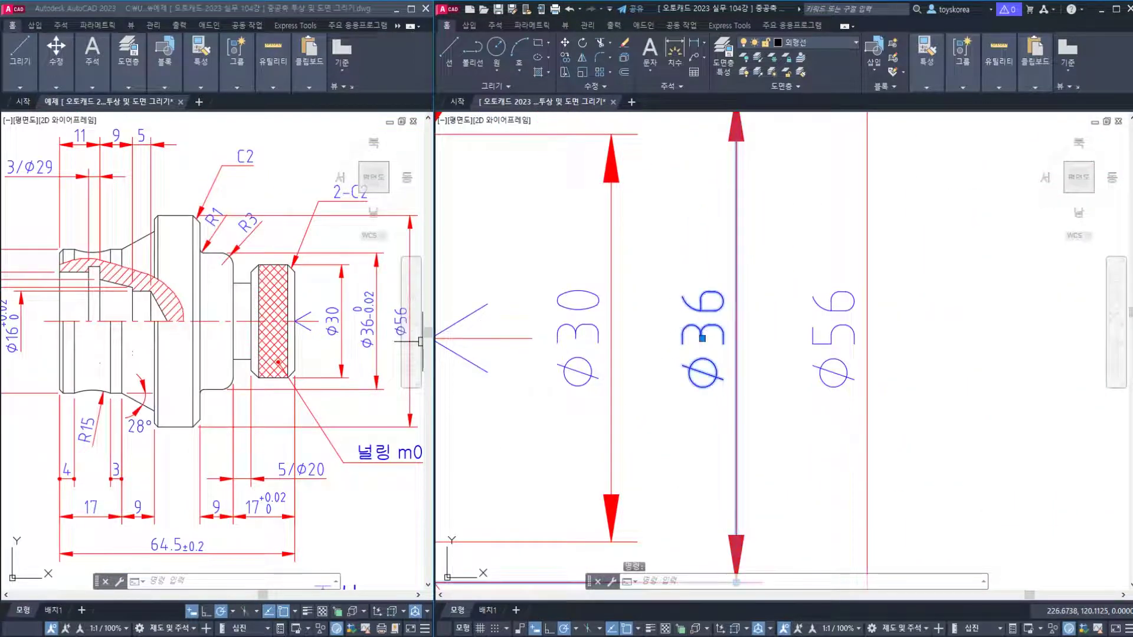
pyautogui.doubleClick(702, 339)
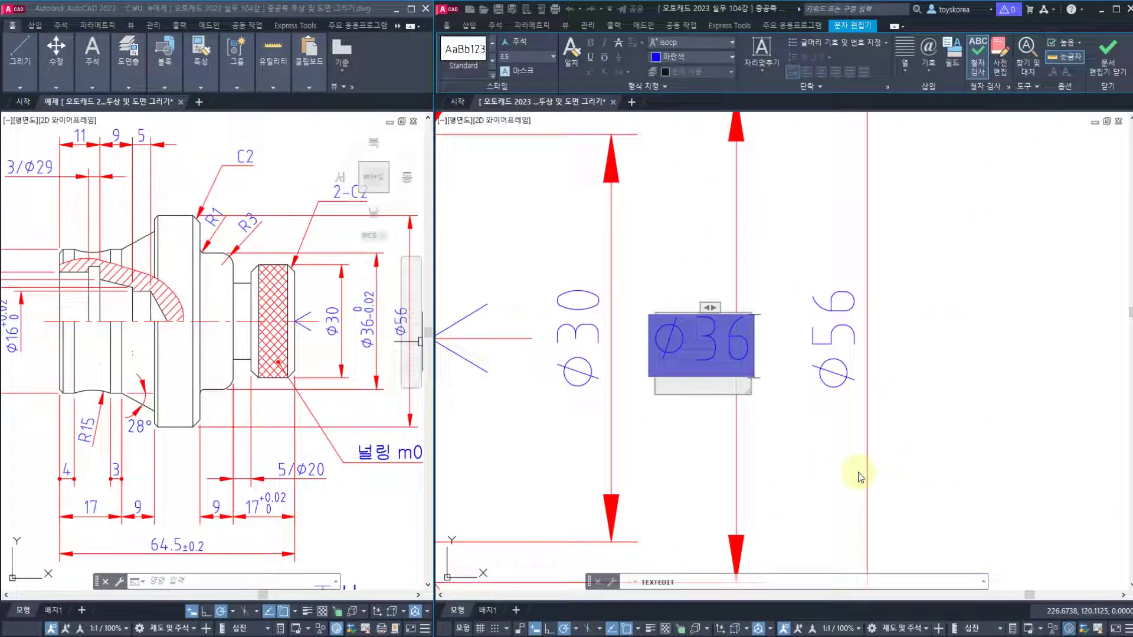
pyautogui.write('0')
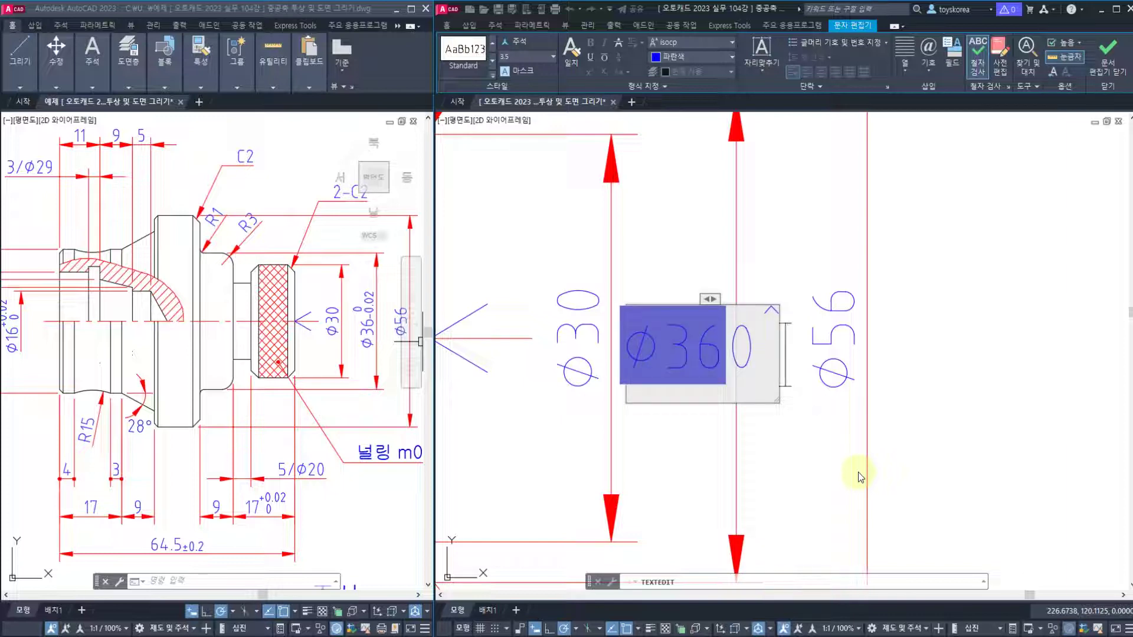
pyautogui.write('^-0.02')
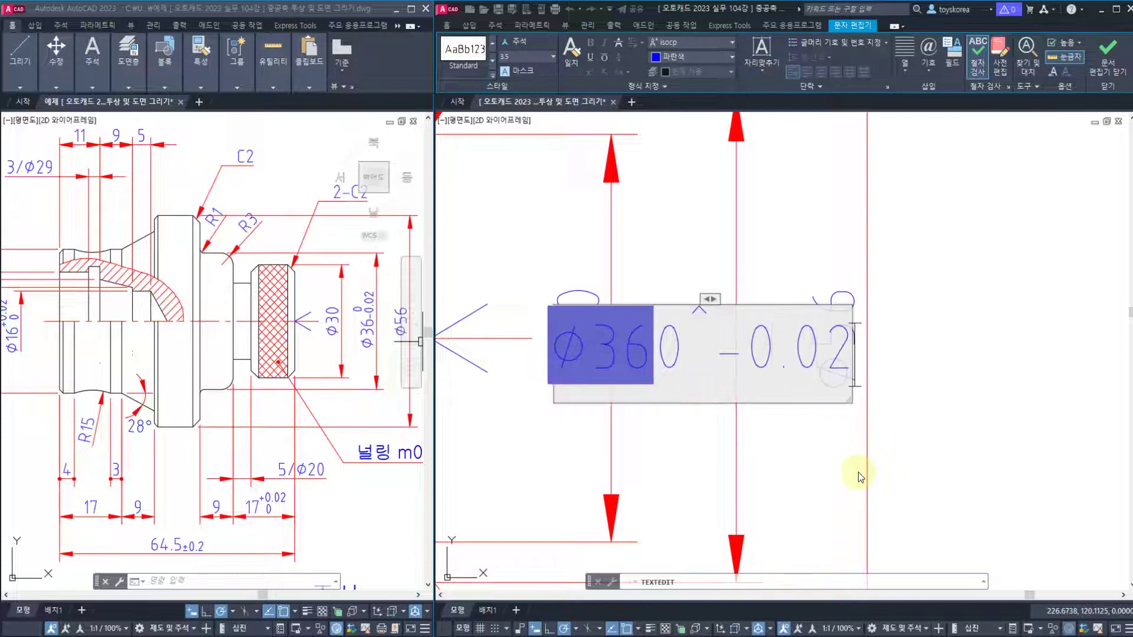
pyautogui.press('space')
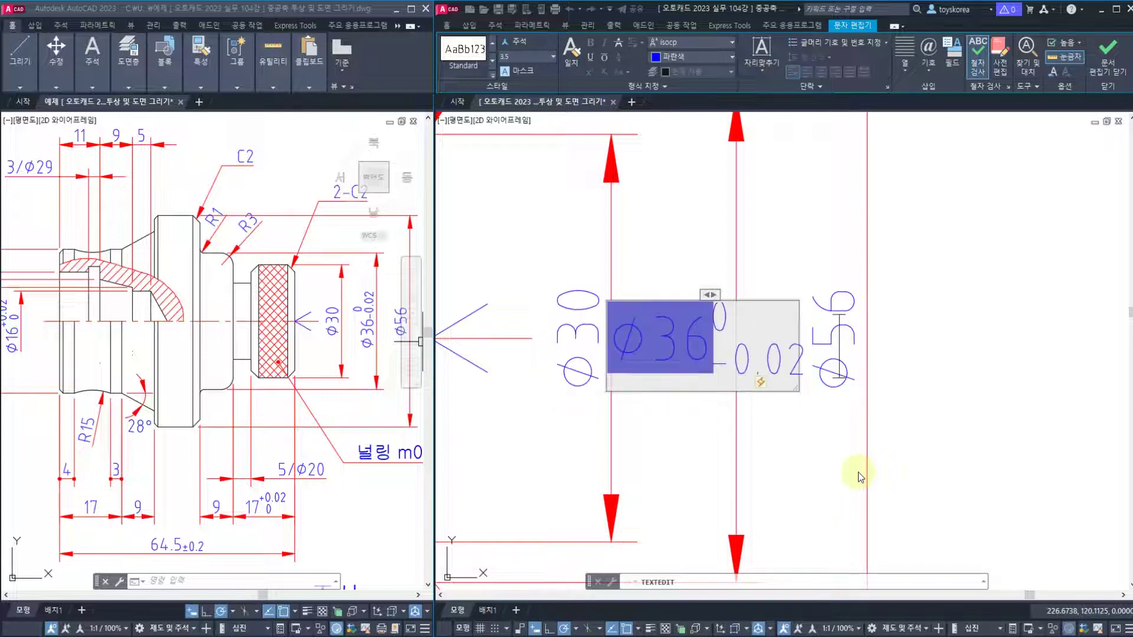
# Put a space before the Ø36 tolerance's upper limit 0, finish the text edit and save the drawing.
pyautogui.doubleClick(775, 354)
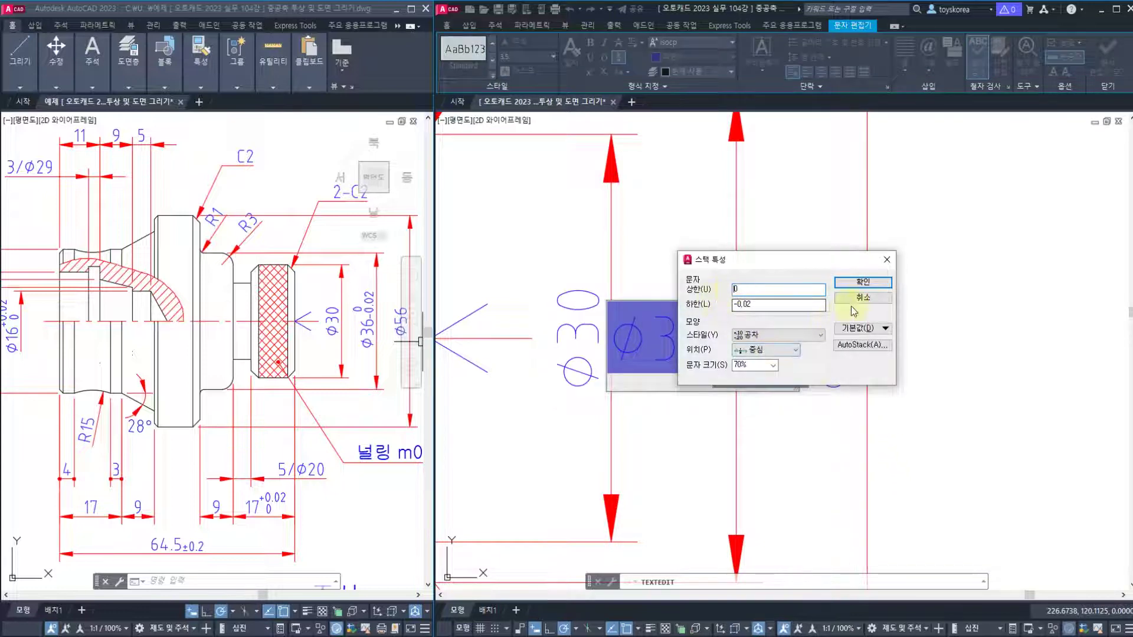
pyautogui.click(862, 282)
pyautogui.click(779, 413)
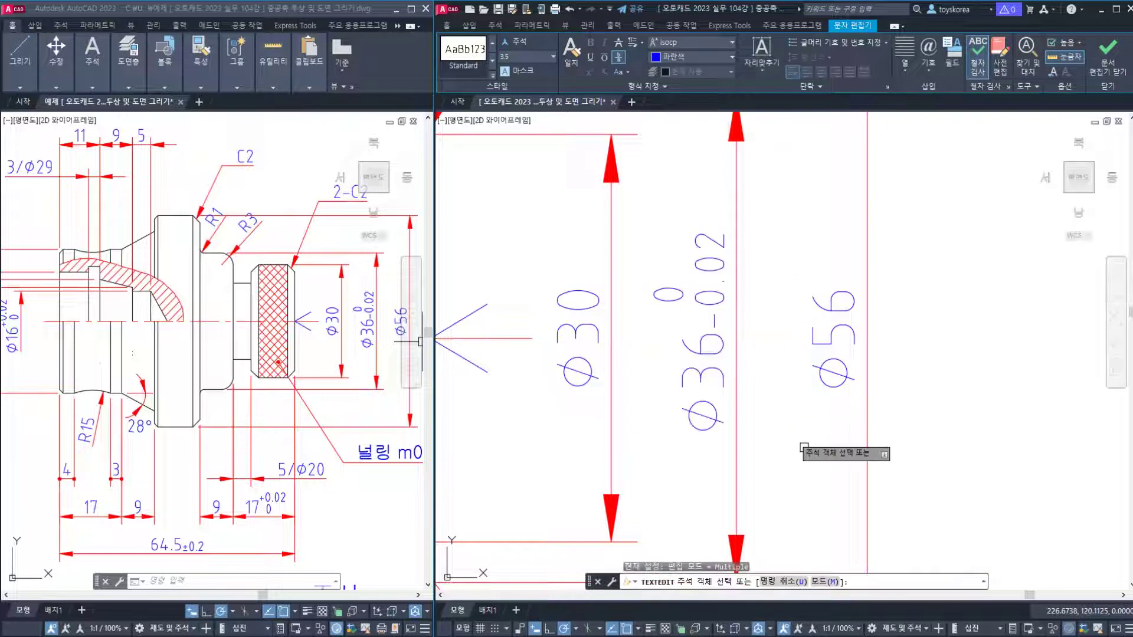
pyautogui.hotkey('ctrl', 's')
# Append the tolerance +0.02^0 to the 17 length dimension below the knurled end of the shaft.
pyautogui.moveTo(672, 312)
pyautogui.mouseDown(button='middle')
pyautogui.moveTo(758, 151)
pyautogui.moveTo(831, 111)
pyautogui.mouseUp(button='middle')
pyautogui.scroll(2, 257, 410)
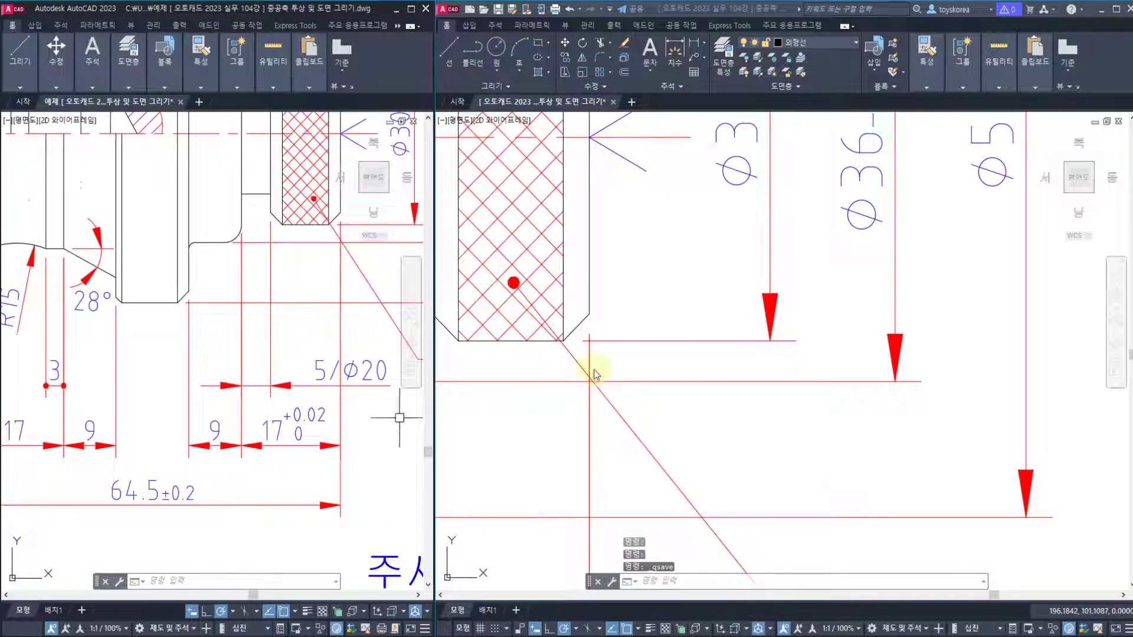
pyautogui.scroll(-4, 594, 372)
pyautogui.scroll(1, 761, 297)
pyautogui.scroll(-2, 761, 296)
pyautogui.scroll(2, 653, 405)
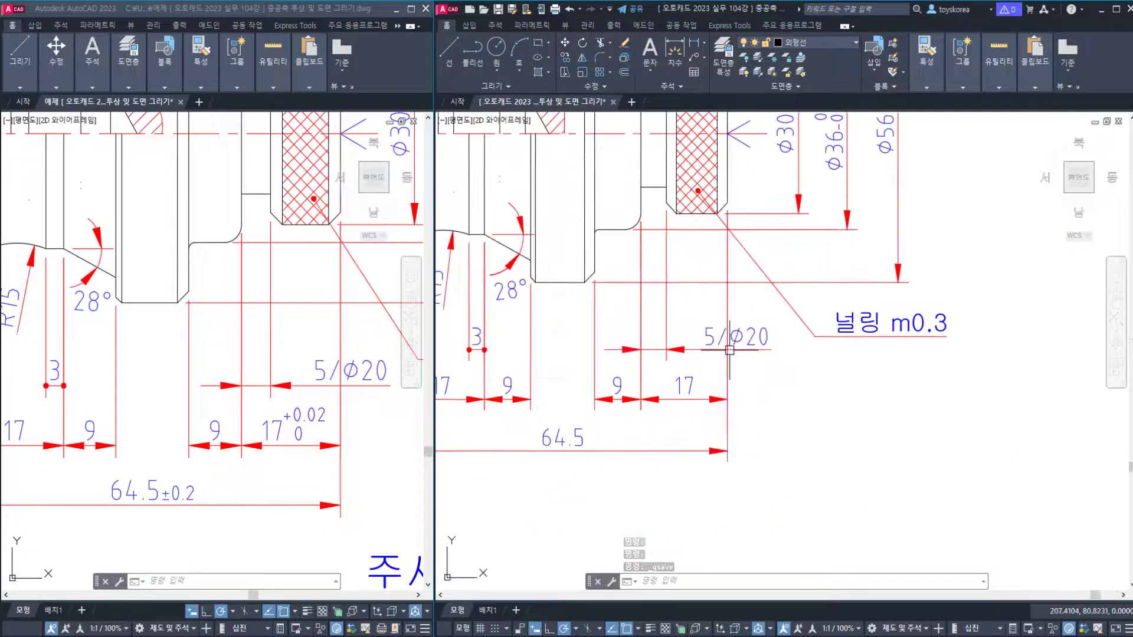
pyautogui.scroll(2, 708, 379)
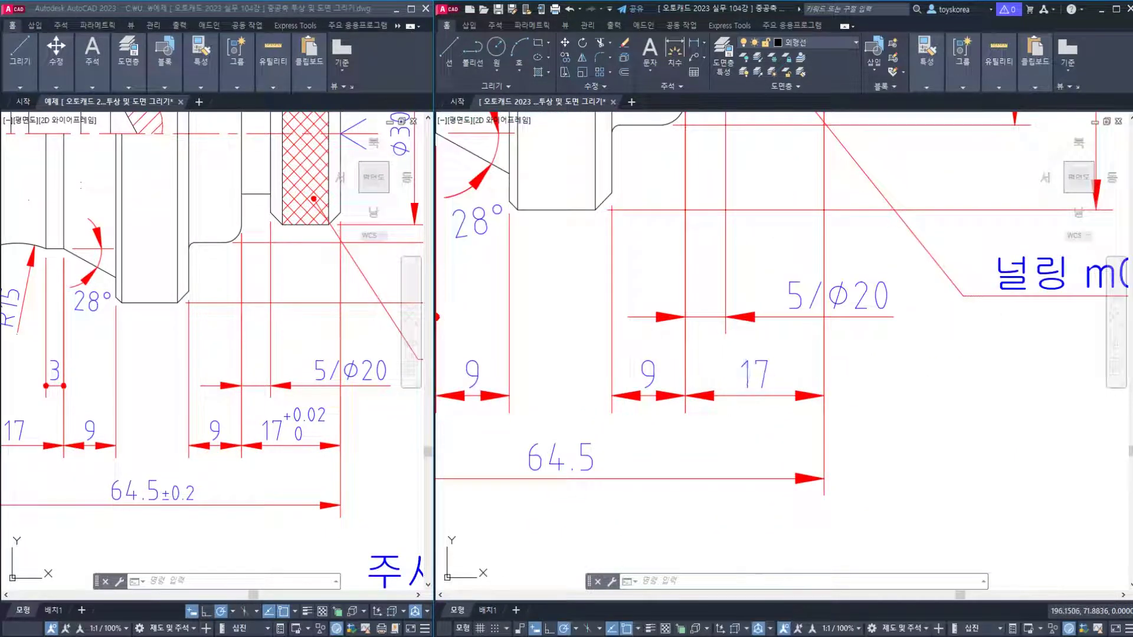
pyautogui.click(753, 375)
pyautogui.doubleClick(753, 375)
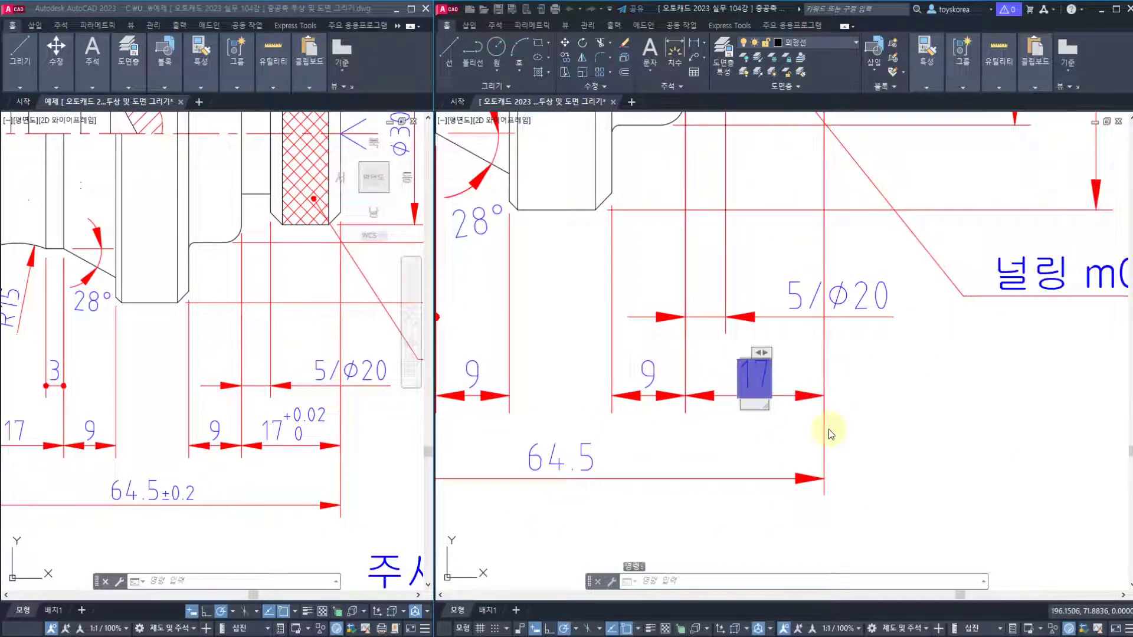
pyautogui.write('+0')
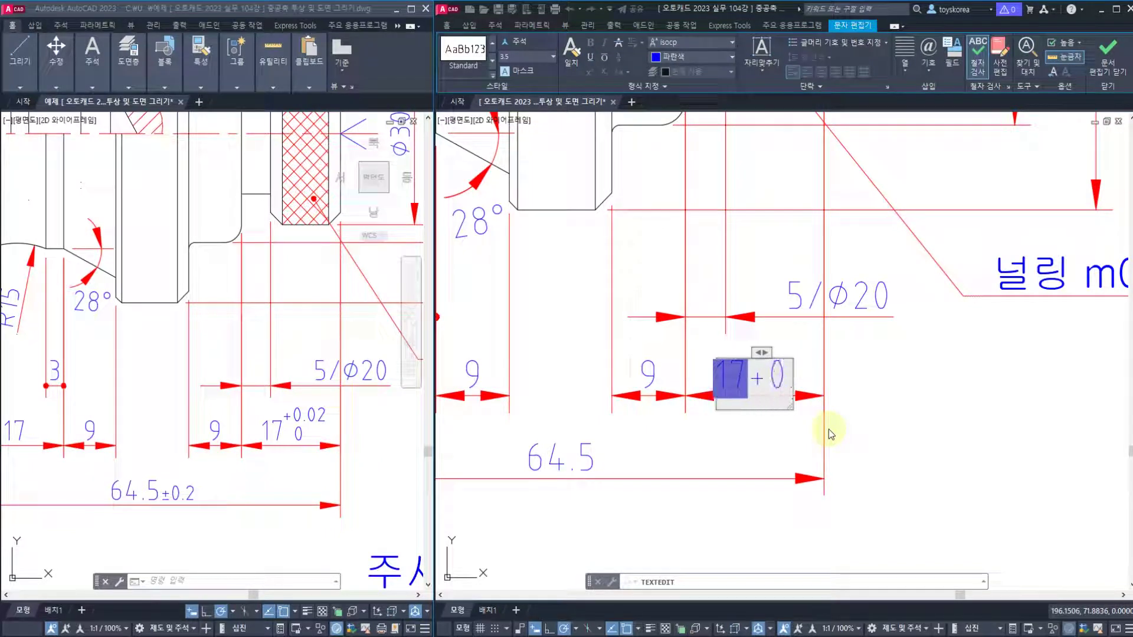
pyautogui.write('.02^0')
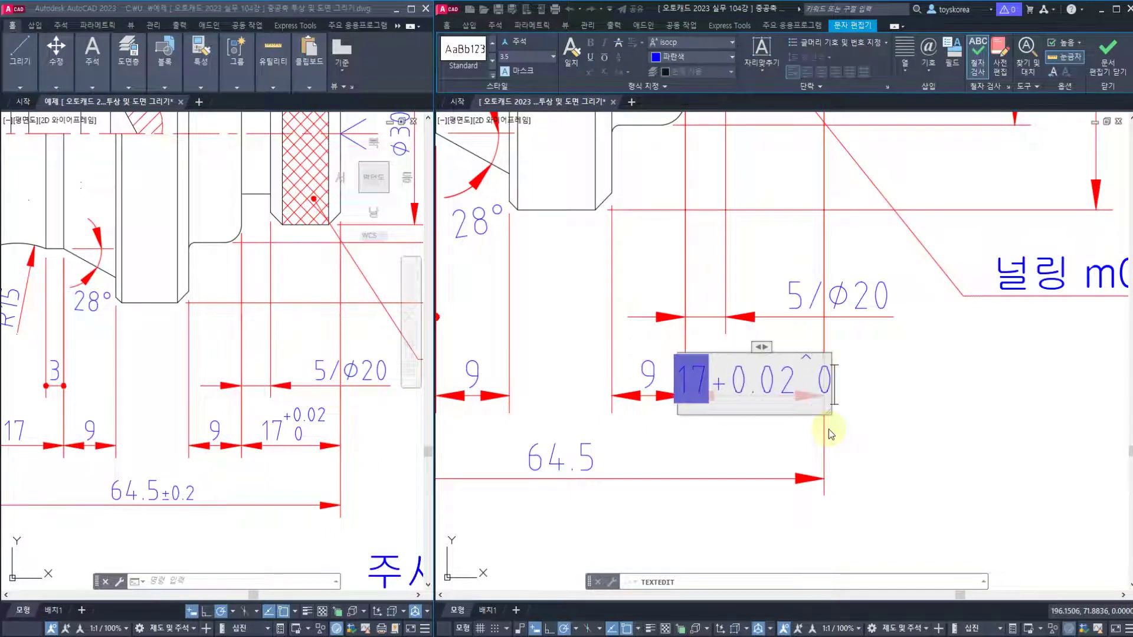
# Stack the 17 dimension's tolerance, put a space before its lower limit 0 and finish the text edit.
pyautogui.click(782, 372)
pyautogui.doubleClick(782, 374)
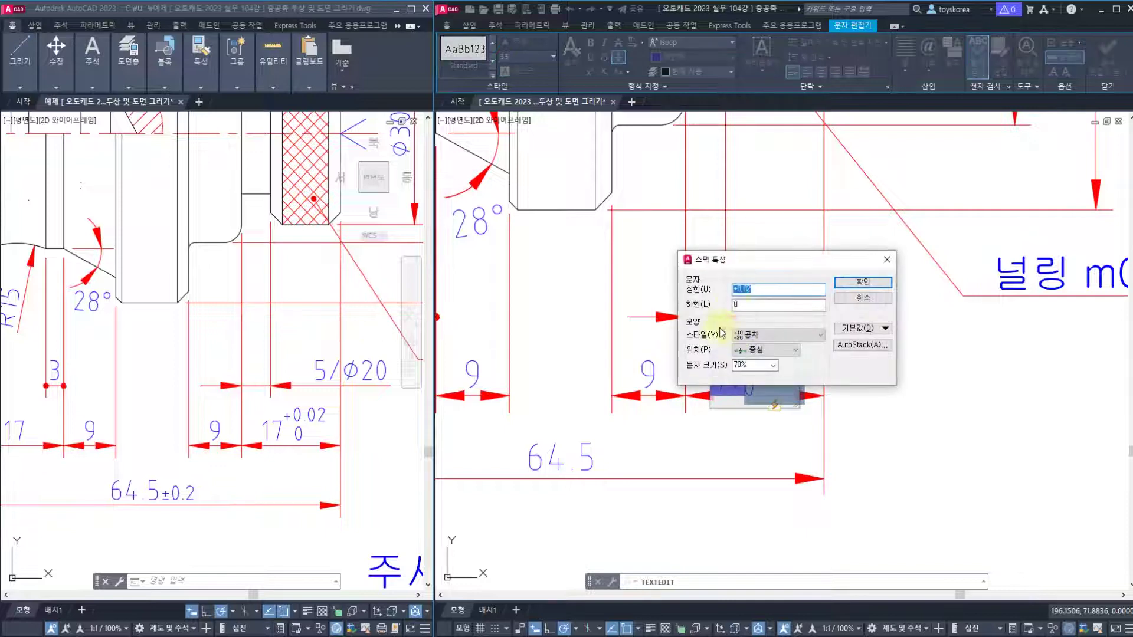
pyautogui.click(862, 282)
pyautogui.click(767, 282)
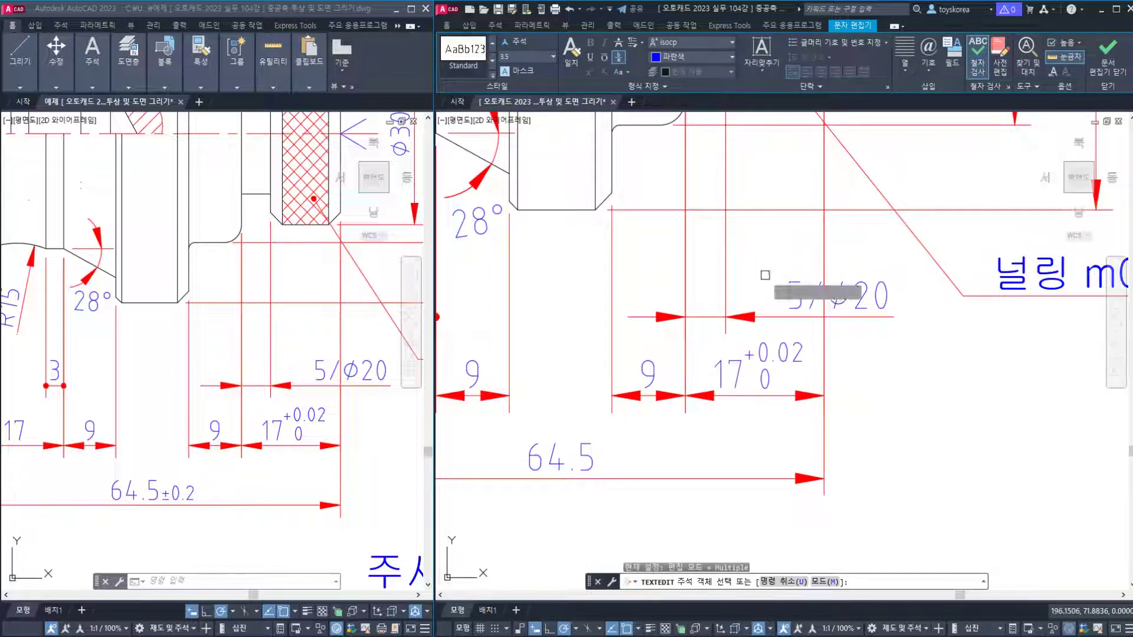
pyautogui.press('Escape')
# Append a ±0.2 tolerance to the 64.5 overall length dimension and select the added tolerance text.
pyautogui.moveTo(705, 359); pyautogui.dragTo(784, 291, button='middle')
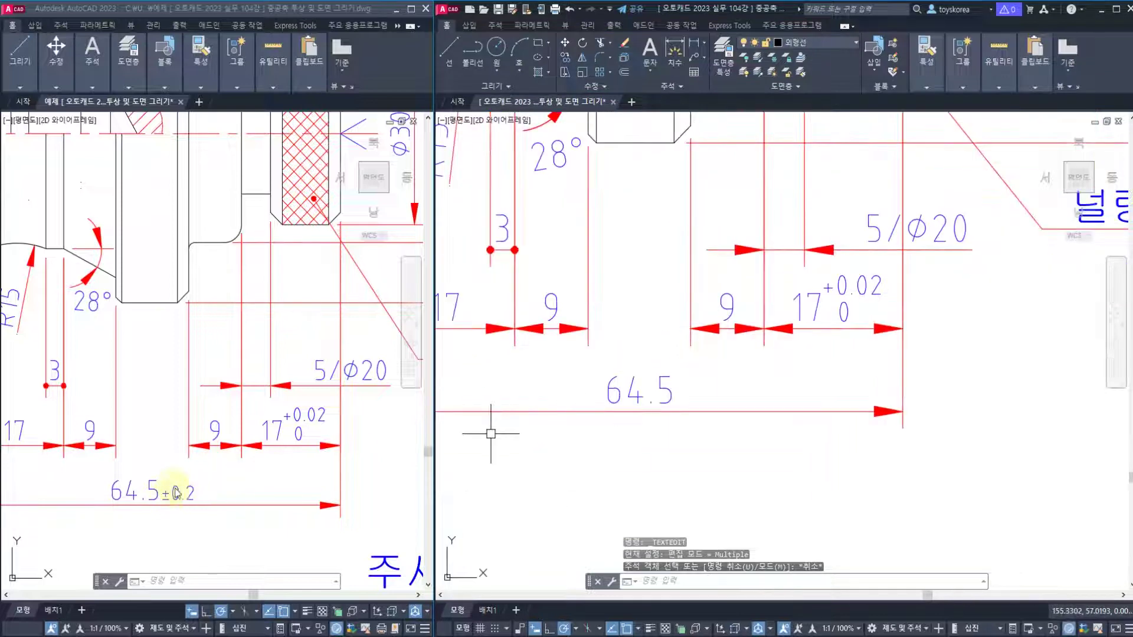
pyautogui.press('Escape')
pyautogui.press('Escape')
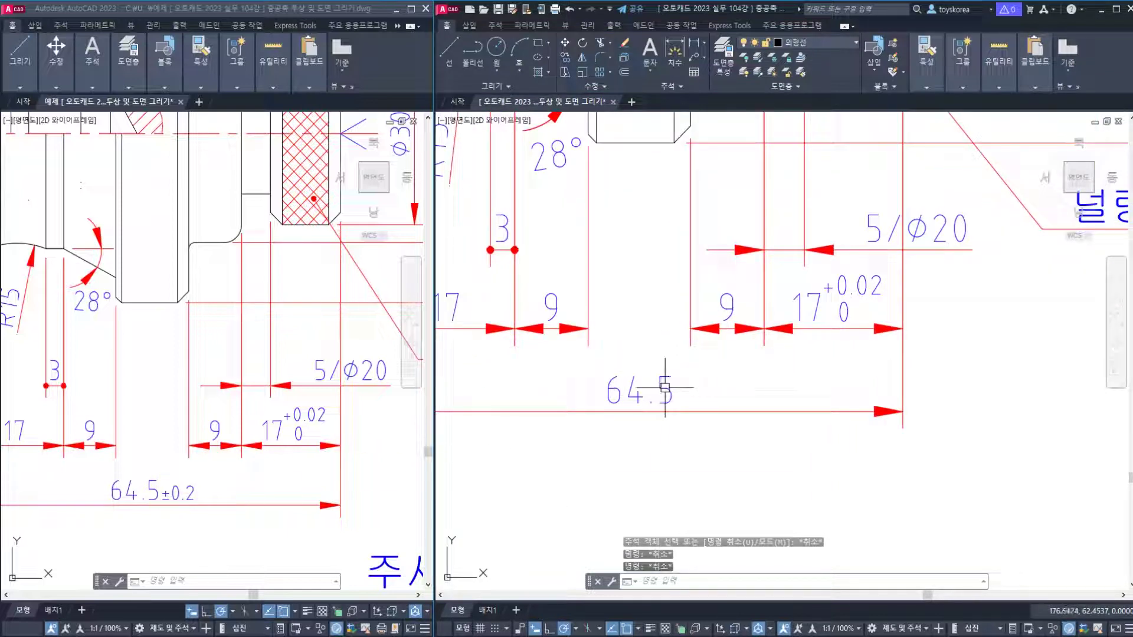
pyautogui.press('Escape')
pyautogui.click(671, 390)
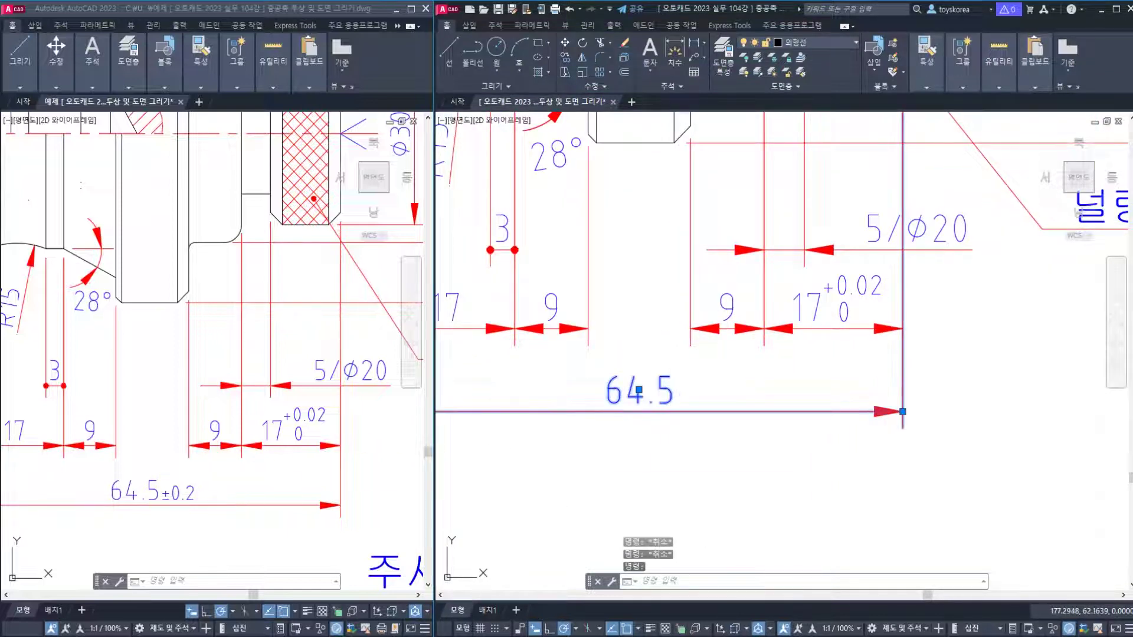
pyautogui.doubleClick(638, 390)
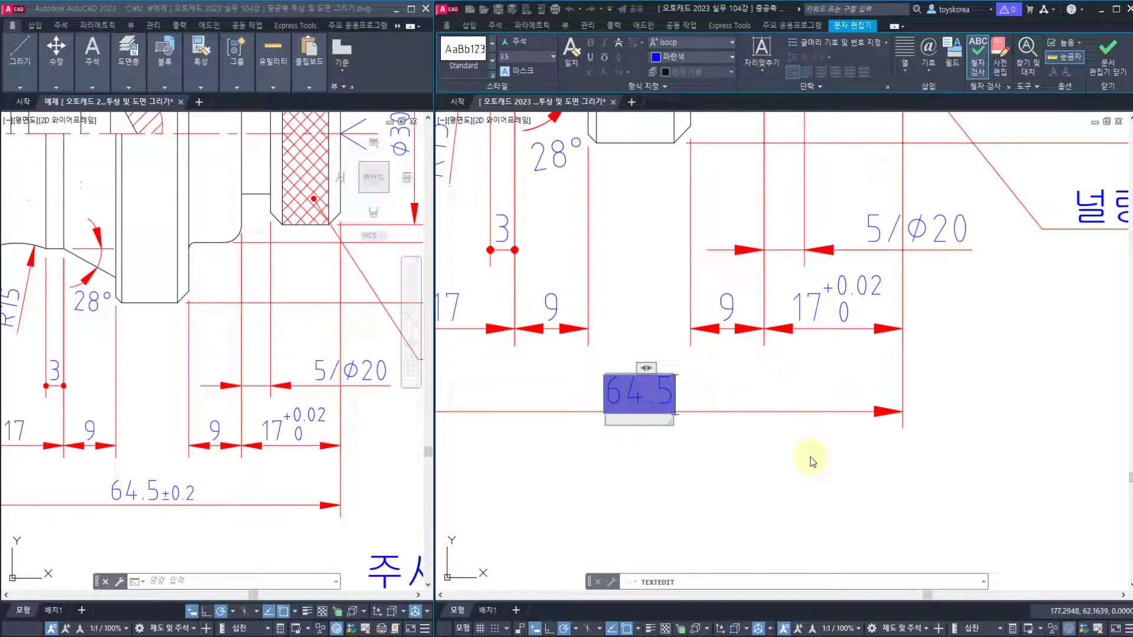
pyautogui.write('%%p')
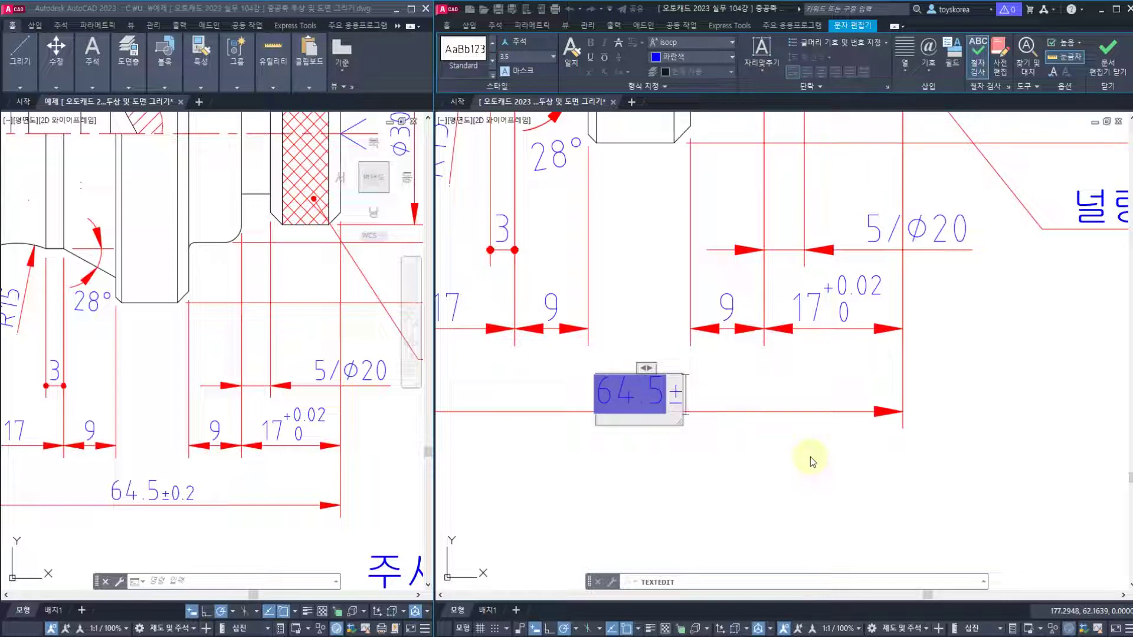
pyautogui.write('0.2')
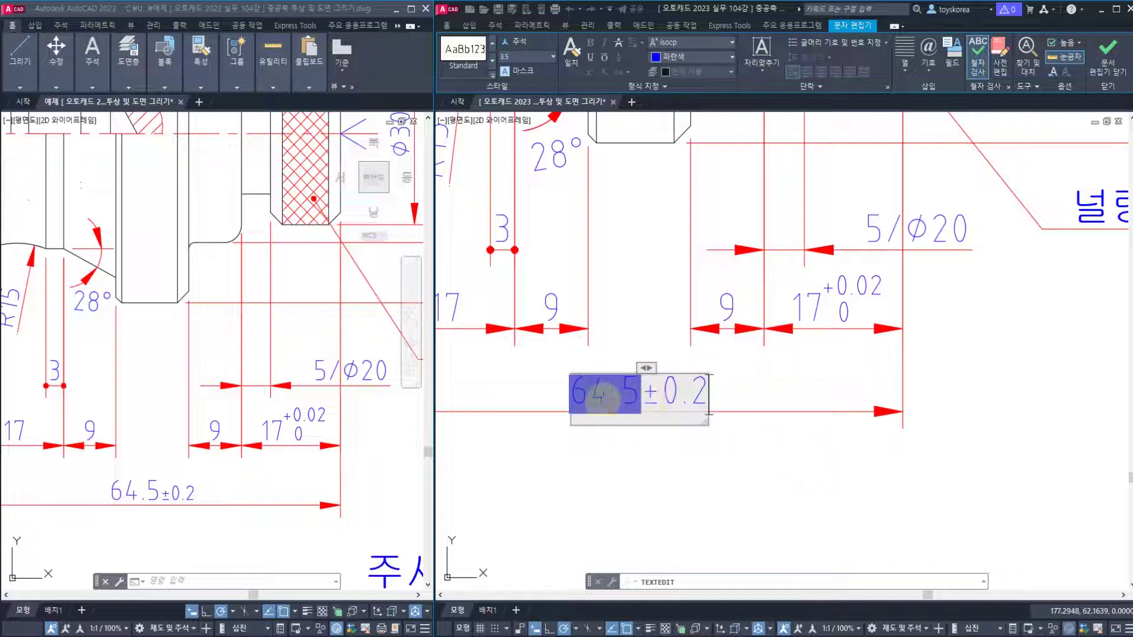
pyautogui.moveTo(646, 401); pyautogui.dragTo(708, 401)
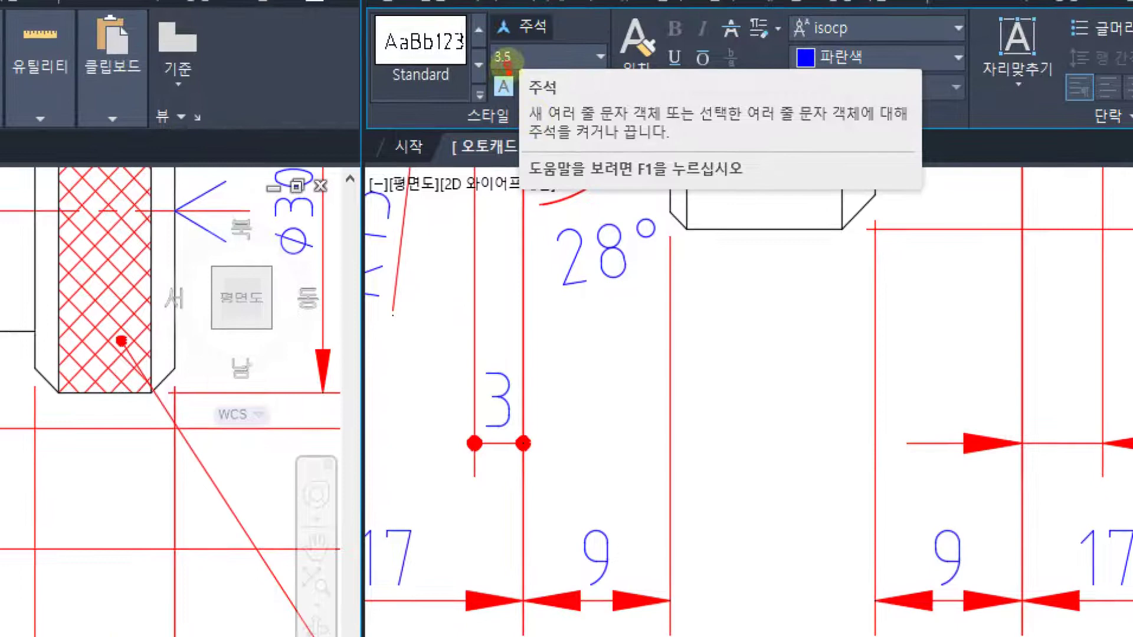
pyautogui.click(505, 58)
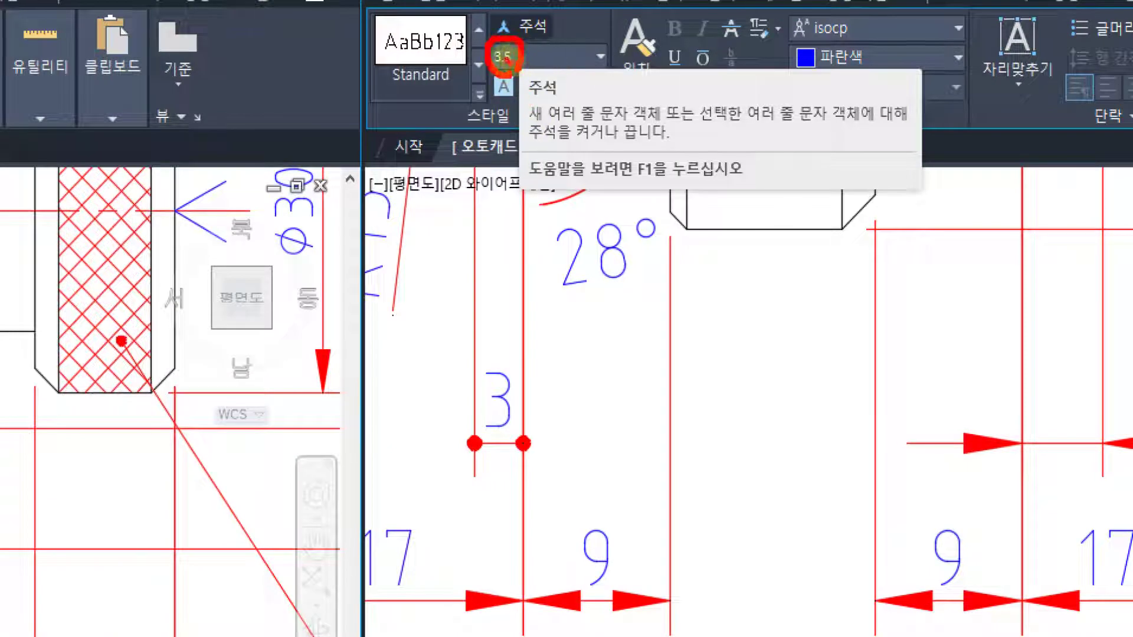
pyautogui.moveTo(505, 66)
pyautogui.mouseDown()
pyautogui.moveTo(508, 291)
pyautogui.moveTo(542, 292)
pyautogui.mouseUp()
pyautogui.moveTo(537, 358); pyautogui.dragTo(586, 392)
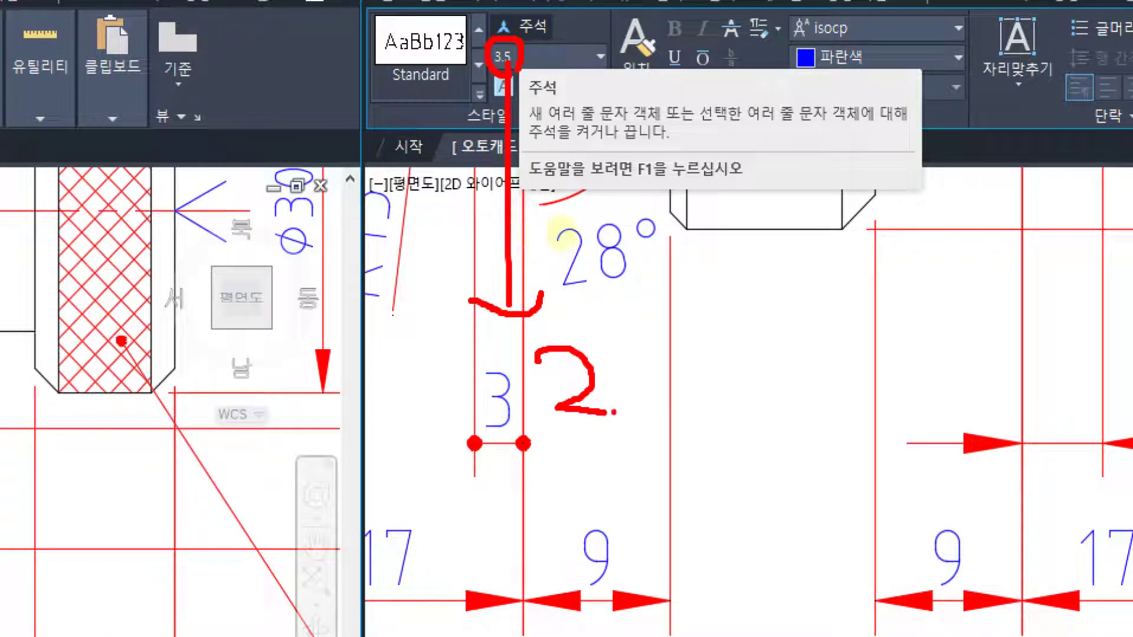
pyautogui.moveTo(651, 331)
pyautogui.mouseDown()
pyautogui.moveTo(692, 426)
pyautogui.moveTo(640, 453)
pyautogui.moveTo(726, 334)
pyautogui.mouseUp()
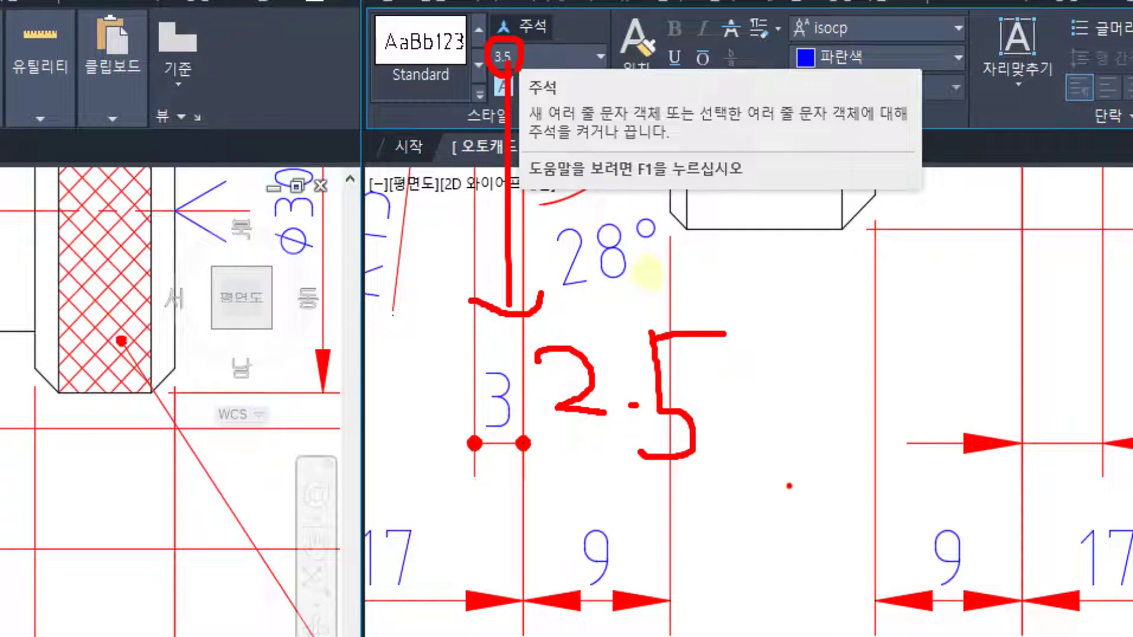
pyautogui.moveTo(791, 490)
pyautogui.mouseDown()
pyautogui.moveTo(475, 451)
pyautogui.moveTo(737, 319)
pyautogui.moveTo(619, 518)
pyautogui.moveTo(667, 268)
pyautogui.mouseUp()
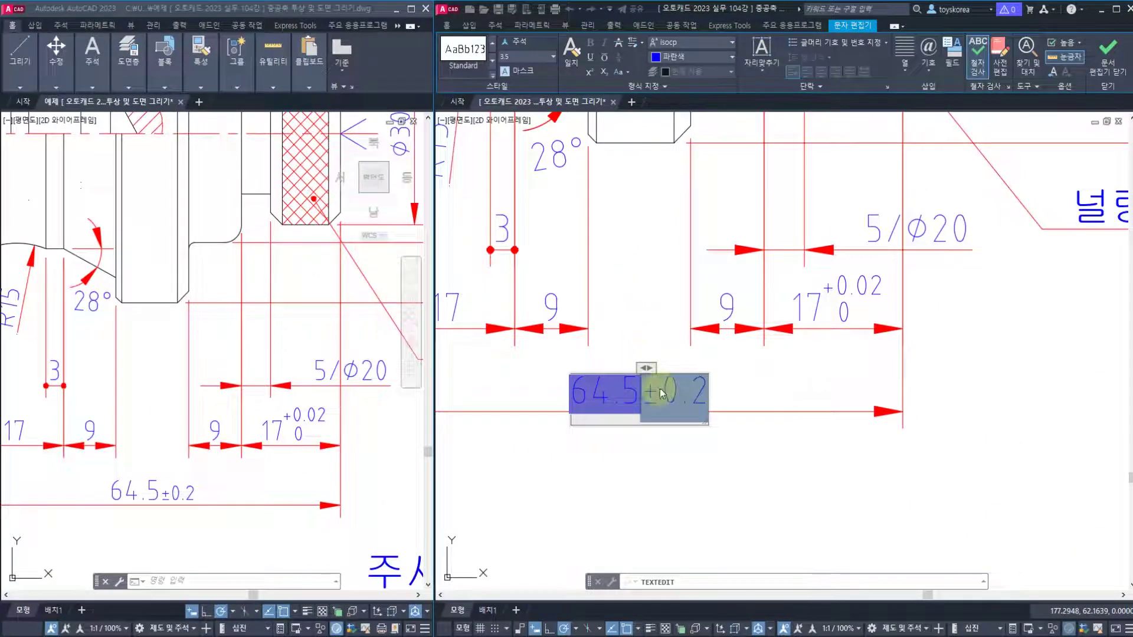
# Set the ±0.2 tolerance on the 64.5 overall length to a text height of 2.5, finish the text edit and save the drawing.
pyautogui.click(521, 56)
pyautogui.write('2.5')
pyautogui.press('Return')
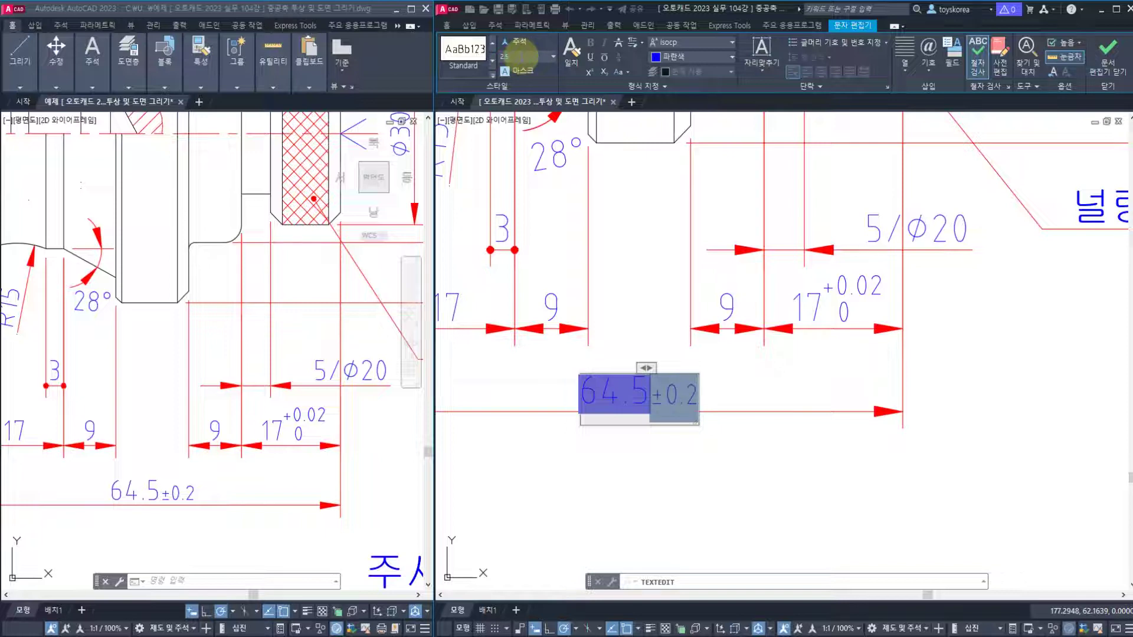
pyautogui.click(1102, 56)
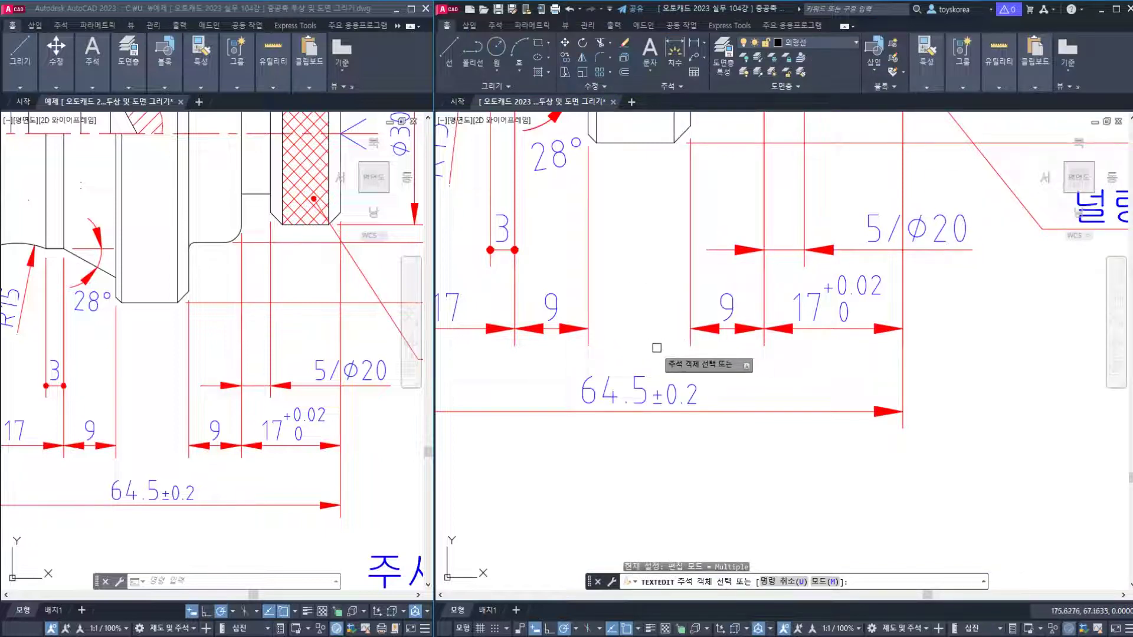
pyautogui.hotkey('ctrl', 's')
# Compare the shaft's dimensions with the reference drawing and examine the reference notes above the title block.
pyautogui.scroll(-6, 664, 325)
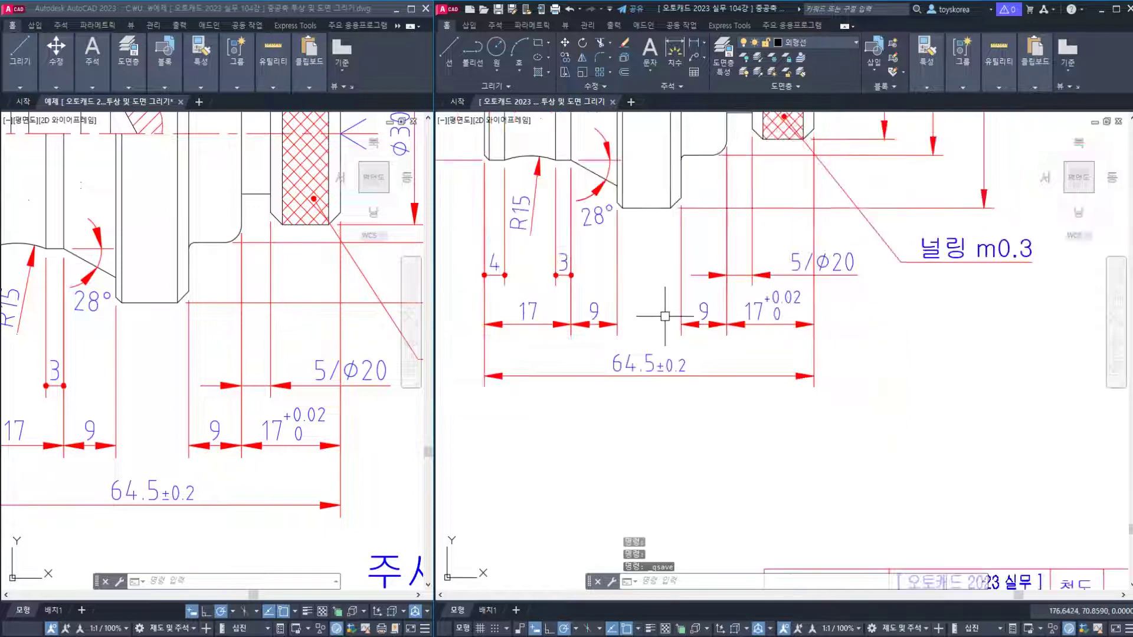
pyautogui.moveTo(689, 405); pyautogui.dragTo(709, 426, button='middle')
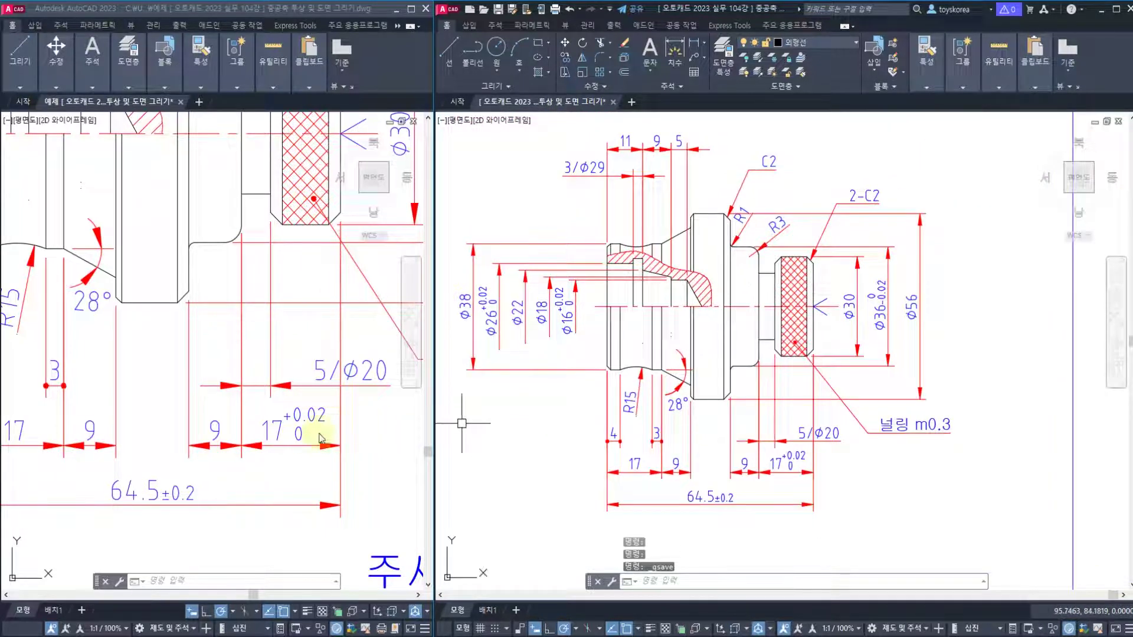
pyautogui.scroll(-2, 260, 366)
pyautogui.moveTo(245, 351); pyautogui.dragTo(252, 375, button='middle')
pyautogui.scroll(-3, 252, 375)
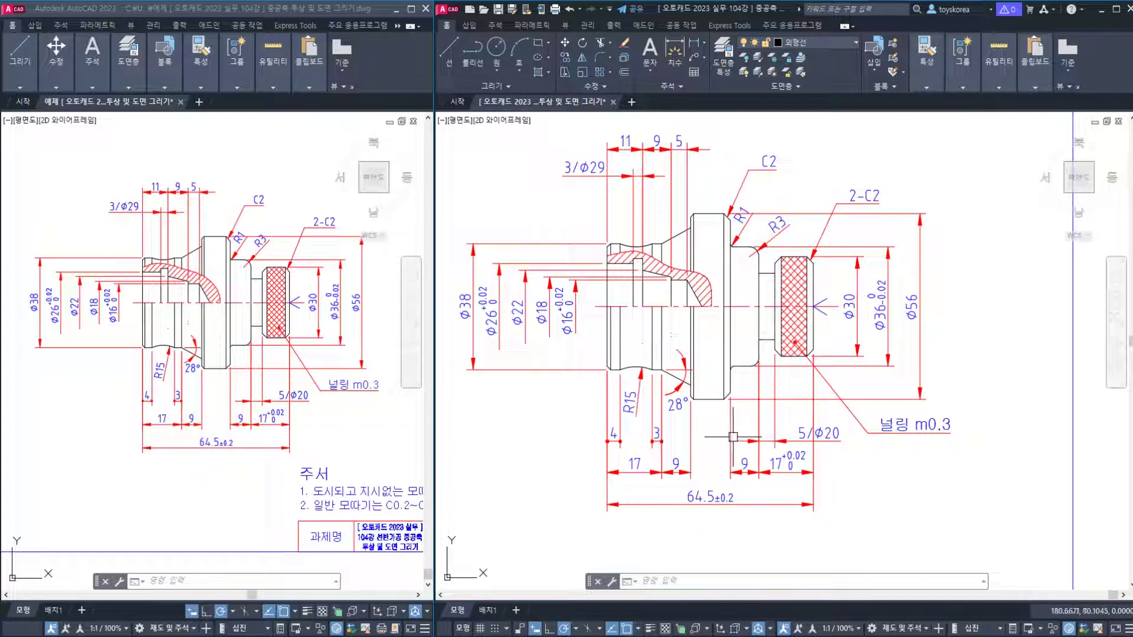
pyautogui.moveTo(884, 475); pyautogui.dragTo(809, 370, button='middle')
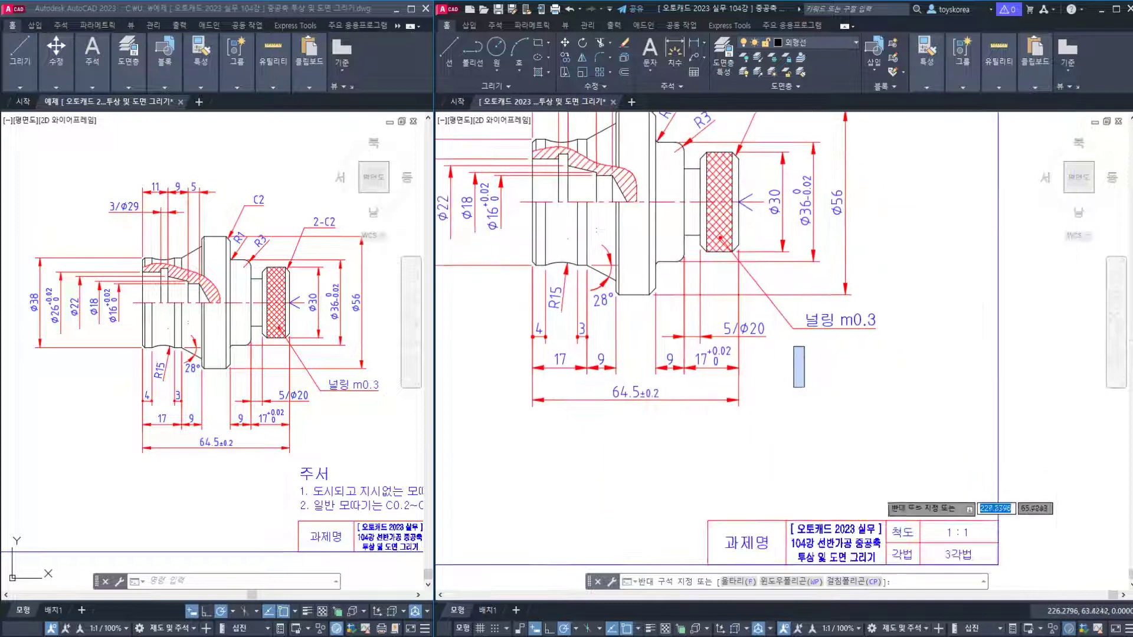
pyautogui.click(793, 346)
pyautogui.press('Escape')
pyautogui.press('Escape')
pyautogui.scroll(5, 755, 369)
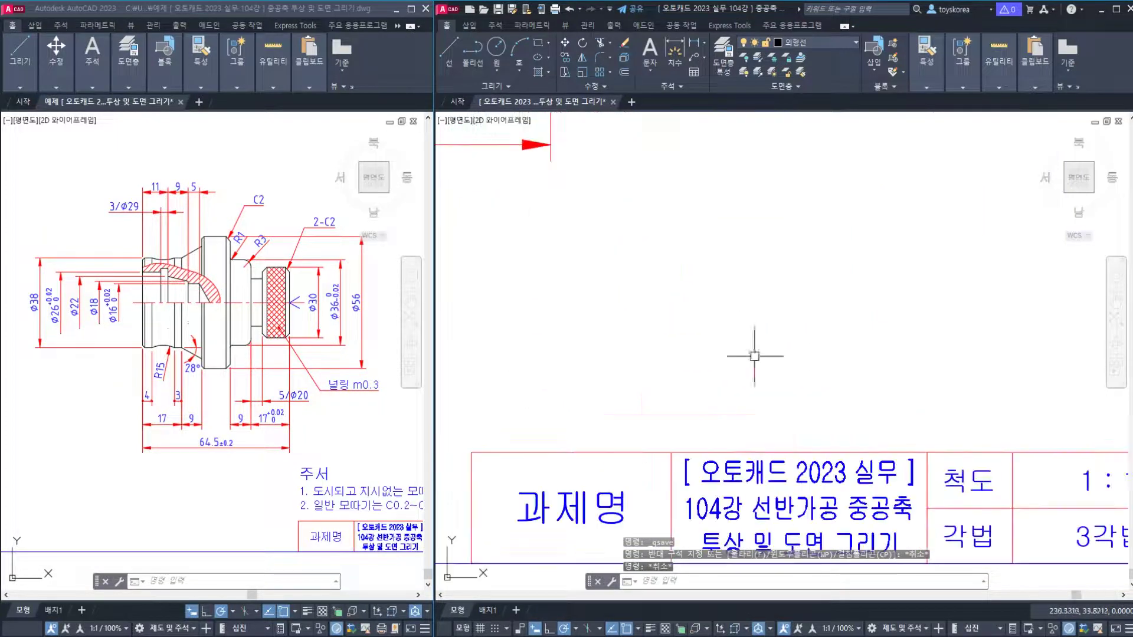
pyautogui.moveTo(254, 460); pyautogui.dragTo(65, 413, button='middle')
pyautogui.scroll(4, 113, 506)
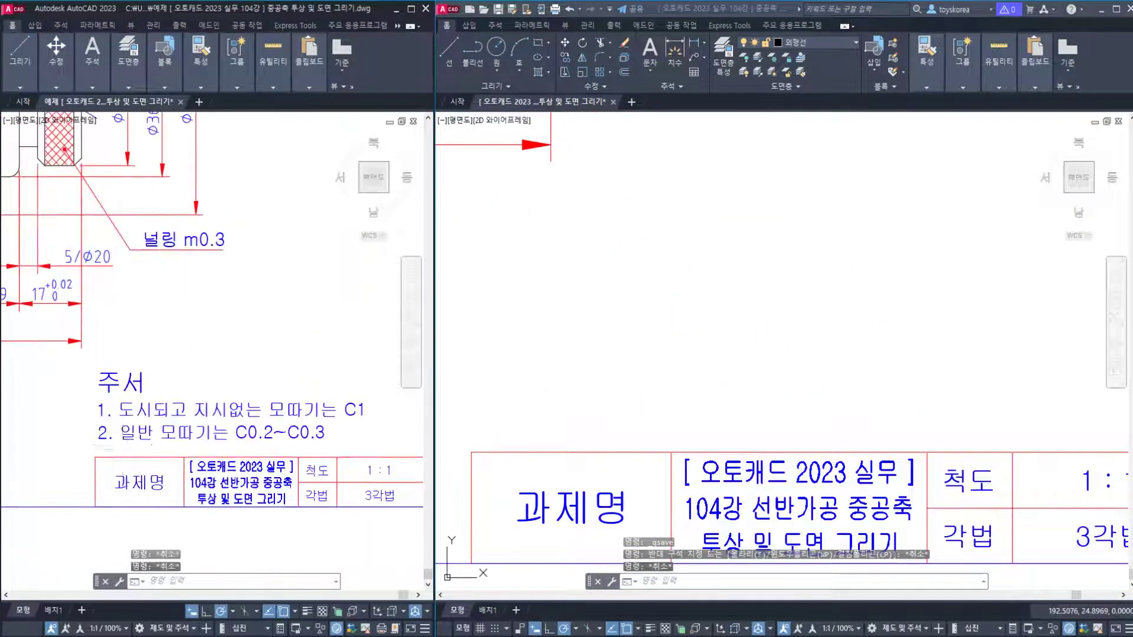
pyautogui.scroll(-5, 96, 429)
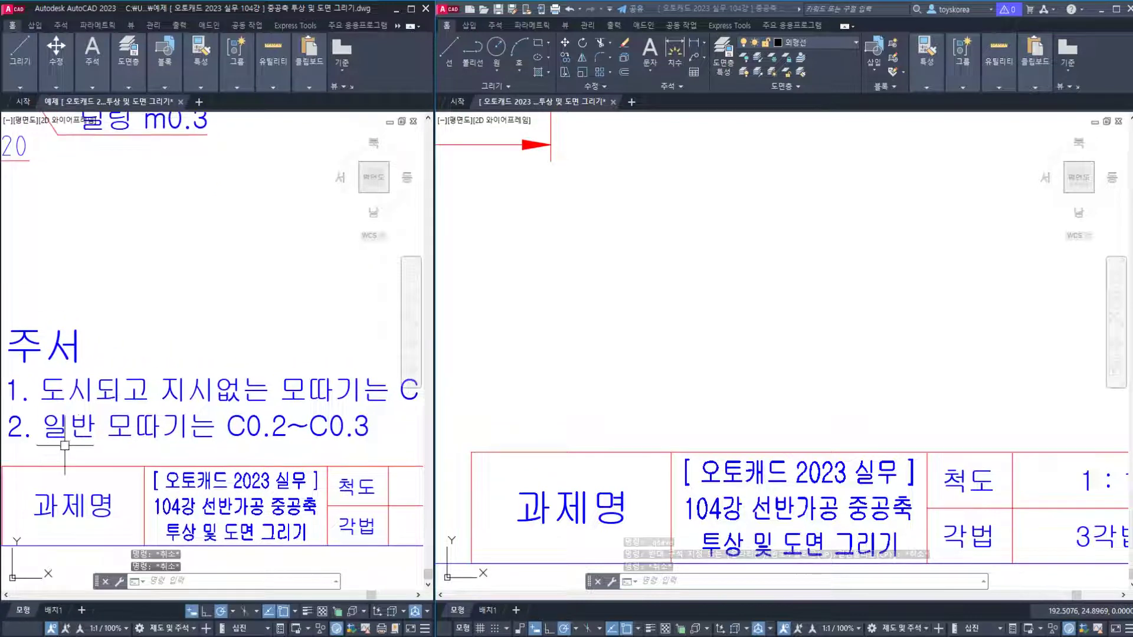
pyautogui.moveTo(96, 429); pyautogui.dragTo(119, 413, button='middle')
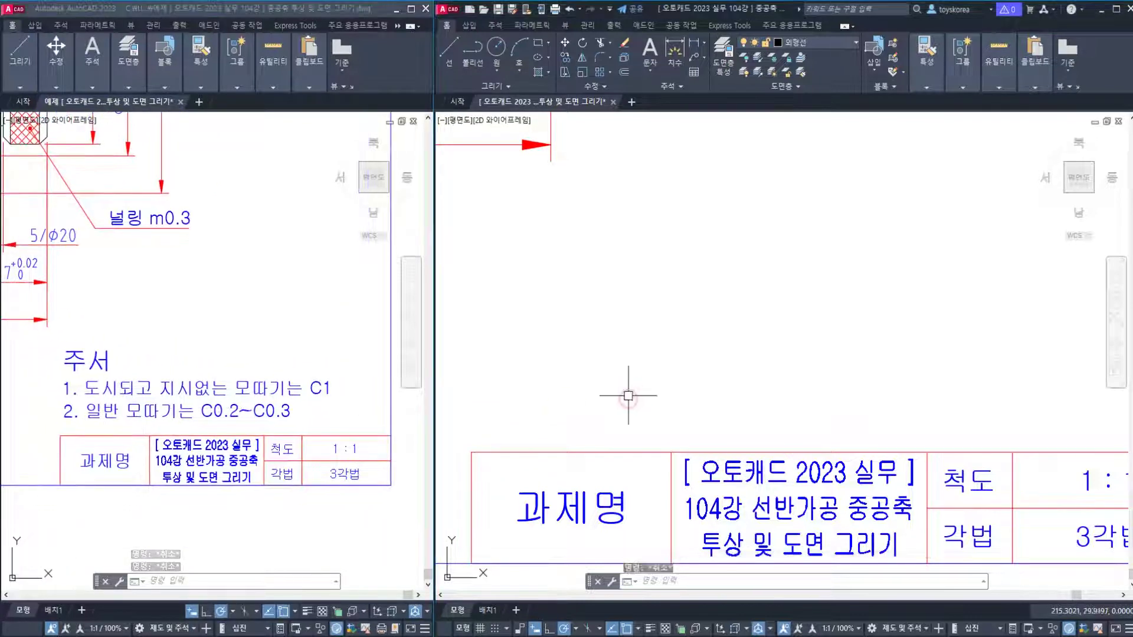
# Create a multiline text box spanning the title block's width directly above it and enter the heading 주서.
pyautogui.scroll(-4, 602, 389)
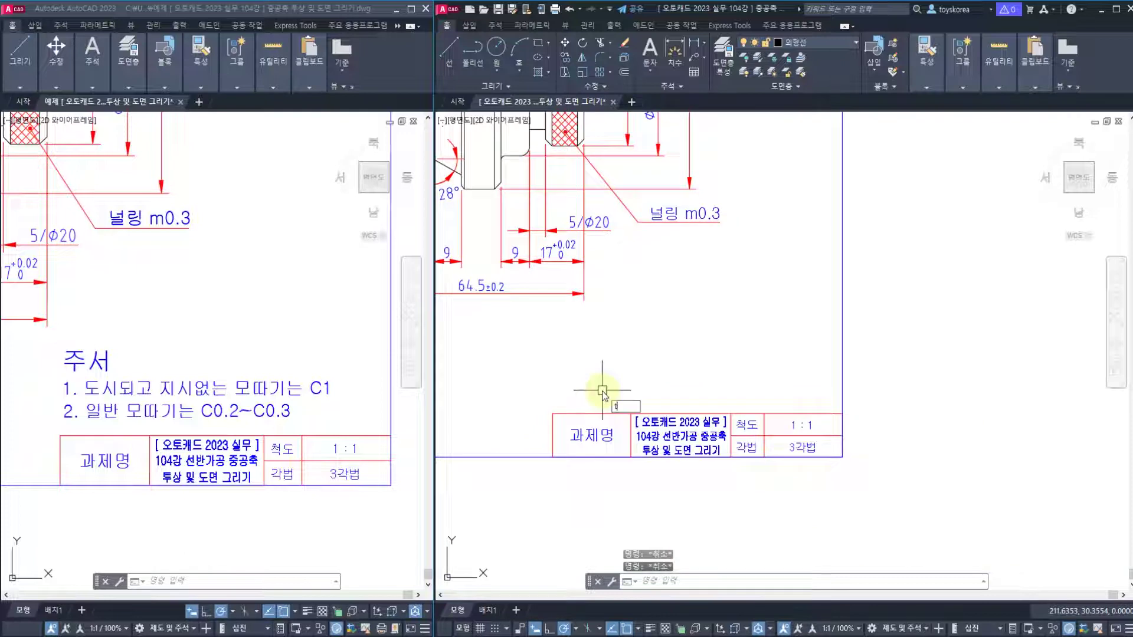
pyautogui.press('Return')
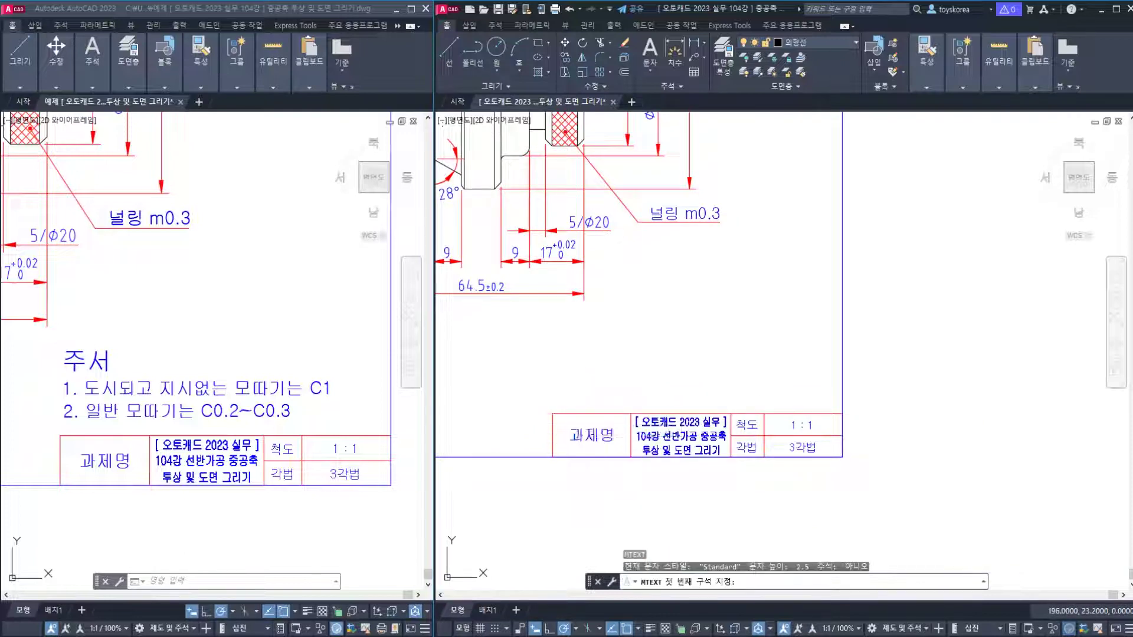
pyautogui.click(552, 413)
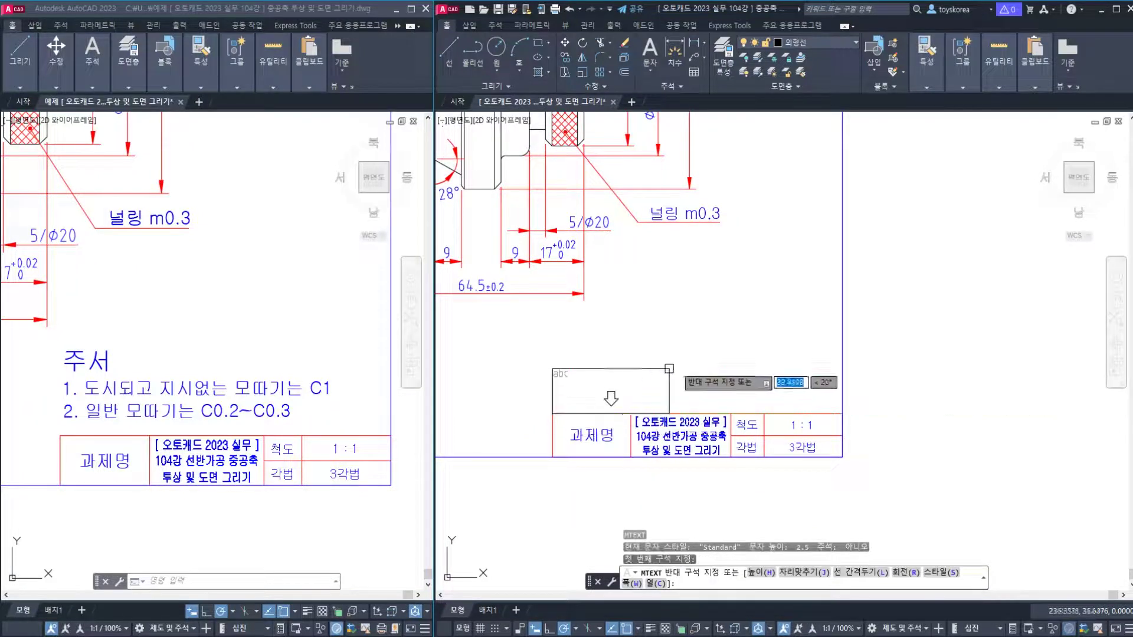
pyautogui.click(841, 309)
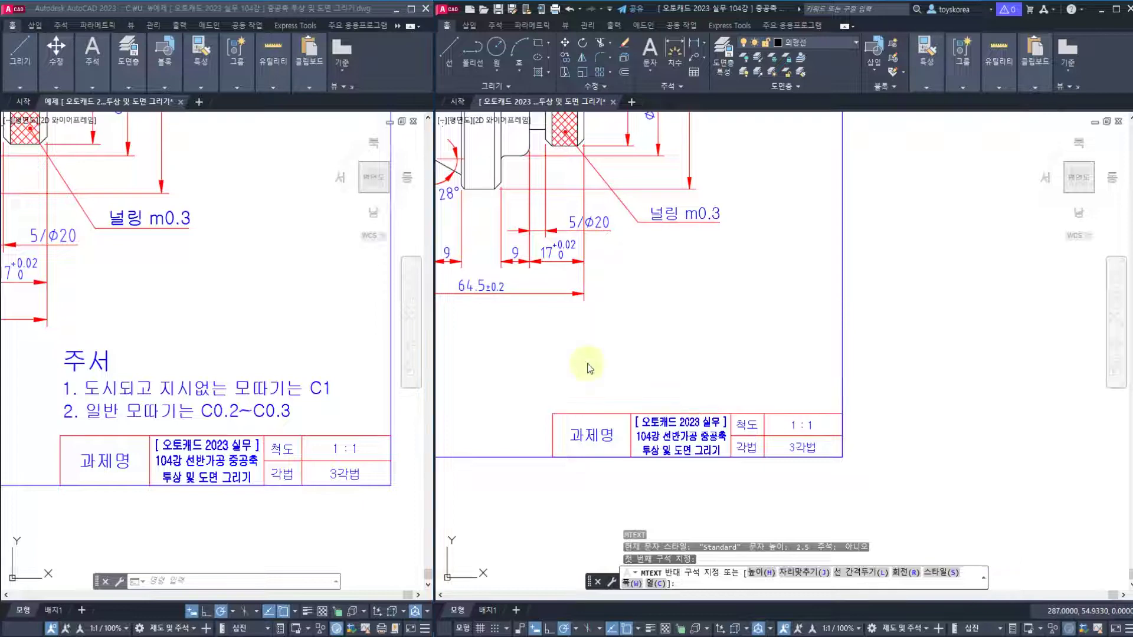
pyautogui.write('ㅈ')
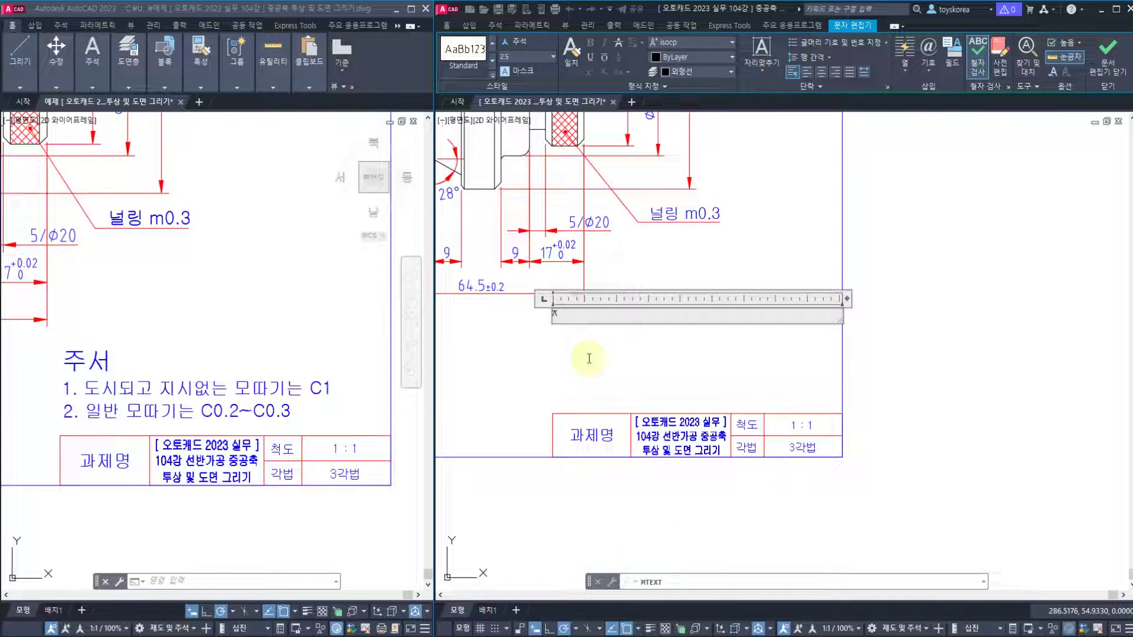
pyautogui.press('Return')
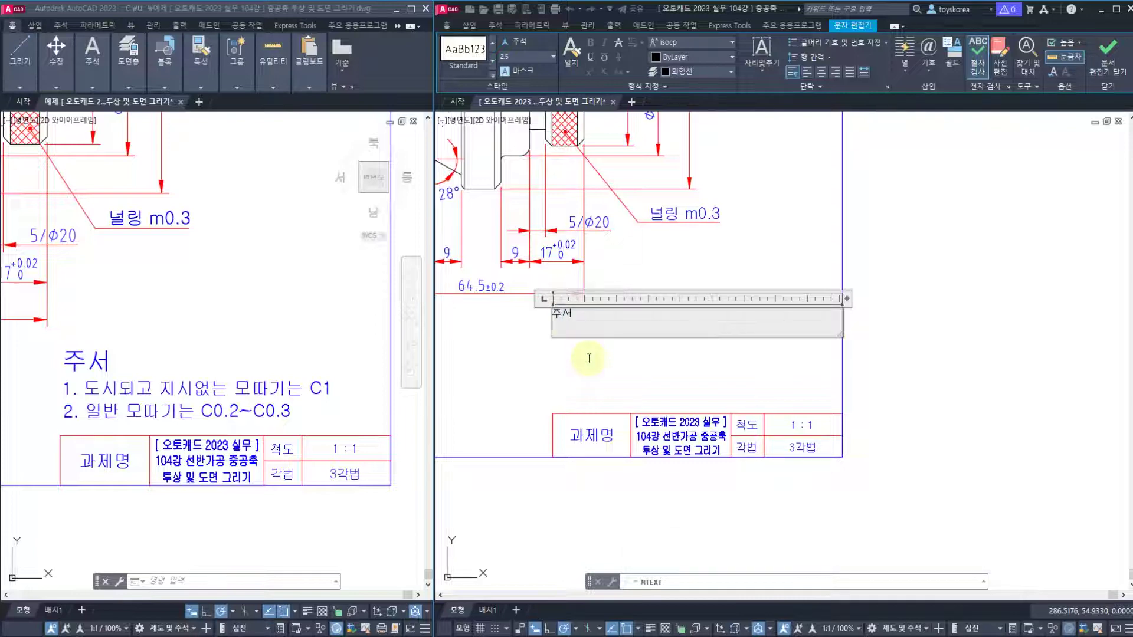
# Enter the first note line "1. 도시되고 지시없는 모따기는 C1" below the heading.
pyautogui.scroll(2, 589, 358)
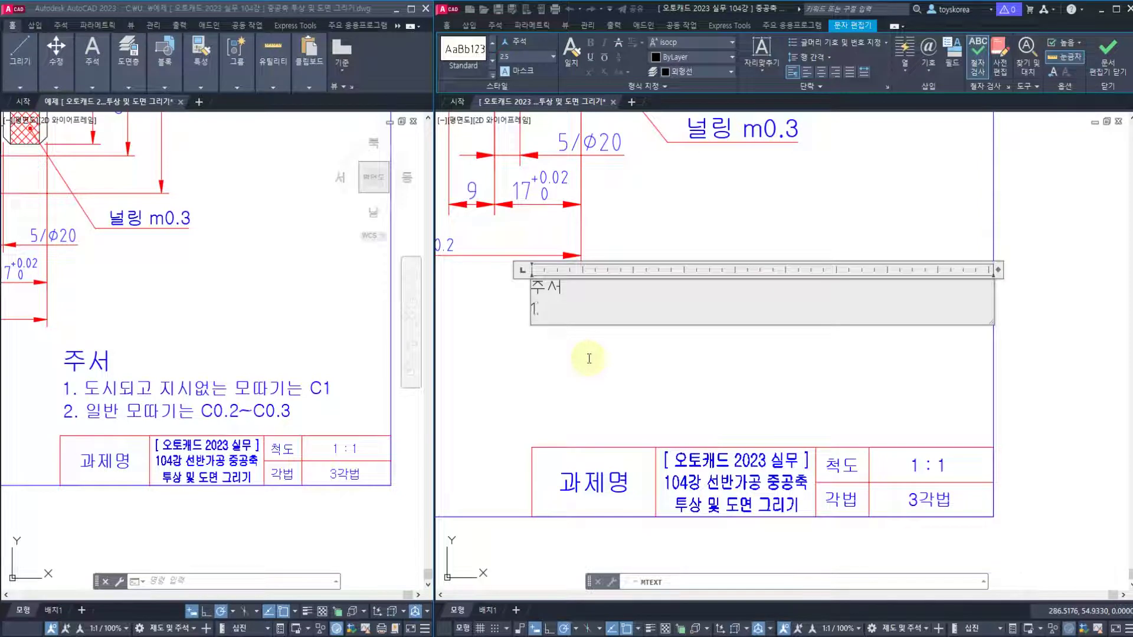
pyautogui.write('1. 도')
pyautogui.press('BackSpace')
pyautogui.press('BackSpace')
pyautogui.write('도시ㄷ')
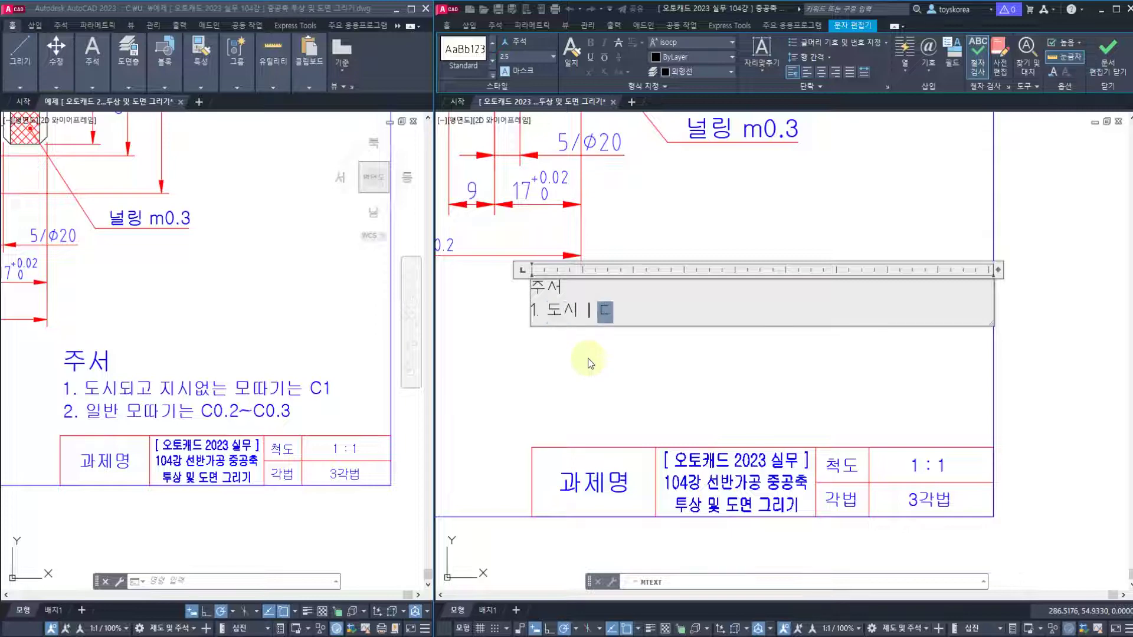
pyautogui.press('BackSpace')
pyautogui.press('BackSpace')
pyautogui.write('되고')
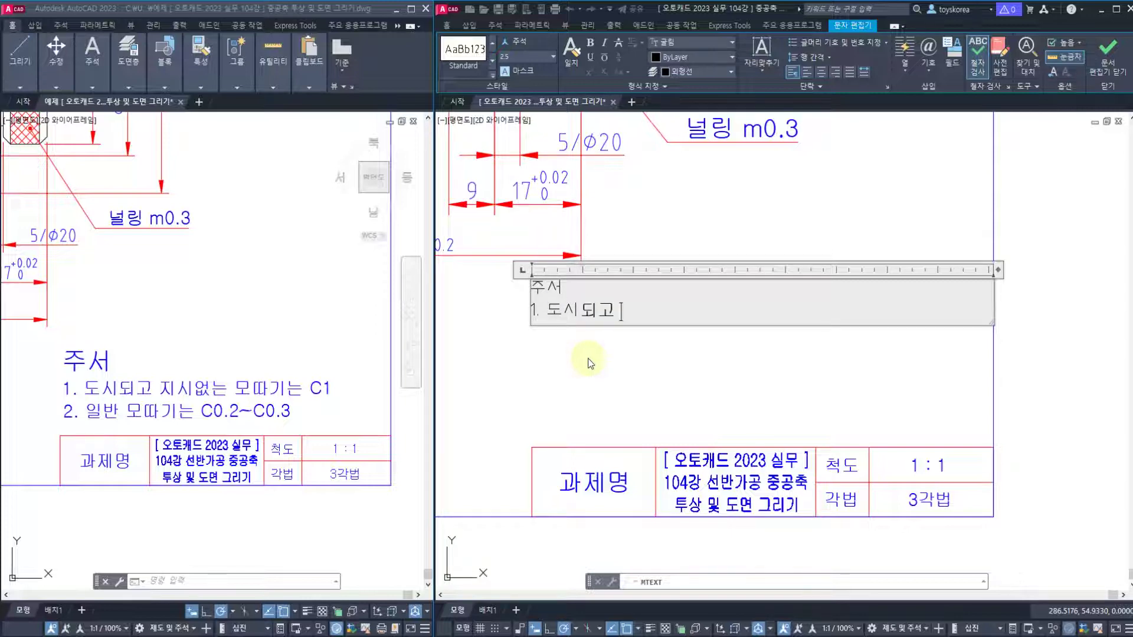
pyautogui.write('지시없는 모따기는')
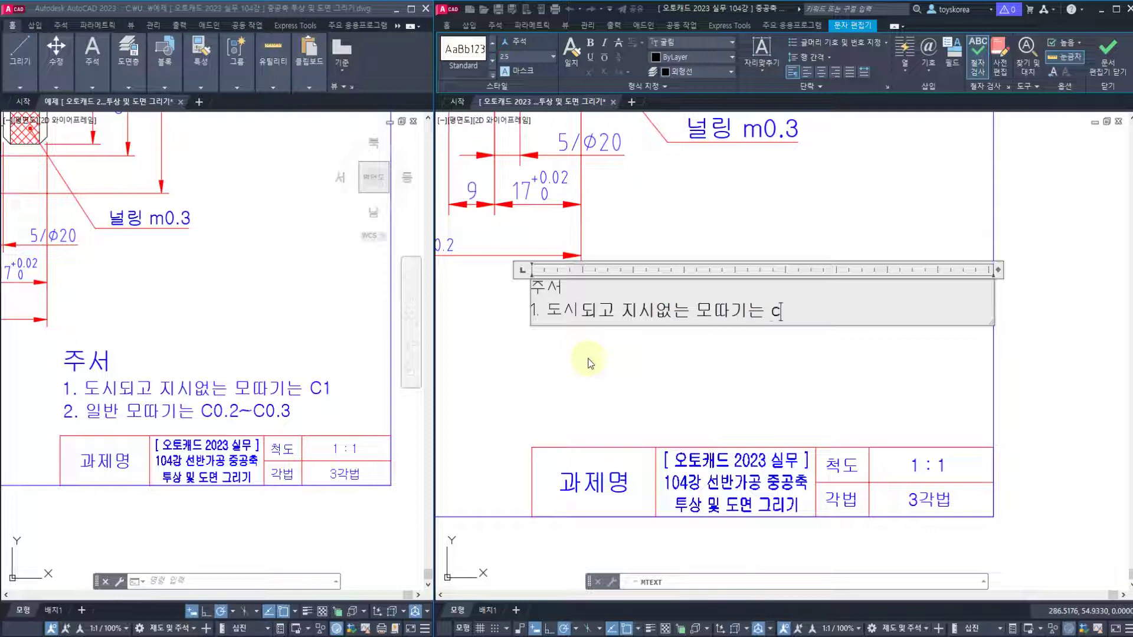
pyautogui.write(' C1')
pyautogui.press('Return')
# Enter the second note line "2. 일반 모따기는 C0.2 ~ C0.3".
pyautogui.write('2. ')
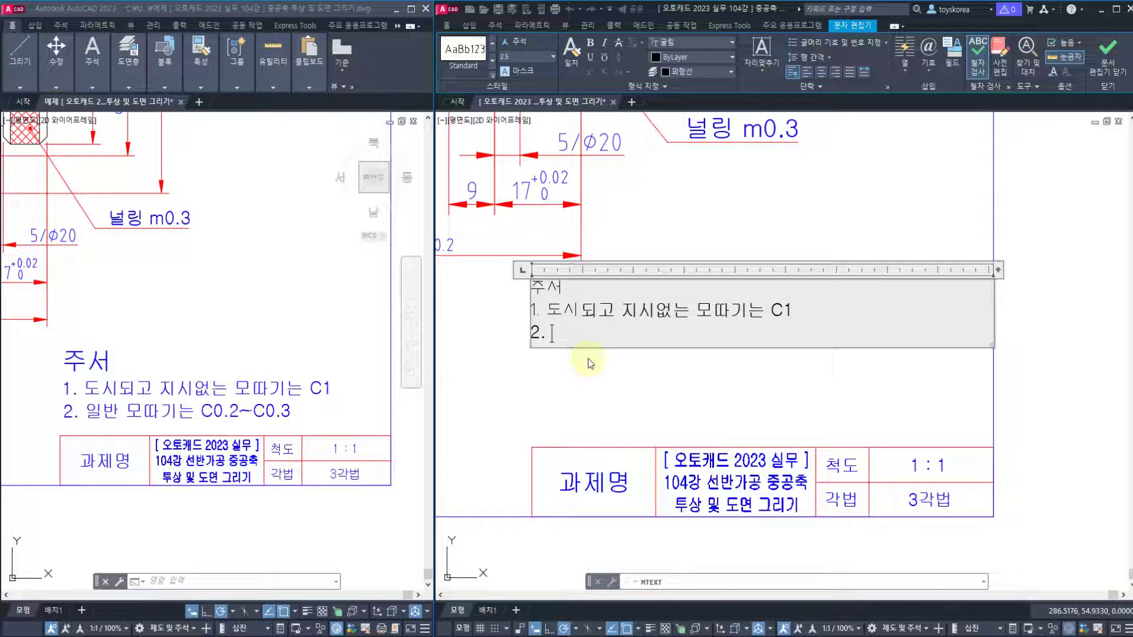
pyautogui.write('DLFQKS')
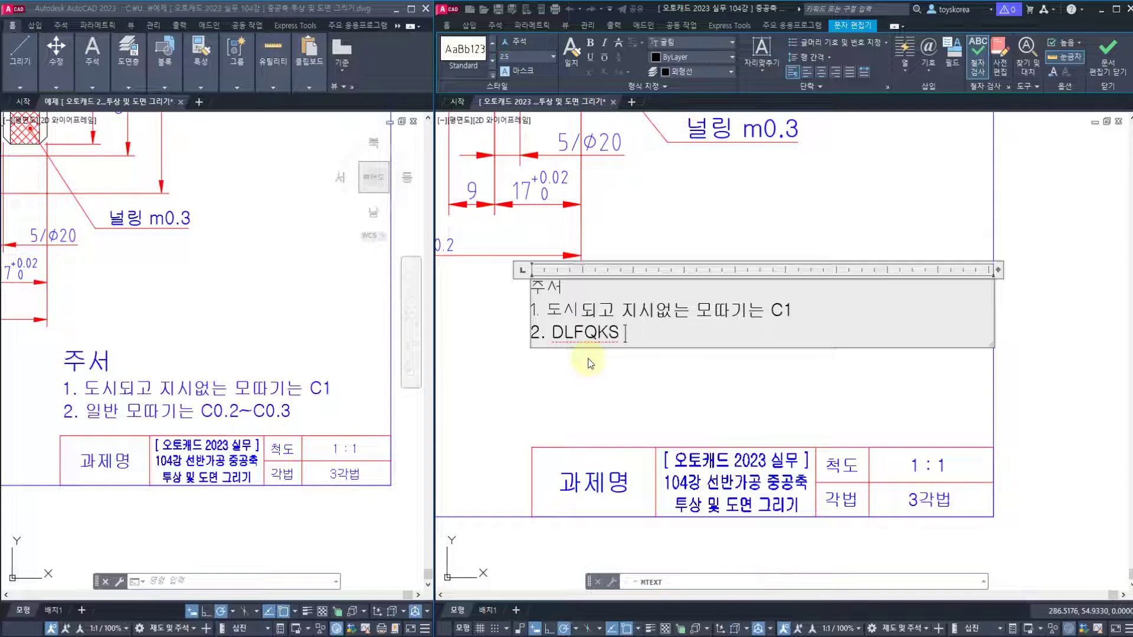
pyautogui.press('BackSpace')
pyautogui.press('BackSpace')
pyautogui.press('BackSpace')
pyautogui.press('BackSpace')
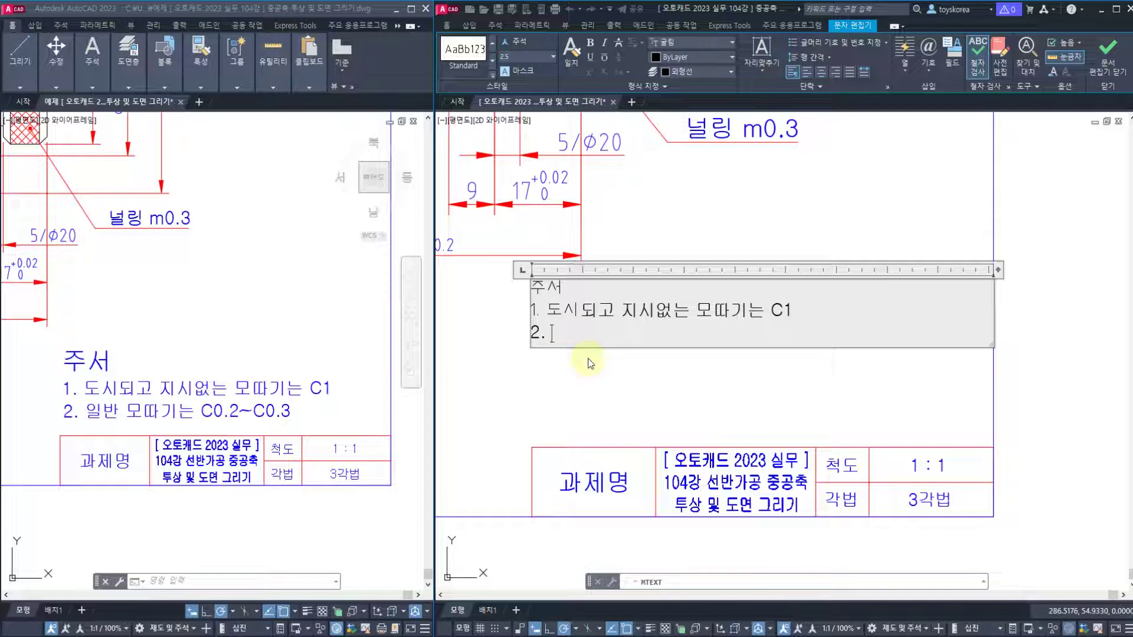
pyautogui.write('일반 모따기')
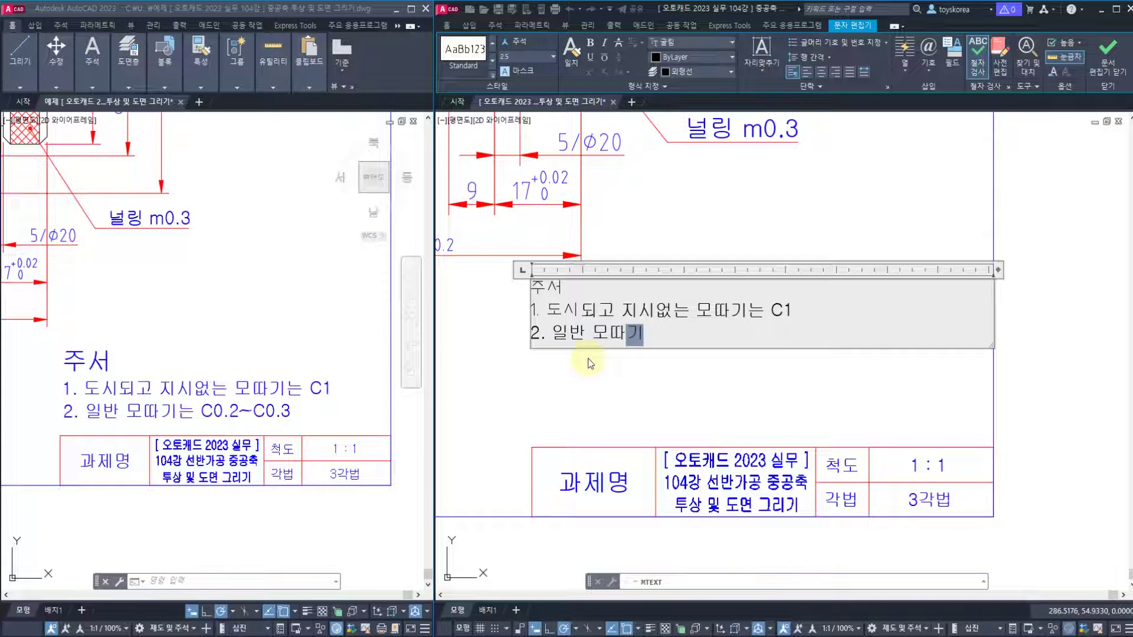
pyautogui.write('는 C0.2')
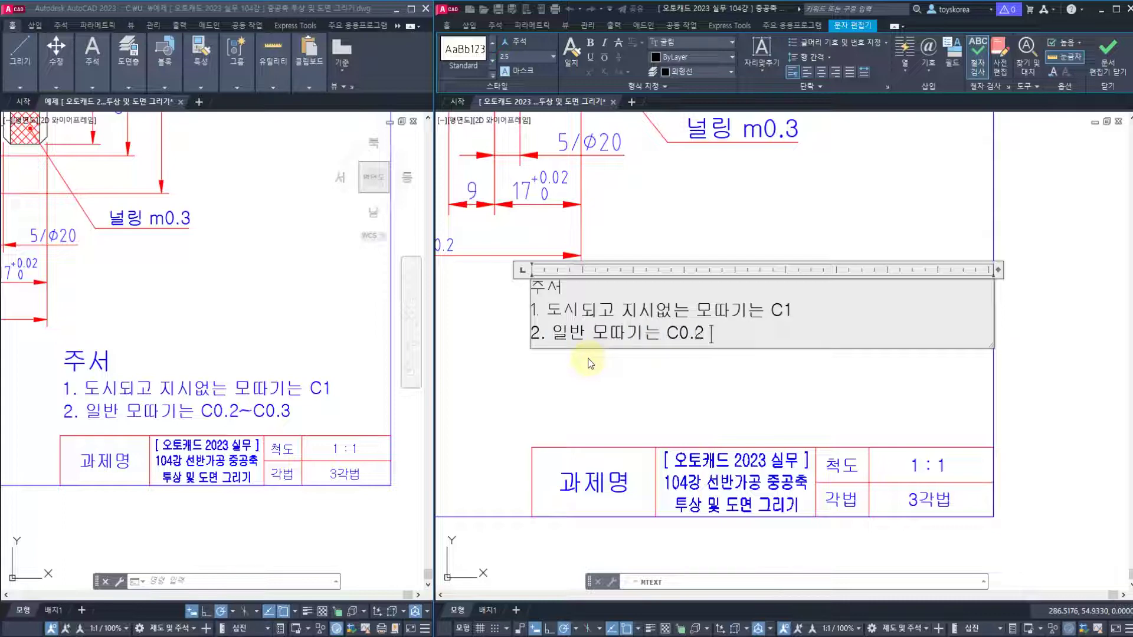
pyautogui.write('~C0.3')
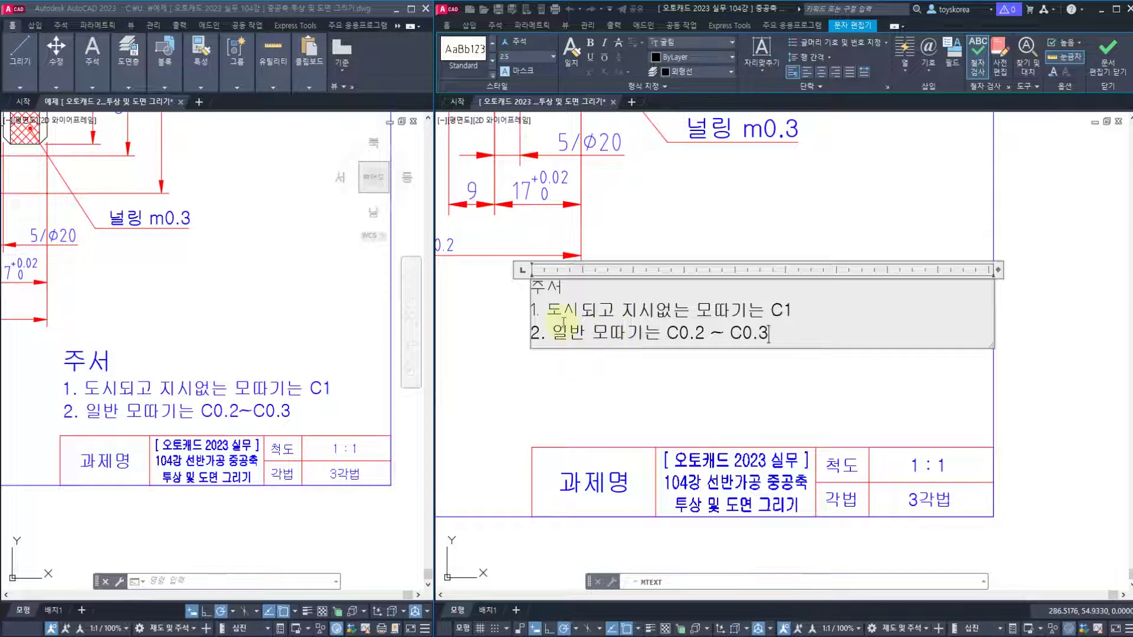
# Apply the 굴림 text style to all of the note text and set its height to 3.5.
pyautogui.scroll(2, 562, 322)
pyautogui.moveTo(911, 342); pyautogui.dragTo(491, 263)
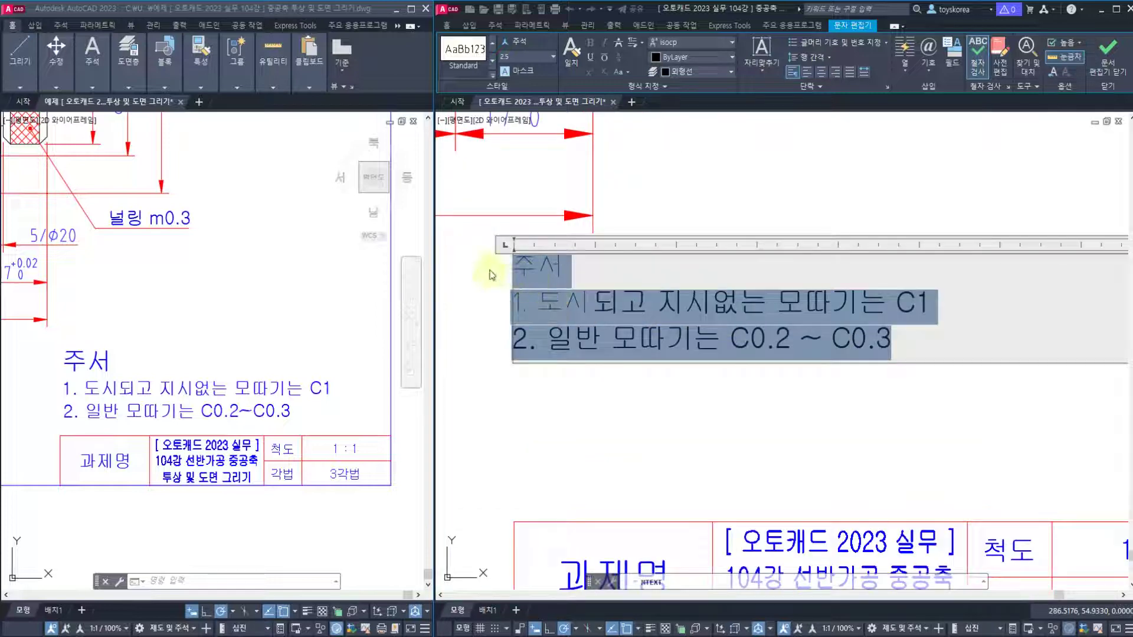
pyautogui.click(493, 80)
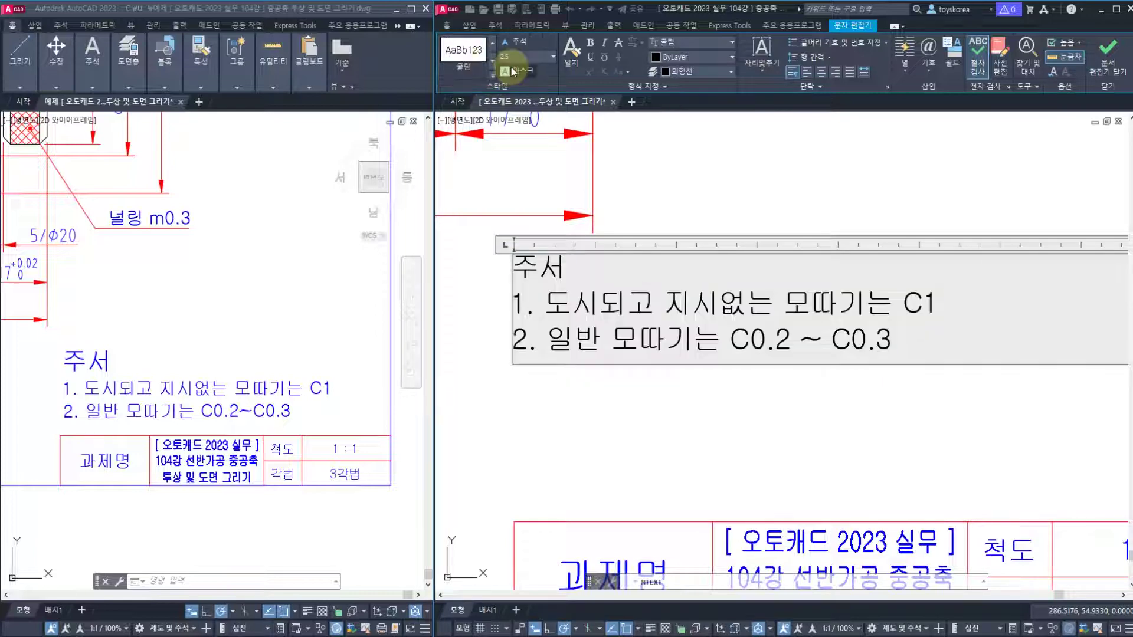
pyautogui.moveTo(892, 343); pyautogui.dragTo(477, 266)
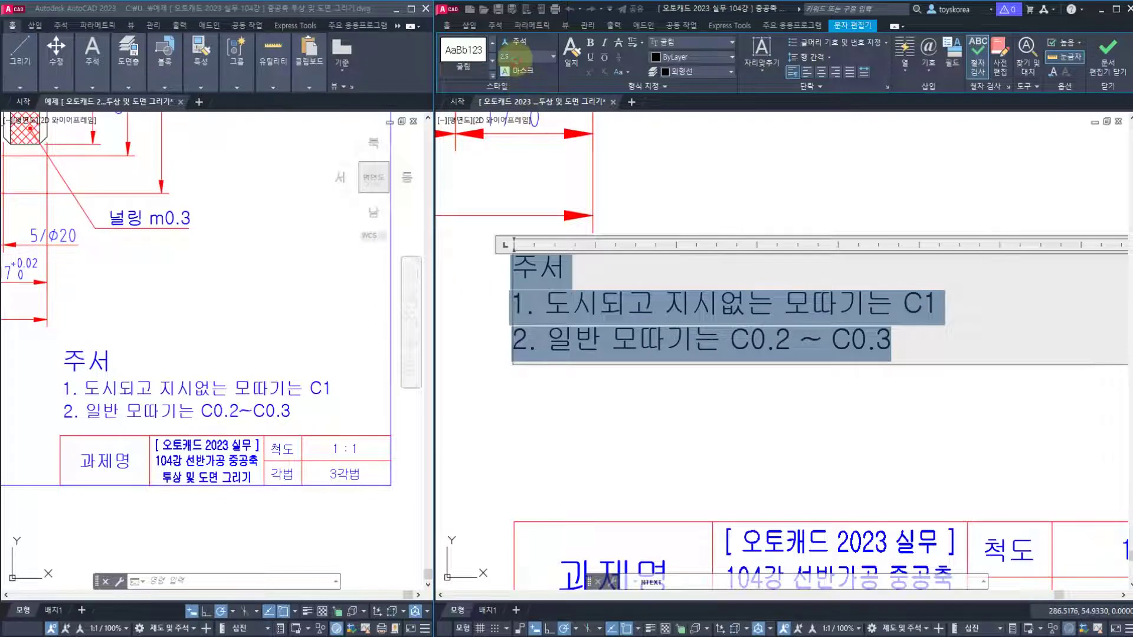
pyautogui.press('Return')
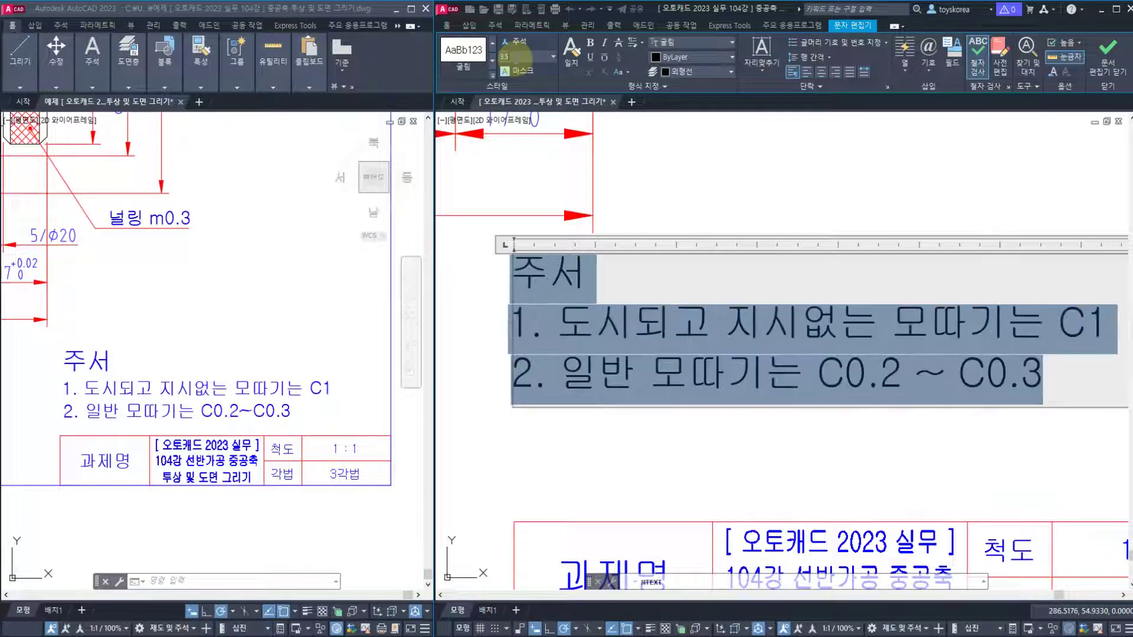
# Set the text height of the heading 주서 to 5 and finish editing the notes.
pyautogui.scroll(-2, 583, 350)
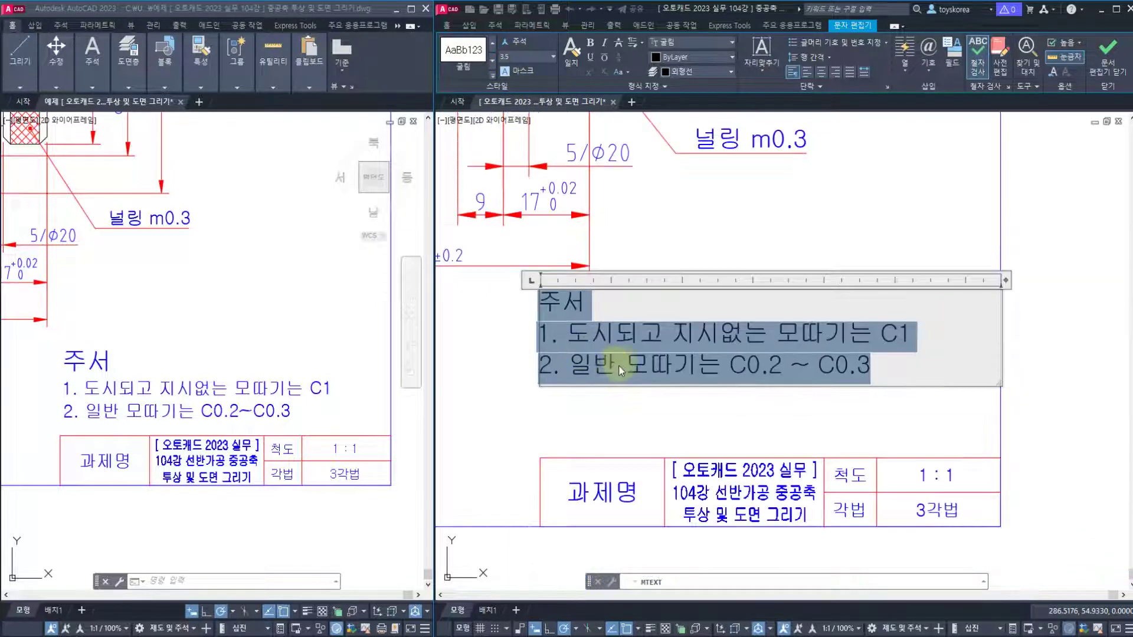
pyautogui.click(612, 305)
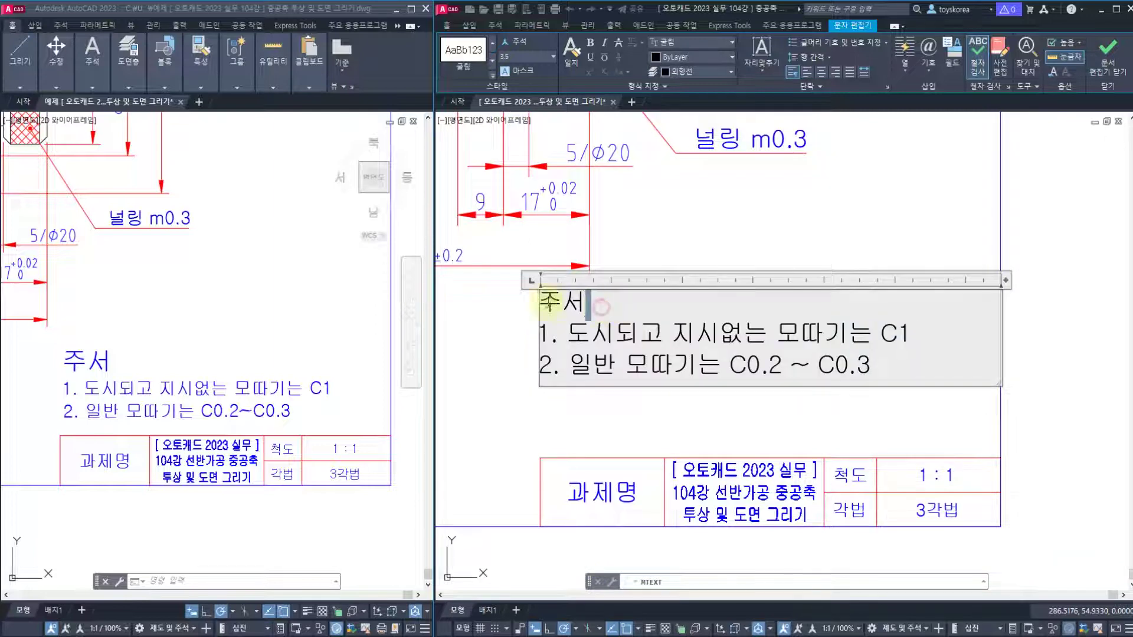
pyautogui.moveTo(587, 304); pyautogui.dragTo(519, 302)
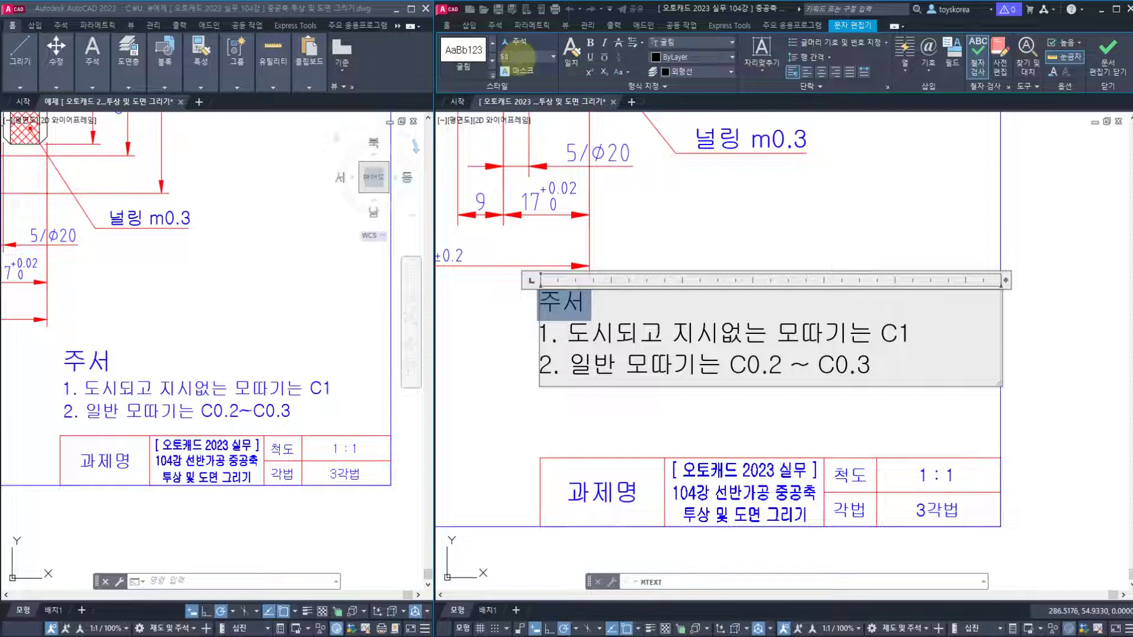
pyautogui.click(525, 56)
pyautogui.write('5')
pyautogui.press('Return')
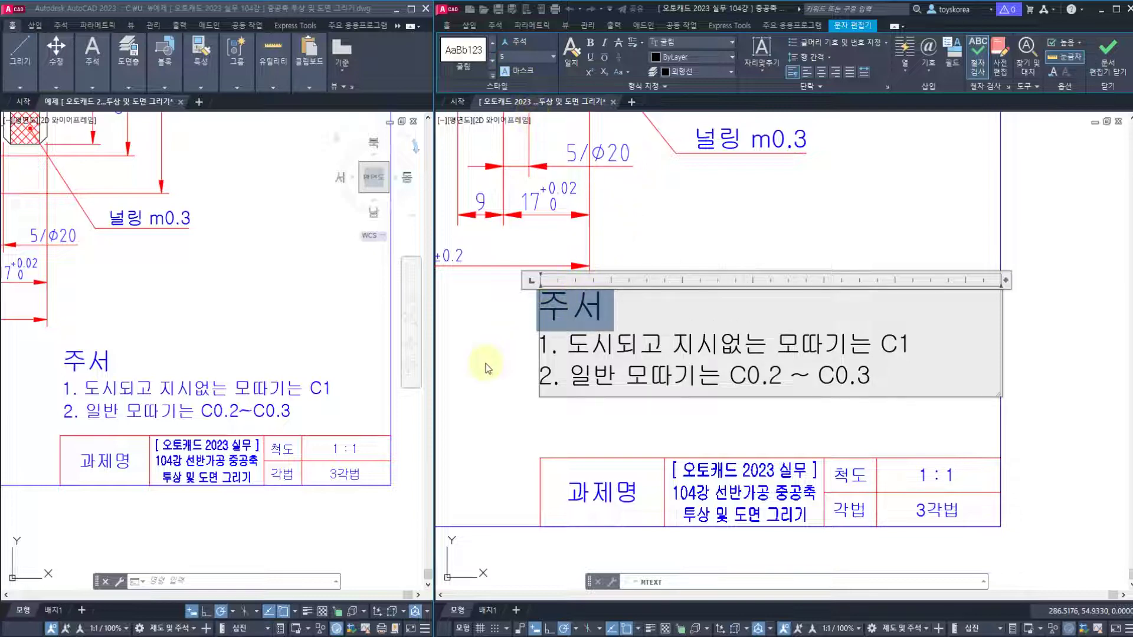
pyautogui.click(484, 368)
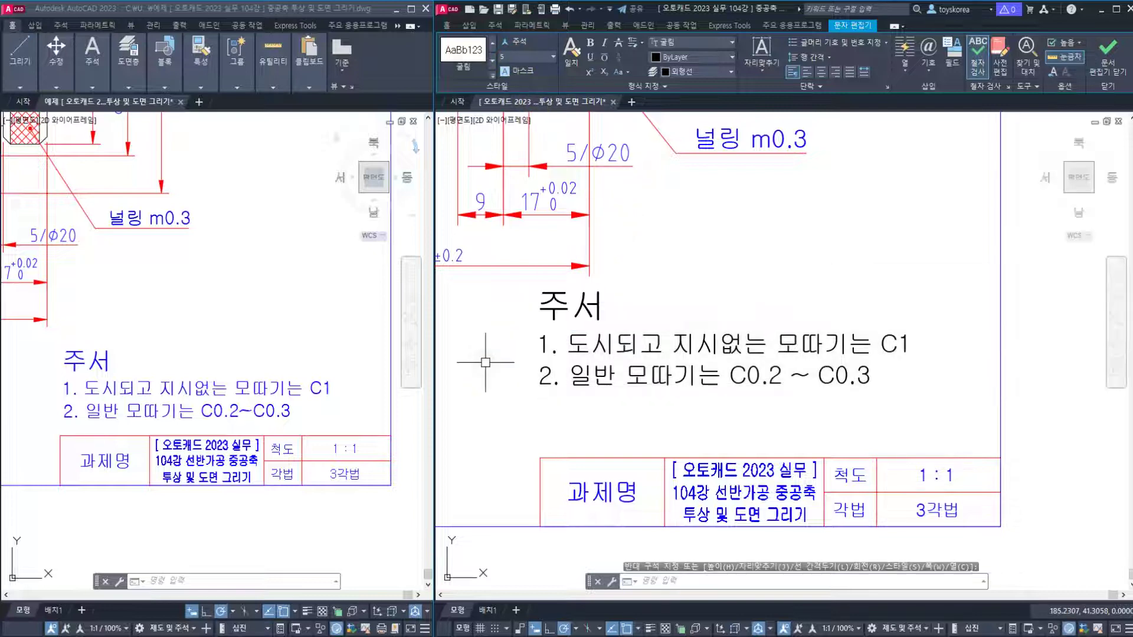
# Move the note text block onto the 일반주서 layer and deselect it.
pyautogui.click(593, 344)
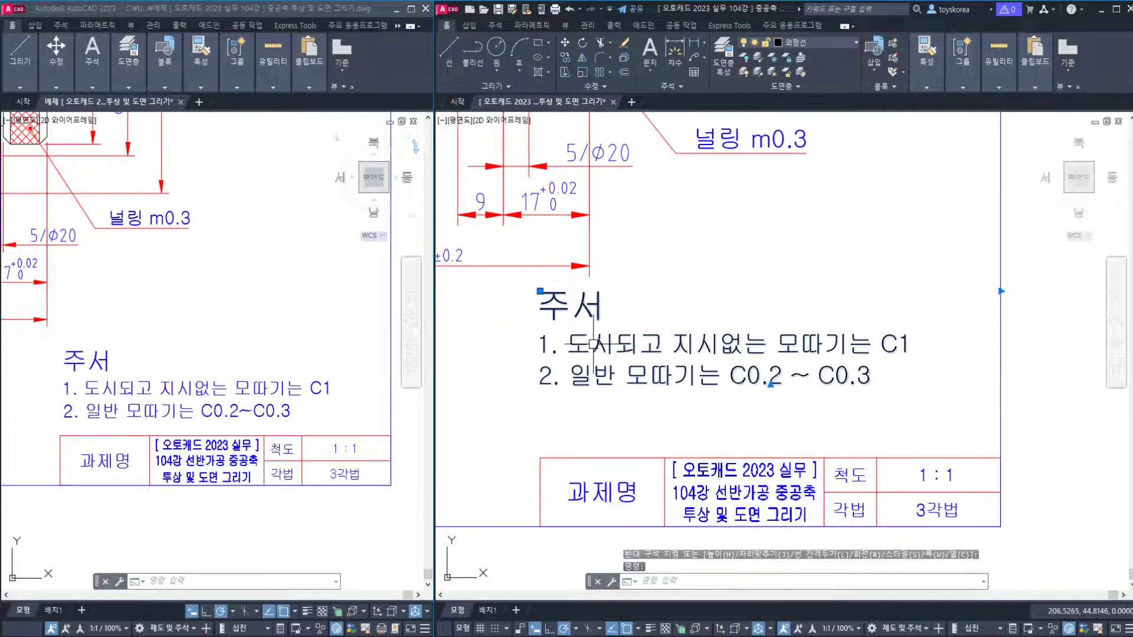
pyautogui.click(813, 42)
pyautogui.click(813, 193)
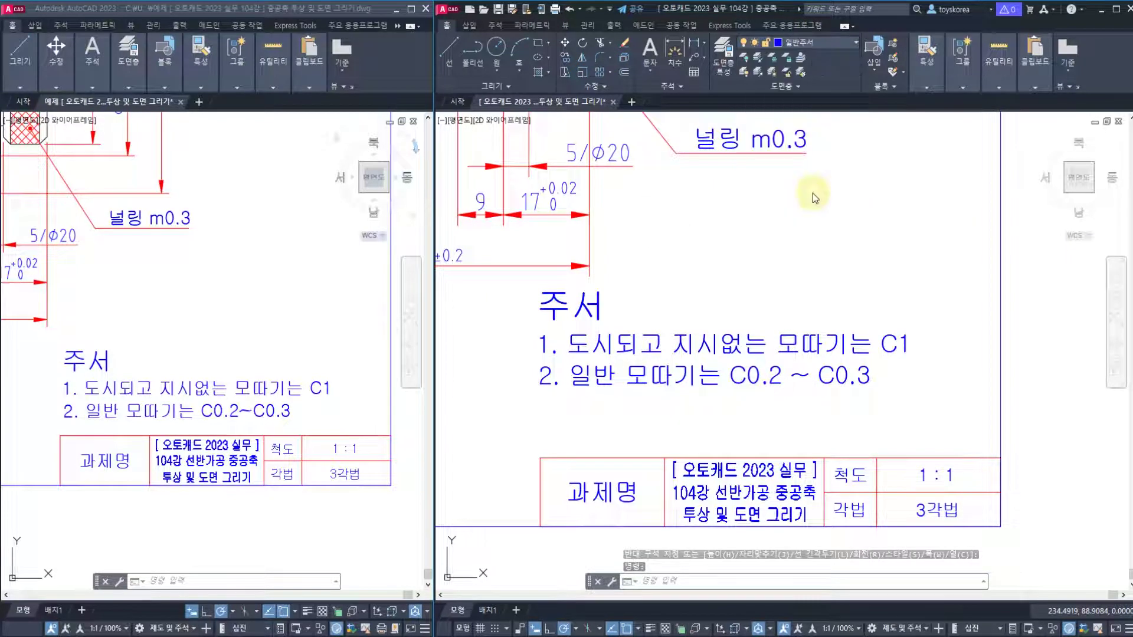
pyautogui.press('Escape')
pyautogui.press('Escape')
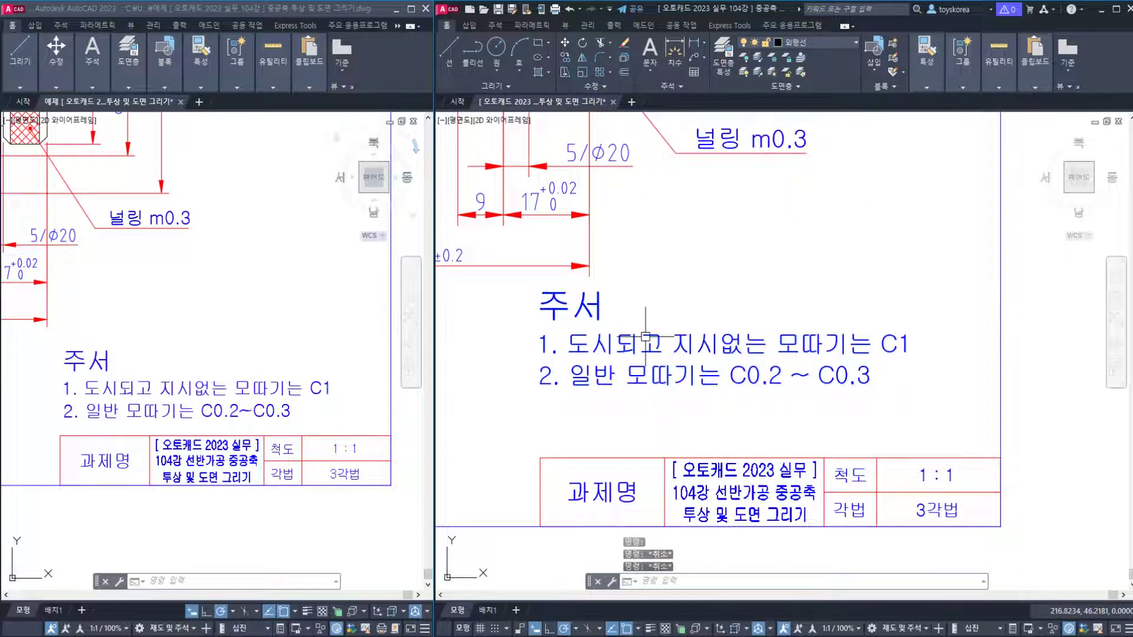
# Move the note text block about 10.8 units down and slightly right so it sits just above the title block.
pyautogui.press('Return')
pyautogui.click(605, 350)
pyautogui.press('Return')
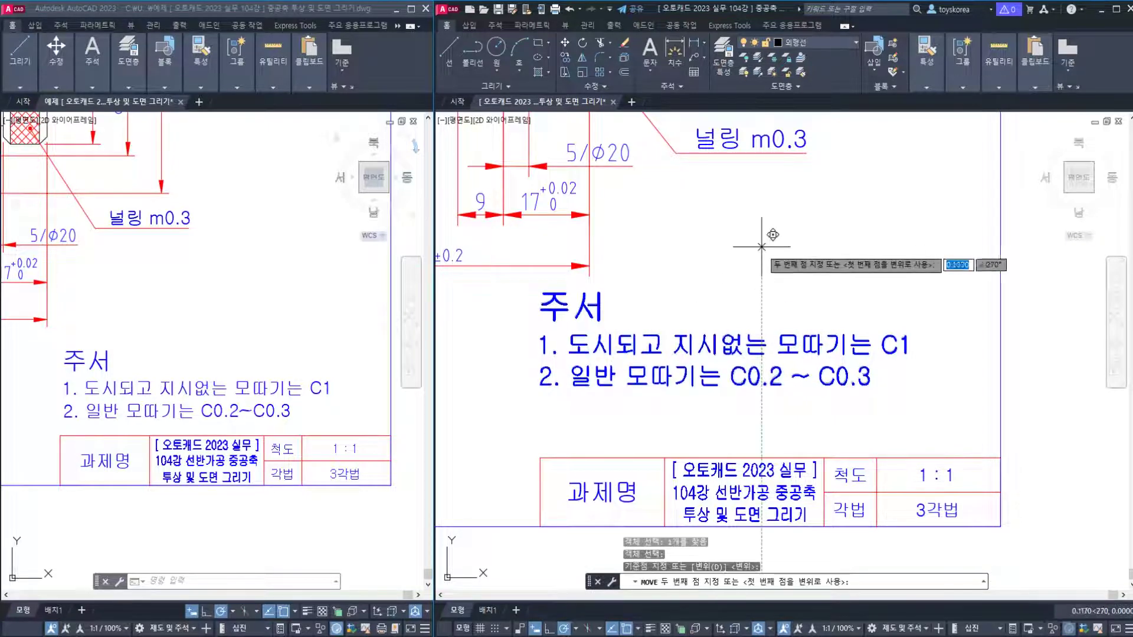
pyautogui.click(760, 248)
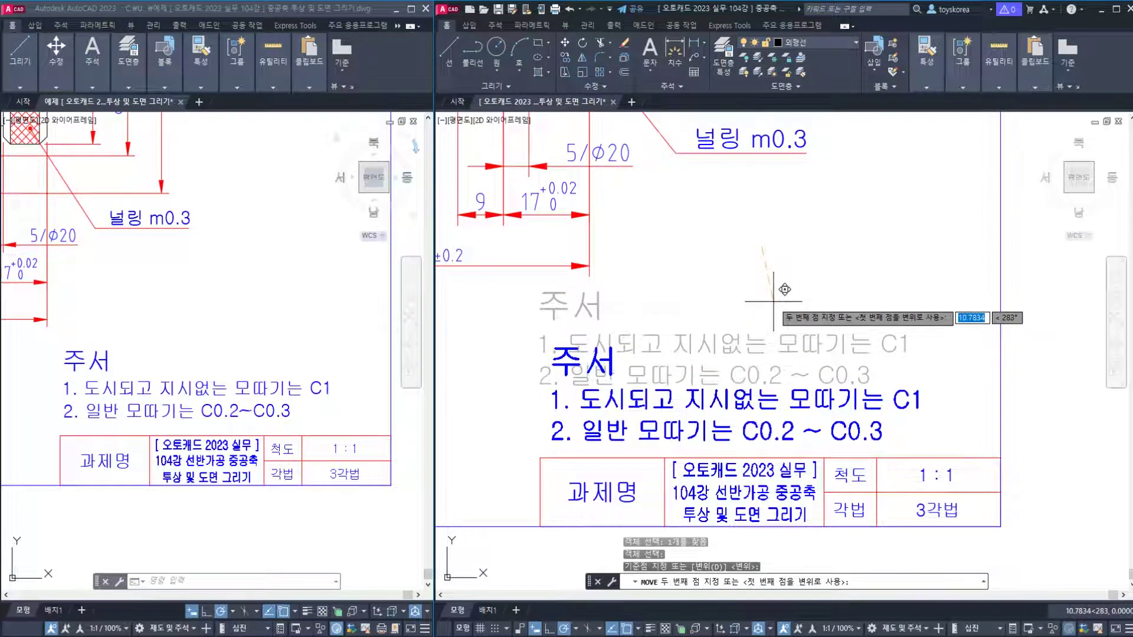
pyautogui.press('Escape')
# Examine the notes, title block, 28° taper and hatched partial section of the finished shaft drawing up close.
pyautogui.scroll(3, 682, 443)
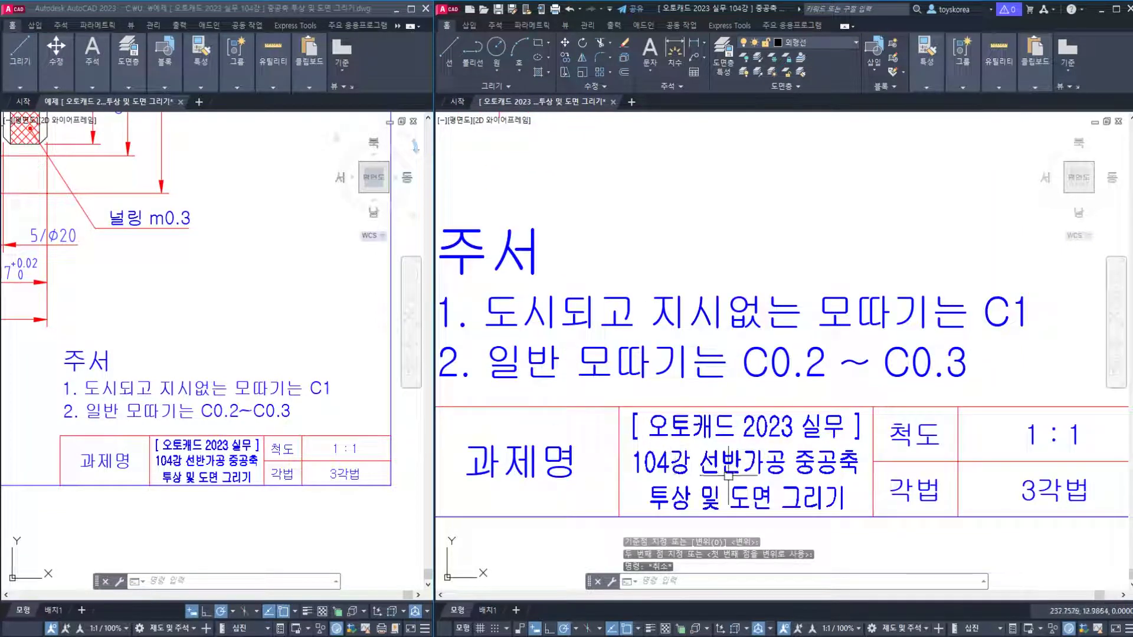
pyautogui.scroll(-3, 728, 433)
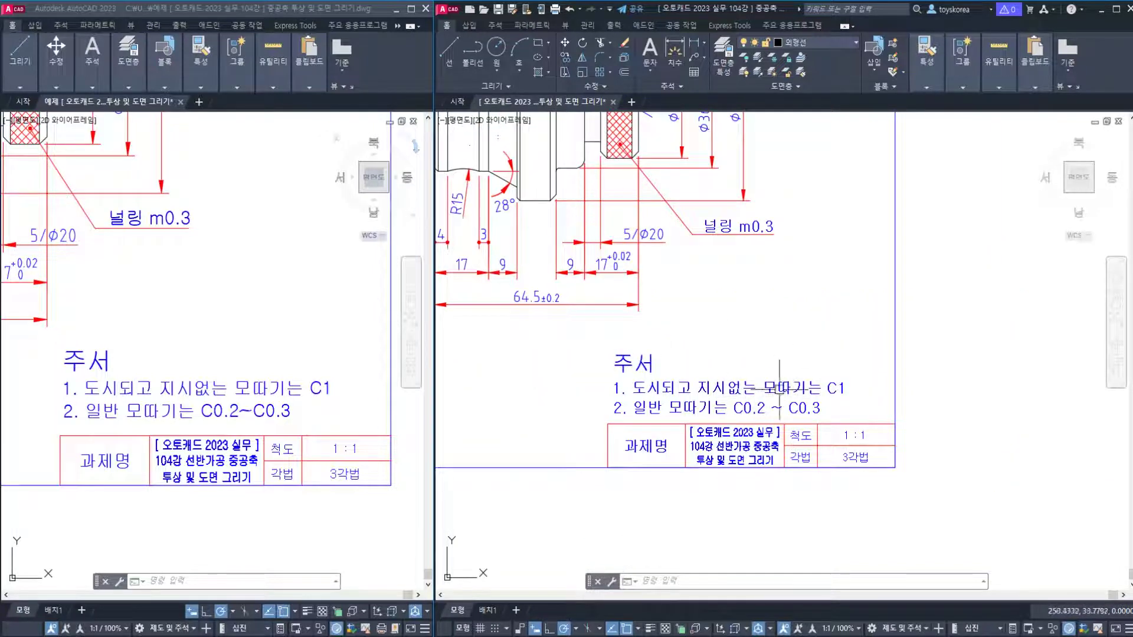
pyautogui.scroll(2, 671, 407)
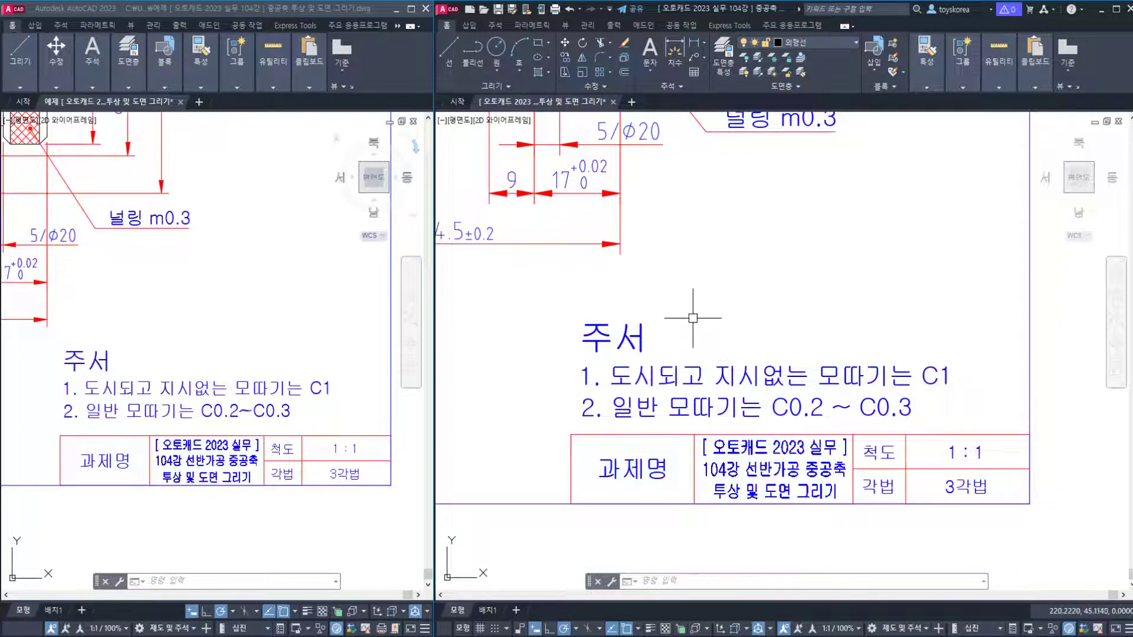
pyautogui.scroll(-2, 698, 299)
pyautogui.scroll(8, 731, 379)
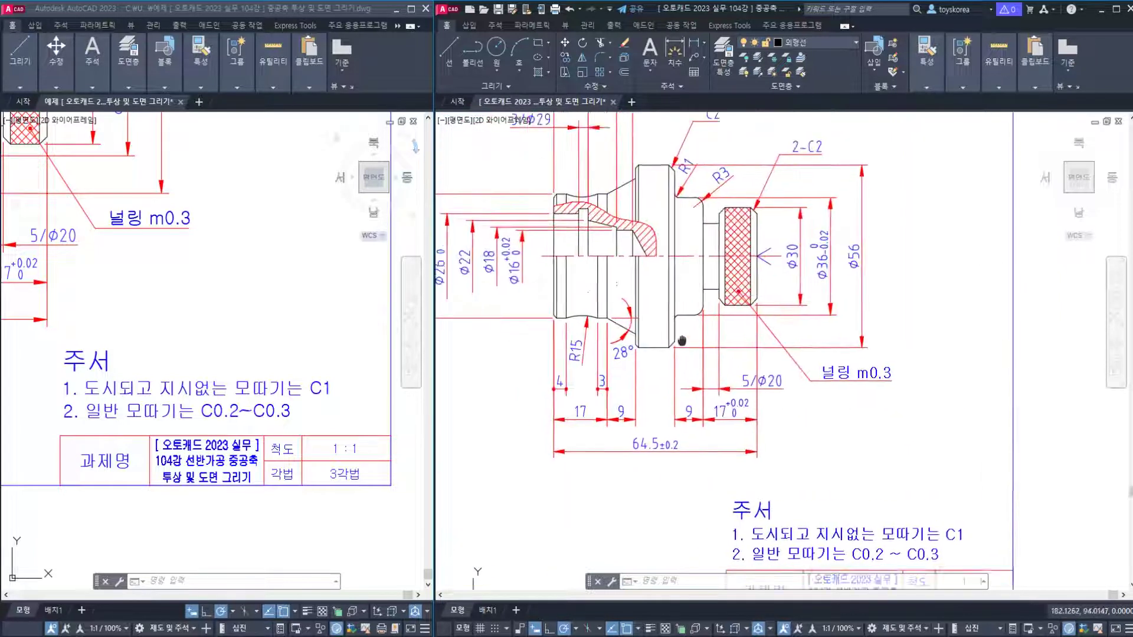
pyautogui.scroll(4, 625, 322)
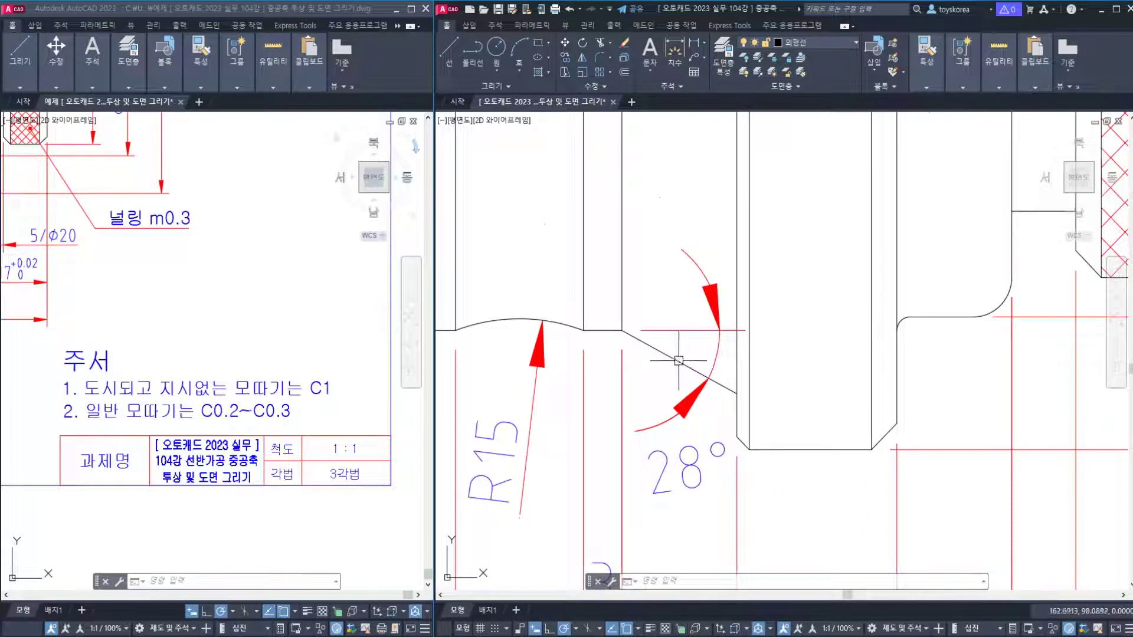
pyautogui.scroll(-4, 669, 342)
pyautogui.scroll(-4, 767, 342)
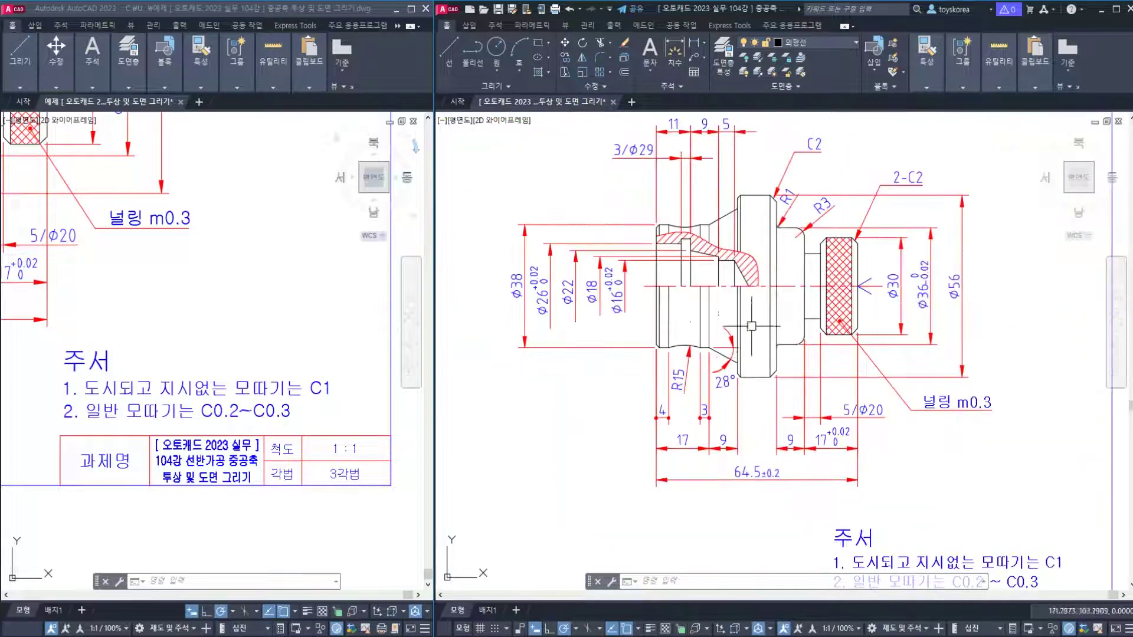
pyautogui.scroll(2, 712, 287)
pyautogui.scroll(-3, 712, 287)
pyautogui.scroll(3, 551, 336)
pyautogui.scroll(2, 652, 321)
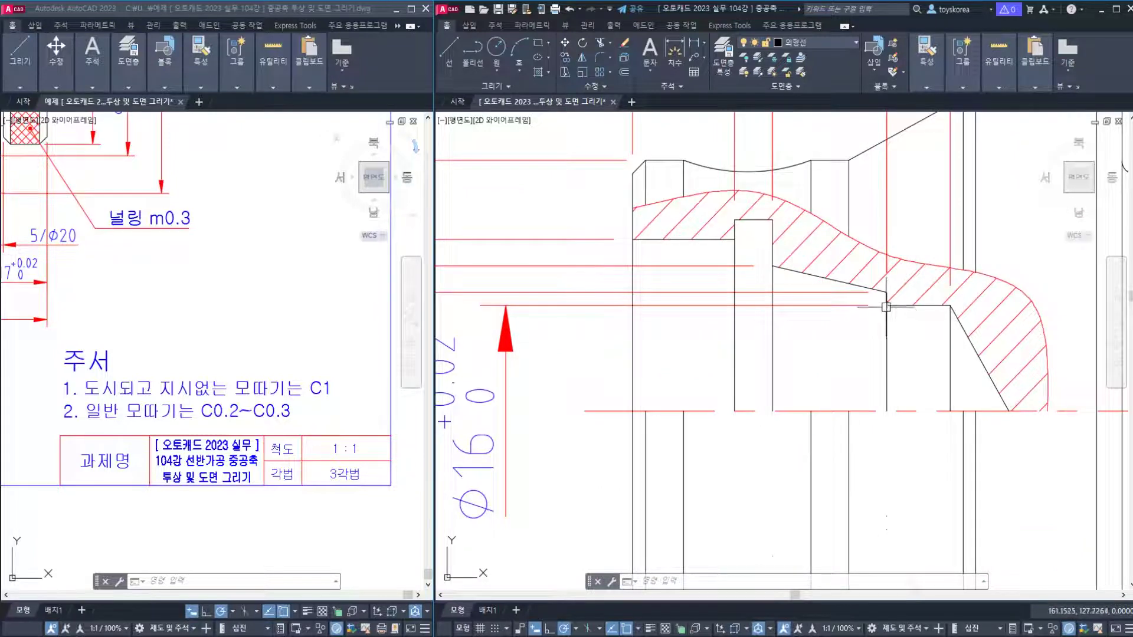
# Save the shaft drawing with the whole sheet in view.
pyautogui.scroll(-6, 878, 303)
pyautogui.scroll(3, 723, 327)
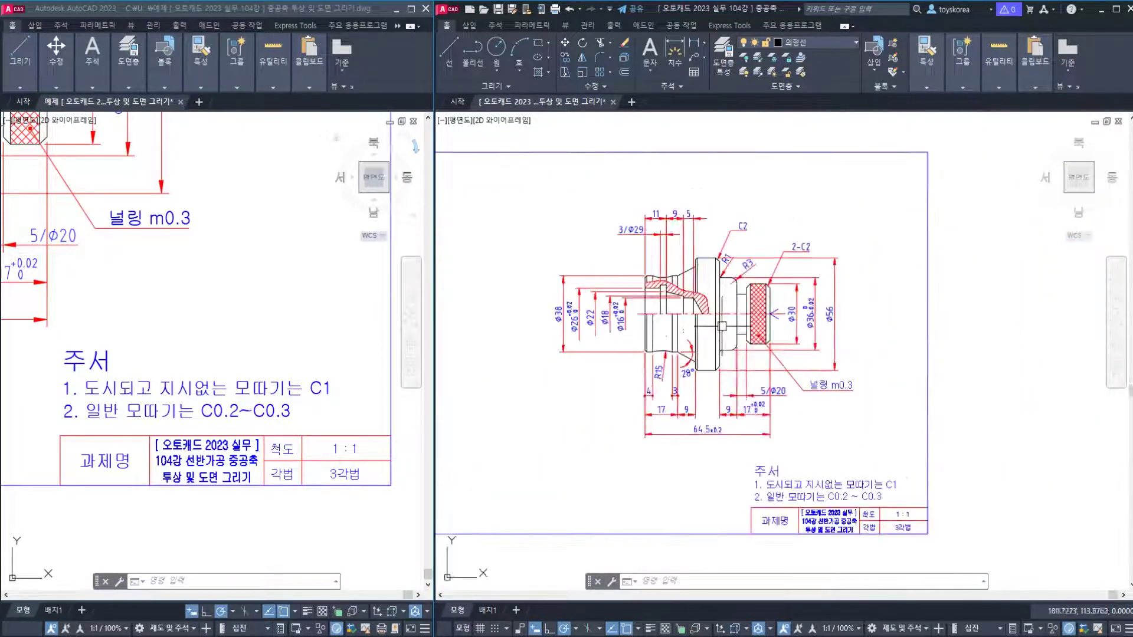
pyautogui.hotkey('ctrl', 's')
# Compare the reference drawing's shaft view and dimensions with the finished drawing.
pyautogui.scroll(-3, 65, 459)
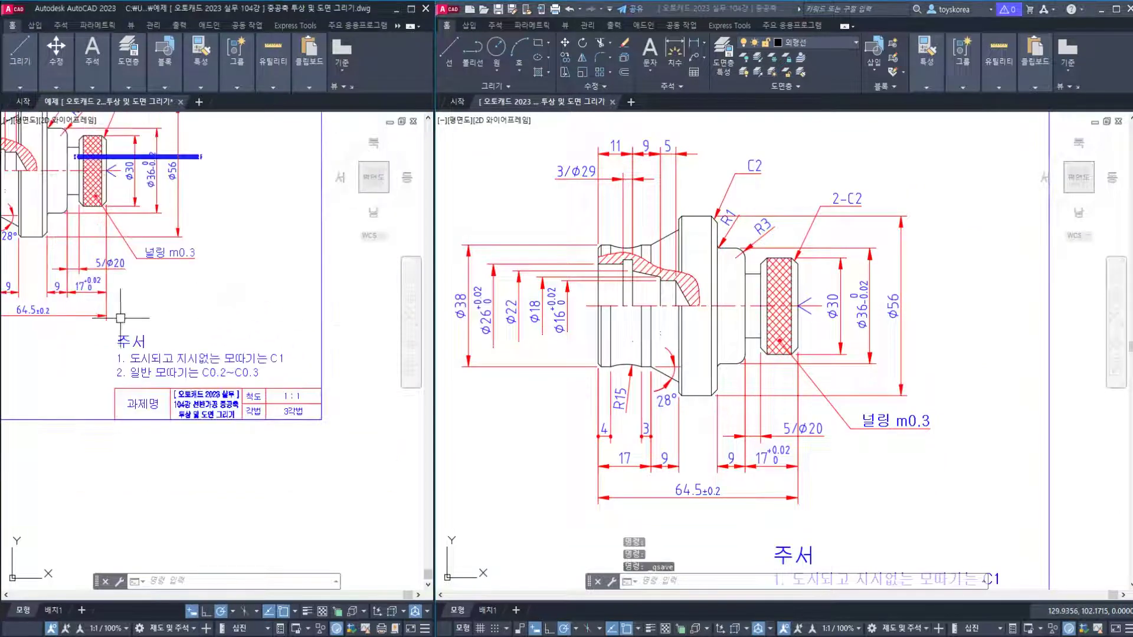
pyautogui.moveTo(65, 458)
pyautogui.mouseDown(button='middle')
pyautogui.moveTo(259, 430)
pyautogui.moveTo(284, 453)
pyautogui.mouseUp(button='middle')
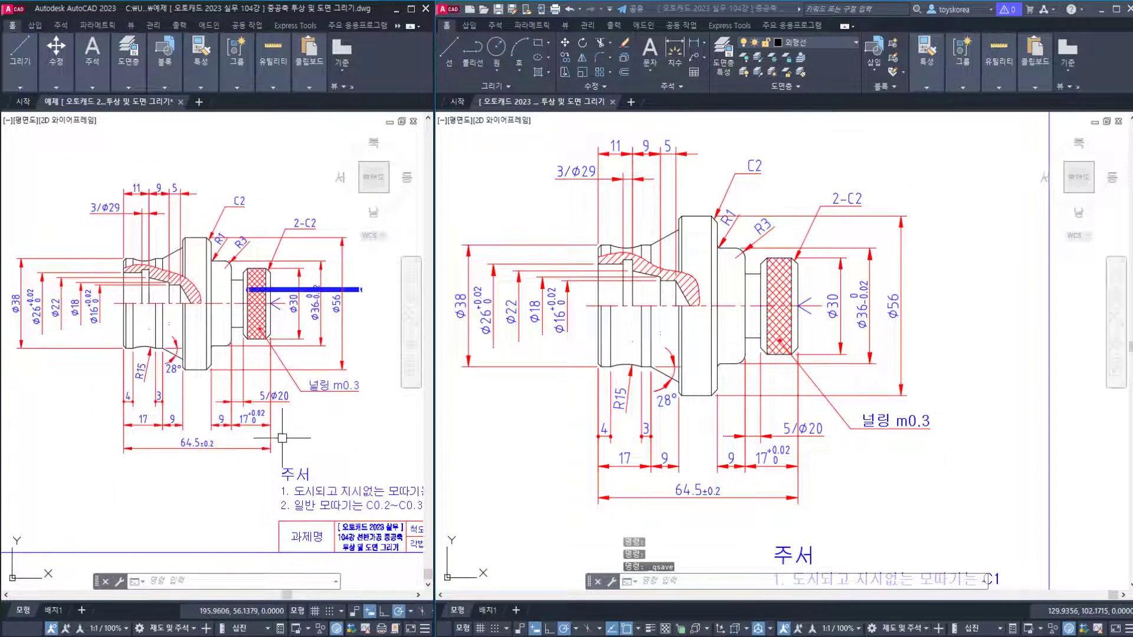
pyautogui.press('Escape')
pyautogui.click(218, 350)
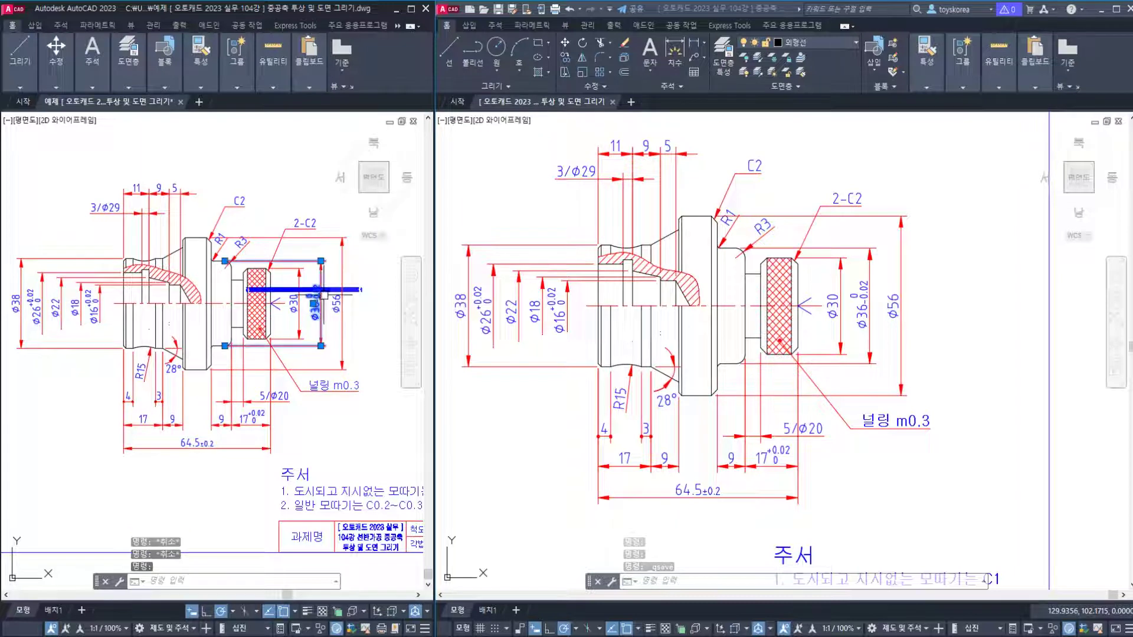
pyautogui.press('Escape')
pyautogui.scroll(5, 319, 293)
pyautogui.scroll(-6, 299, 314)
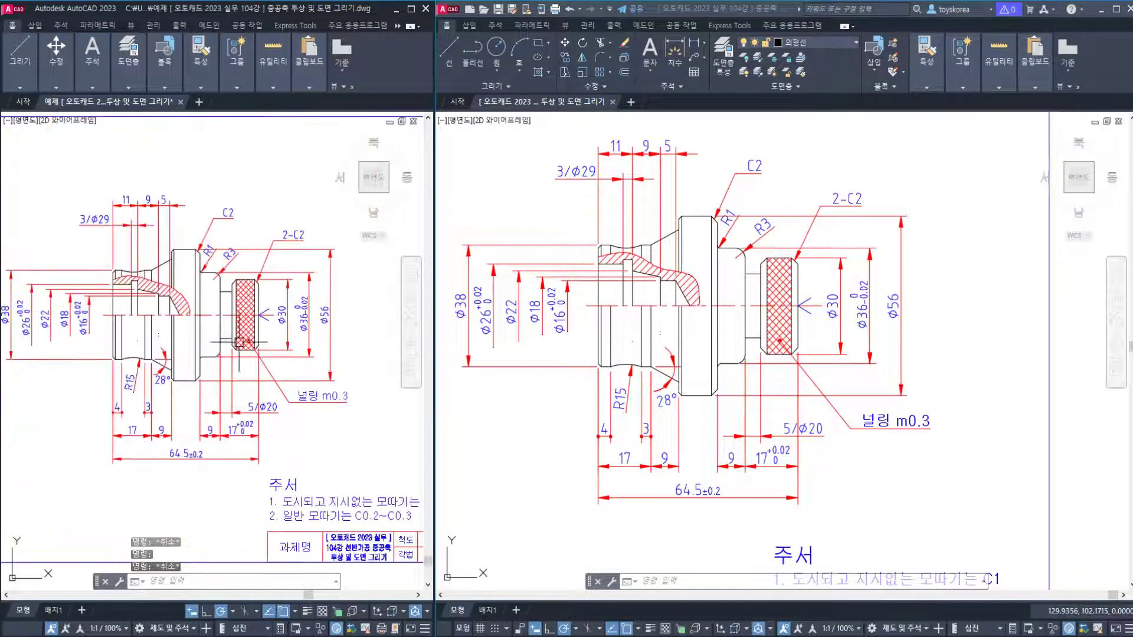
pyautogui.moveTo(223, 353); pyautogui.dragTo(245, 359, button='middle')
pyautogui.moveTo(478, 383)
pyautogui.mouseDown(button='middle')
pyautogui.moveTo(513, 373)
pyautogui.moveTo(530, 421)
pyautogui.mouseUp(button='middle')
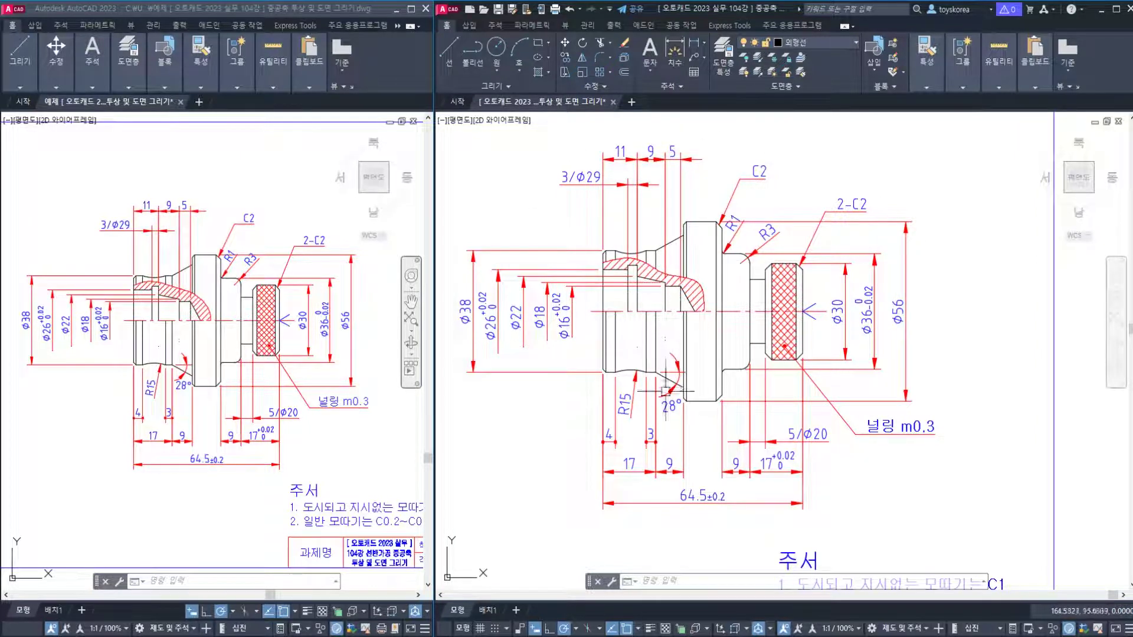
# Save the finished shaft drawing again.
pyautogui.hotkey('ctrl', 's')
pyautogui.press('Escape')
pyautogui.press('Escape')
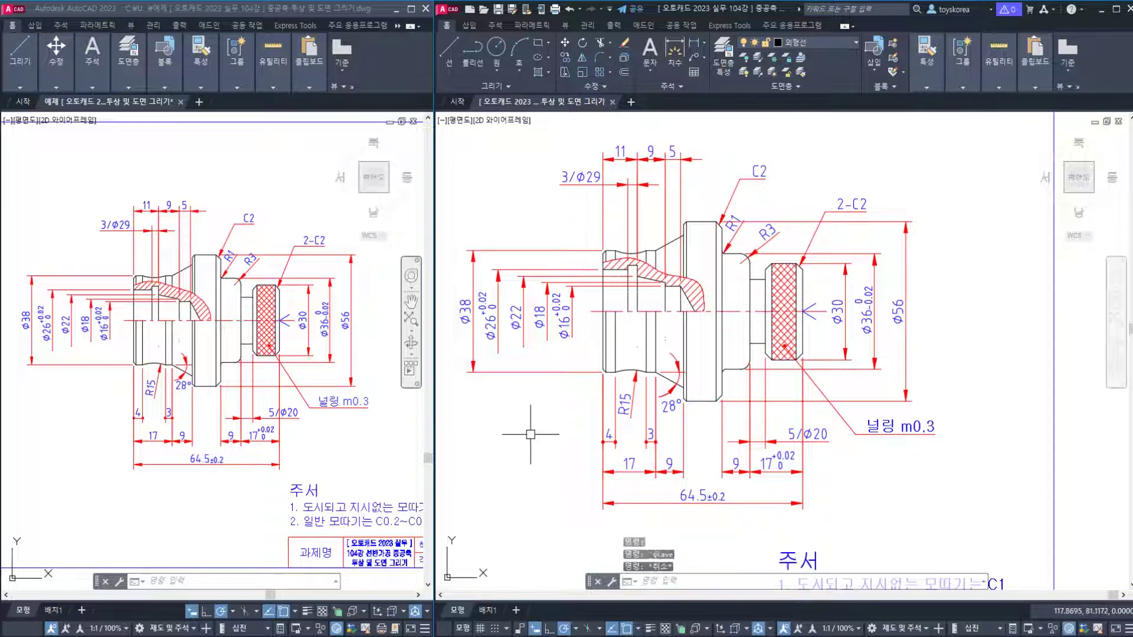
pyautogui.hotkey('ctrl', 's')
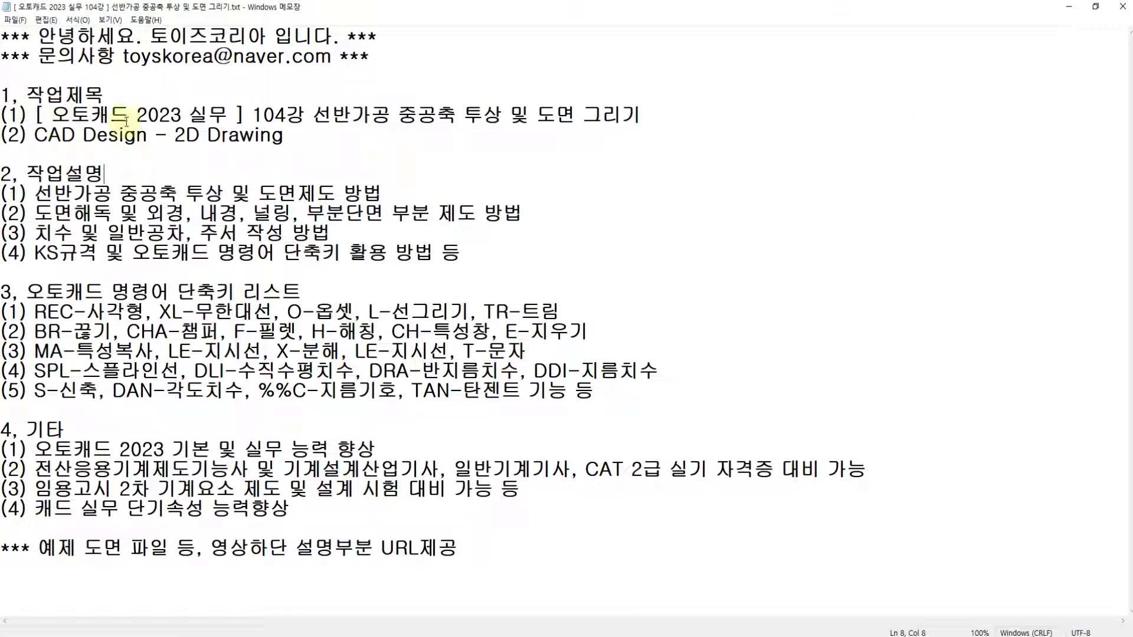
# Switch to the Notepad lesson summary and review its title, work description, command shortcut list and remaining sections.
pyautogui.doubleClick(252, 115)
pyautogui.moveTo(304, 115); pyautogui.dragTo(634, 116)
pyautogui.click(398, 118)
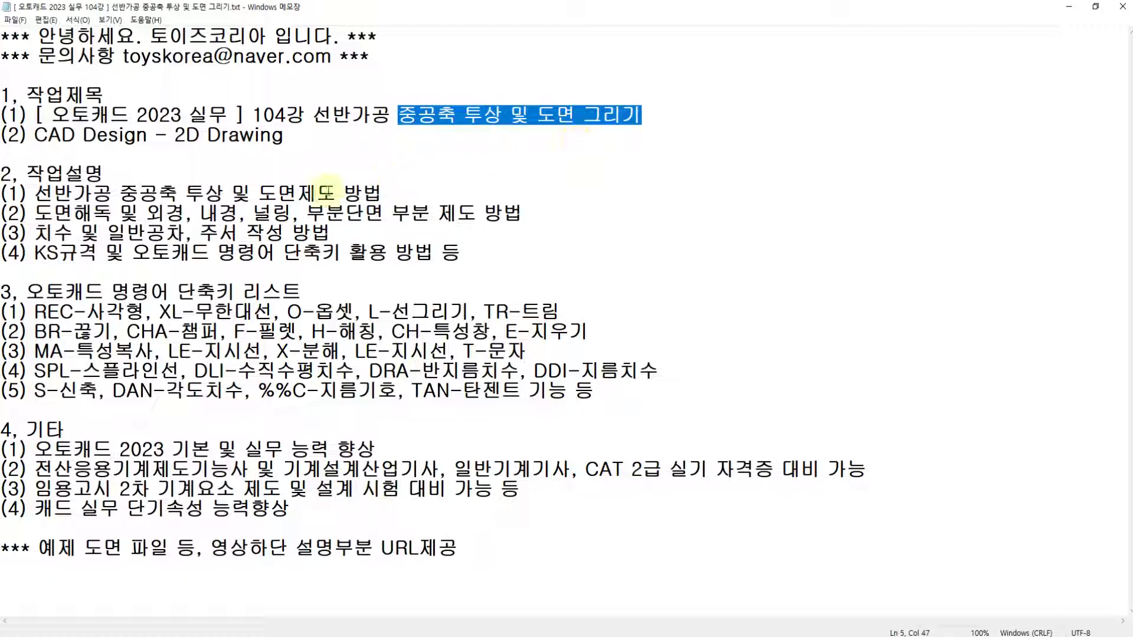
pyautogui.click(121, 213)
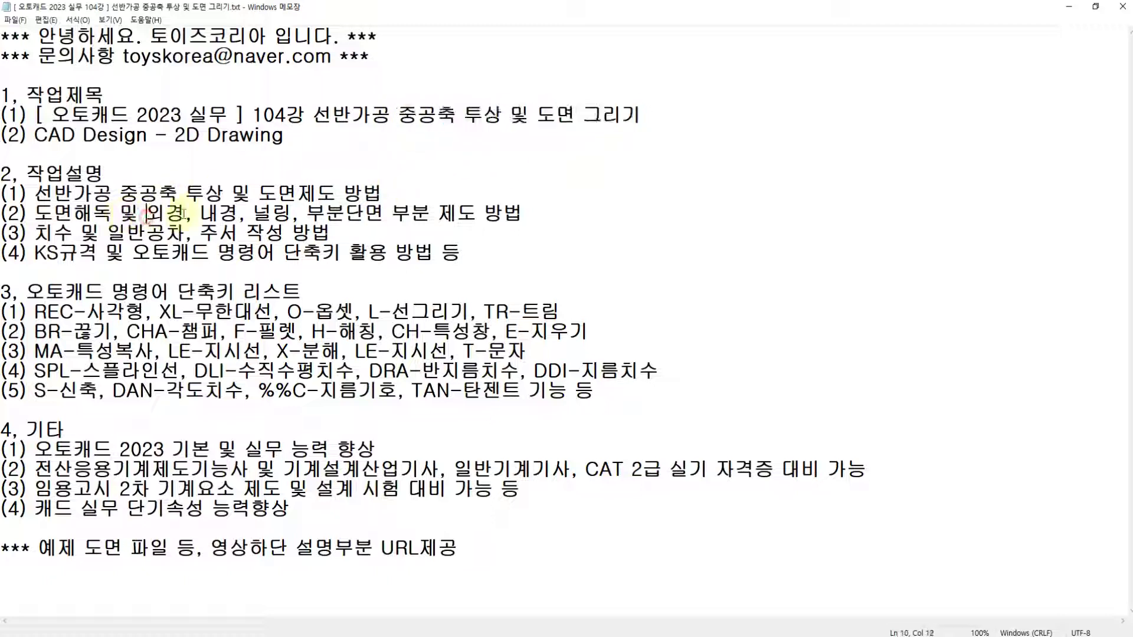
pyautogui.click(275, 214)
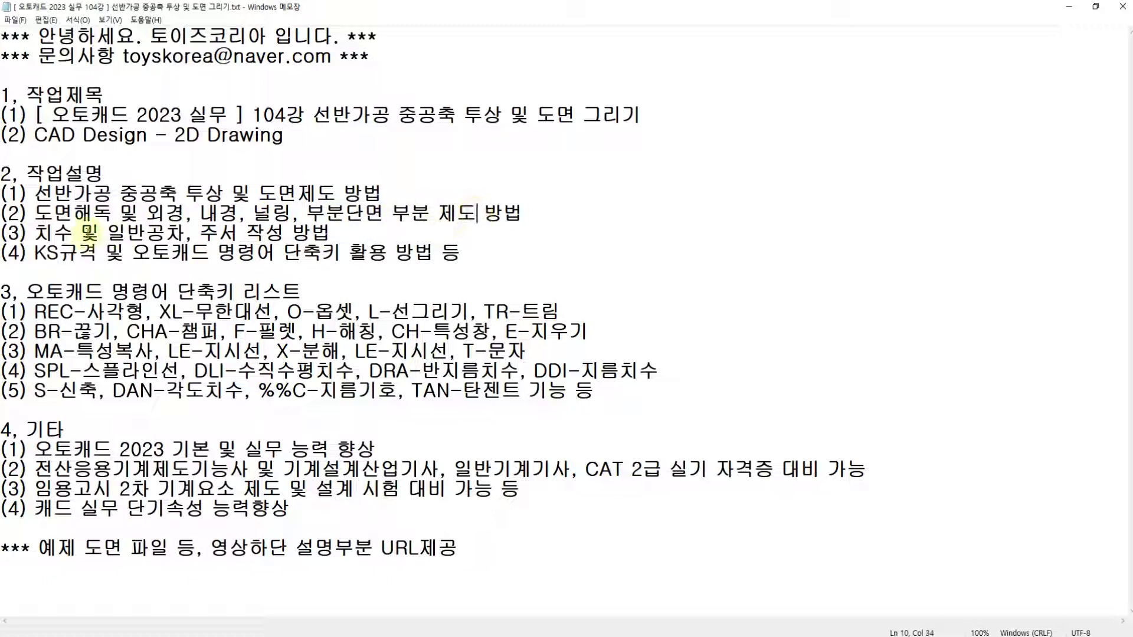
pyautogui.click(286, 233)
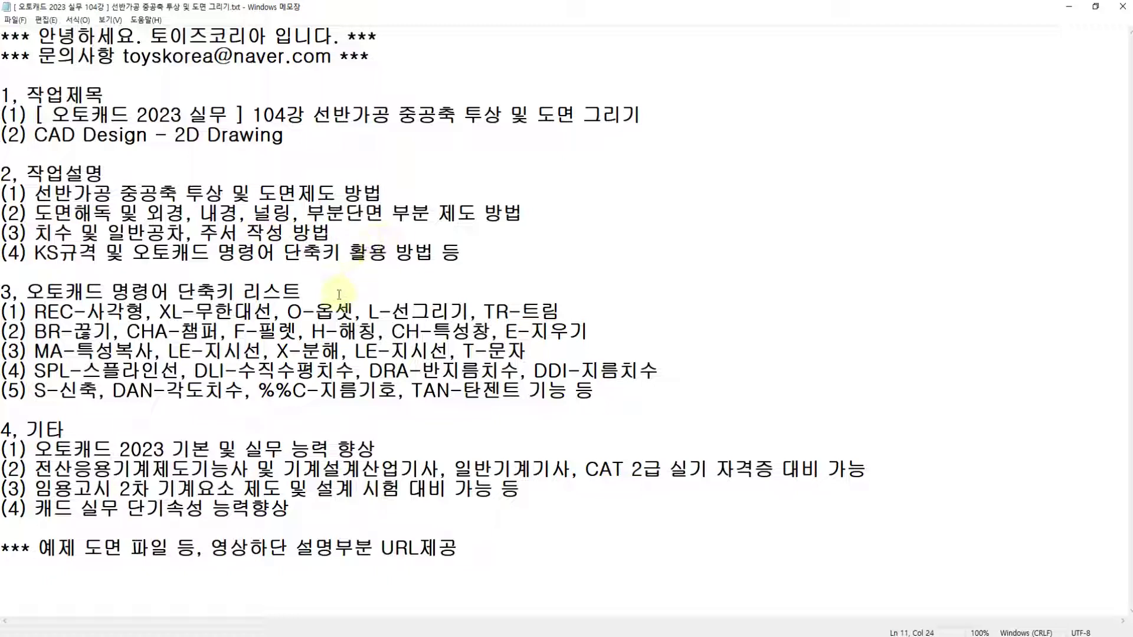
pyautogui.moveTo(367, 512); pyautogui.dragTo(5, 94)
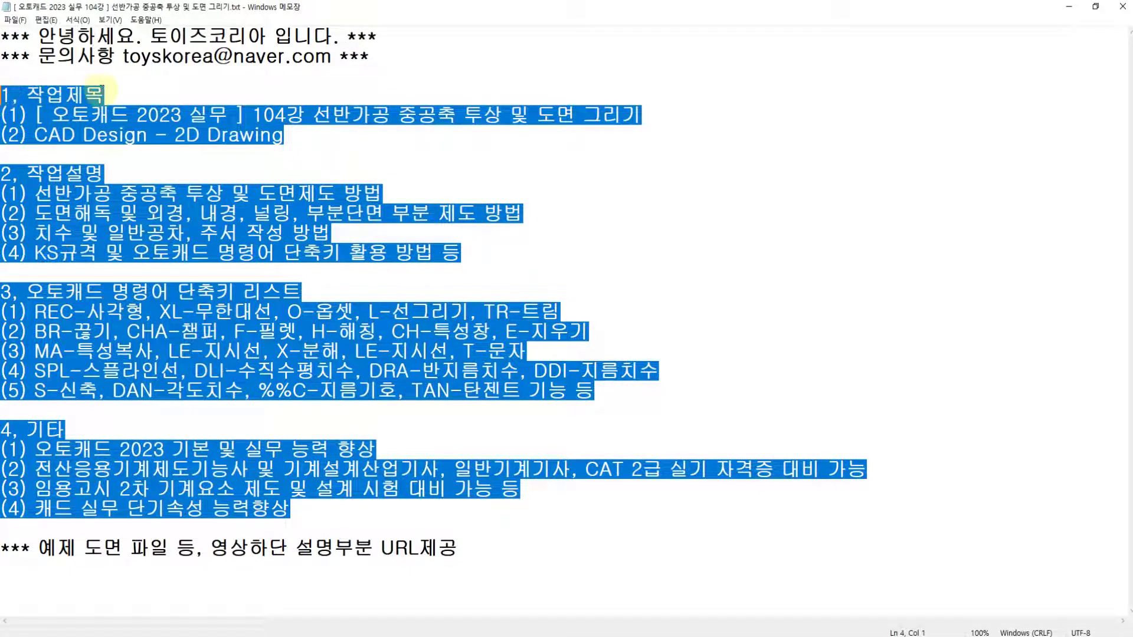
pyautogui.click(108, 91)
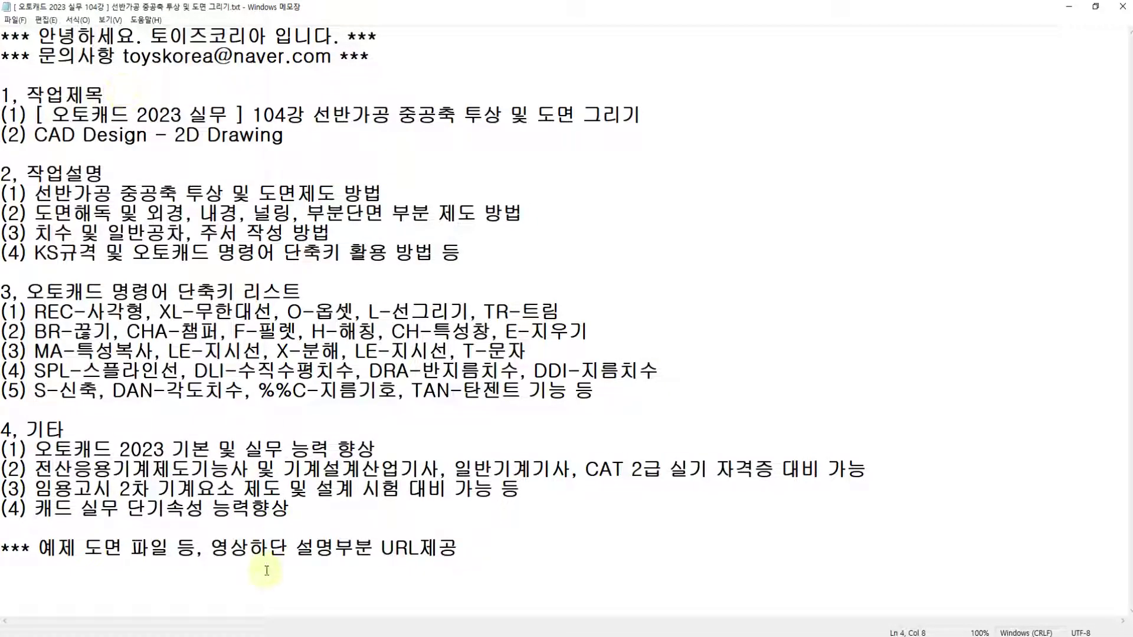